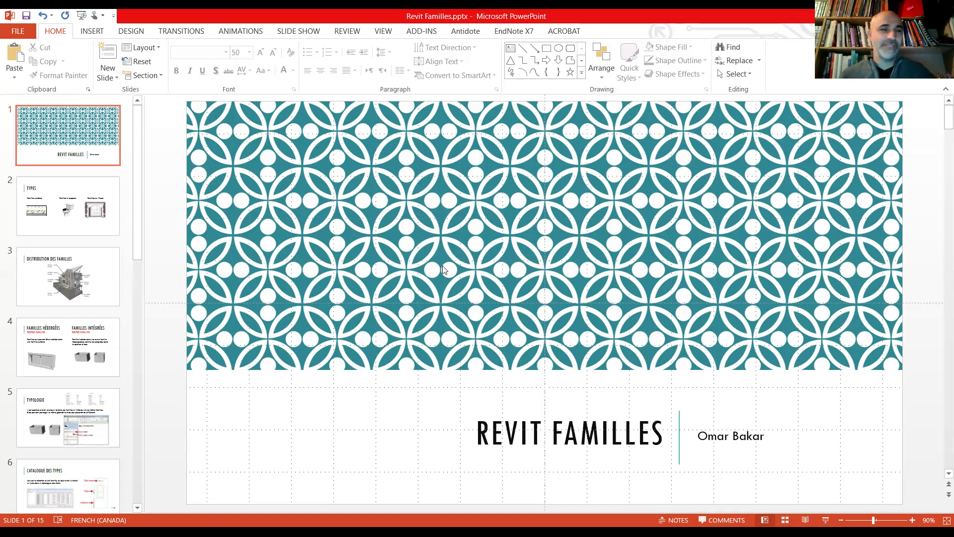
Step: Show slide 2, TYPES, with Familles système, Familles à appeler and Familles sur Place
{"action": "left_click", "coordinate": [73, 200]}
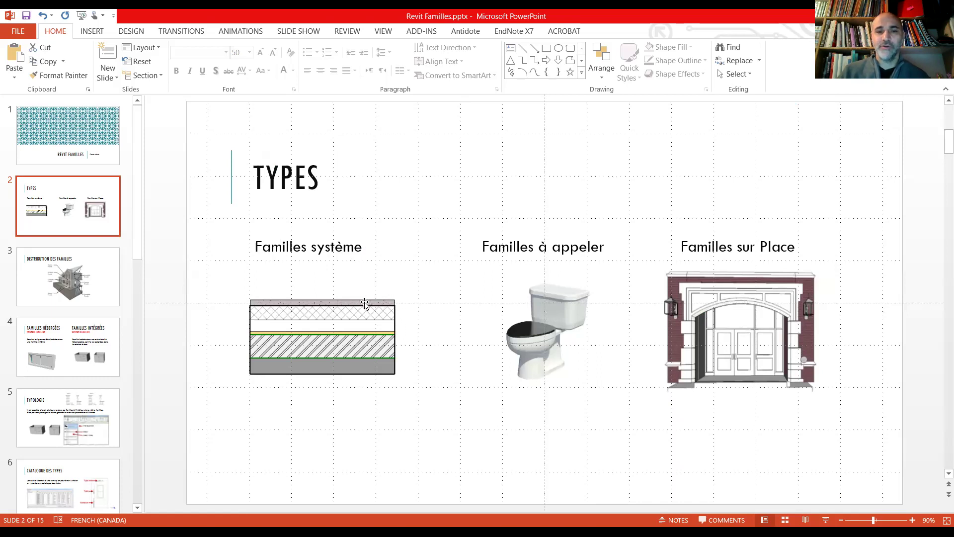
Step: Add a new line under Familles système and move the floor-section picture lower
{"action": "left_click", "coordinate": [293, 410]}
{"action": "left_click", "coordinate": [368, 247]}
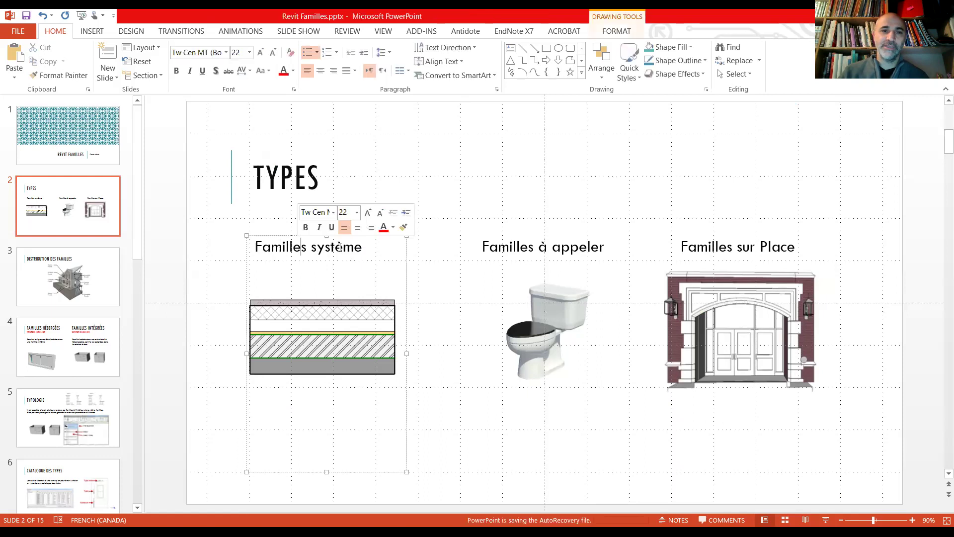
{"action": "key", "text": "Return"}
{"action": "left_click_drag", "start_coordinate": [299, 336], "coordinate": [295, 418]}
Step: List Les murs, Les planchers, Les plafonds and Les toitures, ending the box above the picture
{"action": "left_click", "coordinate": [257, 273]}
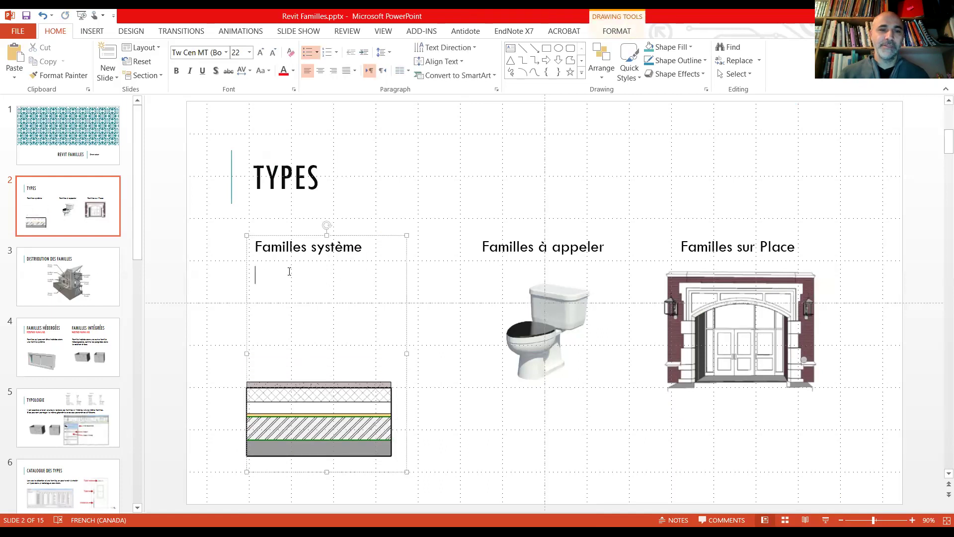
{"action": "type", "text": "Les murs"}
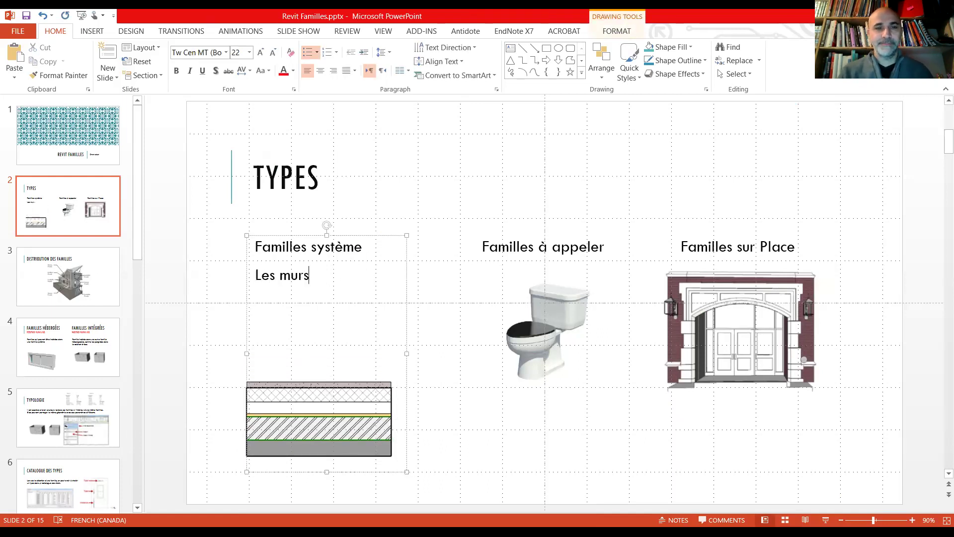
{"action": "key", "text": "Return"}
{"action": "type", "text": "Le"}
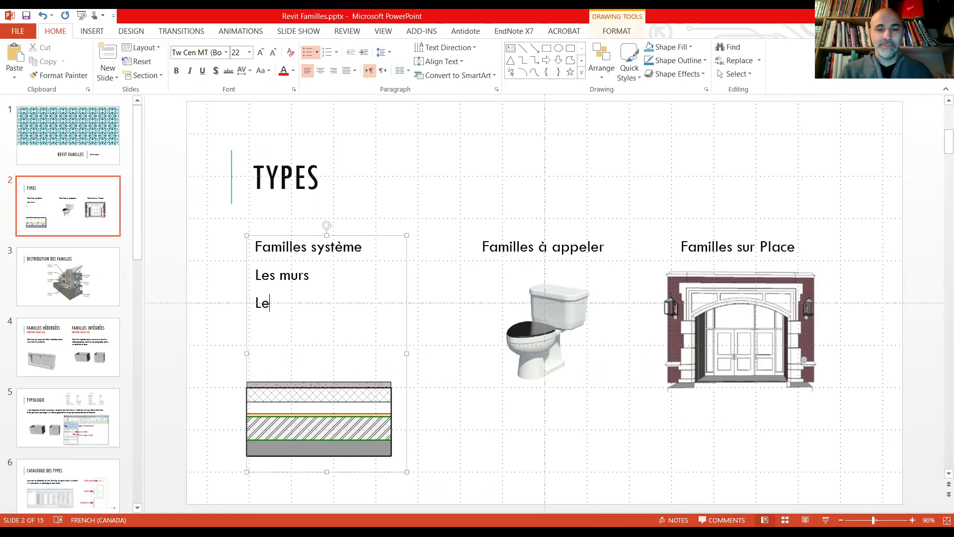
{"action": "type", "text": "s planchers"}
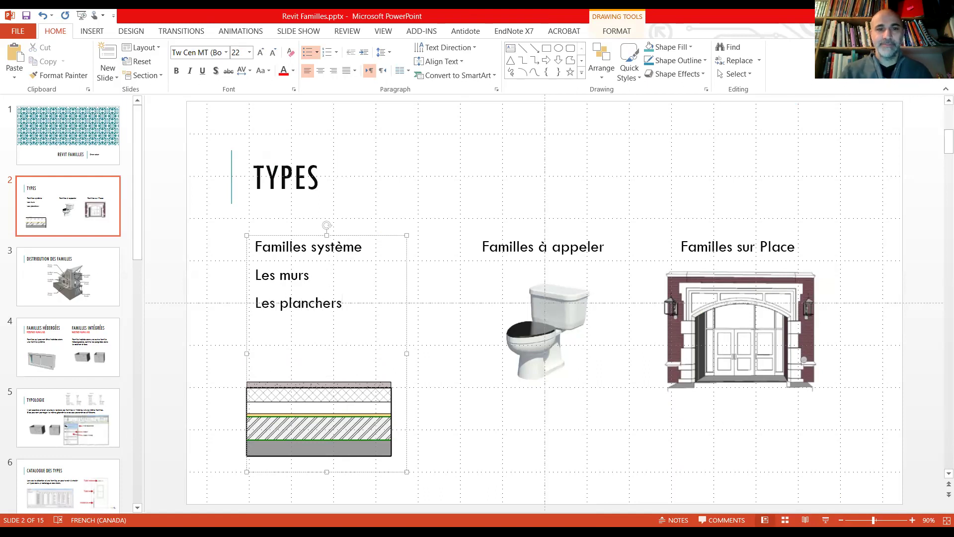
{"action": "key", "text": "Return"}
{"action": "type", "text": "L"}
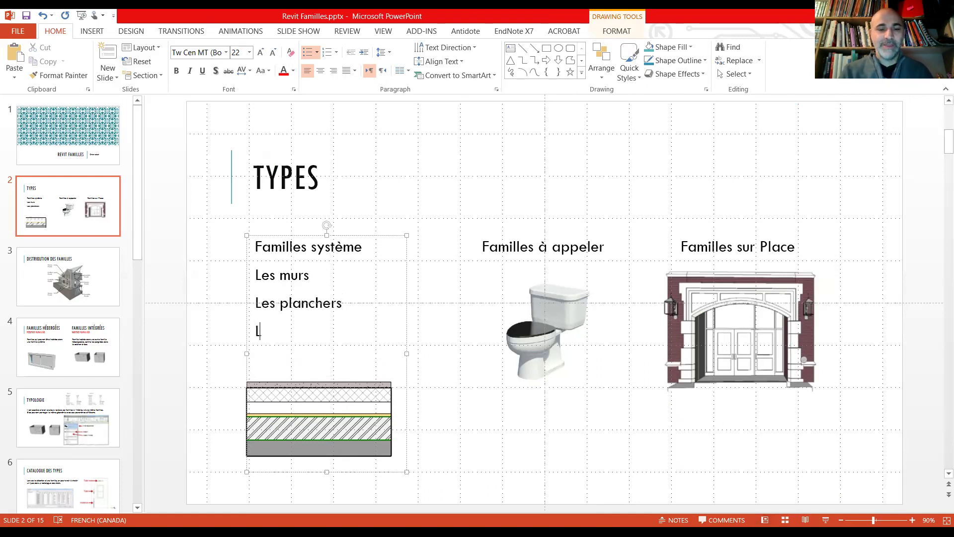
{"action": "type", "text": "es plafonds "}
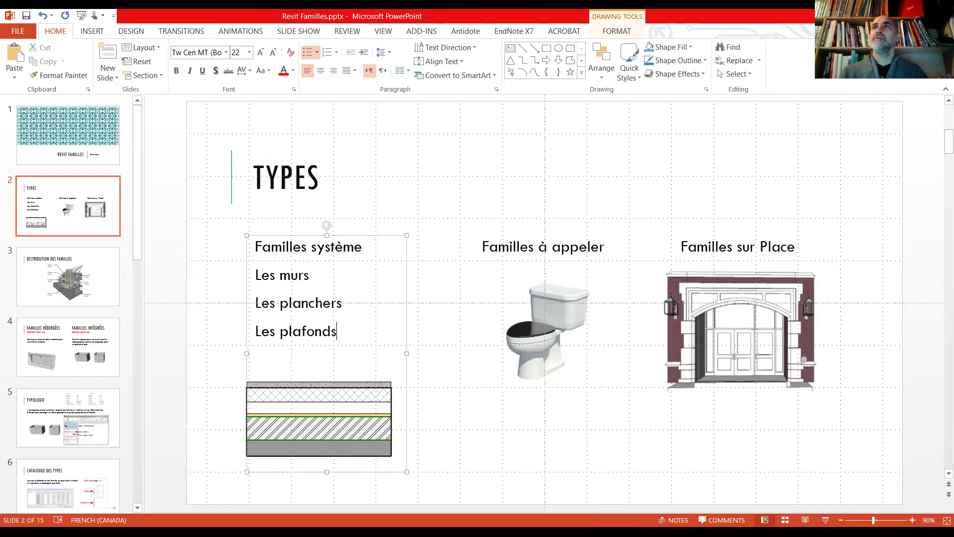
{"action": "type", "text": "Les toitures"}
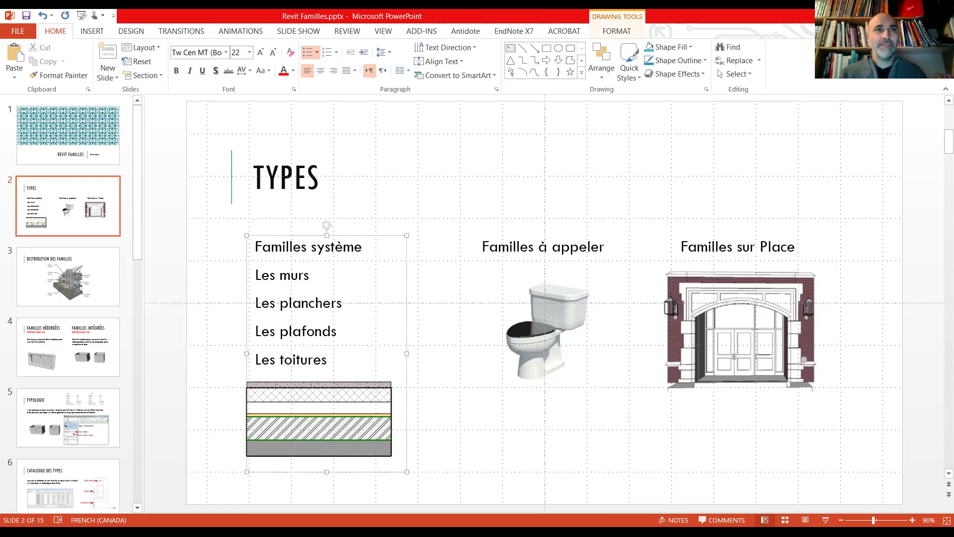
{"action": "left_click_drag", "start_coordinate": [323, 464], "coordinate": [308, 419]}
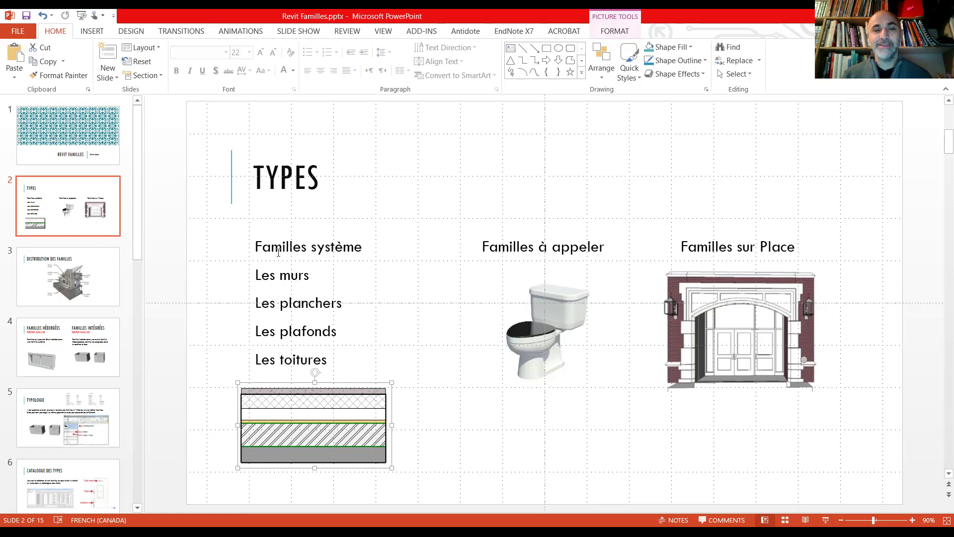
Step: Bold the Familles système heading and reduce its four items to size 20
{"action": "left_click_drag", "start_coordinate": [255, 245], "coordinate": [370, 244]}
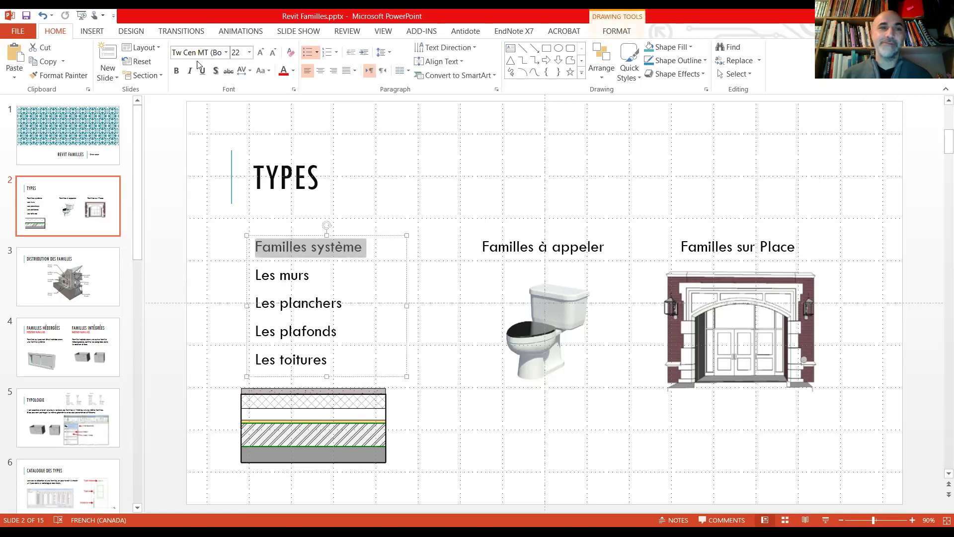
{"action": "left_click", "coordinate": [176, 71]}
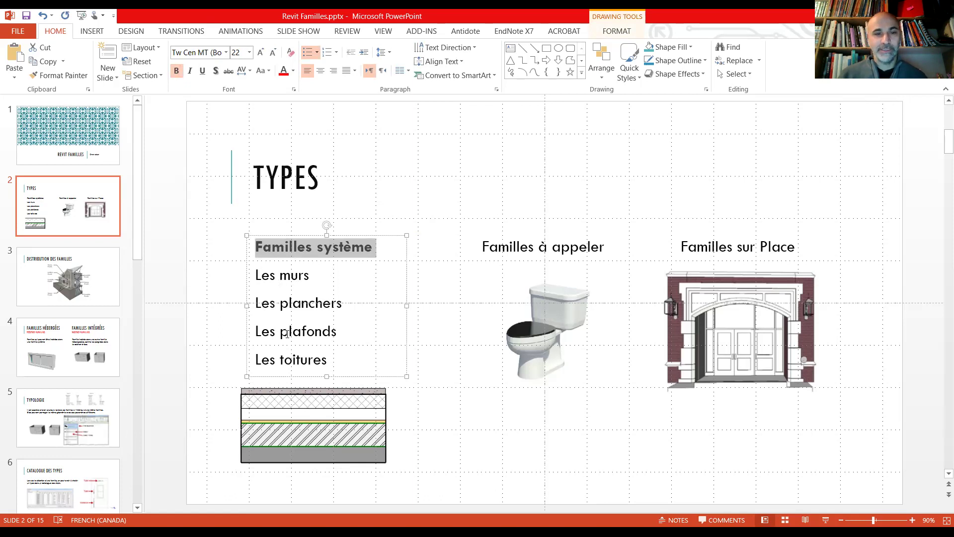
{"action": "left_click_drag", "start_coordinate": [332, 364], "coordinate": [247, 271]}
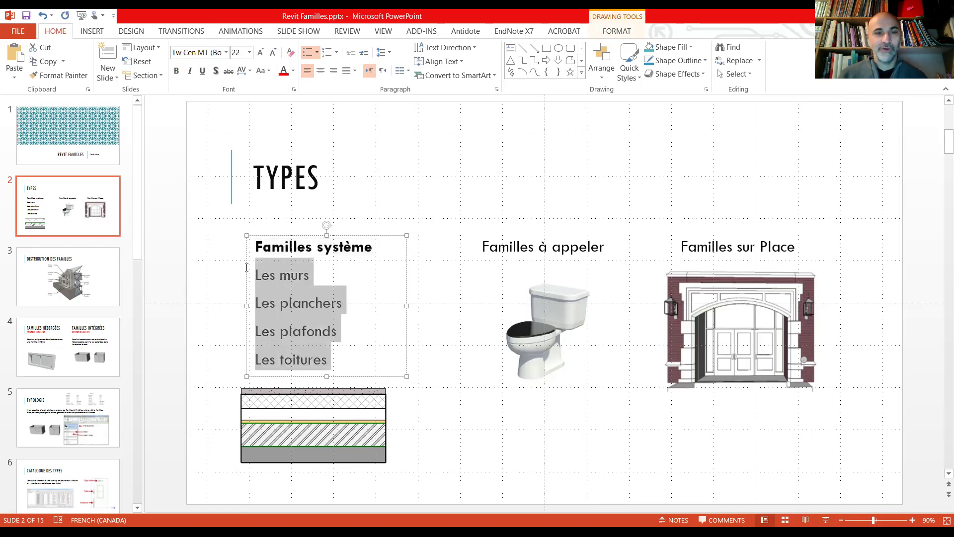
{"action": "left_click", "coordinate": [274, 53]}
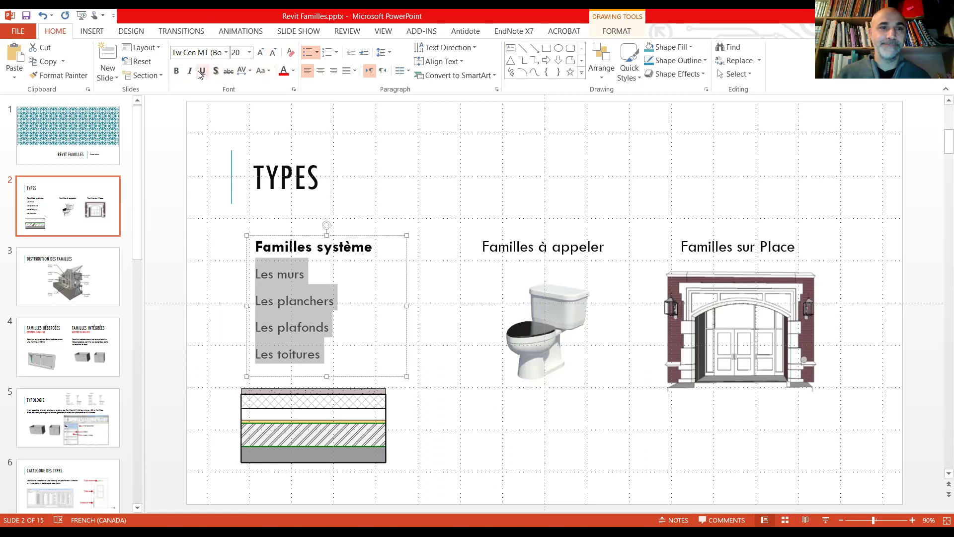
Step: Give the four Familles système items square bullets at their original list level
{"action": "left_click", "coordinate": [316, 52]}
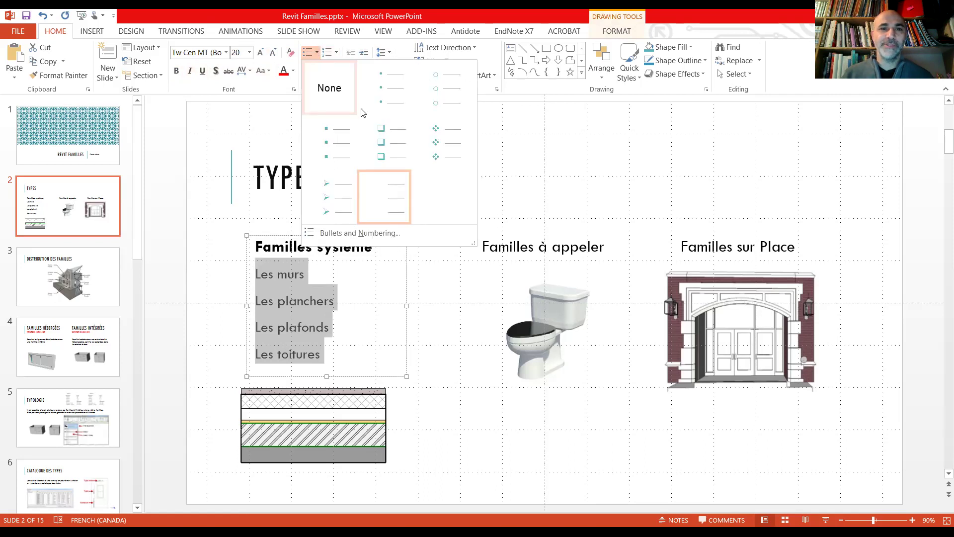
{"action": "left_click", "coordinate": [335, 135]}
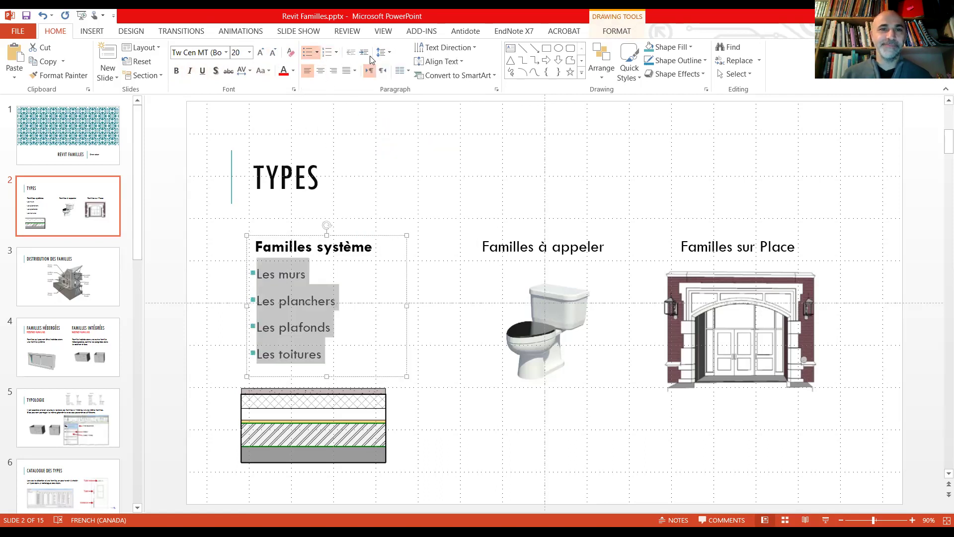
{"action": "left_click", "coordinate": [364, 52]}
{"action": "left_click", "coordinate": [351, 53]}
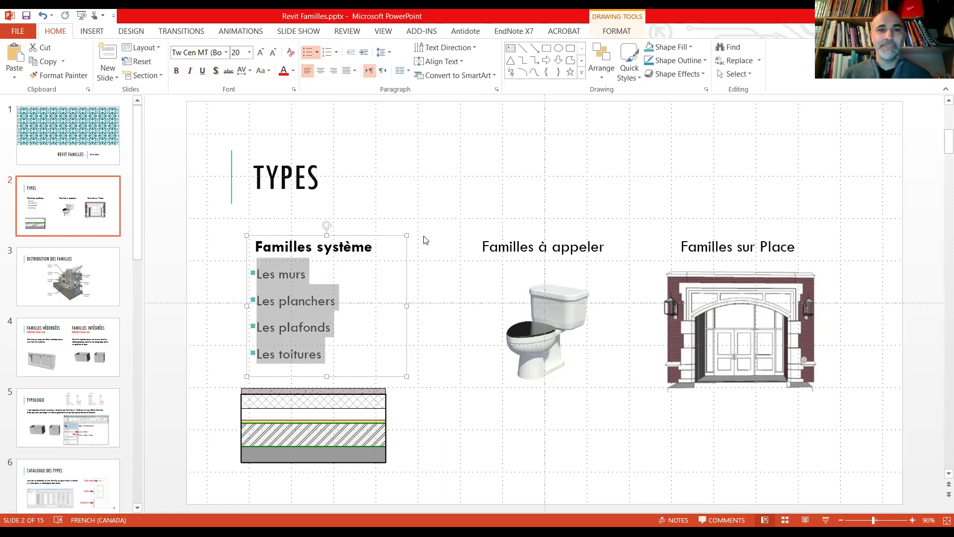
{"action": "left_click", "coordinate": [515, 249]}
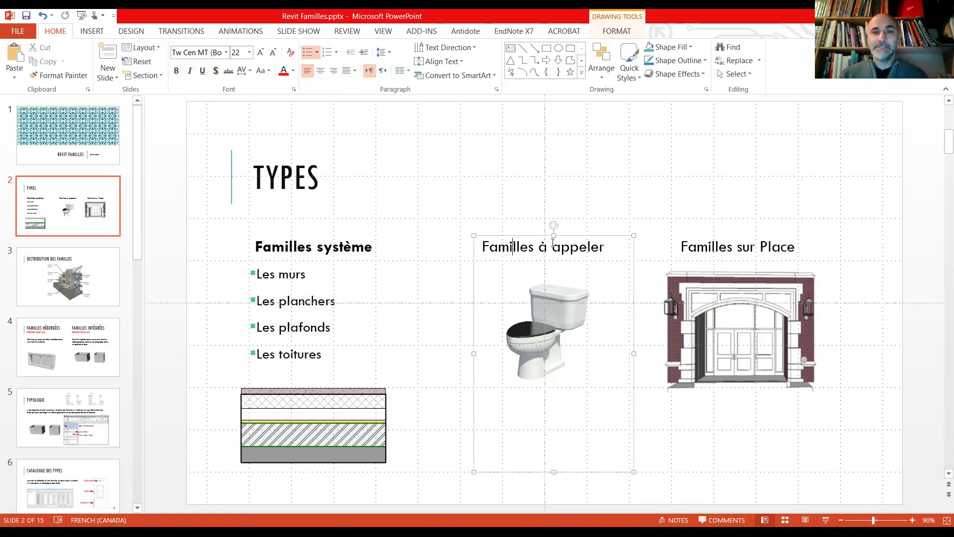
Step: Move the toilet picture lower and make the Familles à appeler heading bold
{"action": "left_click", "coordinate": [551, 325]}
{"action": "left_click_drag", "start_coordinate": [549, 344], "coordinate": [542, 431]}
{"action": "left_click", "coordinate": [540, 250]}
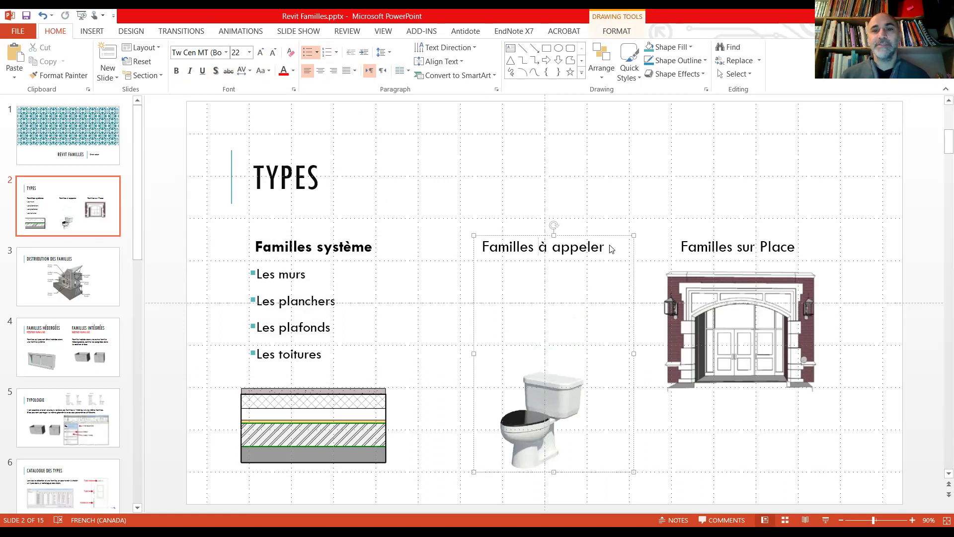
{"action": "key", "text": "Escape"}
{"action": "left_click", "coordinate": [570, 250]}
{"action": "key", "text": "Escape"}
{"action": "left_click", "coordinate": [602, 248]}
{"action": "left_click_drag", "start_coordinate": [601, 248], "coordinate": [475, 244]}
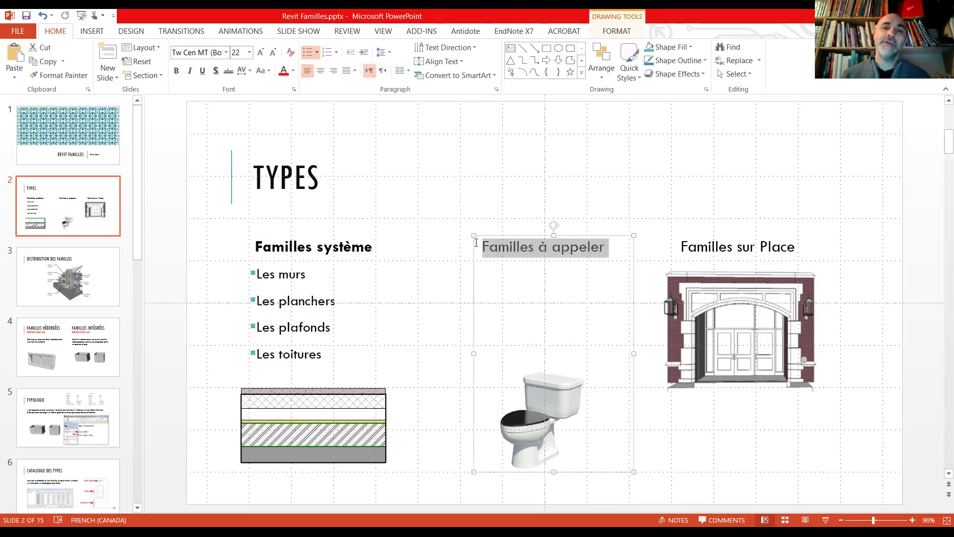
{"action": "left_click", "coordinate": [176, 71]}
{"action": "key", "text": "Escape"}
{"action": "key", "text": "Escape"}
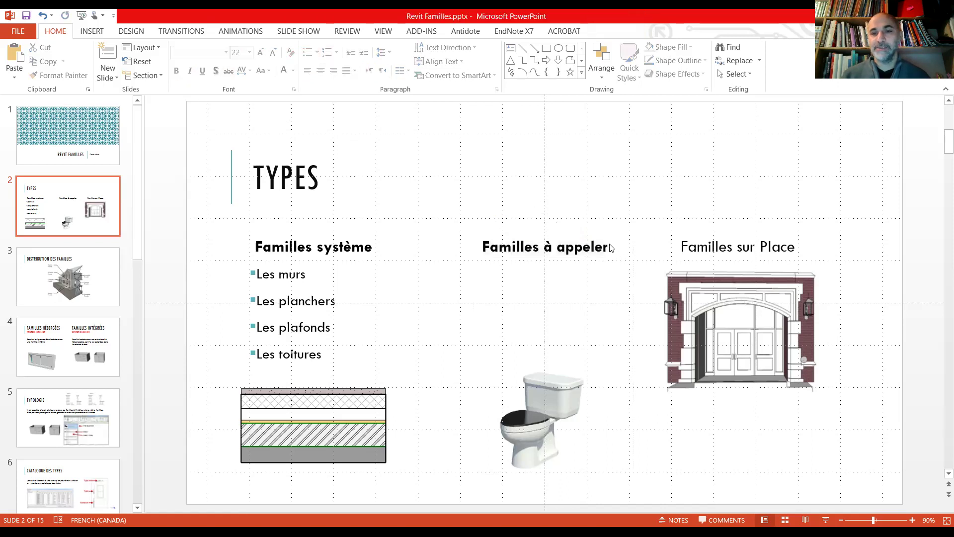
Step: Add a '_Familles hébergées' line below the Familles à appeler heading
{"action": "left_click", "coordinate": [610, 249]}
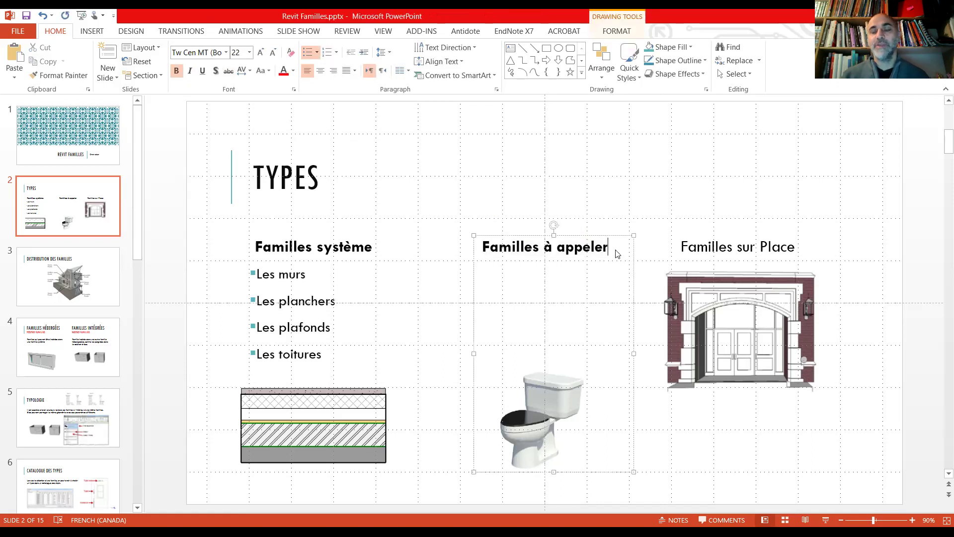
{"action": "key", "text": "Return"}
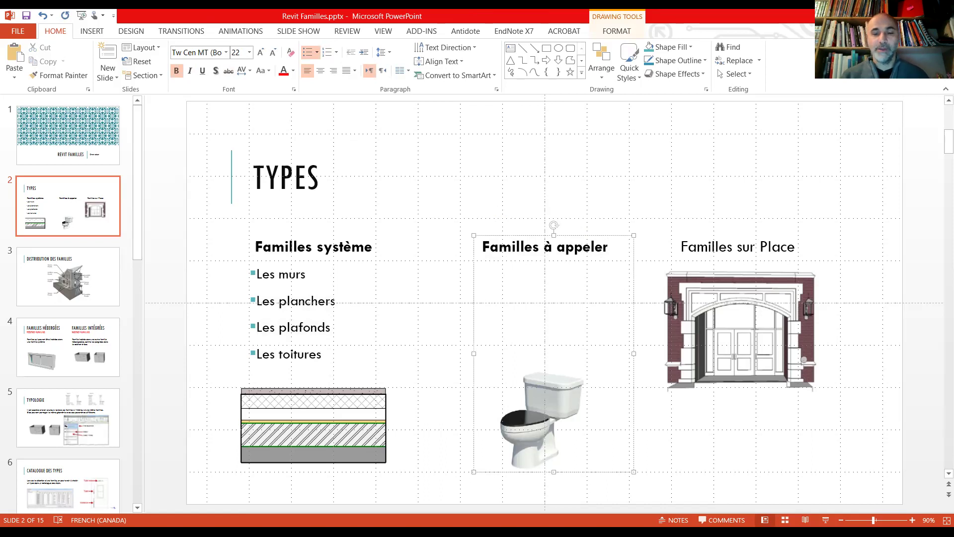
{"action": "type", "text": "_"}
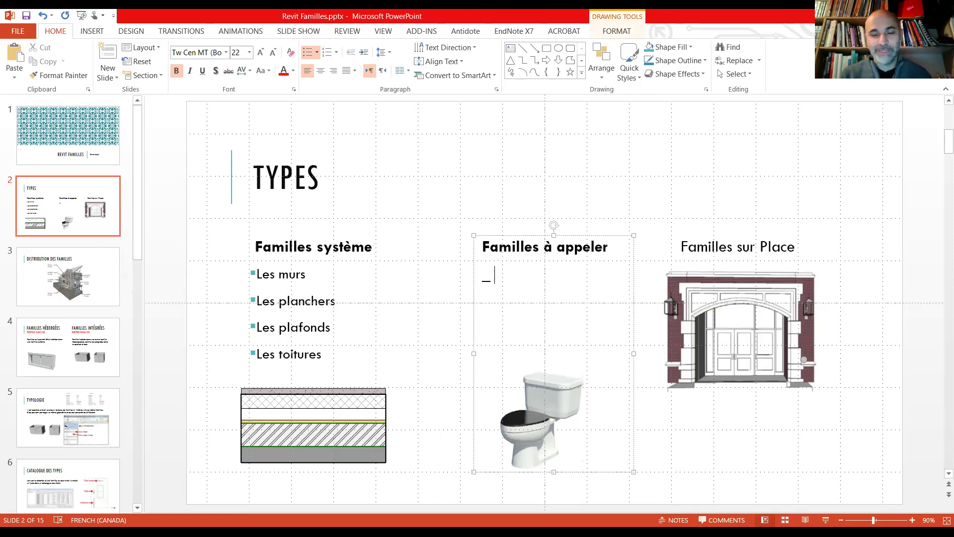
{"action": "type", "text": "Famill"}
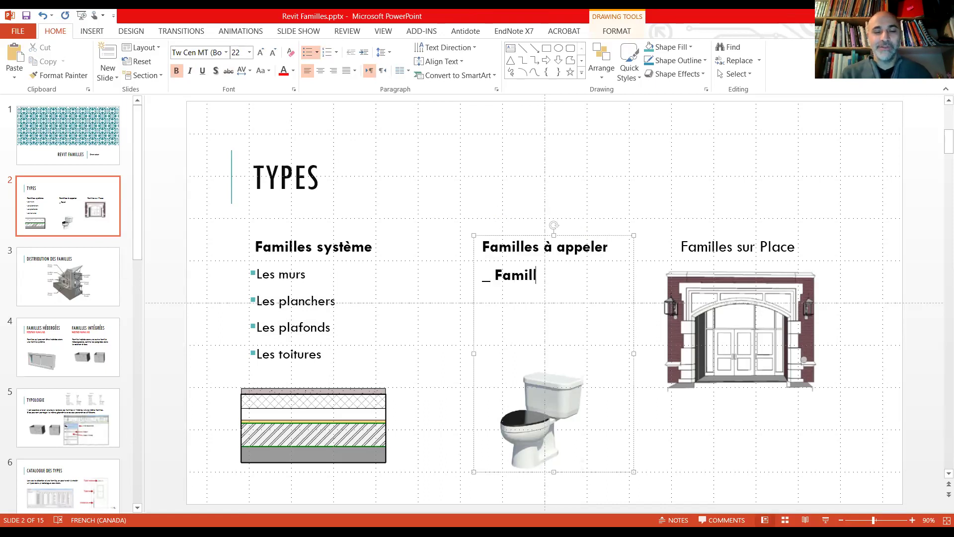
{"action": "type", "text": "es hébergées"}
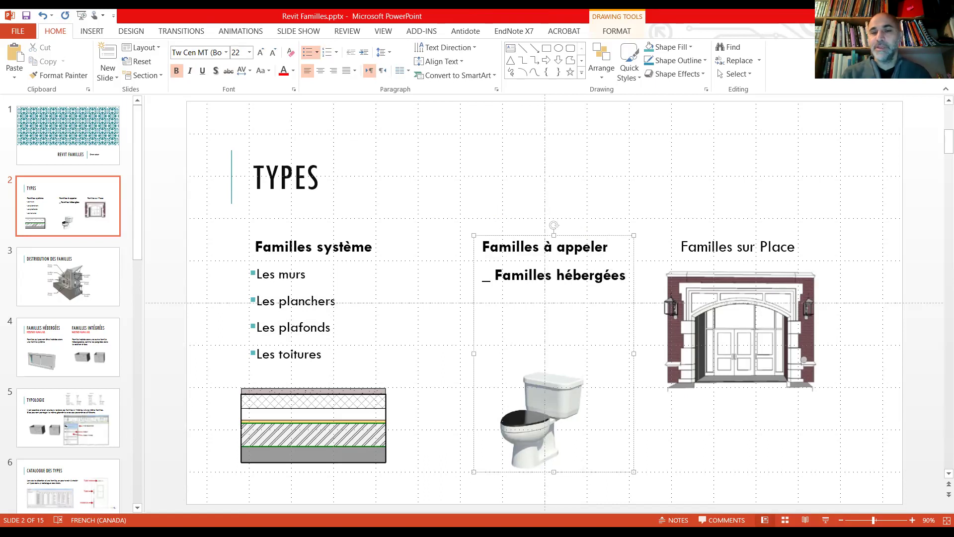
Step: Add indented, non-bold sub-items Fenêtres and Portes under Familles hébergées
{"action": "key", "text": "Return"}
{"action": "key", "text": "Tab"}
{"action": "left_click", "coordinate": [176, 71]}
{"action": "type", "text": "Fenêtres"}
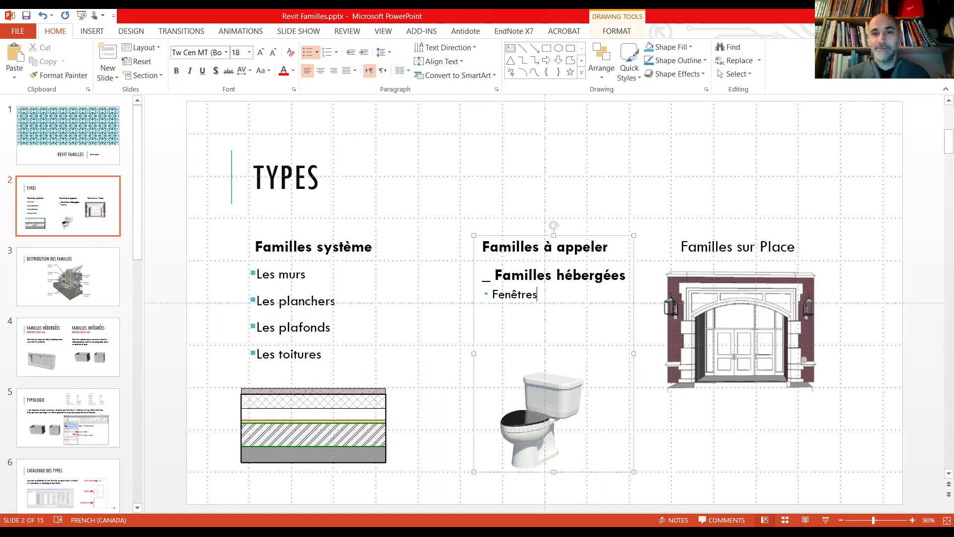
{"action": "type", "text": "portes"}
Step: Add '- Familles indépendantes' with a 'mobiliers' sub-item beneath it
{"action": "key", "text": "Return"}
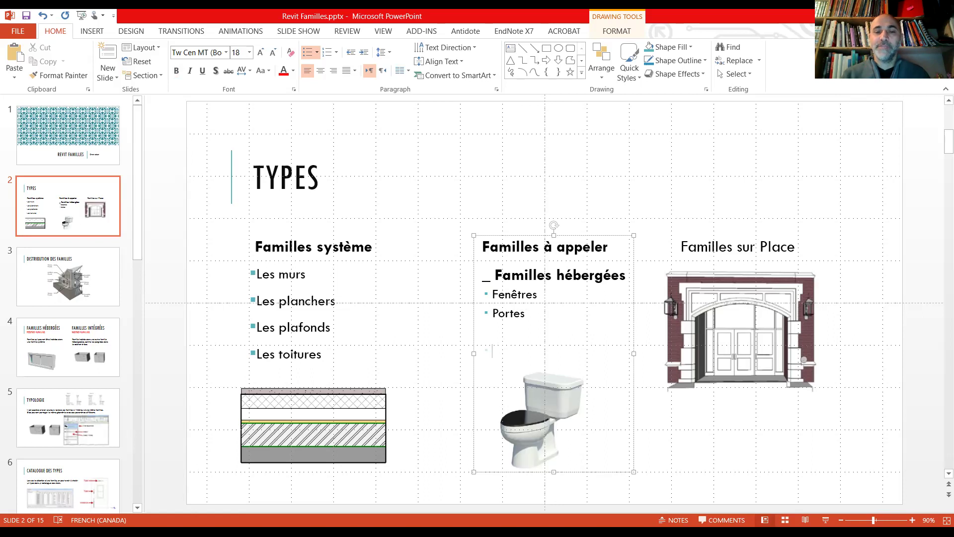
{"action": "key", "text": "BackSpace"}
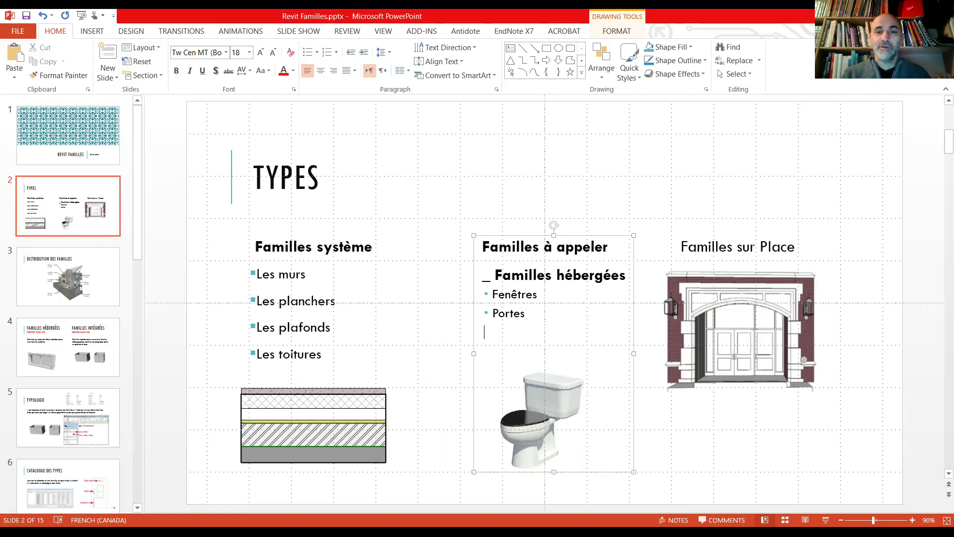
{"action": "type", "text": "-"}
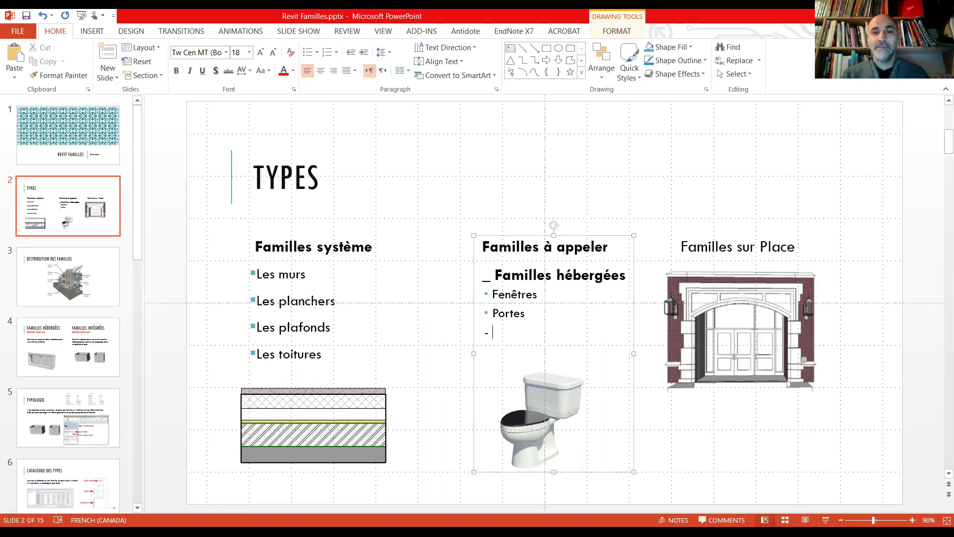
{"action": "type", "text": " Familles indépendantes"}
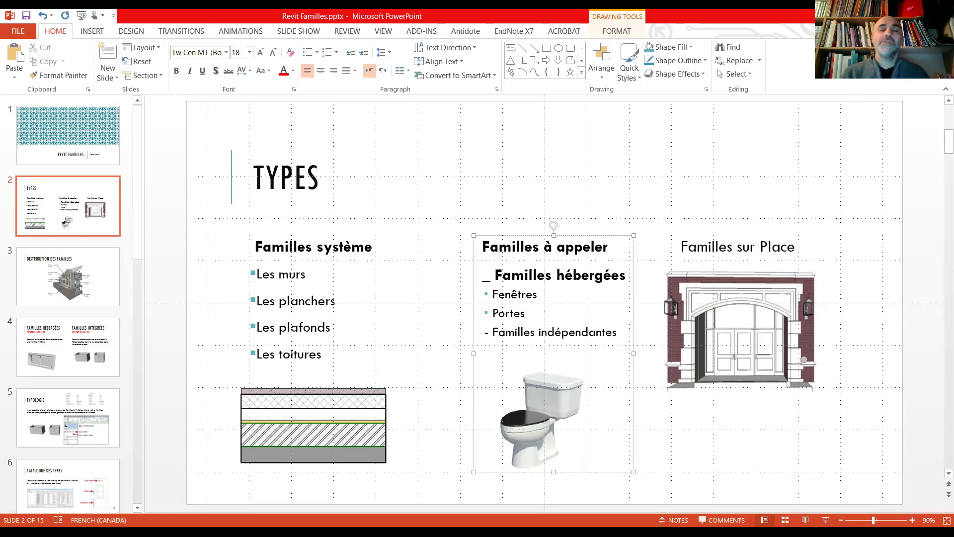
{"action": "key", "text": "Return"}
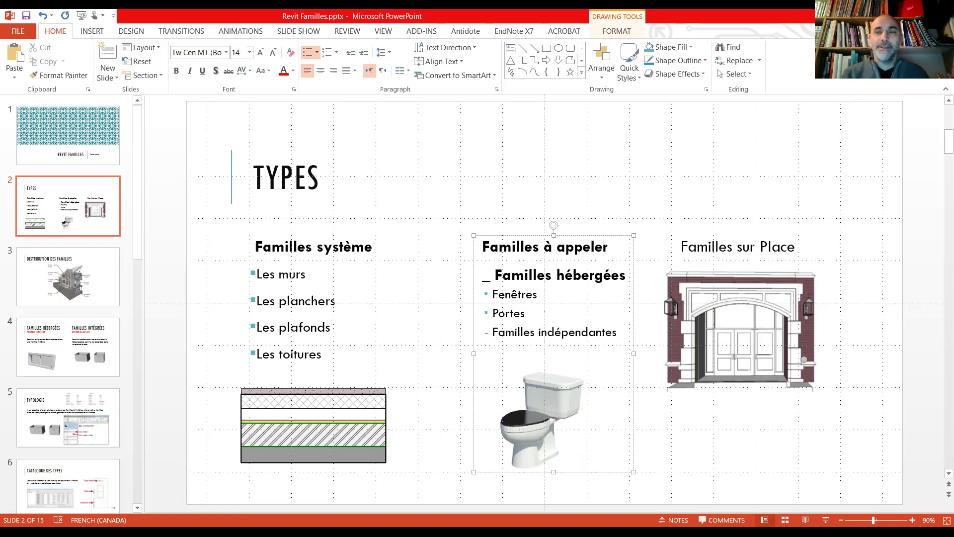
{"action": "type", "text": "mobiliers"}
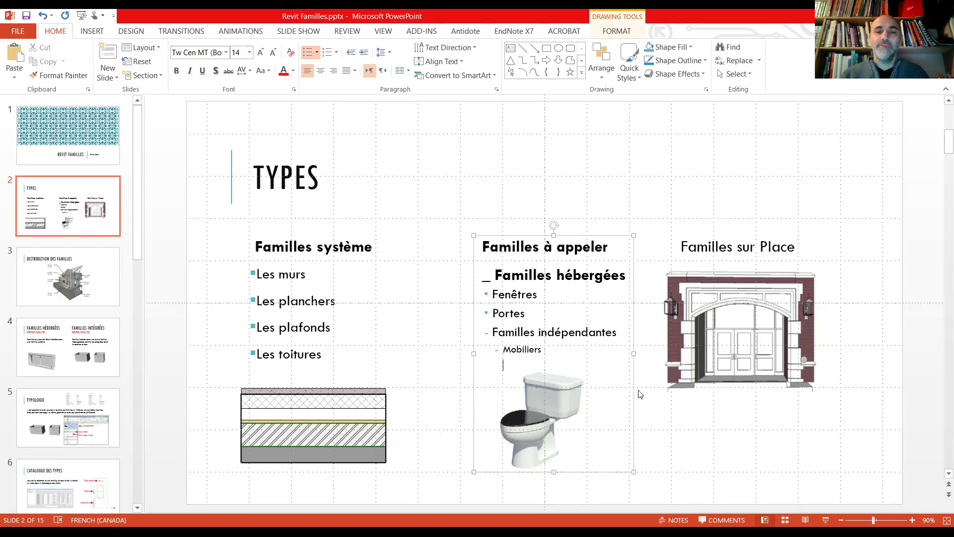
Step: Nudge the toilet picture down and add 'accessoires cuisine et toilettes' below Mobiliers
{"action": "left_click_drag", "start_coordinate": [540, 399], "coordinate": [536, 415]}
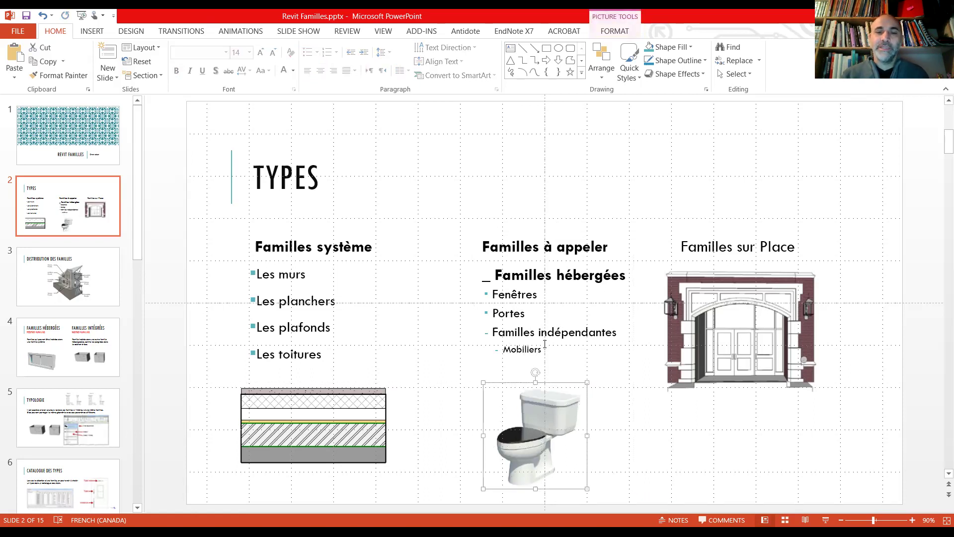
{"action": "left_click", "coordinate": [546, 353]}
{"action": "key", "text": "Return"}
{"action": "key", "text": "BackSpace"}
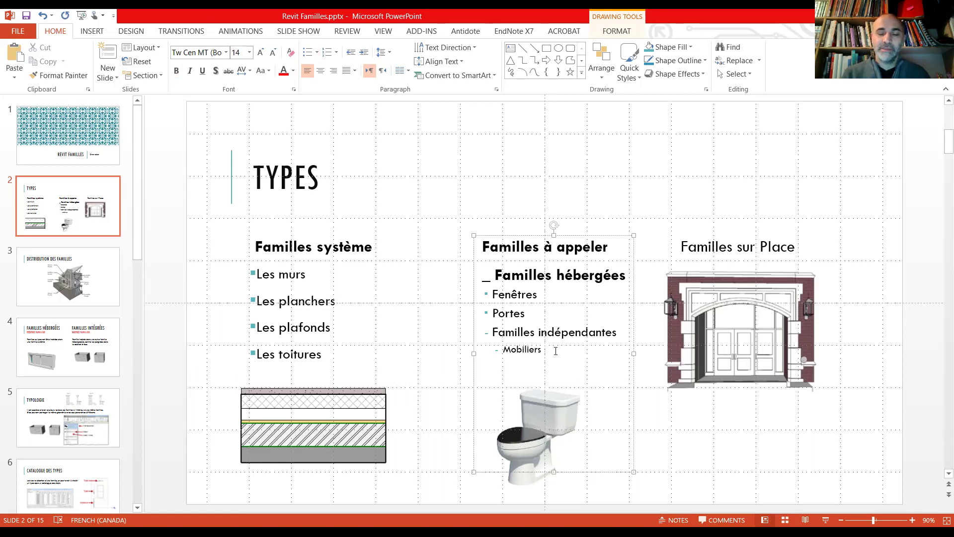
{"action": "key", "text": "BackSpace"}
{"action": "key", "text": "BackSpace"}
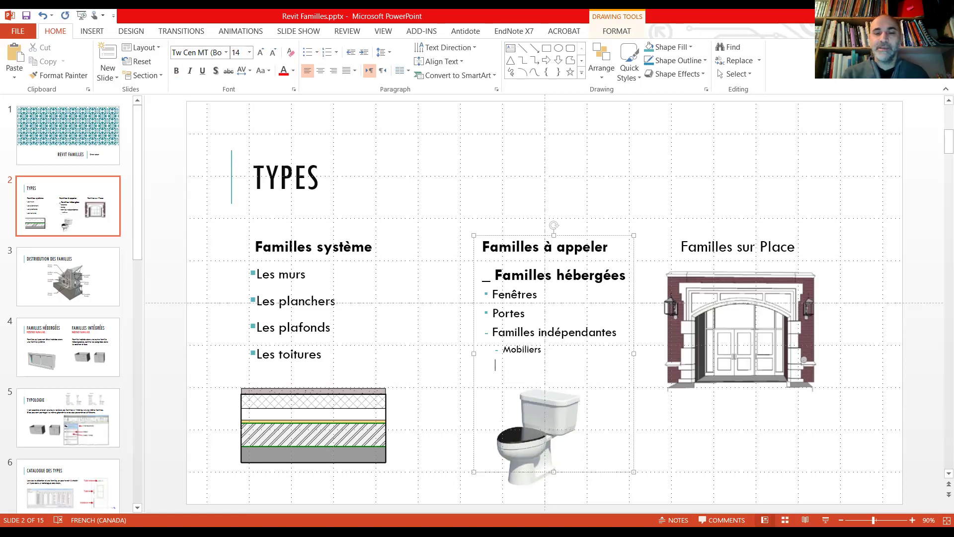
{"action": "key", "text": "Return"}
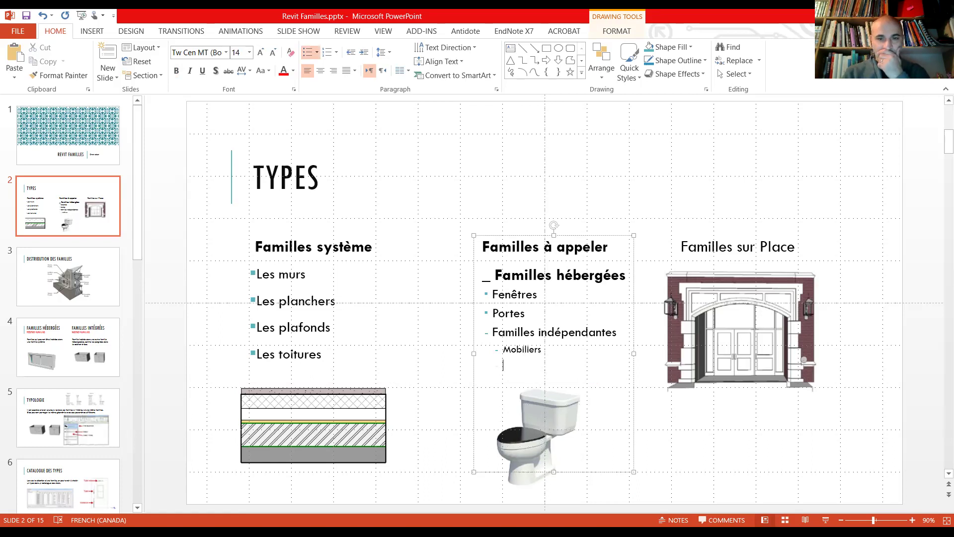
{"action": "type", "text": "accessoires"}
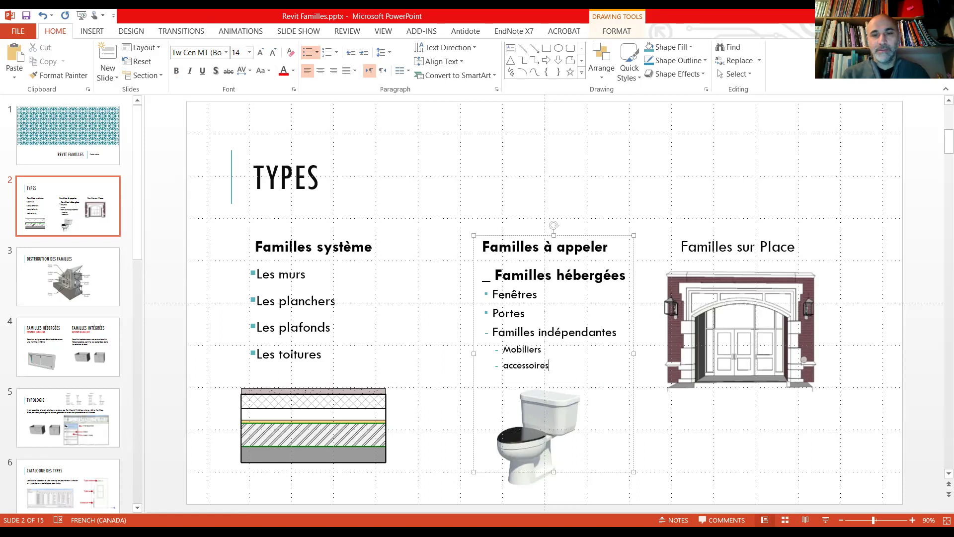
{"action": "type", "text": " cuis"}
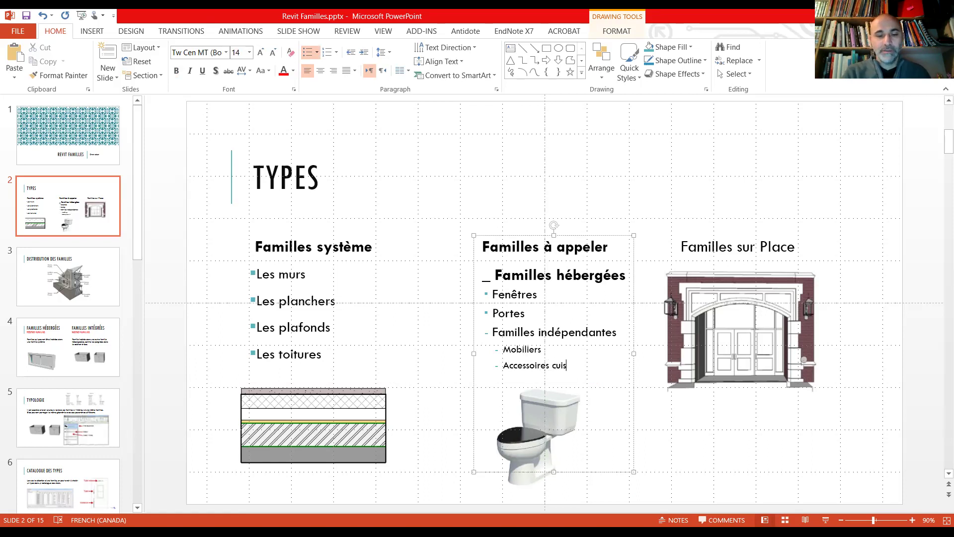
{"action": "type", "text": "ine et toilettes"}
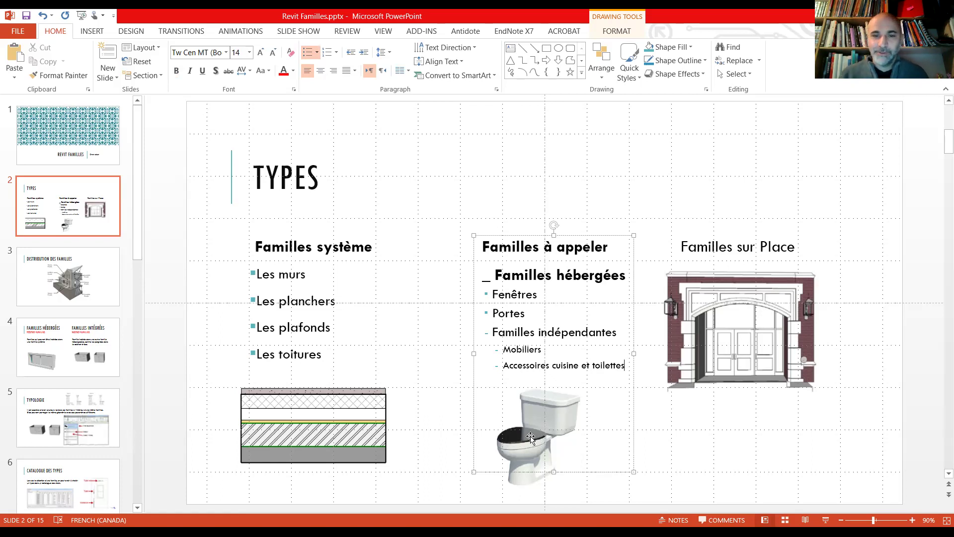
Step: Make the Familles indépendantes line bold
{"action": "left_click", "coordinate": [510, 295]}
{"action": "left_click_drag", "start_coordinate": [532, 313], "coordinate": [492, 294]}
{"action": "left_click", "coordinate": [600, 336]}
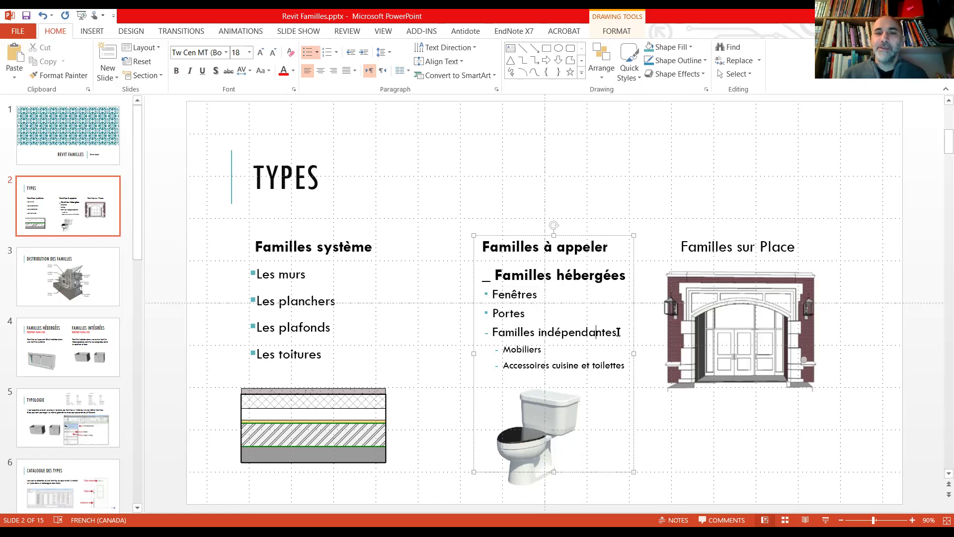
{"action": "left_click_drag", "start_coordinate": [618, 332], "coordinate": [490, 332]}
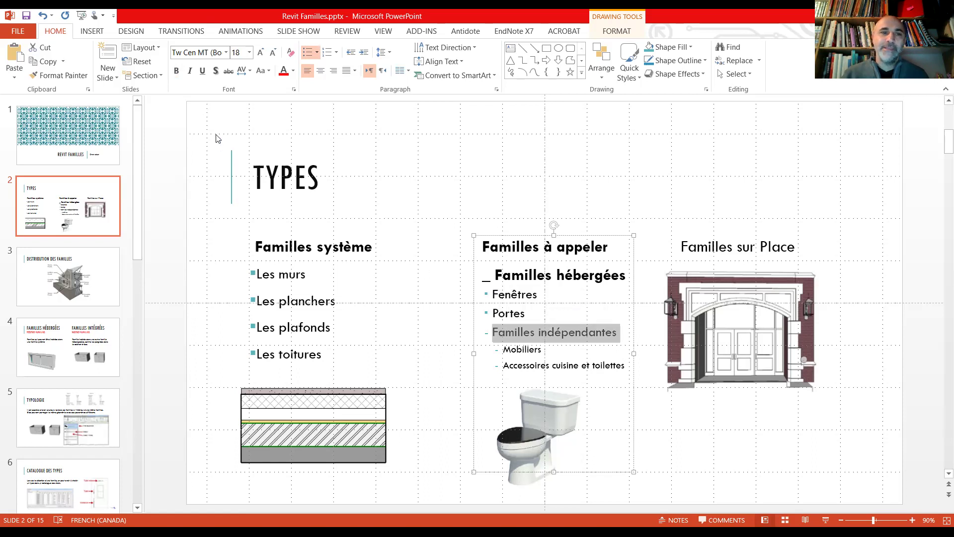
{"action": "key", "text": "ctrl+b"}
Step: Shrink Familles hébergées to size 20 and replace its leading underscore with '-'
{"action": "left_click", "coordinate": [591, 268]}
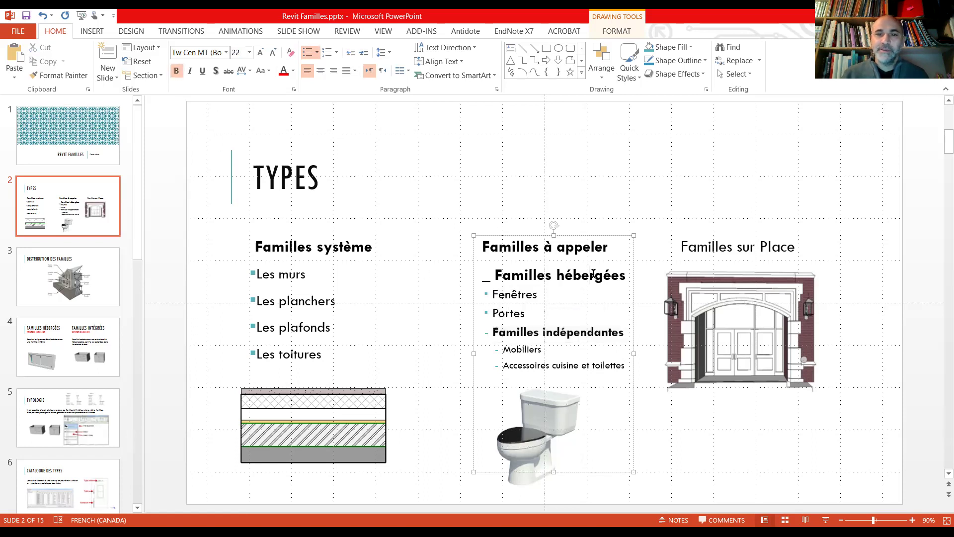
{"action": "left_click_drag", "start_coordinate": [629, 275], "coordinate": [497, 260]}
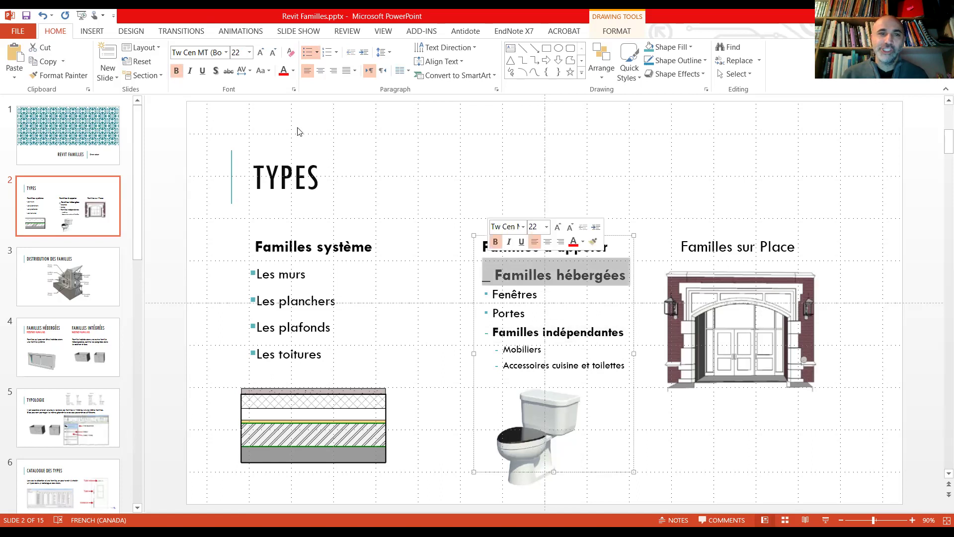
{"action": "left_click", "coordinate": [272, 53]}
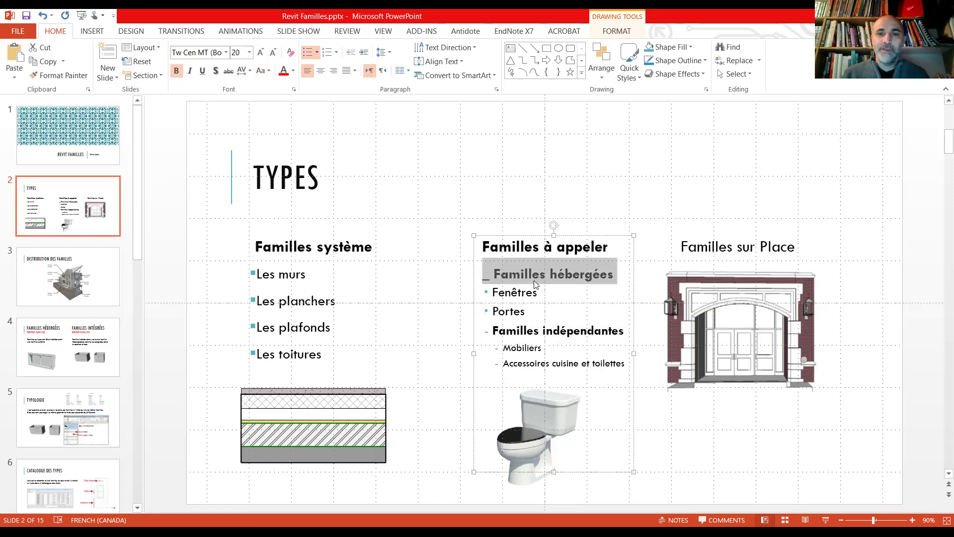
{"action": "left_click", "coordinate": [494, 283]}
{"action": "key", "text": "BackSpace"}
{"action": "type", "text": "-"}
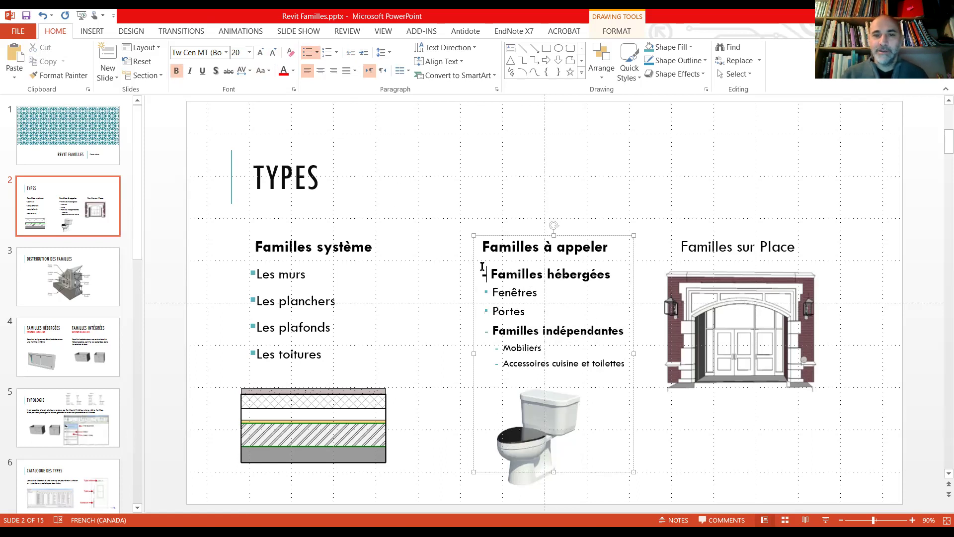
Step: Demote Fenêtres and Portes one list level
{"action": "left_click", "coordinate": [525, 293]}
{"action": "left_click_drag", "start_coordinate": [529, 311], "coordinate": [492, 292]}
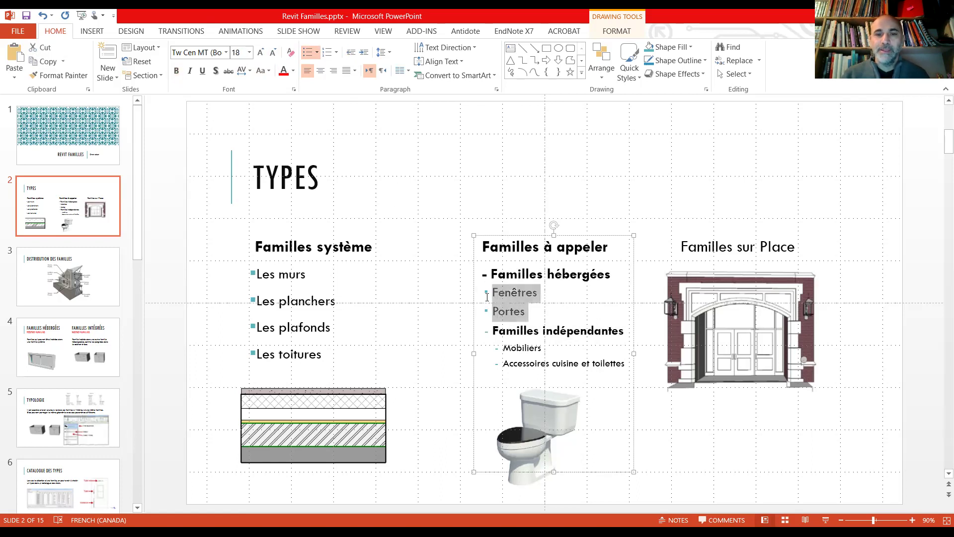
{"action": "left_click", "coordinate": [363, 52]}
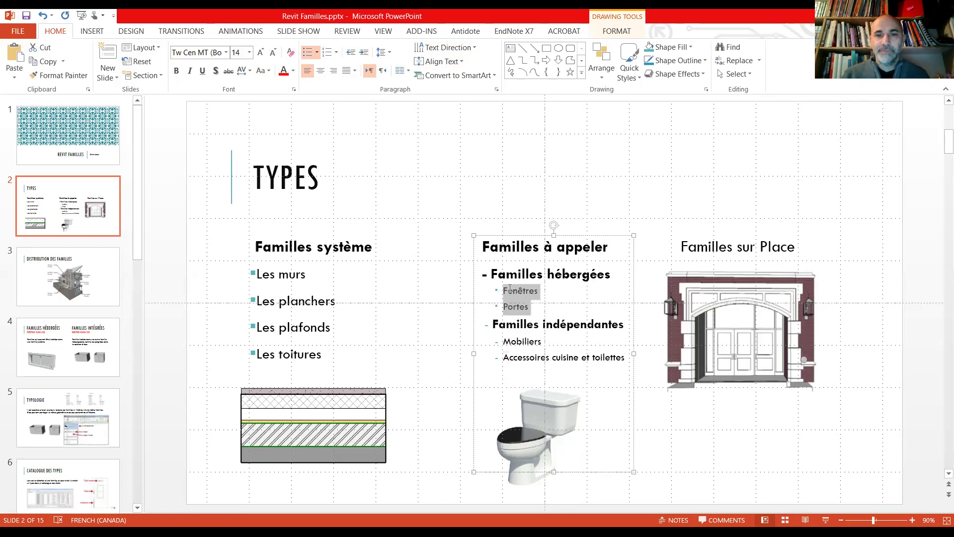
{"action": "left_click", "coordinate": [593, 358]}
{"action": "key", "text": "Escape"}
{"action": "key", "text": "Escape"}
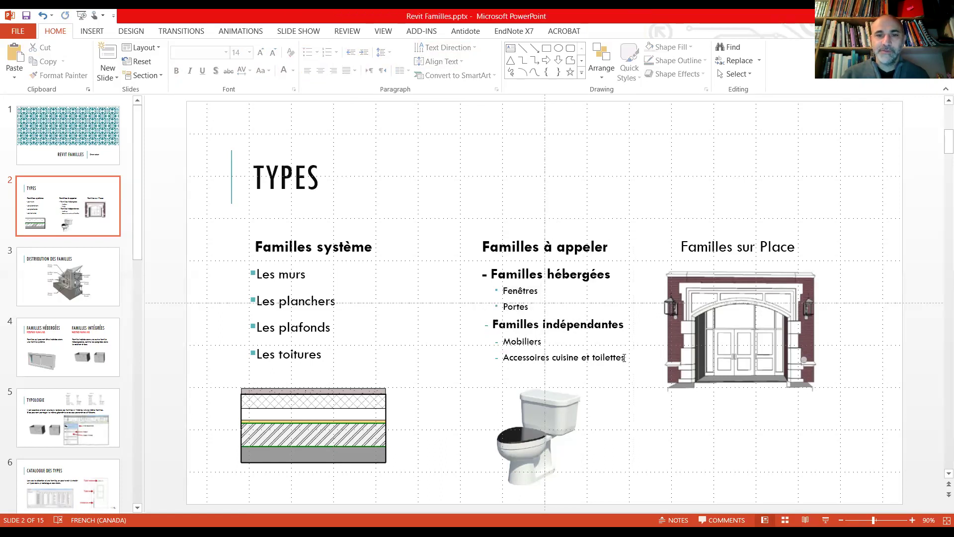
Step: Give Mobiliers and Accessoires cuisine et toilettes square bullets
{"action": "left_click_drag", "start_coordinate": [624, 358], "coordinate": [495, 341]}
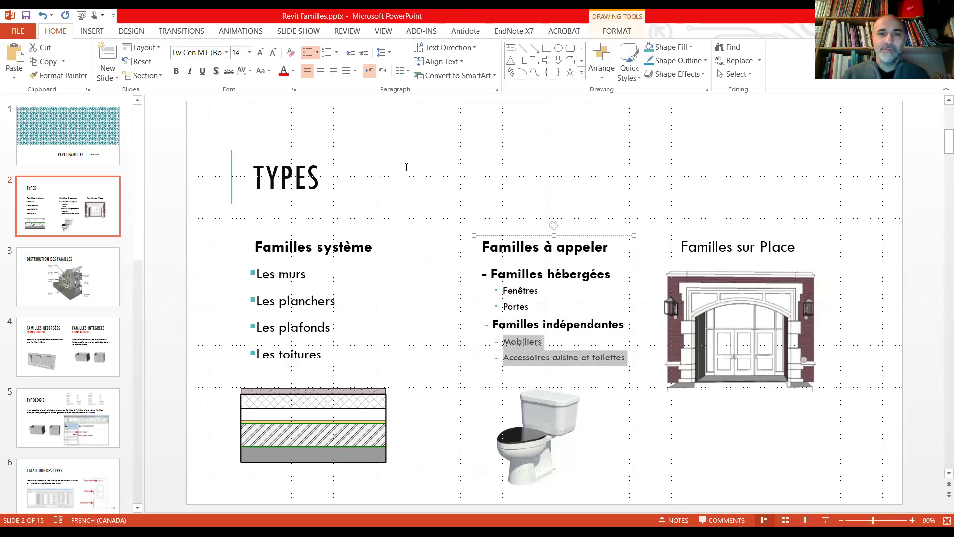
{"action": "left_click", "coordinate": [317, 52]}
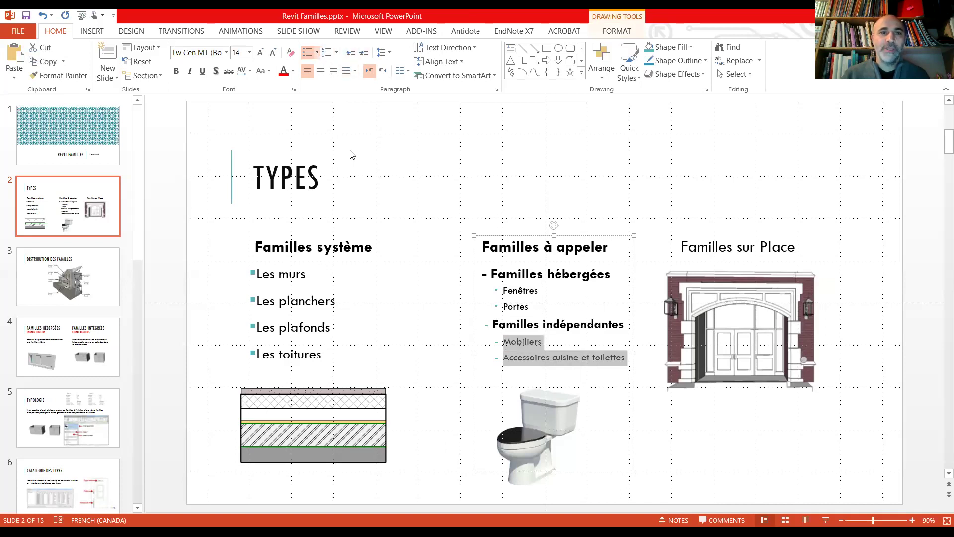
{"action": "left_click", "coordinate": [344, 143]}
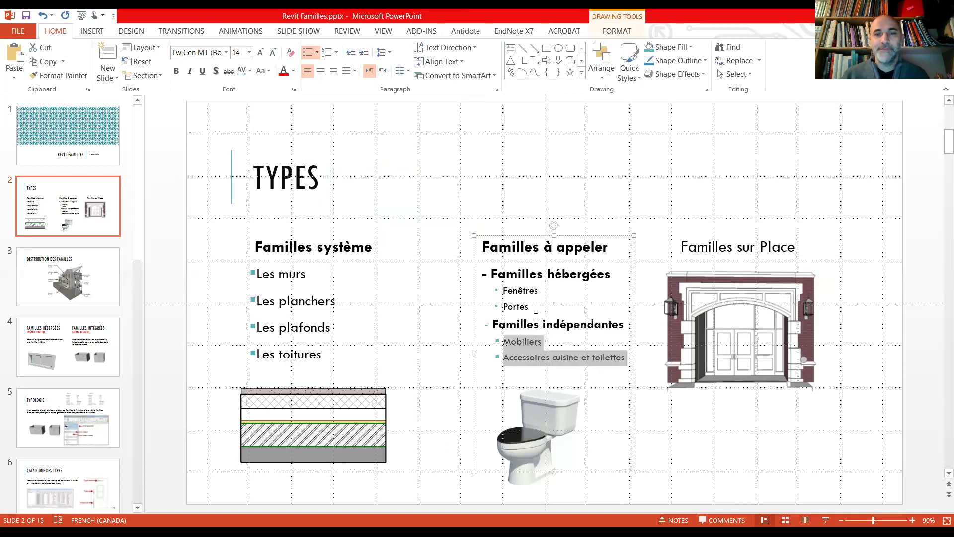
{"action": "left_click", "coordinate": [534, 323]}
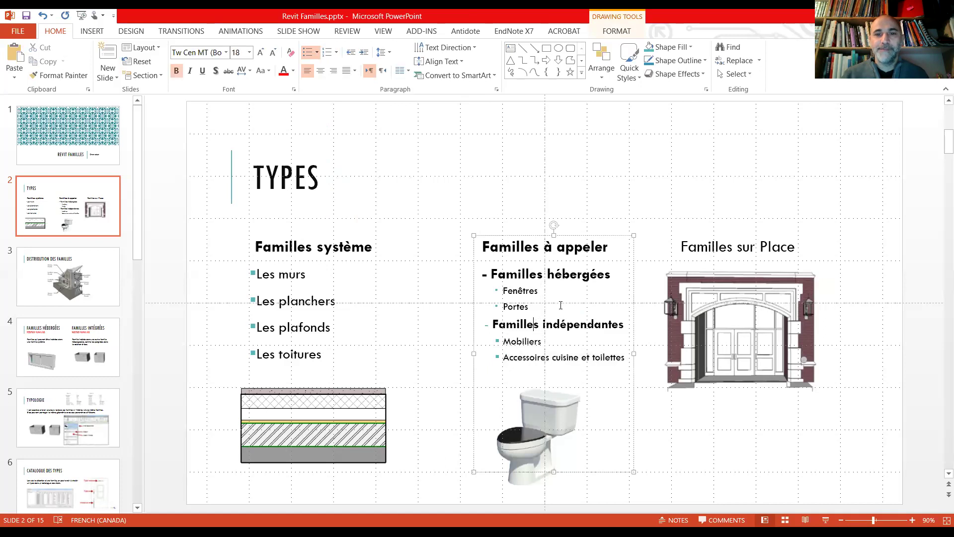
{"action": "left_click", "coordinate": [733, 247]}
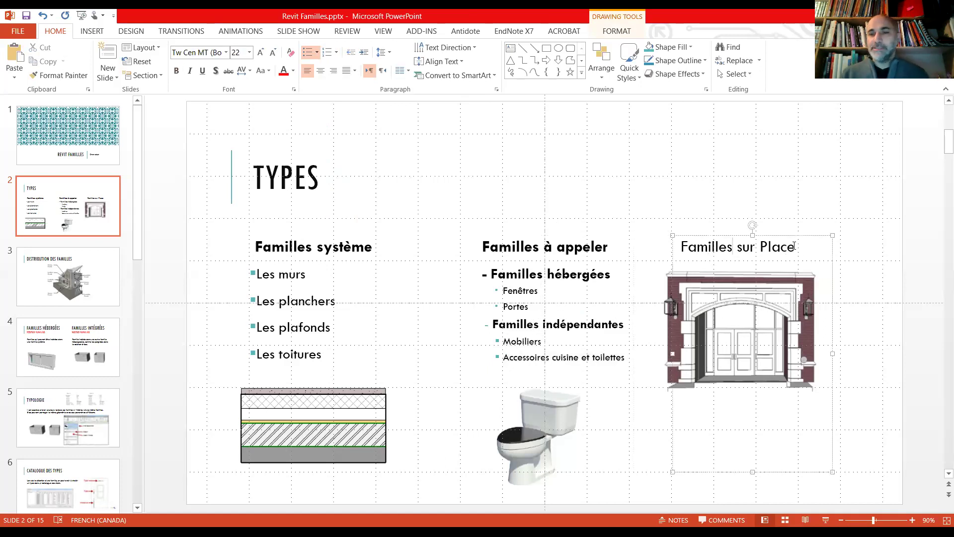
Step: Make the whole Familles sur Place heading bold
{"action": "left_click_drag", "start_coordinate": [793, 247], "coordinate": [697, 247]}
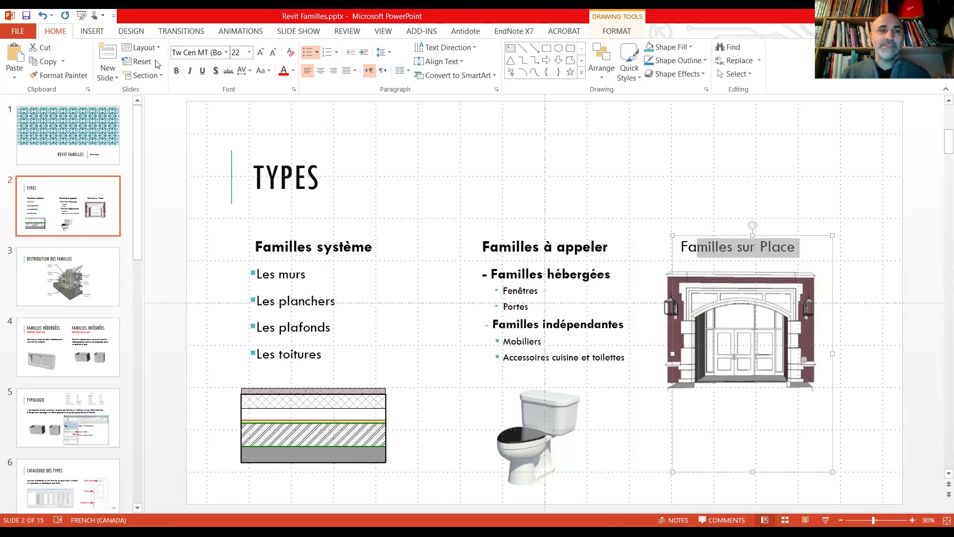
{"action": "left_click", "coordinate": [177, 71]}
{"action": "left_click", "coordinate": [802, 247]}
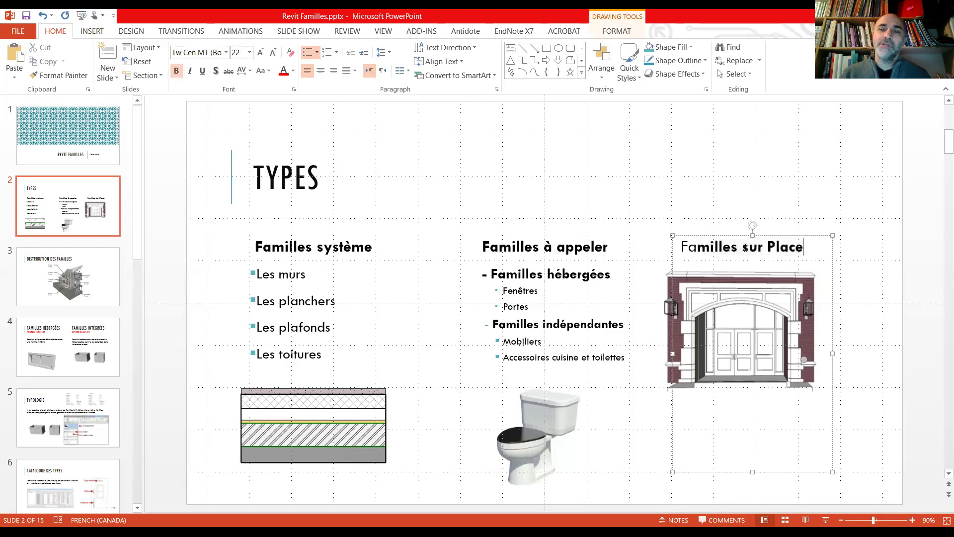
{"action": "left_click_drag", "start_coordinate": [803, 247], "coordinate": [688, 247]}
{"action": "left_click", "coordinate": [177, 71]}
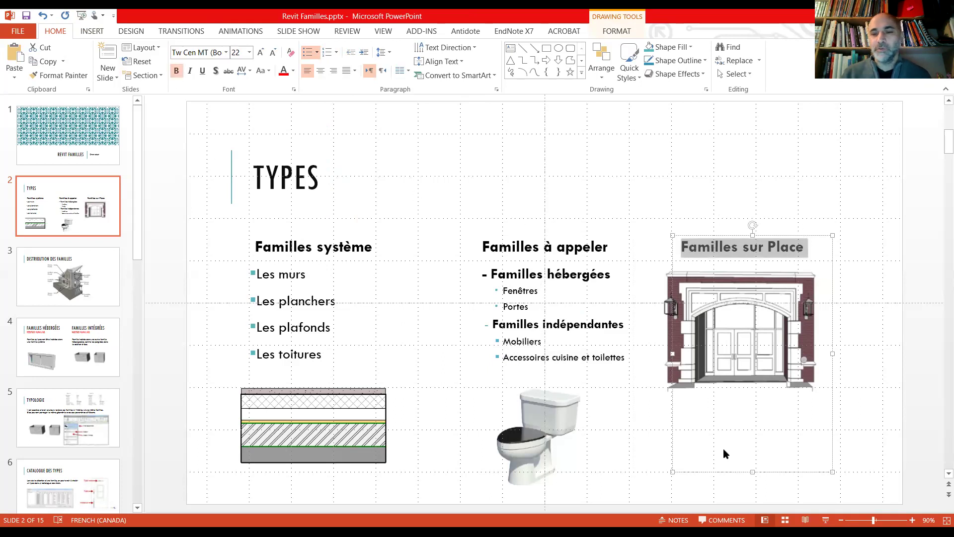
Step: Move the door picture lower in the Familles sur Place column
{"action": "left_click", "coordinate": [718, 493]}
{"action": "left_click_drag", "start_coordinate": [728, 350], "coordinate": [727, 404]}
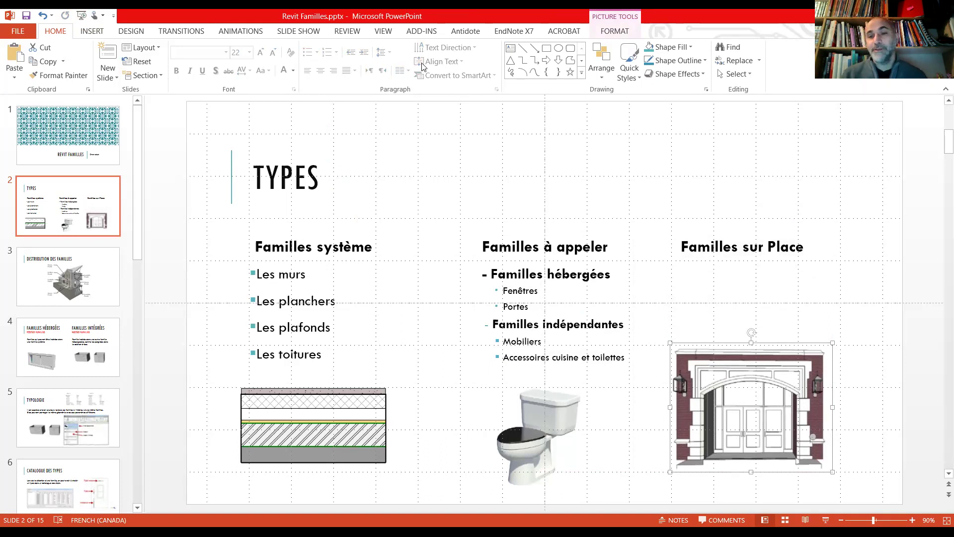
{"action": "left_click", "coordinate": [807, 250]}
{"action": "left_click", "coordinate": [802, 245]}
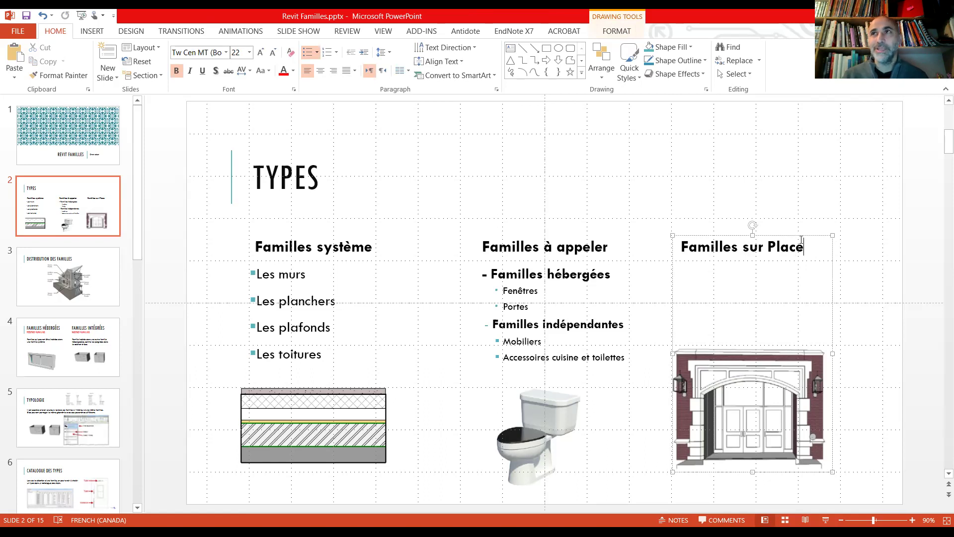
Step: Add 'Masses' and 'Component in place' under Familles sur Place as indented bullets
{"action": "key", "text": "Return"}
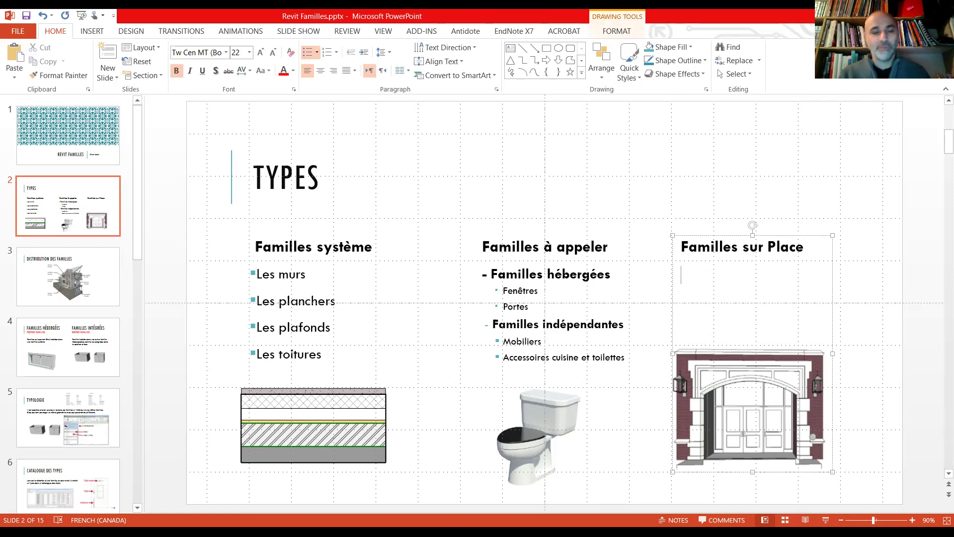
{"action": "type", "text": "Masses"}
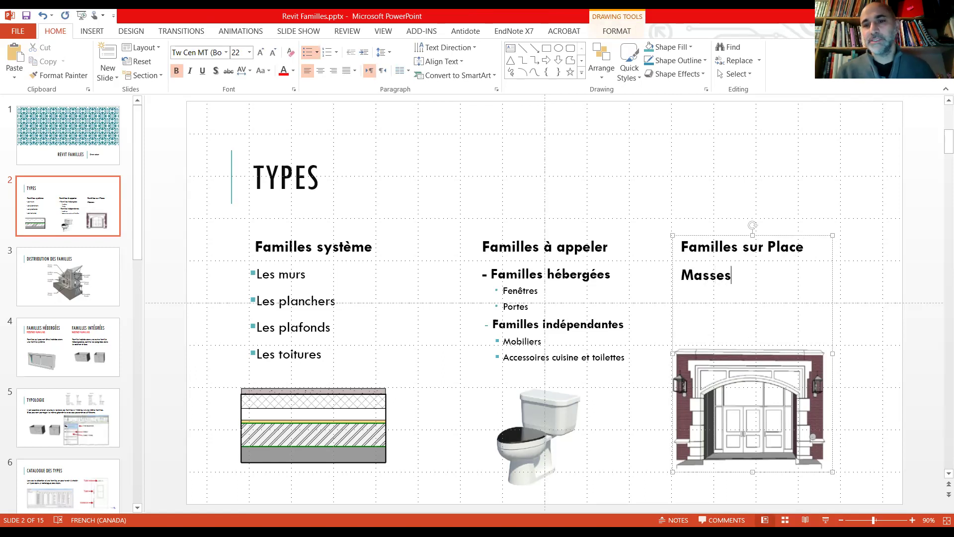
{"action": "key", "text": "Return"}
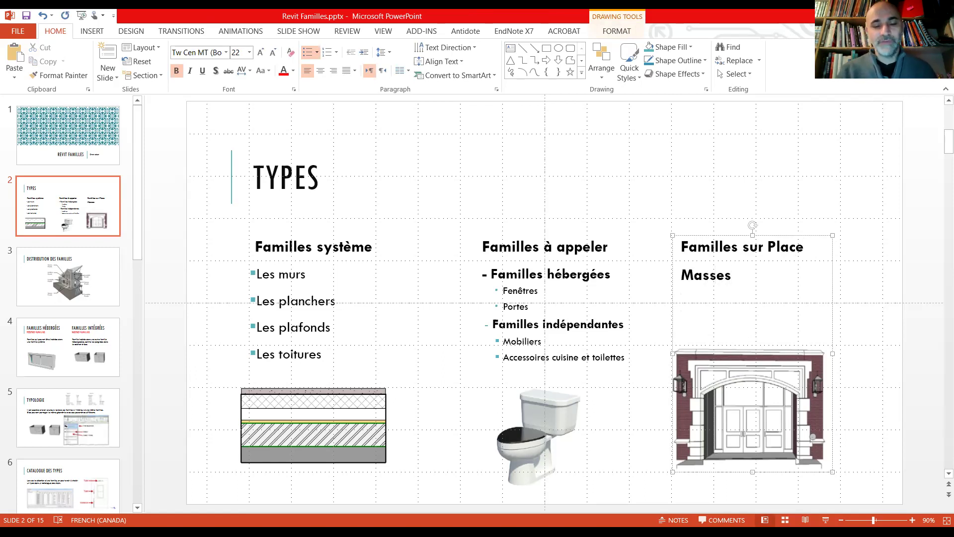
{"action": "type", "text": "Componsent"}
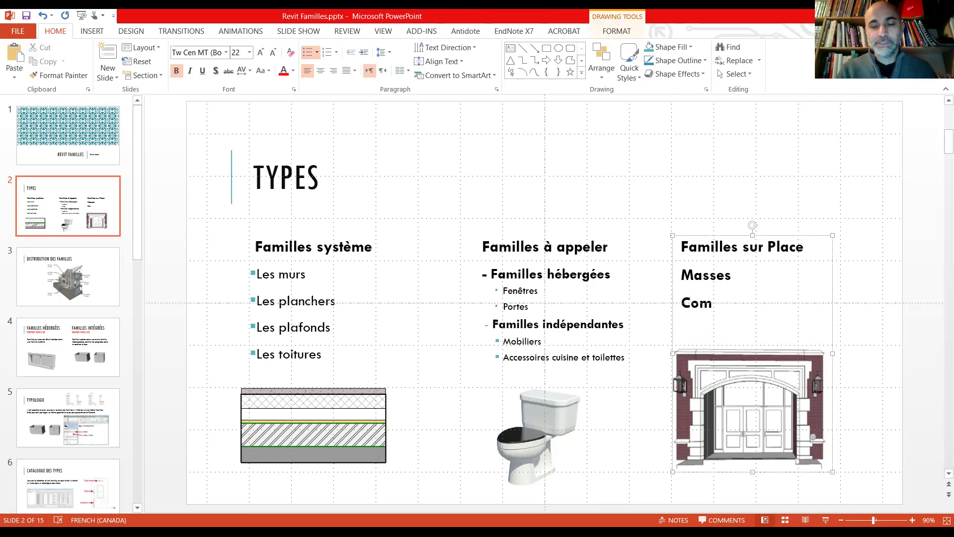
{"action": "key", "text": "BackSpace"}
{"action": "key", "text": "BackSpace"}
{"action": "key", "text": "BackSpace"}
{"action": "key", "text": "BackSpace"}
{"action": "key", "text": "BackSpace"}
{"action": "type", "text": "nent"}
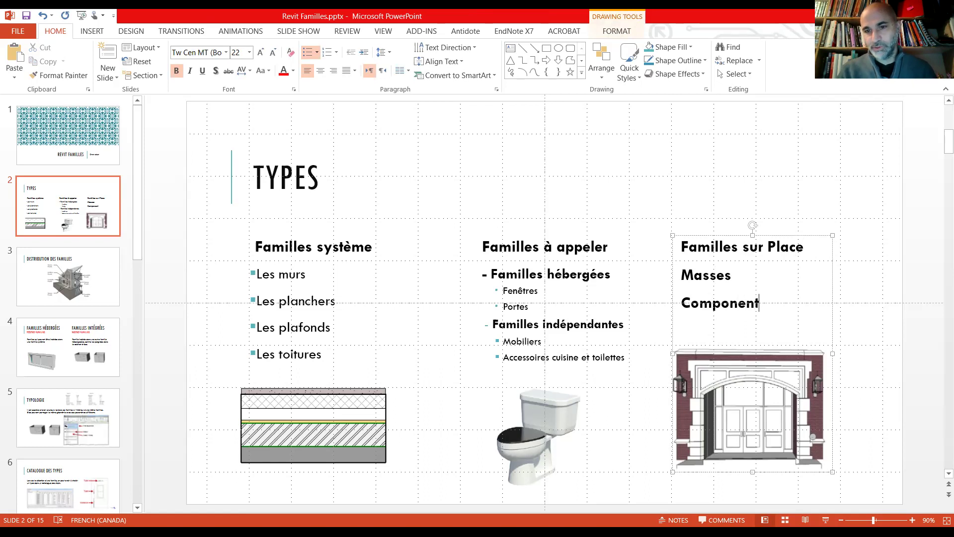
{"action": "type", "text": " in plave"}
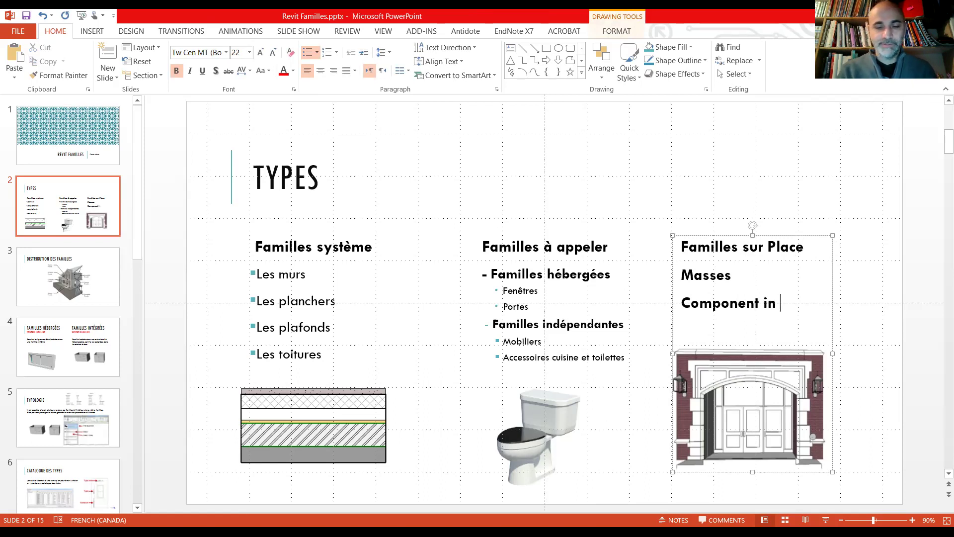
{"action": "key", "text": "BackSpace"}
{"action": "key", "text": "BackSpace"}
{"action": "type", "text": "ce"}
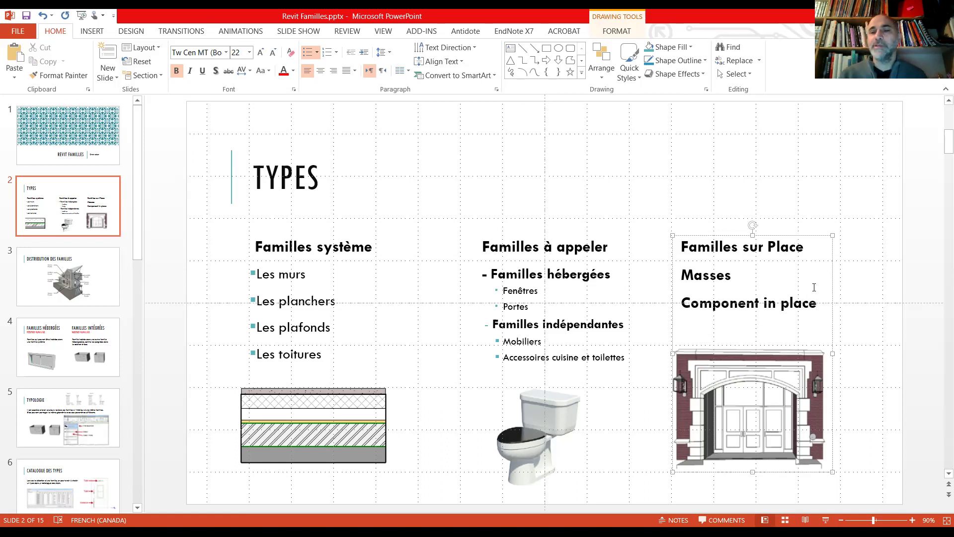
{"action": "left_click_drag", "start_coordinate": [818, 303], "coordinate": [653, 279]}
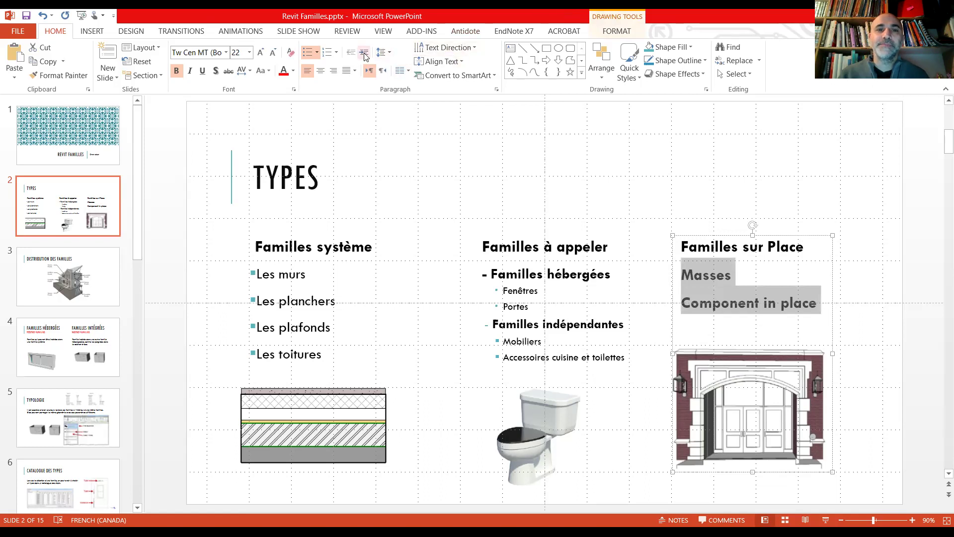
{"action": "left_click", "coordinate": [365, 56]}
{"action": "left_click", "coordinate": [789, 342]}
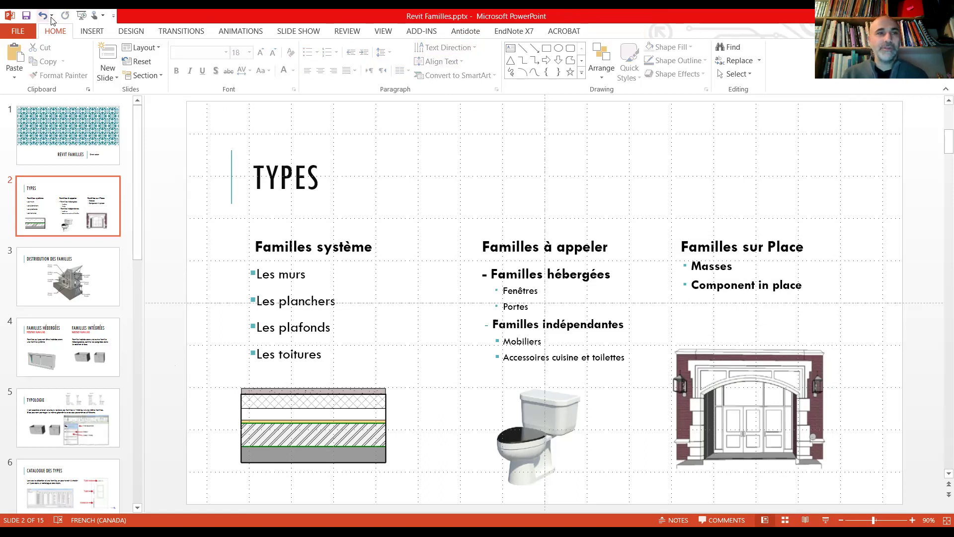
Step: Review the DISTRIBUTION DES FAMILLES slide, then open slide 4 on hosted and nested families
{"action": "left_click", "coordinate": [60, 282]}
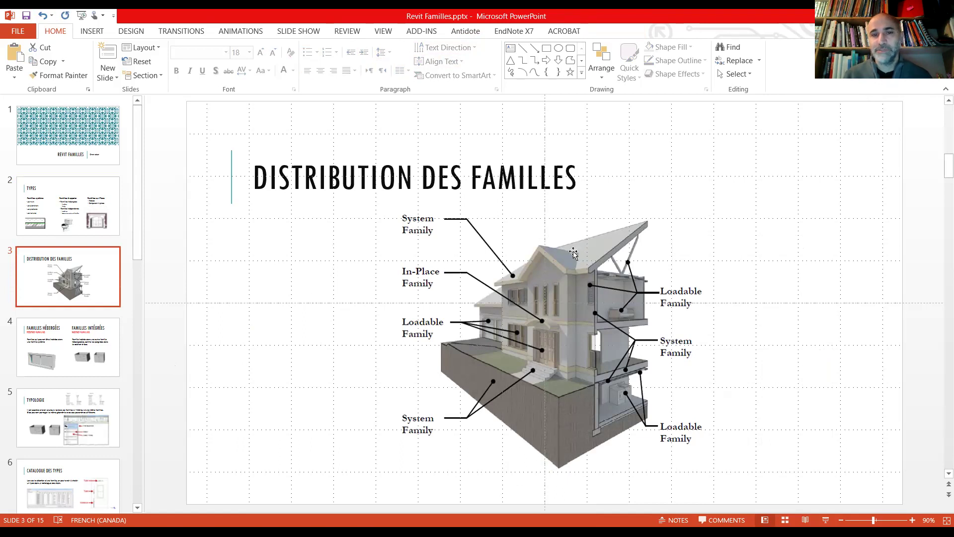
{"action": "left_click", "coordinate": [46, 199]}
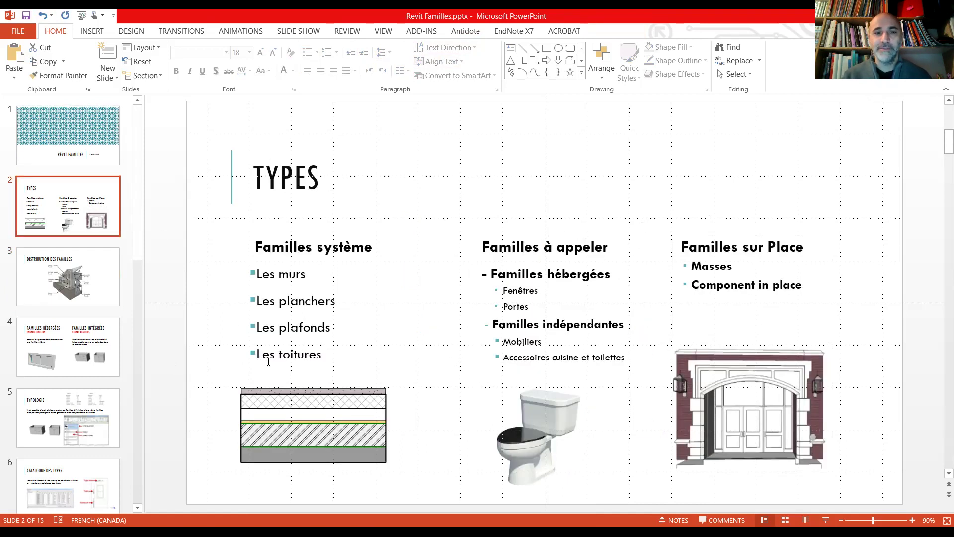
{"action": "left_click", "coordinate": [80, 262]}
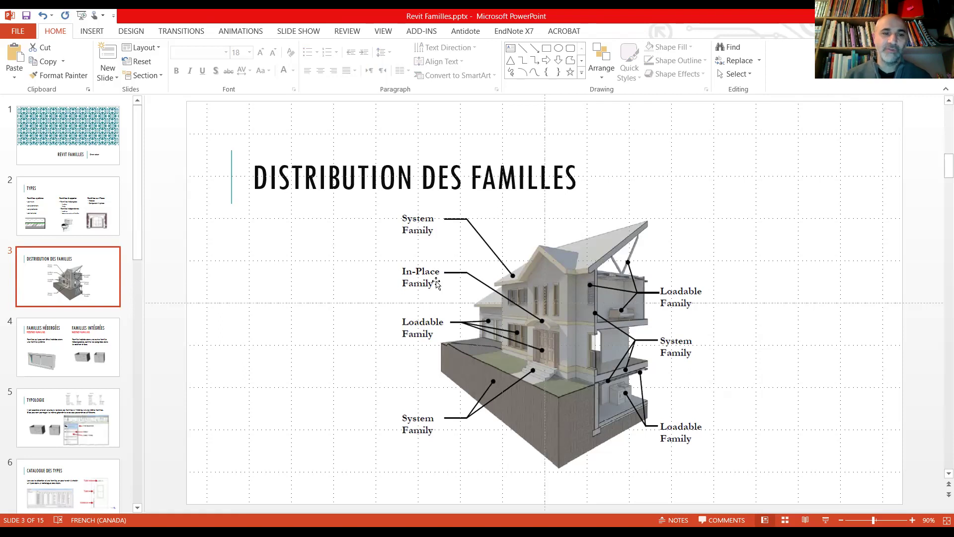
{"action": "left_click", "coordinate": [53, 350]}
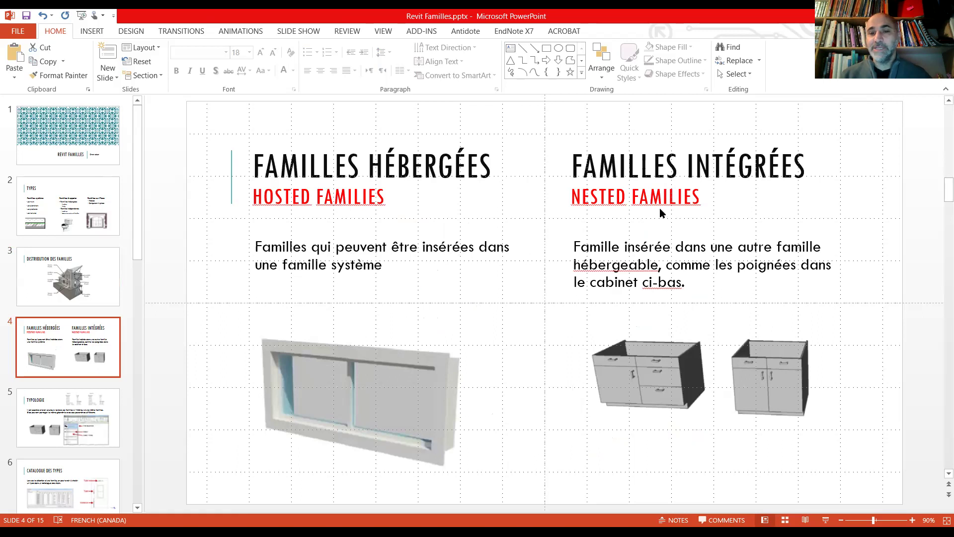
Step: Correct 'ci-bas' to 'ici-bas' on slide 4, then return to the TYPES slide
{"action": "left_click", "coordinate": [666, 283]}
{"action": "right_click", "coordinate": [667, 282]}
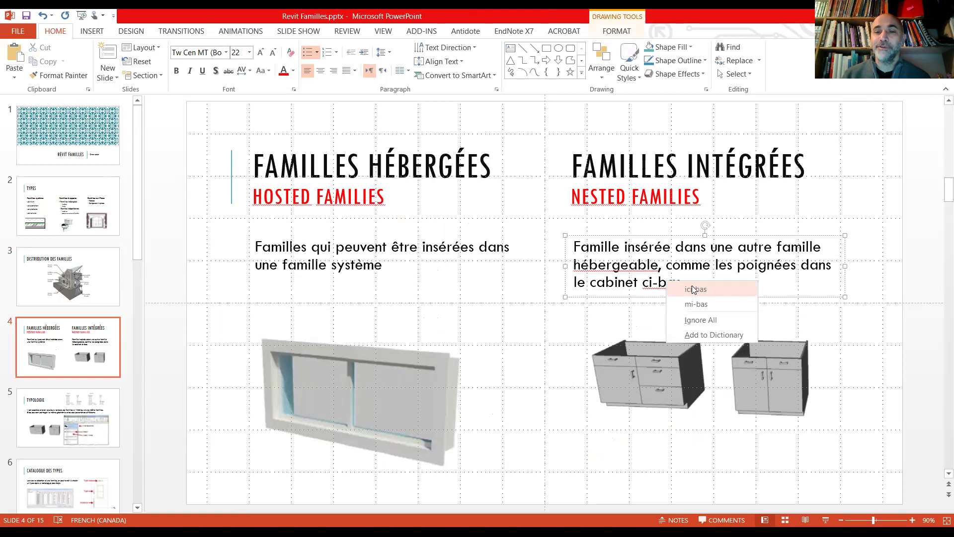
{"action": "left_click", "coordinate": [693, 289]}
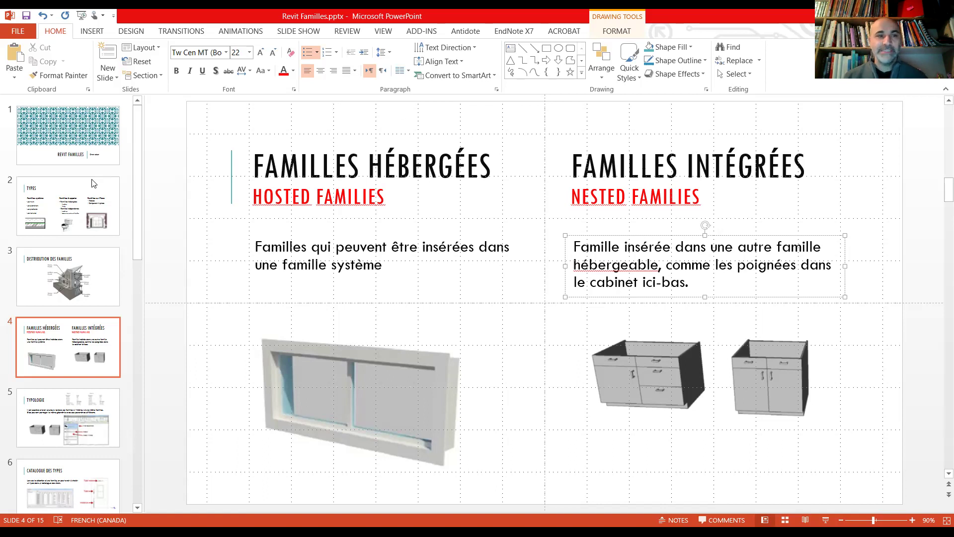
{"action": "left_click", "coordinate": [112, 208]}
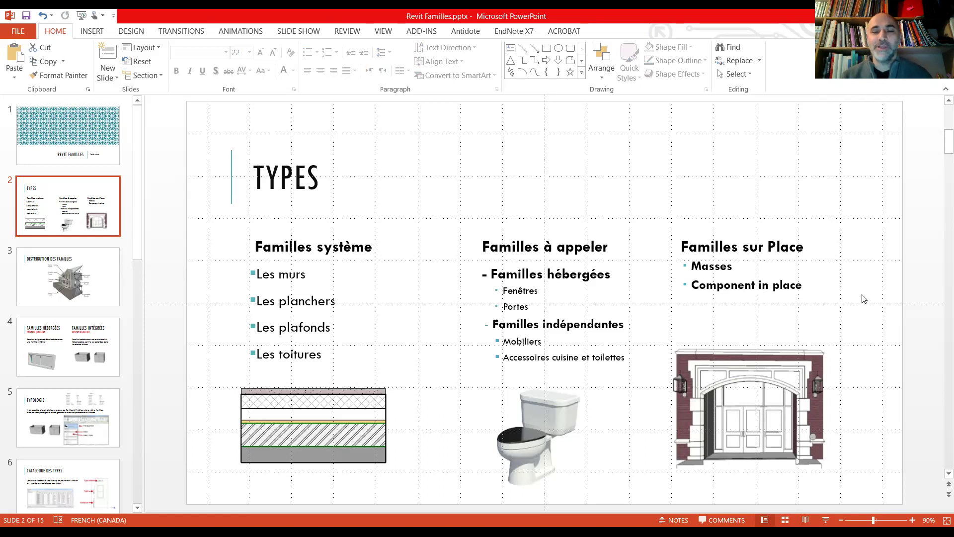
{"action": "left_click", "coordinate": [891, 356]}
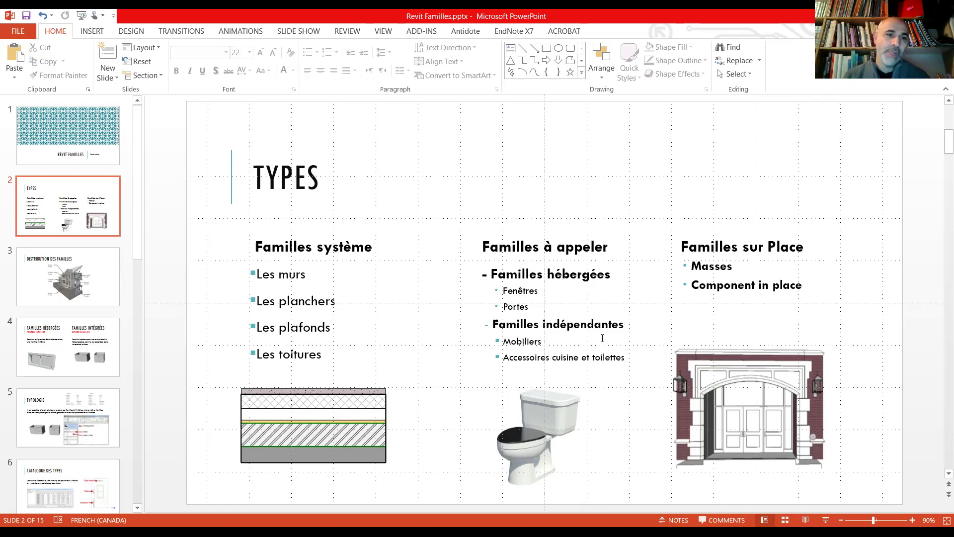
Step: Return to slide 4, Familles hébergées and Familles intégrées, with the window and cabinet pictures
{"action": "left_click", "coordinate": [70, 357]}
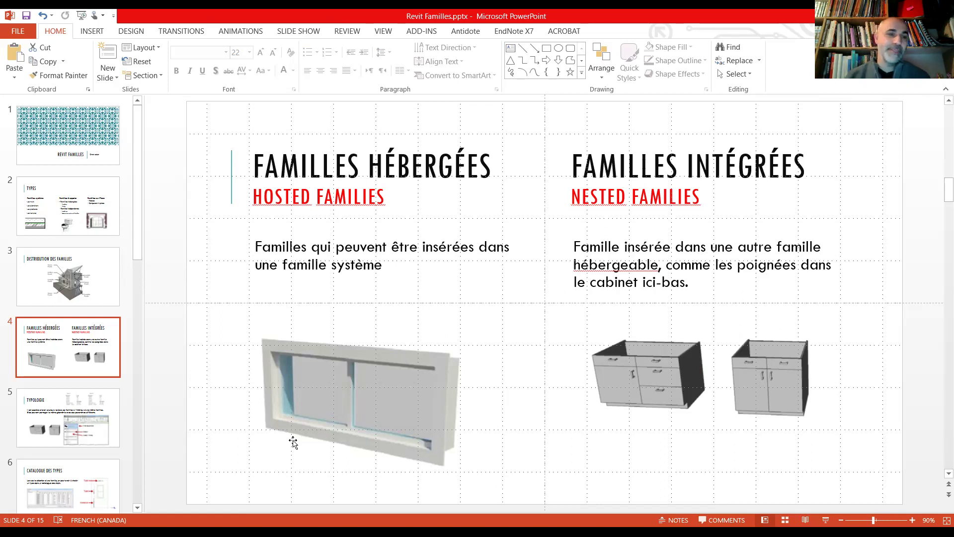
Step: Go to slide 5, TYPOLOGIE, with its Type A and Type B parameter tables
{"action": "left_click", "coordinate": [87, 417]}
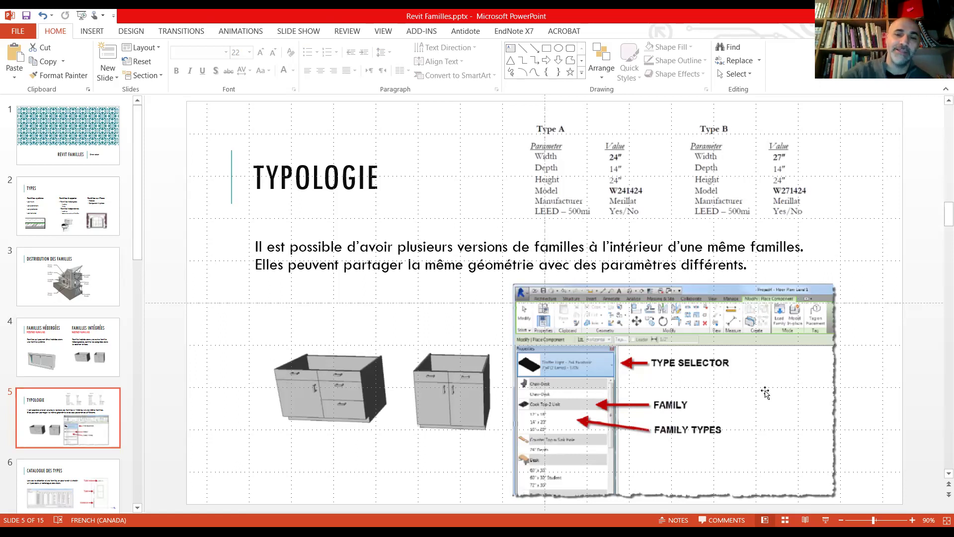
Step: Zoom in on the TYPOLOGIE slide's Revit screenshot to read the type selector and family labels
{"action": "scroll", "coordinate": [766, 392], "scroll_direction": "up", "scroll_amount": 10, "text": "ctrl"}
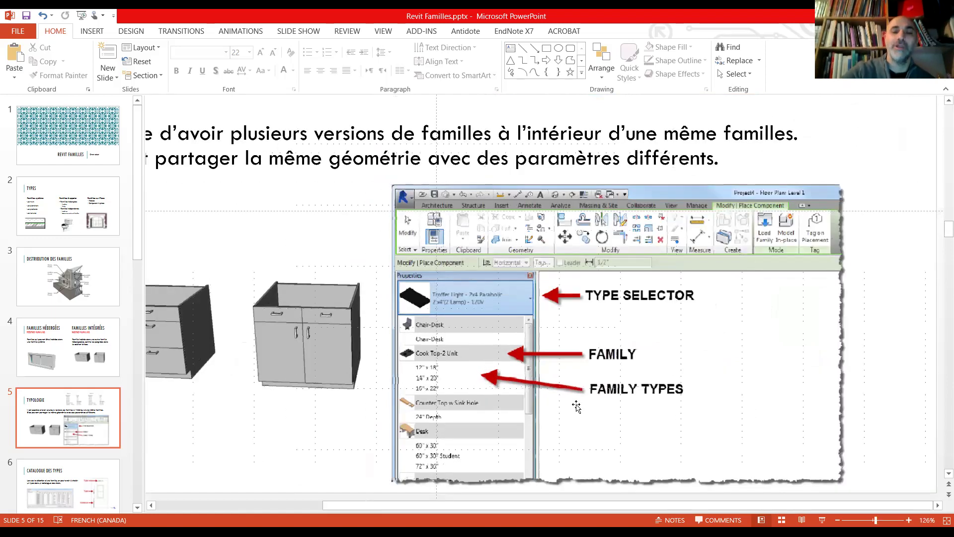
Step: Zoom back out so the whole TYPOLOGIE slide, with tables, cabinets and screenshot, fits the window
{"action": "scroll", "coordinate": [576, 406], "scroll_direction": "down", "scroll_amount": 1, "text": "ctrl"}
{"action": "scroll", "coordinate": [577, 406], "scroll_direction": "down", "scroll_amount": 2, "text": "ctrl"}
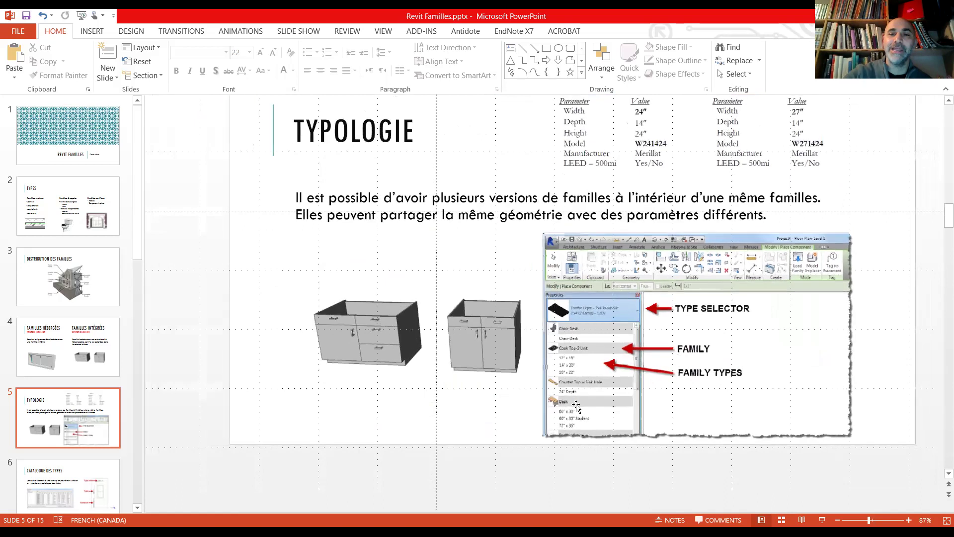
{"action": "scroll", "coordinate": [577, 407], "scroll_direction": "down", "scroll_amount": 1, "text": "ctrl"}
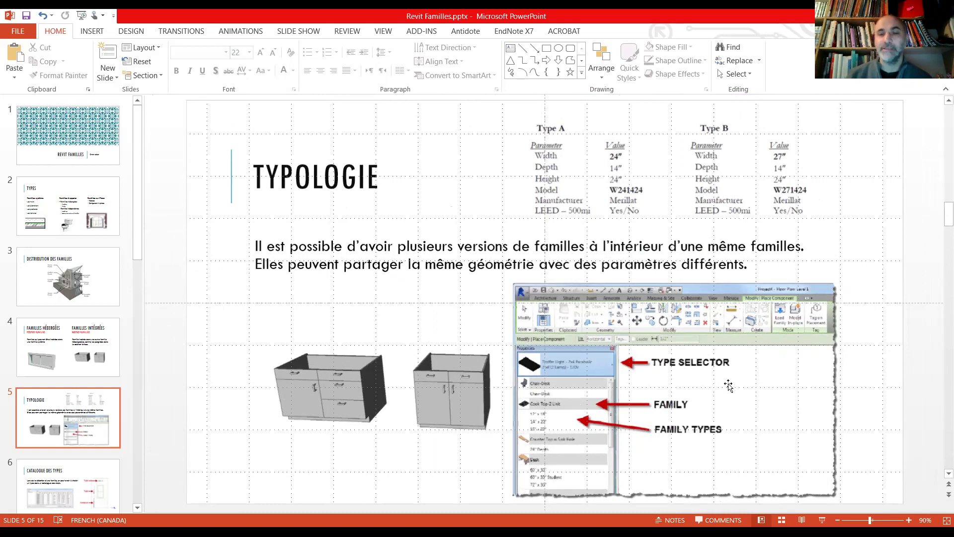
{"action": "scroll", "coordinate": [728, 386], "scroll_direction": "up", "scroll_amount": 7, "text": "ctrl"}
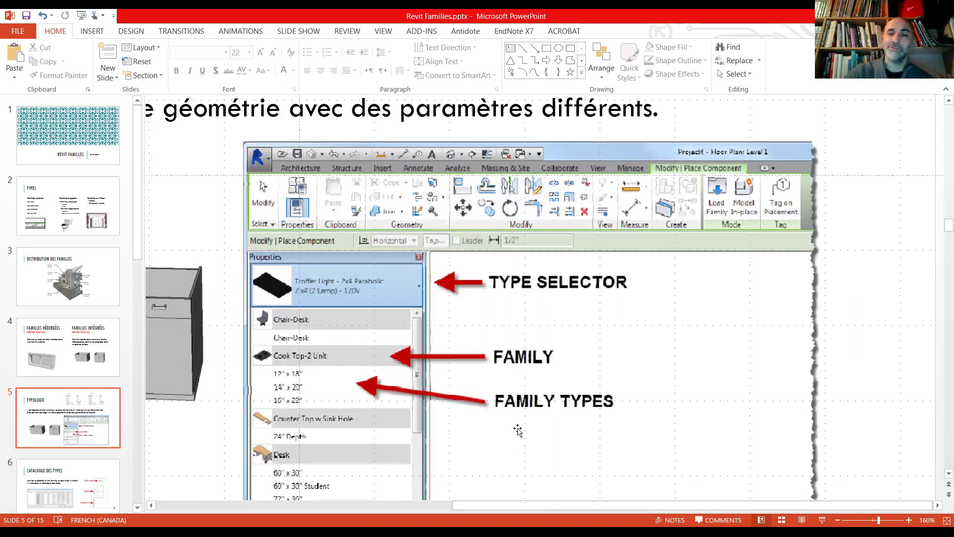
{"action": "scroll", "coordinate": [517, 430], "scroll_direction": "down", "scroll_amount": 5, "text": "ctrl"}
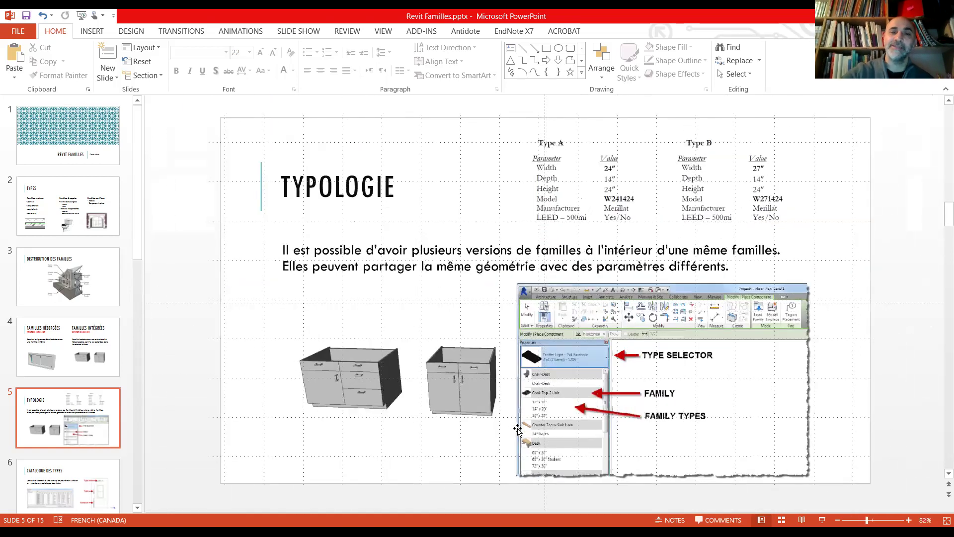
{"action": "left_click", "coordinate": [65, 483]}
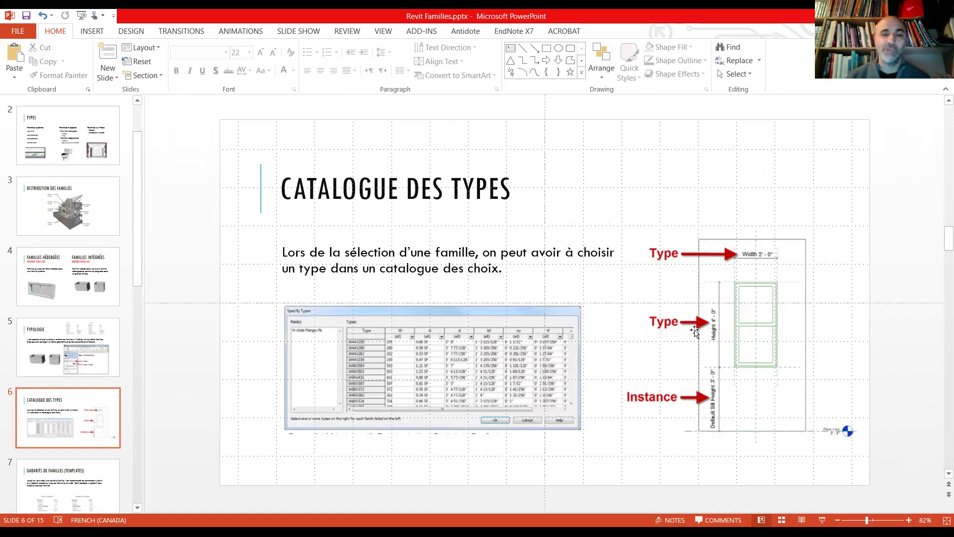
{"action": "scroll", "coordinate": [694, 331], "scroll_direction": "up", "scroll_amount": 6, "text": "ctrl"}
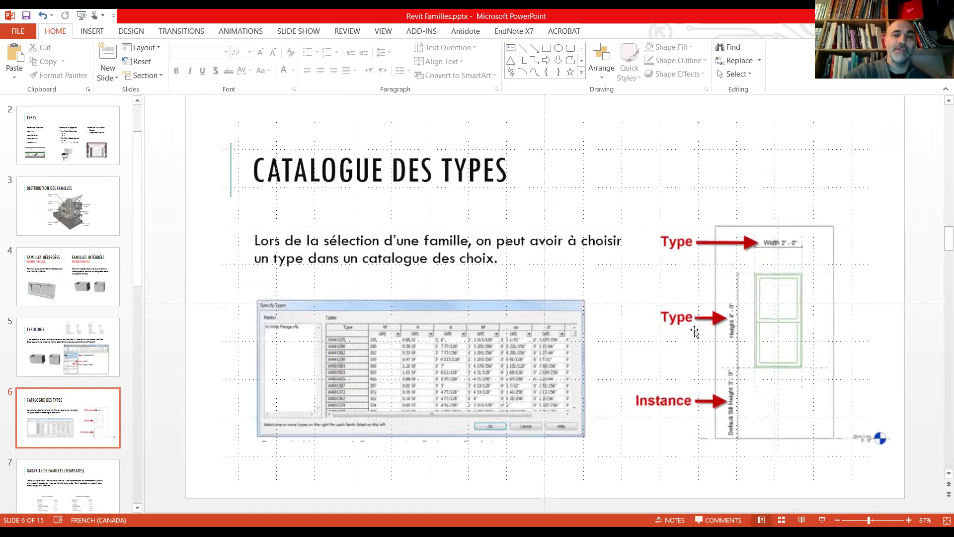
{"action": "scroll", "coordinate": [695, 330], "scroll_direction": "down", "scroll_amount": 5, "text": "ctrl"}
{"action": "scroll", "coordinate": [693, 330], "scroll_direction": "up", "scroll_amount": 4, "text": "ctrl"}
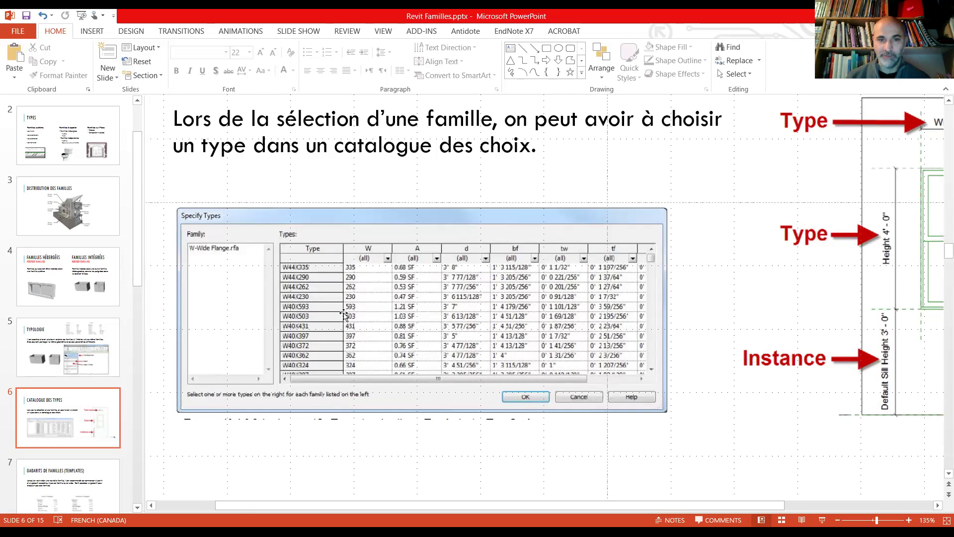
{"action": "left_click", "coordinate": [290, 298]}
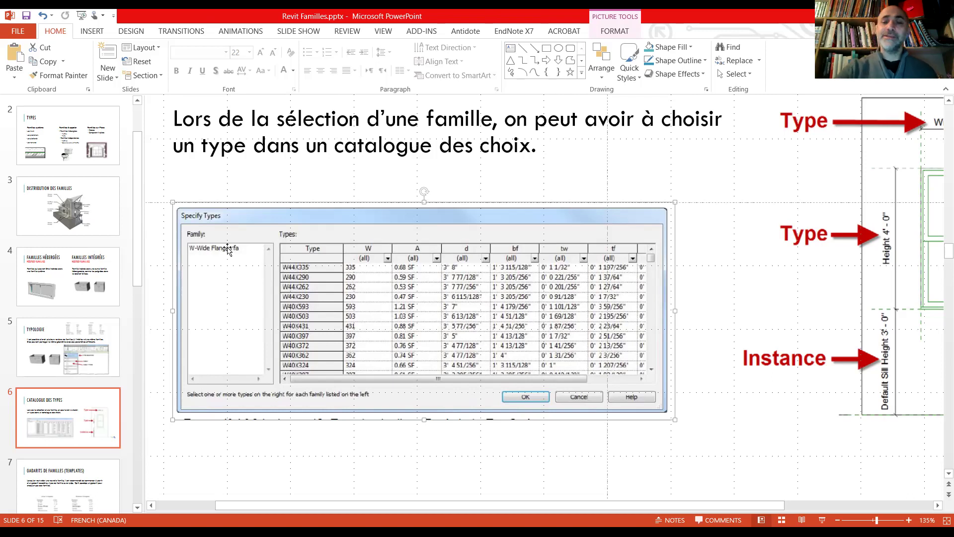
{"action": "scroll", "coordinate": [227, 248], "scroll_direction": "down", "scroll_amount": 4, "text": "ctrl"}
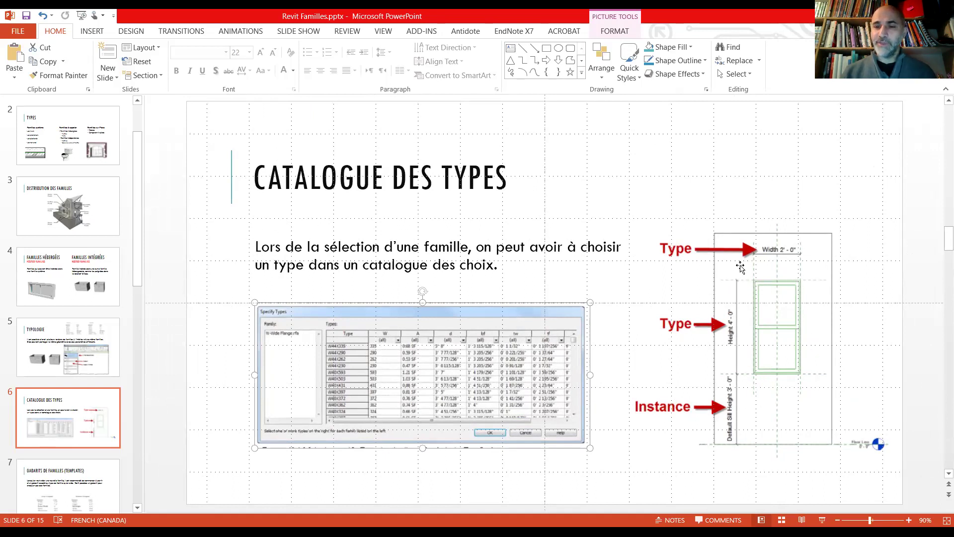
{"action": "scroll", "coordinate": [803, 301], "scroll_direction": "up", "scroll_amount": 8, "text": "ctrl"}
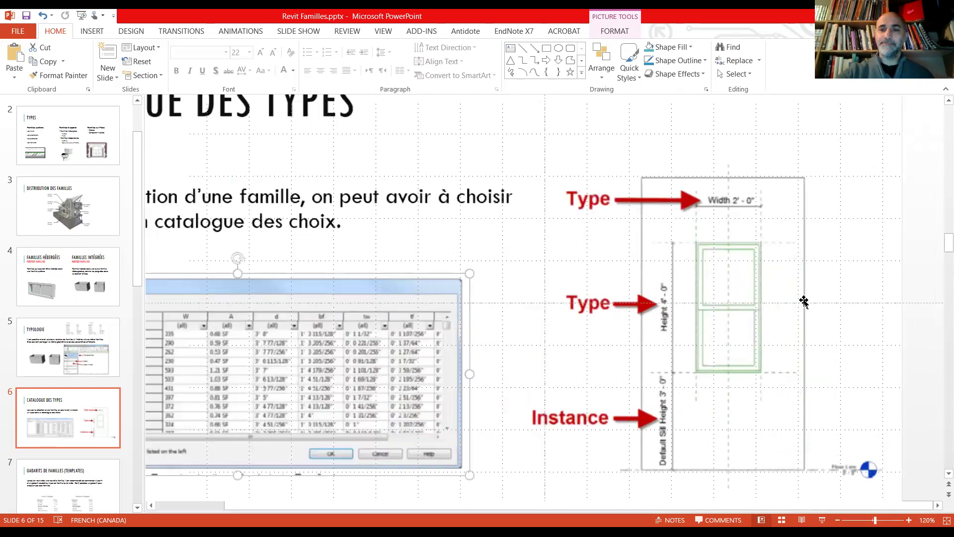
{"action": "scroll", "coordinate": [804, 301], "scroll_direction": "down", "scroll_amount": 1, "text": "ctrl"}
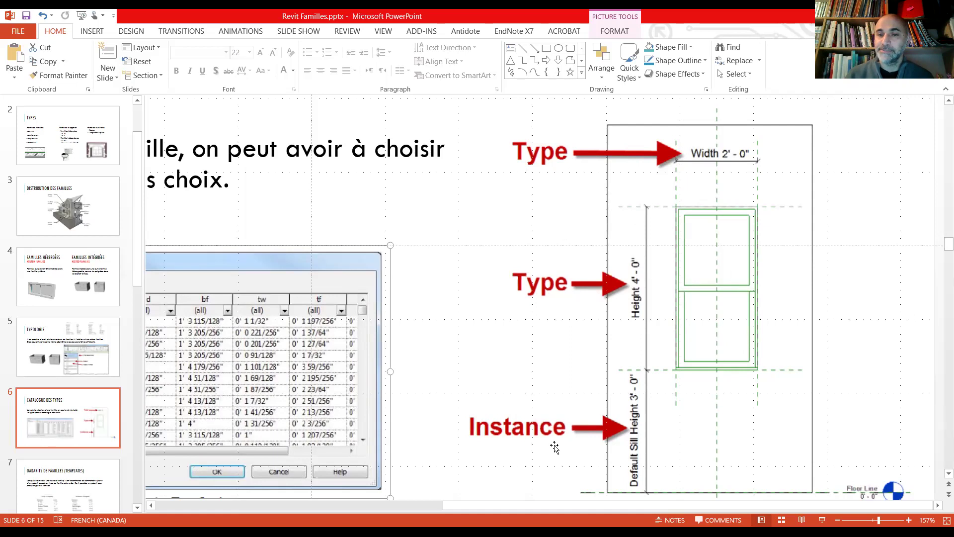
{"action": "scroll", "coordinate": [552, 268], "scroll_direction": "down", "scroll_amount": 7, "text": "ctrl"}
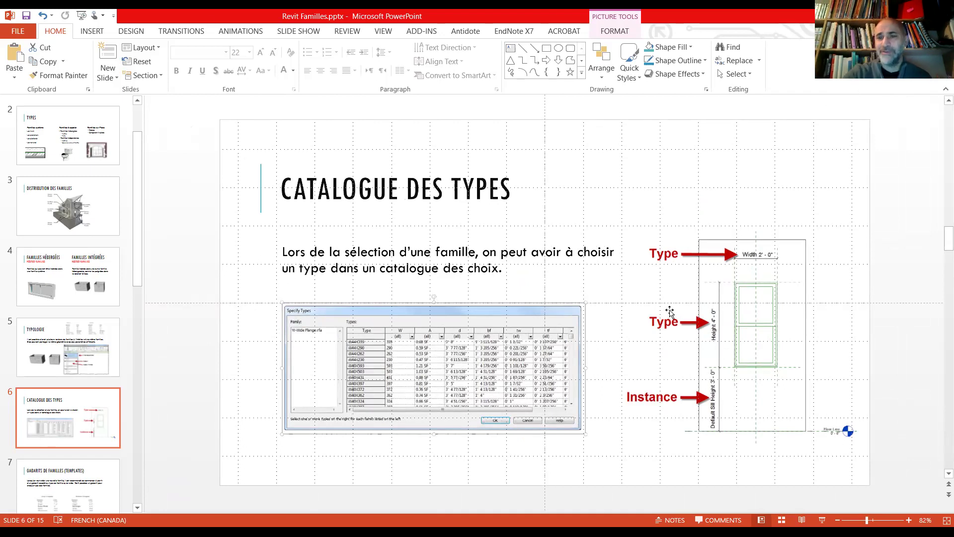
Step: Zoom the slide out to 90% and go to slide 7, GABARITS DE FAMILLES (TEMPLATES)
{"action": "scroll", "coordinate": [670, 310], "scroll_direction": "up", "scroll_amount": 3, "text": "ctrl"}
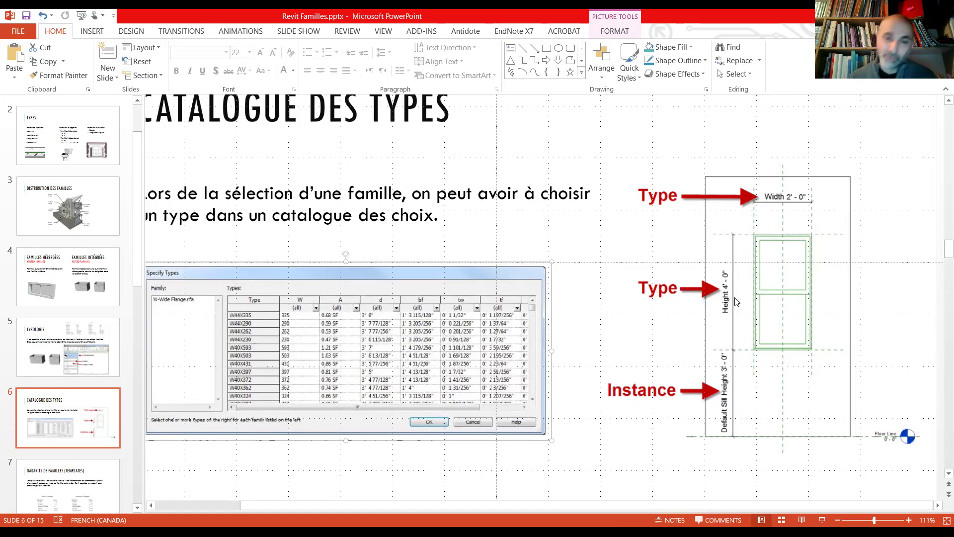
{"action": "scroll", "coordinate": [736, 302], "scroll_direction": "down", "scroll_amount": 2, "text": "ctrl"}
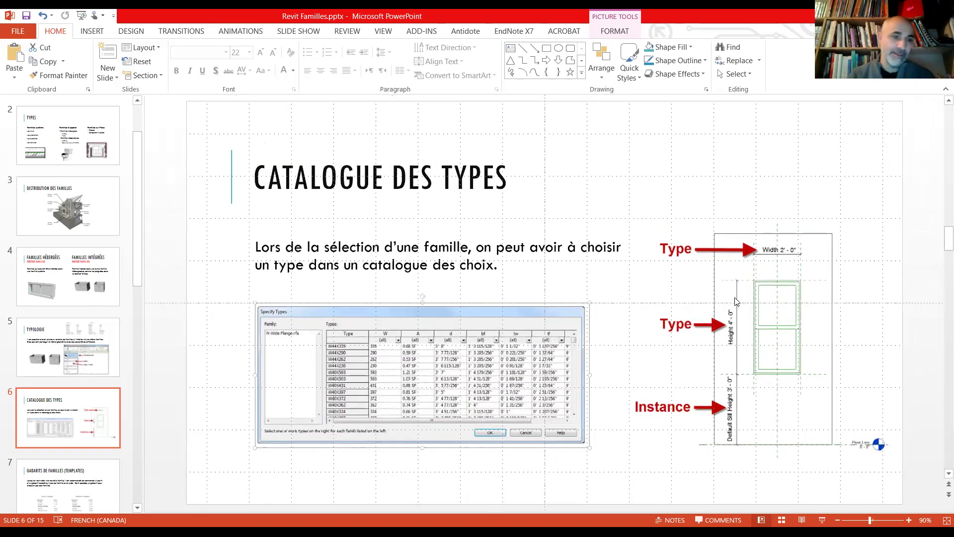
{"action": "left_click", "coordinate": [53, 488]}
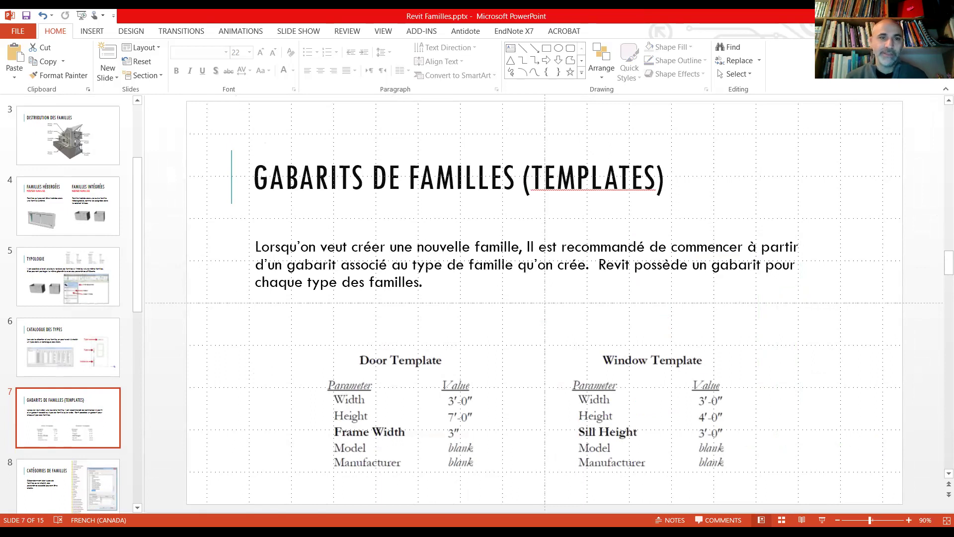
Step: Switch from PowerPoint to the Autodesk Revit 2021 Home screen
{"action": "key", "text": "alt+Tab"}
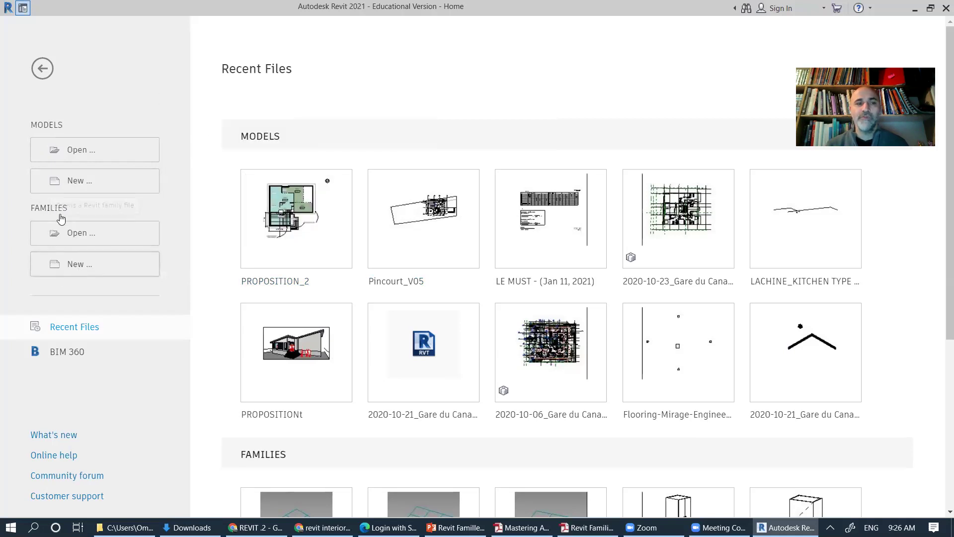
Step: Start a new family in the English templates folder and preview the Metric Baluster templates
{"action": "left_click", "coordinate": [78, 264]}
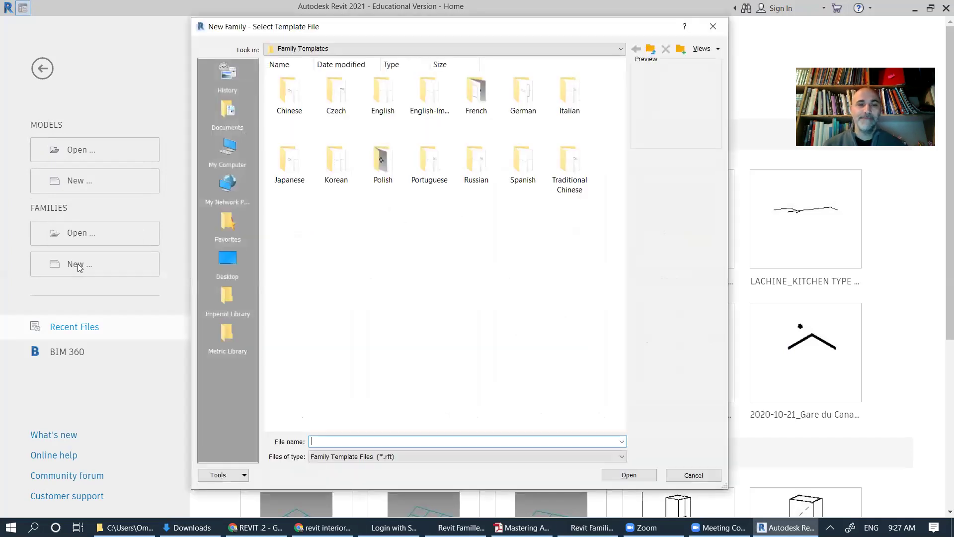
{"action": "double_click", "coordinate": [389, 97]}
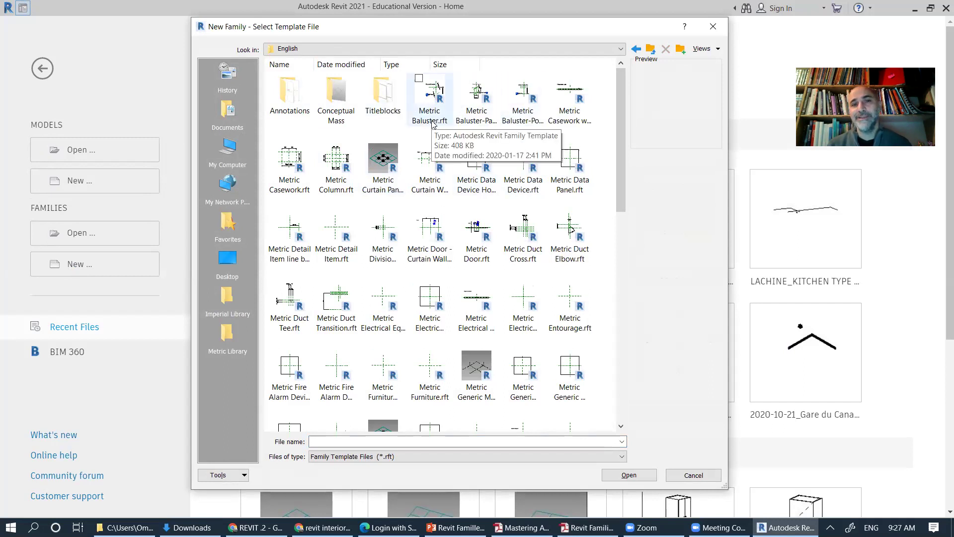
{"action": "left_click", "coordinate": [438, 120]}
{"action": "left_click", "coordinate": [485, 121]}
{"action": "left_click", "coordinate": [542, 122]}
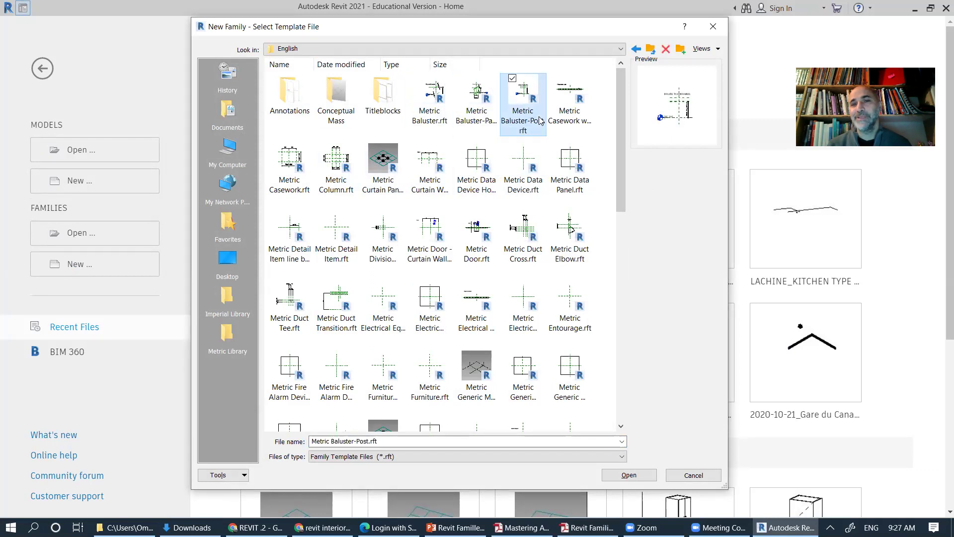
Step: Preview the Metric Casework, Column, Curtain Panel Pattern Based and Data Panel templates
{"action": "left_click", "coordinate": [584, 119]}
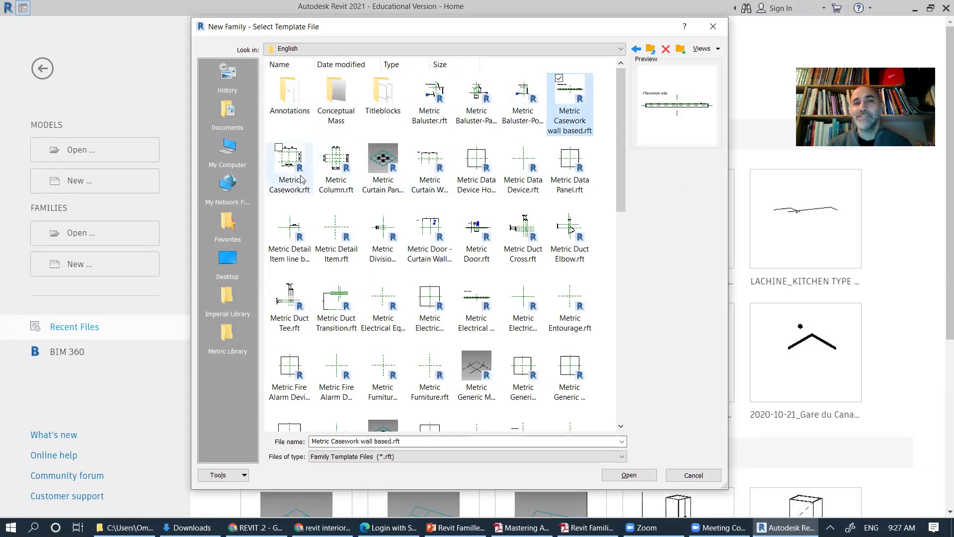
{"action": "left_click", "coordinate": [289, 190]}
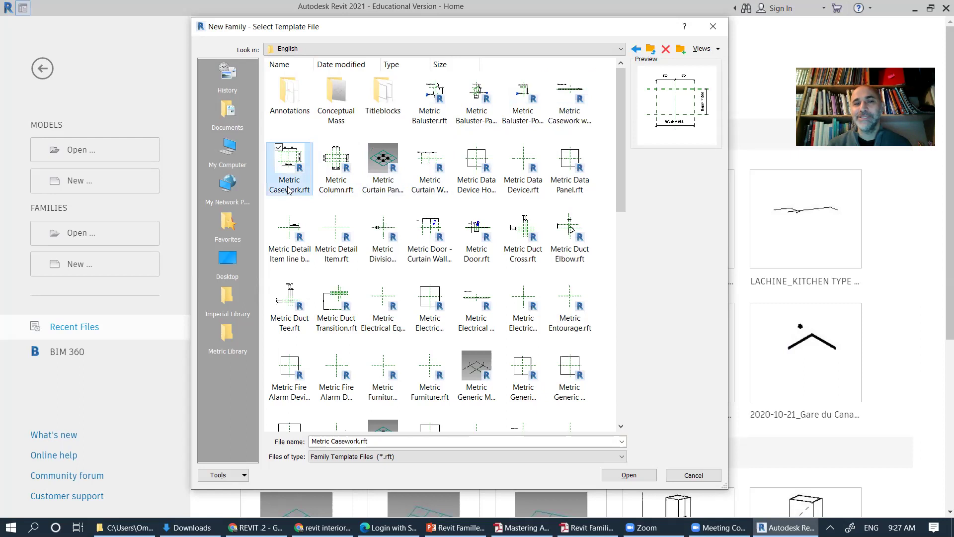
{"action": "left_click", "coordinate": [336, 186]}
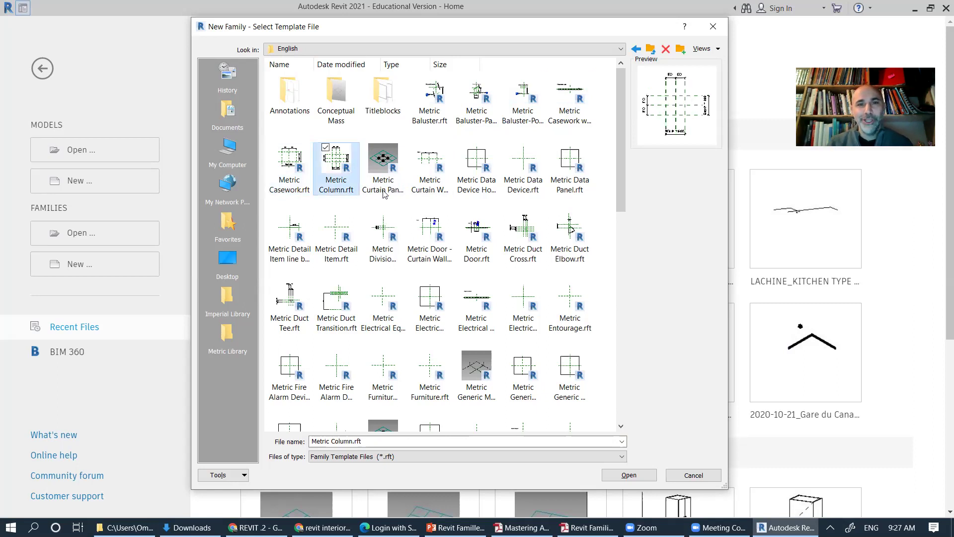
{"action": "left_click", "coordinate": [389, 192]}
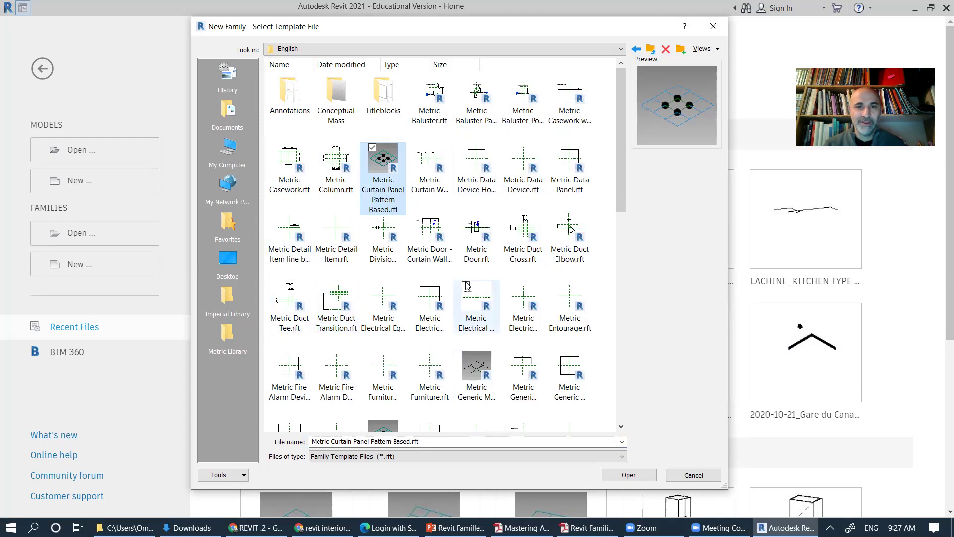
{"action": "left_click", "coordinate": [572, 193]}
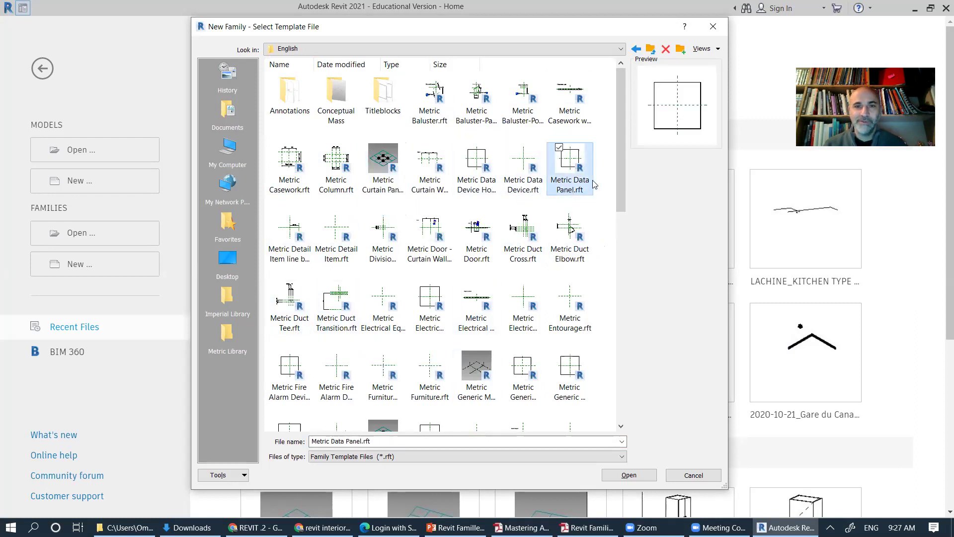
{"action": "left_click_drag", "start_coordinate": [622, 174], "coordinate": [610, 269]}
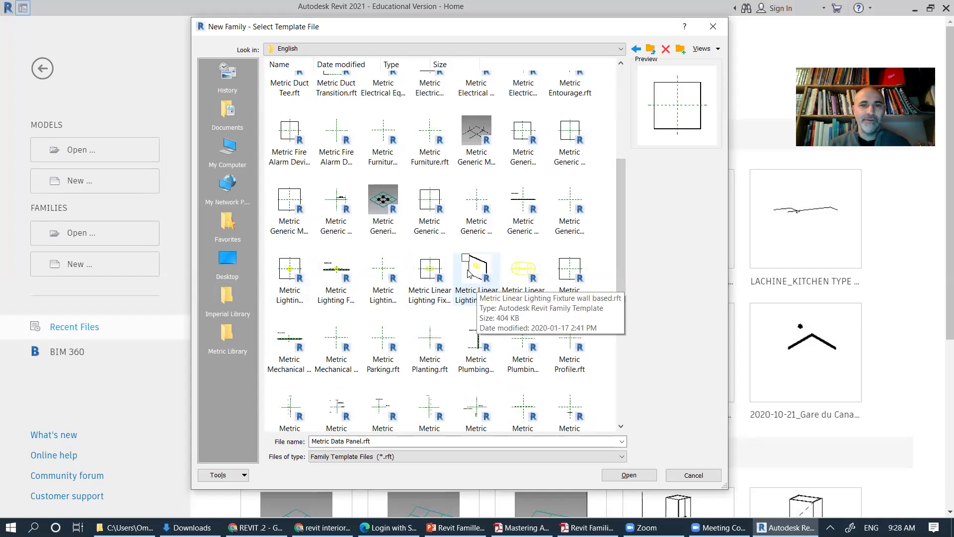
Step: Preview Metric Furniture System, Furniture, and Generic Model ceiling based and face based templates
{"action": "left_click_drag", "start_coordinate": [619, 232], "coordinate": [617, 228]}
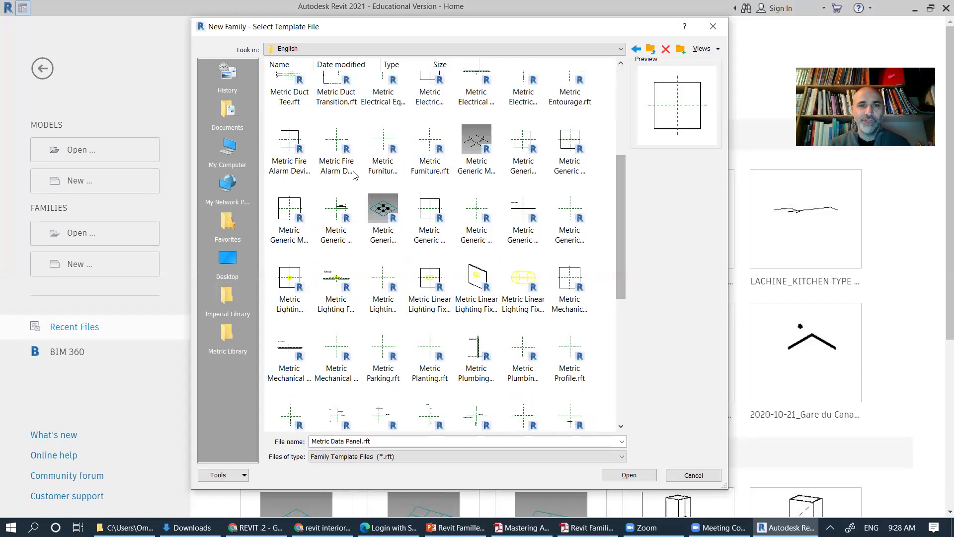
{"action": "left_click", "coordinate": [378, 172]}
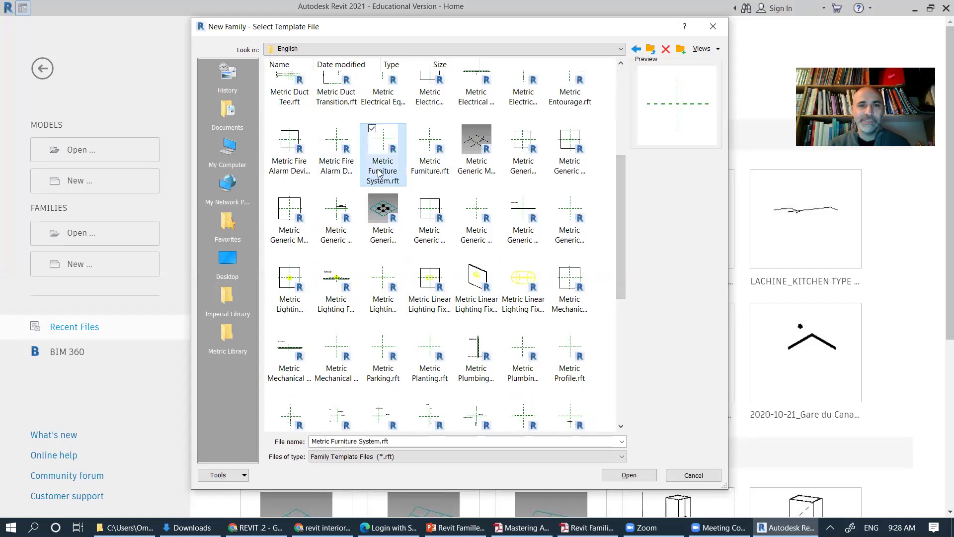
{"action": "left_click", "coordinate": [430, 170]}
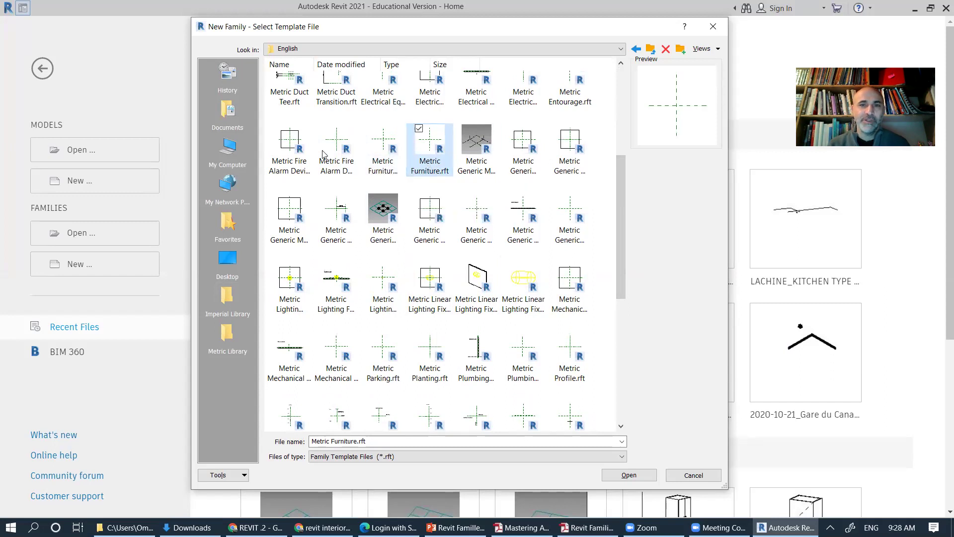
{"action": "left_click", "coordinate": [534, 169]}
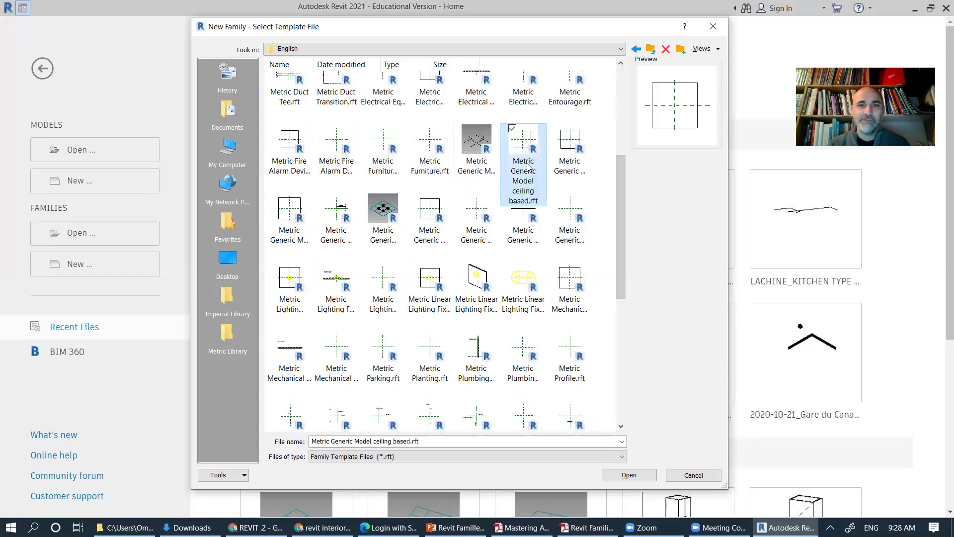
{"action": "left_click", "coordinate": [572, 169]}
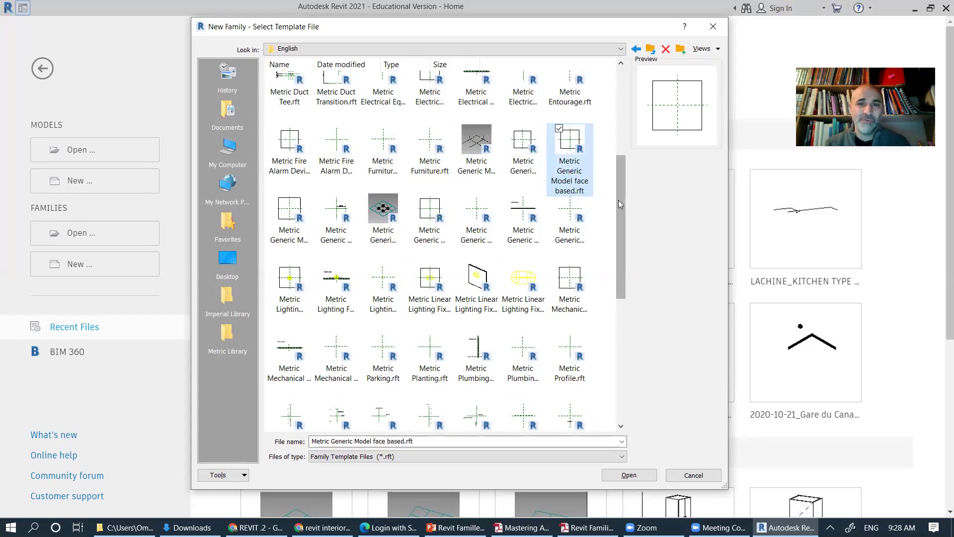
{"action": "left_click_drag", "start_coordinate": [621, 205], "coordinate": [615, 254]}
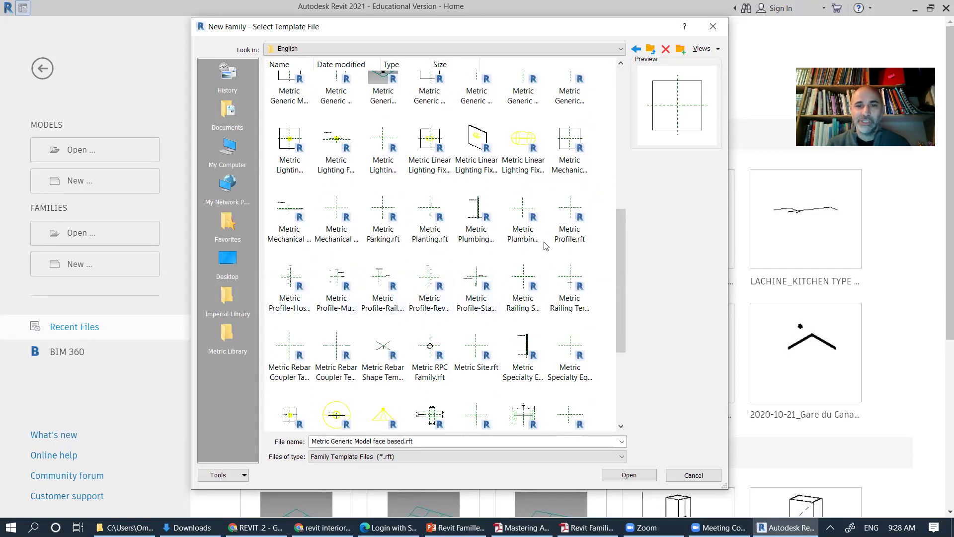
Step: Preview the Metric Profile templates (Hosted, Mullion, Rail, Reveal, Stair Nosing) and Railing Support and Termination
{"action": "left_click", "coordinate": [565, 233]}
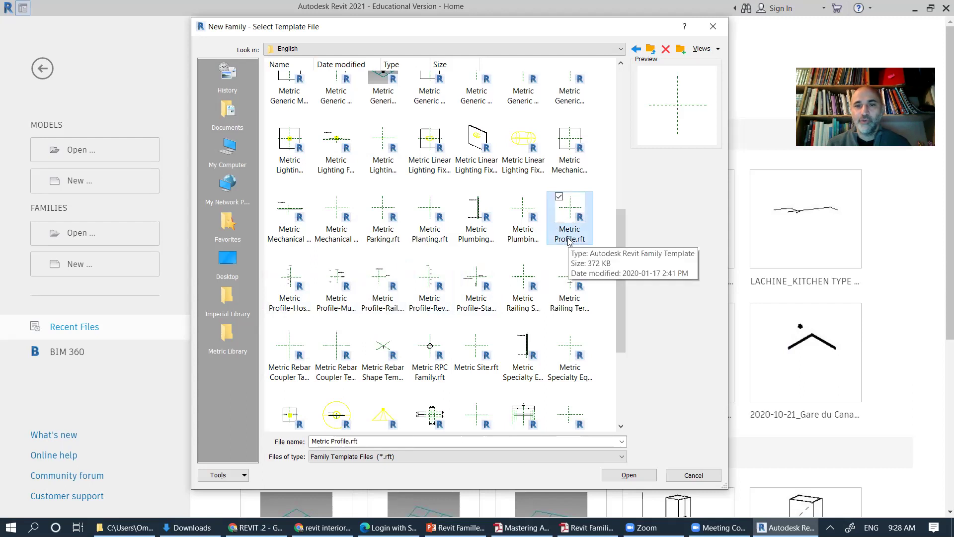
{"action": "left_click", "coordinate": [285, 307]}
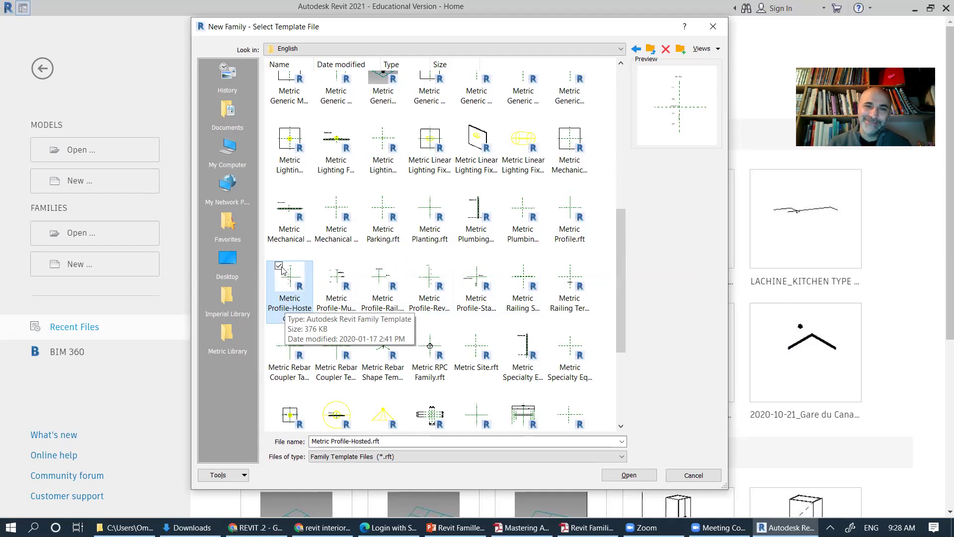
{"action": "left_click", "coordinate": [337, 299]}
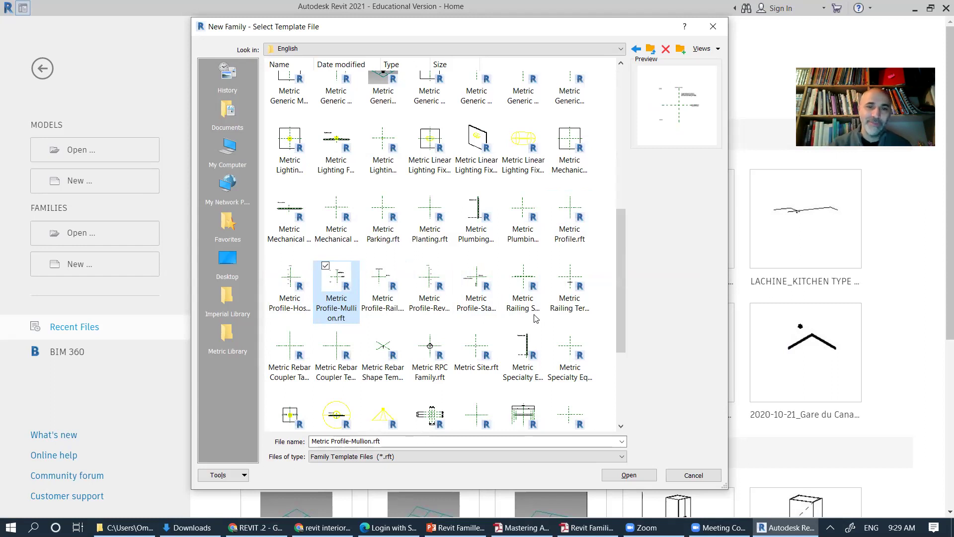
{"action": "left_click", "coordinate": [391, 320]}
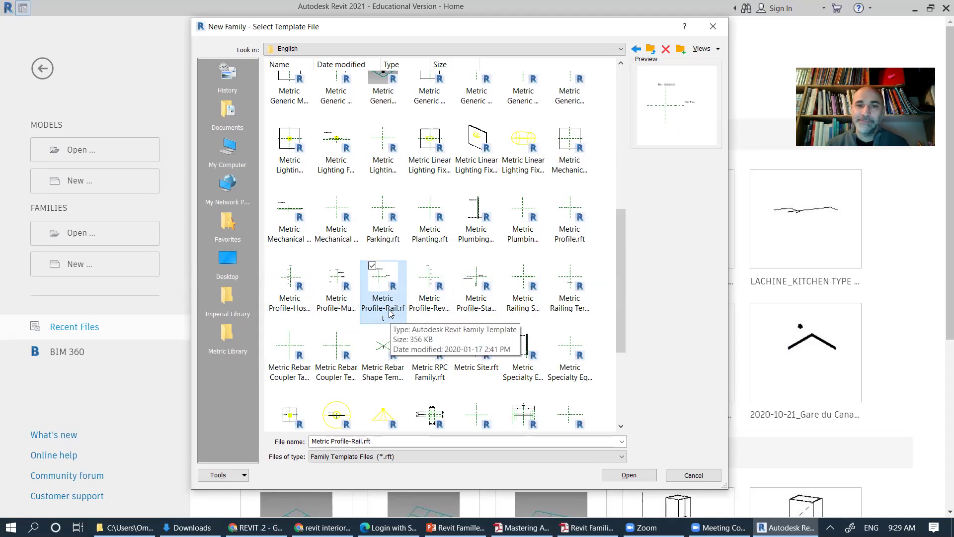
{"action": "left_click", "coordinate": [425, 312]}
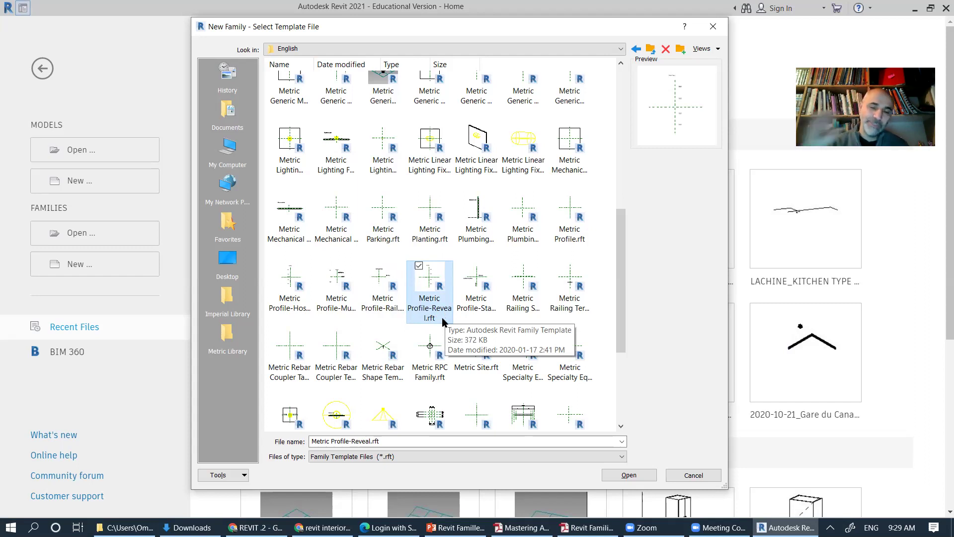
{"action": "left_click", "coordinate": [476, 303]}
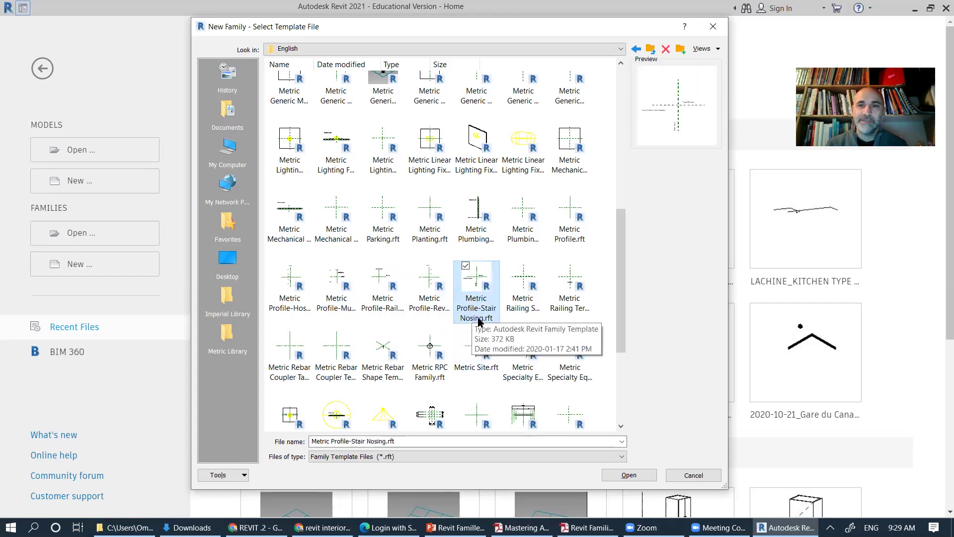
{"action": "left_click", "coordinate": [536, 309]}
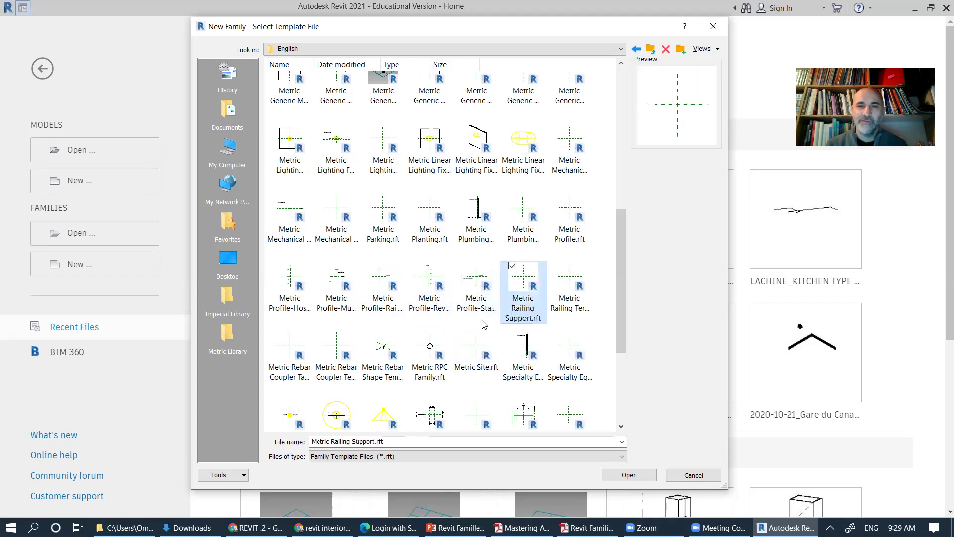
{"action": "left_click", "coordinate": [571, 298]}
Step: Scroll through the template list, then return to PowerPoint on slide 8, CATÉGORIES DE FAMILLES
{"action": "scroll", "coordinate": [572, 308], "scroll_direction": "down", "scroll_amount": 3}
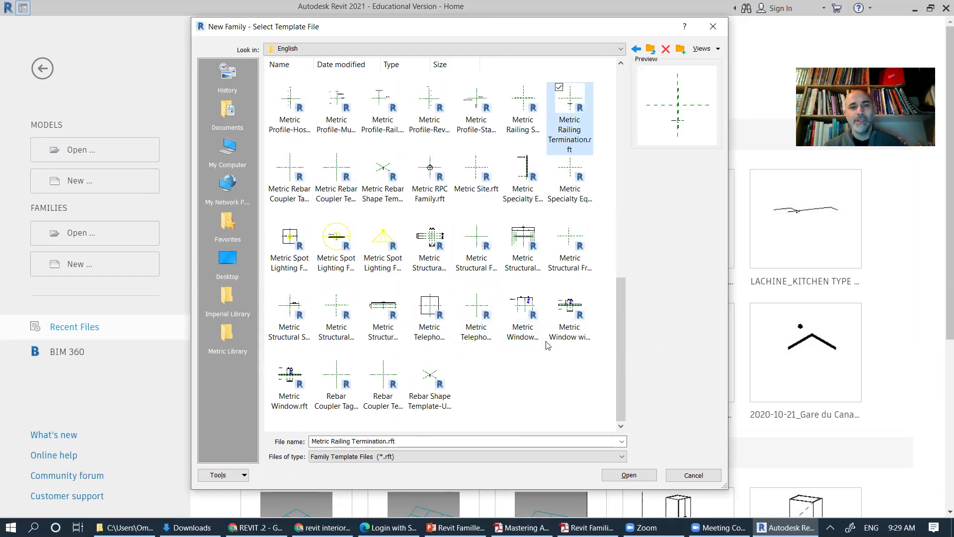
{"action": "scroll", "coordinate": [544, 344], "scroll_direction": "up", "scroll_amount": 7}
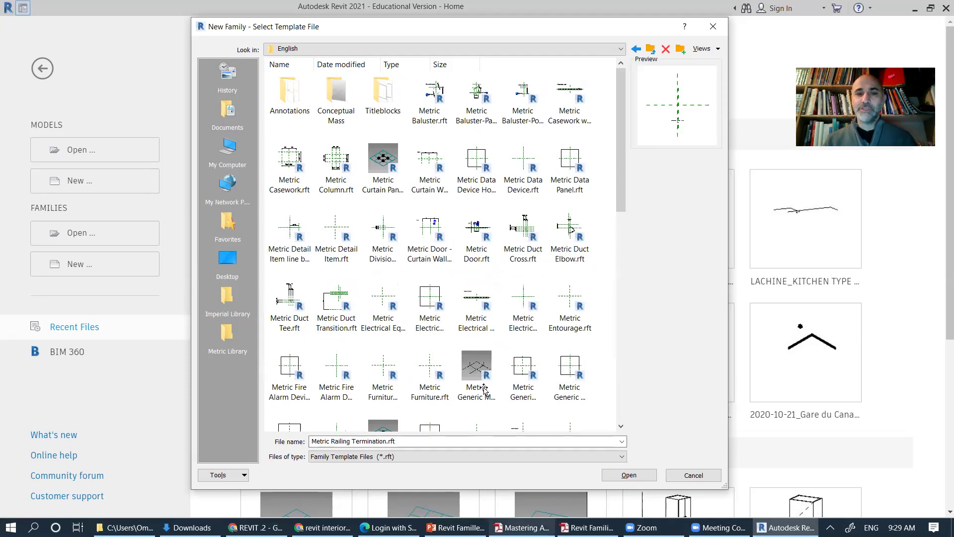
{"action": "key", "text": "alt+Tab"}
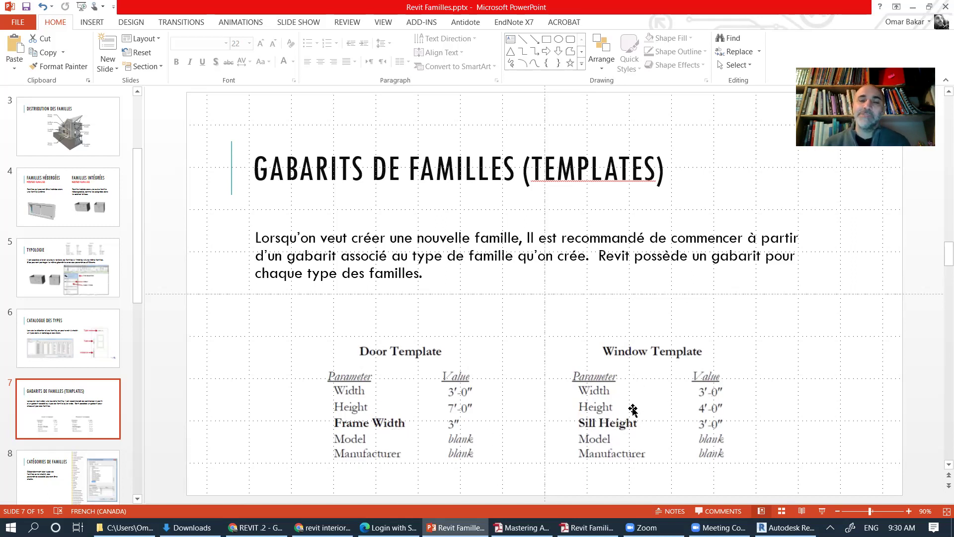
{"action": "left_click", "coordinate": [57, 477]}
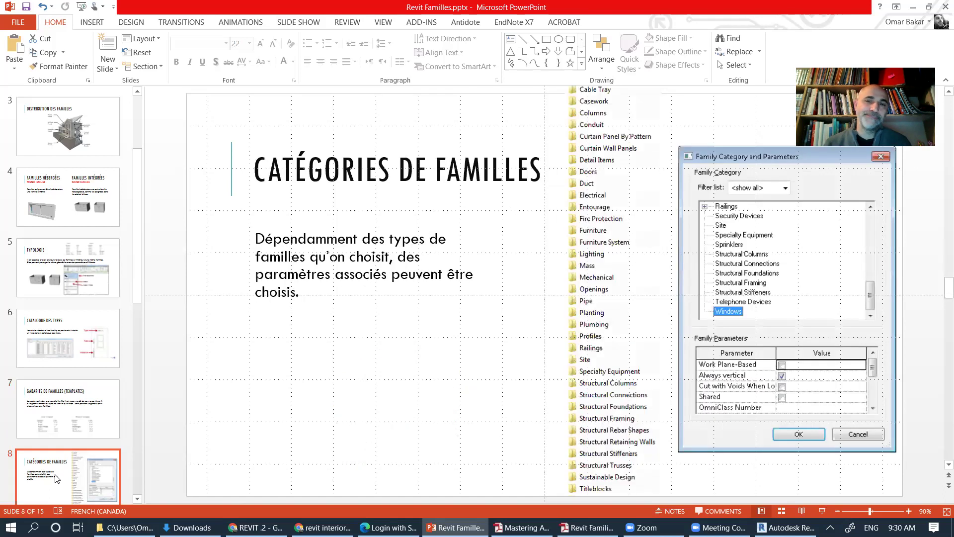
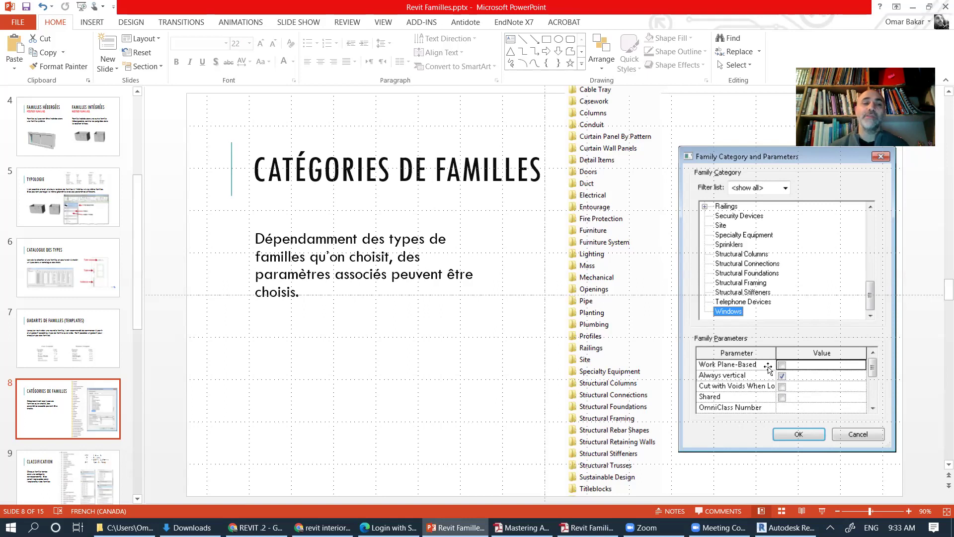
Step: Show slide 9, Classification, then bring Revit's New Family template chooser forward
{"action": "left_click", "coordinate": [87, 462]}
{"action": "left_click_drag", "start_coordinate": [138, 268], "coordinate": [137, 305]}
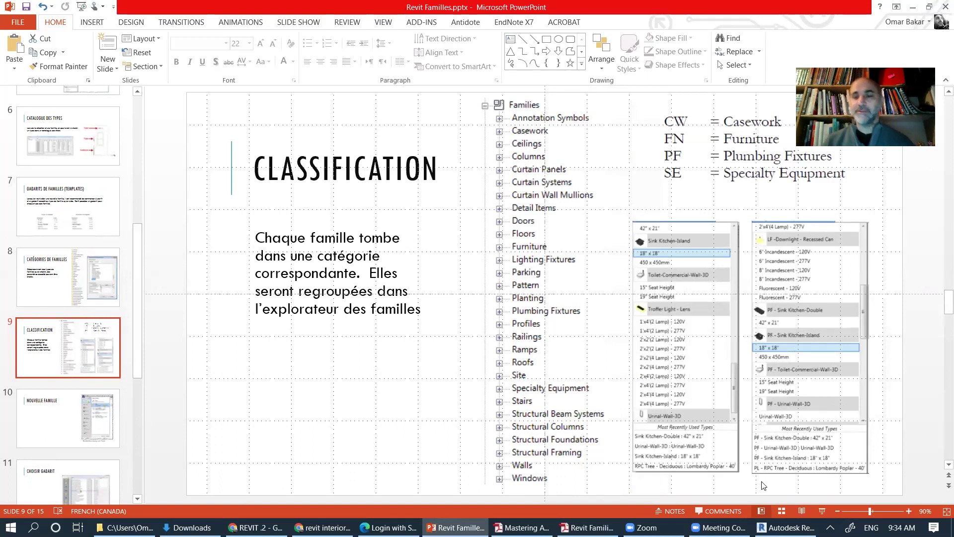
{"action": "left_click", "coordinate": [785, 527]}
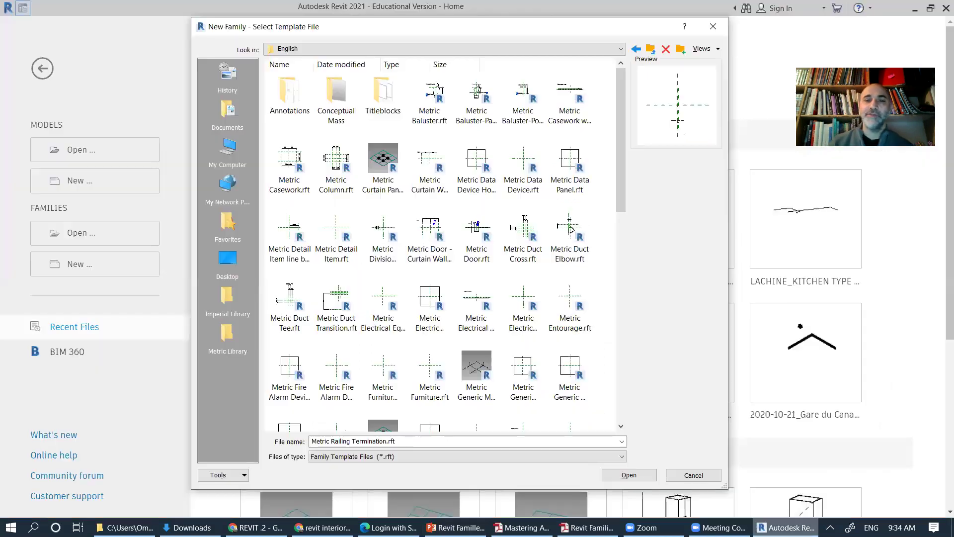
Step: Cancel the template chooser and open the PROPOSITION_2 project from Recent Files
{"action": "left_click", "coordinate": [695, 476]}
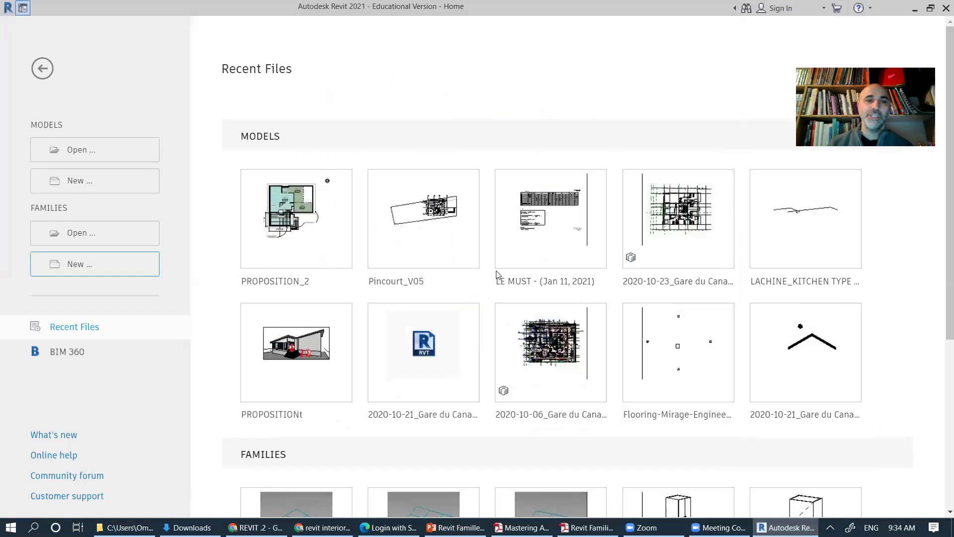
{"action": "left_click", "coordinate": [286, 211]}
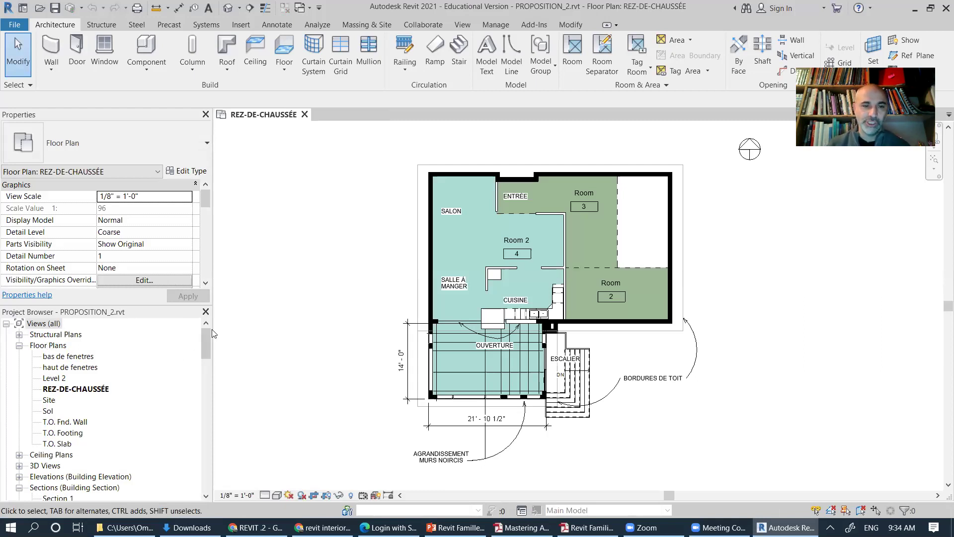
Step: Collapse the Floor Plans, Building Section, Wall Section and Drafting Views groups in the Project Browser
{"action": "left_click_drag", "start_coordinate": [207, 334], "coordinate": [208, 336]}
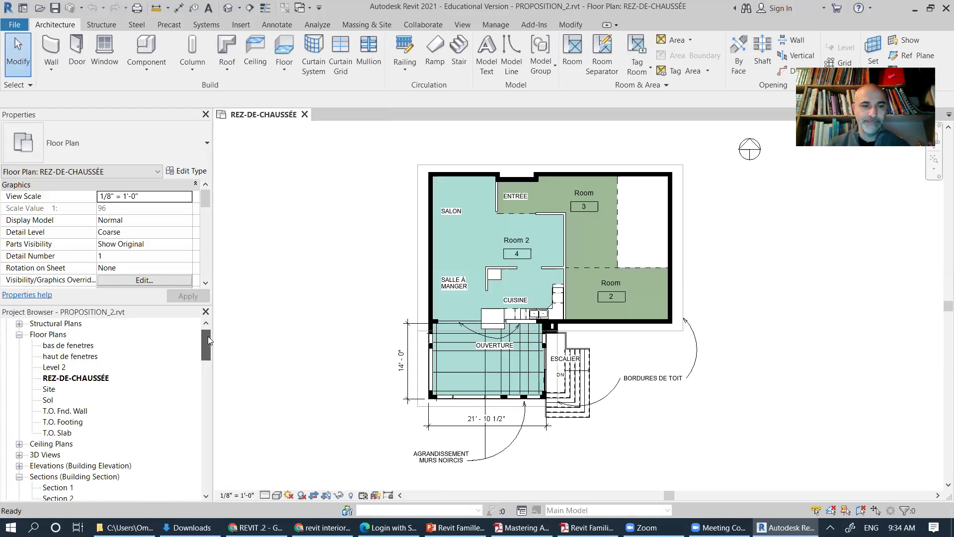
{"action": "left_click", "coordinate": [20, 335]}
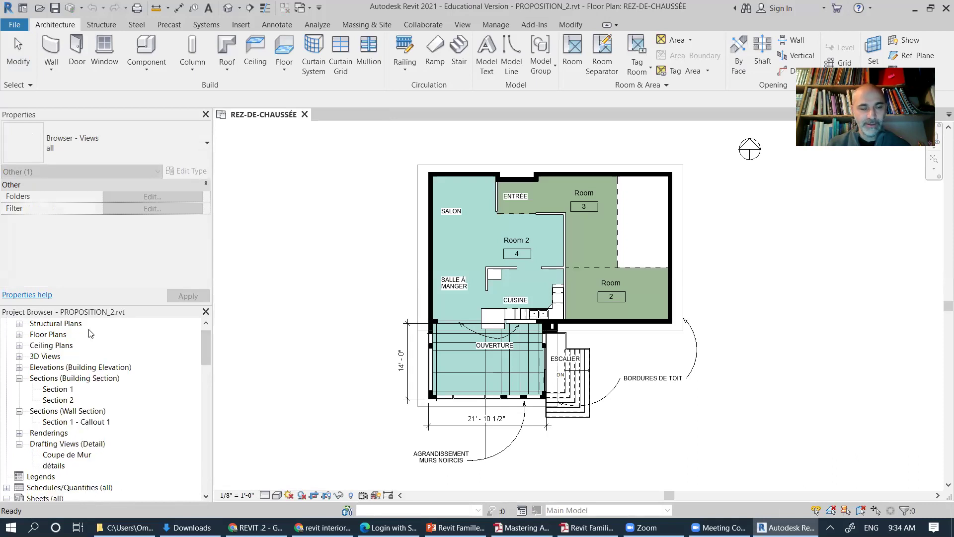
{"action": "left_click", "coordinate": [20, 378]}
{"action": "left_click", "coordinate": [19, 389]}
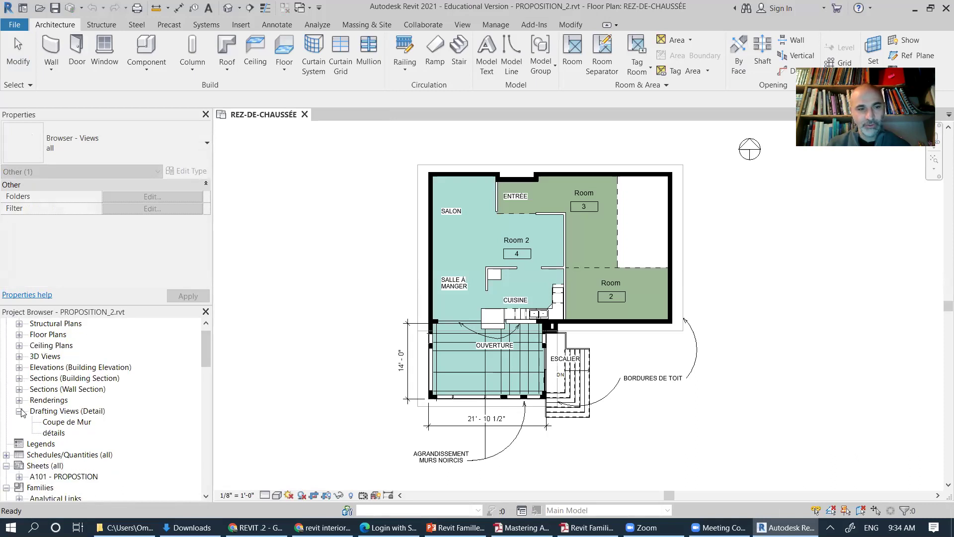
{"action": "left_click", "coordinate": [20, 411]}
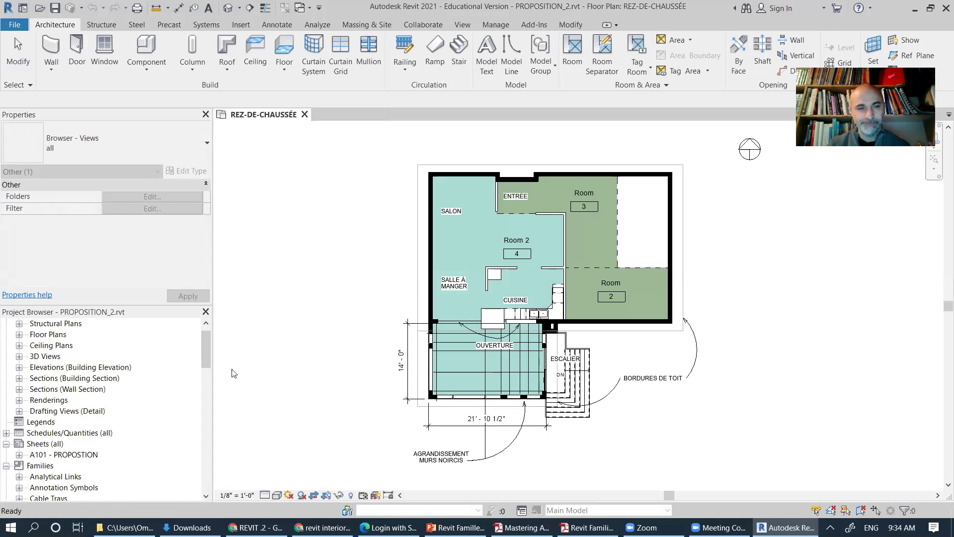
Step: Select the A101 sheet and the Families group to reveal the loaded Detail Items families
{"action": "left_click_drag", "start_coordinate": [208, 355], "coordinate": [204, 376]}
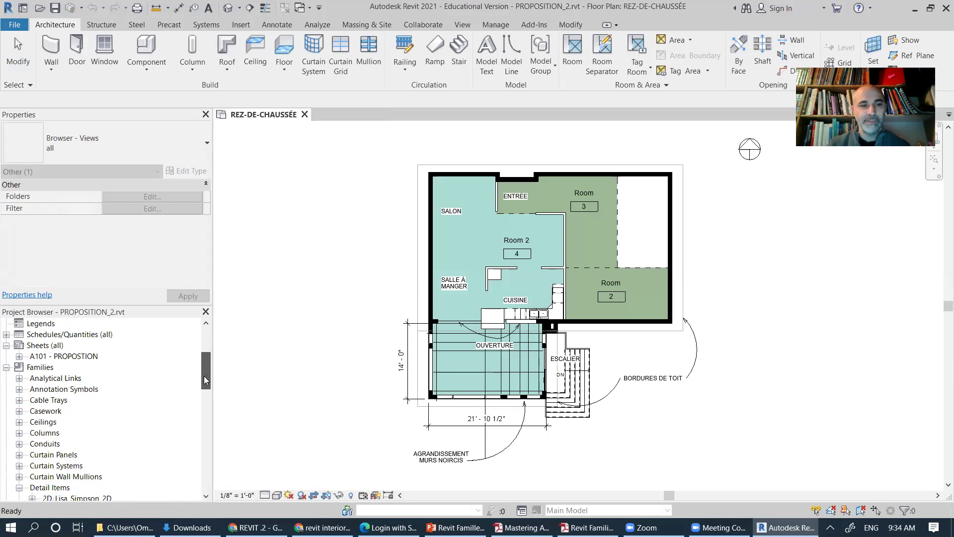
{"action": "left_click", "coordinate": [63, 357]}
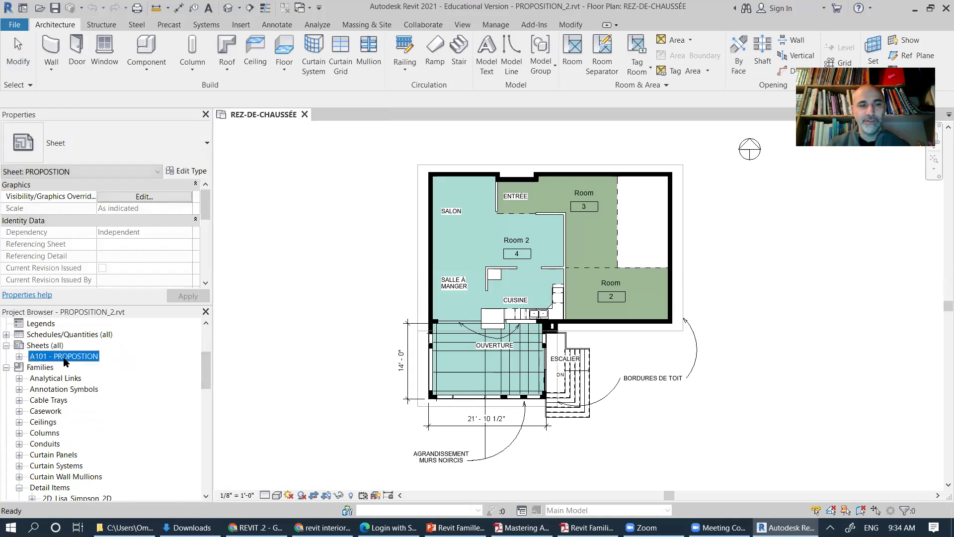
{"action": "left_click", "coordinate": [42, 367]}
{"action": "left_click_drag", "start_coordinate": [204, 372], "coordinate": [201, 378]}
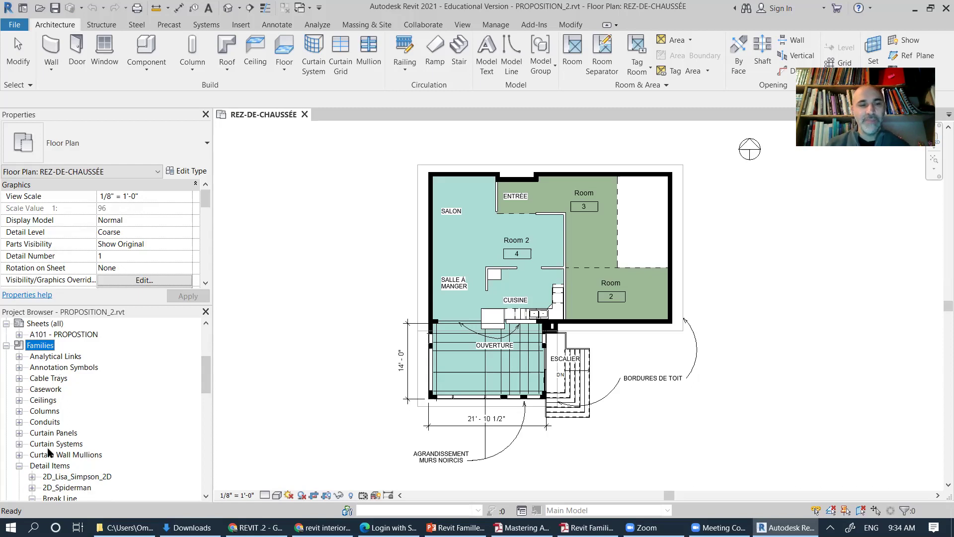
Step: Collapse the Detail Items category and select the Entourage category
{"action": "left_click", "coordinate": [18, 465]}
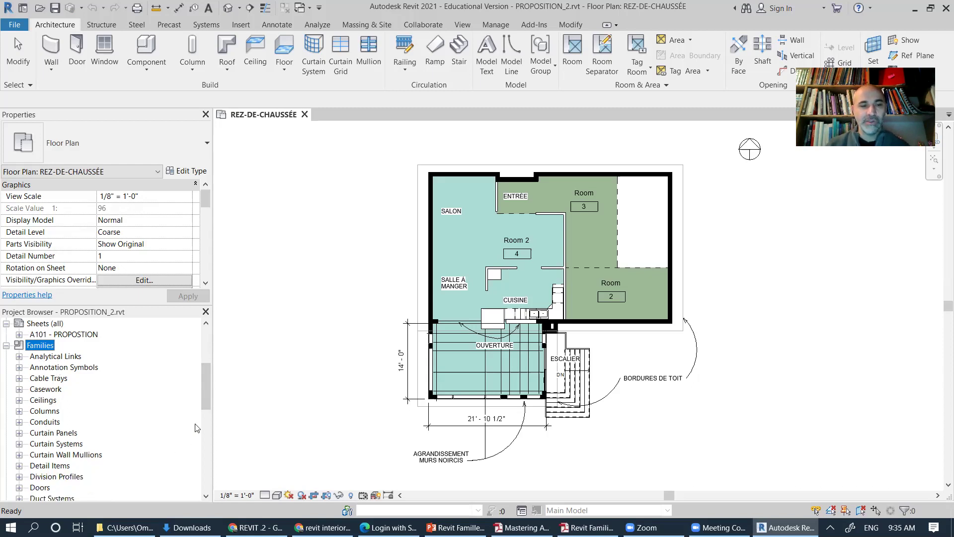
{"action": "left_click_drag", "start_coordinate": [202, 379], "coordinate": [203, 392]}
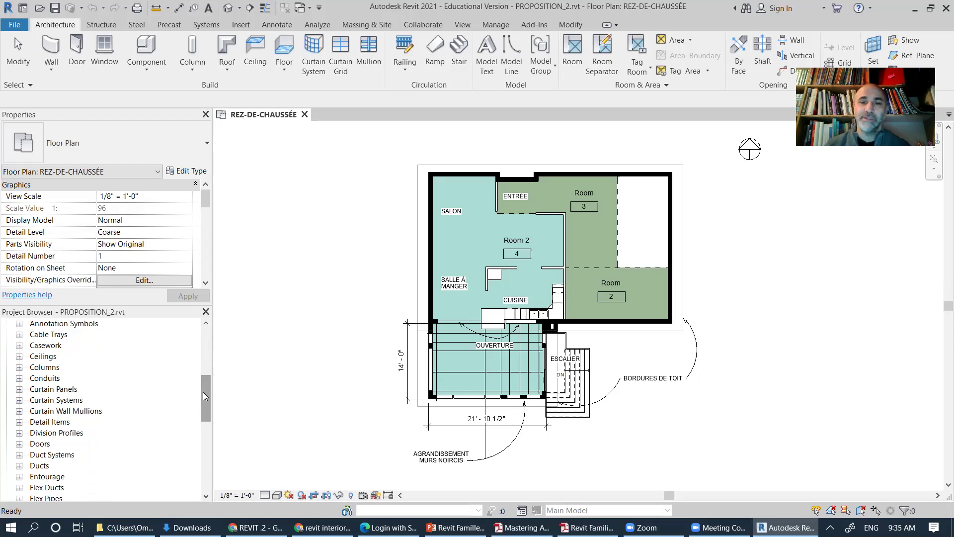
{"action": "left_click_drag", "start_coordinate": [203, 392], "coordinate": [203, 391]}
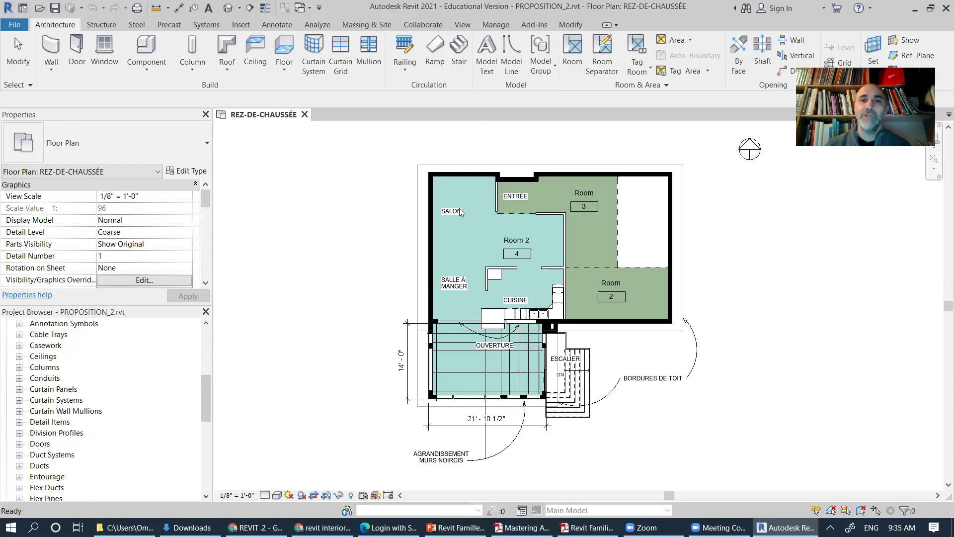
{"action": "left_click", "coordinate": [52, 477]}
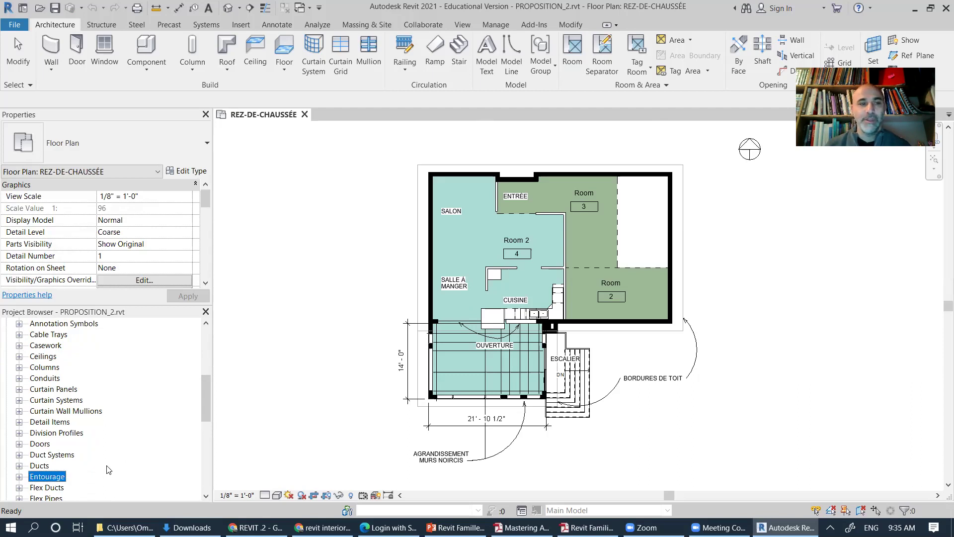
Step: Expand and re-collapse Casework and Annotation Symbols to show their families
{"action": "left_click", "coordinate": [48, 345]}
{"action": "left_click", "coordinate": [20, 345]}
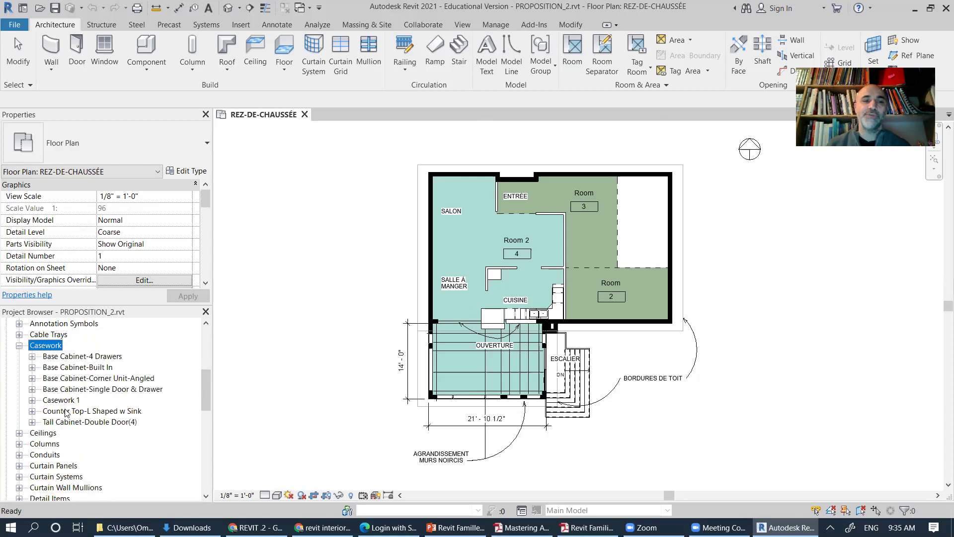
{"action": "left_click", "coordinate": [19, 345]}
{"action": "left_click", "coordinate": [19, 324]}
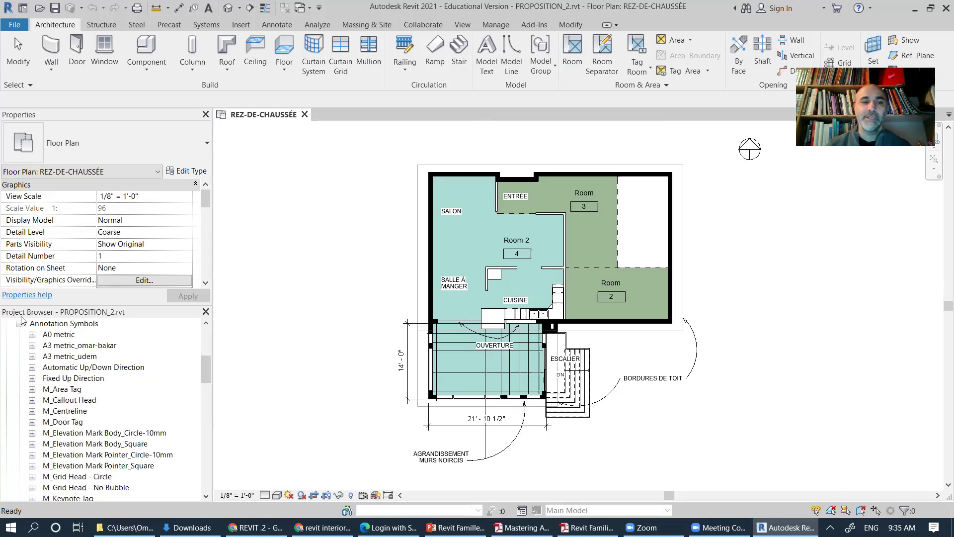
{"action": "left_click", "coordinate": [20, 323]}
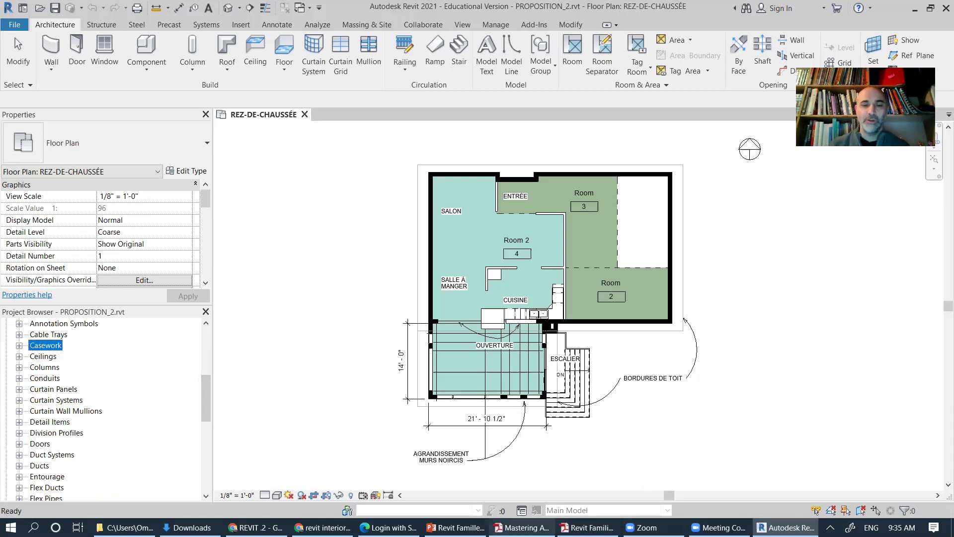
{"action": "mouse_move", "coordinate": [522, 527]}
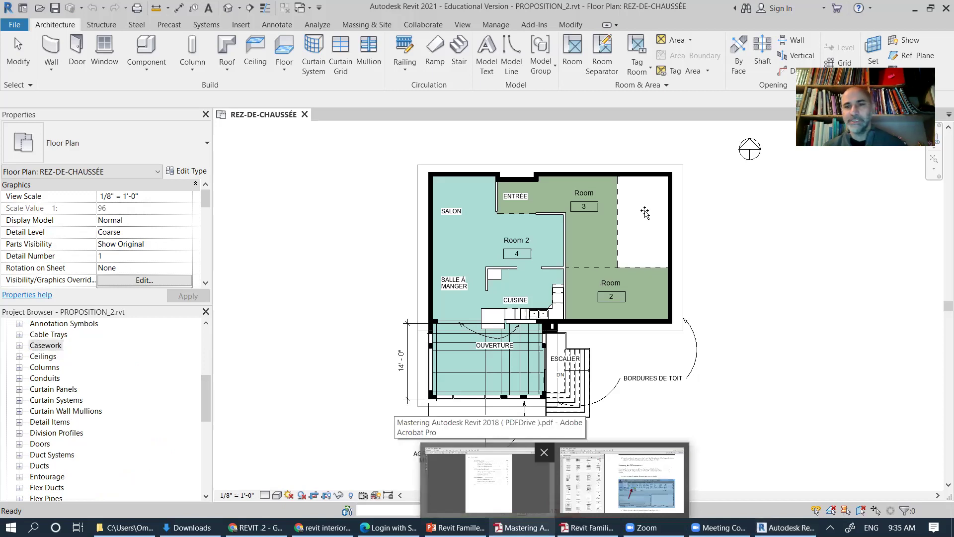
{"action": "key", "text": "alt+Tab"}
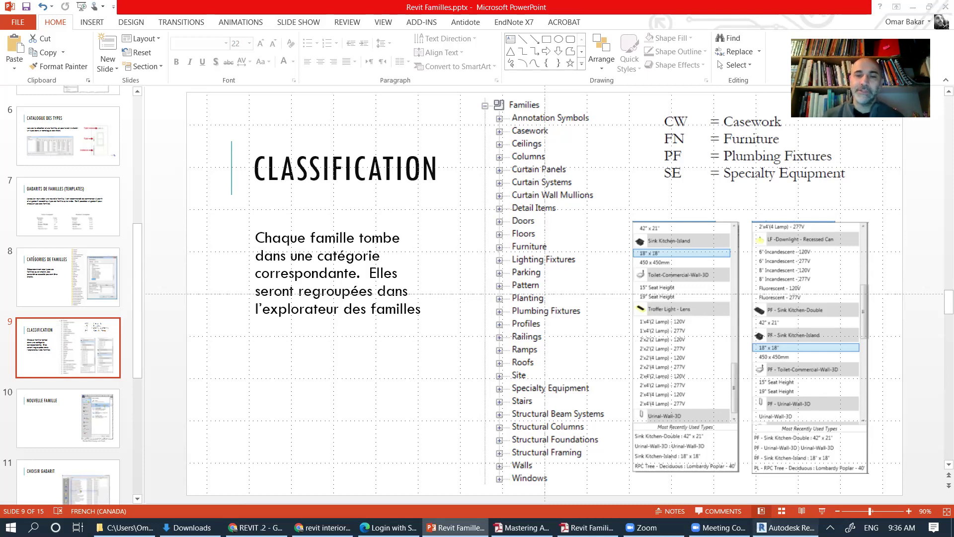
{"action": "left_click", "coordinate": [786, 527]}
{"action": "mouse_move", "coordinate": [204, 384]}
{"action": "left_mouse_down"}
{"action": "mouse_move", "coordinate": [204, 333]}
{"action": "mouse_move", "coordinate": [203, 385]}
{"action": "left_mouse_up"}
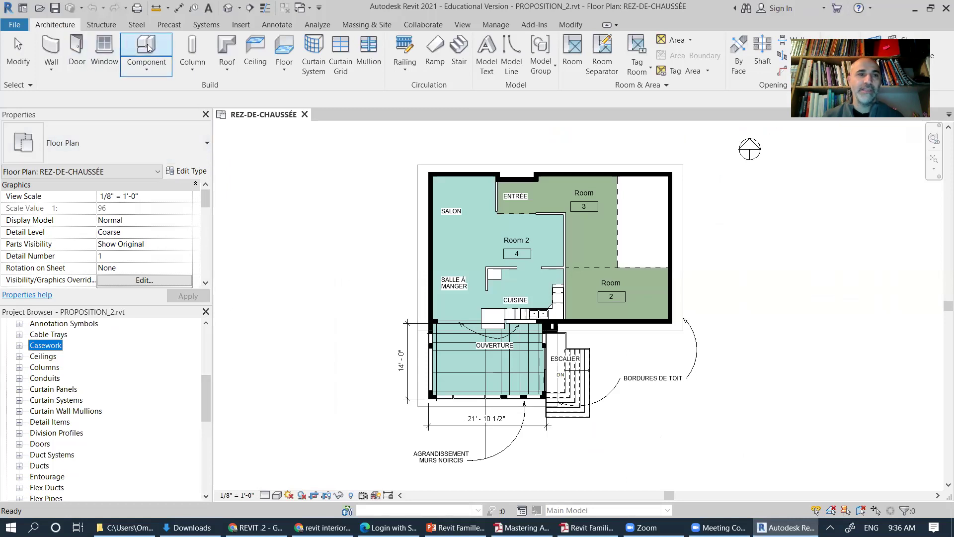
Step: Browse the Component tool's list of available types, then return to the PowerPoint slides
{"action": "left_click", "coordinate": [163, 64]}
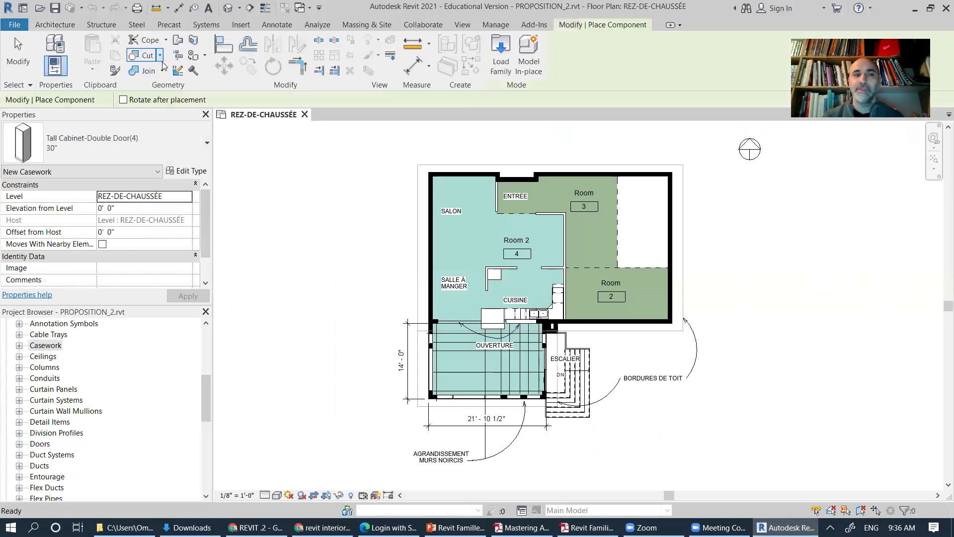
{"action": "left_click", "coordinate": [198, 155]}
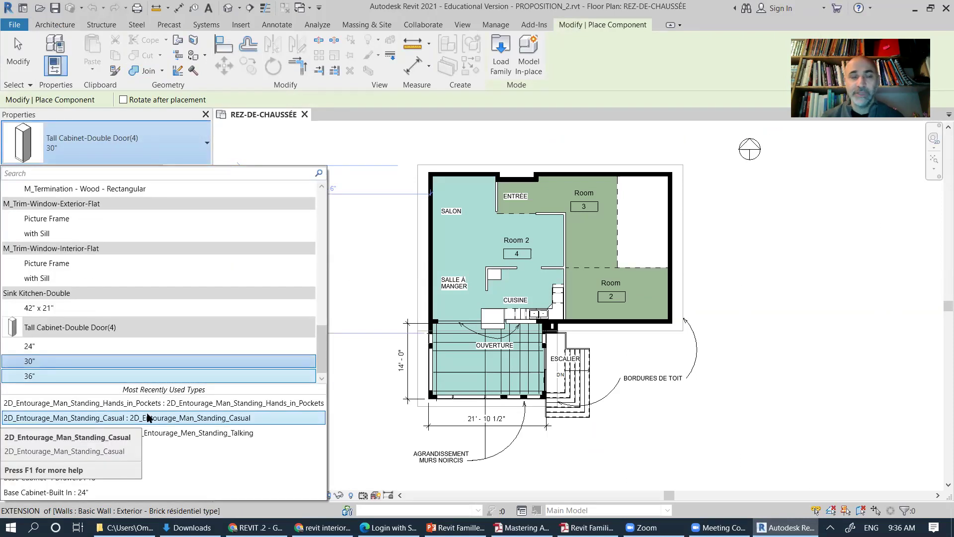
{"action": "left_click_drag", "start_coordinate": [320, 341], "coordinate": [317, 306]}
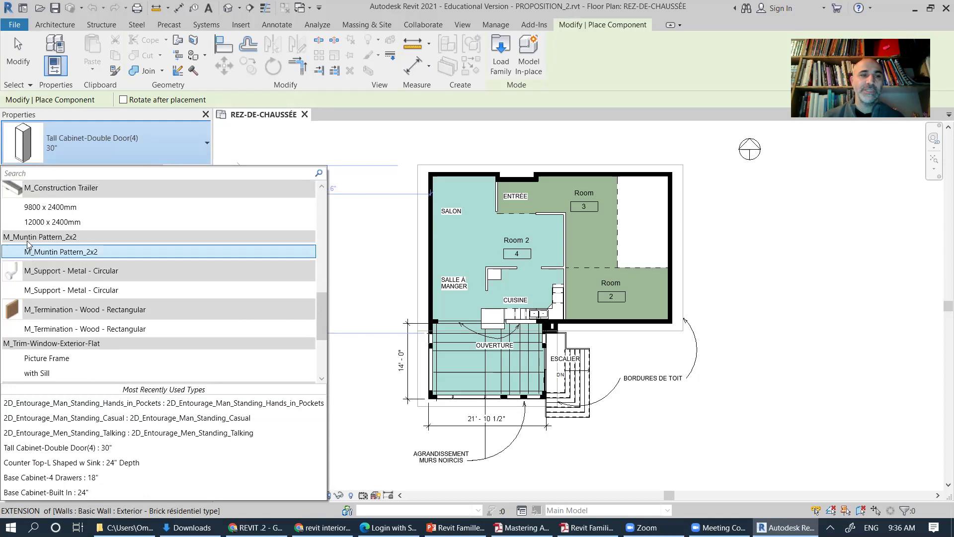
{"action": "scroll", "coordinate": [39, 250], "scroll_direction": "up", "scroll_amount": 1}
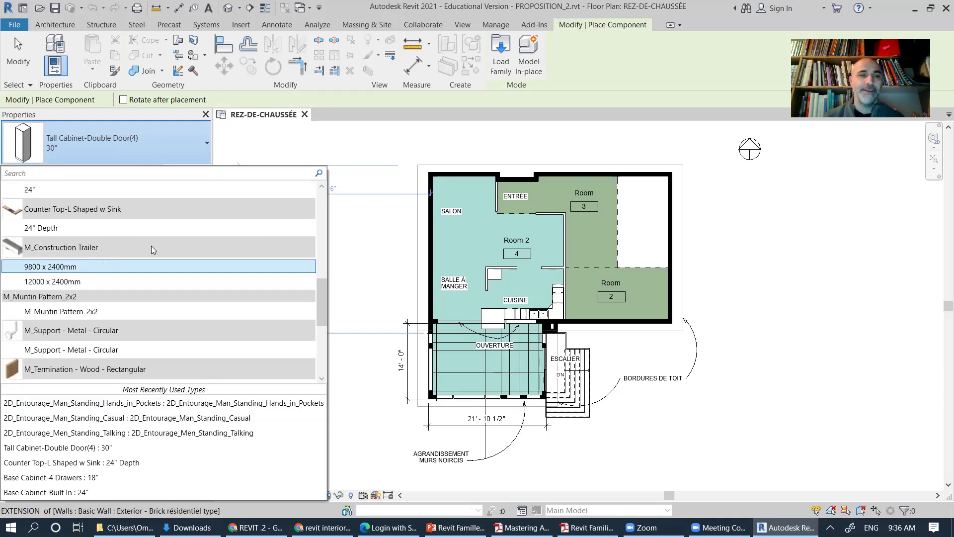
{"action": "left_click_drag", "start_coordinate": [323, 311], "coordinate": [324, 253]}
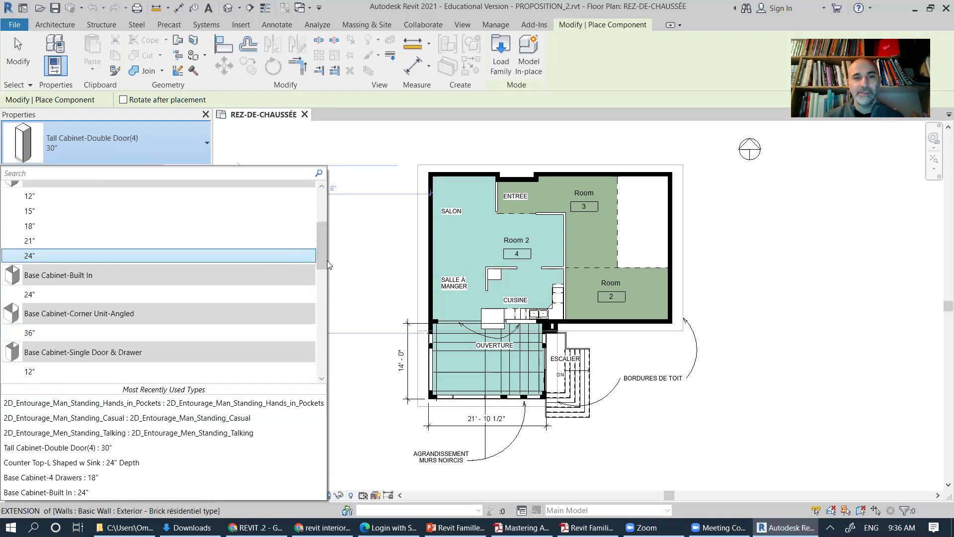
{"action": "left_click_drag", "start_coordinate": [322, 244], "coordinate": [311, 214]}
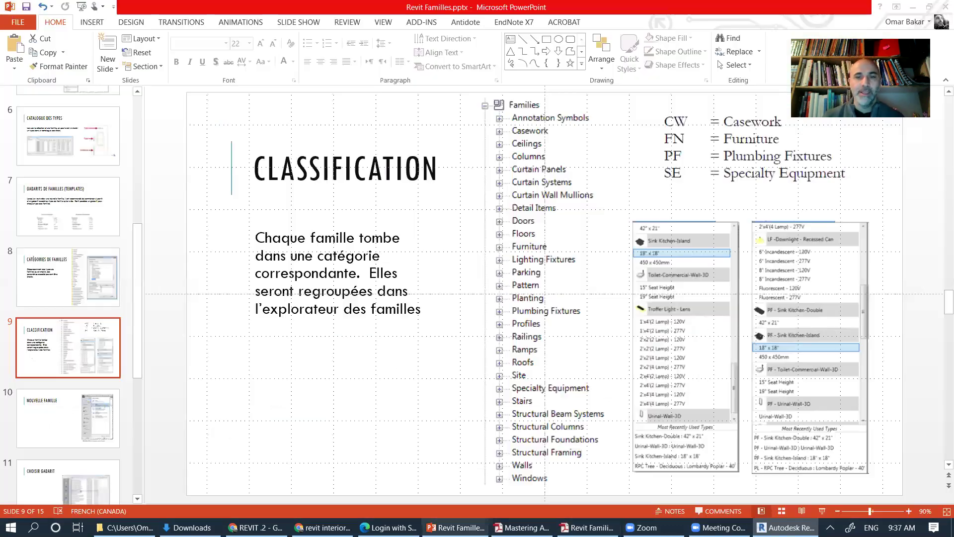
{"action": "left_click", "coordinate": [455, 527]}
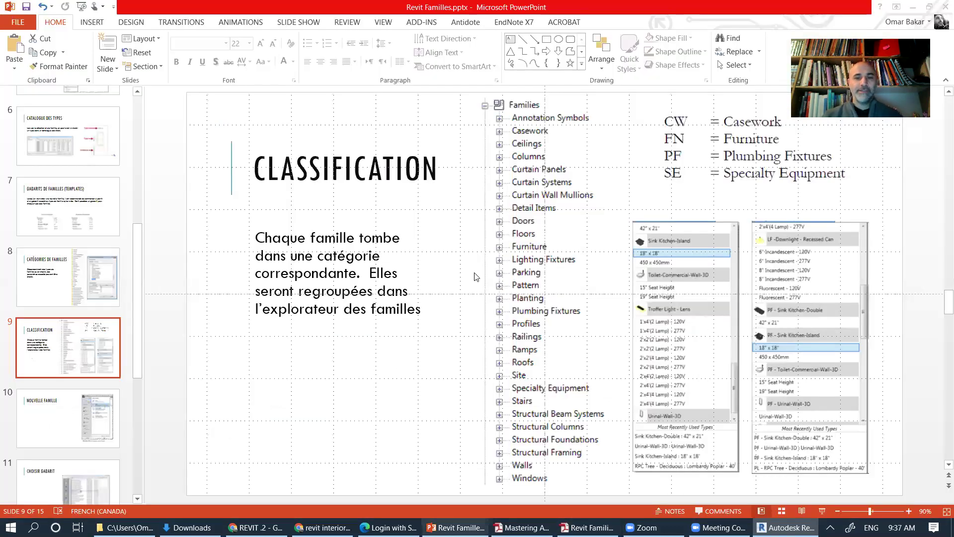
Step: Show slide 10, Nouvelle famille, in the PowerPoint deck
{"action": "left_click", "coordinate": [73, 421]}
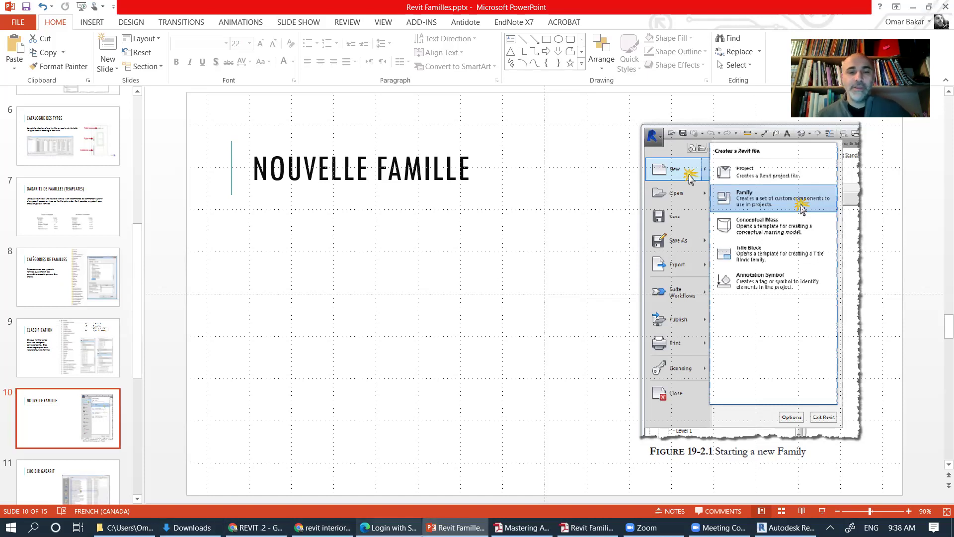
Step: In Chrome, open a new tab and search Google for 'bimobect'
{"action": "left_click", "coordinate": [256, 527]}
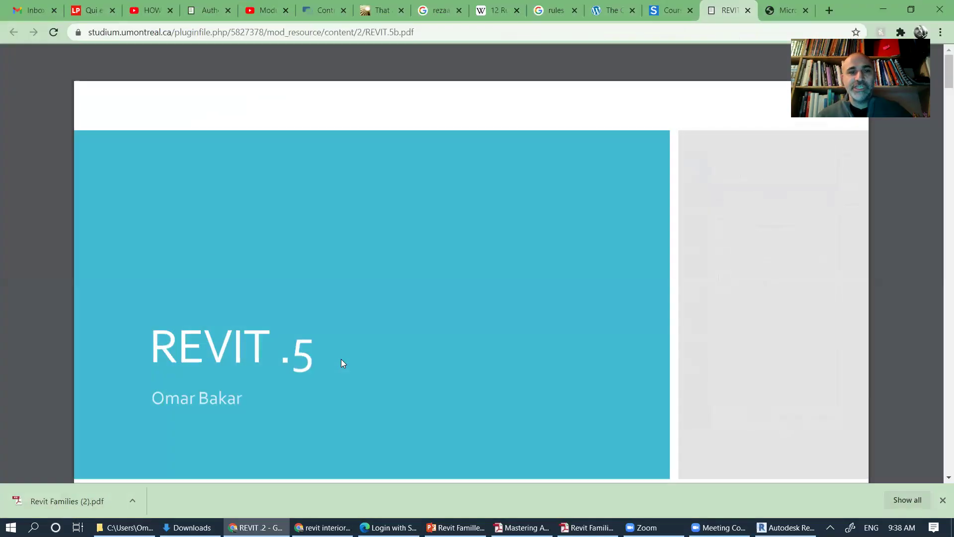
{"action": "left_click", "coordinate": [829, 10]}
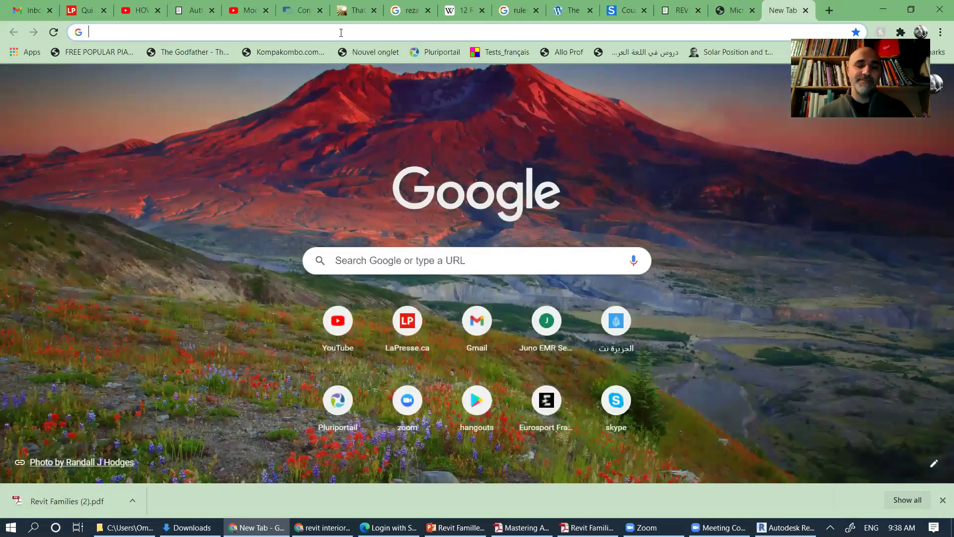
{"action": "type", "text": "bimo"}
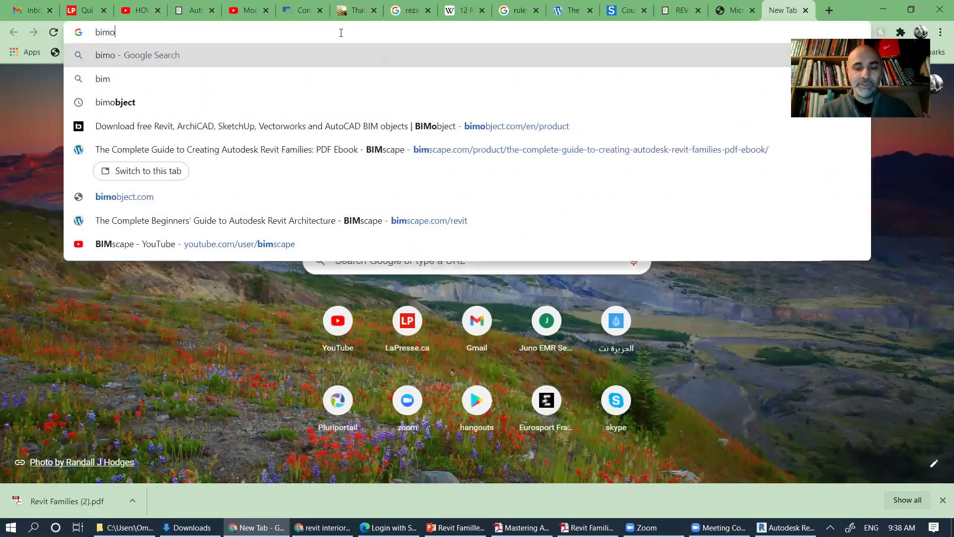
{"action": "type", "text": "bect"}
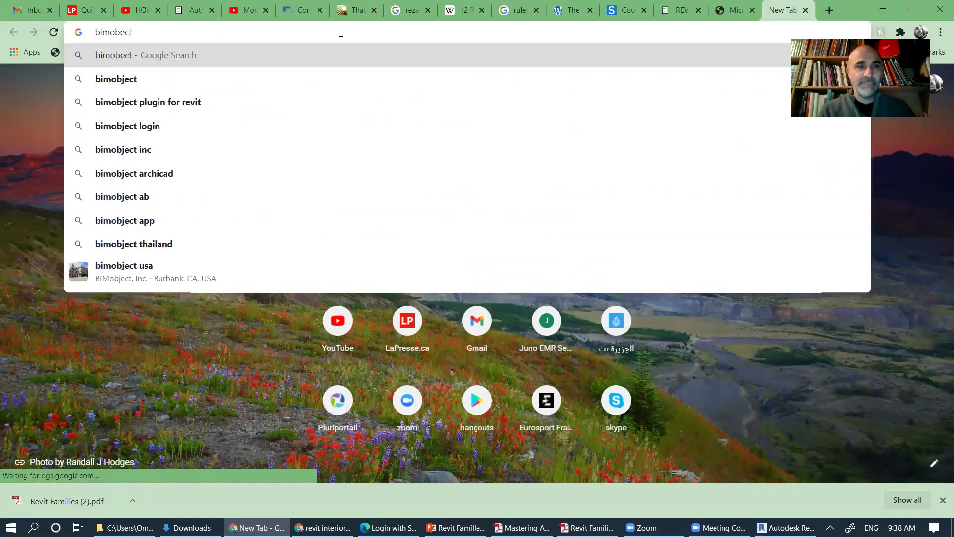
{"action": "key", "text": "BackSpace"}
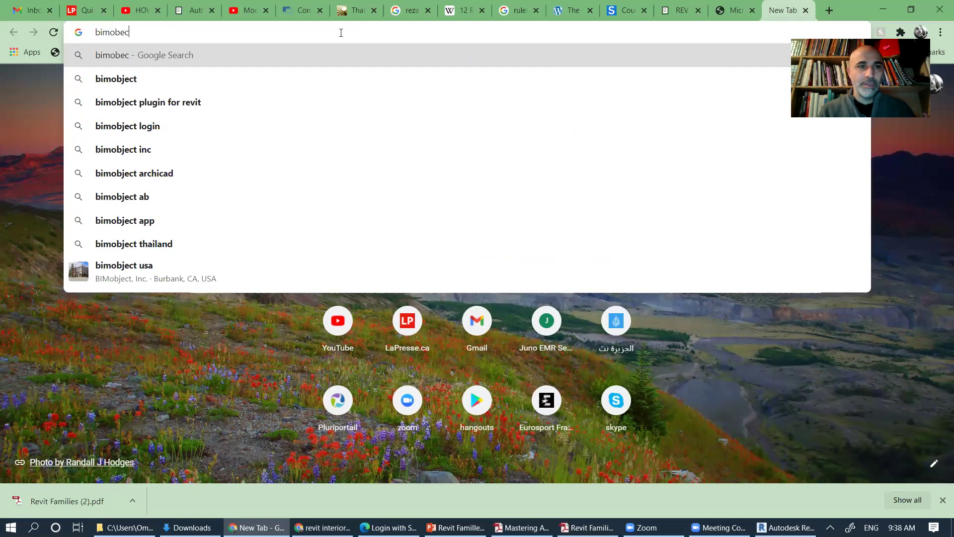
{"action": "type", "text": "t"}
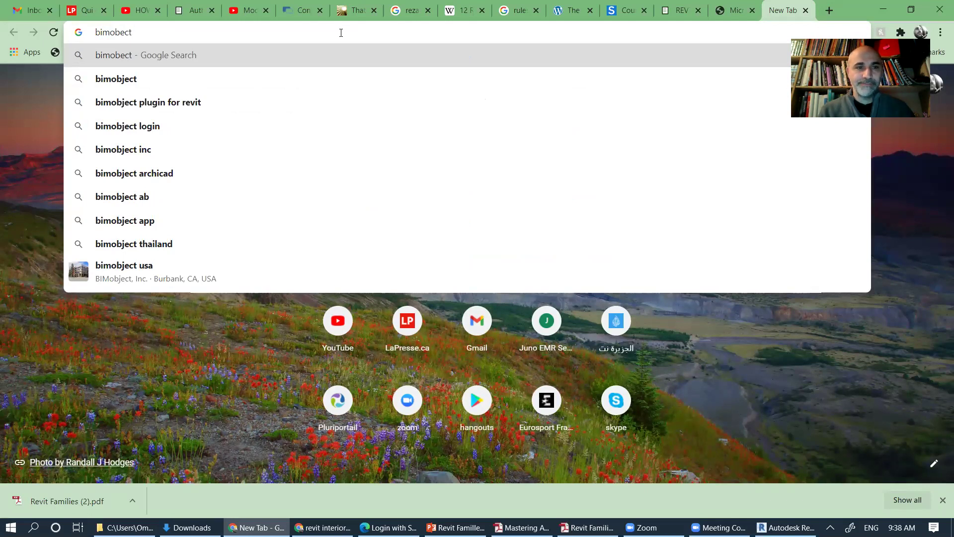
{"action": "key", "text": "Return"}
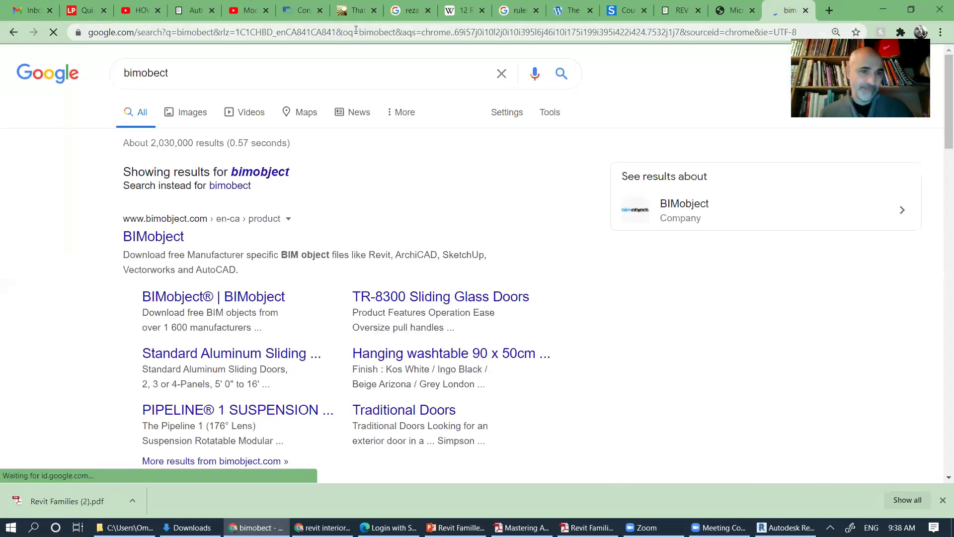
Step: Open the BIMobject product catalogue from the Google results
{"action": "left_click", "coordinate": [152, 240]}
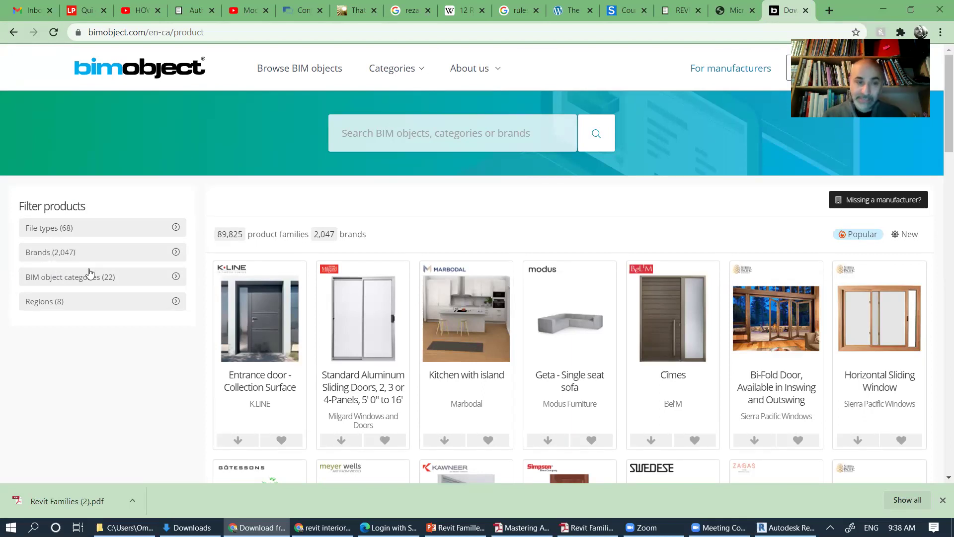
Step: Open the BIM object categories filter and tick Escalators
{"action": "left_click", "coordinate": [176, 277]}
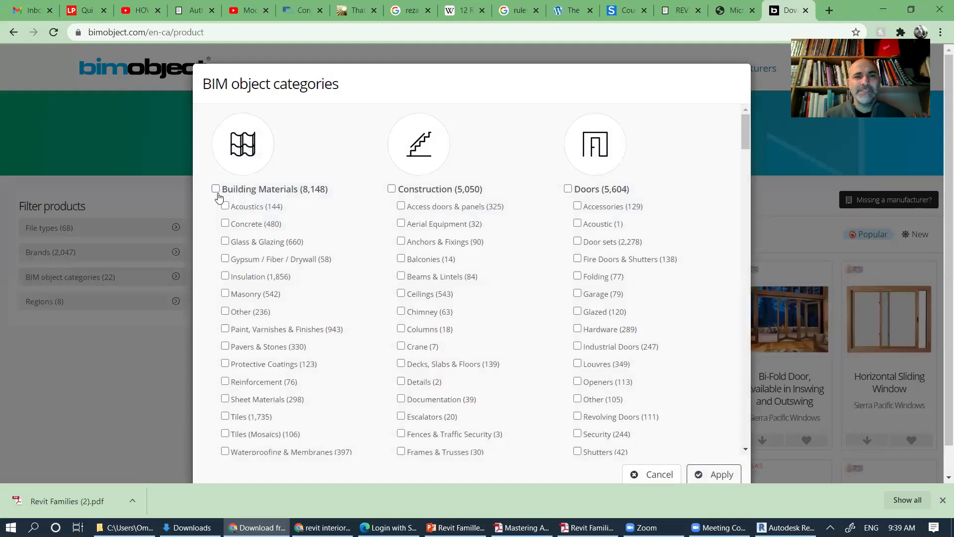
{"action": "scroll", "coordinate": [264, 378], "scroll_direction": "down", "scroll_amount": 5}
{"action": "scroll", "coordinate": [259, 404], "scroll_direction": "up", "scroll_amount": 5}
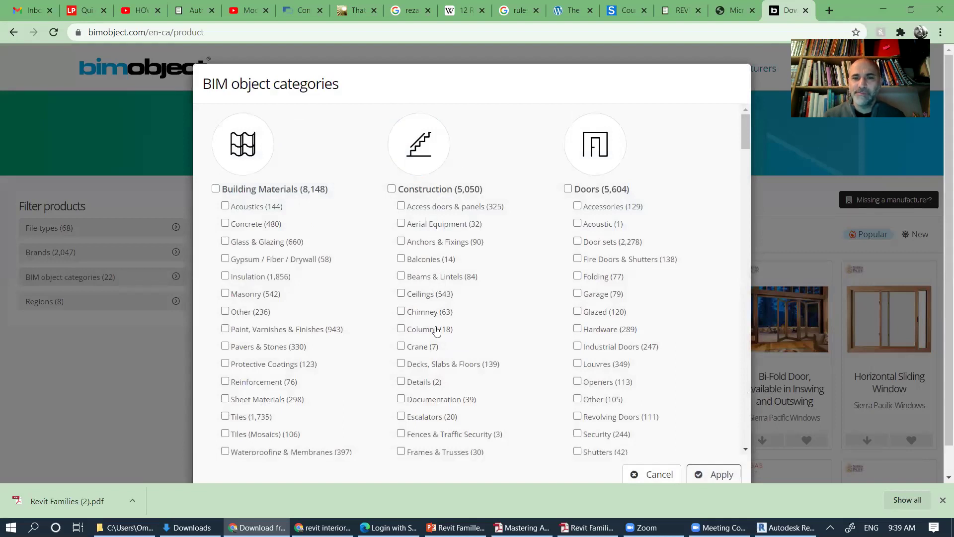
{"action": "scroll", "coordinate": [437, 353], "scroll_direction": "down", "scroll_amount": 4}
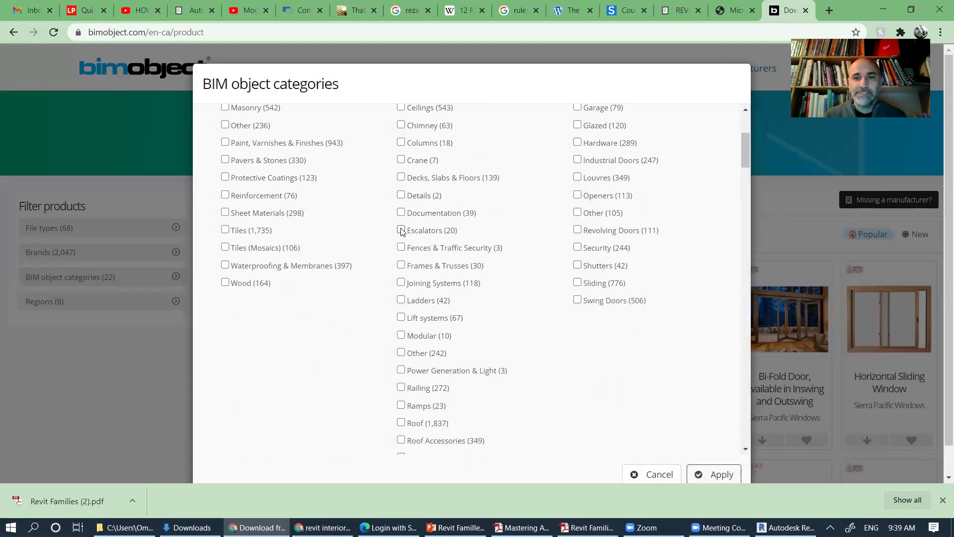
{"action": "left_click", "coordinate": [401, 230]}
{"action": "scroll", "coordinate": [458, 283], "scroll_direction": "down", "scroll_amount": 4}
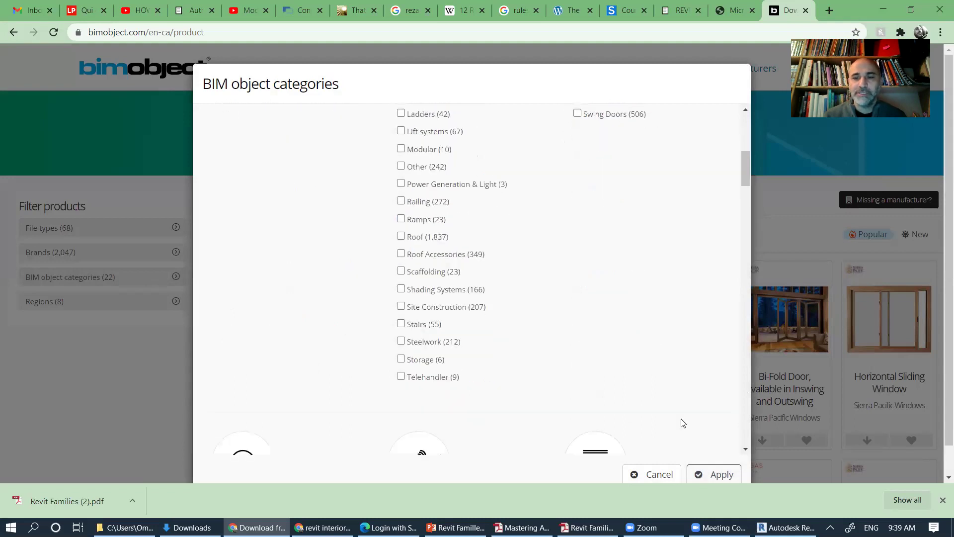
Step: Apply the Escalators filter and scroll through the 20 escalator product families
{"action": "left_click", "coordinate": [725, 476]}
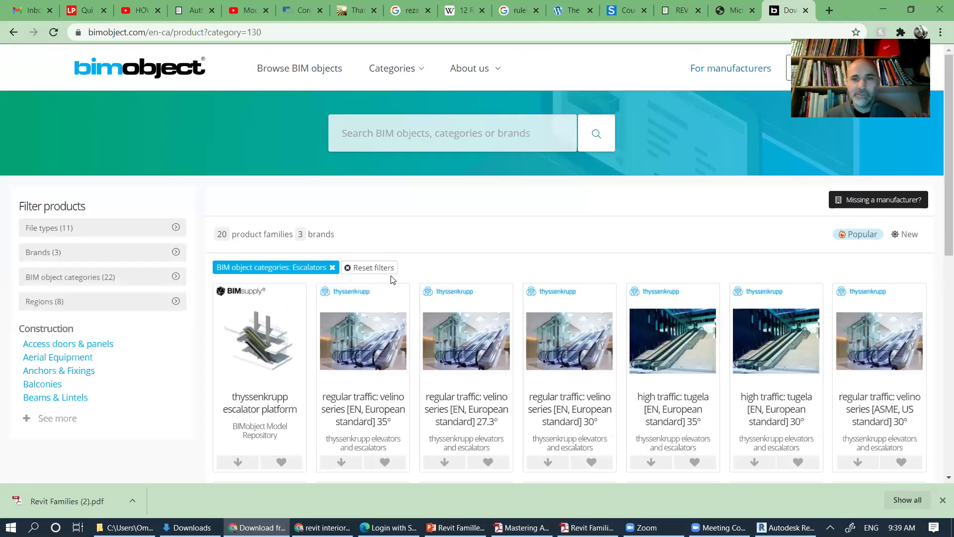
{"action": "scroll", "coordinate": [485, 319], "scroll_direction": "down", "scroll_amount": 2}
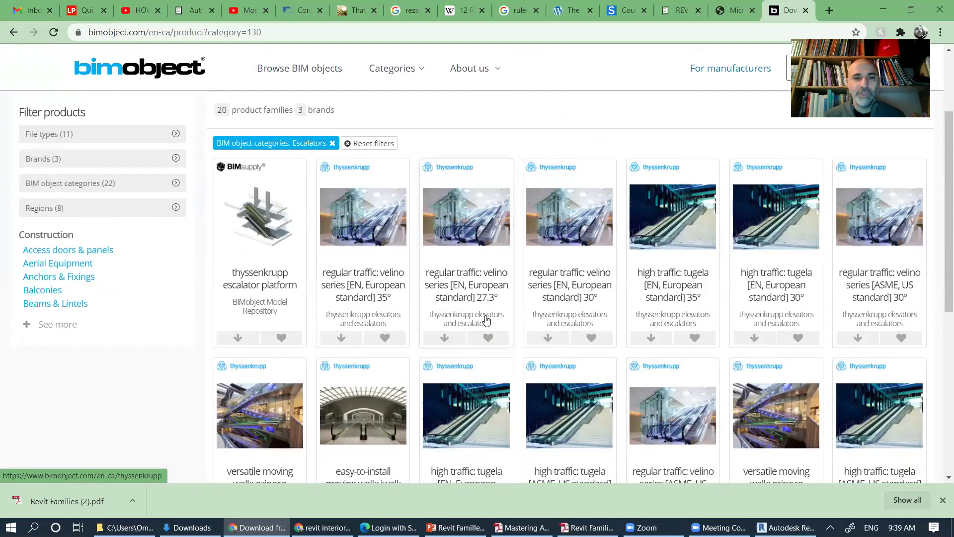
{"action": "scroll", "coordinate": [485, 319], "scroll_direction": "down", "scroll_amount": 6}
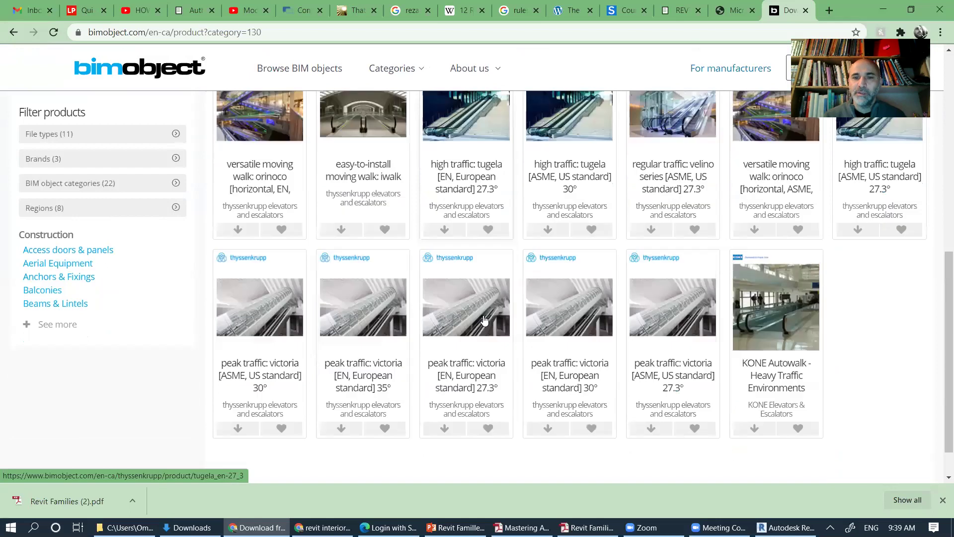
{"action": "scroll", "coordinate": [486, 320], "scroll_direction": "down", "scroll_amount": 1}
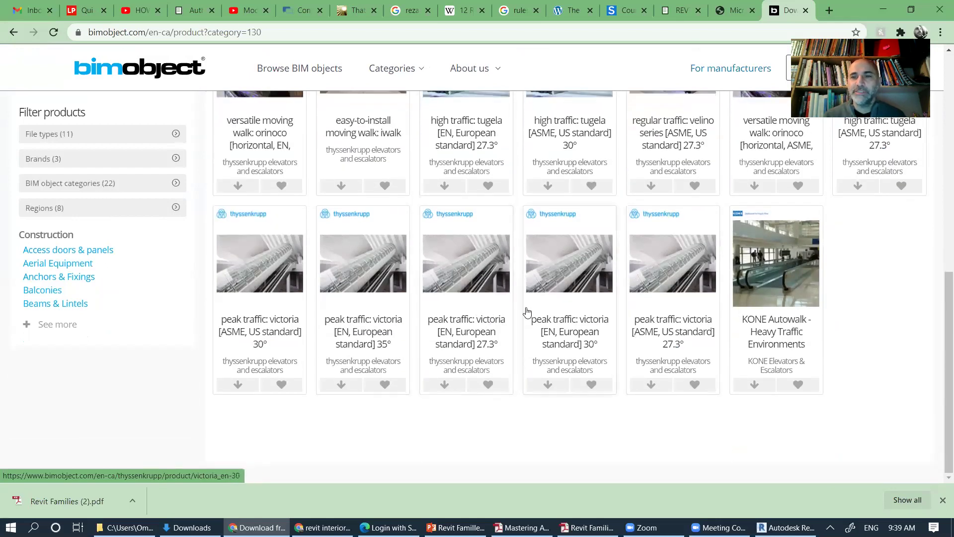
{"action": "scroll", "coordinate": [512, 305], "scroll_direction": "up", "scroll_amount": 7}
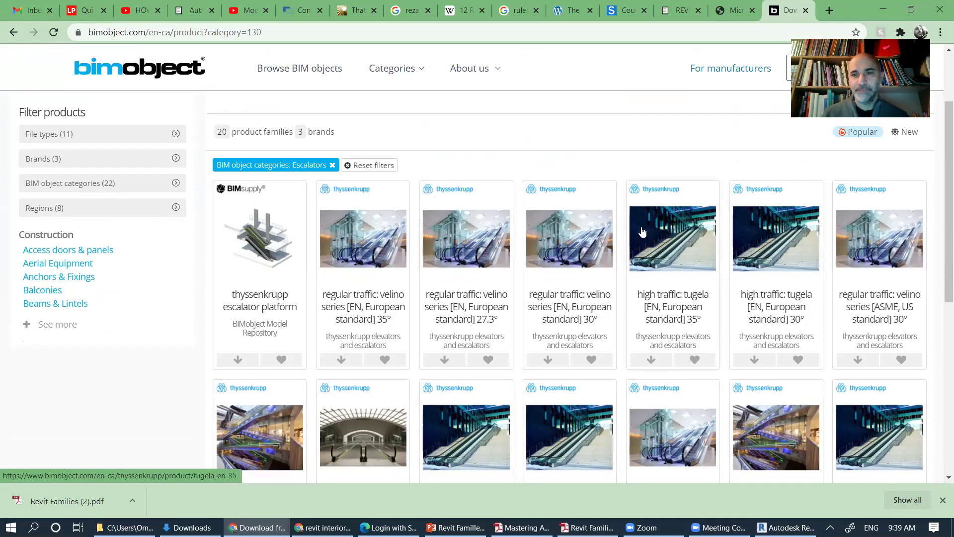
{"action": "scroll", "coordinate": [634, 234], "scroll_direction": "down", "scroll_amount": 6}
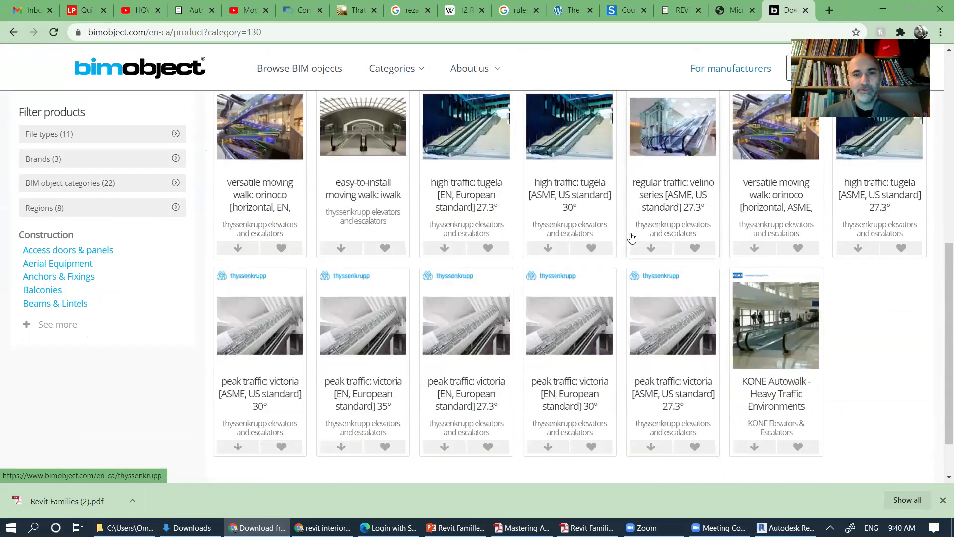
{"action": "scroll", "coordinate": [632, 238], "scroll_direction": "up", "scroll_amount": 7}
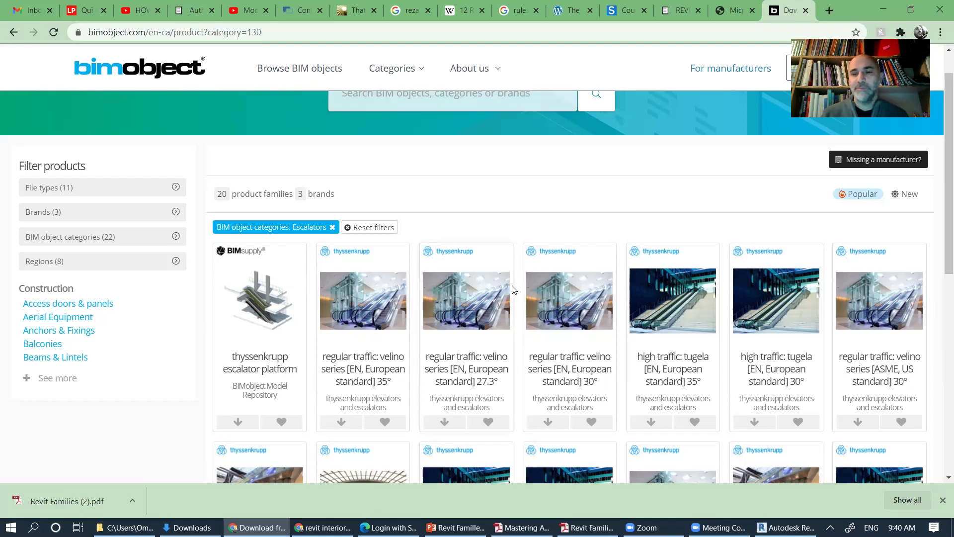
{"action": "scroll", "coordinate": [514, 290], "scroll_direction": "down", "scroll_amount": 3}
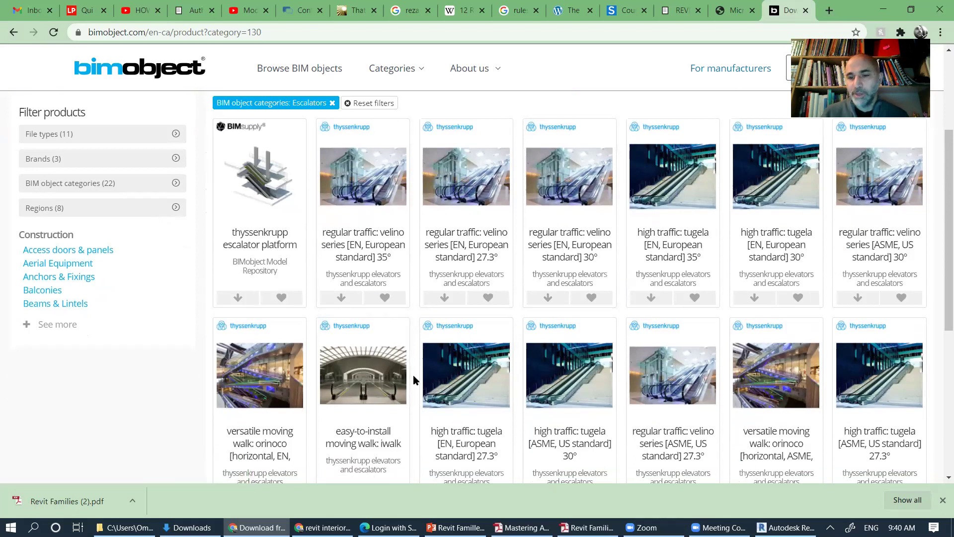
{"action": "scroll", "coordinate": [499, 367], "scroll_direction": "down", "scroll_amount": 5}
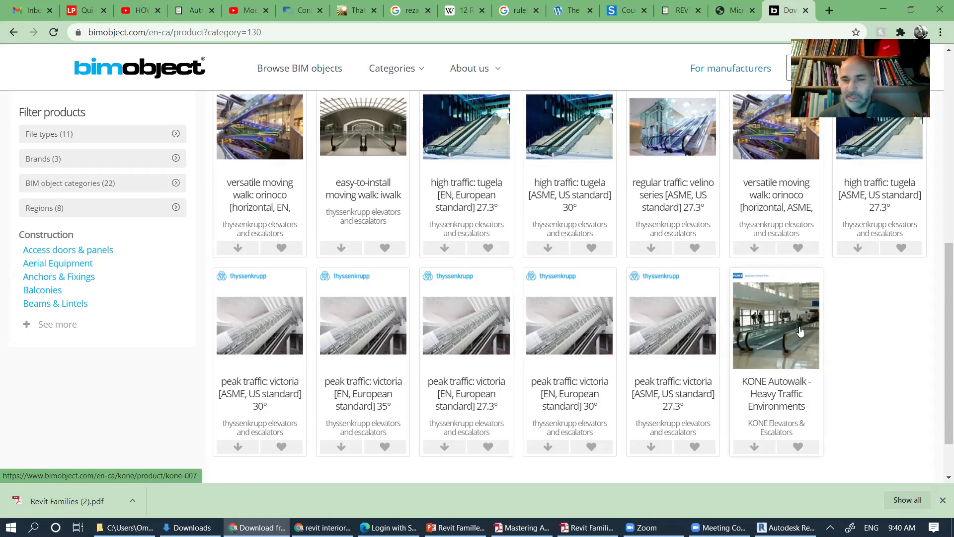
{"action": "scroll", "coordinate": [369, 313], "scroll_direction": "up", "scroll_amount": 8}
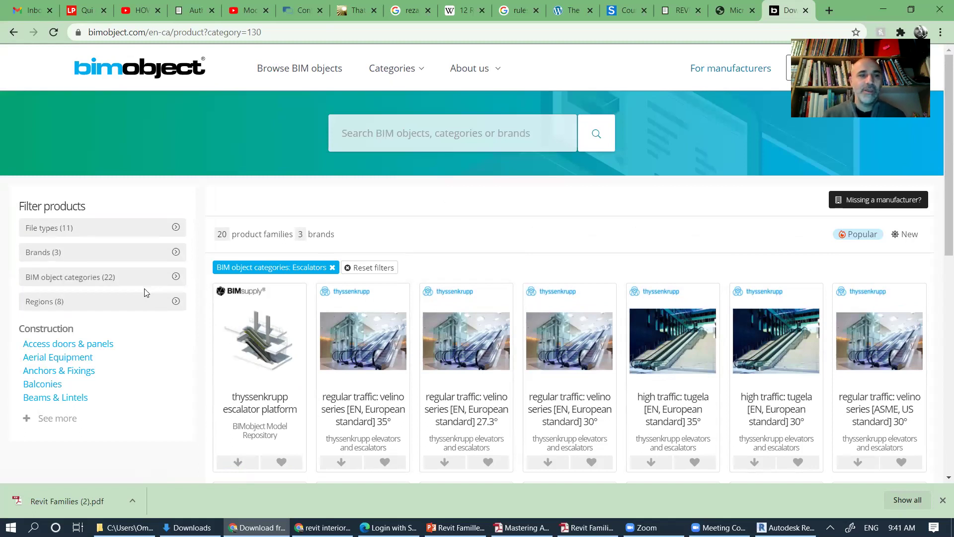
Step: Change the BIMobject category filter from Escalators to Details, then reopen the category list
{"action": "left_click", "coordinate": [179, 282]}
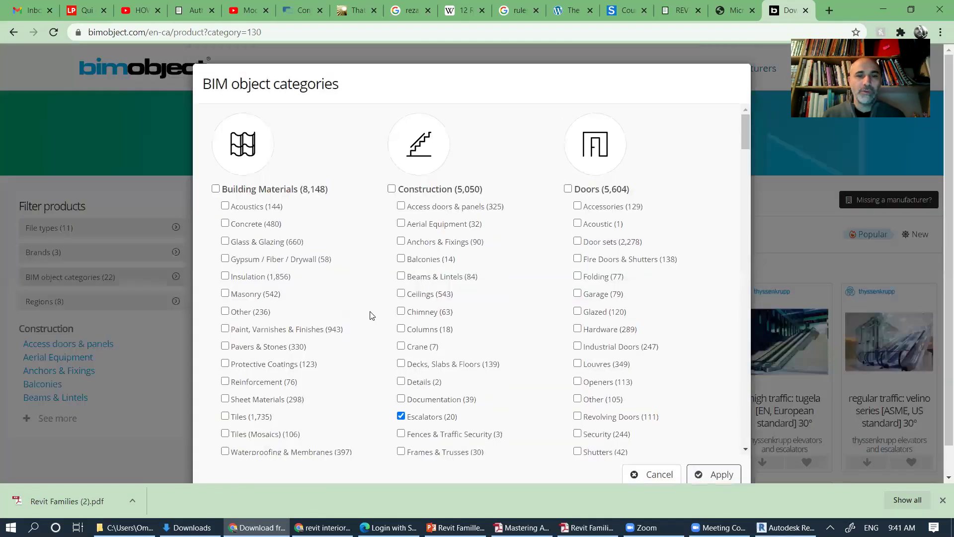
{"action": "left_click", "coordinate": [400, 417]}
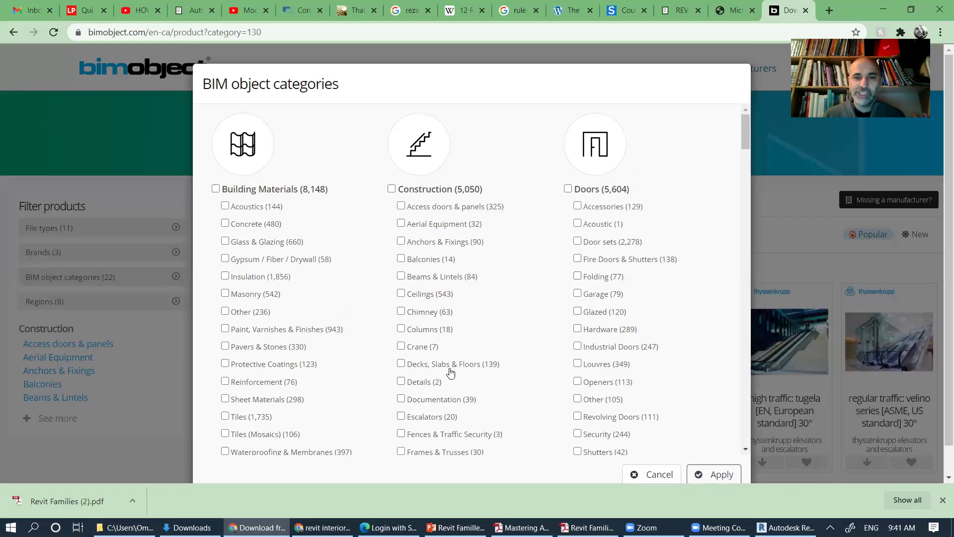
{"action": "scroll", "coordinate": [468, 358], "scroll_direction": "down", "scroll_amount": 1}
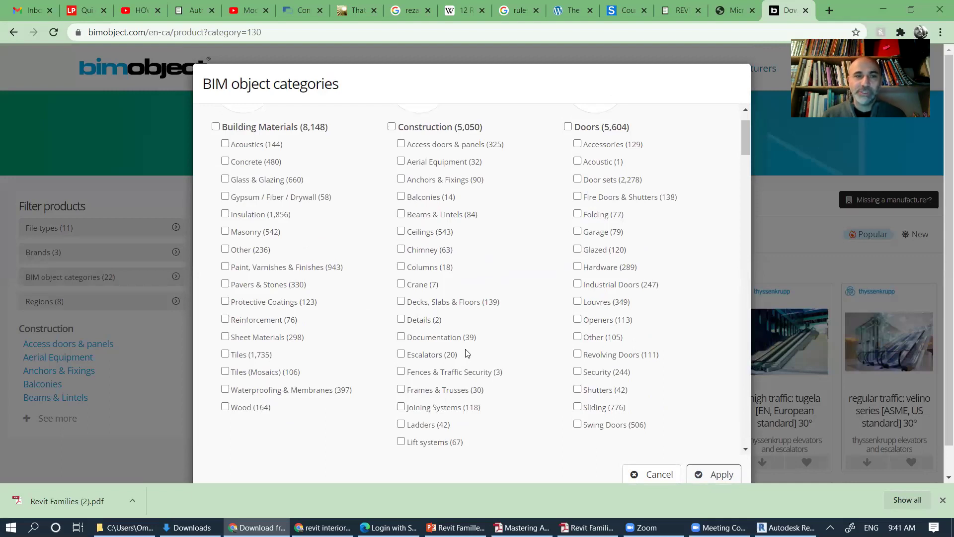
{"action": "left_click", "coordinate": [401, 319]}
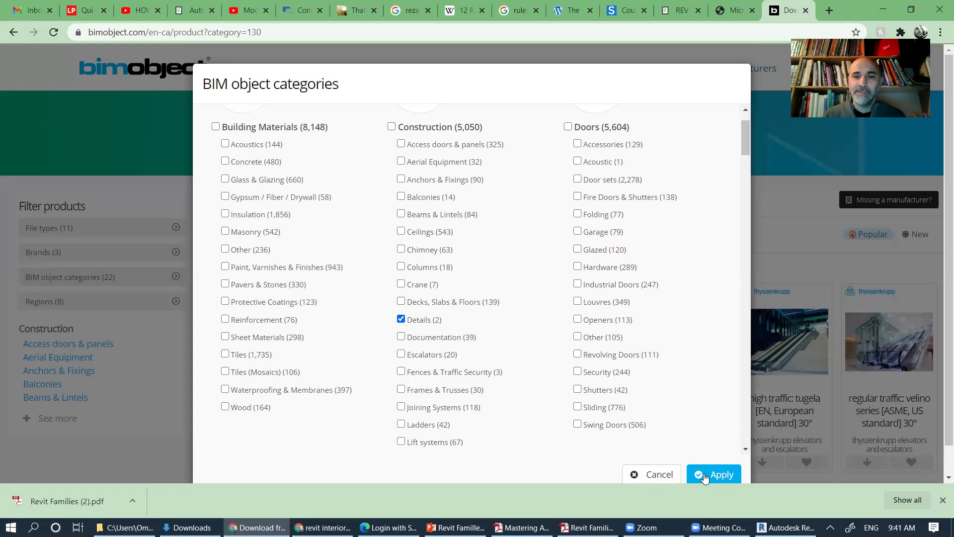
{"action": "left_click", "coordinate": [692, 476]}
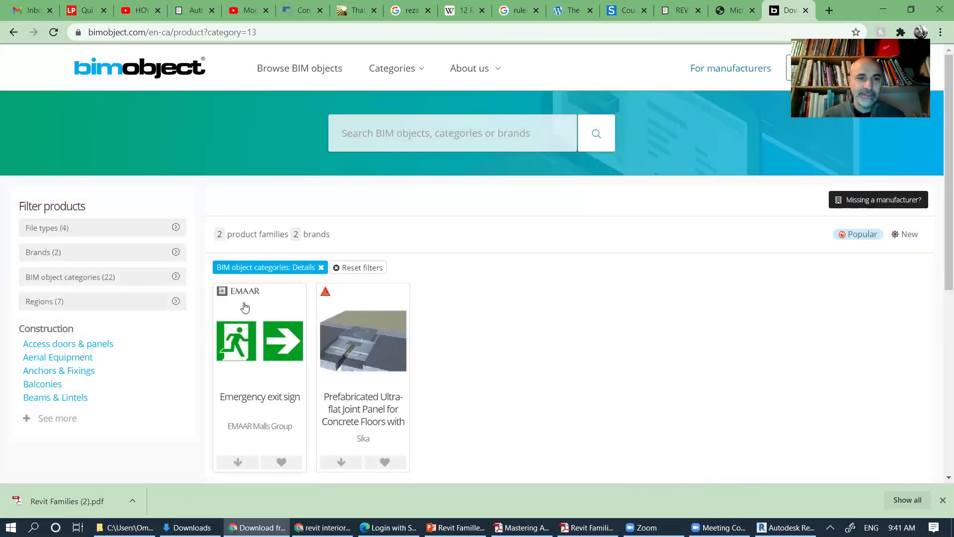
{"action": "left_click", "coordinate": [162, 286]}
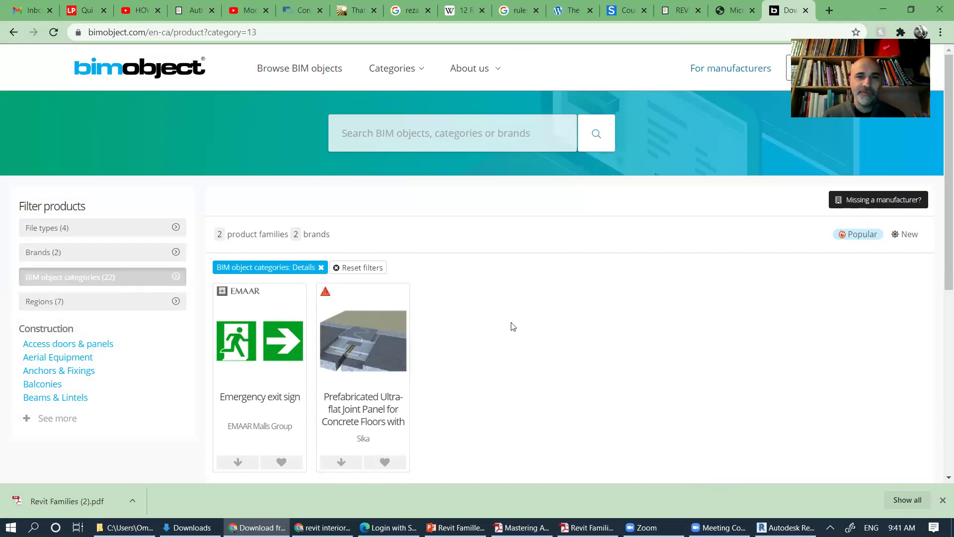
{"action": "left_click", "coordinate": [401, 381]}
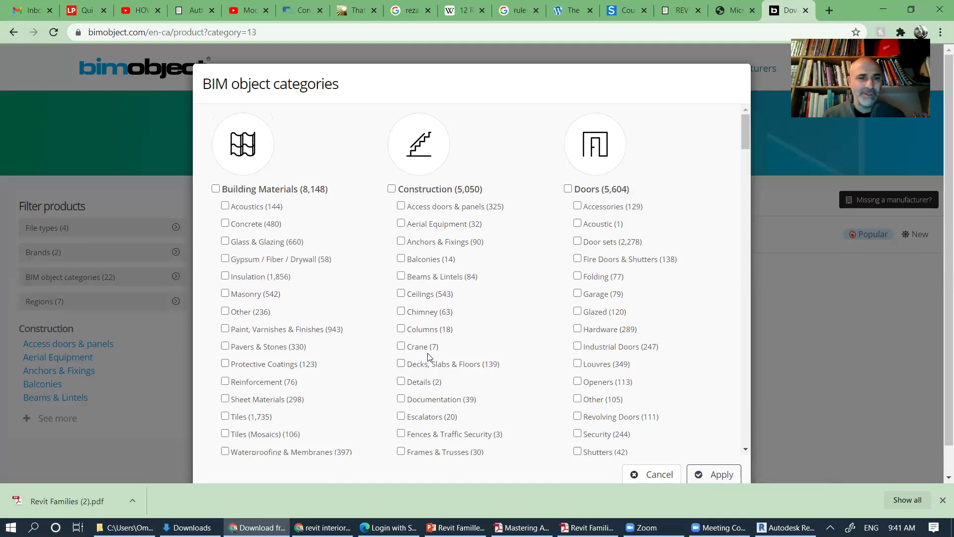
Step: Filter the catalogue to Furniture's Armchairs & Sofas, showing 384 product families from 44 brands
{"action": "scroll", "coordinate": [278, 328], "scroll_direction": "down", "scroll_amount": 2}
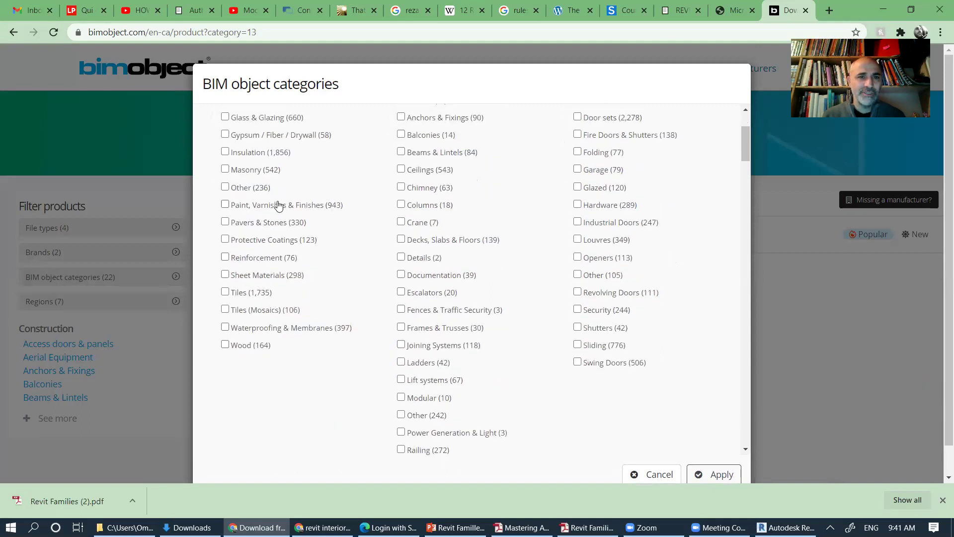
{"action": "scroll", "coordinate": [278, 206], "scroll_direction": "up", "scroll_amount": 2}
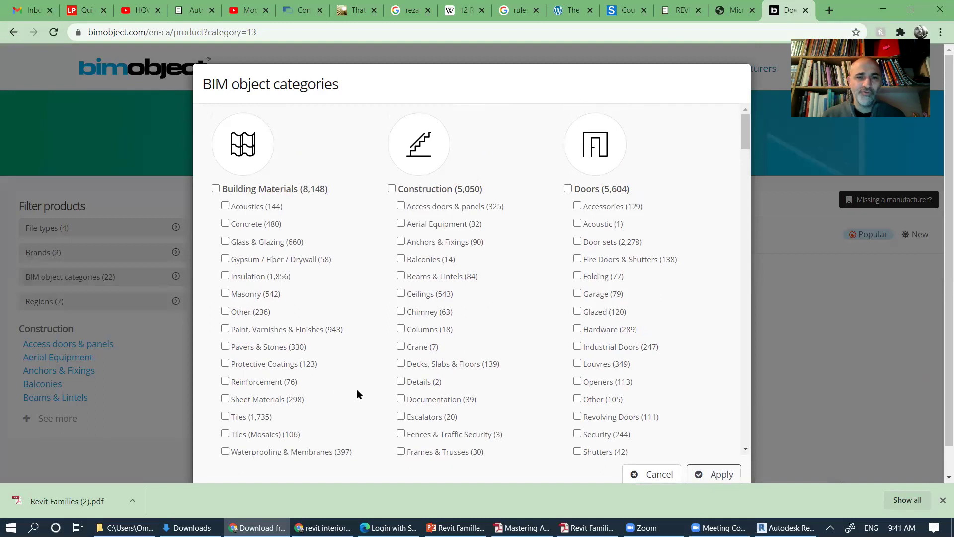
{"action": "scroll", "coordinate": [467, 221], "scroll_direction": "down", "scroll_amount": 1}
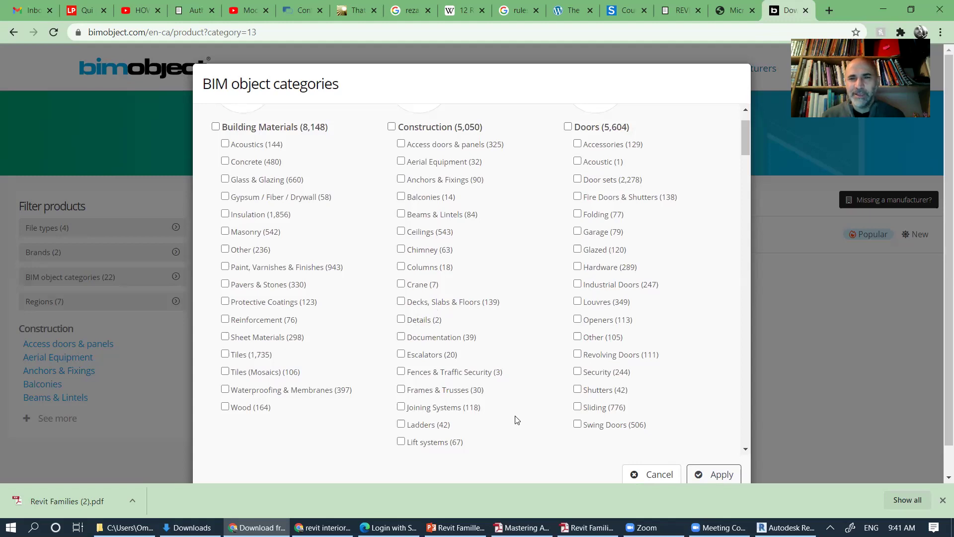
{"action": "scroll", "coordinate": [516, 420], "scroll_direction": "up", "scroll_amount": 1}
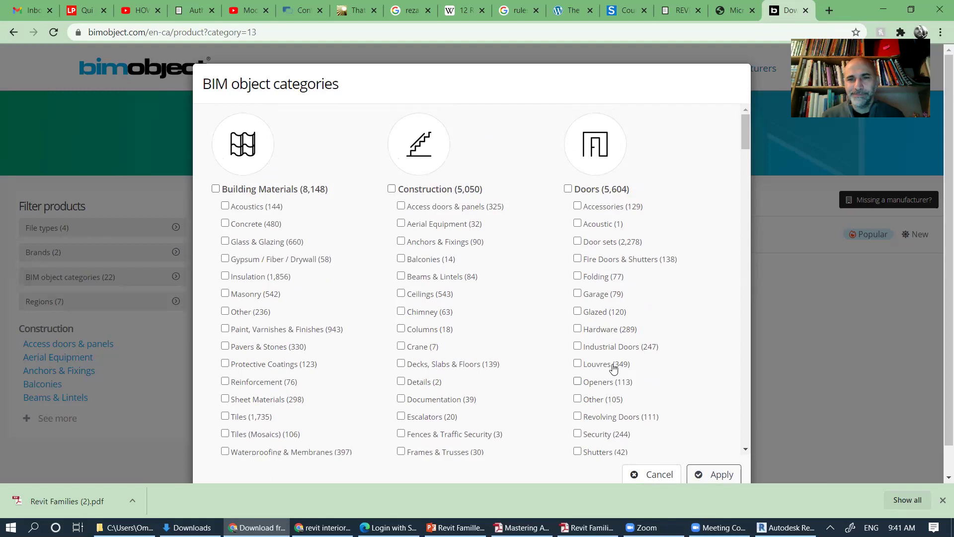
{"action": "scroll", "coordinate": [601, 229], "scroll_direction": "down", "scroll_amount": 1}
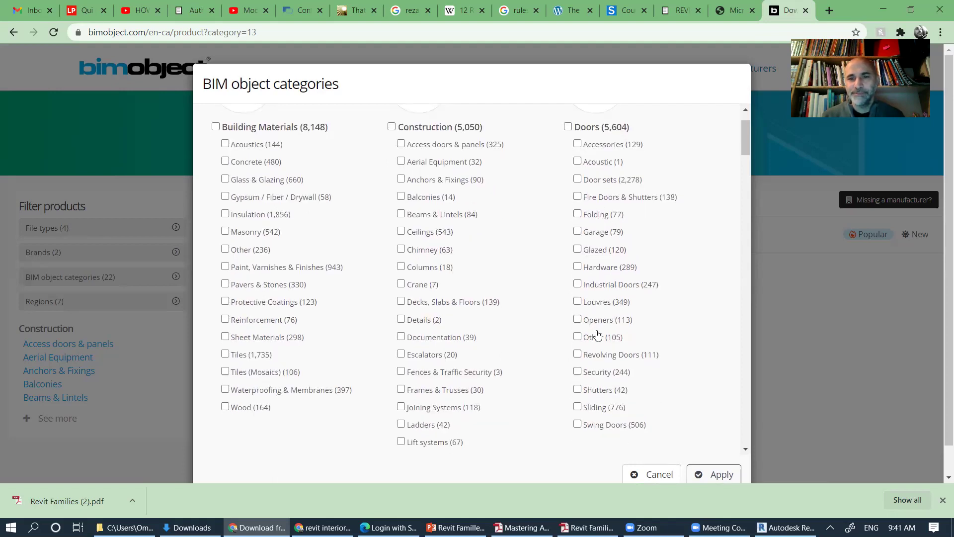
{"action": "scroll", "coordinate": [605, 334], "scroll_direction": "down", "scroll_amount": 9}
{"action": "scroll", "coordinate": [541, 297], "scroll_direction": "down", "scroll_amount": 2}
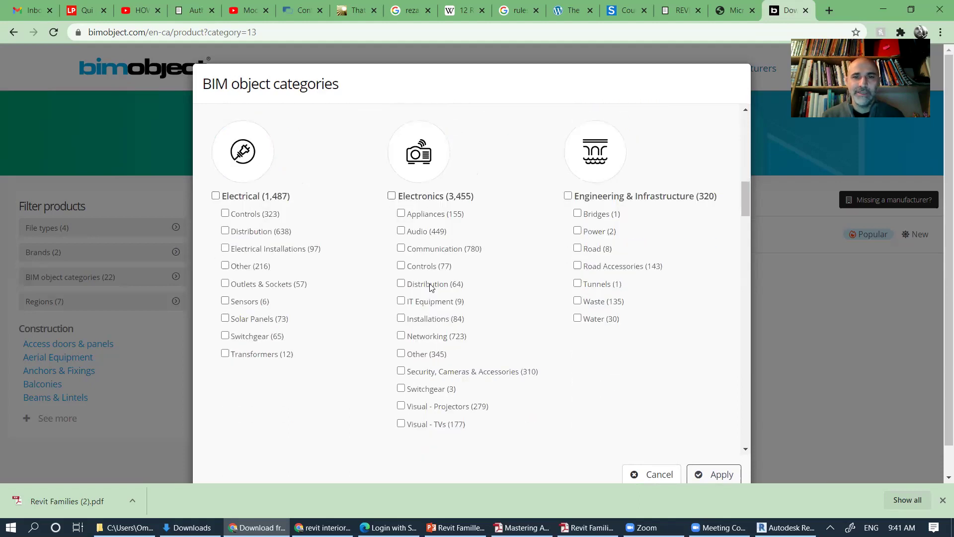
{"action": "scroll", "coordinate": [527, 228], "scroll_direction": "down", "scroll_amount": 1}
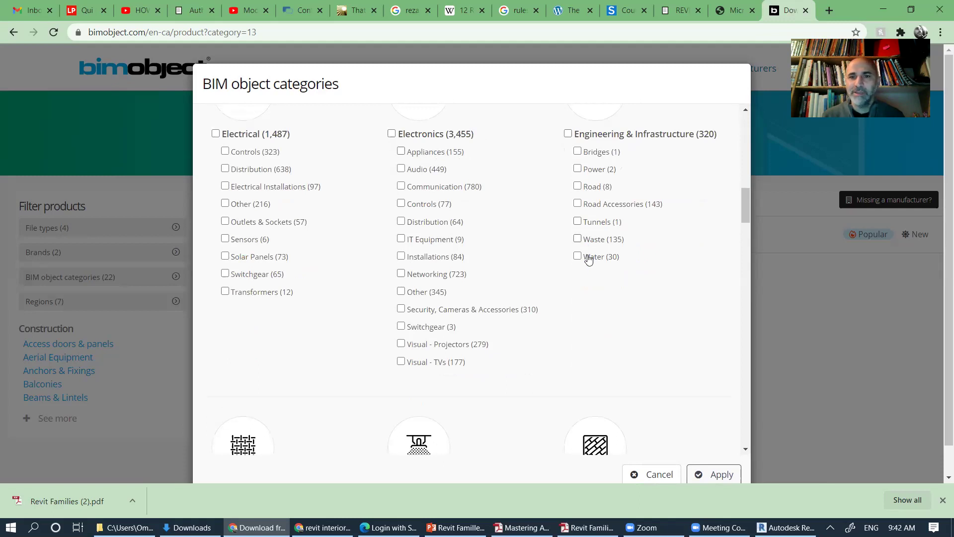
{"action": "scroll", "coordinate": [589, 264], "scroll_direction": "down", "scroll_amount": 4}
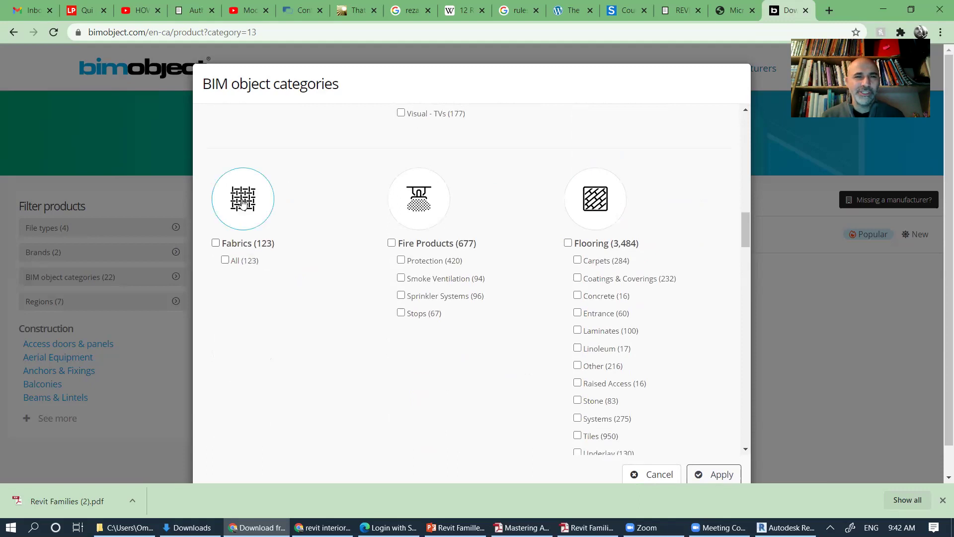
{"action": "scroll", "coordinate": [412, 291], "scroll_direction": "down", "scroll_amount": 1}
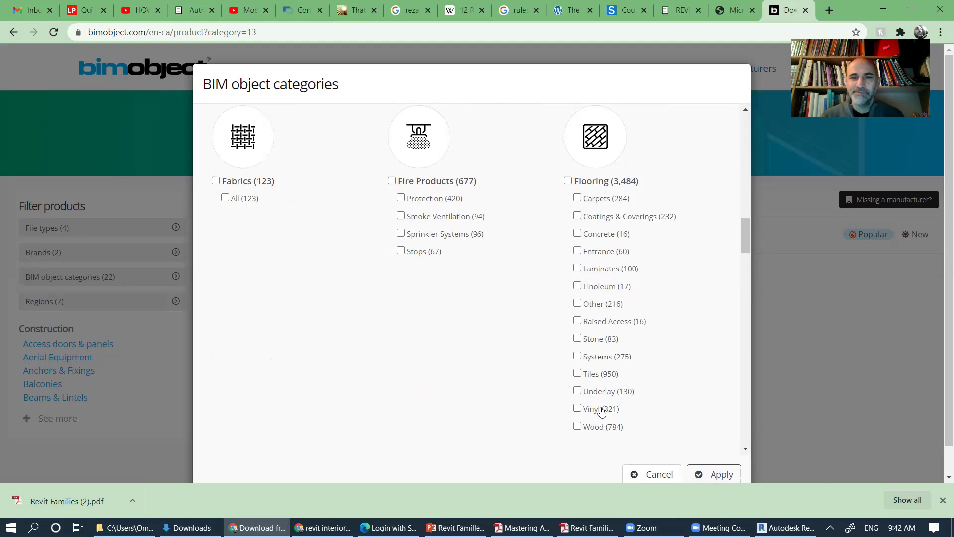
{"action": "scroll", "coordinate": [604, 409], "scroll_direction": "down", "scroll_amount": 5}
{"action": "scroll", "coordinate": [447, 348], "scroll_direction": "down", "scroll_amount": 1}
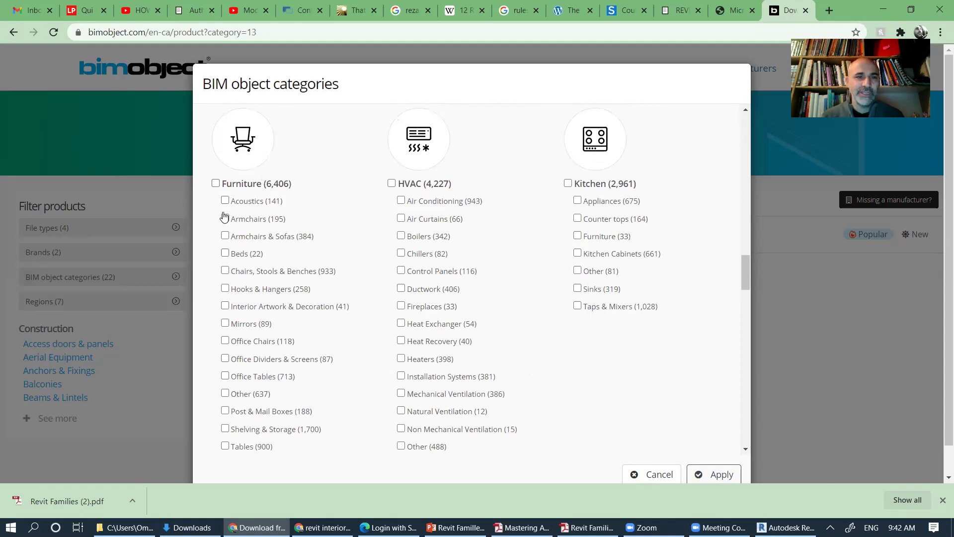
{"action": "left_click", "coordinate": [225, 237]}
{"action": "scroll", "coordinate": [327, 264], "scroll_direction": "down", "scroll_amount": 3}
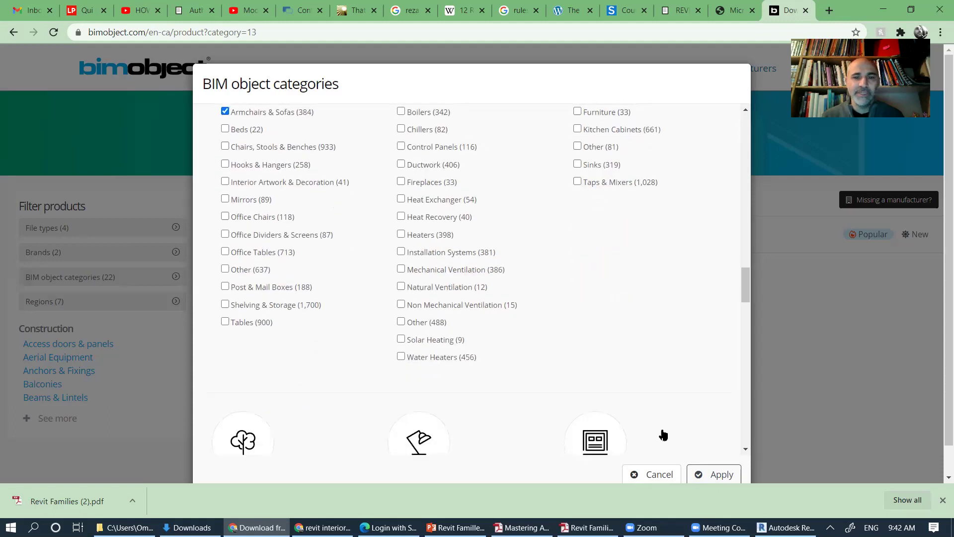
{"action": "left_click", "coordinate": [710, 477]}
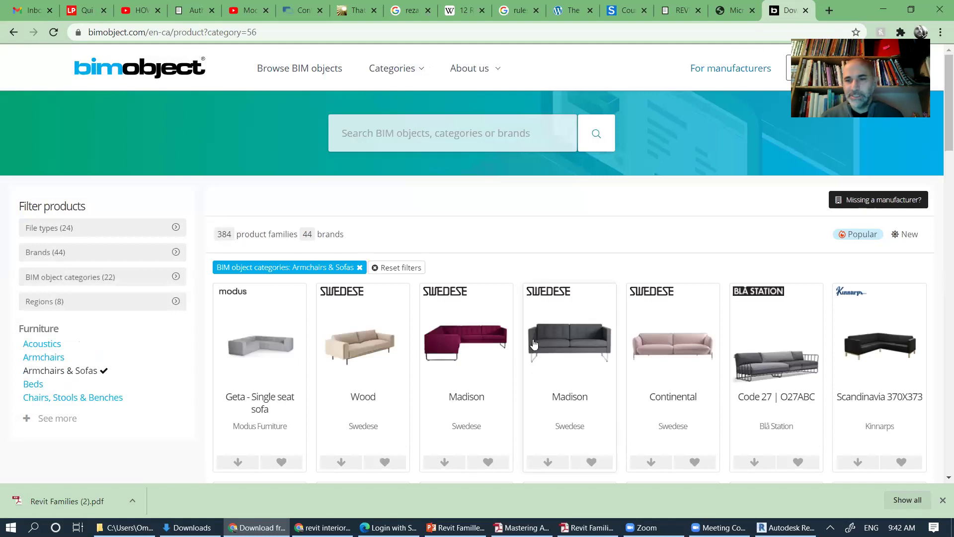
Step: Scroll through the sofa results and open Talenti's Panama Living Armchair product page
{"action": "scroll", "coordinate": [535, 342], "scroll_direction": "down", "scroll_amount": 2}
{"action": "scroll", "coordinate": [535, 342], "scroll_direction": "down", "scroll_amount": 2}
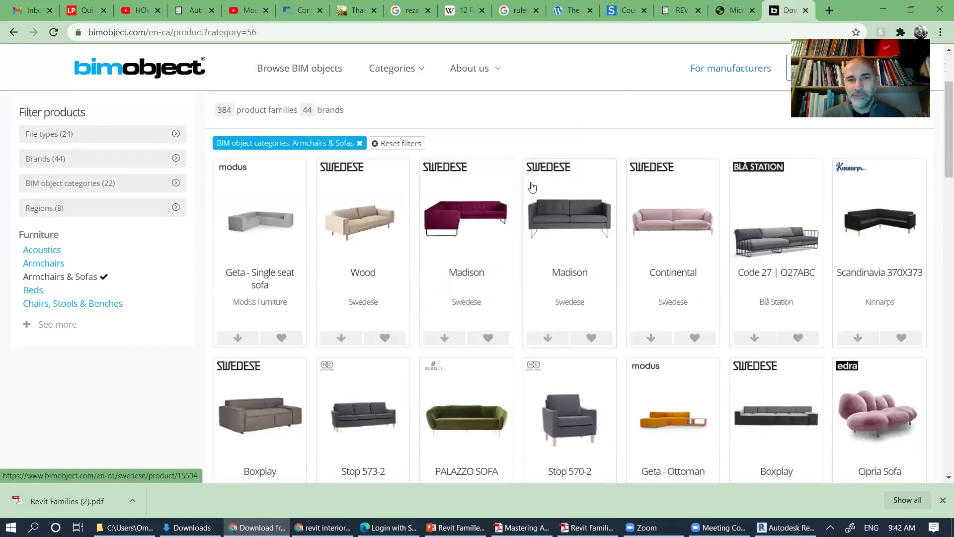
{"action": "scroll", "coordinate": [559, 271], "scroll_direction": "down", "scroll_amount": 3}
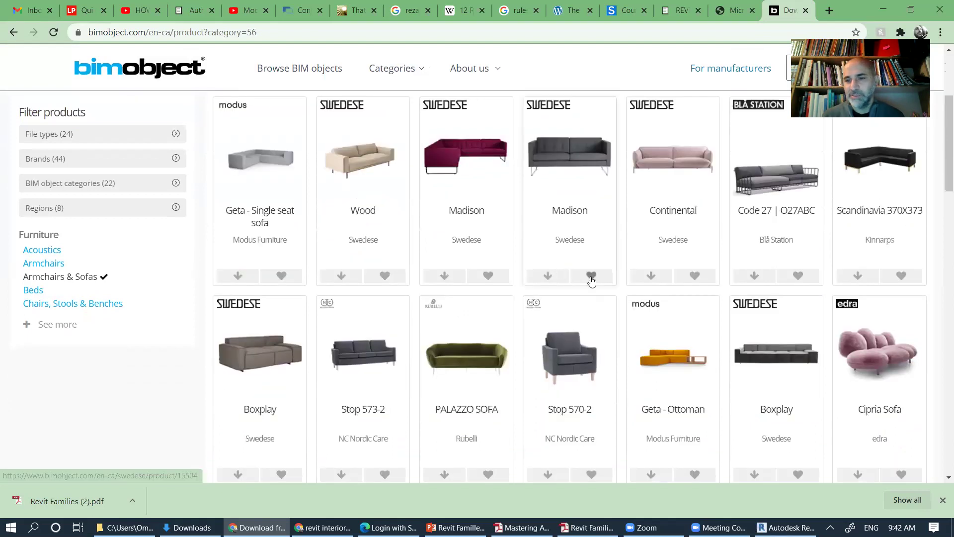
{"action": "scroll", "coordinate": [590, 281], "scroll_direction": "down", "scroll_amount": 2}
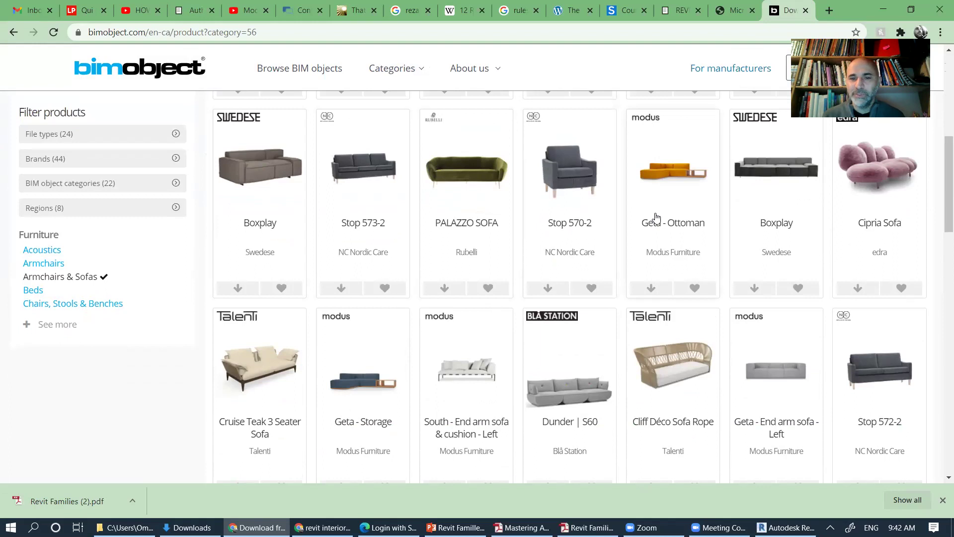
{"action": "scroll", "coordinate": [655, 218], "scroll_direction": "down", "scroll_amount": 6}
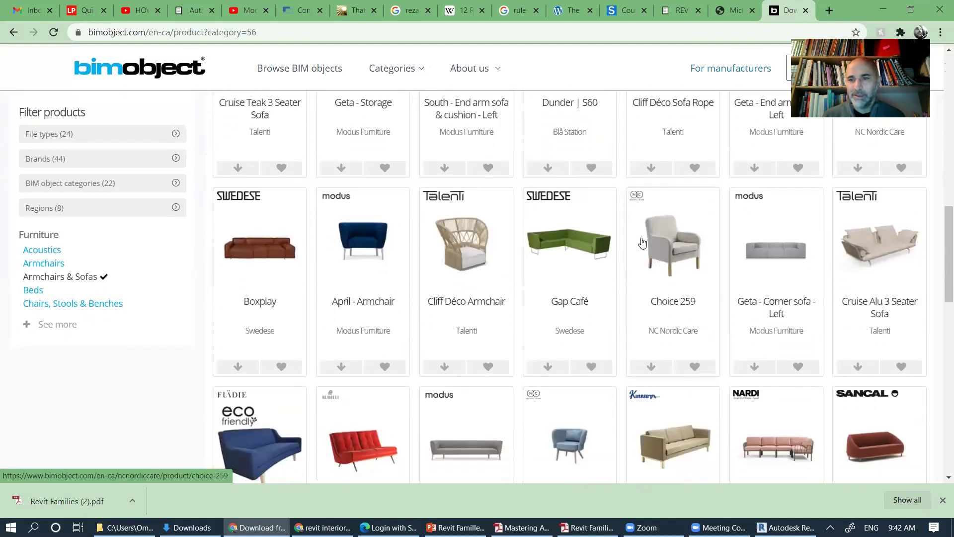
{"action": "scroll", "coordinate": [642, 242], "scroll_direction": "down", "scroll_amount": 5}
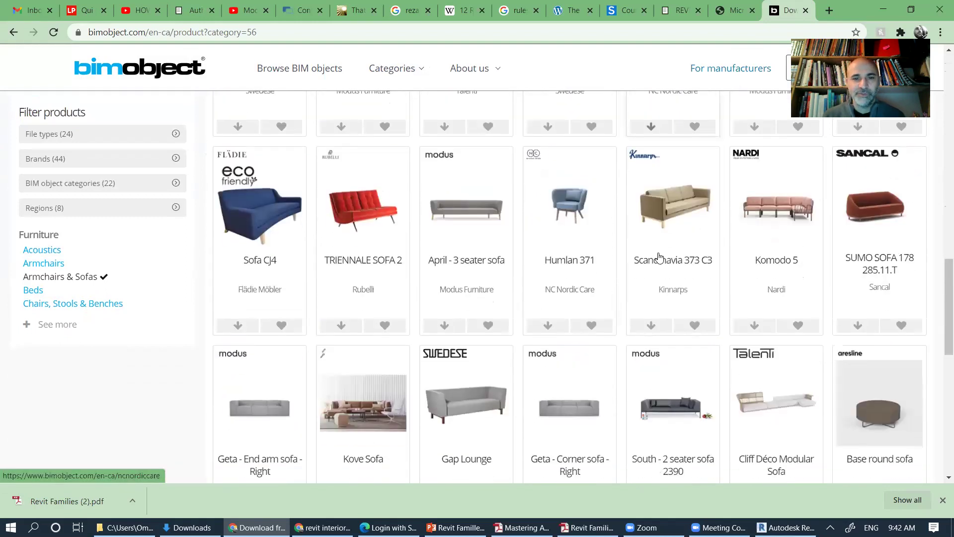
{"action": "scroll", "coordinate": [658, 256], "scroll_direction": "down", "scroll_amount": 2}
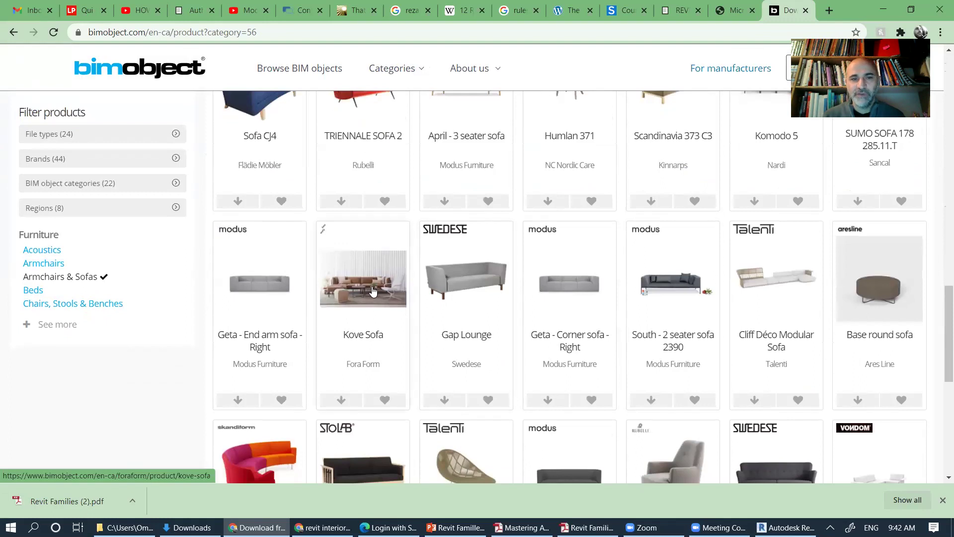
{"action": "scroll", "coordinate": [505, 343], "scroll_direction": "down", "scroll_amount": 2}
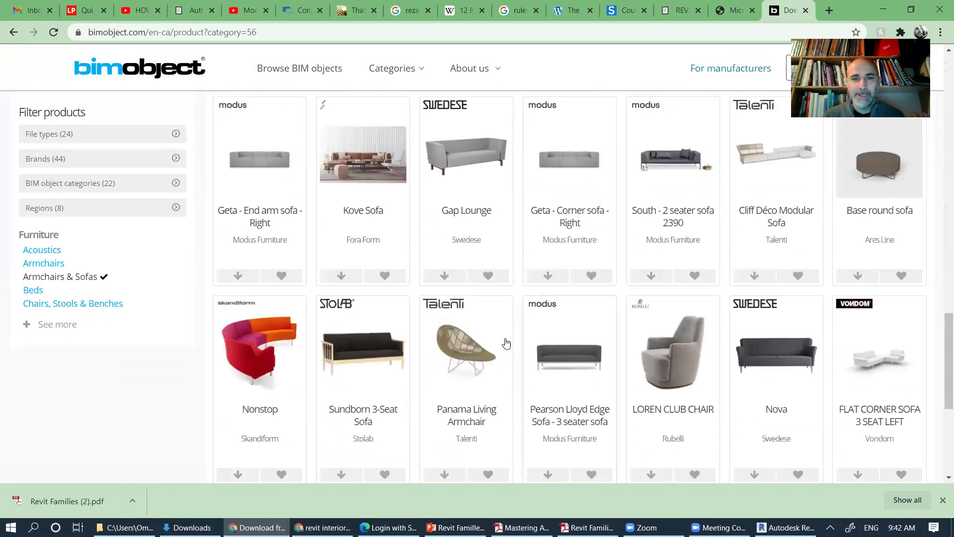
{"action": "left_click", "coordinate": [457, 347]}
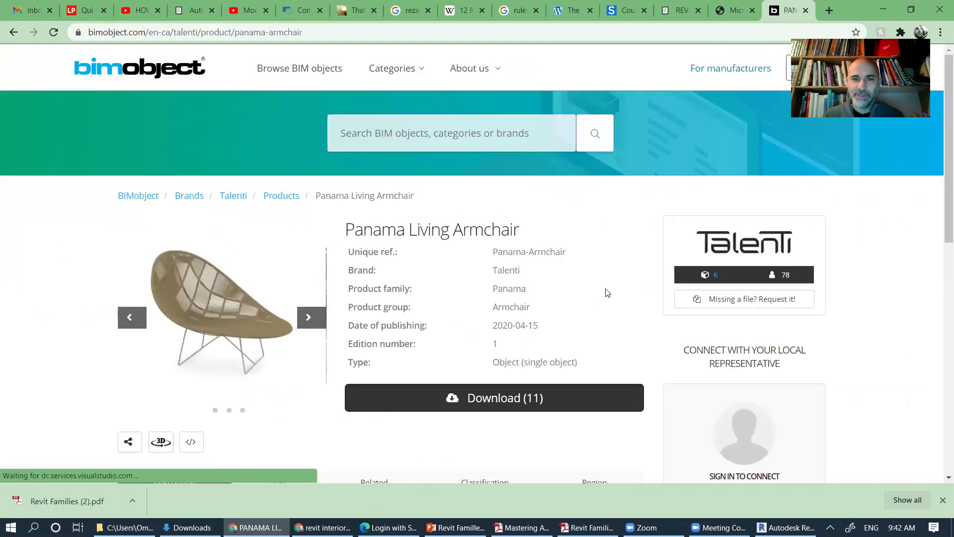
{"action": "scroll", "coordinate": [607, 290], "scroll_direction": "down", "scroll_amount": 1}
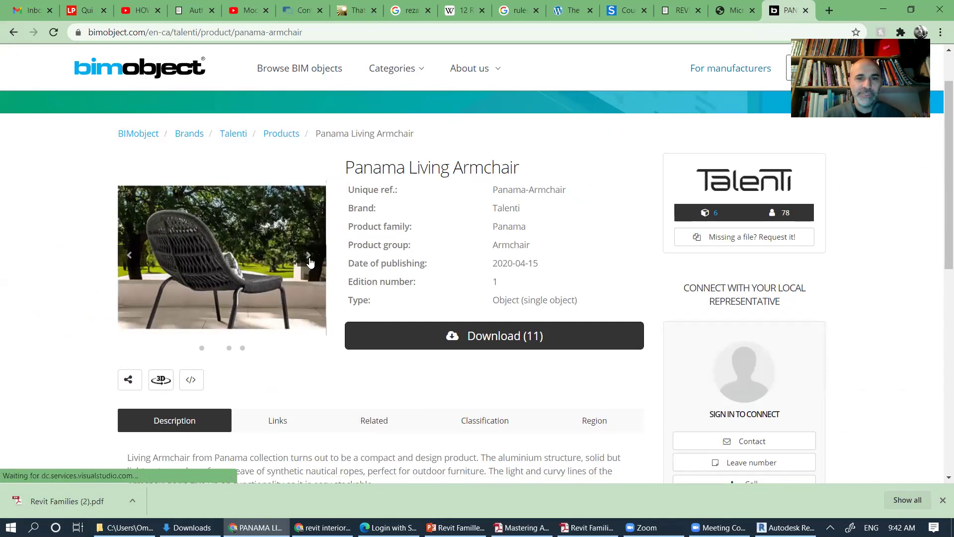
{"action": "scroll", "coordinate": [560, 301], "scroll_direction": "down", "scroll_amount": 5}
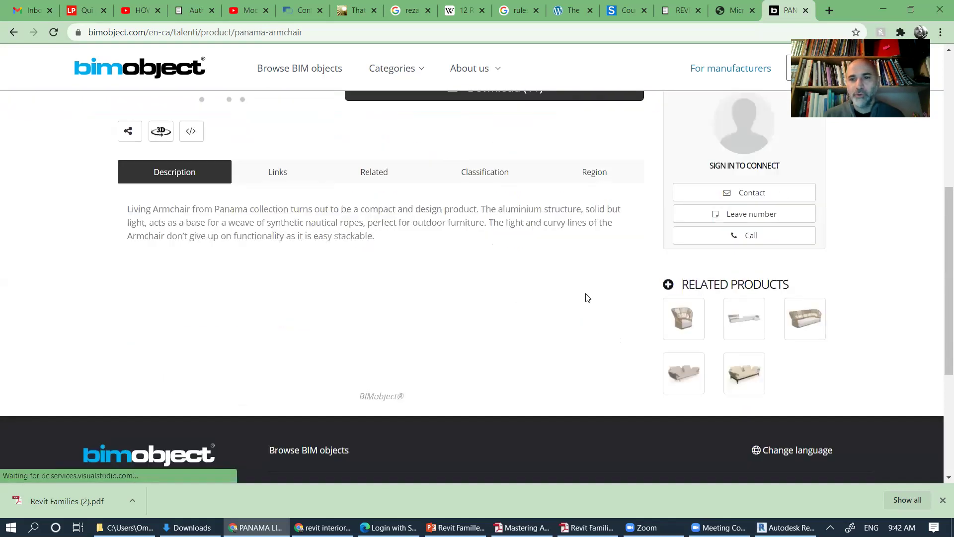
{"action": "scroll", "coordinate": [587, 297], "scroll_direction": "up", "scroll_amount": 5}
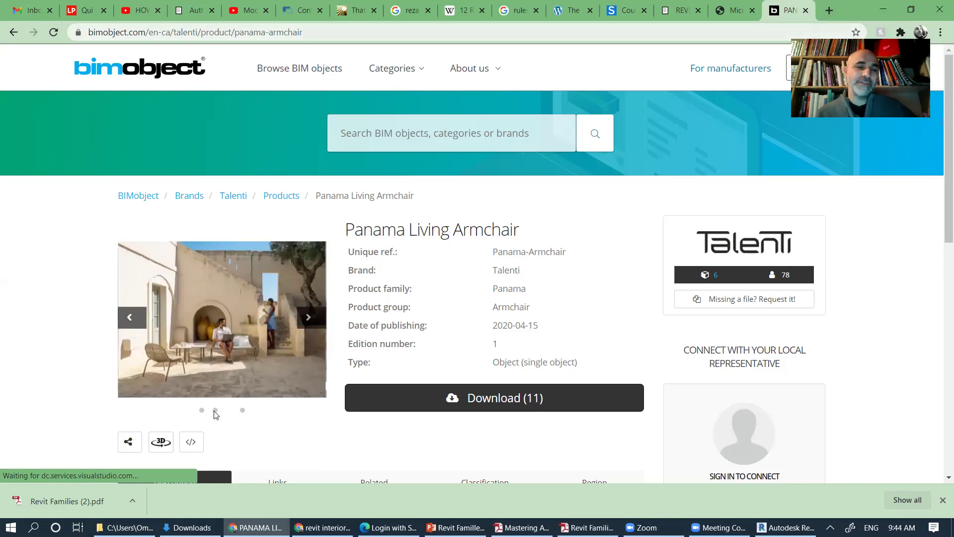
{"action": "left_click", "coordinate": [160, 442]}
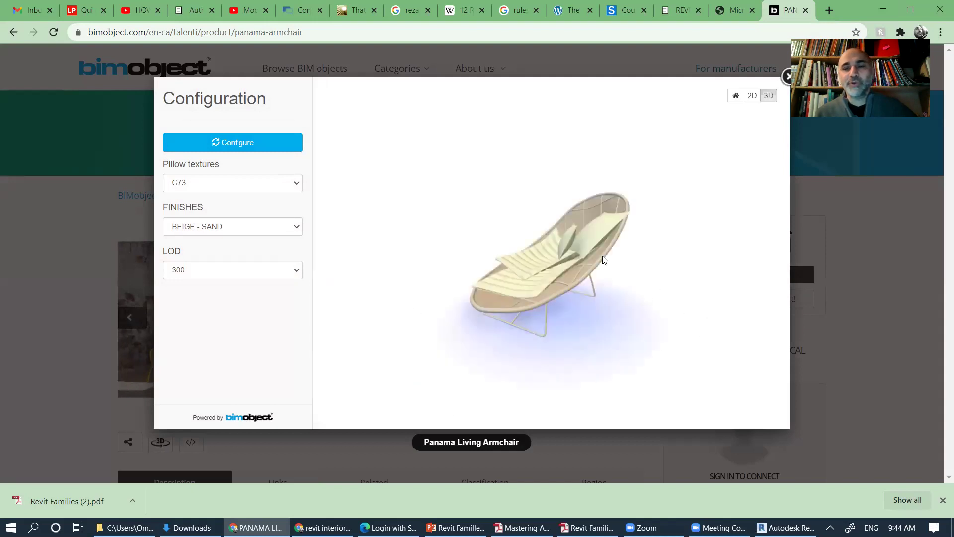
{"action": "left_click_drag", "start_coordinate": [521, 316], "coordinate": [573, 312]}
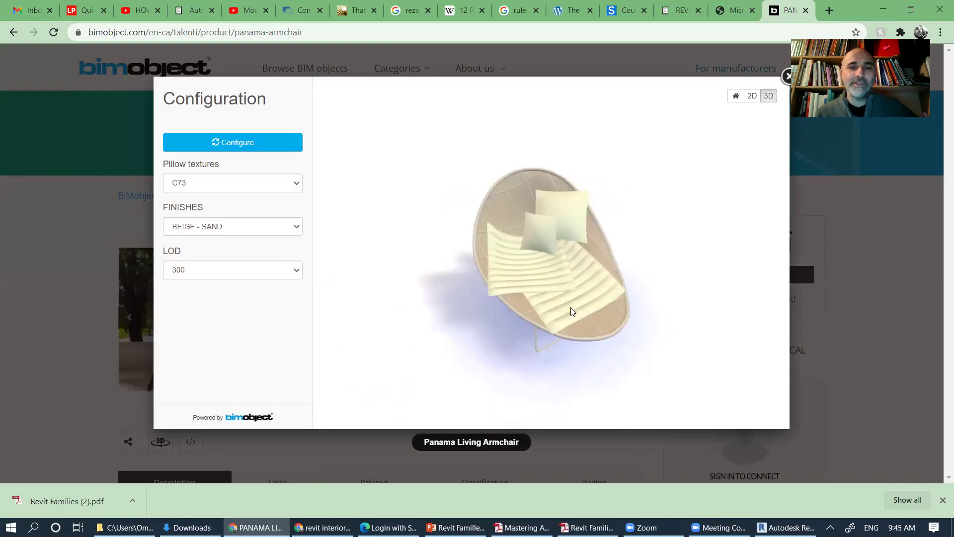
{"action": "scroll", "coordinate": [570, 309], "scroll_direction": "up", "scroll_amount": 3}
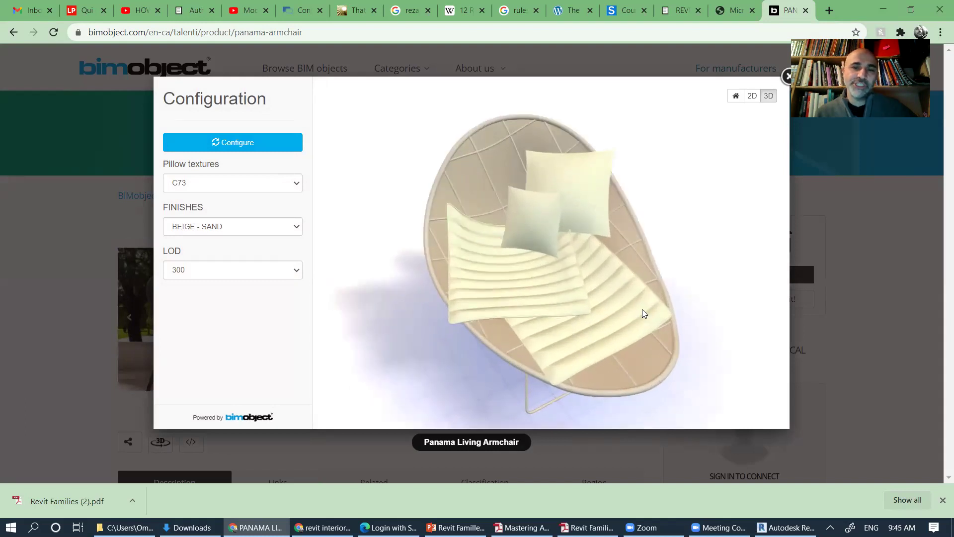
{"action": "left_click_drag", "start_coordinate": [560, 318], "coordinate": [668, 140]}
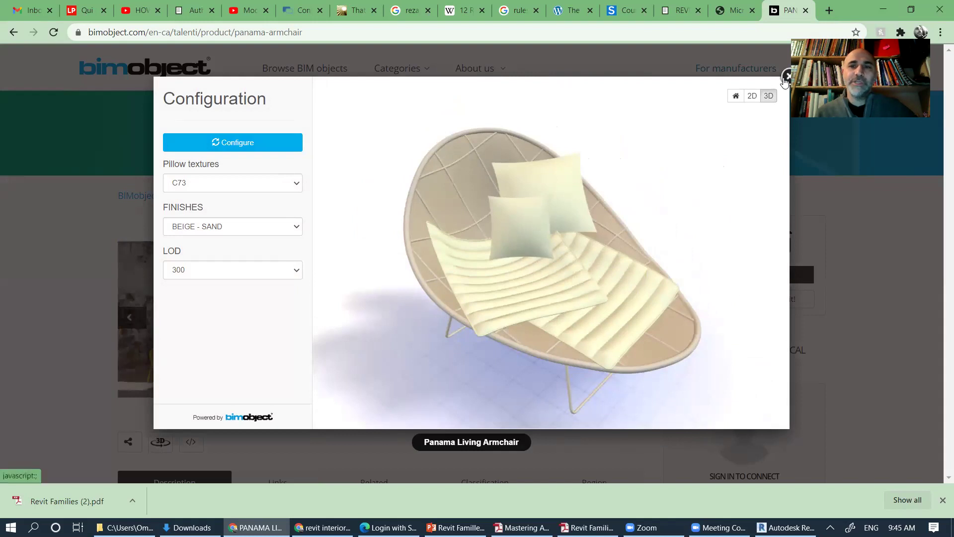
{"action": "key", "text": "Escape"}
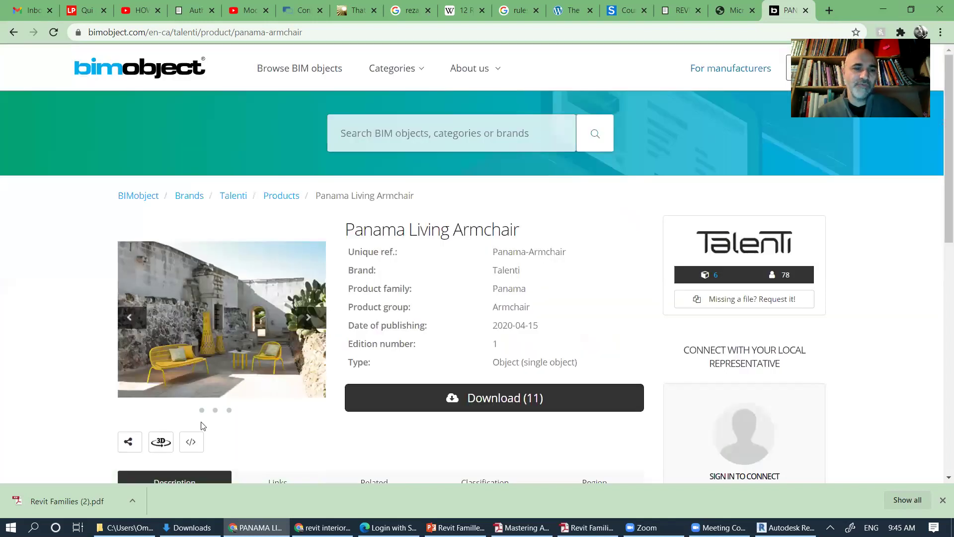
{"action": "scroll", "coordinate": [164, 348], "scroll_direction": "down", "scroll_amount": 3}
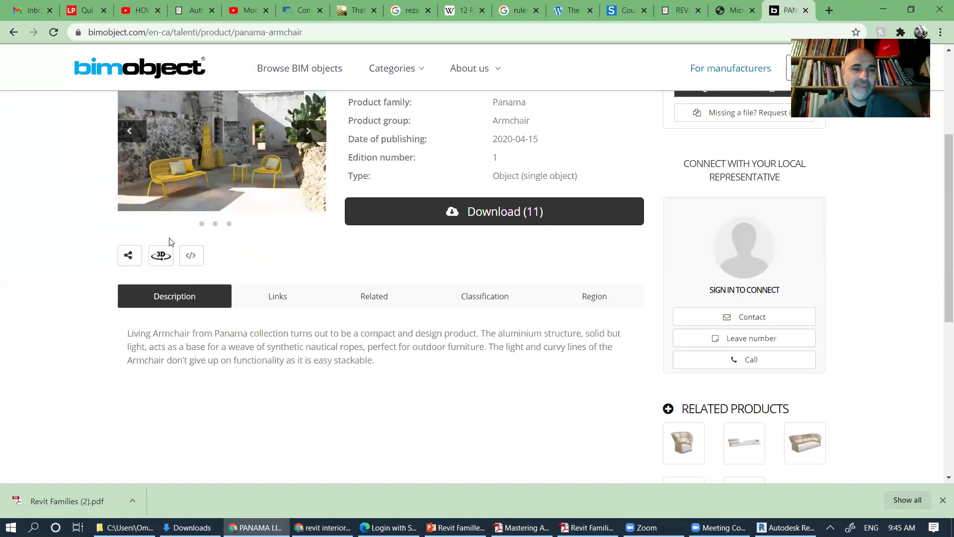
{"action": "left_click", "coordinate": [192, 259]}
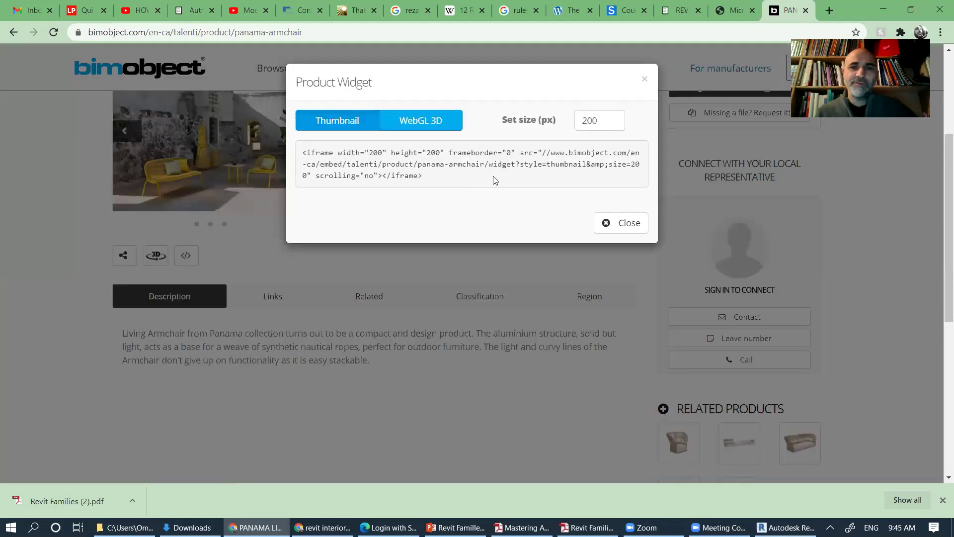
{"action": "left_click", "coordinate": [645, 79]}
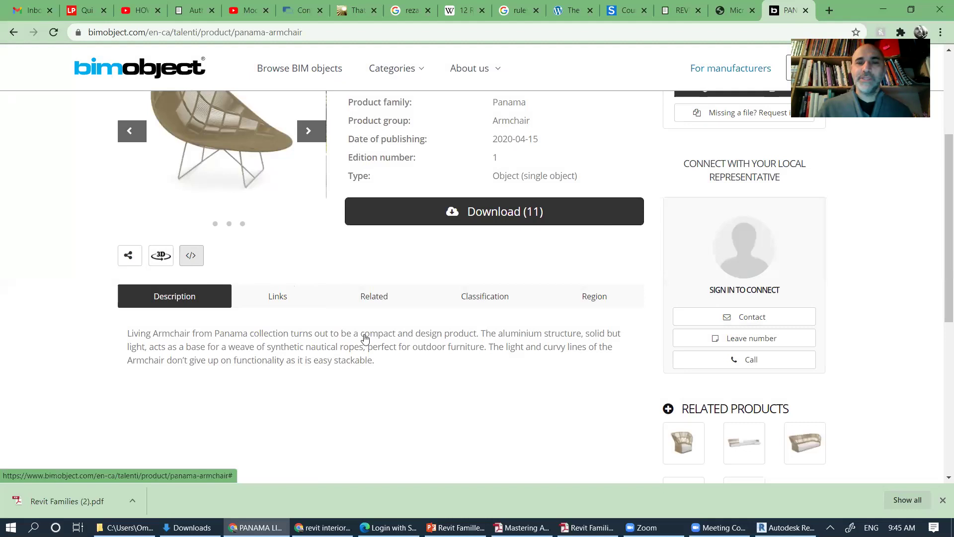
{"action": "scroll", "coordinate": [664, 365], "scroll_direction": "up", "scroll_amount": 3}
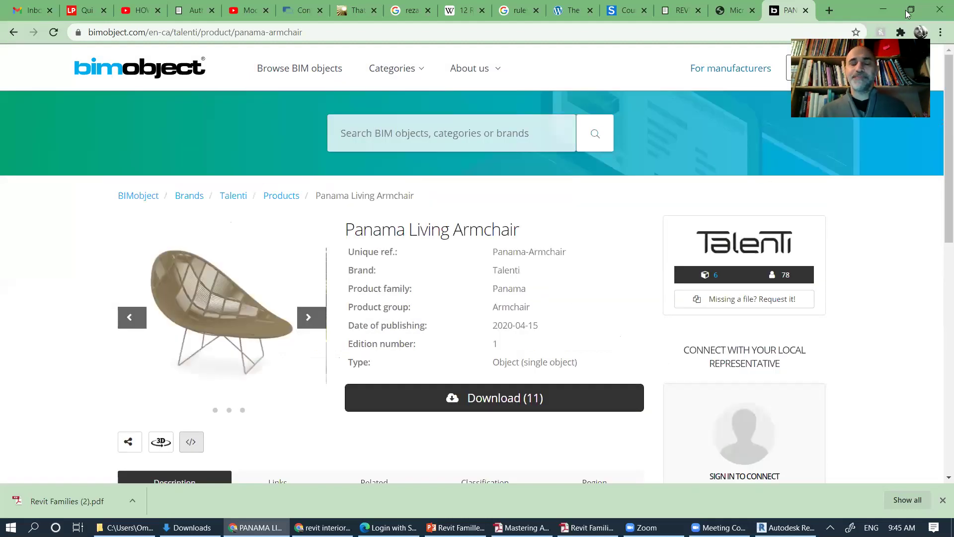
Step: Return to the Revit Familles presentation and show slide 11, CHOISIR GABARIT
{"action": "key", "text": "alt+Tab"}
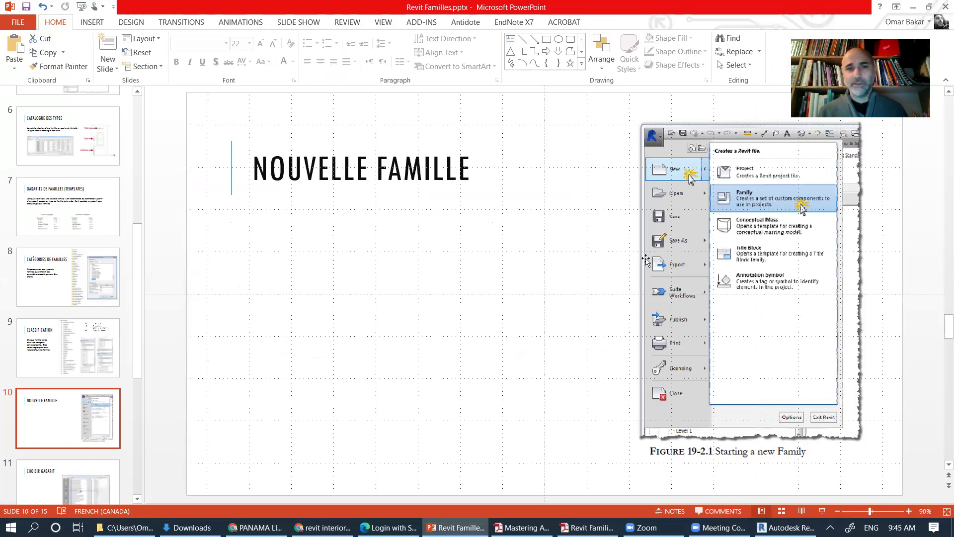
{"action": "left_click", "coordinate": [54, 480]}
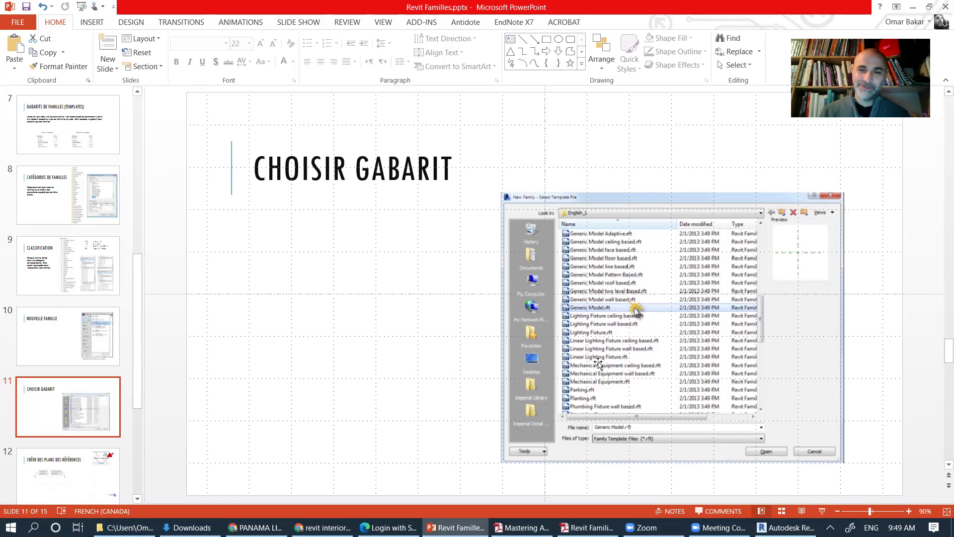
Step: Keep slide 11, CHOISIR GABARIT, on screen while scrolling the thumbnail pane
{"action": "scroll", "coordinate": [79, 422], "scroll_direction": "down", "scroll_amount": 3}
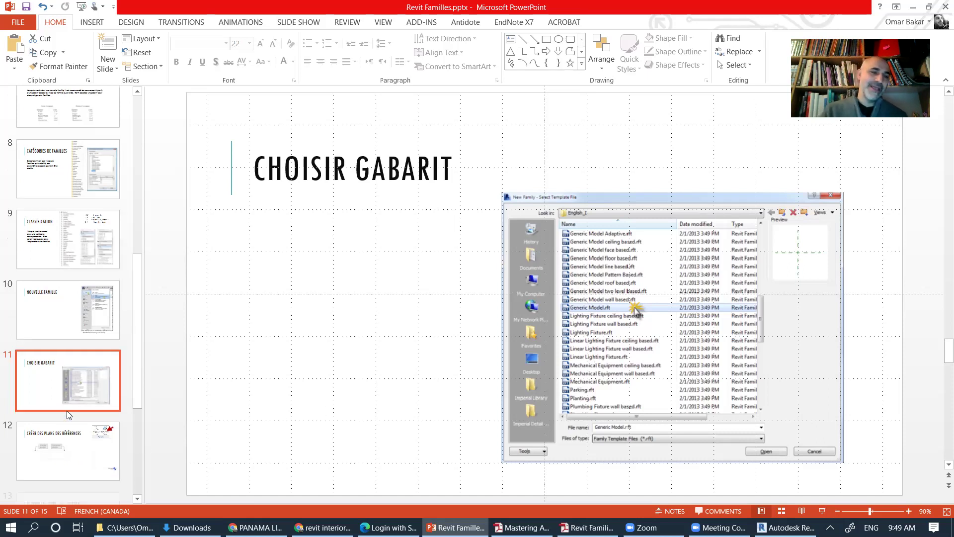
Step: Display slide 12, 'Créer des plans des références', with its first- and second-pick callouts
{"action": "left_click", "coordinate": [79, 411]}
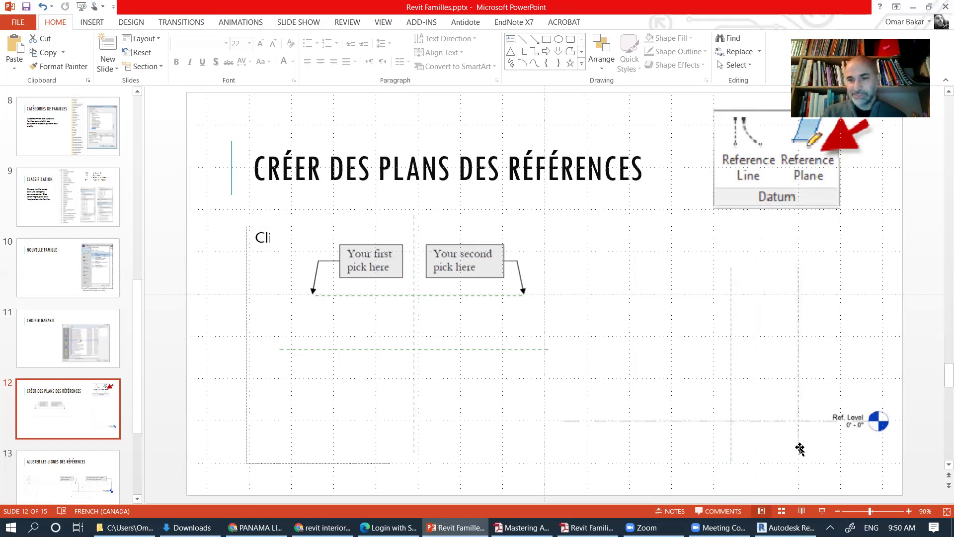
Step: Zoom the slide in and out, then bring the PROPOSITION_2 Revit project back to the front
{"action": "scroll", "coordinate": [913, 478], "scroll_direction": "up", "scroll_amount": 10, "text": "ctrl"}
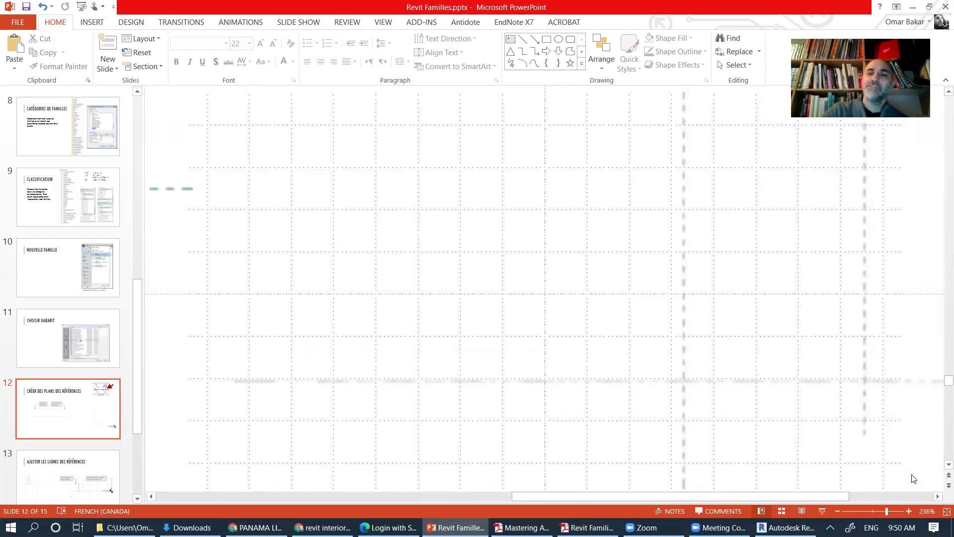
{"action": "scroll", "coordinate": [623, 381], "scroll_direction": "down", "scroll_amount": 3}
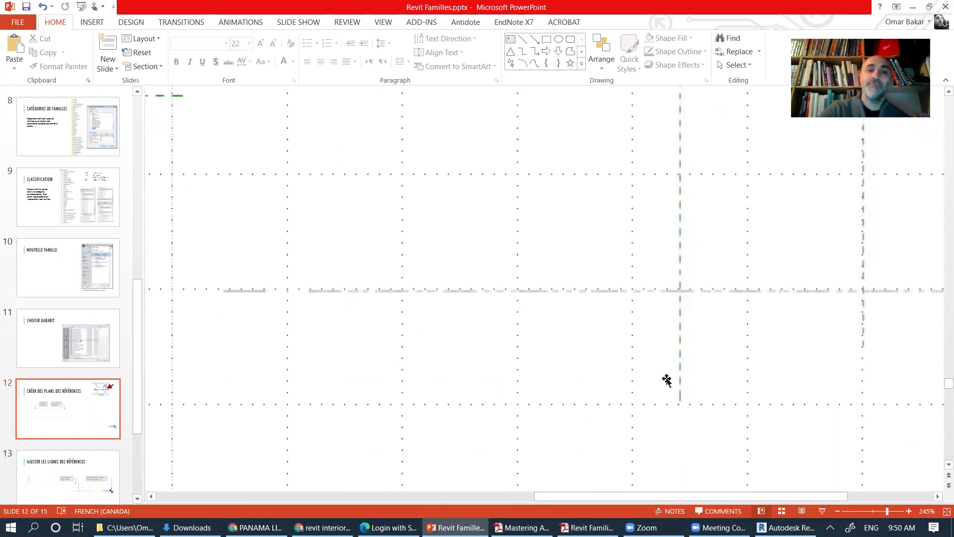
{"action": "scroll", "coordinate": [666, 380], "scroll_direction": "down", "scroll_amount": 10, "text": "ctrl"}
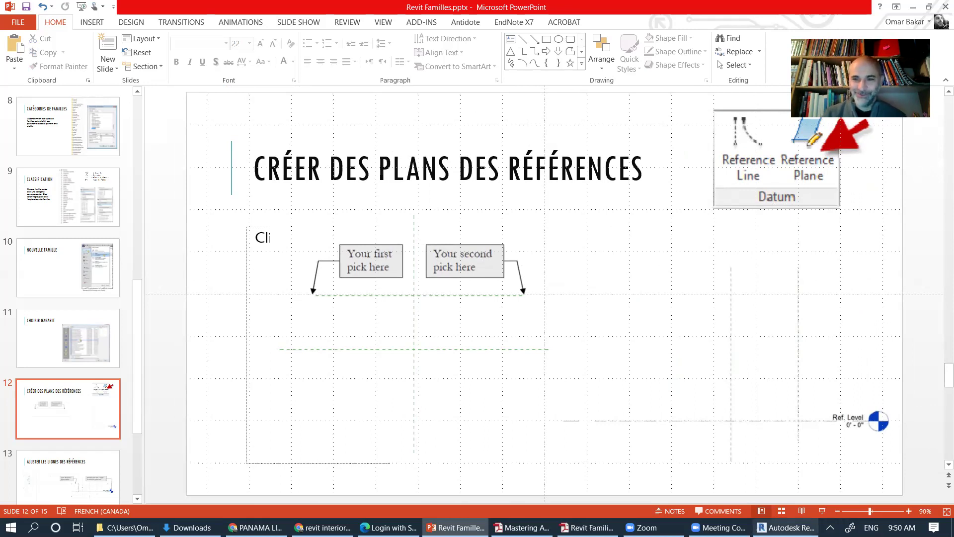
{"action": "left_click", "coordinate": [789, 528]}
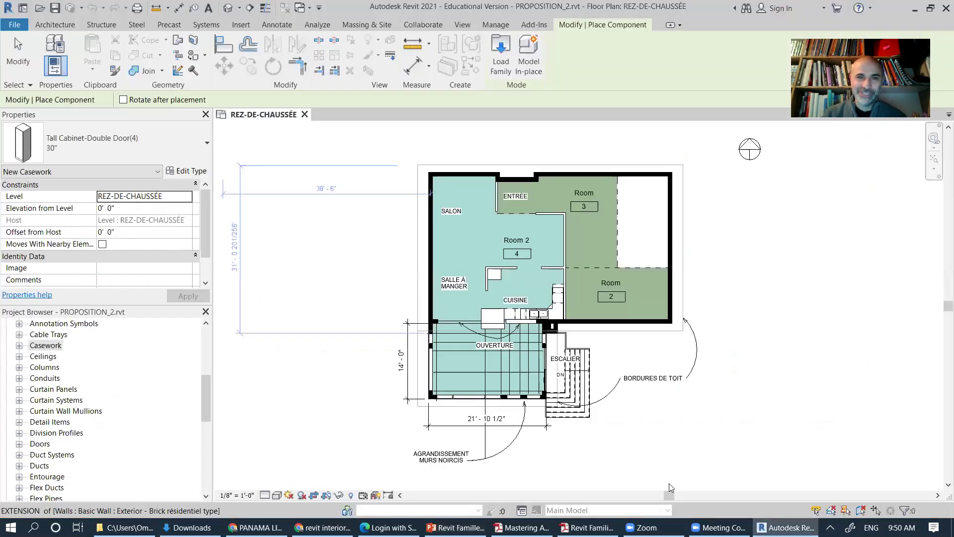
Step: Start a new family and open the English-Imperial template folder
{"action": "left_click", "coordinate": [19, 25]}
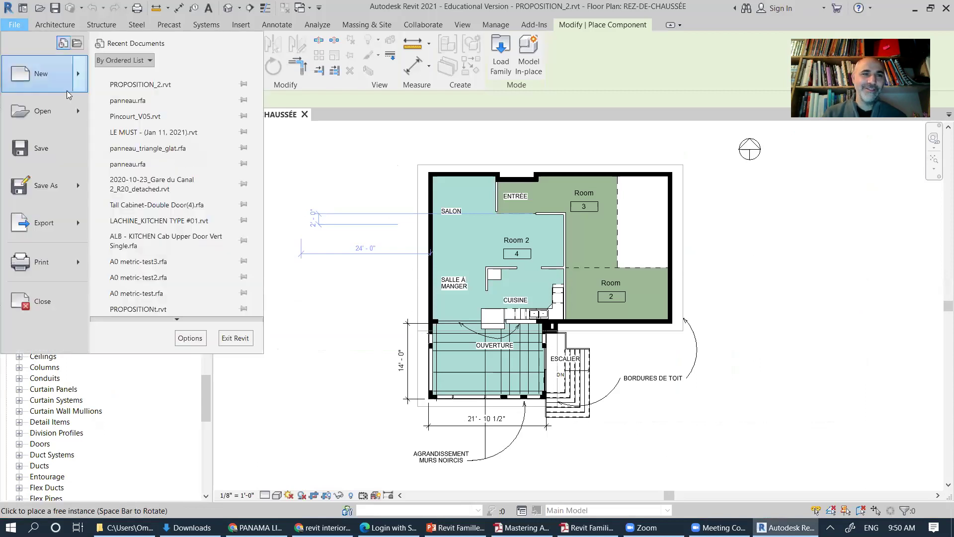
{"action": "mouse_move", "coordinate": [79, 78]}
{"action": "left_click", "coordinate": [163, 108]}
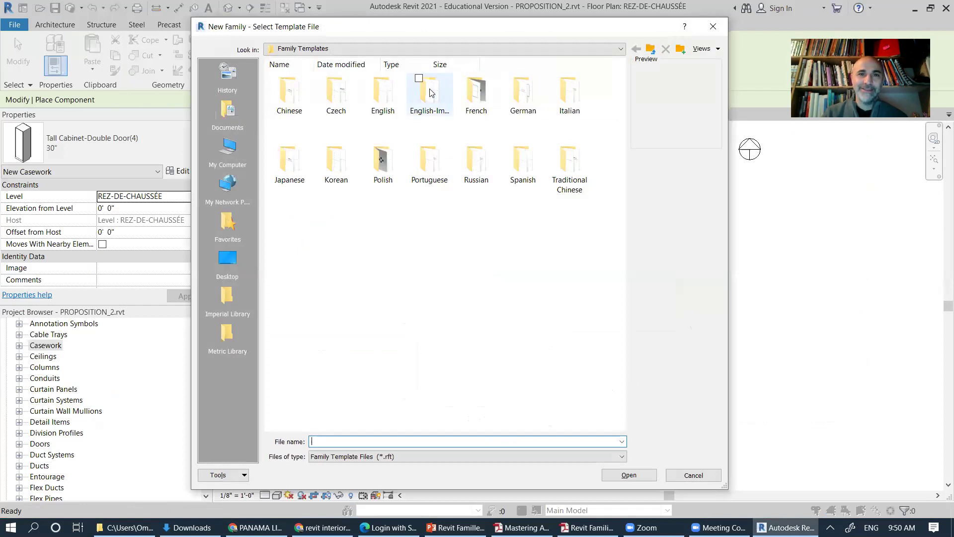
{"action": "double_click", "coordinate": [426, 96]}
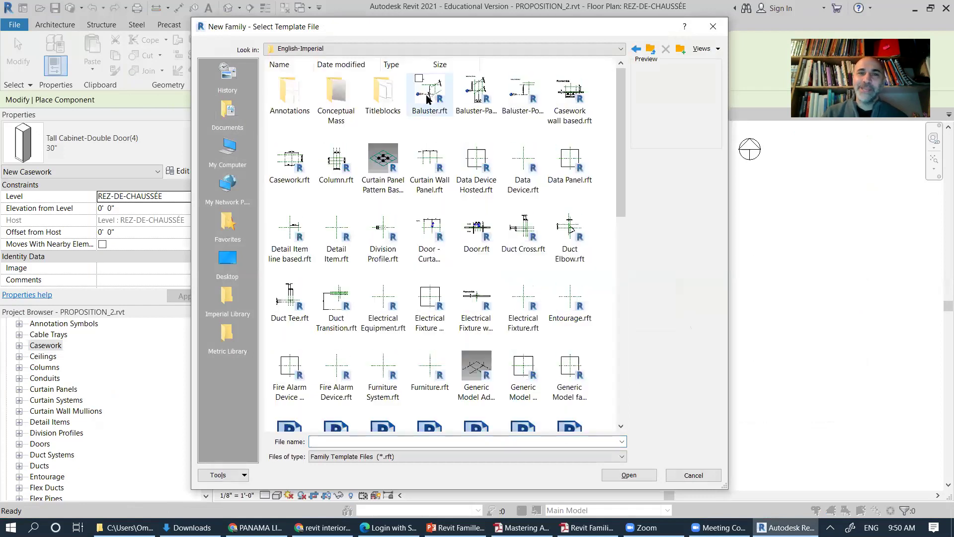
Step: Preview several templates, then open Generic Model.rft as the new family
{"action": "left_click_drag", "start_coordinate": [623, 156], "coordinate": [614, 187]}
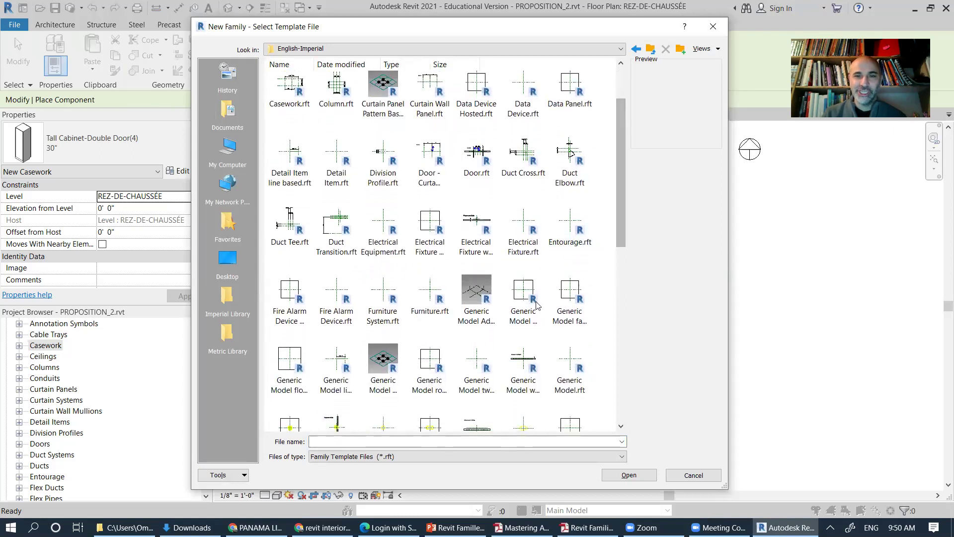
{"action": "left_click", "coordinate": [526, 295]}
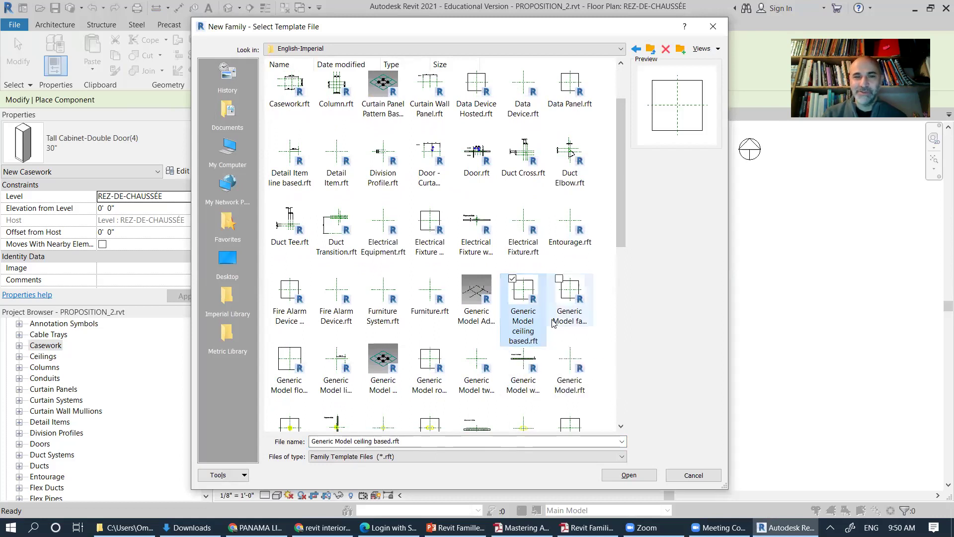
{"action": "left_click", "coordinate": [565, 298]}
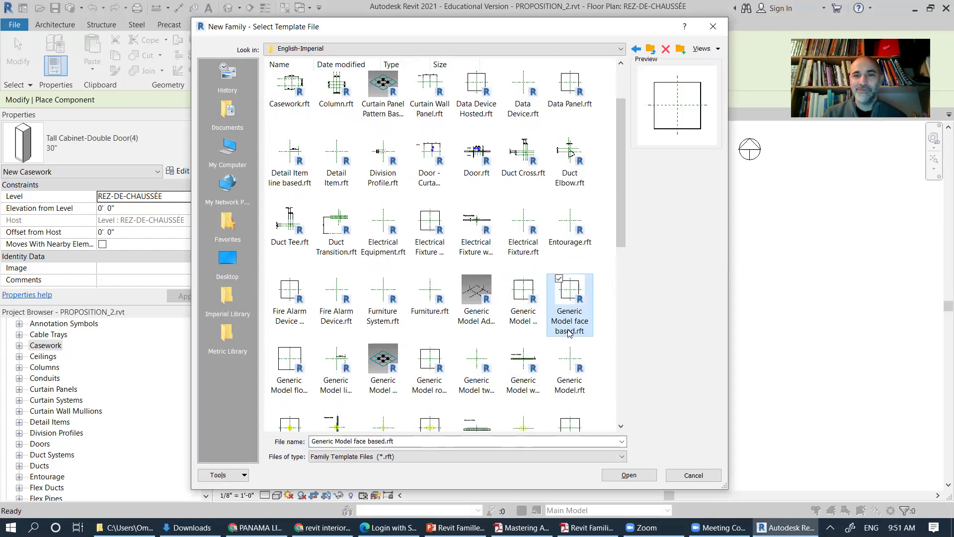
{"action": "left_click", "coordinate": [293, 362]}
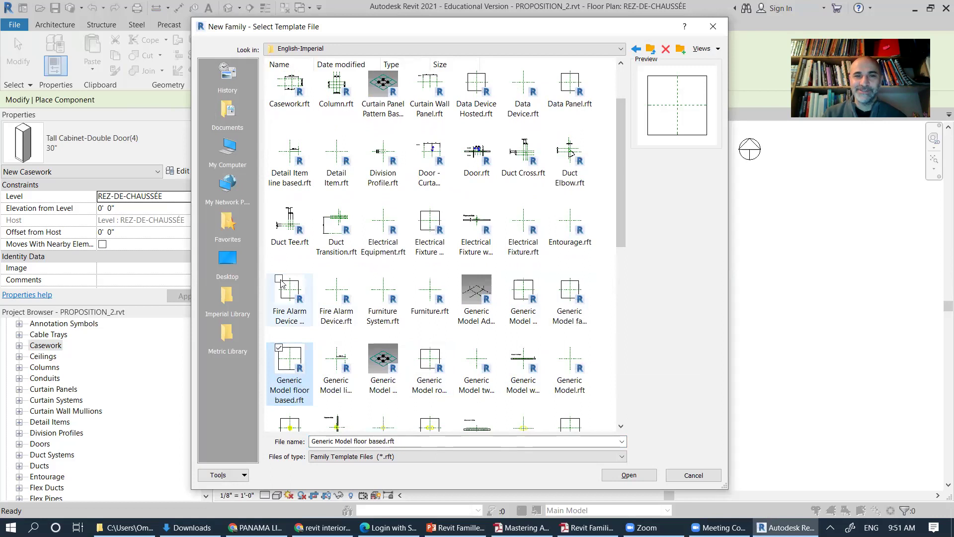
{"action": "left_click", "coordinate": [336, 154]}
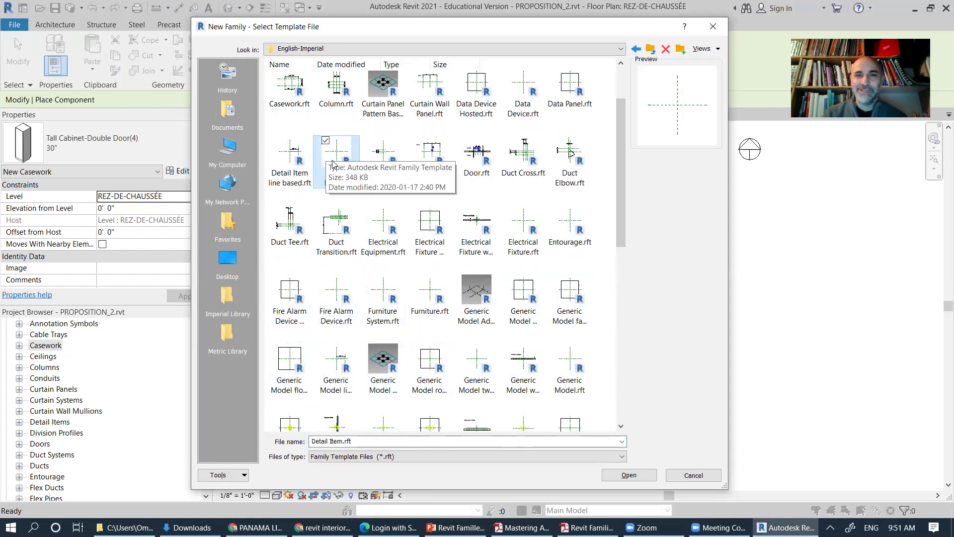
{"action": "scroll", "coordinate": [621, 140], "scroll_direction": "up", "scroll_amount": 2}
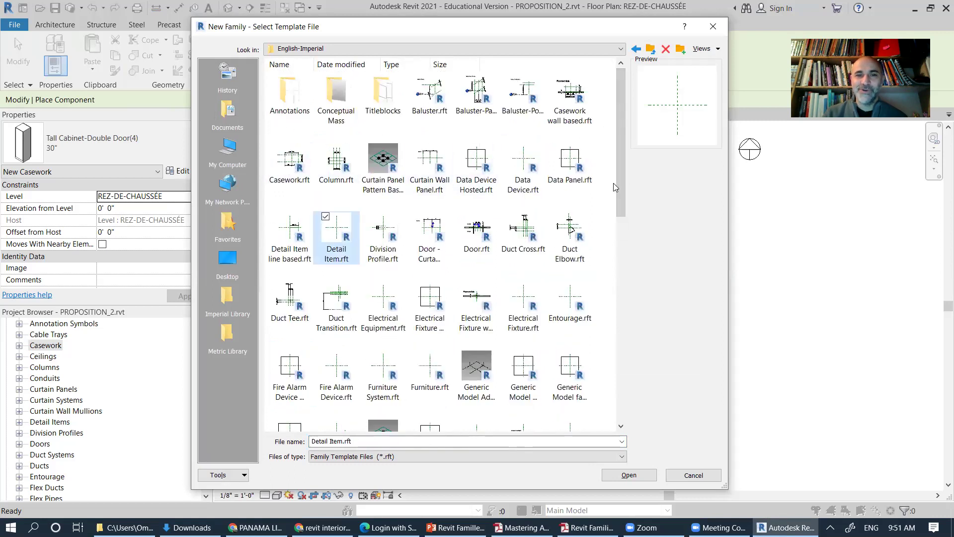
{"action": "left_click_drag", "start_coordinate": [621, 182], "coordinate": [621, 198]}
{"action": "scroll", "coordinate": [620, 224], "scroll_direction": "down", "scroll_amount": 1}
{"action": "left_click", "coordinate": [571, 198]}
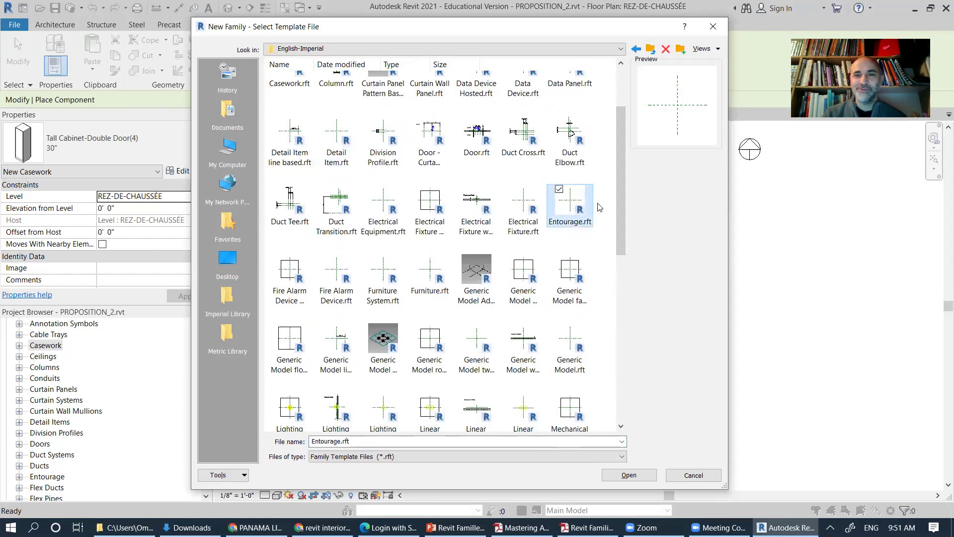
{"action": "left_click_drag", "start_coordinate": [620, 200], "coordinate": [619, 230]}
{"action": "left_click", "coordinate": [569, 251]}
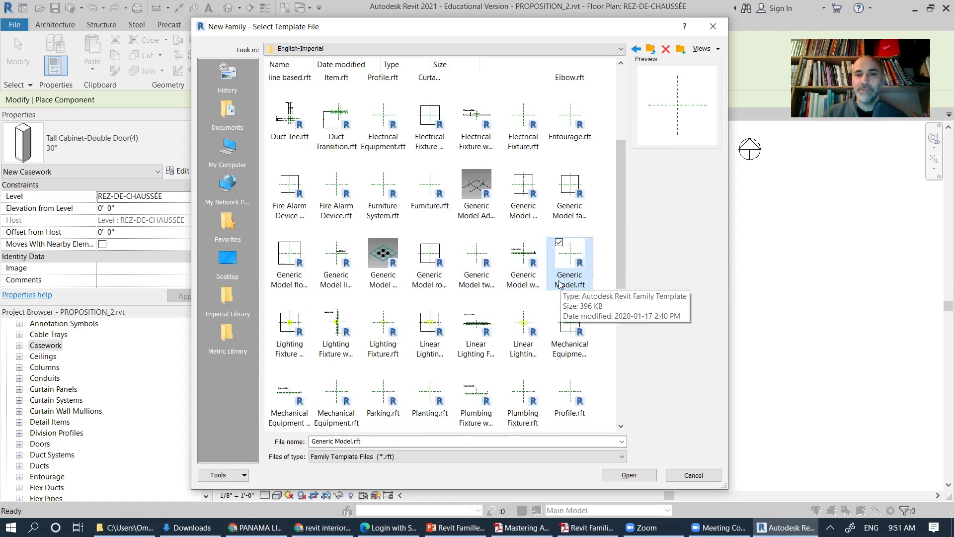
{"action": "left_click", "coordinate": [636, 476]}
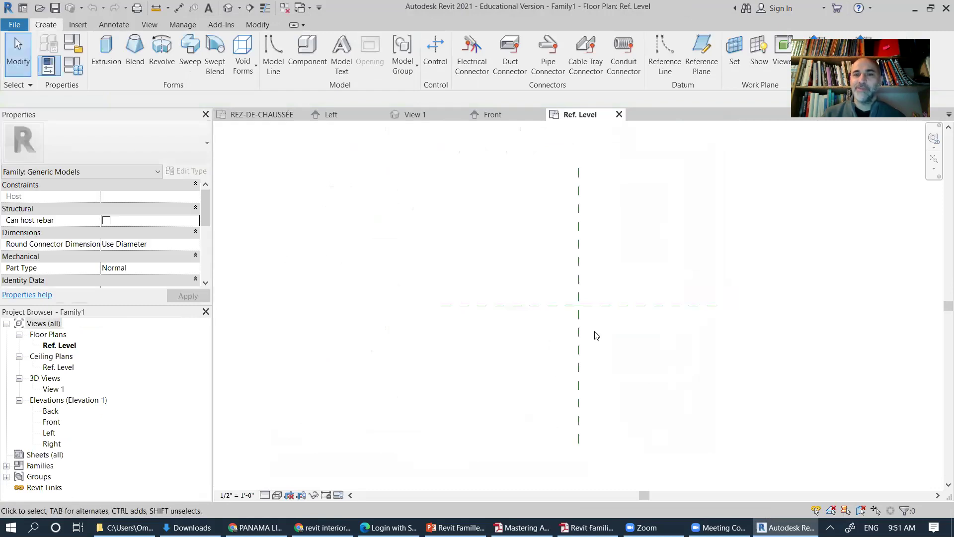
Step: Zoom and pan the new family's Ref. Level plan, then switch back to PowerPoint
{"action": "scroll", "coordinate": [581, 310], "scroll_direction": "up", "scroll_amount": 2}
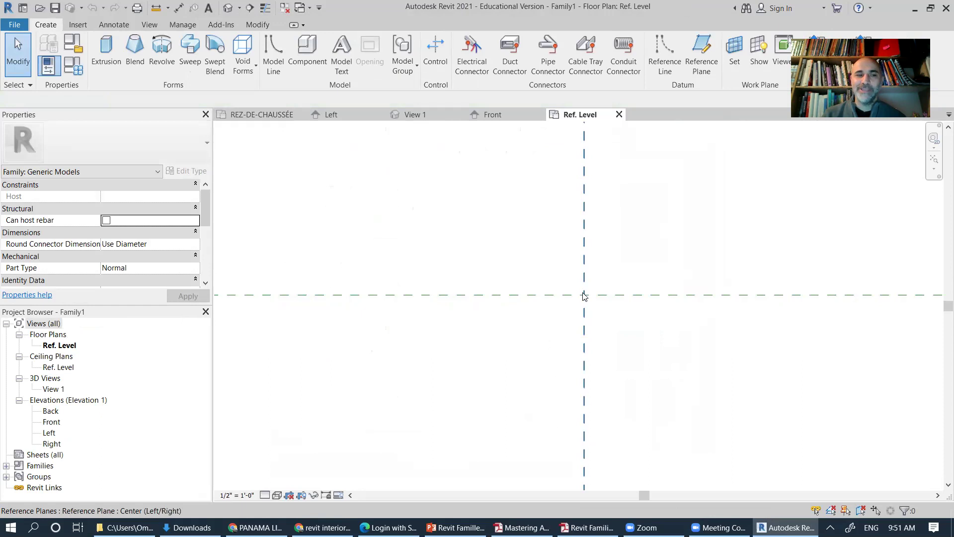
{"action": "scroll", "coordinate": [584, 296], "scroll_direction": "down", "scroll_amount": 4}
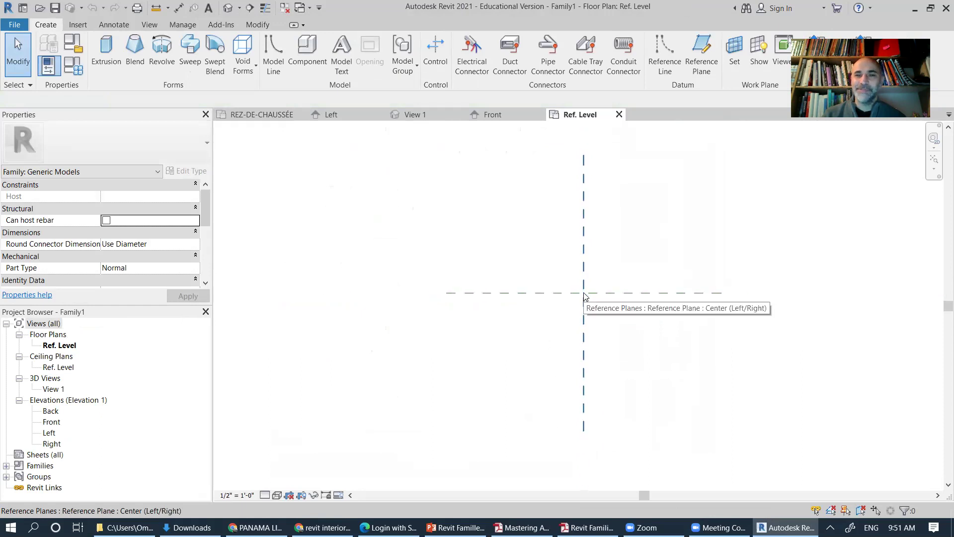
{"action": "middle_click_drag", "start_coordinate": [584, 297], "coordinate": [568, 313]}
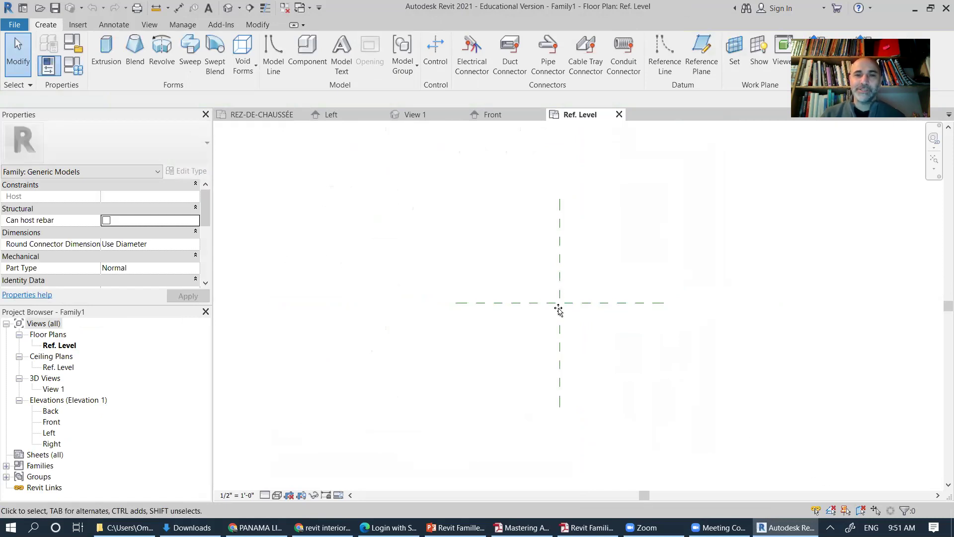
{"action": "key", "text": "alt+Tab"}
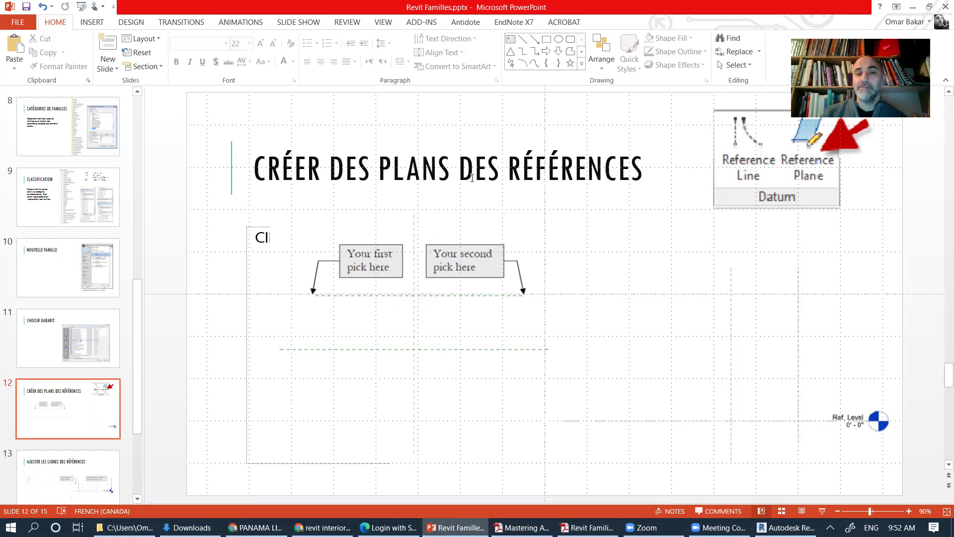
Step: Show slide 13, 'Ajuster les lignes des références', with its reference-plane callouts
{"action": "left_click", "coordinate": [87, 480]}
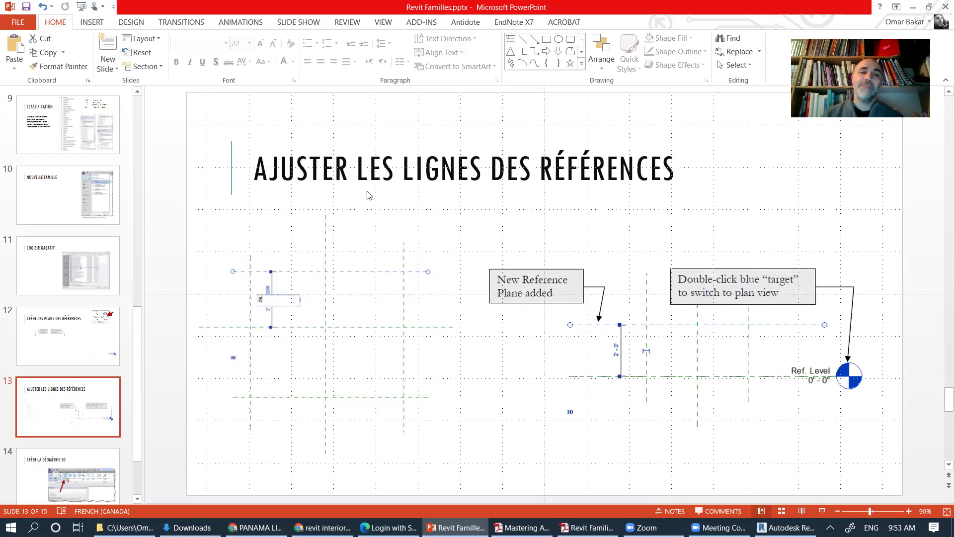
Step: Add a text box under slide 13's title reading "La ligne de dimension doit commencer de la ligne primaire et aller vers la ligne secondaire"
{"action": "left_click", "coordinate": [282, 218]}
{"action": "left_click", "coordinate": [504, 217]}
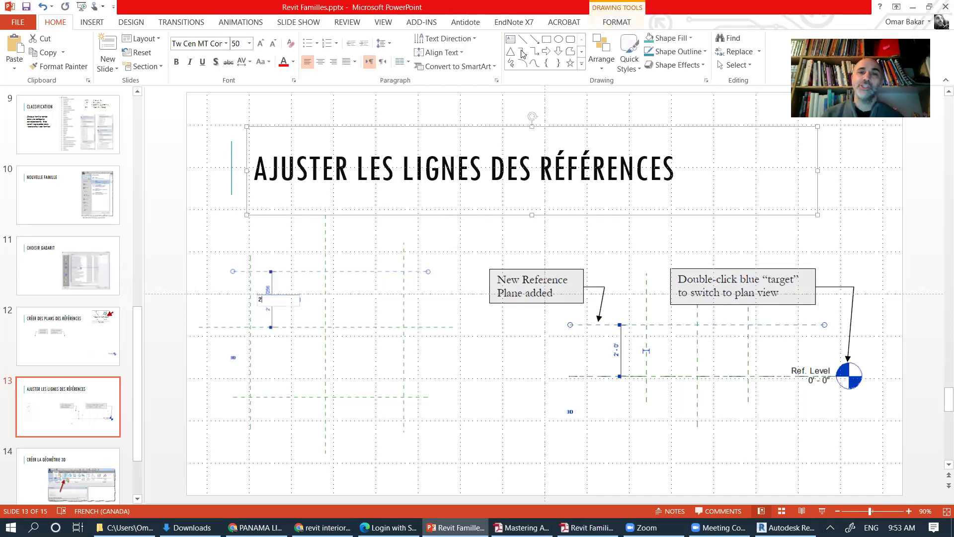
{"action": "left_click", "coordinate": [510, 39]}
{"action": "left_click_drag", "start_coordinate": [262, 219], "coordinate": [828, 246]}
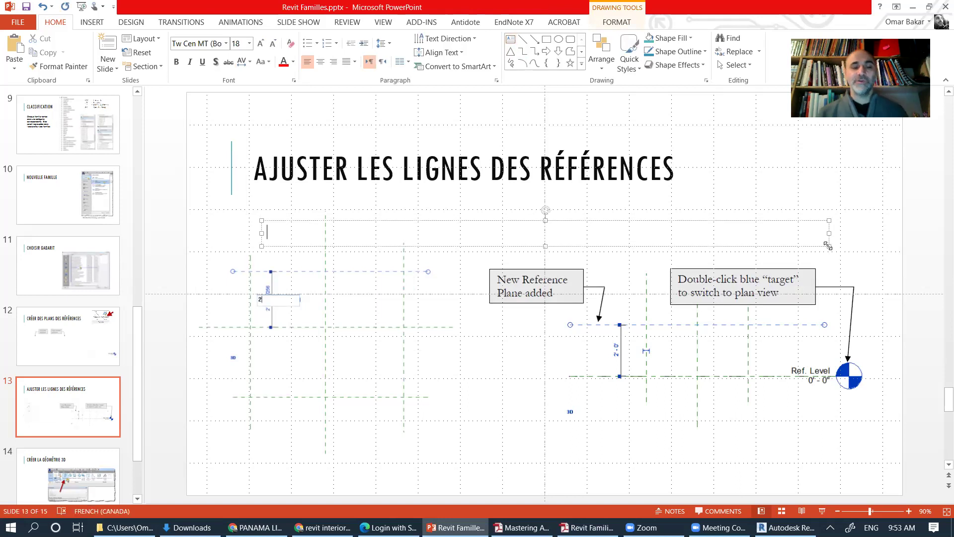
{"action": "type", "text": "La ligne de dimension"}
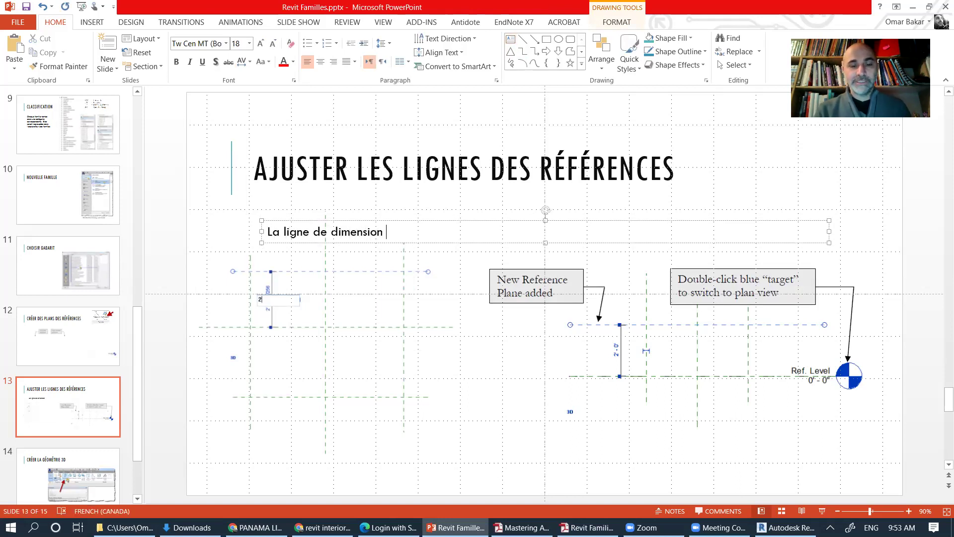
{"action": "type", "text": " doit commencer de la ligne"}
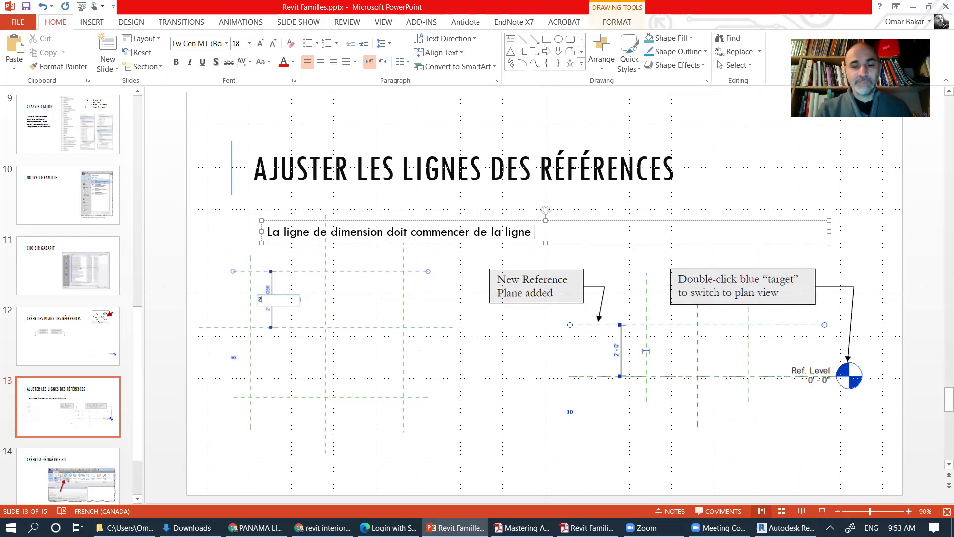
{"action": "type", "text": " primaire et aller vers la ligne secondaire"}
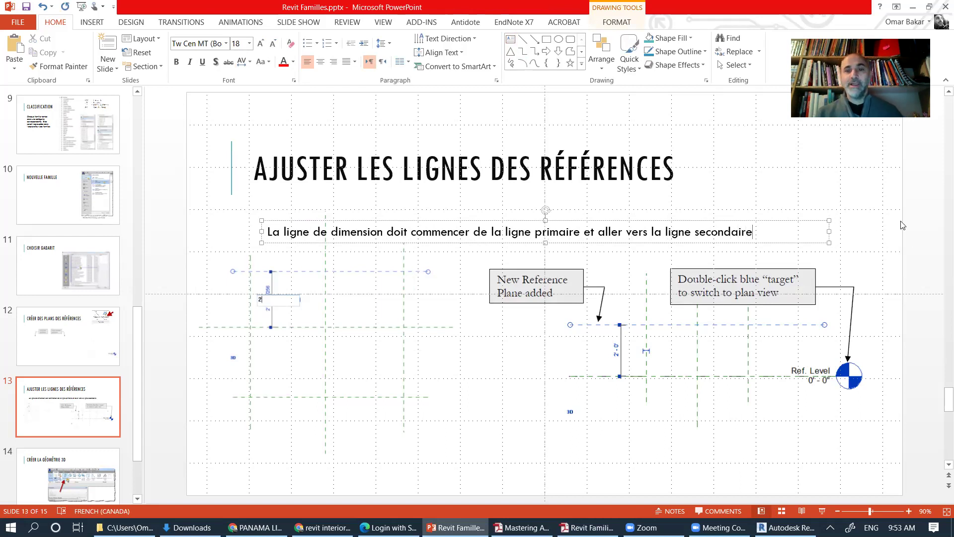
{"action": "left_click", "coordinate": [887, 231]}
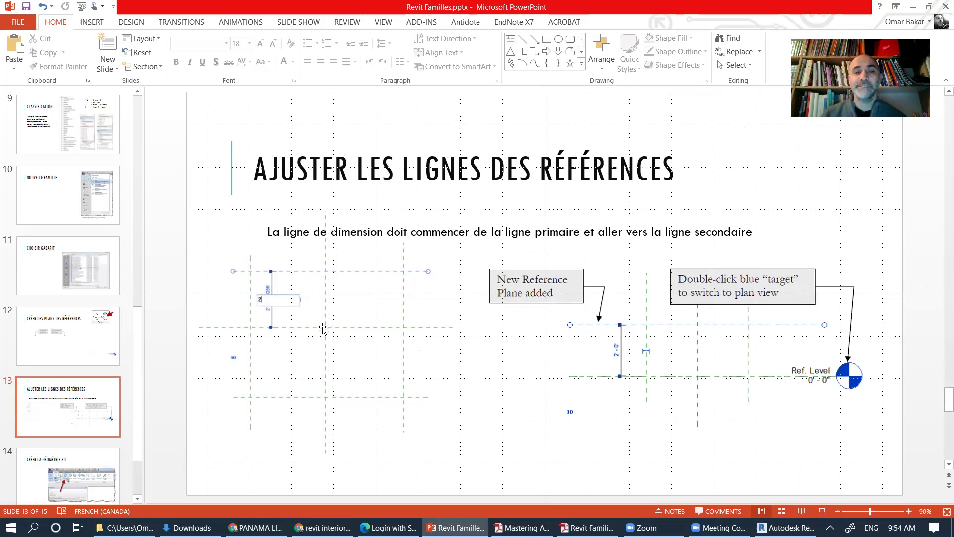
{"action": "scroll", "coordinate": [323, 329], "scroll_direction": "up", "scroll_amount": 4}
{"action": "scroll", "coordinate": [343, 330], "scroll_direction": "down", "scroll_amount": 2}
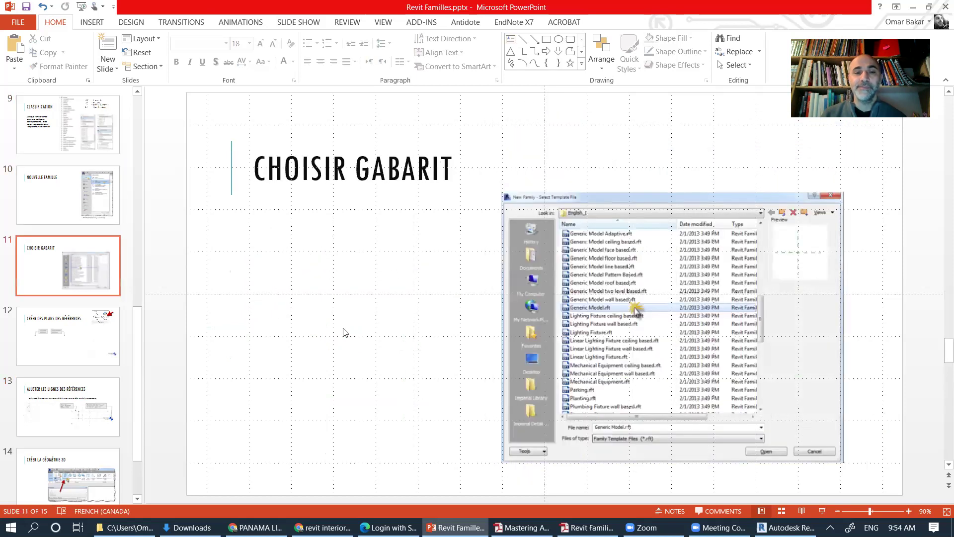
{"action": "scroll", "coordinate": [343, 331], "scroll_direction": "down", "scroll_amount": 2}
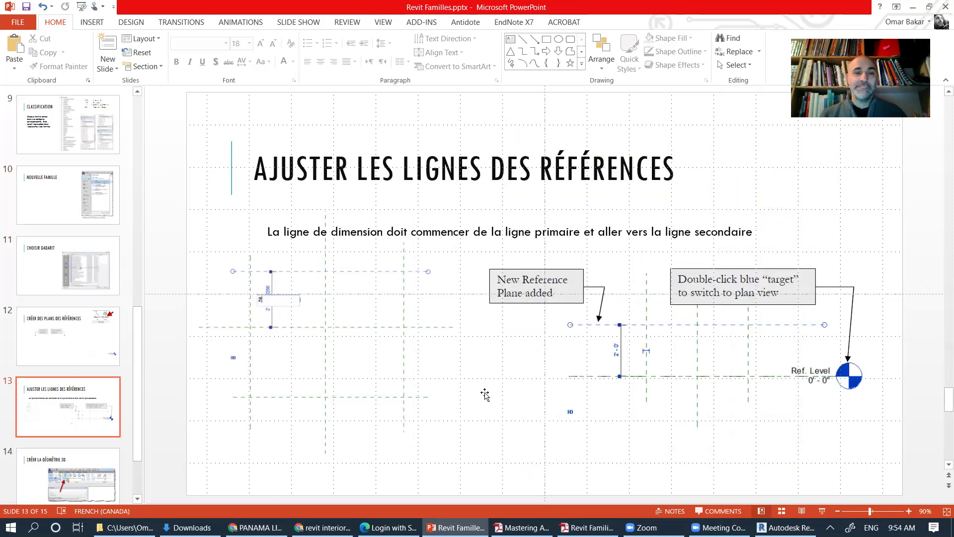
{"action": "scroll", "coordinate": [484, 393], "scroll_direction": "up", "scroll_amount": 10, "text": "ctrl"}
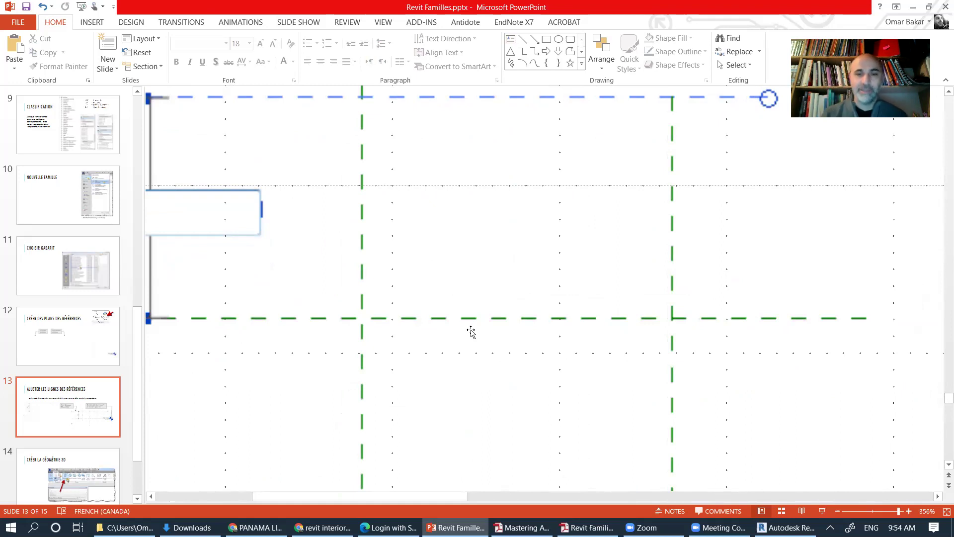
{"action": "scroll", "coordinate": [471, 332], "scroll_direction": "down", "scroll_amount": 8, "text": "ctrl"}
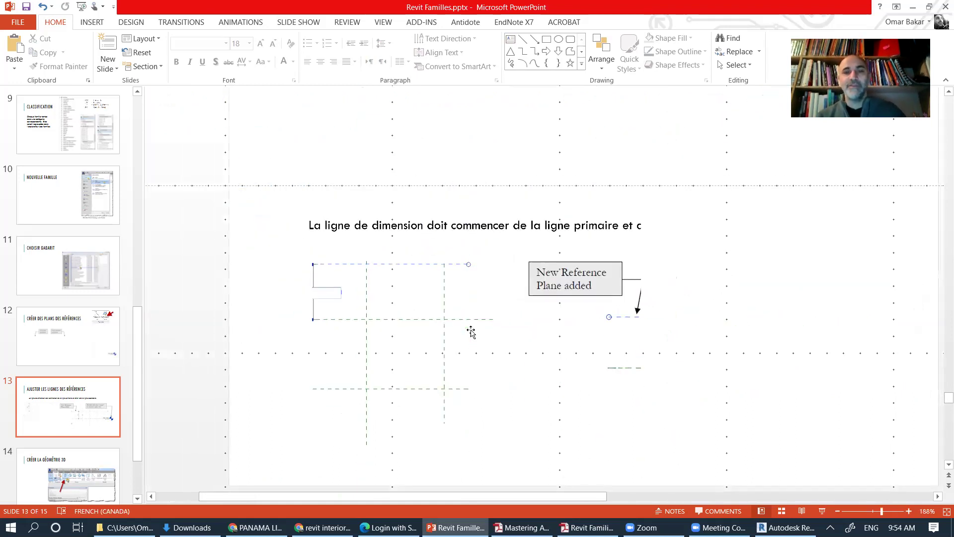
{"action": "scroll", "coordinate": [471, 332], "scroll_direction": "down", "scroll_amount": 5, "text": "ctrl"}
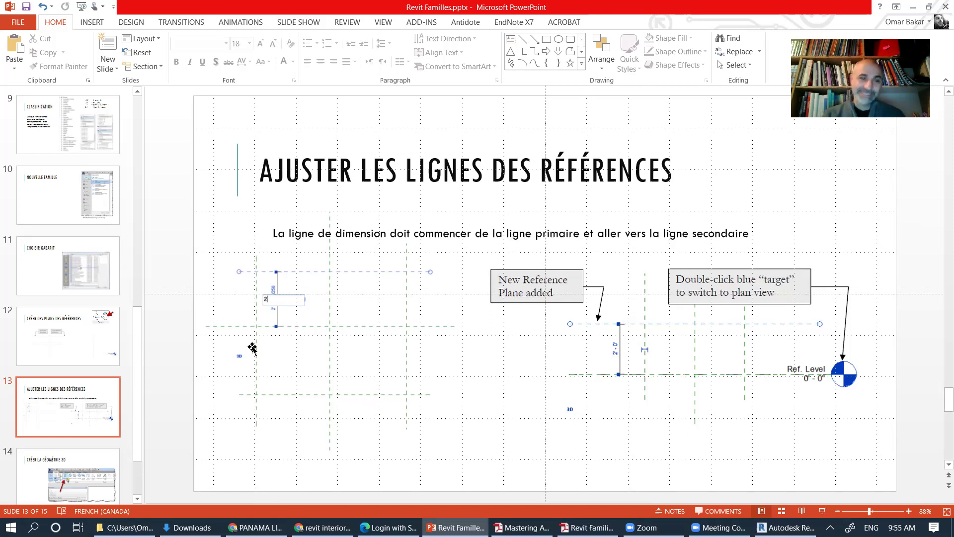
Step: Go to slide 14, "Créer la géométrie 3D", showing the Revit Extrusion tool screenshot
{"action": "scroll", "coordinate": [139, 417], "scroll_direction": "down", "scroll_amount": 2}
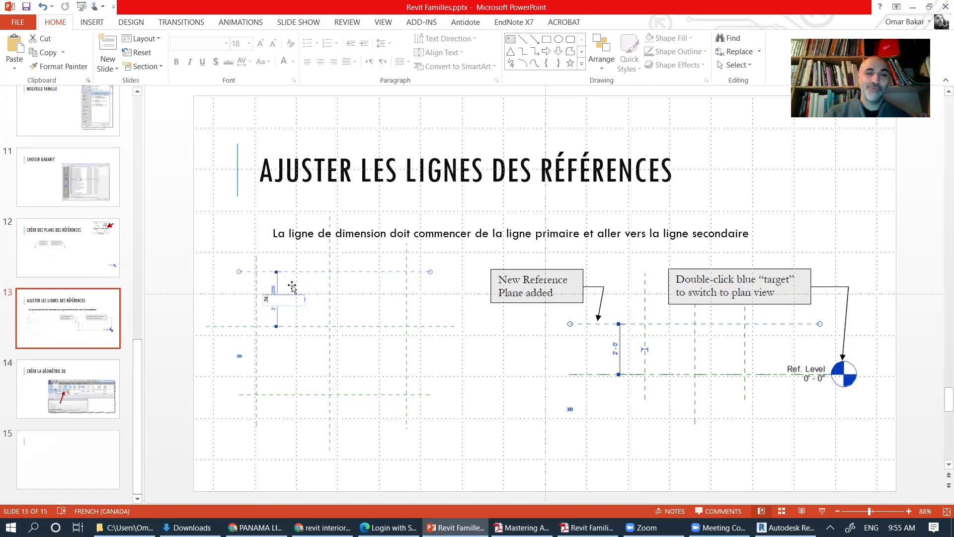
{"action": "left_click", "coordinate": [115, 396]}
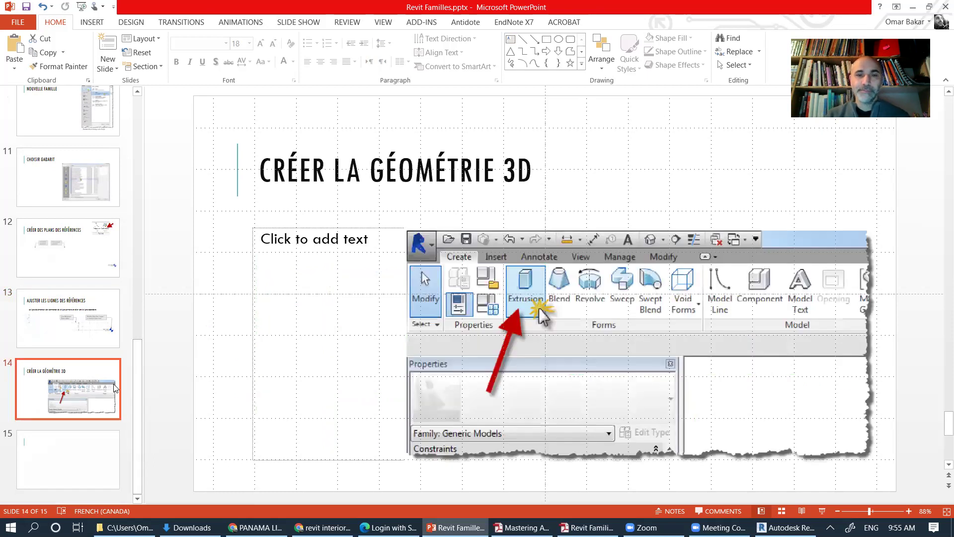
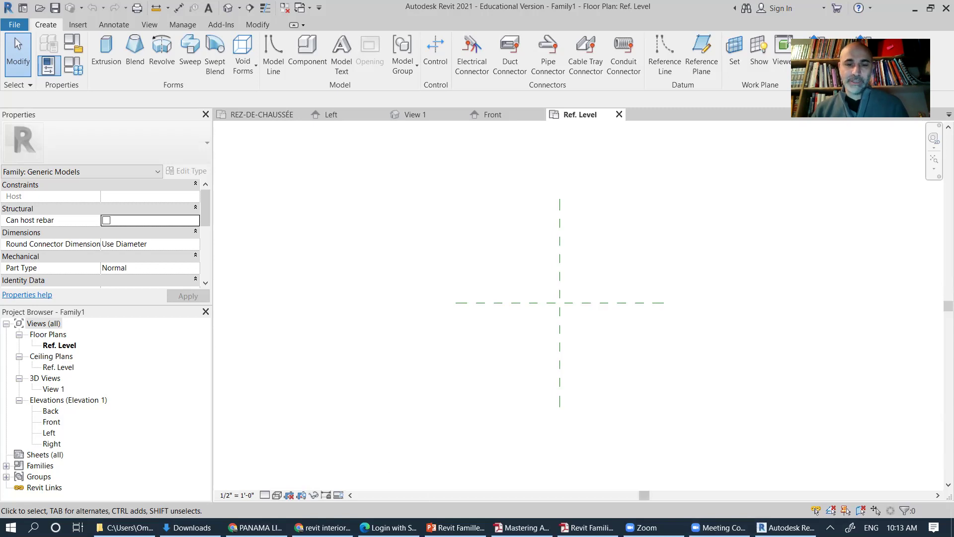
Step: Switch to PowerPoint and display slide 15, the New Family template-selection screenshot
{"action": "key", "text": "alt+Tab"}
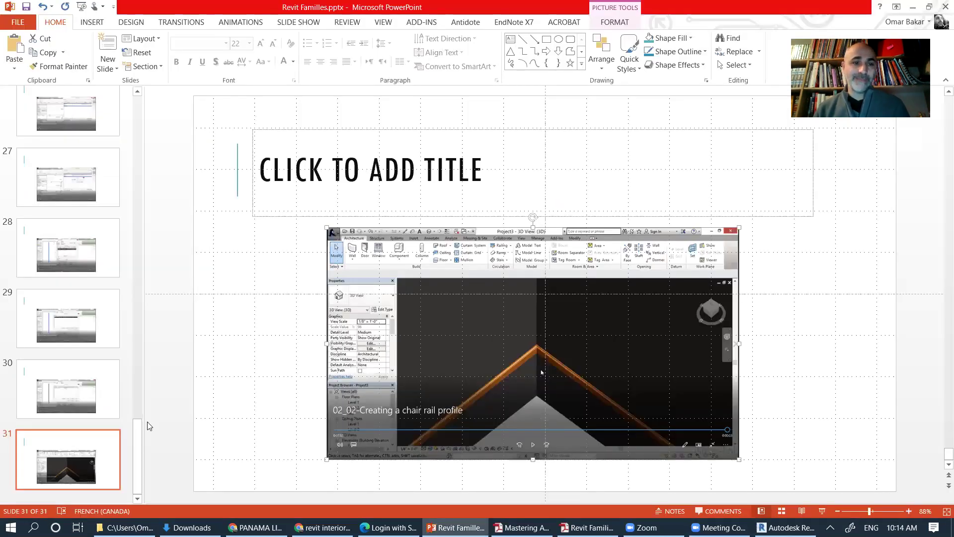
{"action": "scroll", "coordinate": [139, 402], "scroll_direction": "up", "scroll_amount": 10}
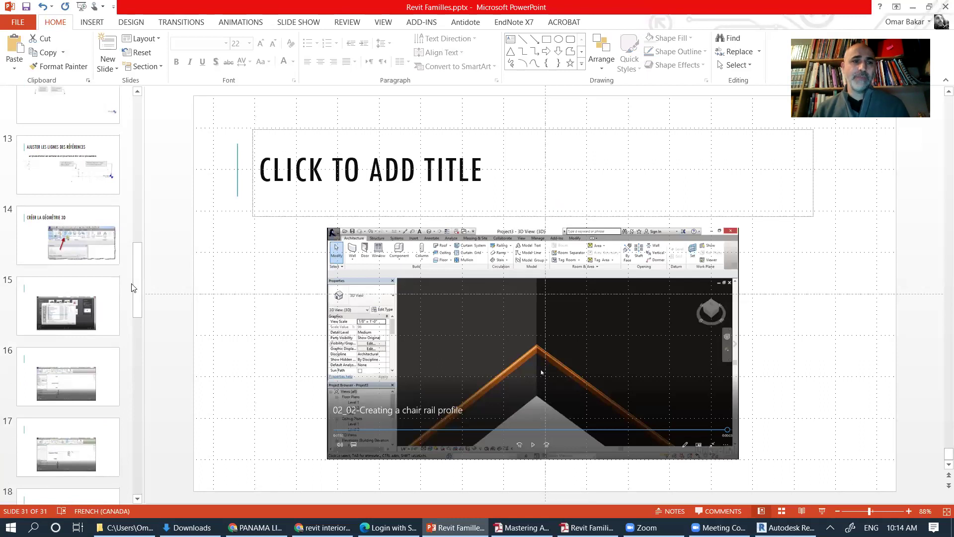
{"action": "left_click", "coordinate": [67, 322]}
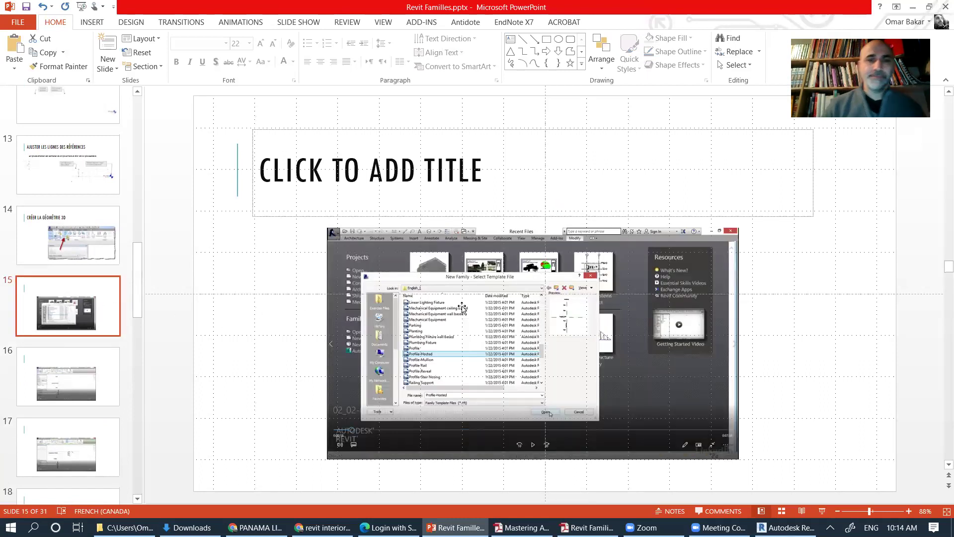
Step: Run slide 15 as a slide show and skip its chair rail video ahead thirty seconds
{"action": "left_click", "coordinate": [821, 511]}
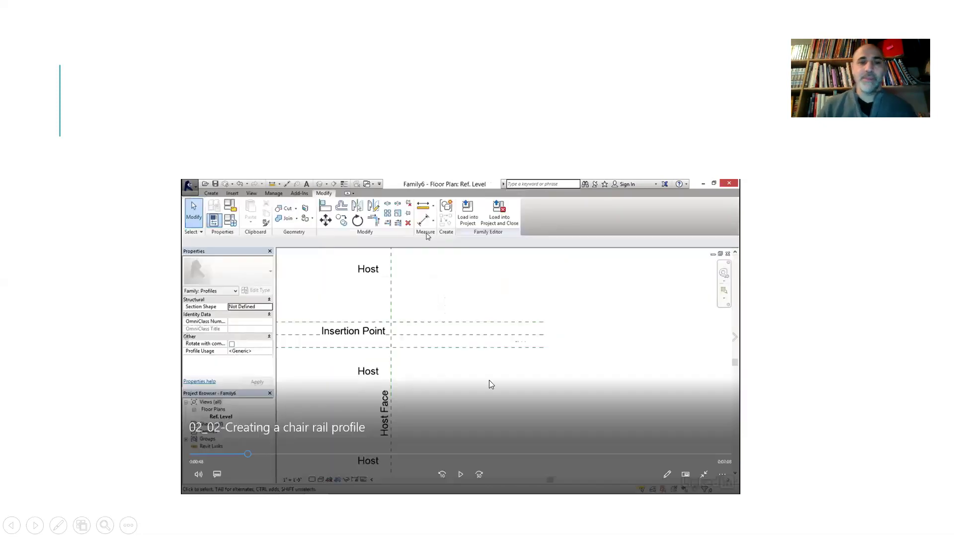
{"action": "key", "text": "Right"}
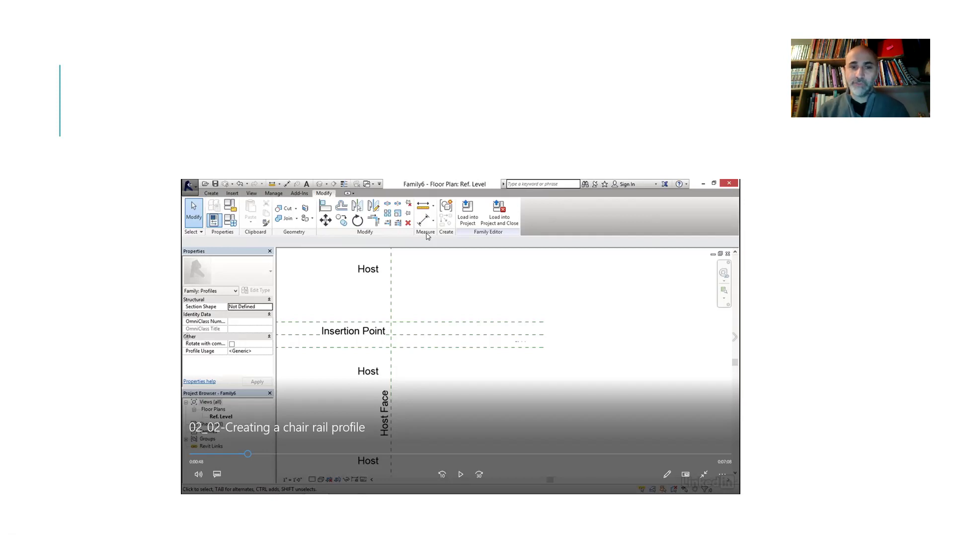
Step: Skip the chair rail video ahead to the dimensioning part, then back slightly
{"action": "key", "text": "Right"}
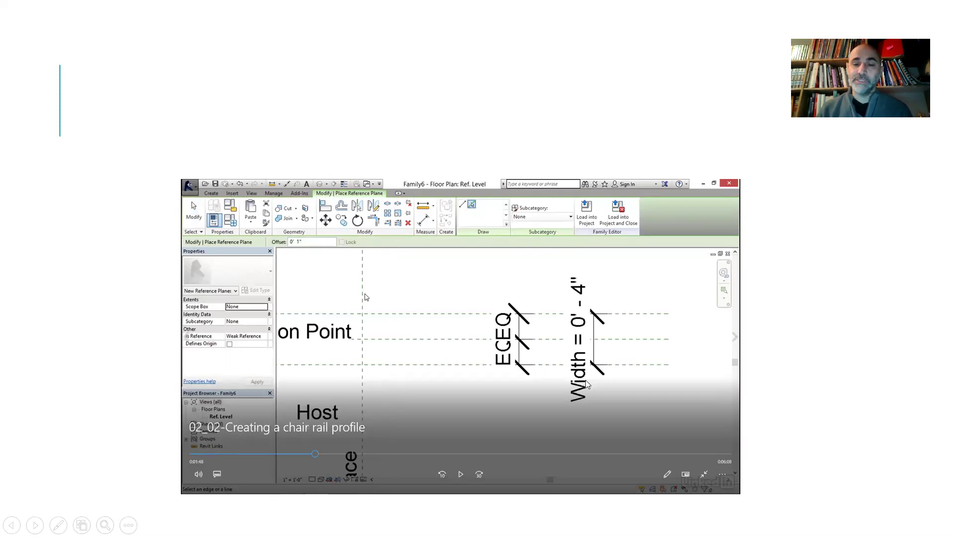
{"action": "key", "text": "Left"}
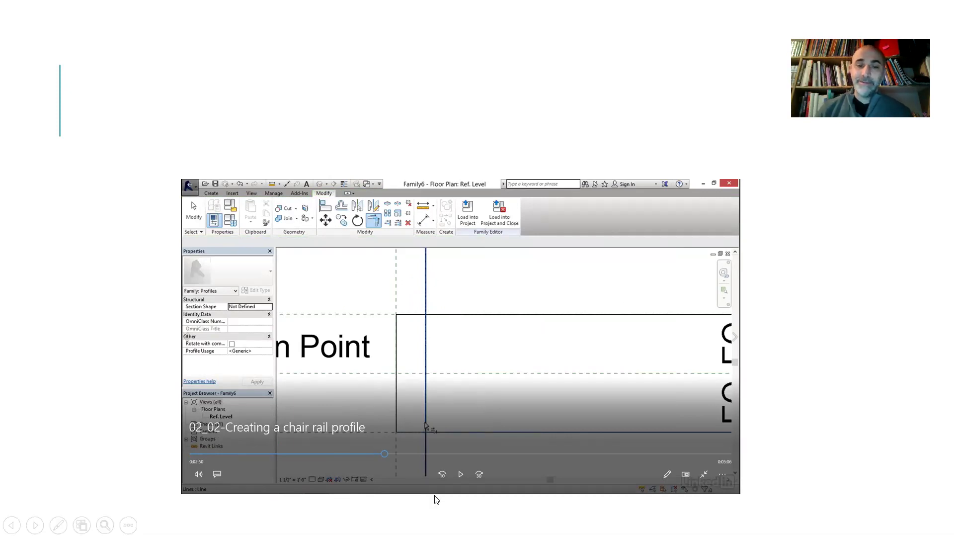
Step: Jump the video to the arc drawing, let it play to the end, then exit the slide show
{"action": "left_click", "coordinate": [422, 455]}
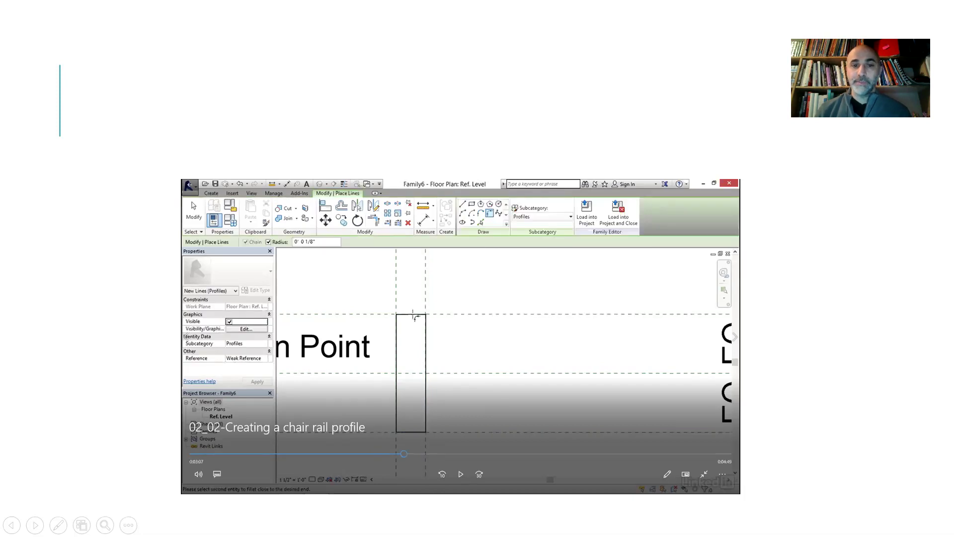
{"action": "left_click", "coordinate": [438, 454]}
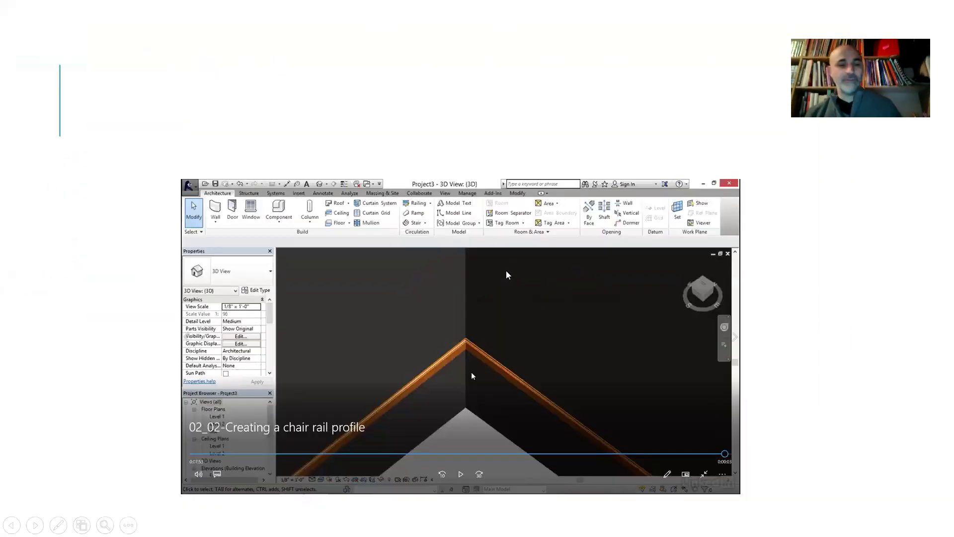
{"action": "key", "text": "Escape"}
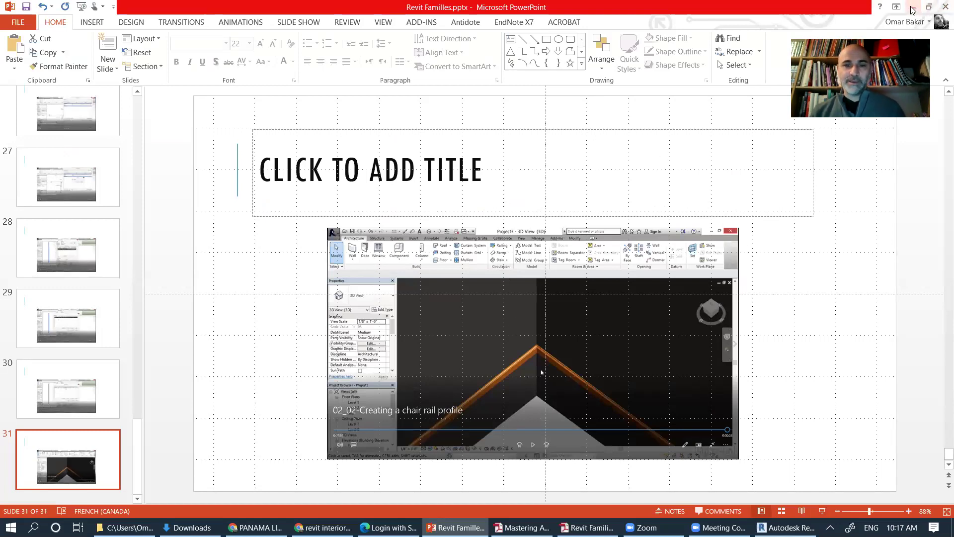
Step: In Revit, close Family1's Ref. Level, Front, inactive and View 1 views
{"action": "key", "text": "alt+Tab"}
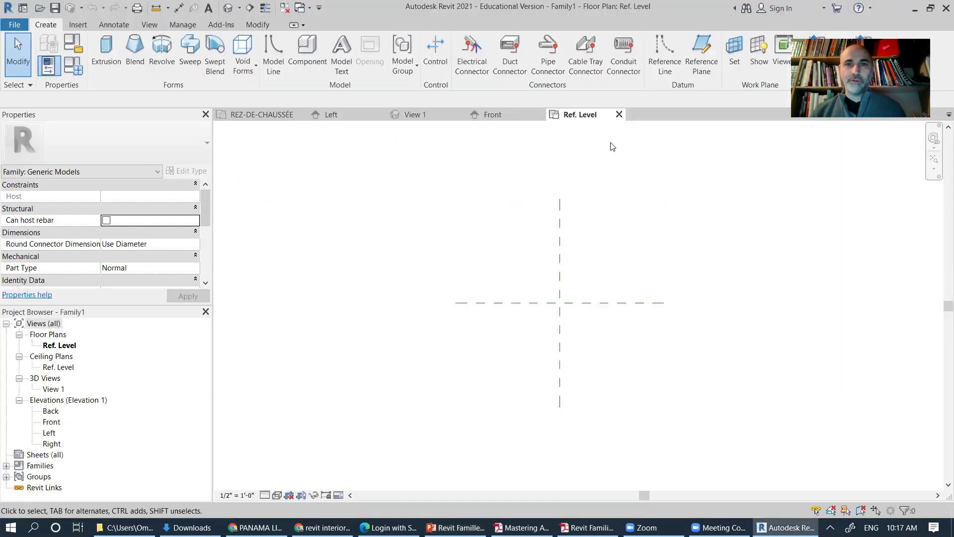
{"action": "left_click", "coordinate": [617, 114]}
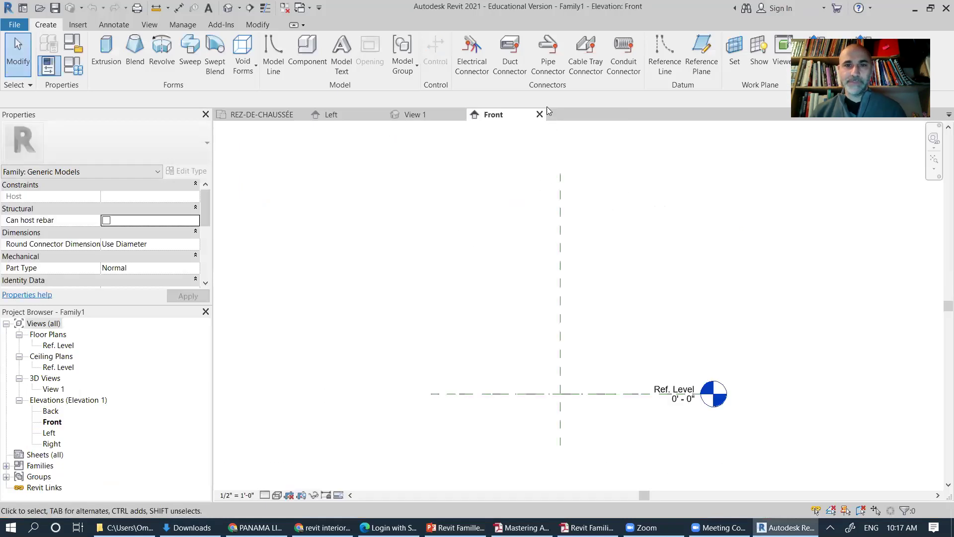
{"action": "left_click", "coordinate": [539, 114]}
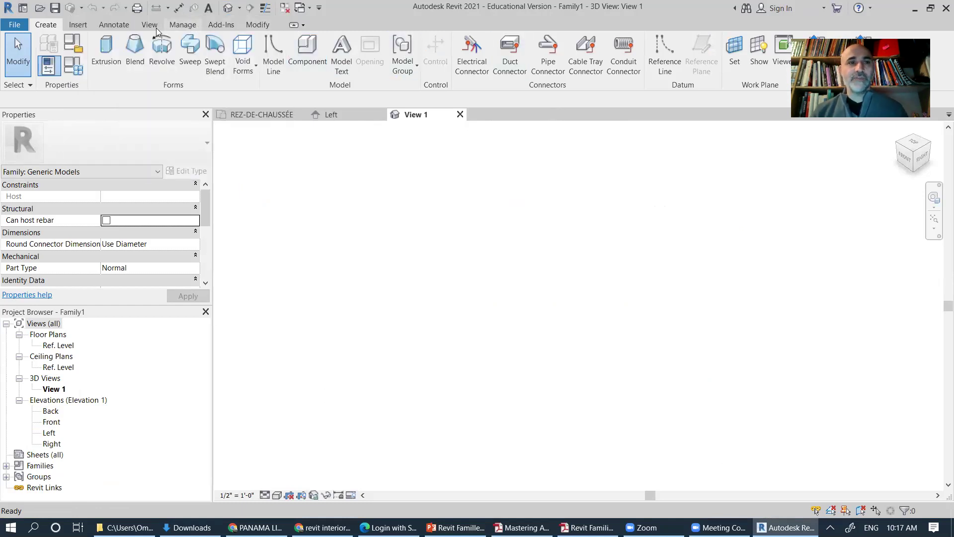
{"action": "scroll", "coordinate": [232, 56], "scroll_direction": "down", "scroll_amount": 3}
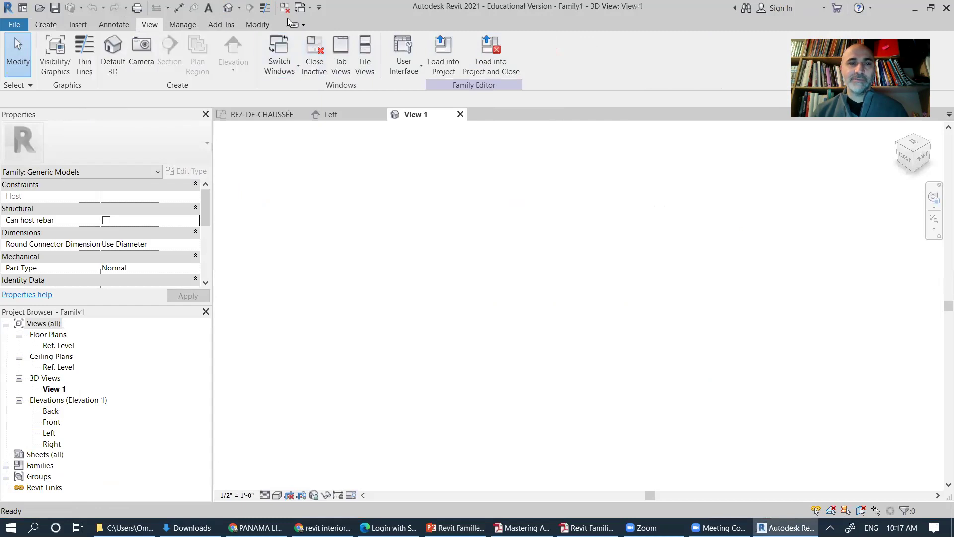
{"action": "left_click", "coordinate": [313, 50]}
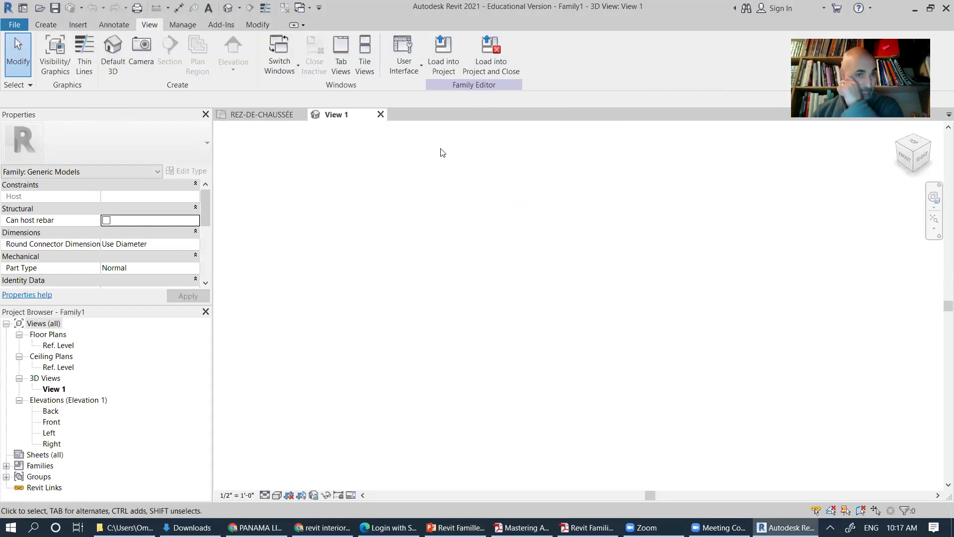
{"action": "left_click", "coordinate": [379, 116]}
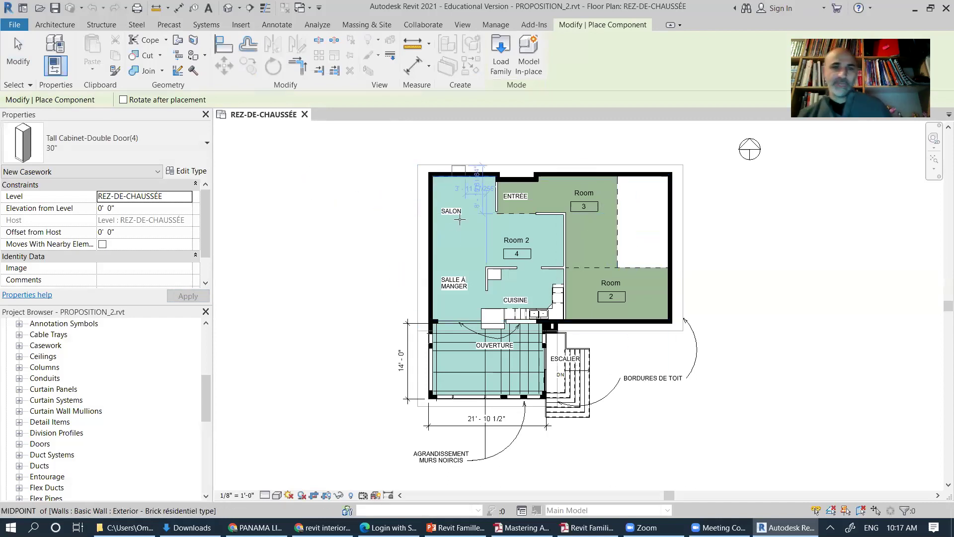
Step: Create a new family from the English-Imperial Profile-Hosted.rft template
{"action": "left_click", "coordinate": [13, 25]}
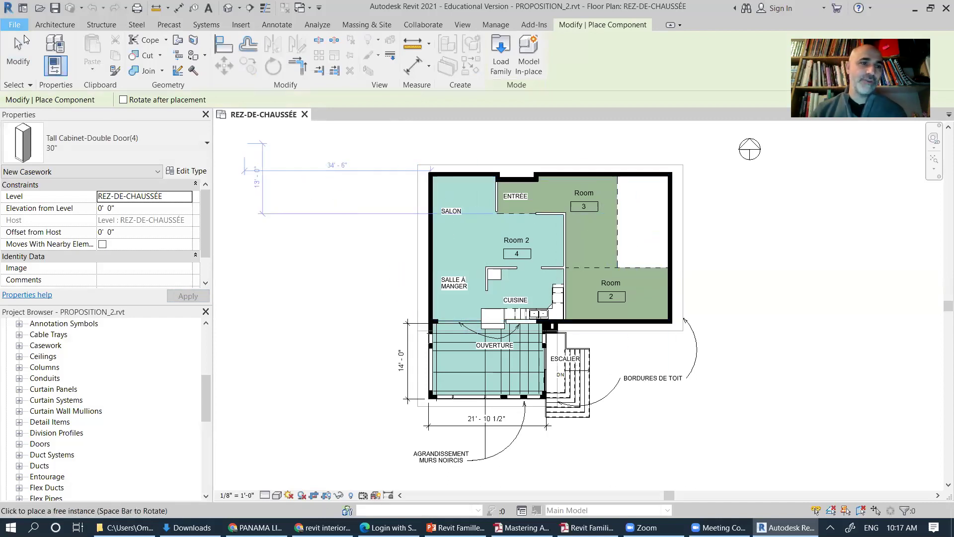
{"action": "mouse_move", "coordinate": [78, 80]}
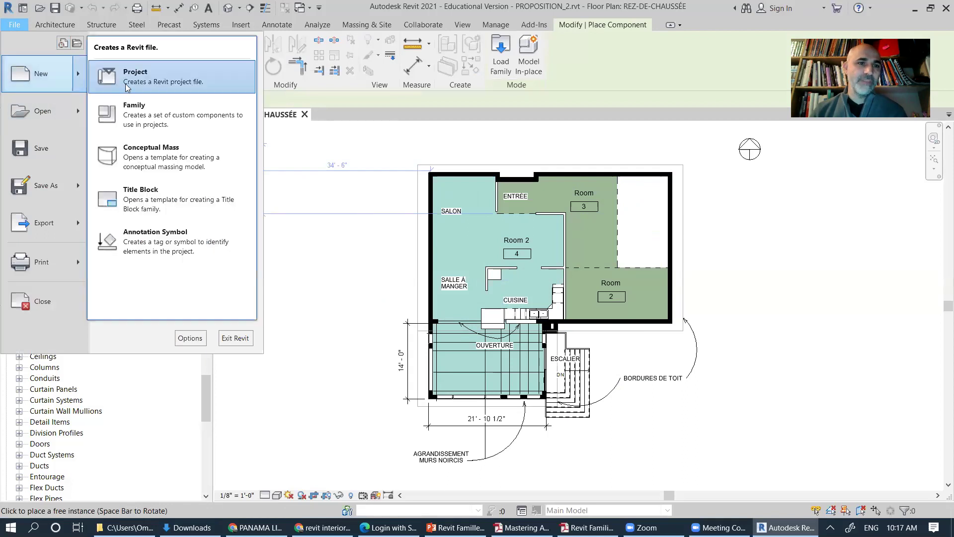
{"action": "left_click", "coordinate": [148, 110]}
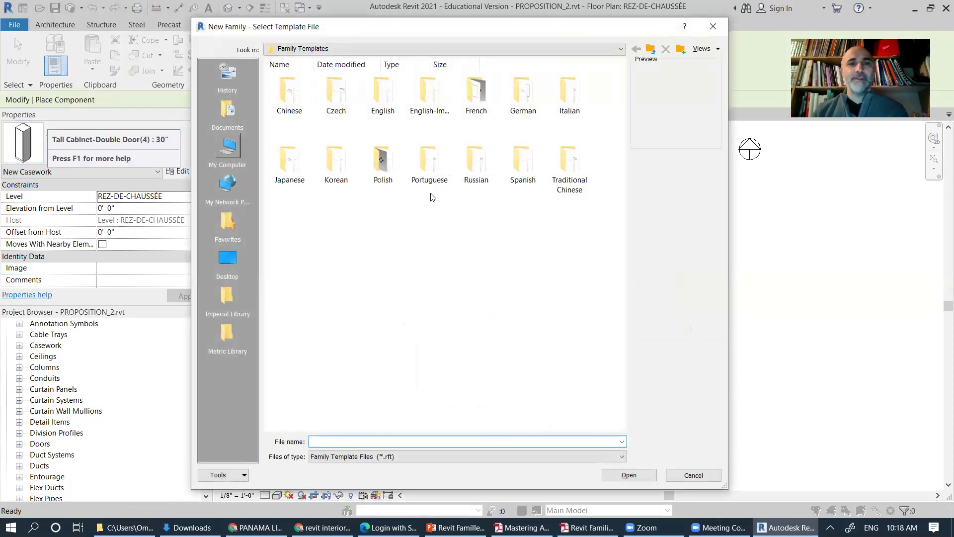
{"action": "double_click", "coordinate": [427, 98]}
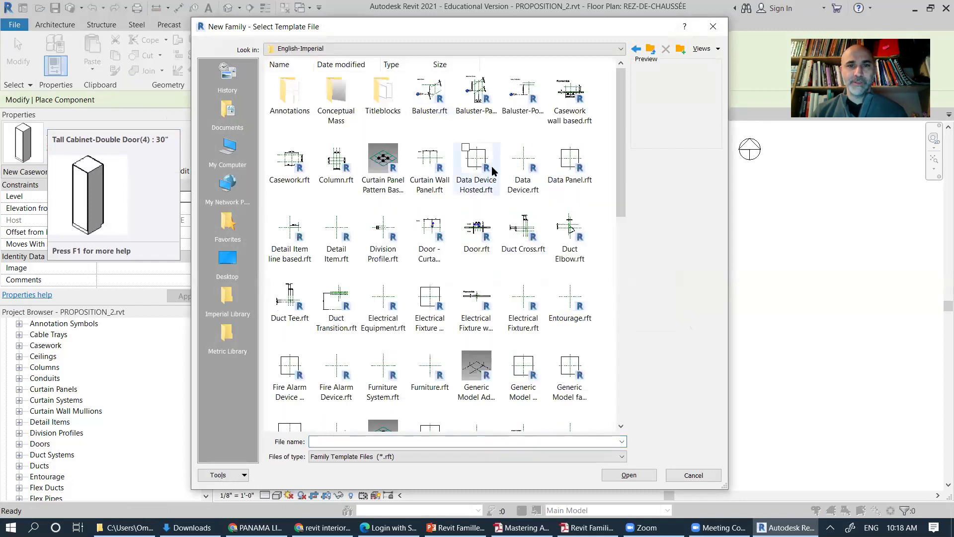
{"action": "left_click_drag", "start_coordinate": [622, 150], "coordinate": [611, 334]}
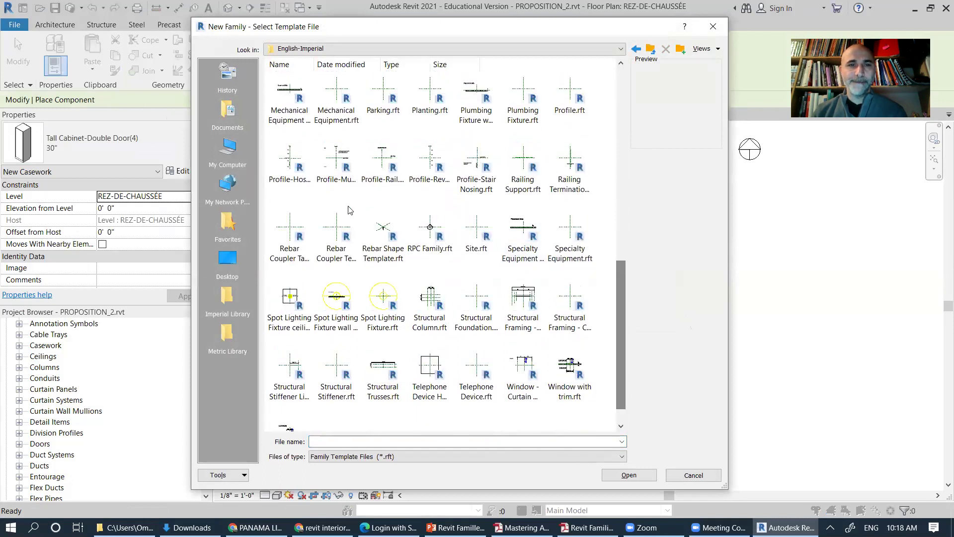
{"action": "left_click", "coordinate": [291, 166]}
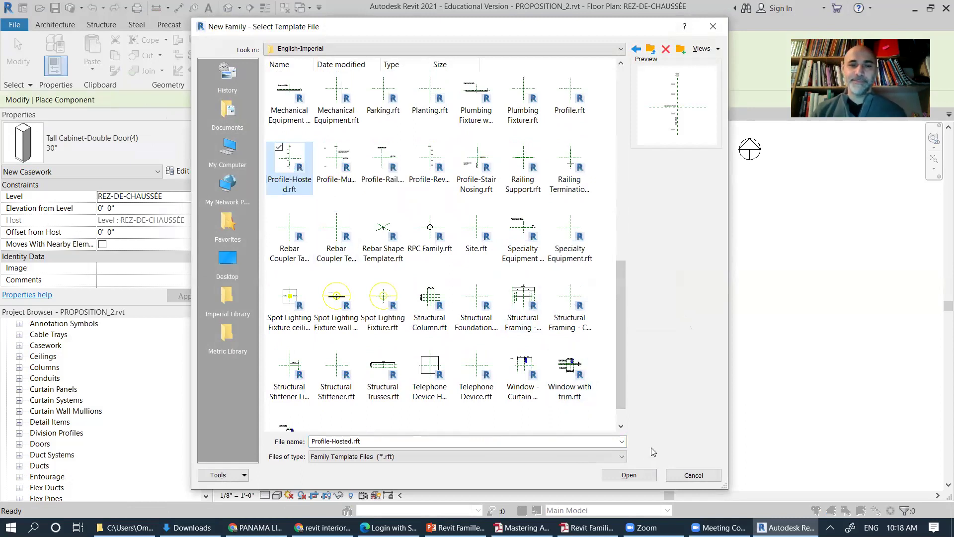
{"action": "left_click", "coordinate": [628, 475]}
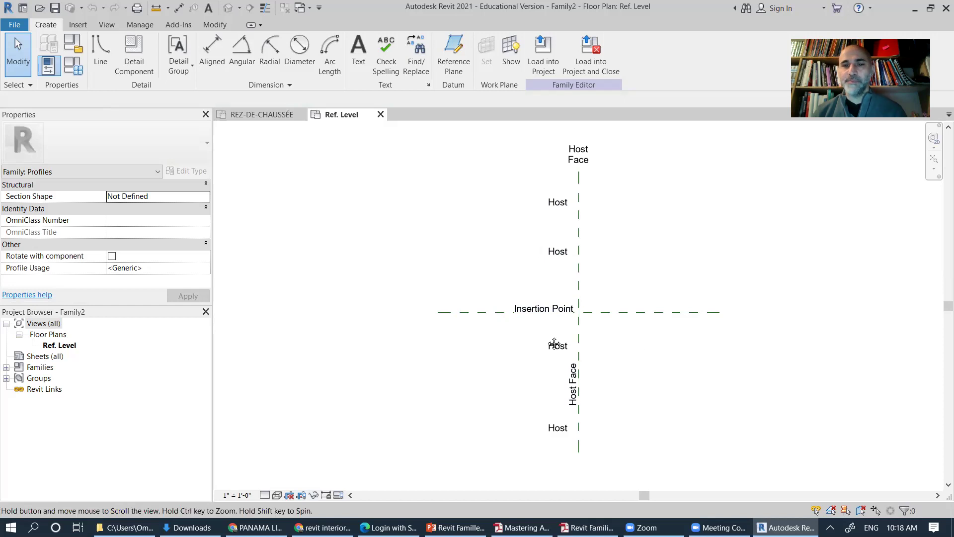
{"action": "scroll", "coordinate": [496, 308], "scroll_direction": "up", "scroll_amount": 2}
{"action": "middle_click_drag", "start_coordinate": [500, 310], "coordinate": [607, 335]}
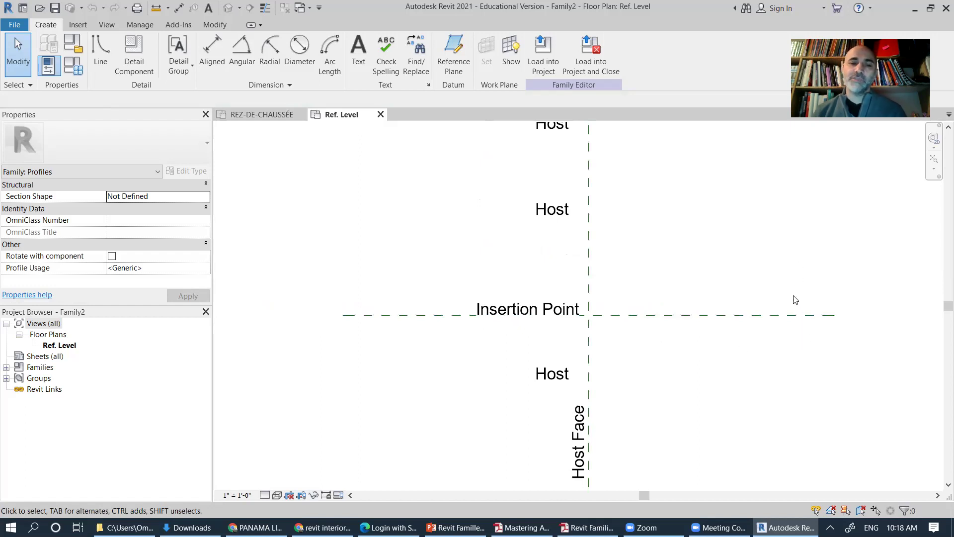
{"action": "middle_click_drag", "start_coordinate": [763, 361], "coordinate": [641, 353]}
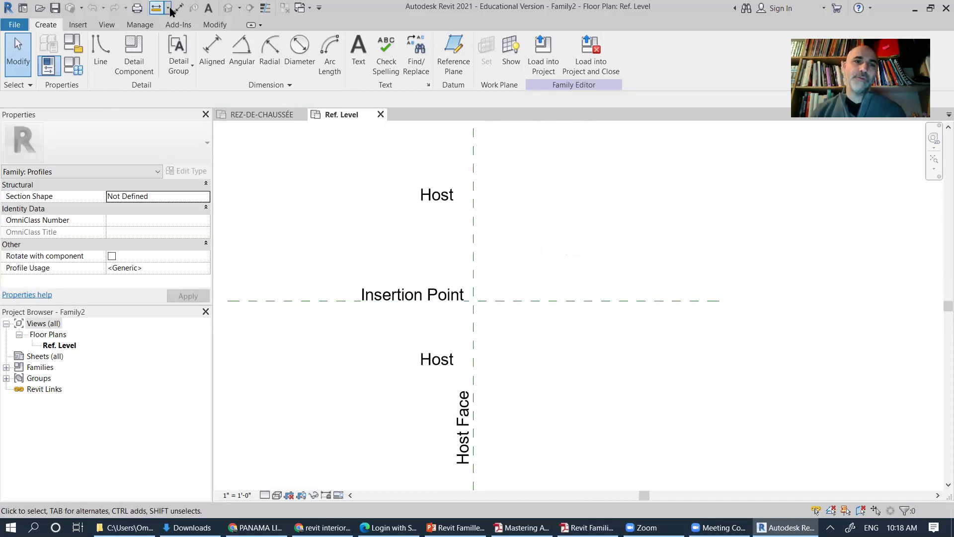
{"action": "left_click", "coordinate": [215, 25]}
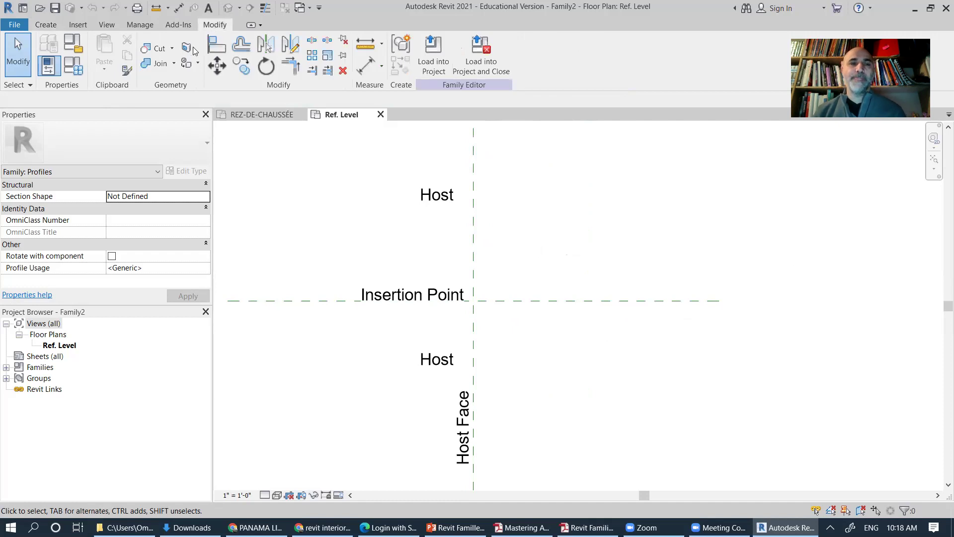
{"action": "left_click", "coordinate": [236, 48]}
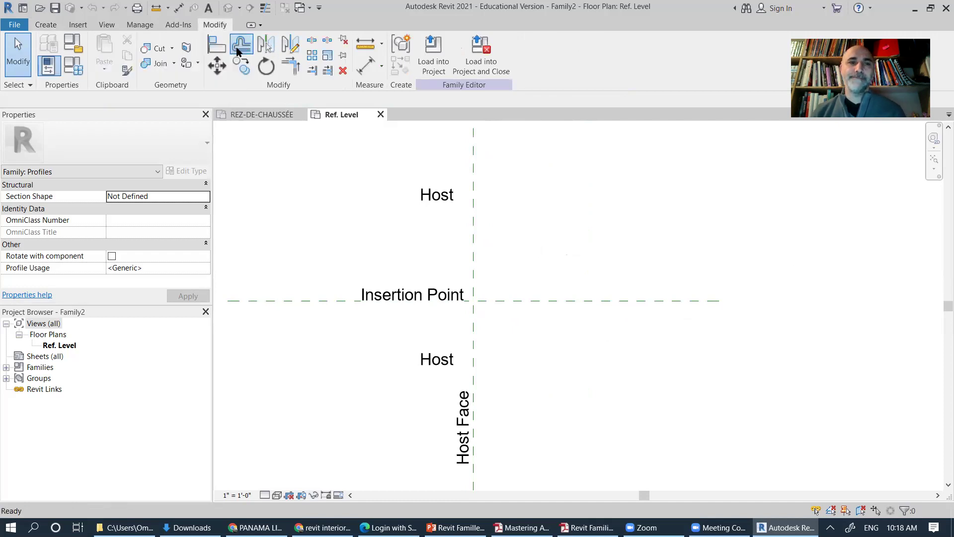
{"action": "left_click", "coordinate": [149, 100]}
{"action": "left_click_drag", "start_coordinate": [150, 100], "coordinate": [115, 104]}
{"action": "type", "text": "2\""}
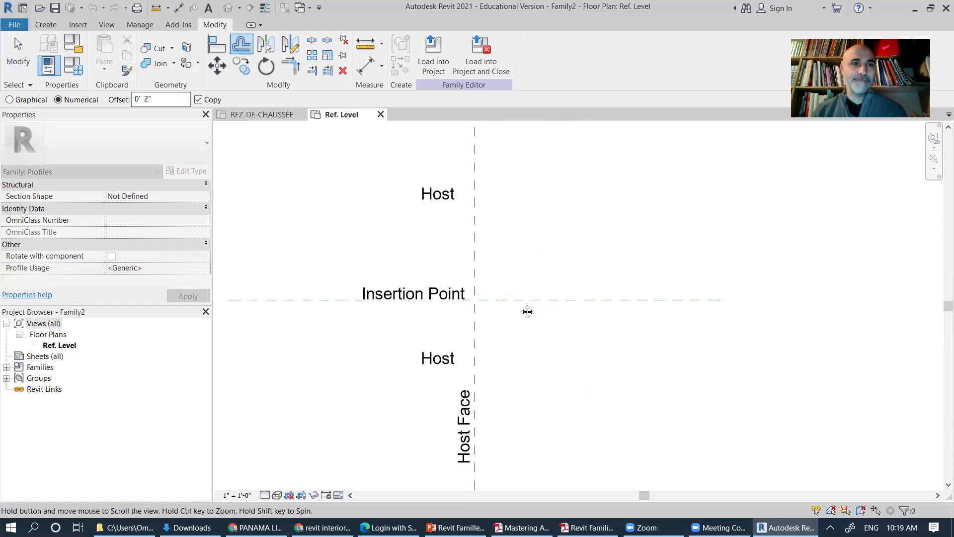
{"action": "scroll", "coordinate": [490, 311], "scroll_direction": "up", "scroll_amount": 2}
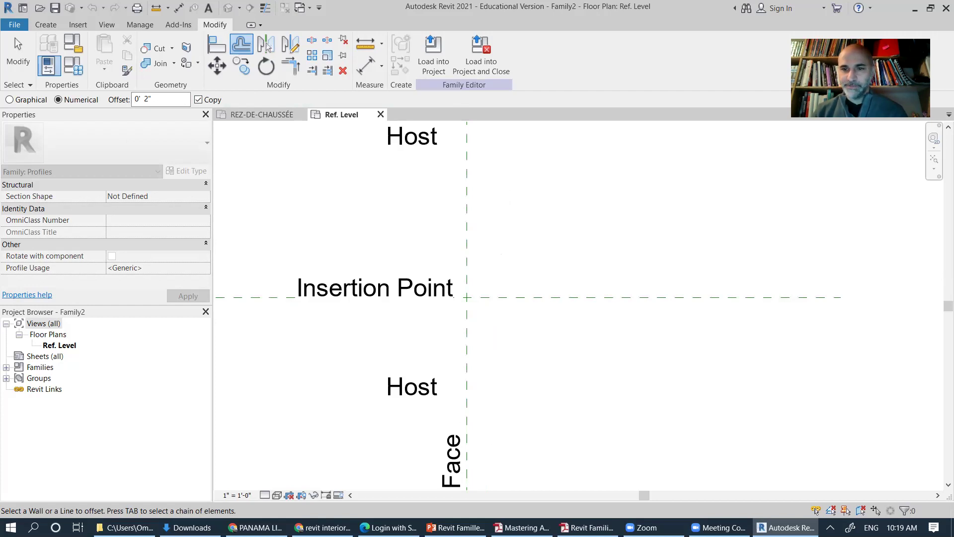
{"action": "key", "text": "Escape"}
{"action": "key", "text": "Escape"}
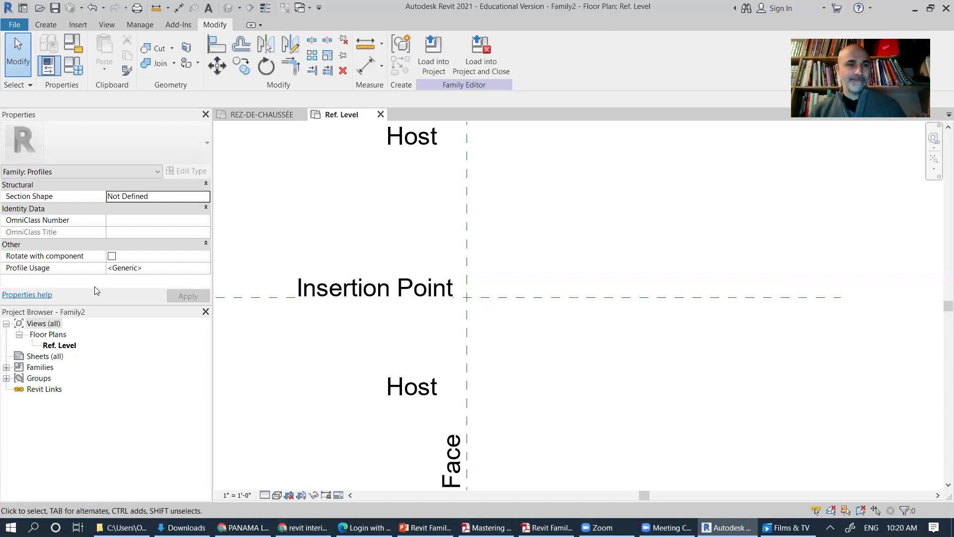
Step: Review PowerPoint slides 16 through 18 on reference planes, then return to Revit
{"action": "key", "text": "alt+Tab"}
{"action": "left_click_drag", "start_coordinate": [132, 427], "coordinate": [127, 277]}
{"action": "left_click", "coordinate": [75, 268]}
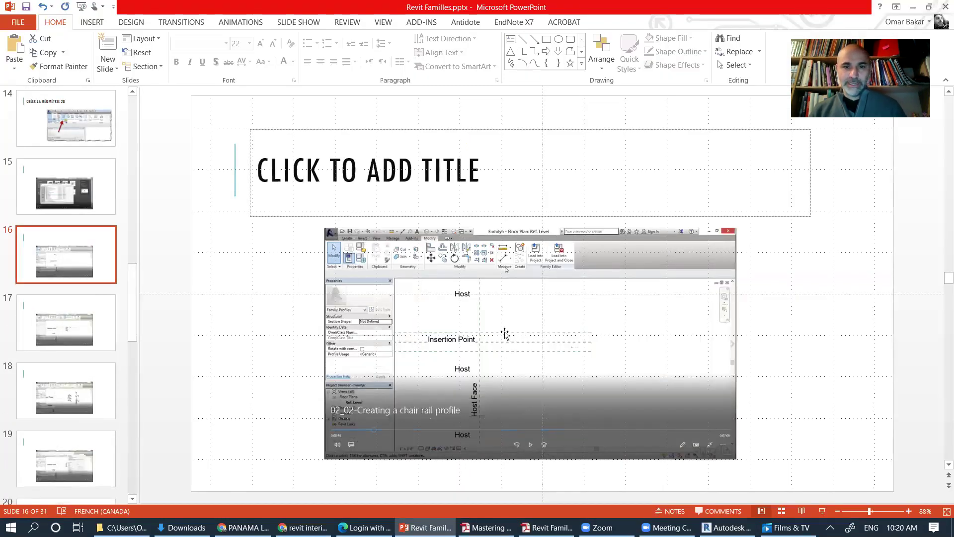
{"action": "left_click", "coordinate": [92, 326]}
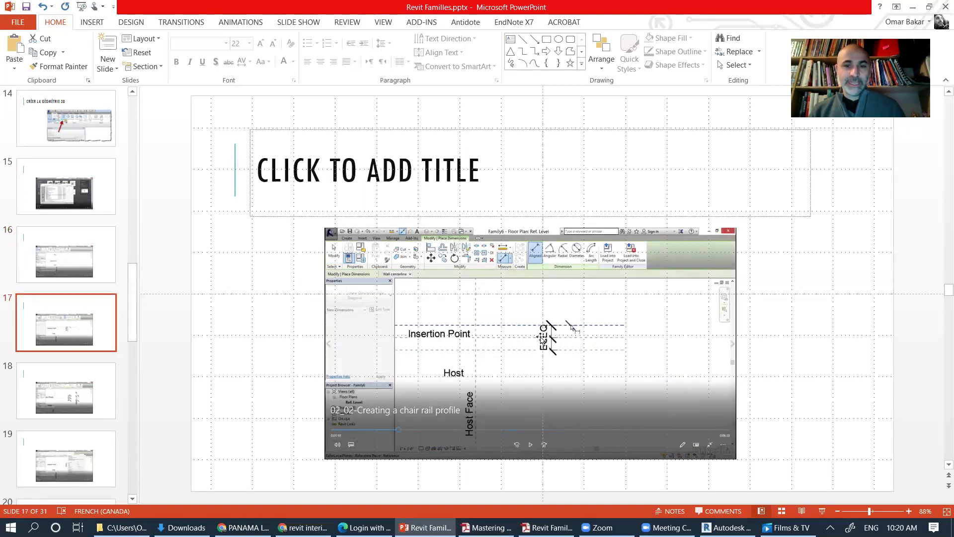
{"action": "left_click", "coordinate": [67, 404]}
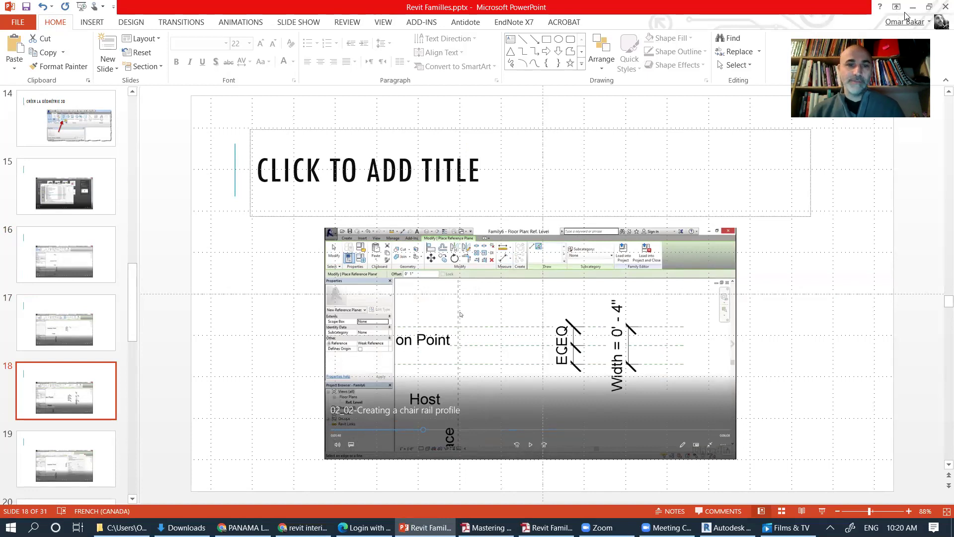
{"action": "key", "text": "alt+Tab"}
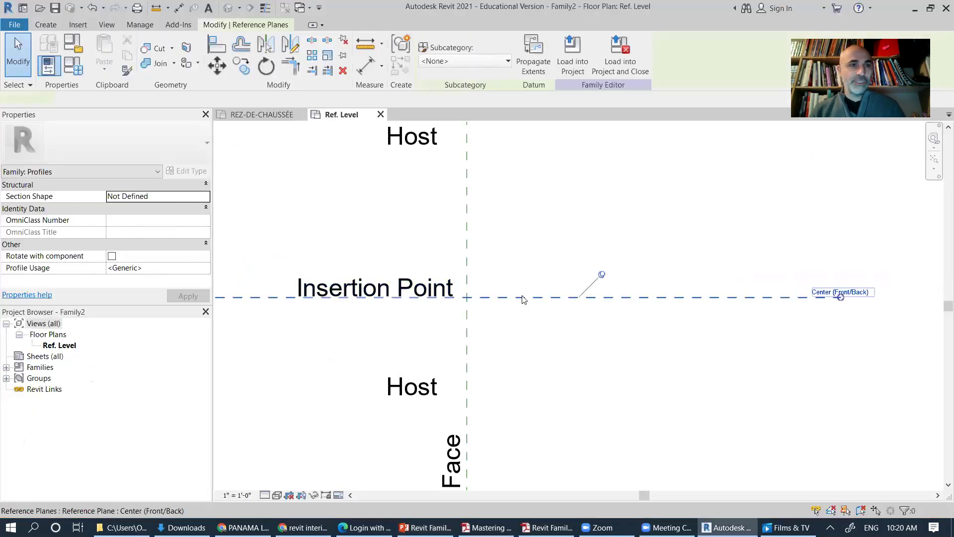
Step: Start a reference plane similar to the Center plane, using Pick Lines with a 0' 2" offset
{"action": "left_click", "coordinate": [523, 298]}
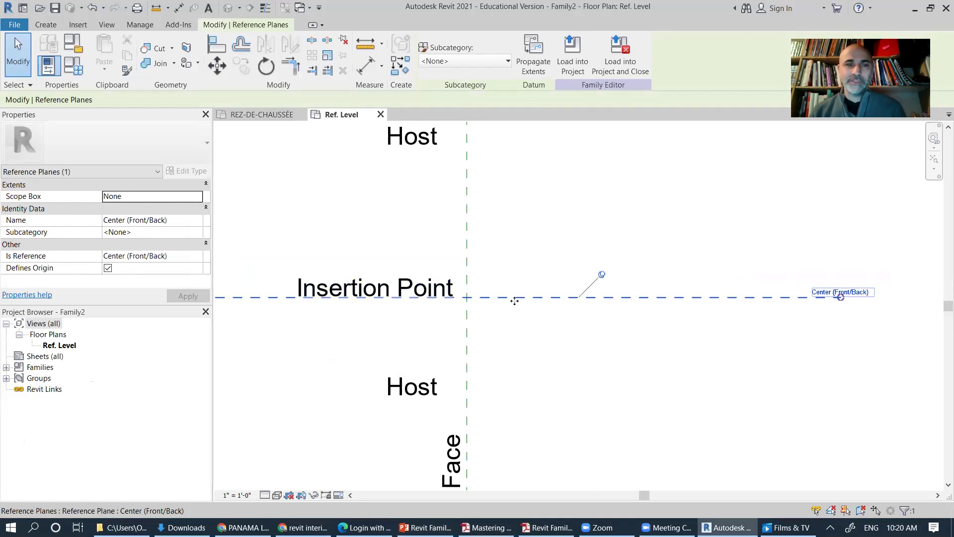
{"action": "left_click", "coordinate": [45, 26]}
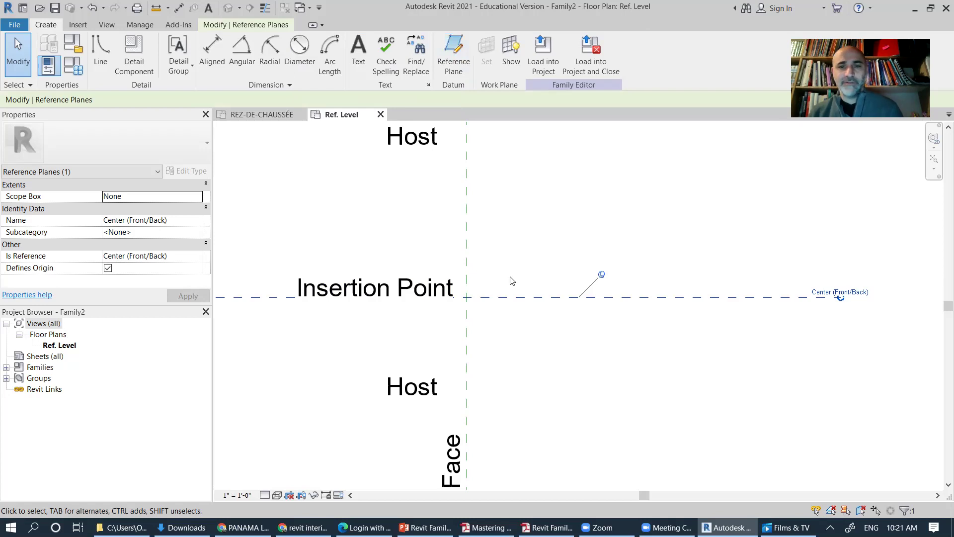
{"action": "right_click", "coordinate": [517, 299]}
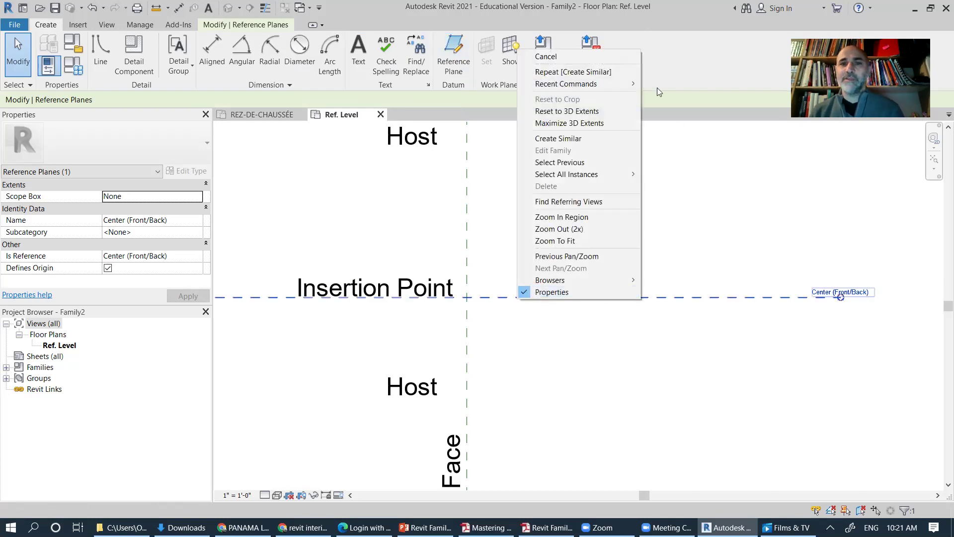
{"action": "left_click", "coordinate": [564, 138]}
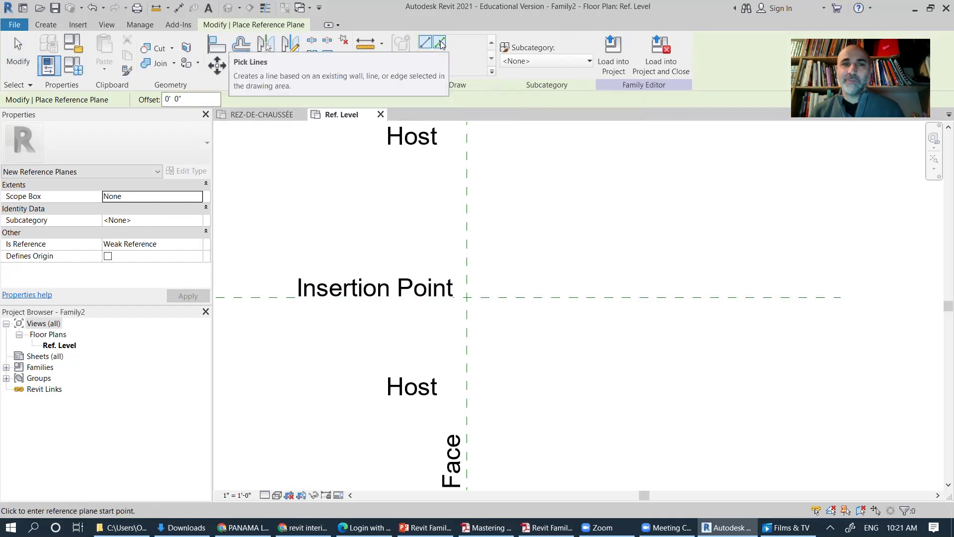
{"action": "left_click", "coordinate": [440, 43]}
{"action": "left_click", "coordinate": [172, 98]}
{"action": "double_click", "coordinate": [176, 98]}
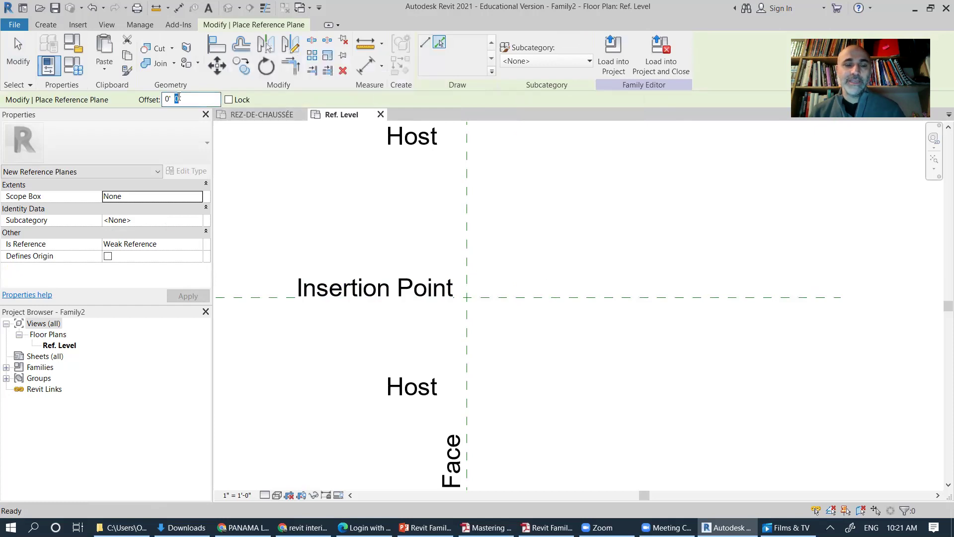
{"action": "type", "text": "2"}
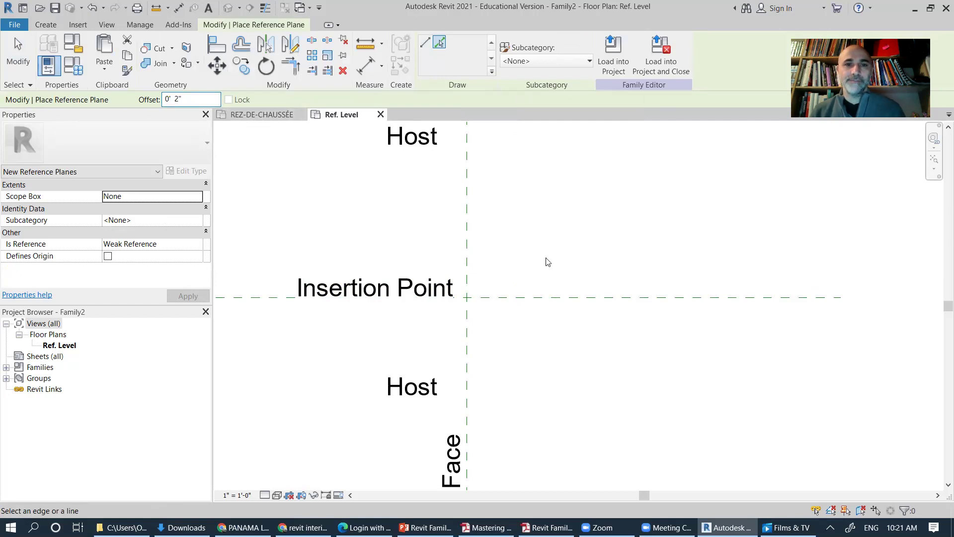
Step: Place reference planes 2" above and 2" below the Insertion Point plane
{"action": "left_click", "coordinate": [538, 296]}
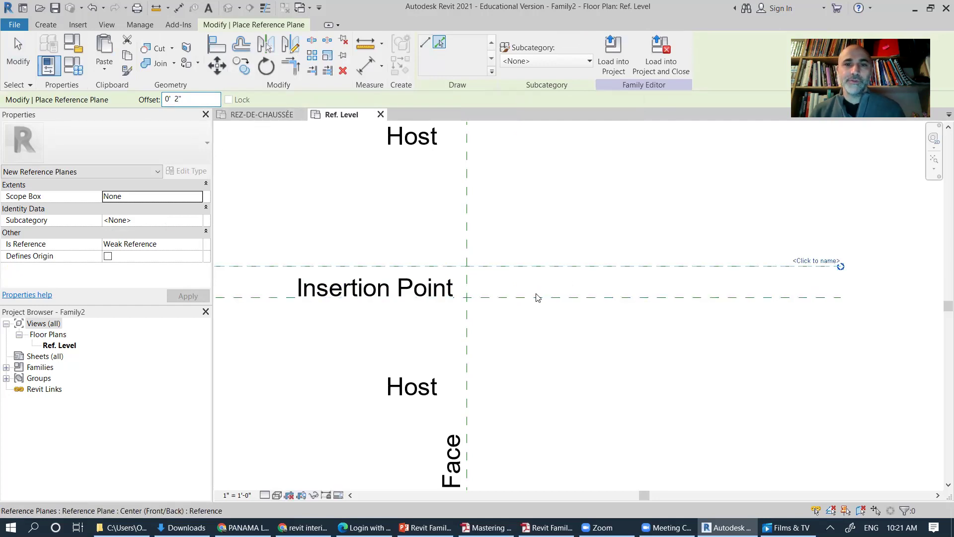
{"action": "left_click", "coordinate": [535, 301]}
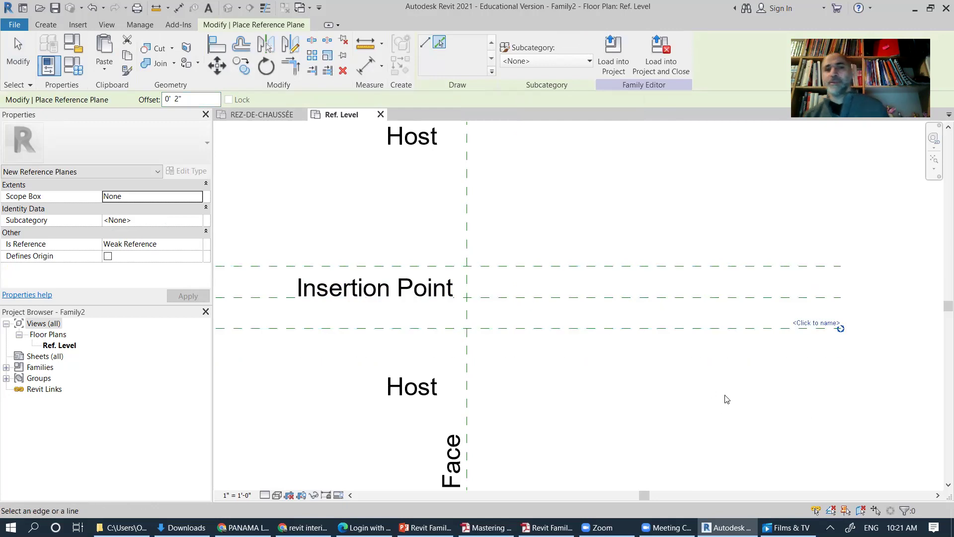
{"action": "key", "text": "Escape"}
{"action": "key", "text": "Escape"}
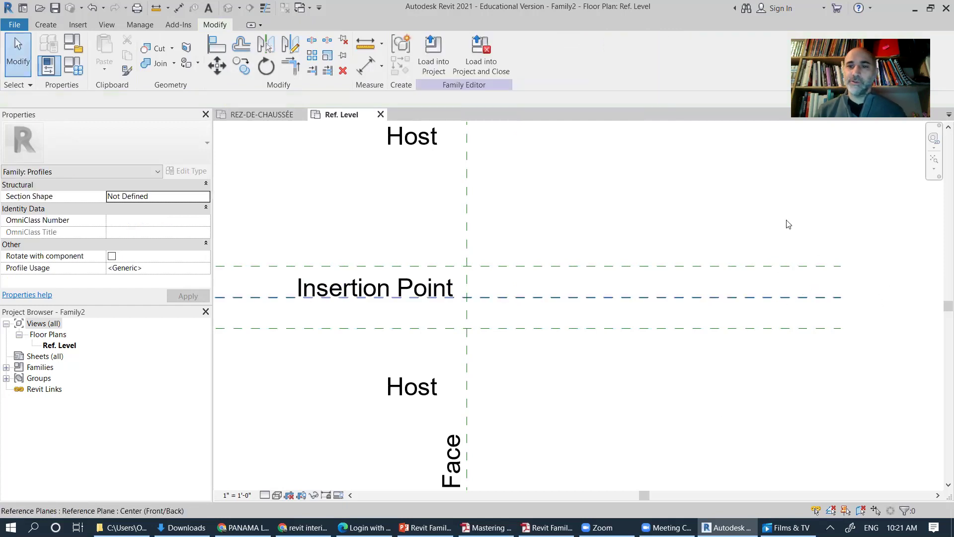
{"action": "left_click", "coordinate": [467, 218]}
Step: Add a vertical reference plane offset 0' 1" to the right of the Wall Face plane
{"action": "right_click", "coordinate": [467, 217]}
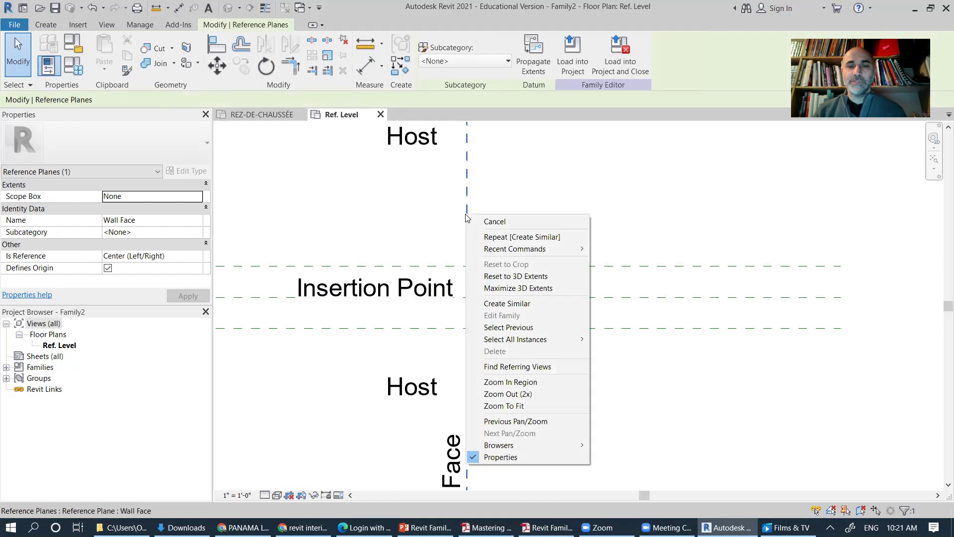
{"action": "left_click", "coordinate": [507, 303]}
{"action": "double_click", "coordinate": [177, 100]}
{"action": "type", "text": "1"}
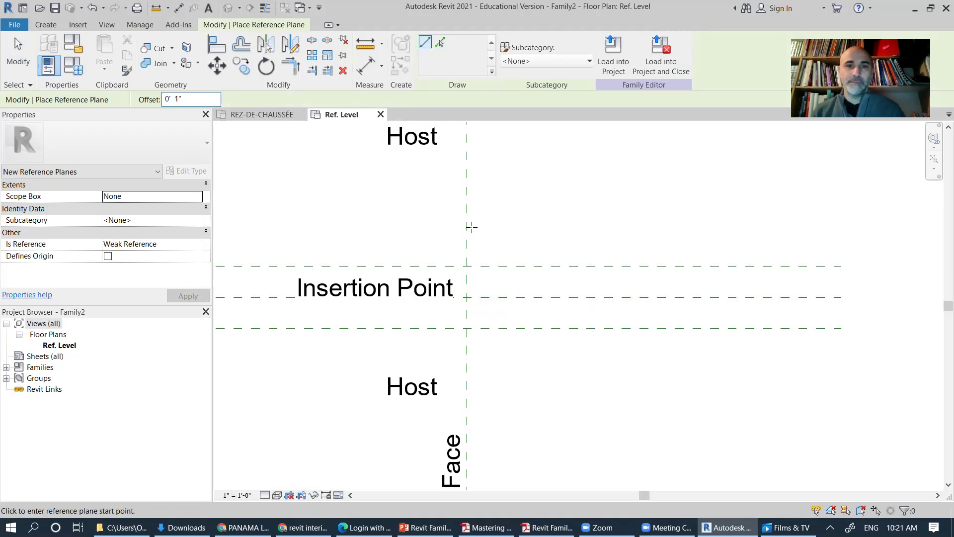
{"action": "left_click", "coordinate": [440, 43]}
{"action": "left_click", "coordinate": [471, 244]}
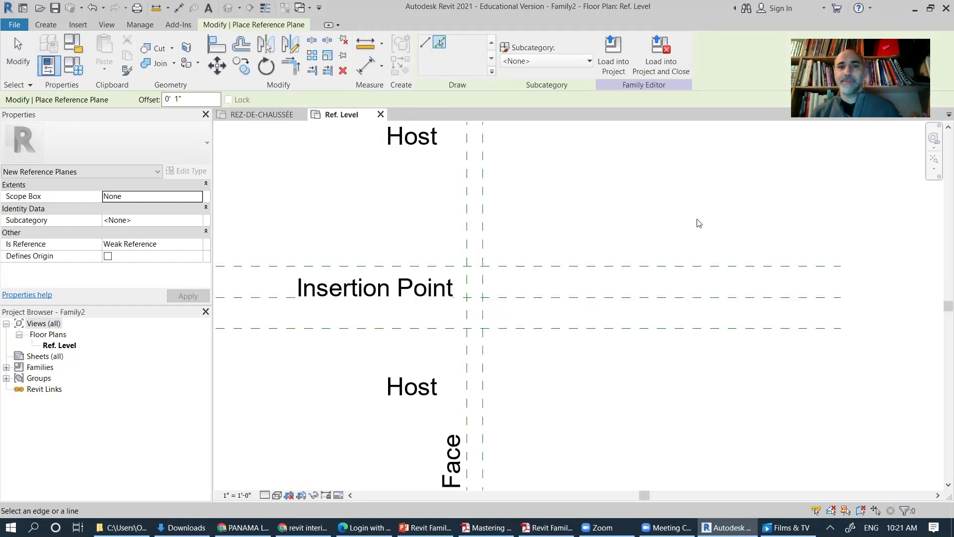
{"action": "key", "text": "Escape"}
{"action": "key", "text": "Escape"}
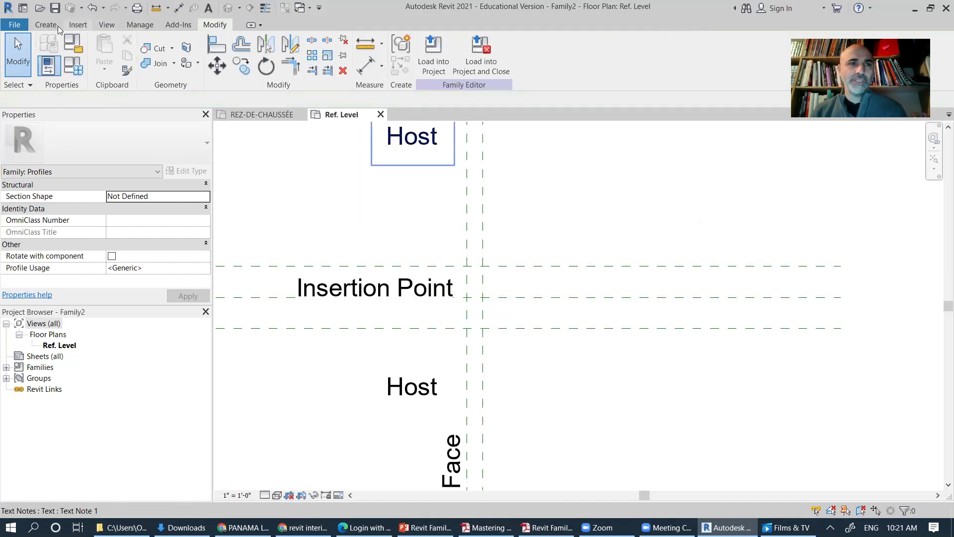
Step: Chain an aligned dimension across the lower, center and upper planes, each reading 0' 2"
{"action": "left_click", "coordinate": [45, 24]}
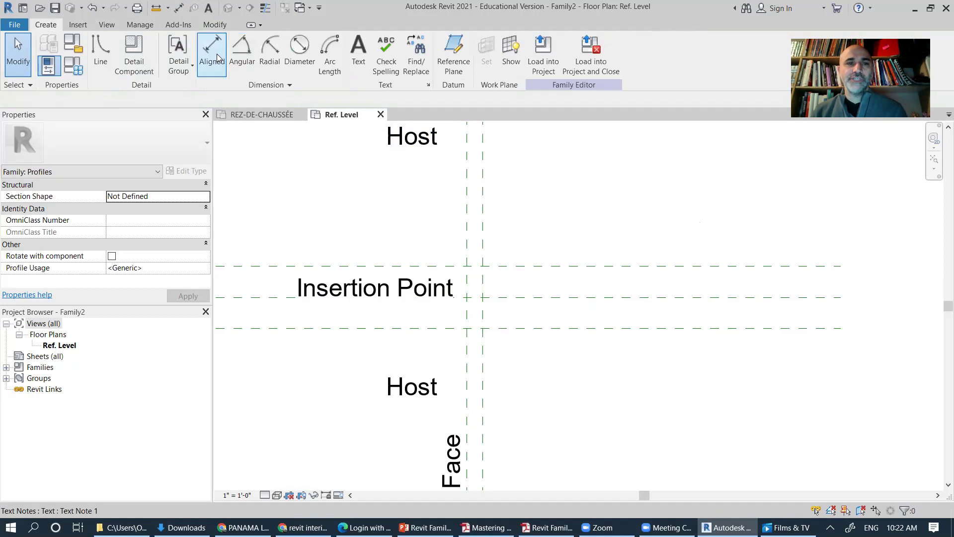
{"action": "left_click", "coordinate": [226, 72]}
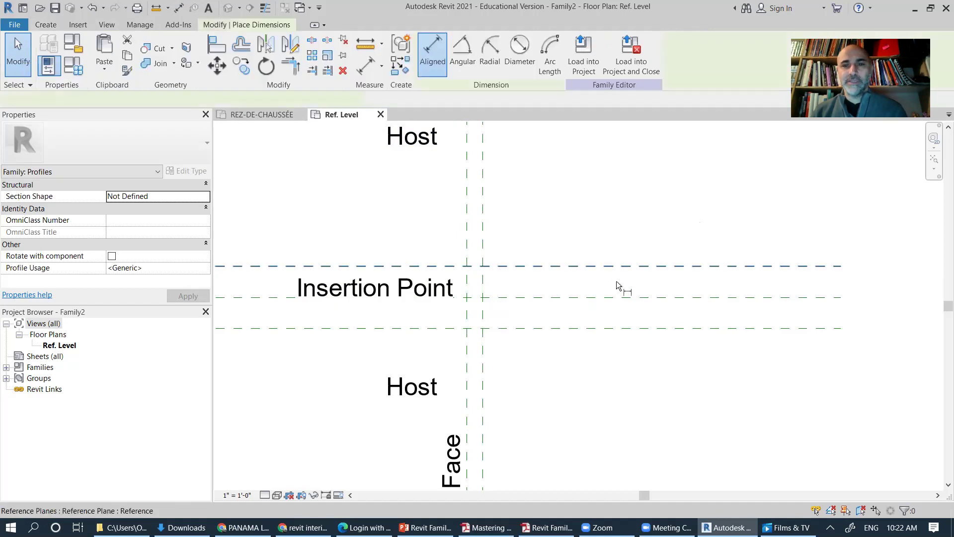
{"action": "left_click", "coordinate": [633, 327]}
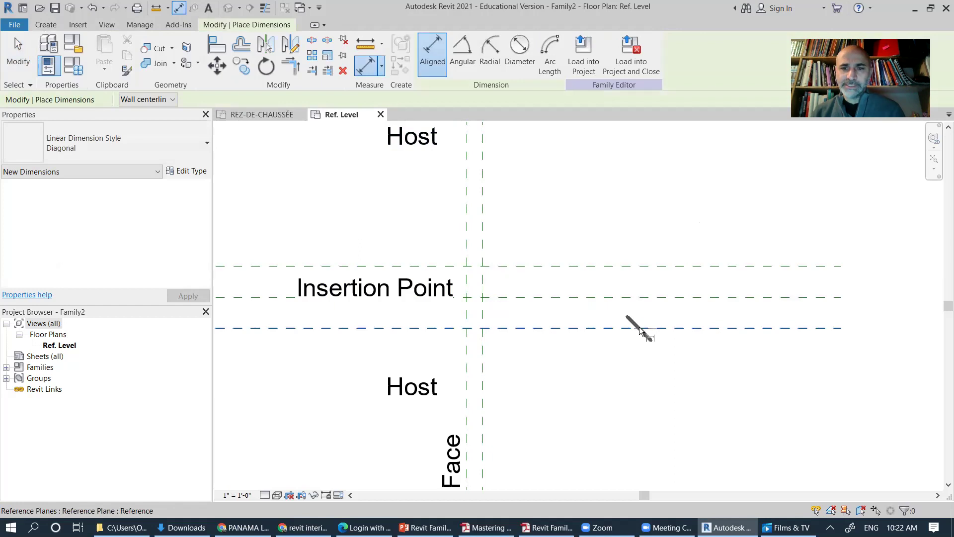
{"action": "left_click", "coordinate": [637, 297]}
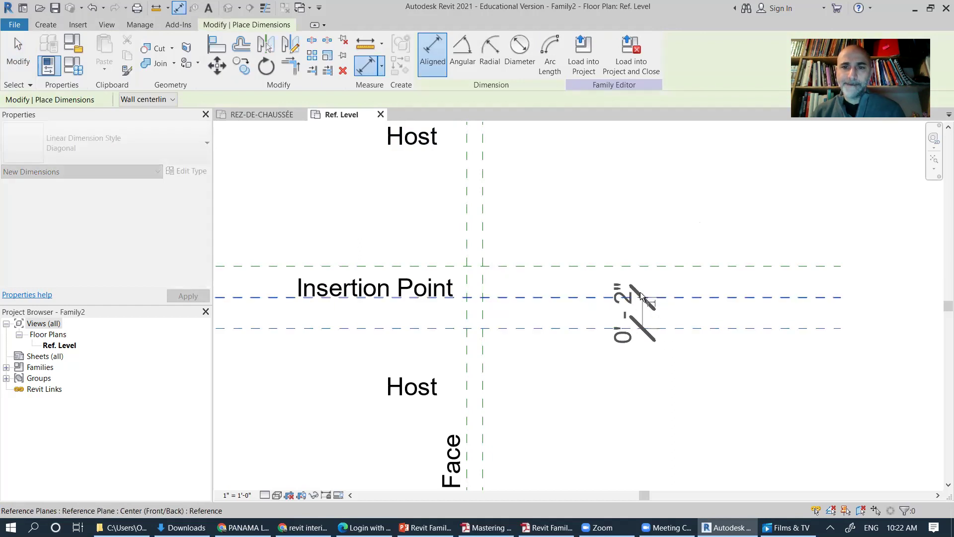
{"action": "left_click", "coordinate": [646, 306]}
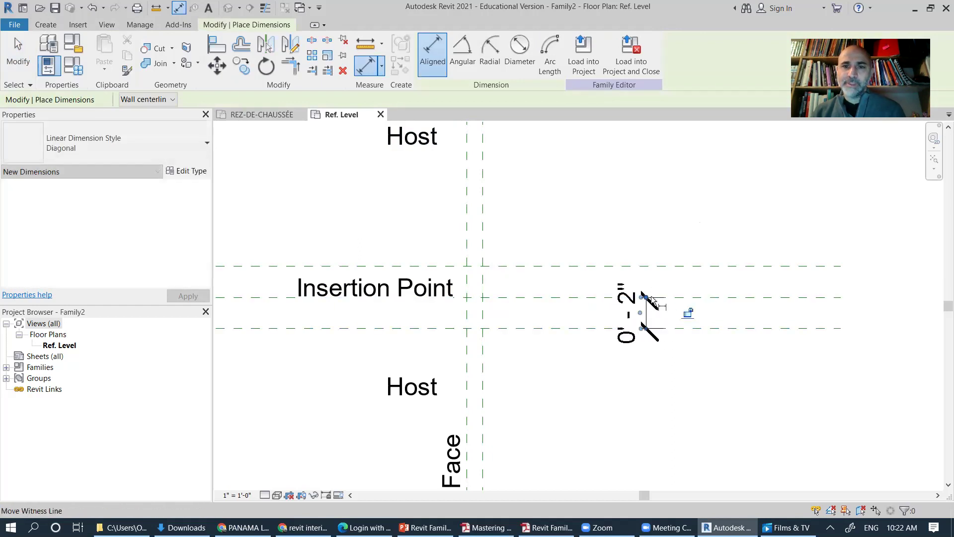
{"action": "left_click", "coordinate": [644, 265]}
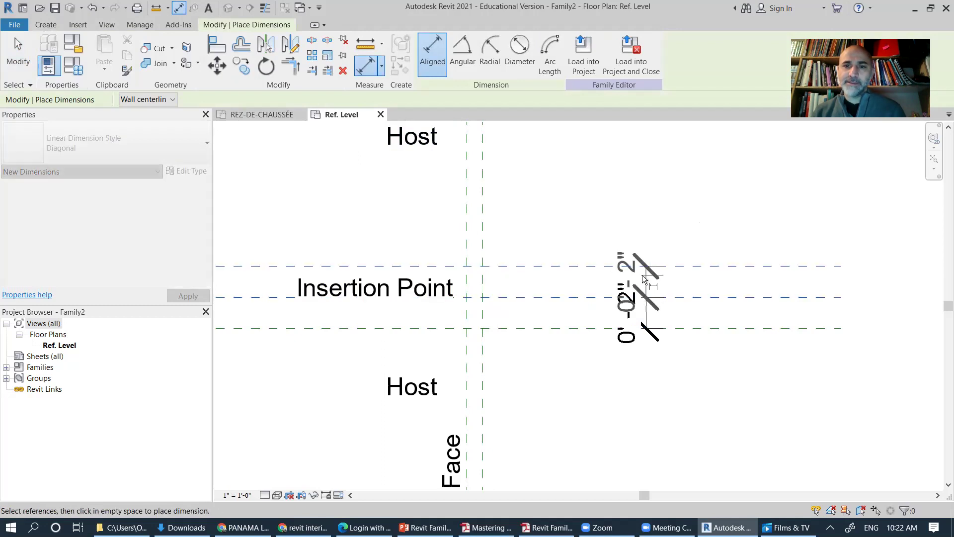
{"action": "left_click", "coordinate": [644, 276]}
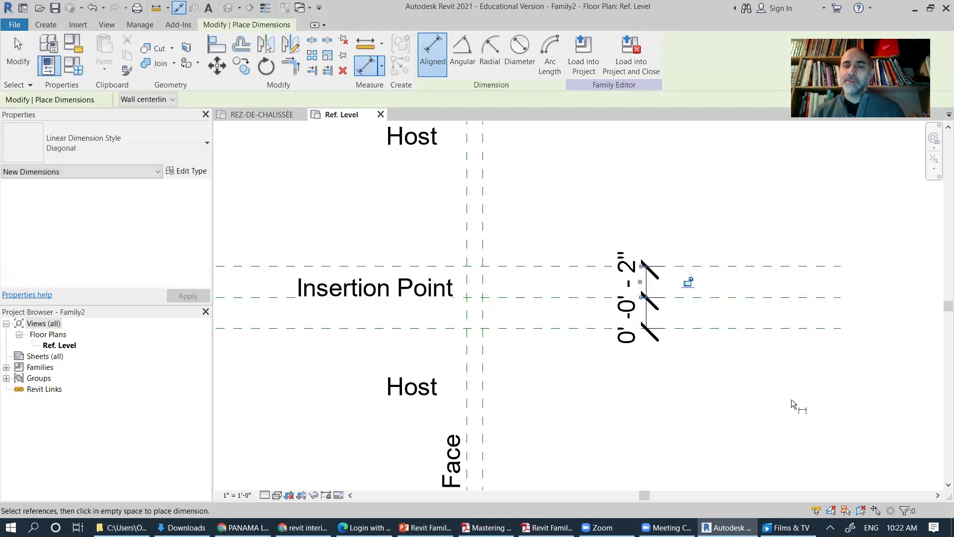
{"action": "left_click", "coordinate": [236, 495]}
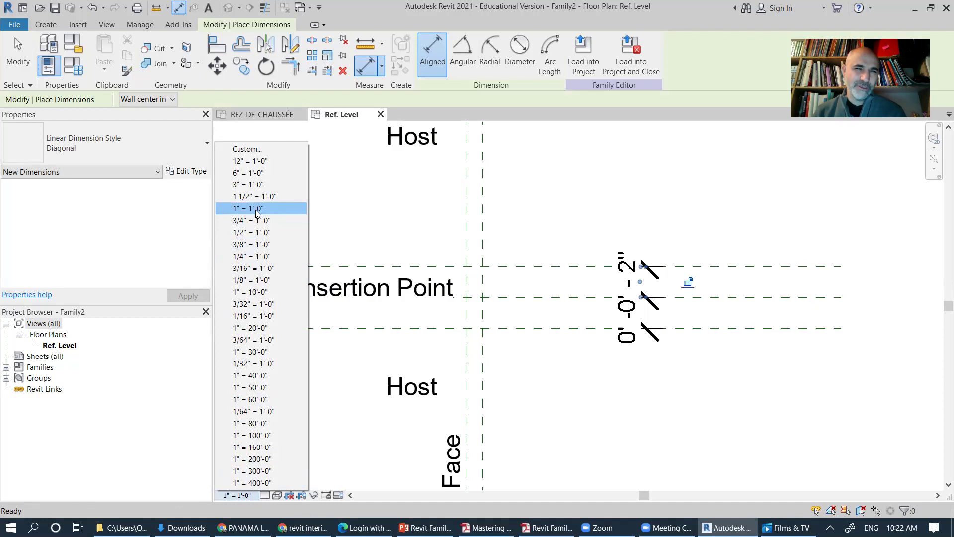
Step: Set the Ref. Level view scale to 1 1/2" = 1'-0", trying 3" = 1'-0" first
{"action": "left_click", "coordinate": [256, 184]}
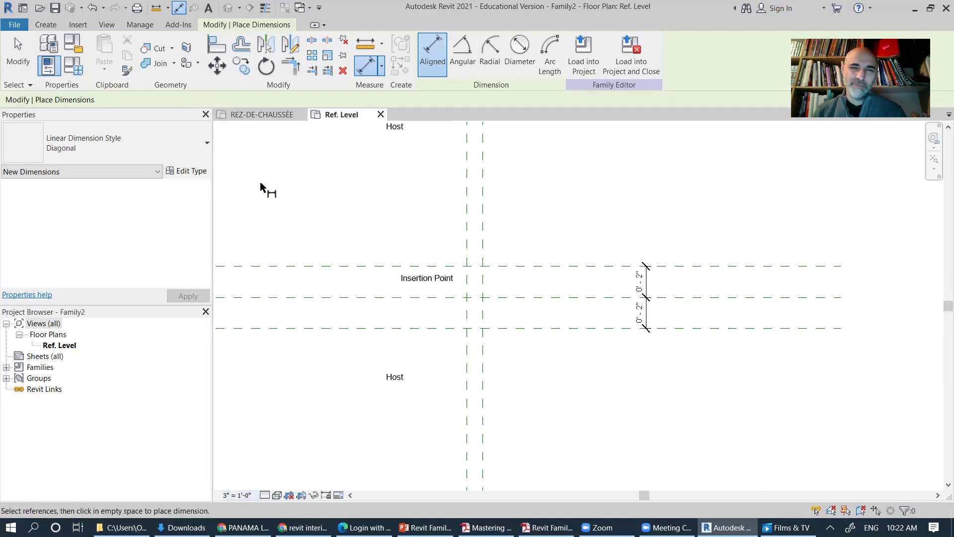
{"action": "left_click", "coordinate": [237, 495]}
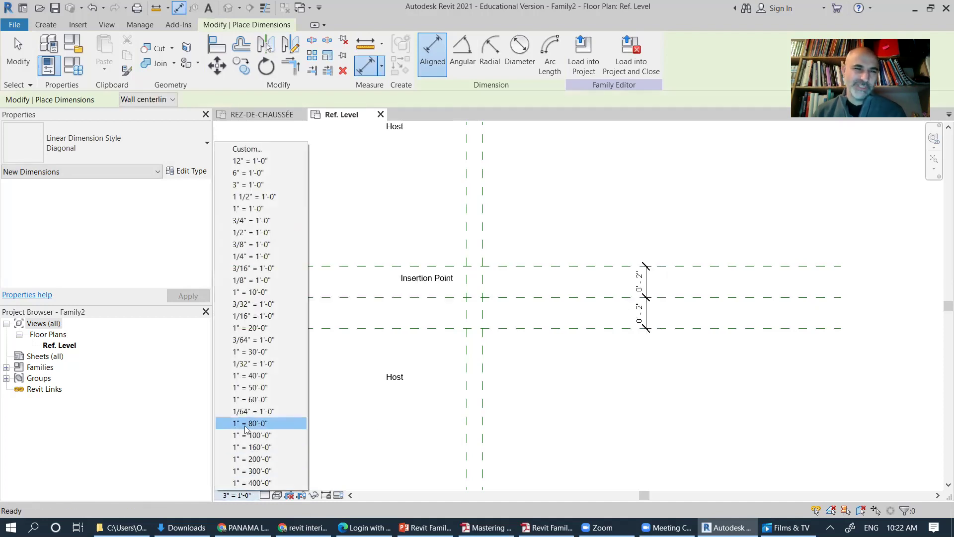
{"action": "left_click", "coordinate": [258, 199]}
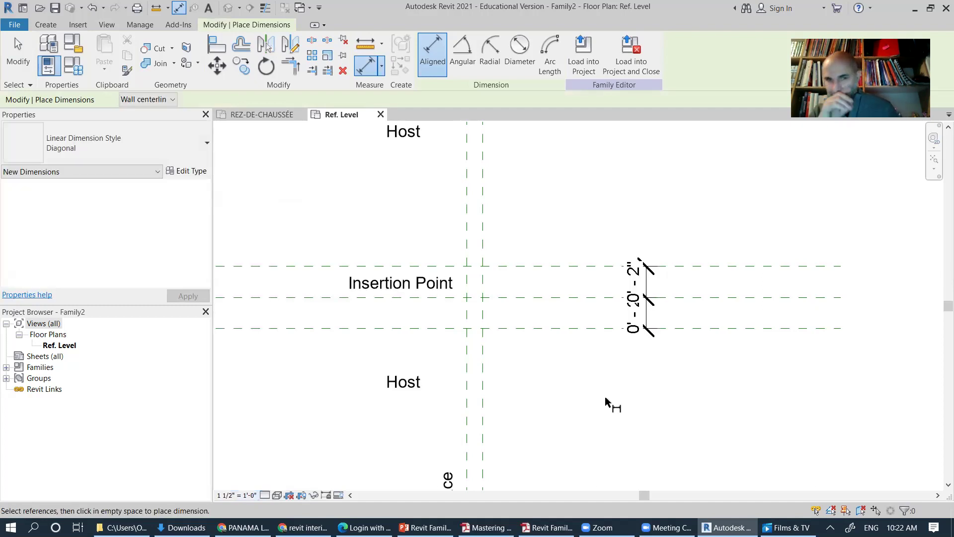
{"action": "key", "text": "Escape"}
{"action": "key", "text": "Escape"}
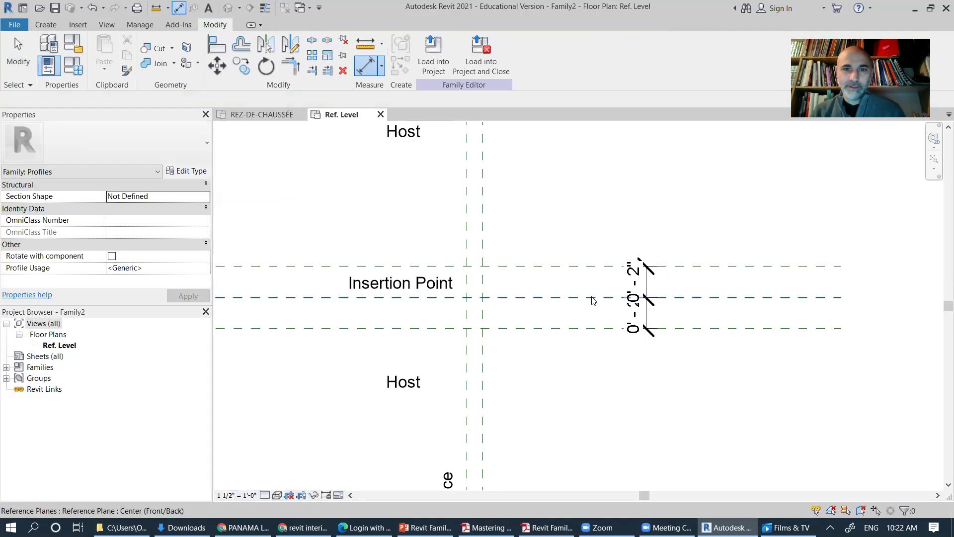
Step: Select the two 0' 2" dimensions and three horizontal reference planes, then clear the selection
{"action": "left_click", "coordinate": [647, 292]}
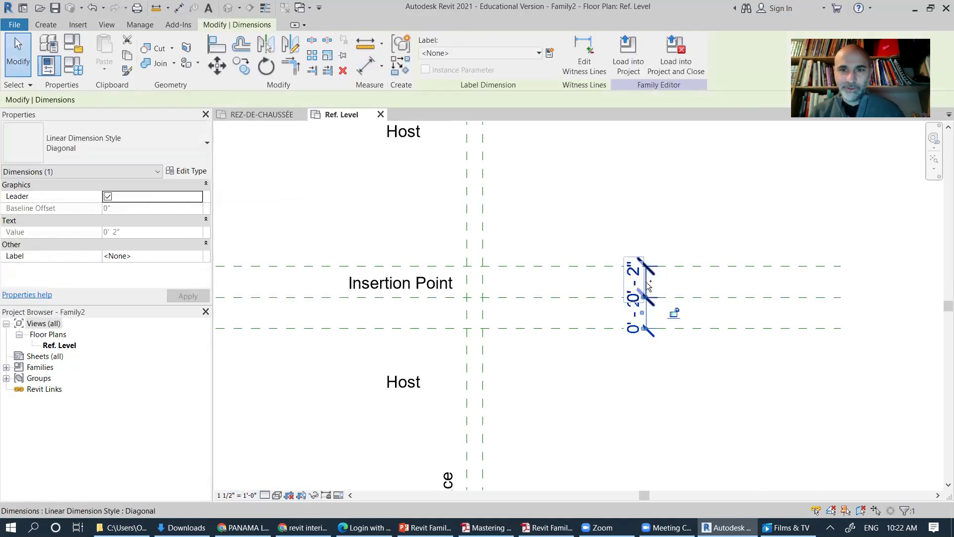
{"action": "left_click", "coordinate": [652, 281], "text": "ctrl"}
{"action": "left_click", "coordinate": [597, 295]}
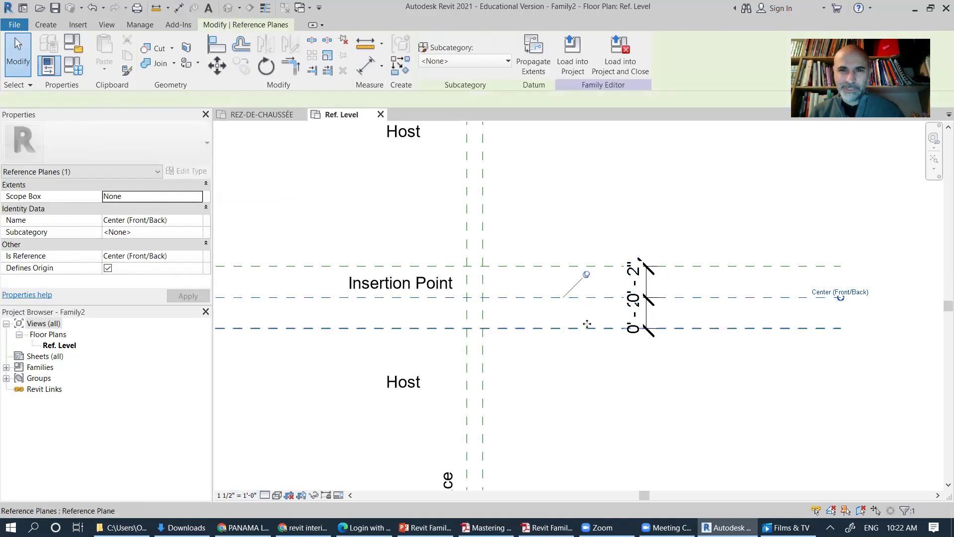
{"action": "left_click", "coordinate": [584, 327]}
{"action": "left_click", "coordinate": [593, 267]}
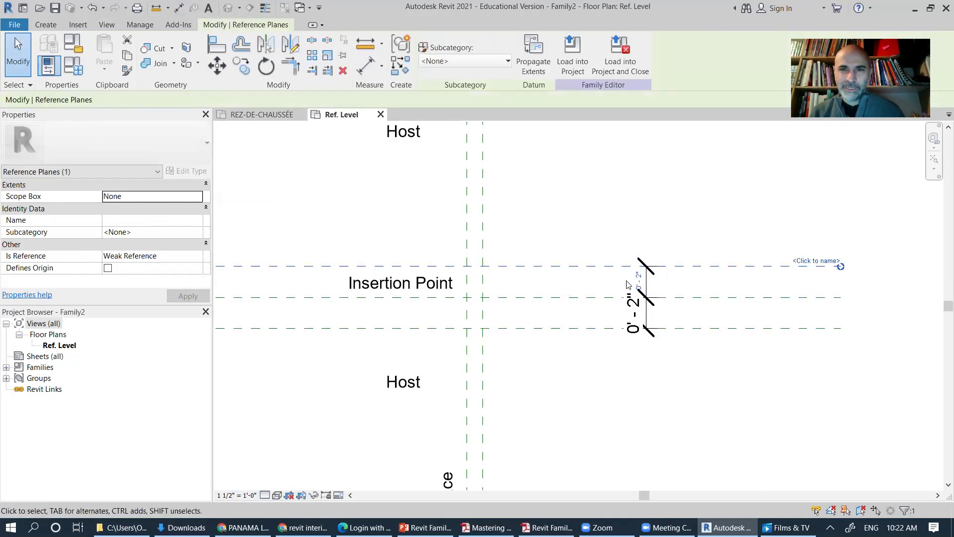
{"action": "left_click", "coordinate": [672, 414]}
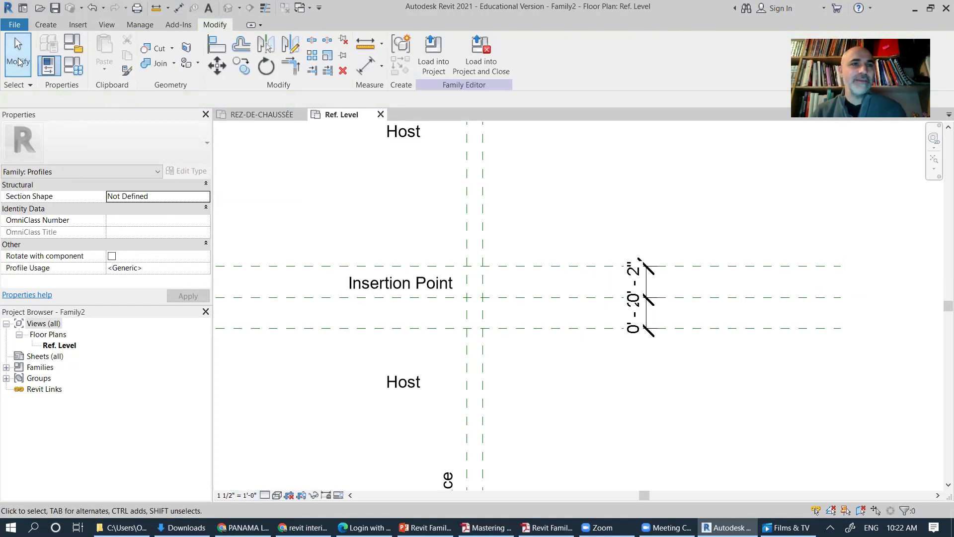
Step: Place a 0'-4" aligned dimension between the bottom and top reference planes
{"action": "left_click", "coordinate": [51, 25]}
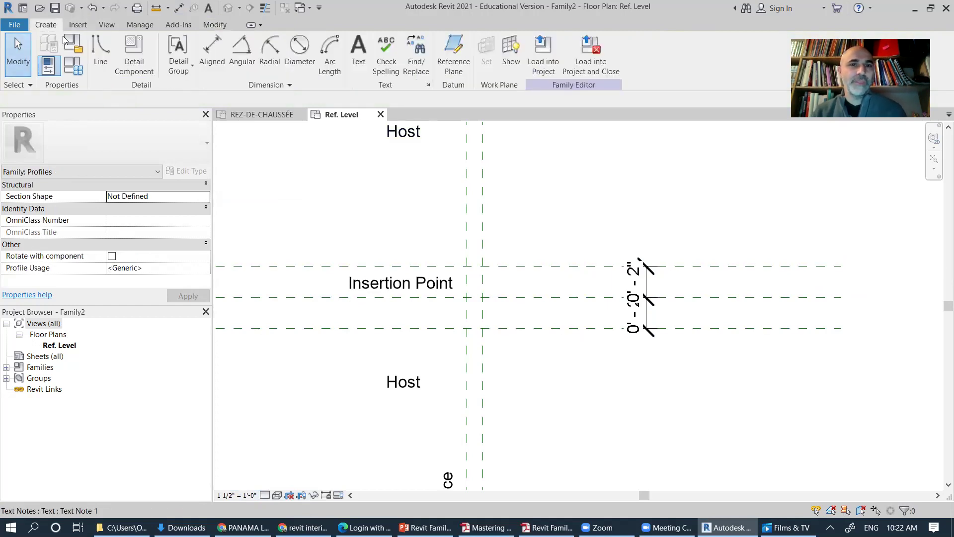
{"action": "left_click", "coordinate": [212, 52]}
{"action": "left_click", "coordinate": [721, 327]}
{"action": "left_click", "coordinate": [715, 264]}
{"action": "left_click", "coordinate": [707, 282]}
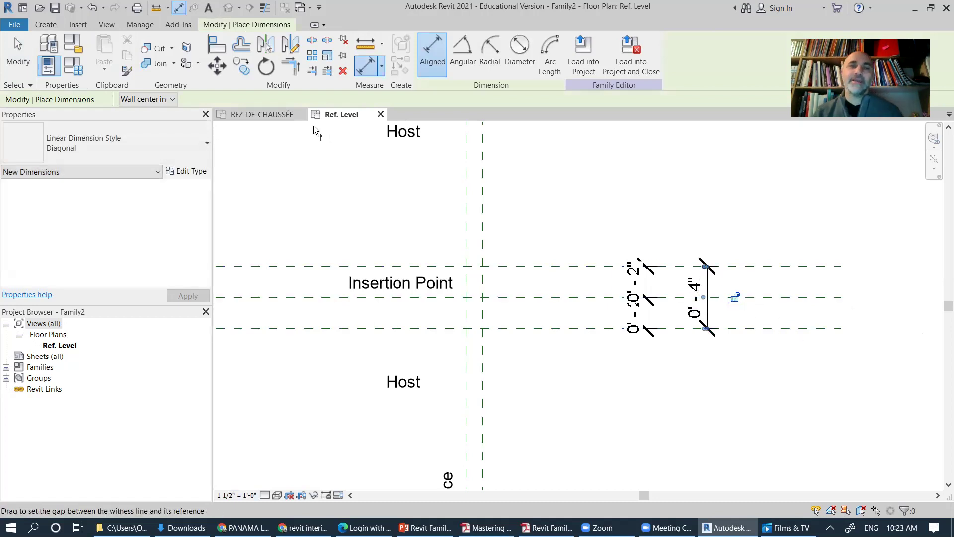
{"action": "left_click", "coordinate": [18, 54]}
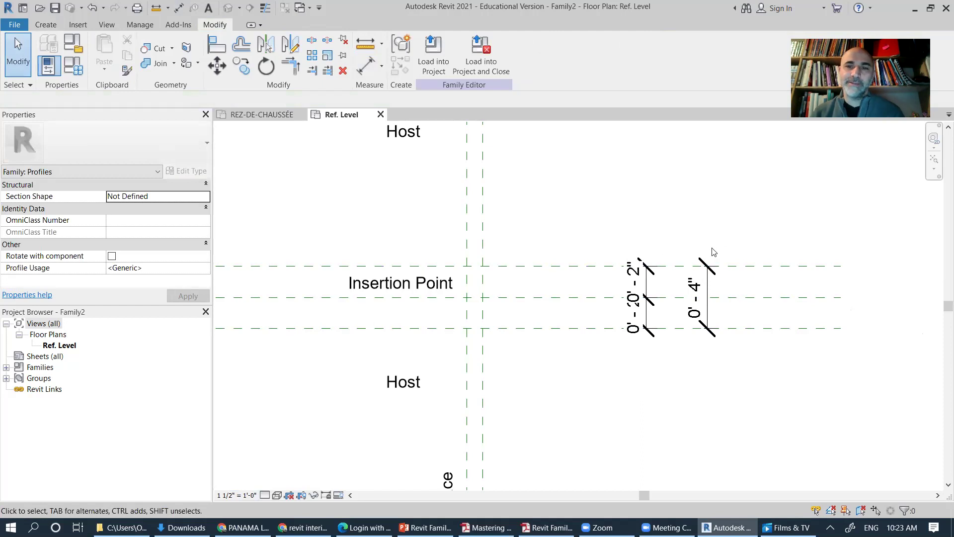
Step: Check the 0'-4" dimension and lower and center reference planes, ending with the dimension selected
{"action": "left_click", "coordinate": [708, 290]}
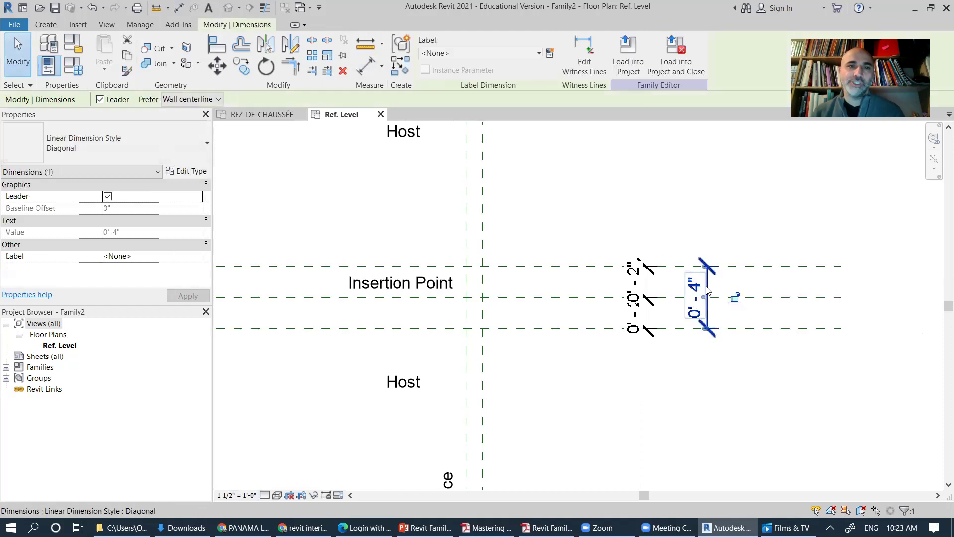
{"action": "left_click", "coordinate": [725, 382]}
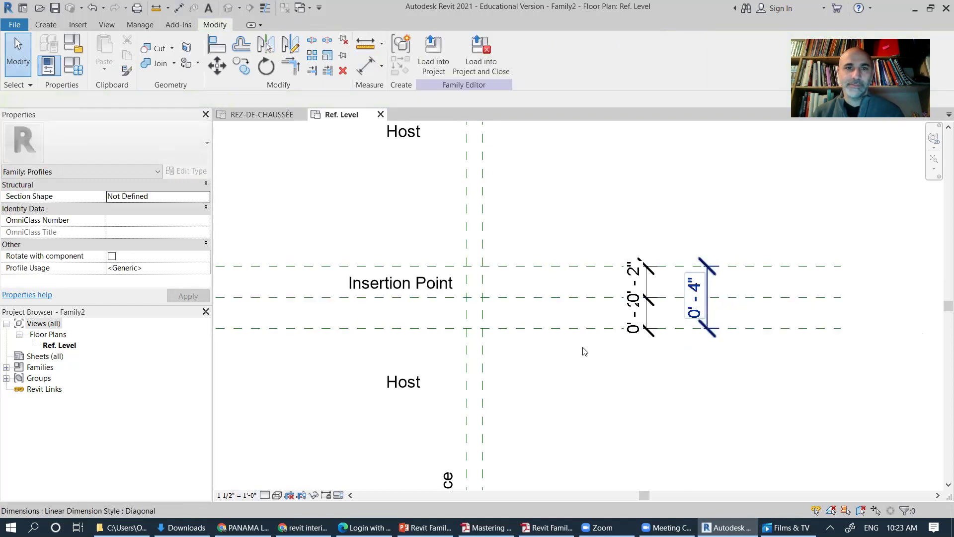
{"action": "left_click", "coordinate": [733, 326]}
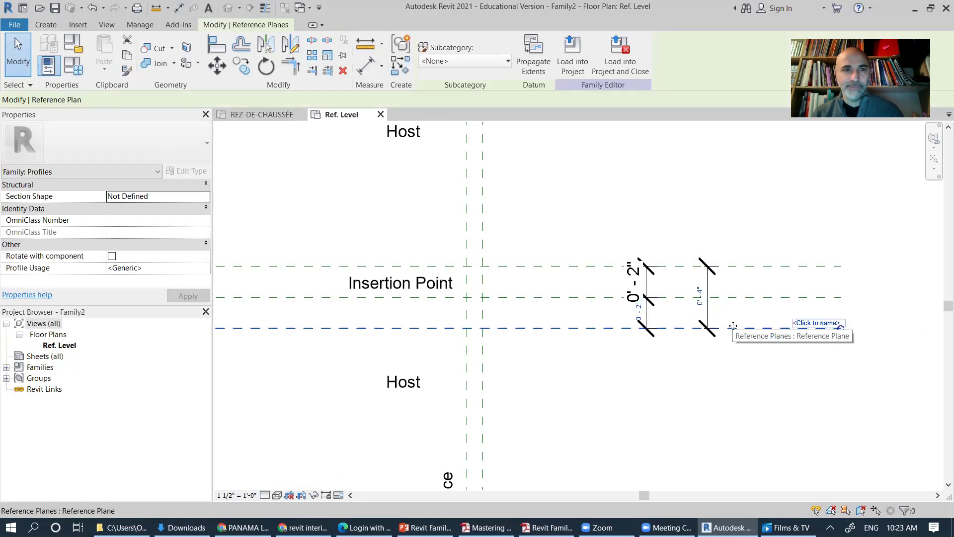
{"action": "left_click", "coordinate": [729, 298]}
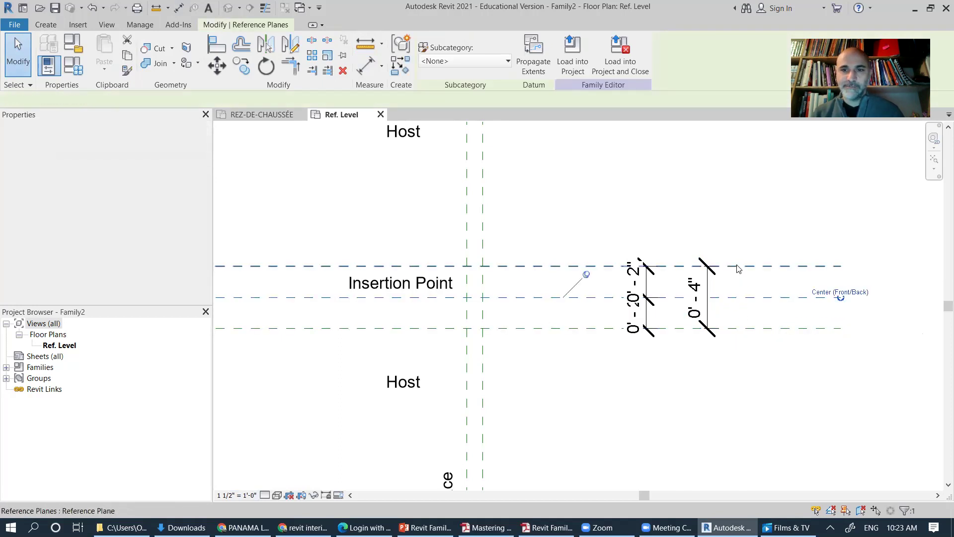
{"action": "key", "text": "Escape"}
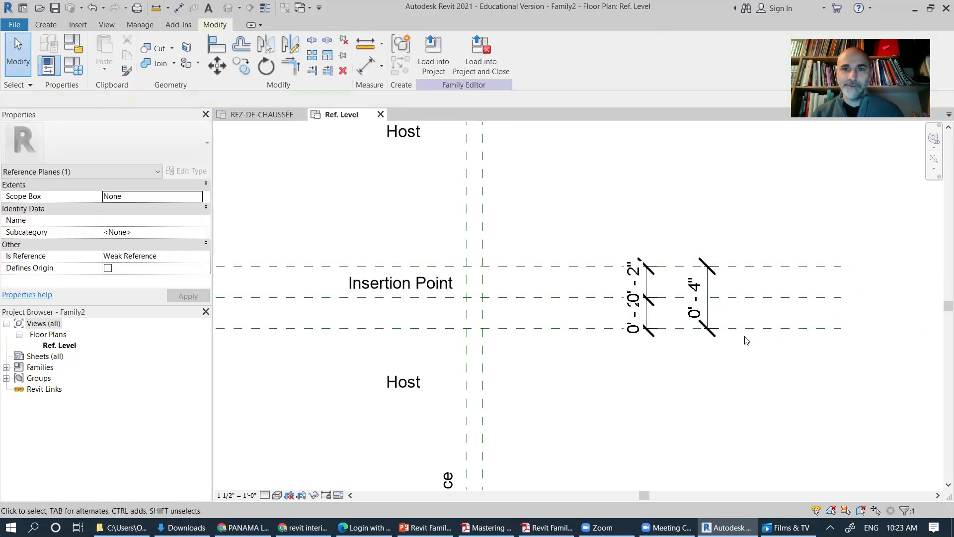
{"action": "left_click", "coordinate": [705, 282]}
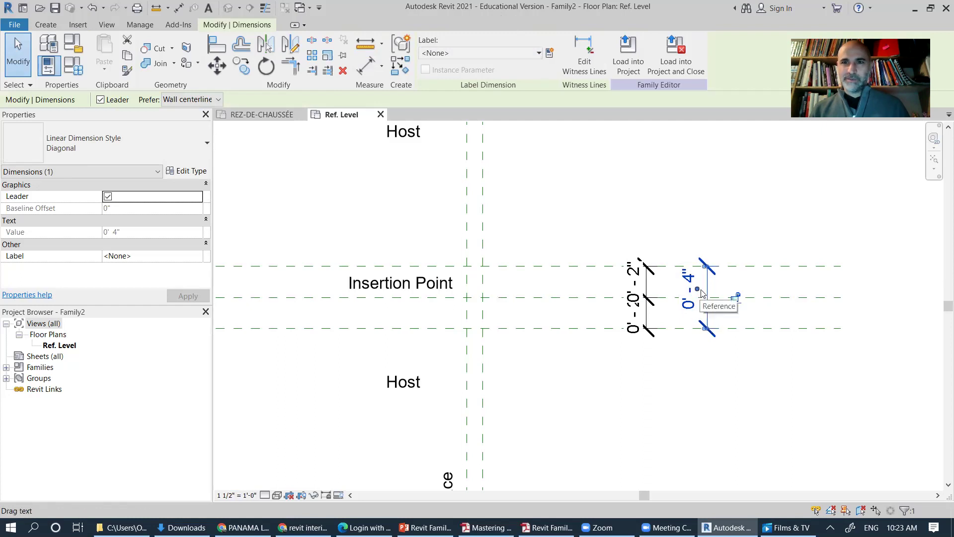
{"action": "left_click", "coordinate": [583, 52]}
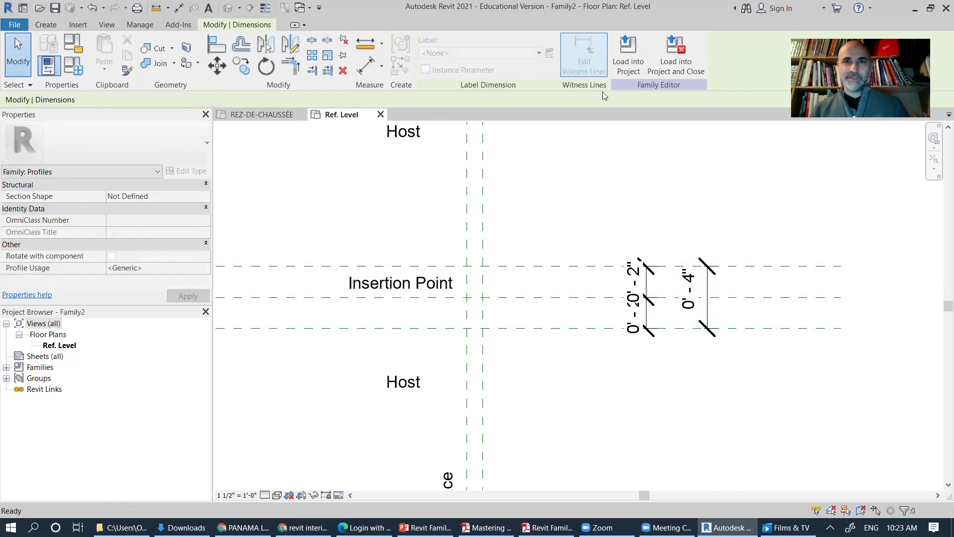
{"action": "left_click", "coordinate": [642, 203]}
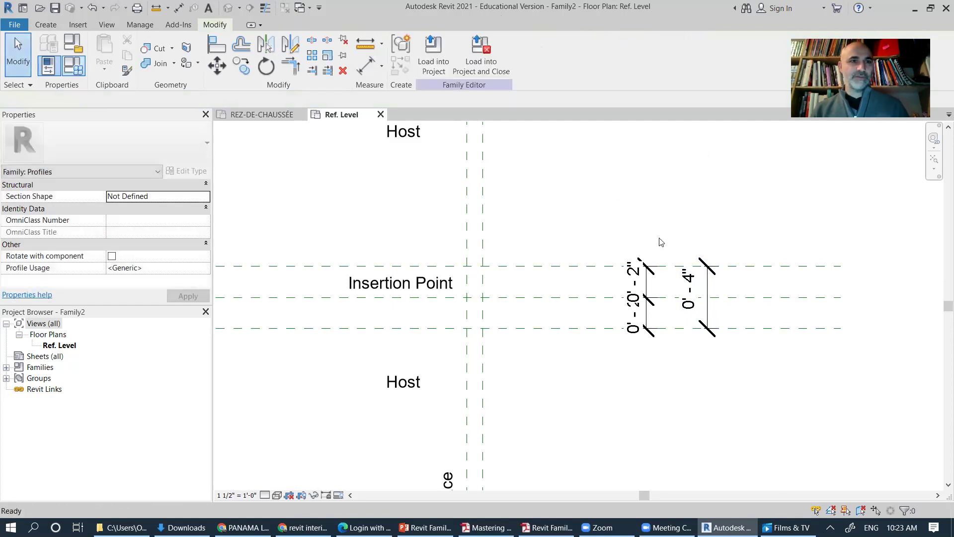
{"action": "left_click", "coordinate": [692, 308]}
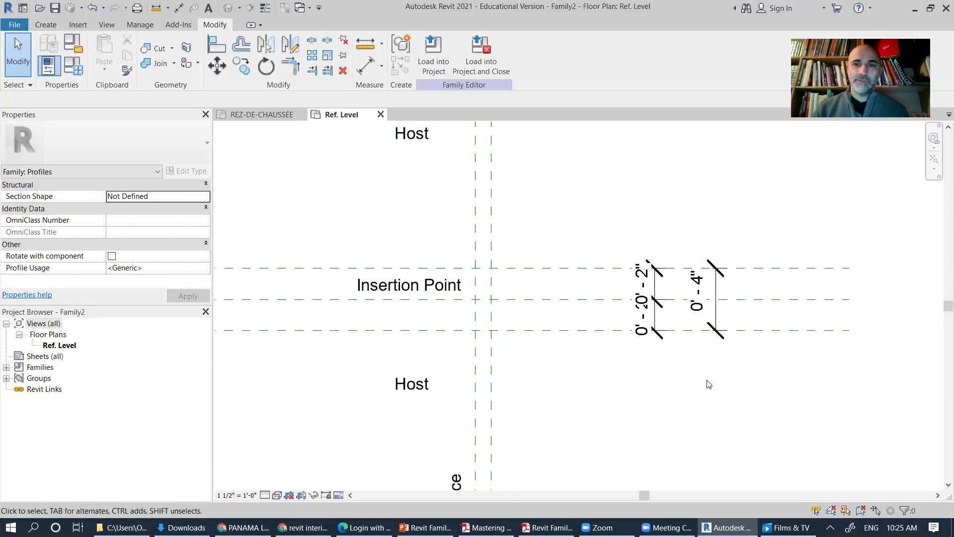
{"action": "left_click", "coordinate": [715, 290]}
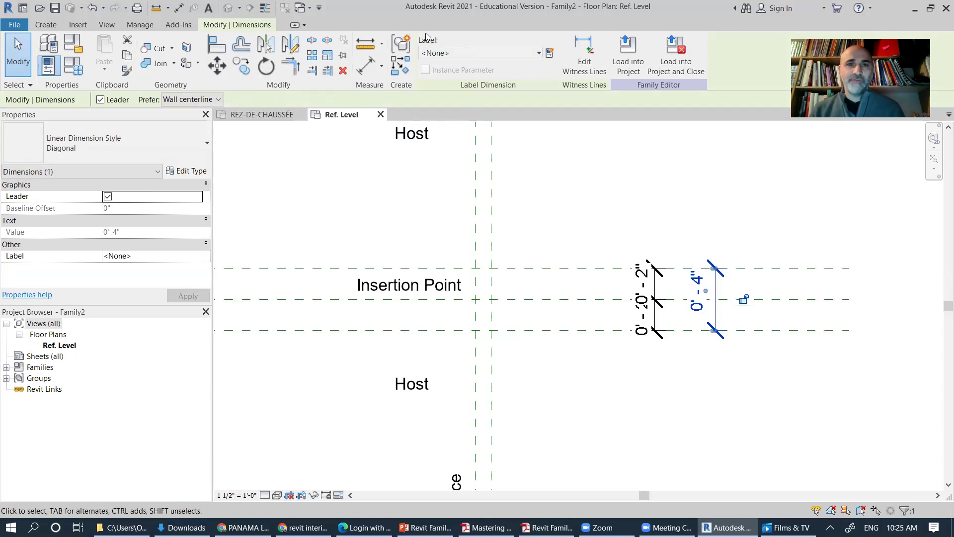
Step: Label the 0'-4" dimension with a new Type parameter named Largeur
{"action": "left_click", "coordinate": [549, 54]}
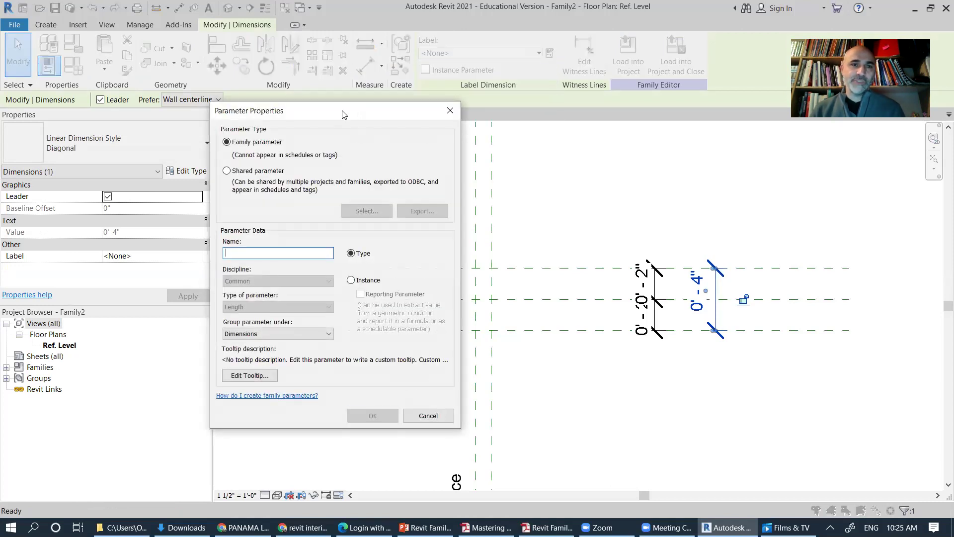
{"action": "left_click_drag", "start_coordinate": [346, 115], "coordinate": [402, 156]}
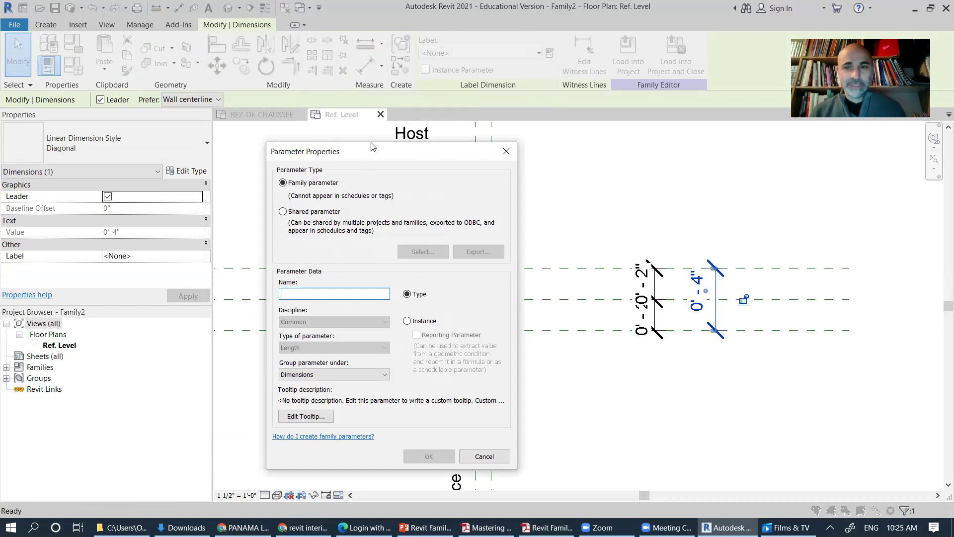
{"action": "left_click_drag", "start_coordinate": [372, 146], "coordinate": [368, 130]}
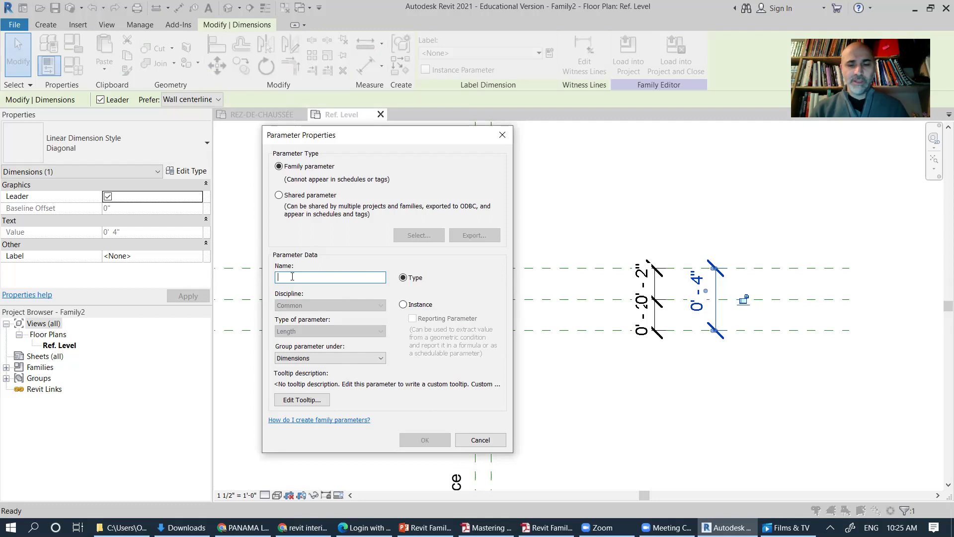
{"action": "type", "text": "largeur"}
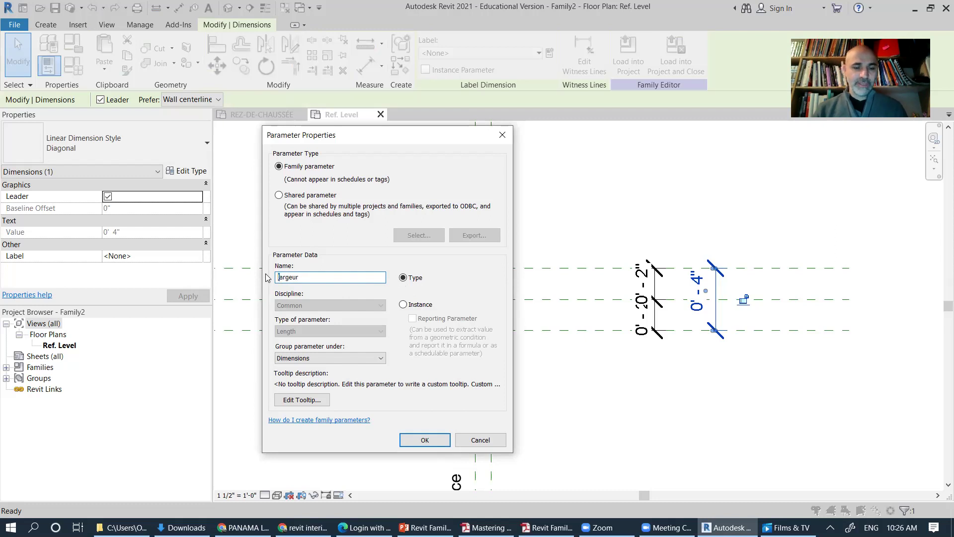
{"action": "type", "text": "L"}
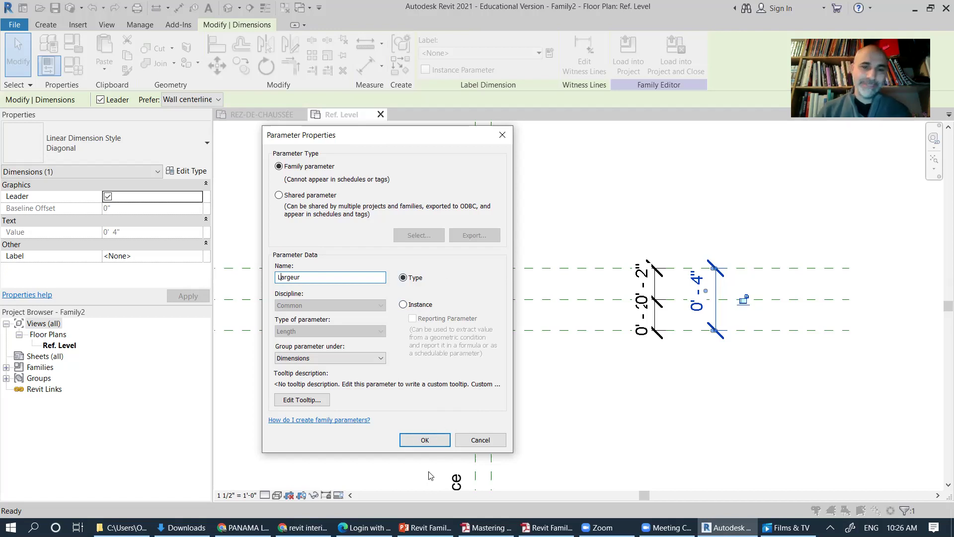
{"action": "left_click", "coordinate": [425, 440]}
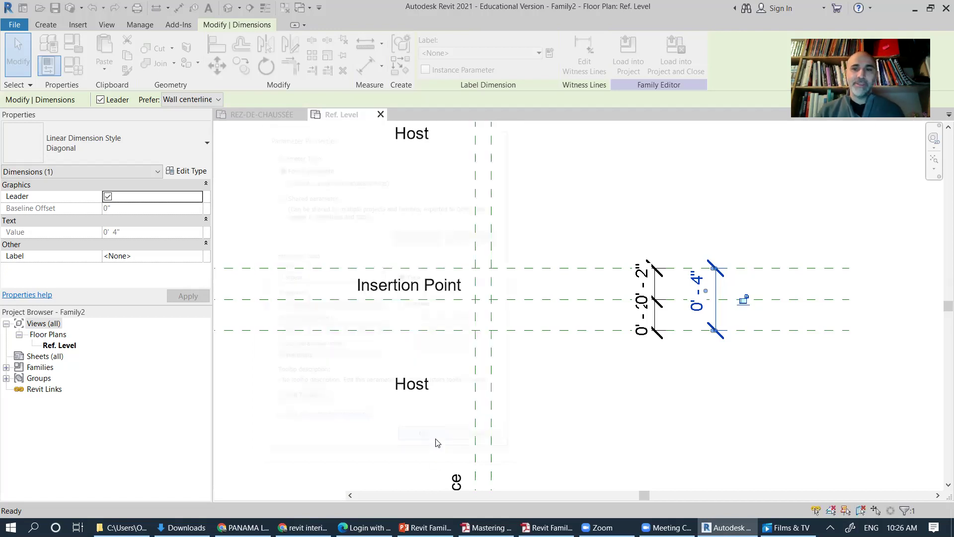
Step: Select the Largeur dimension, then both 0'-2" parts of the two-part dimension
{"action": "left_click", "coordinate": [703, 307]}
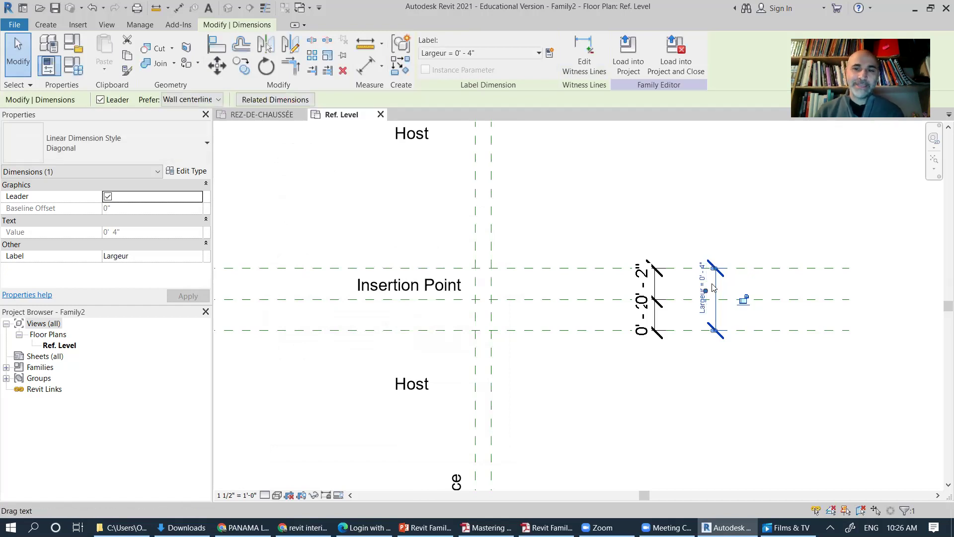
{"action": "scroll", "coordinate": [713, 292], "scroll_direction": "up", "scroll_amount": 2}
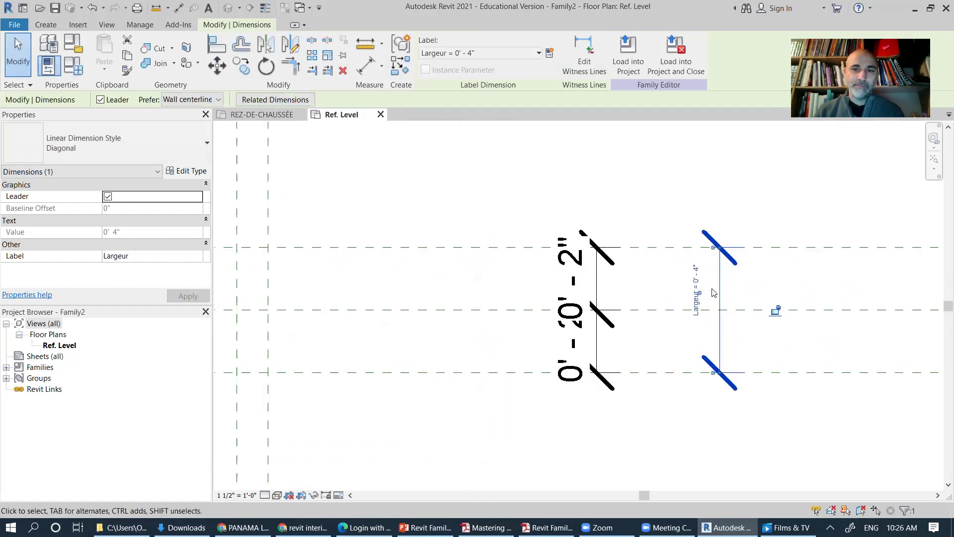
{"action": "scroll", "coordinate": [713, 292], "scroll_direction": "down", "scroll_amount": 1}
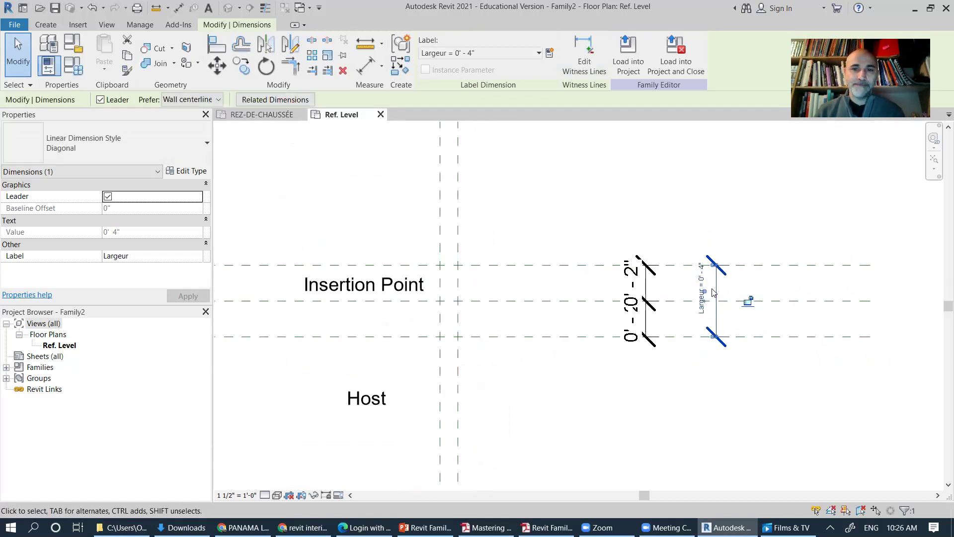
{"action": "left_click", "coordinate": [644, 321]}
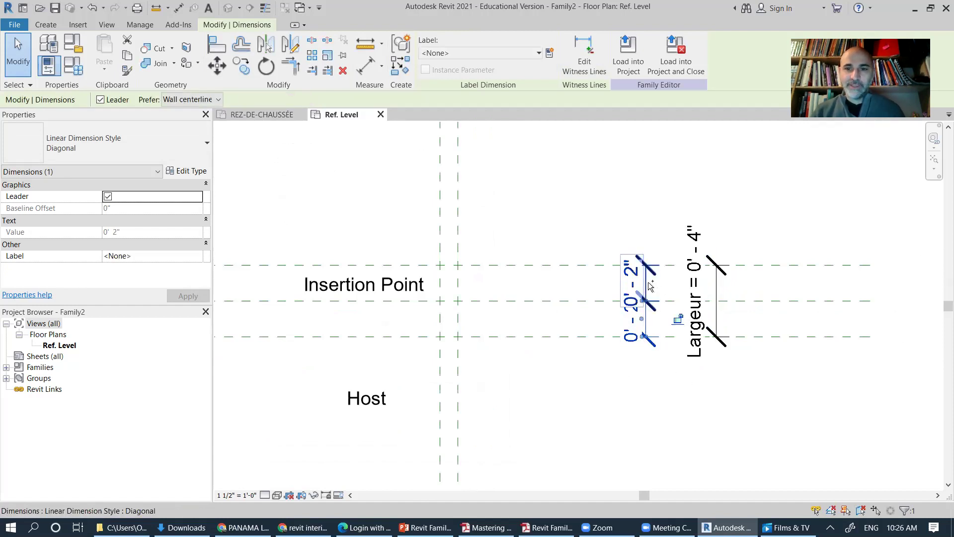
{"action": "left_click", "coordinate": [656, 286], "text": "ctrl"}
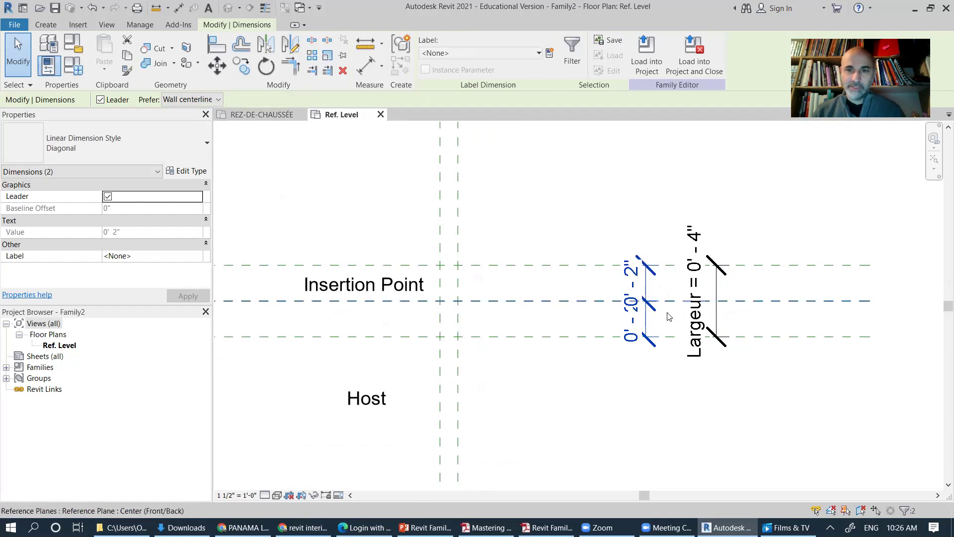
Step: Delete the old two-part dimension, then place and delete a new top-middle-bottom chain
{"action": "key", "text": "Delete"}
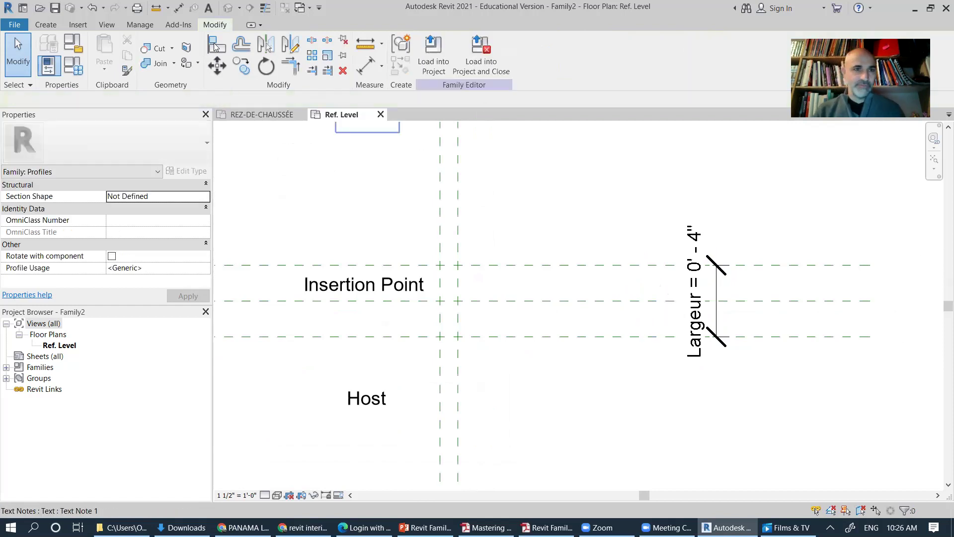
{"action": "left_click", "coordinate": [39, 25]}
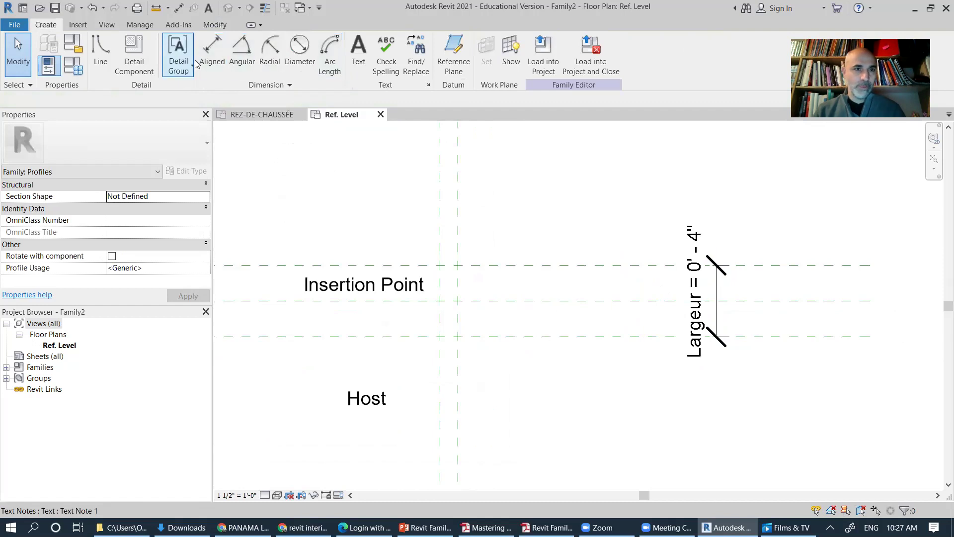
{"action": "left_click", "coordinate": [209, 54]}
{"action": "left_click", "coordinate": [606, 264]}
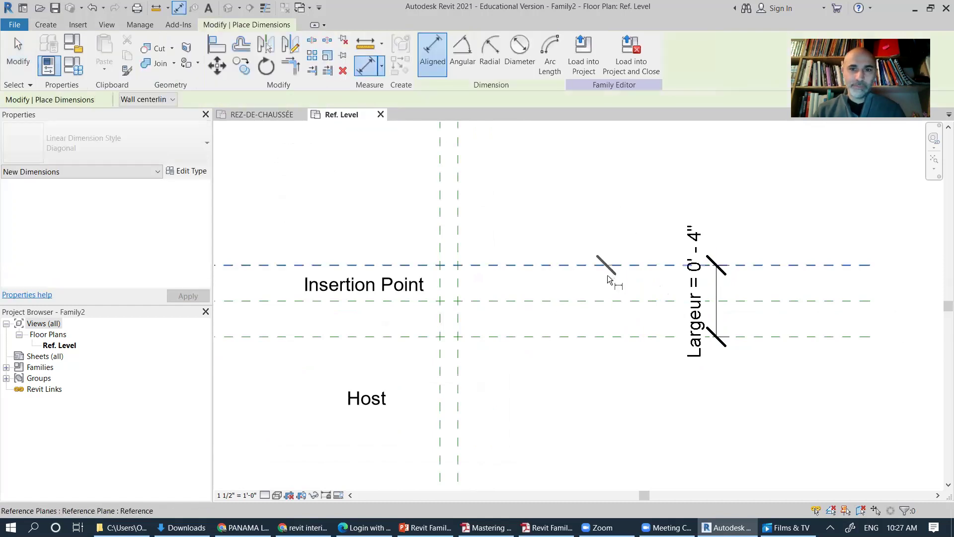
{"action": "left_click", "coordinate": [606, 300]}
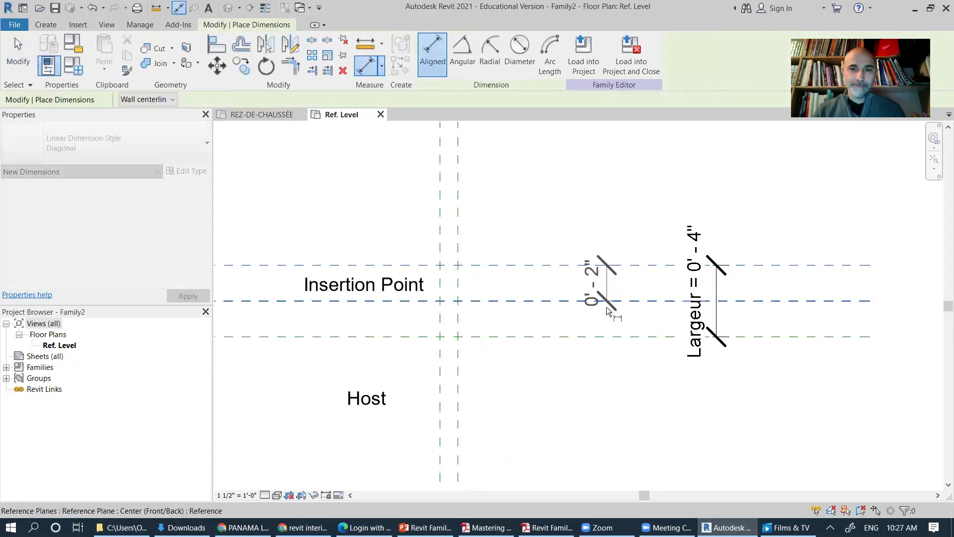
{"action": "left_click", "coordinate": [607, 337]}
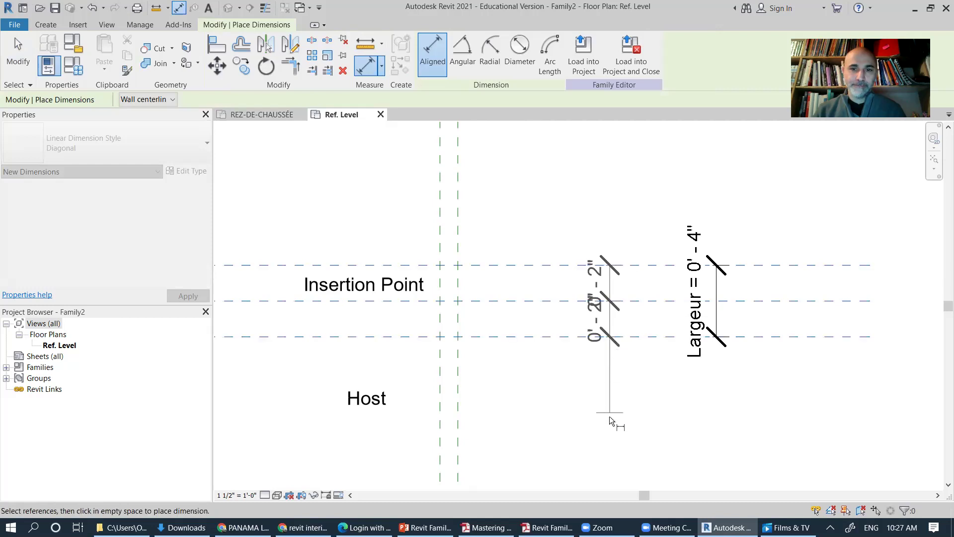
{"action": "left_click", "coordinate": [609, 416]}
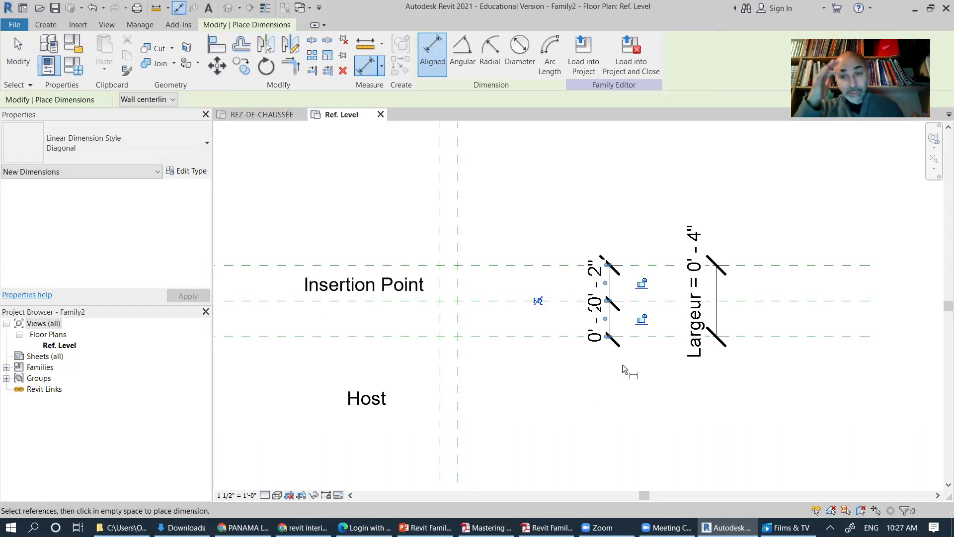
{"action": "key", "text": "Escape"}
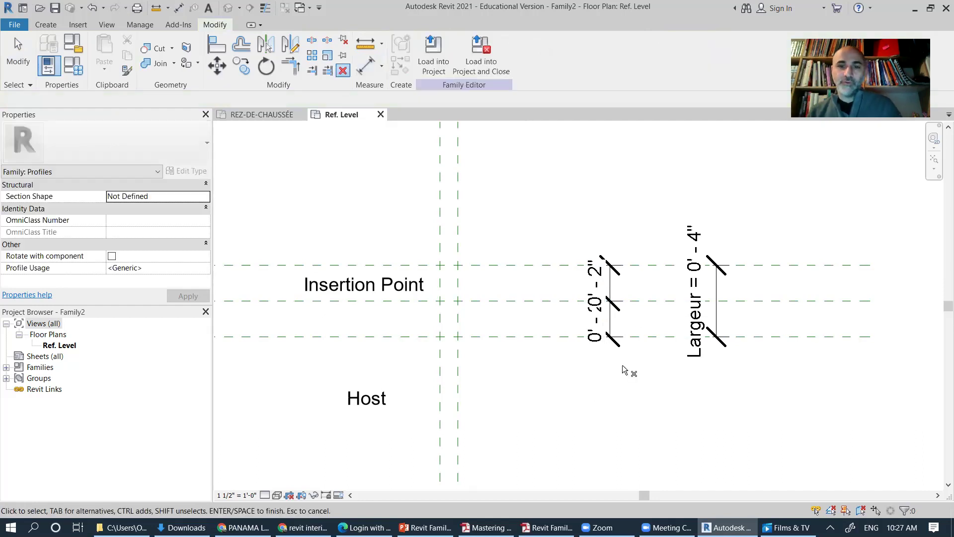
{"action": "left_click_drag", "start_coordinate": [564, 221], "coordinate": [646, 410]}
{"action": "key", "text": "Delete"}
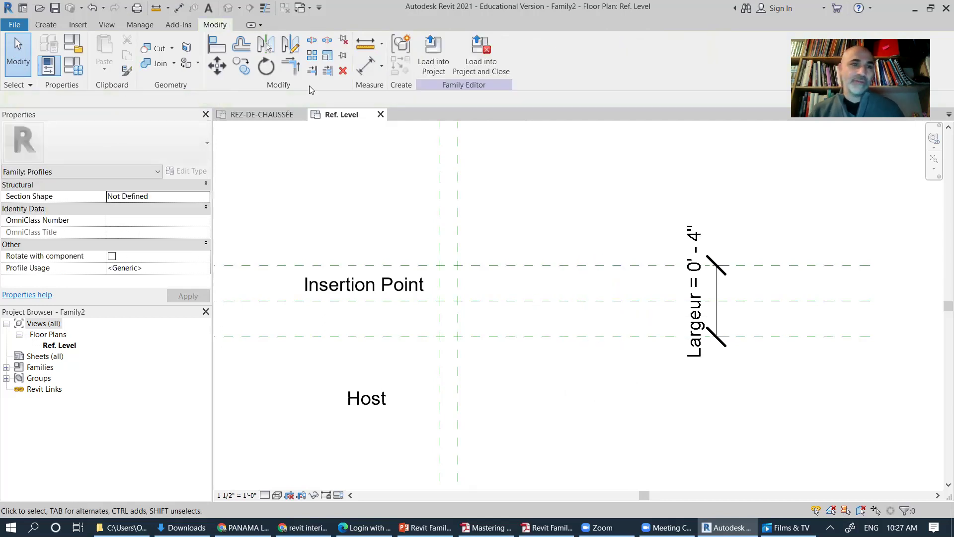
Step: Place two separate 0' - 2" dimensions between the planes, then delete them
{"action": "left_click", "coordinate": [45, 24]}
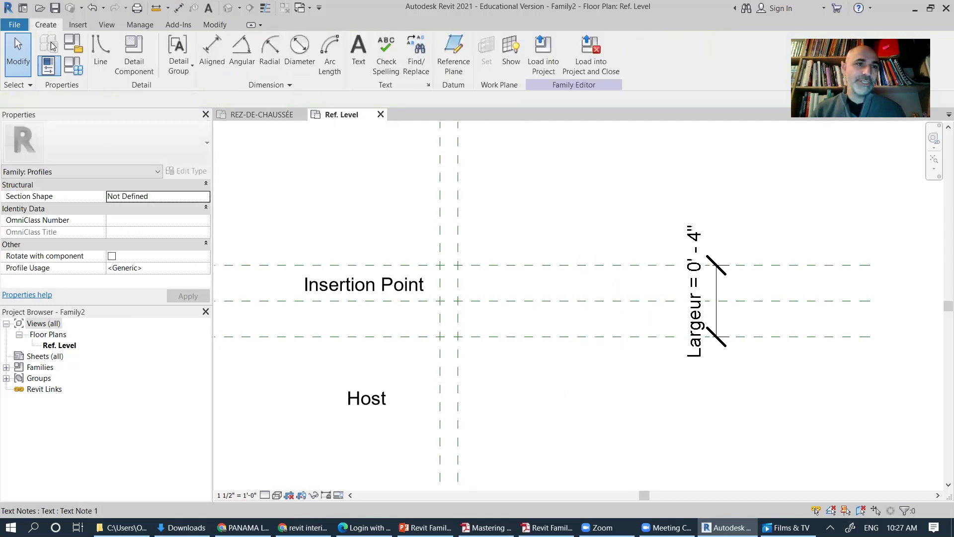
{"action": "left_click", "coordinate": [212, 54]}
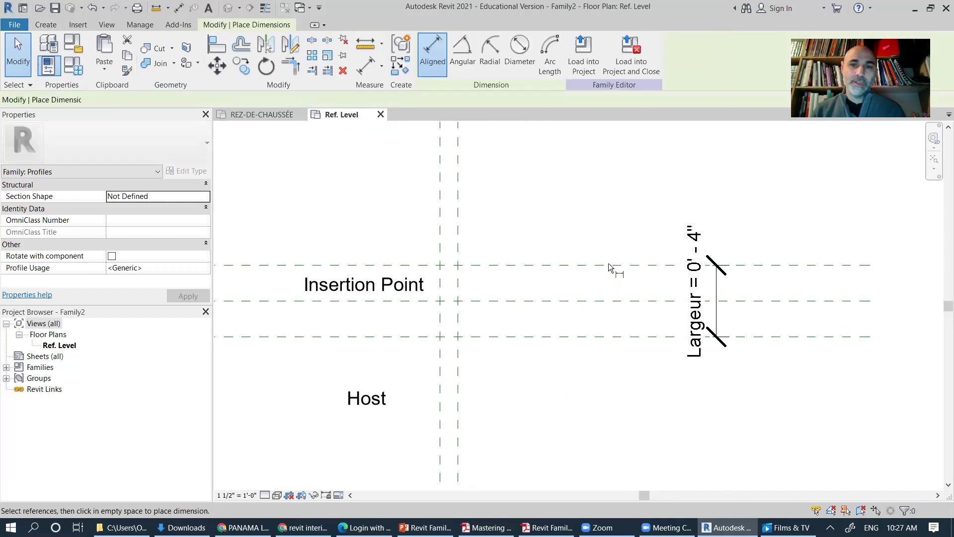
{"action": "left_click", "coordinate": [610, 264]}
{"action": "left_click", "coordinate": [611, 301]}
{"action": "key", "text": "Escape"}
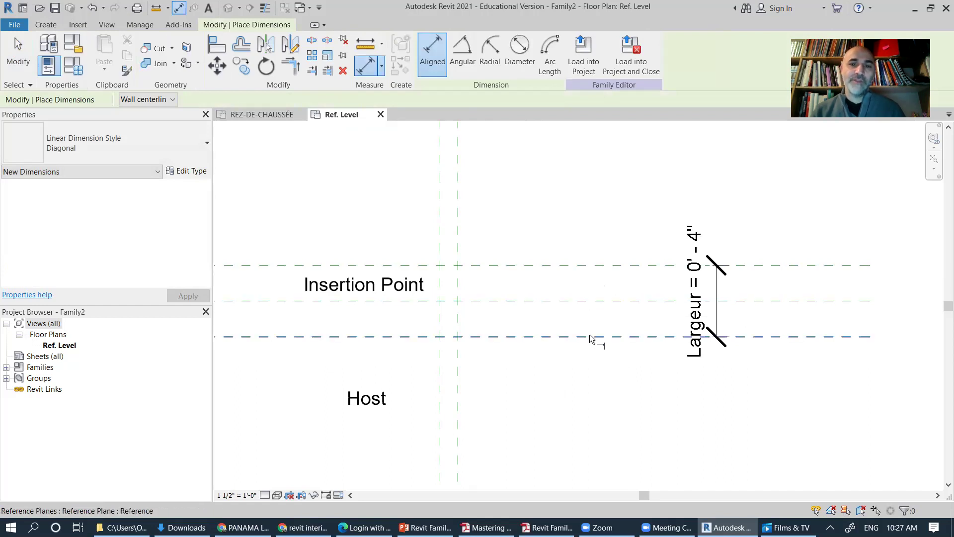
{"action": "left_click", "coordinate": [592, 336]}
{"action": "left_click", "coordinate": [608, 383]}
{"action": "left_click", "coordinate": [622, 265]}
{"action": "left_click", "coordinate": [621, 301]}
{"action": "left_click", "coordinate": [605, 374]}
{"action": "key", "text": "Escape"}
{"action": "key", "text": "Escape"}
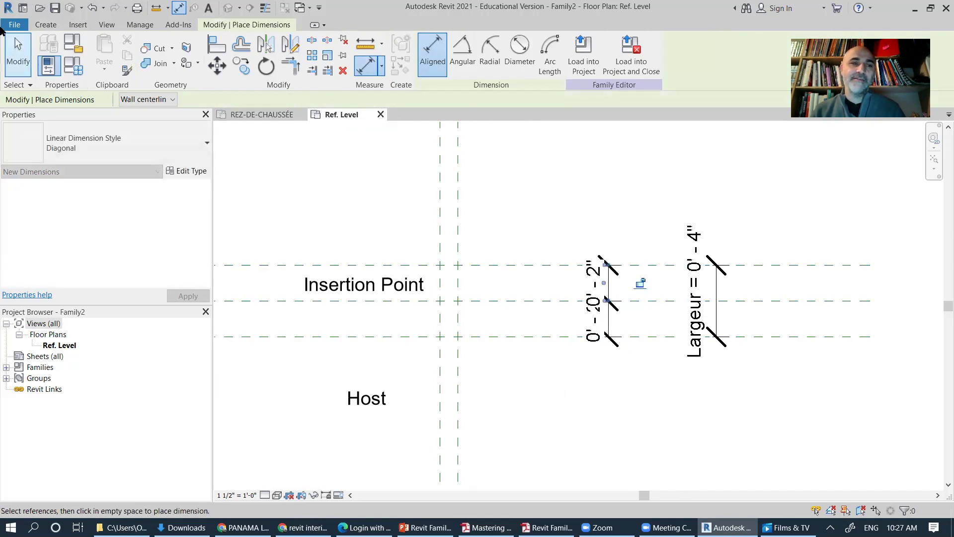
{"action": "left_click_drag", "start_coordinate": [543, 203], "coordinate": [624, 383]}
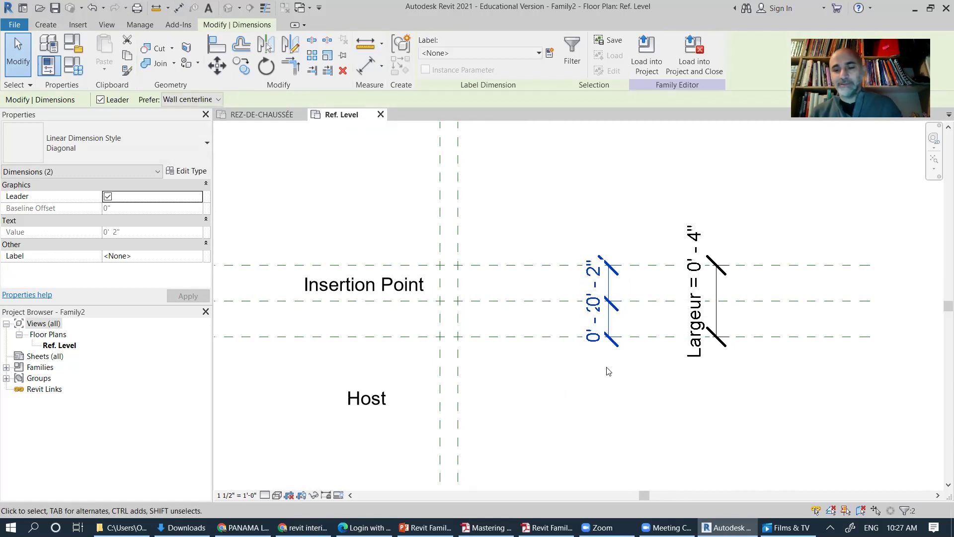
{"action": "key", "text": "Delete"}
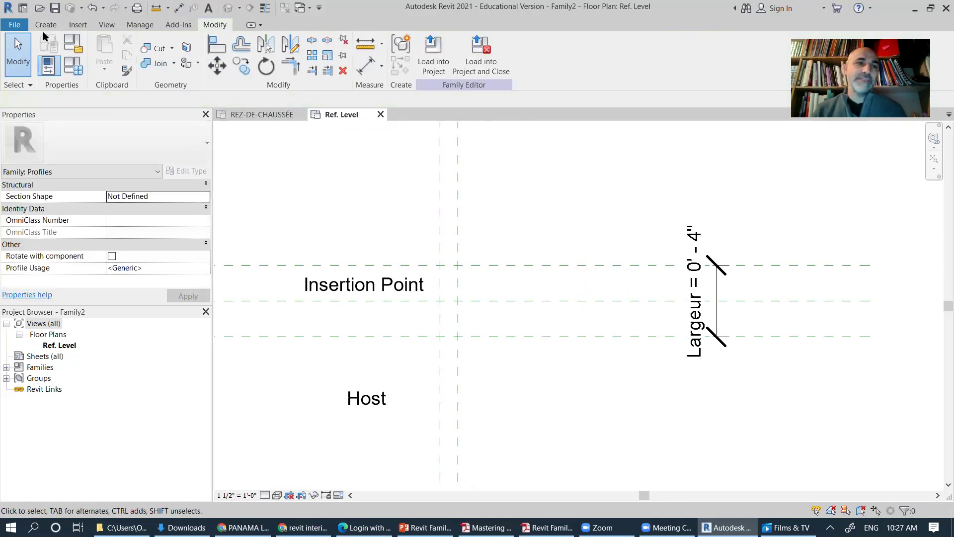
Step: Place one chained aligned dimension across the top, middle and bottom reference planes
{"action": "left_click", "coordinate": [45, 25]}
{"action": "left_click", "coordinate": [218, 52]}
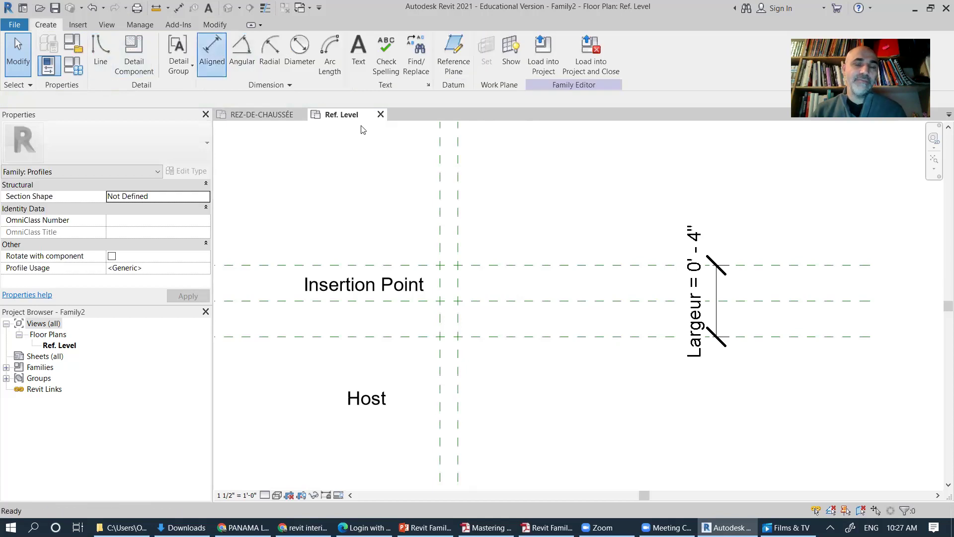
{"action": "left_click", "coordinate": [602, 267]}
{"action": "left_click", "coordinate": [599, 300]}
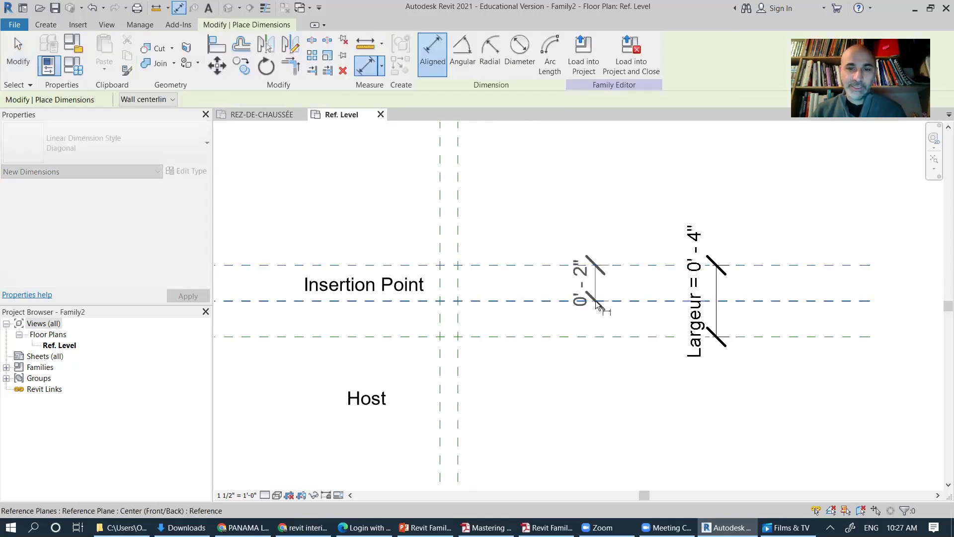
{"action": "left_click", "coordinate": [596, 338]}
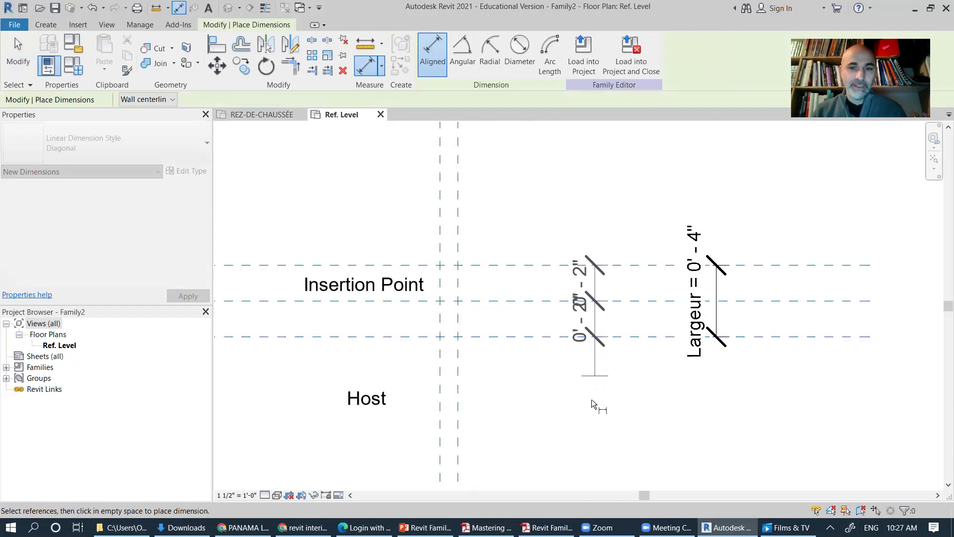
{"action": "left_click", "coordinate": [596, 433]}
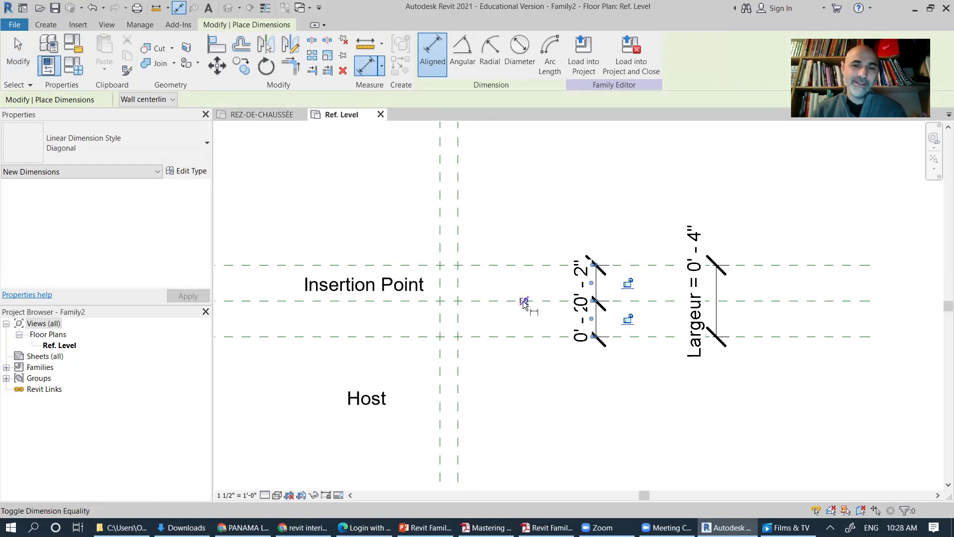
Step: Make the chained dimension's two segments EQ, then open Project Units with UN
{"action": "left_click", "coordinate": [524, 300]}
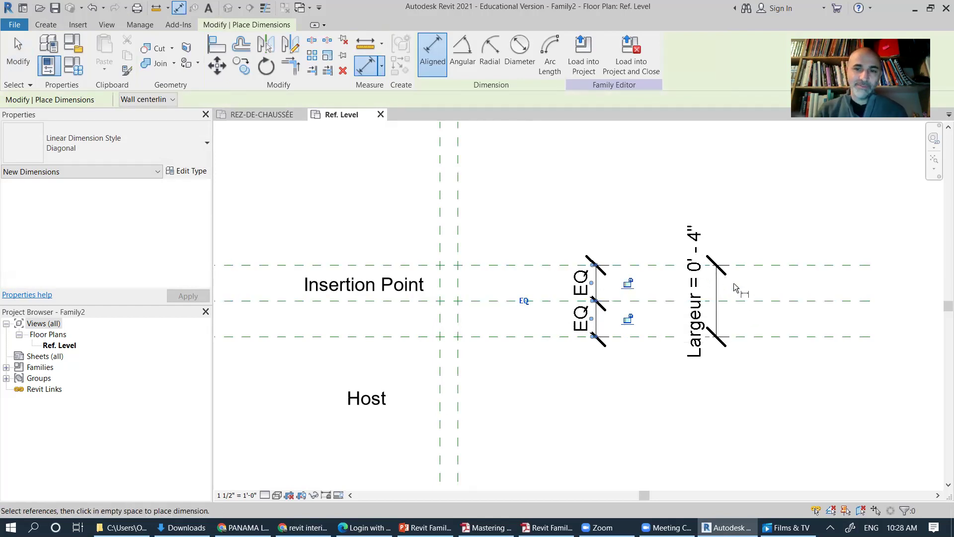
{"action": "key", "text": "u"}
{"action": "key", "text": "n"}
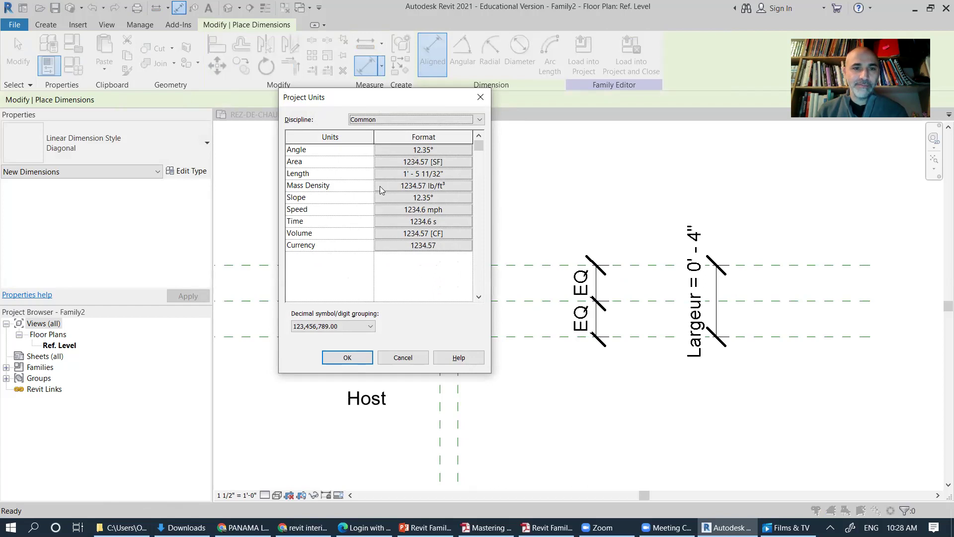
Step: Turn on Suppress 0 feet in the Length format so the width reads Largeur = 4"
{"action": "left_click", "coordinate": [403, 176]}
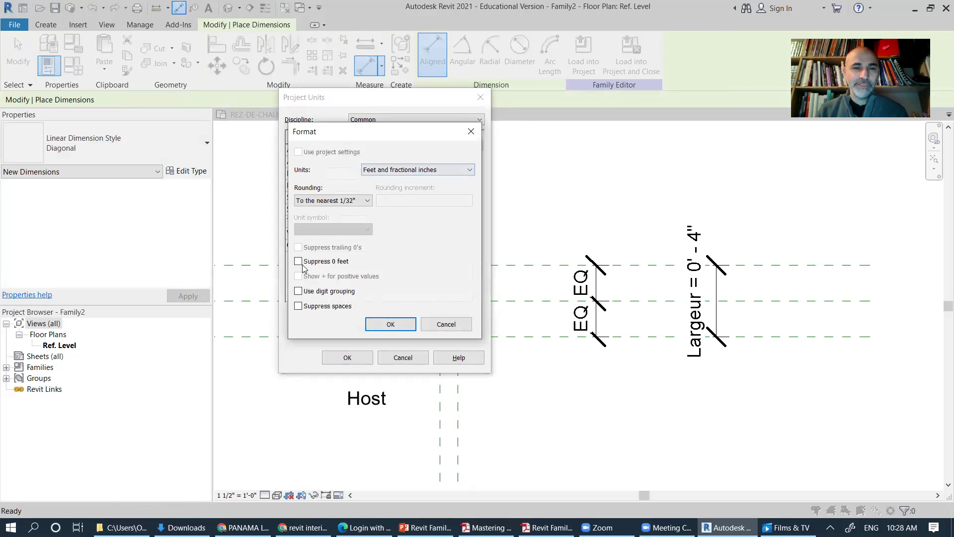
{"action": "left_click", "coordinate": [298, 261]}
{"action": "left_click", "coordinate": [396, 324]}
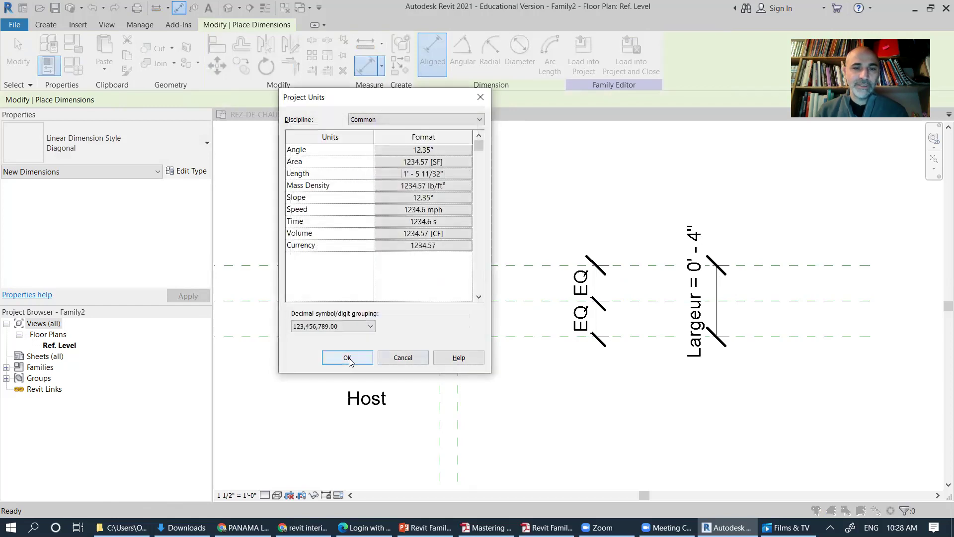
{"action": "left_click", "coordinate": [348, 357]}
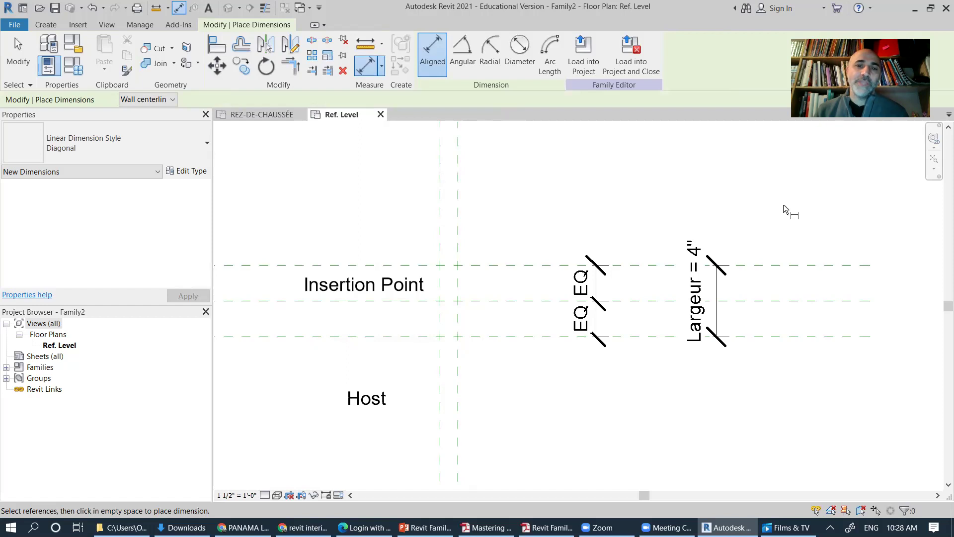
Step: Add a 1" aligned dimension between the two vertical reference planes
{"action": "left_click", "coordinate": [457, 217]}
{"action": "left_click", "coordinate": [440, 214]}
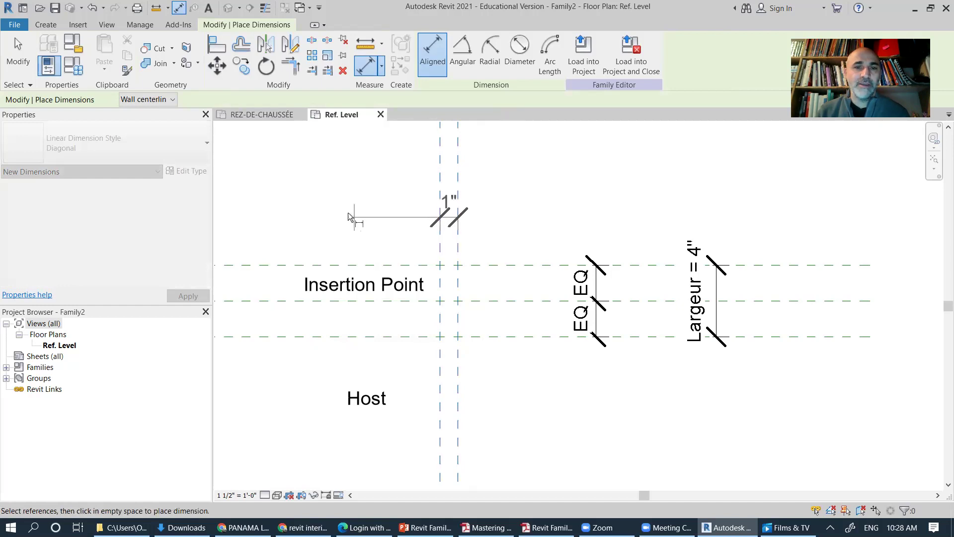
{"action": "left_click", "coordinate": [330, 182]}
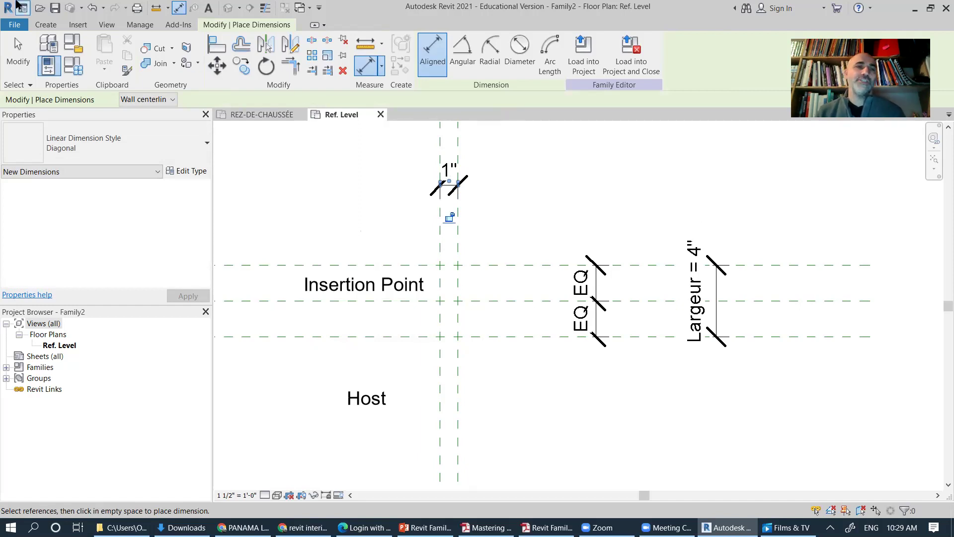
{"action": "left_click", "coordinate": [18, 55]}
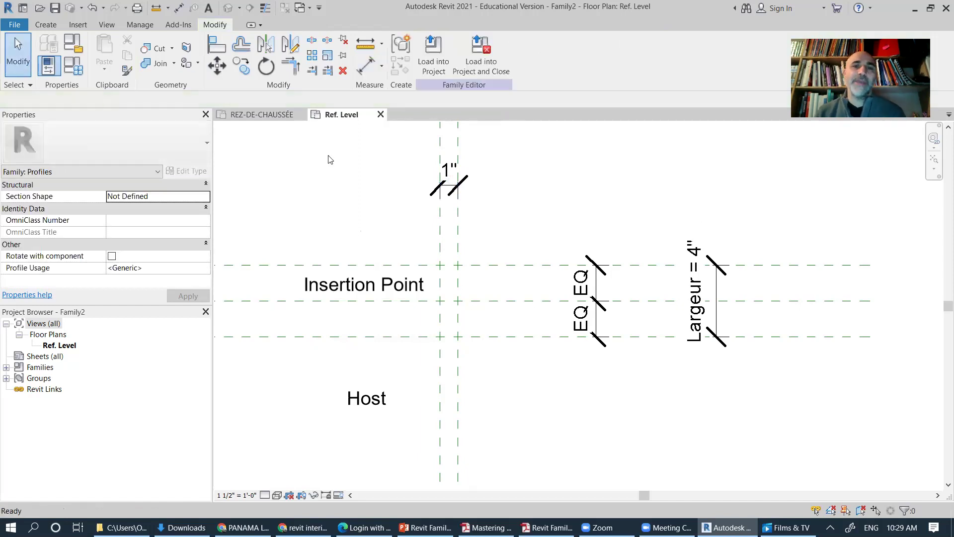
Step: Label the 1" dimension with a new Type parameter named Profondeur
{"action": "left_click", "coordinate": [450, 190]}
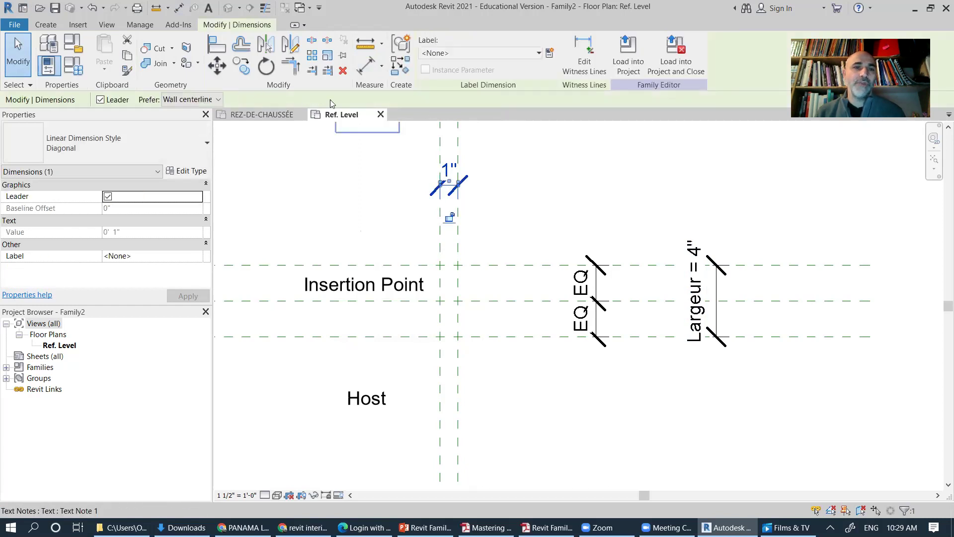
{"action": "left_click", "coordinate": [520, 53]}
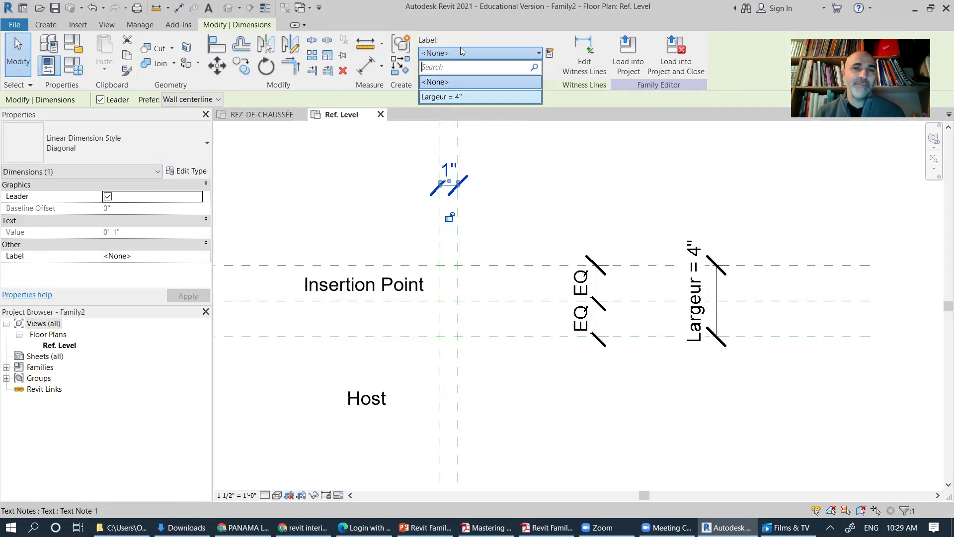
{"action": "left_click", "coordinate": [508, 56]}
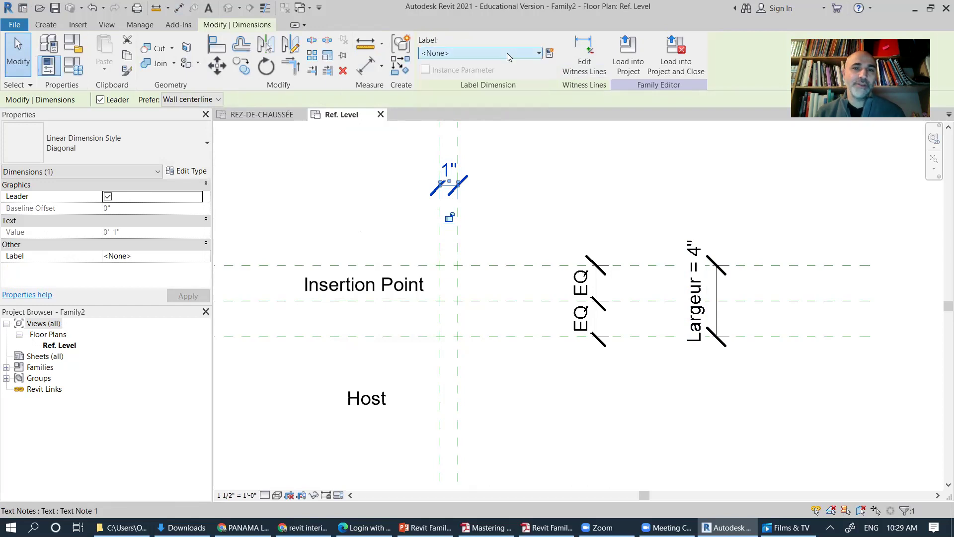
{"action": "left_click", "coordinate": [550, 53]}
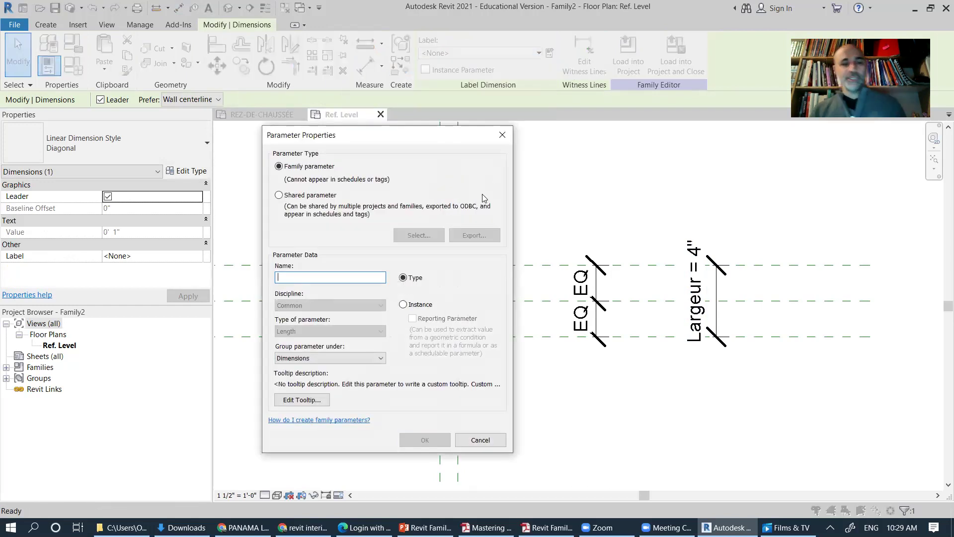
{"action": "type", "text": "Profondeur"}
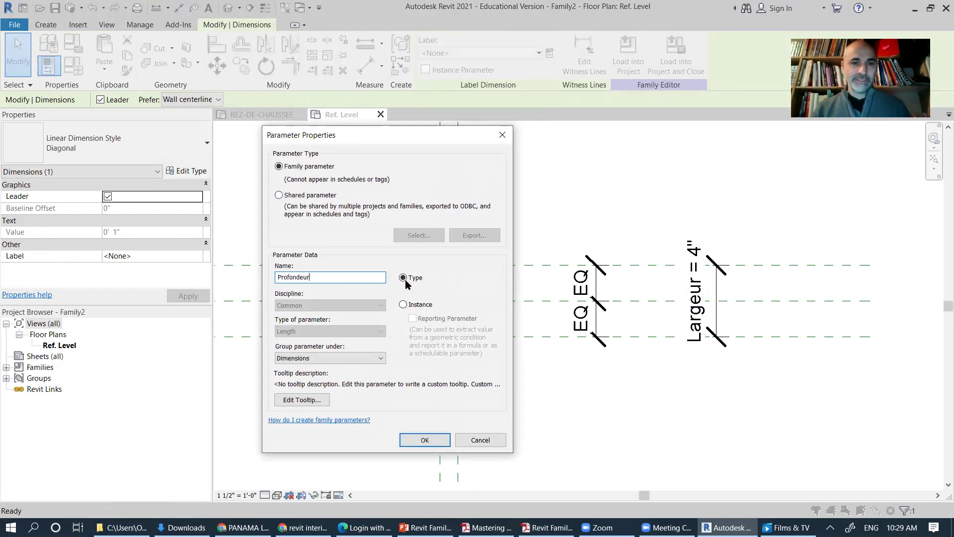
{"action": "left_click", "coordinate": [432, 440]}
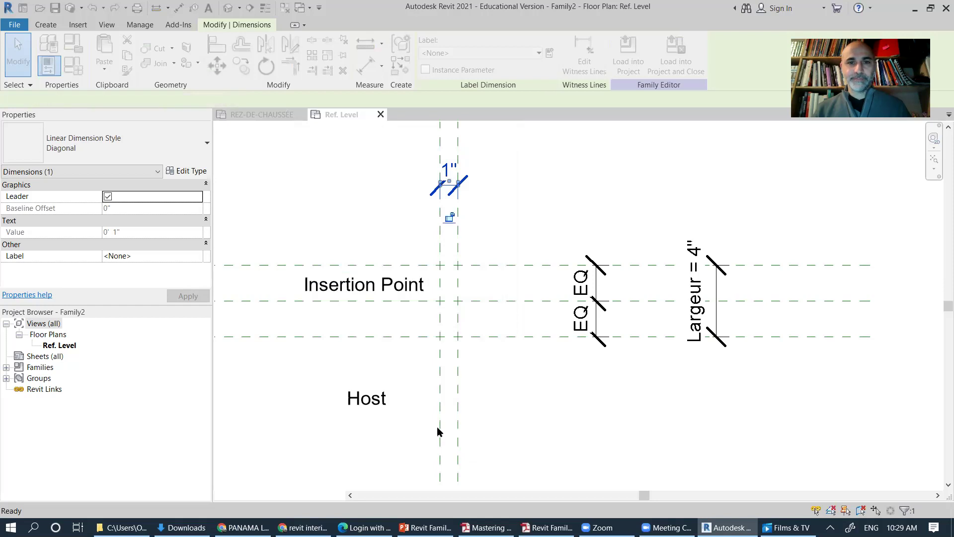
{"action": "left_click", "coordinate": [485, 203]}
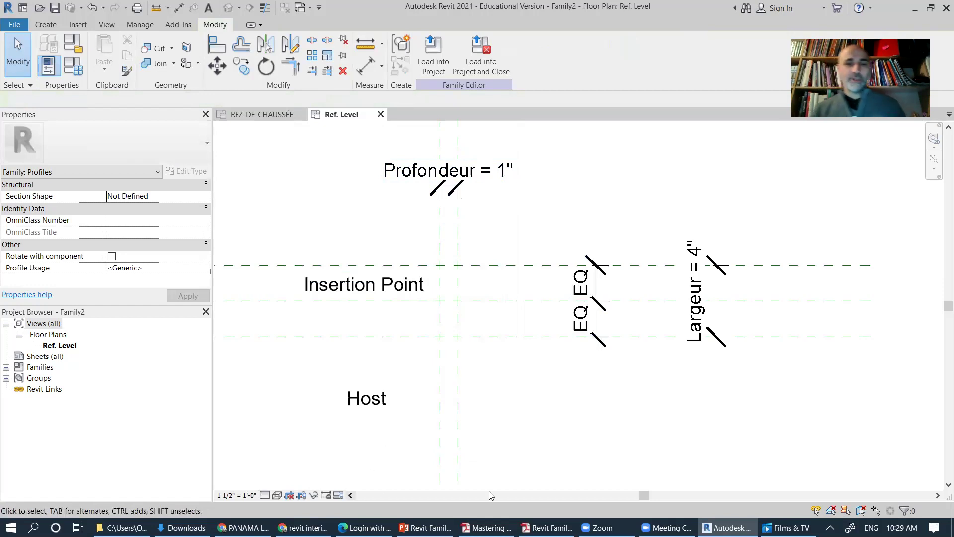
{"action": "key", "text": "alt+Tab"}
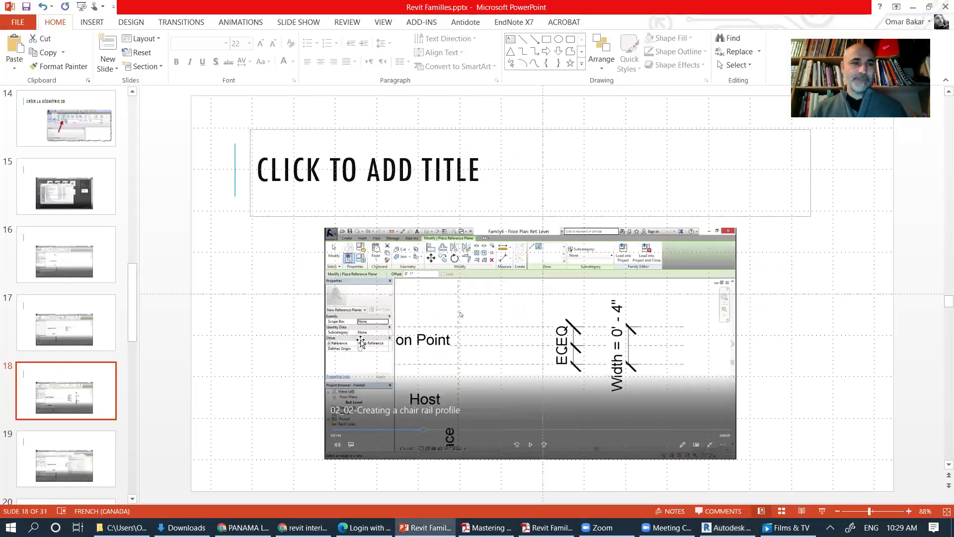
{"action": "left_click", "coordinate": [60, 465]}
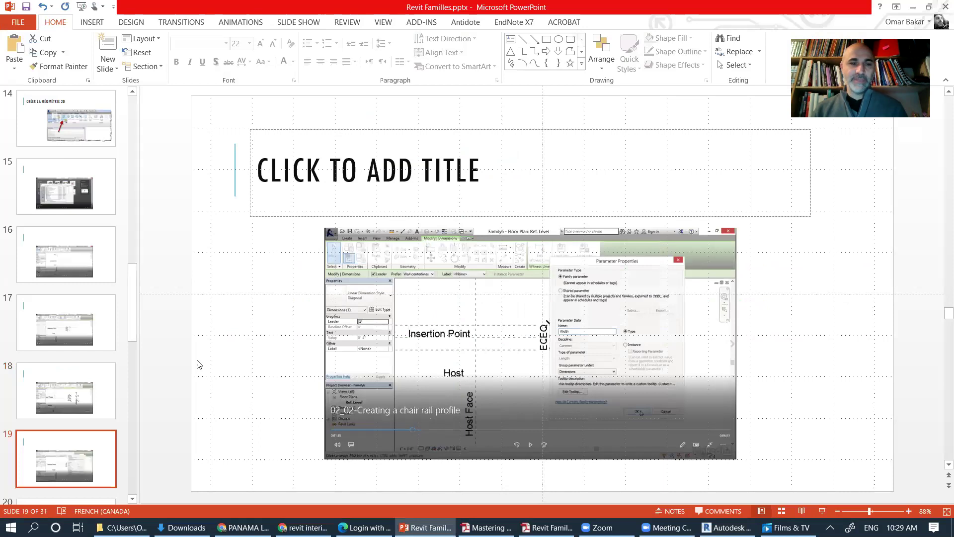
{"action": "scroll", "coordinate": [132, 346], "scroll_direction": "down", "scroll_amount": 4}
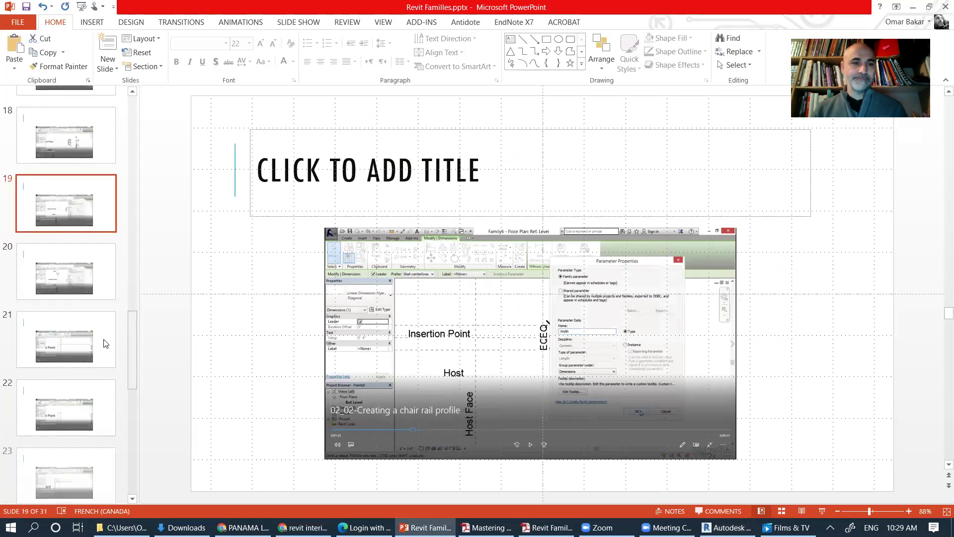
{"action": "left_click", "coordinate": [79, 288]}
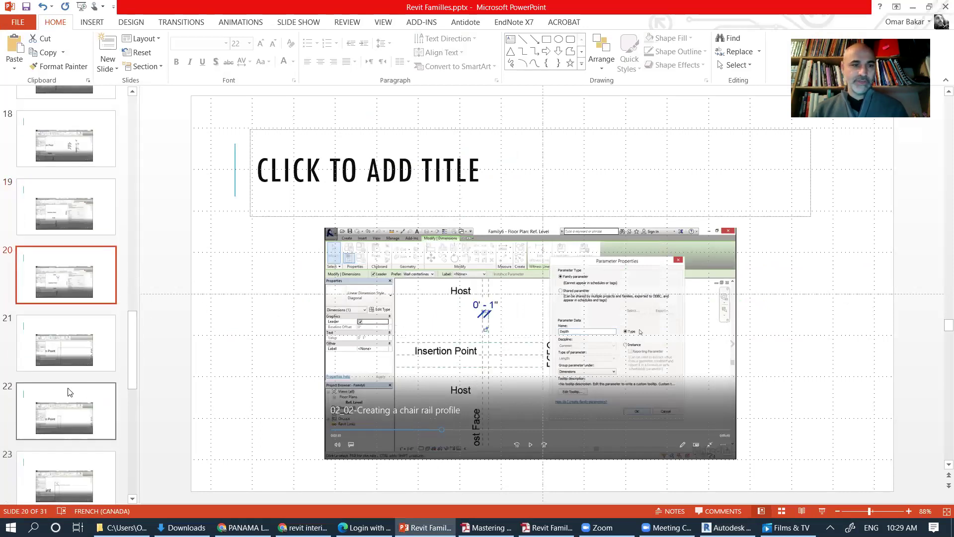
{"action": "left_click", "coordinate": [77, 354]}
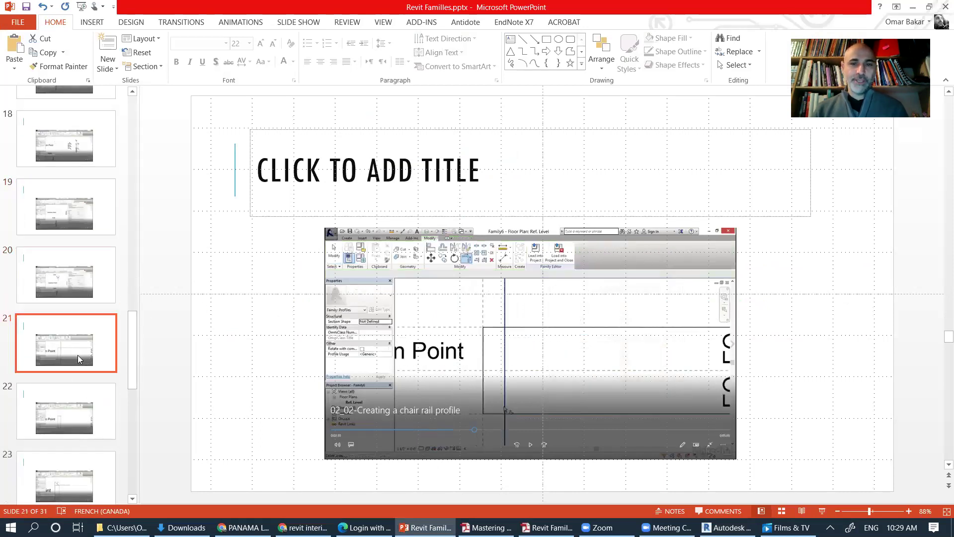
{"action": "left_click", "coordinate": [82, 426]}
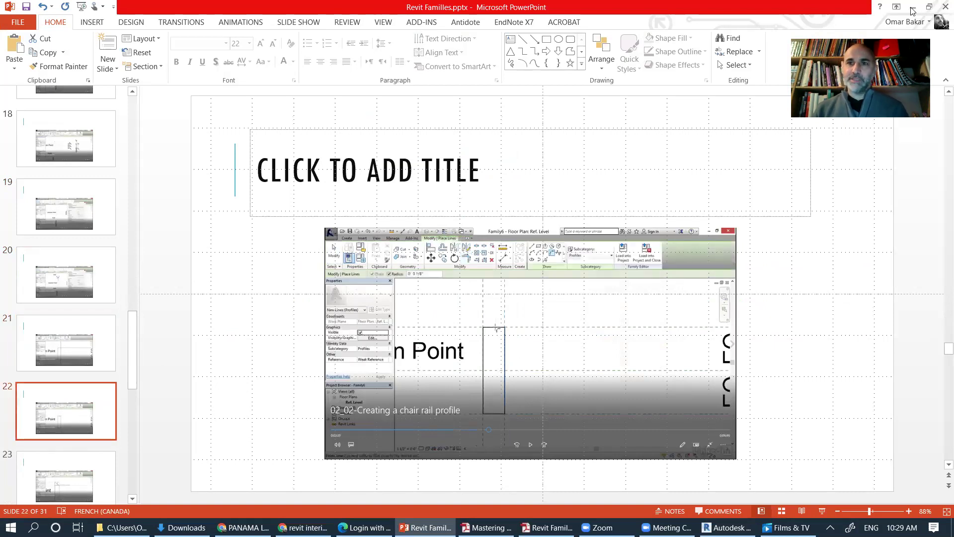
{"action": "left_click", "coordinate": [63, 360]}
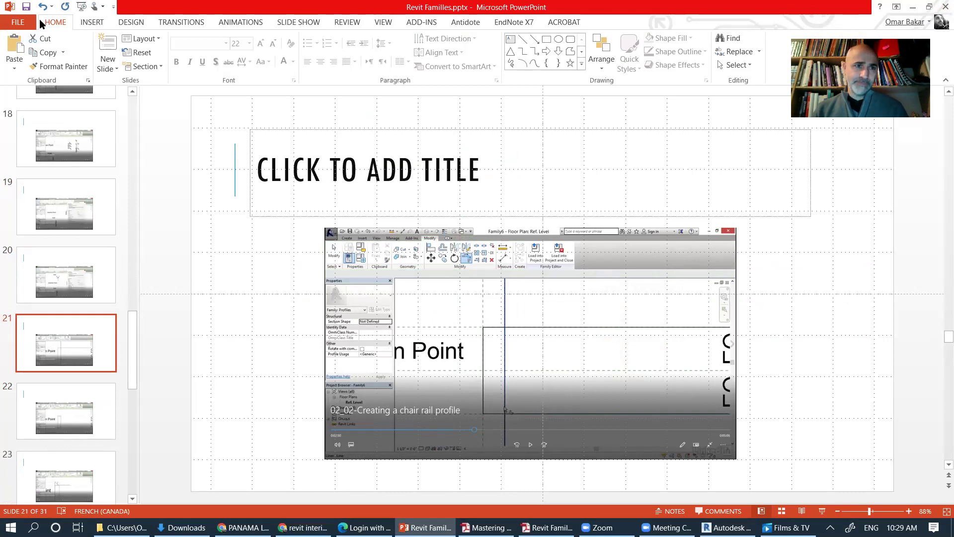
{"action": "key", "text": "alt+Tab"}
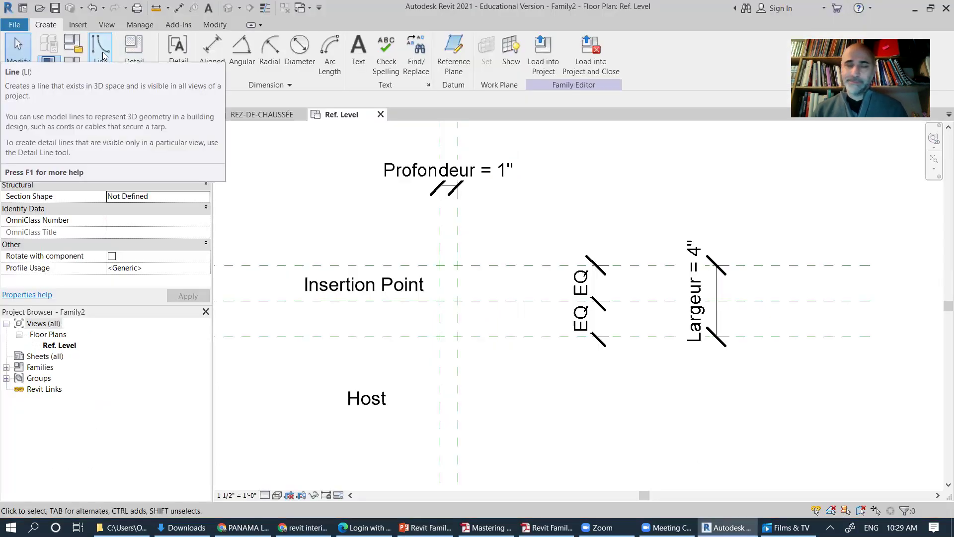
Step: Start the profile Line tool in Pick Lines mode with Lock enabled
{"action": "left_click", "coordinate": [102, 52]}
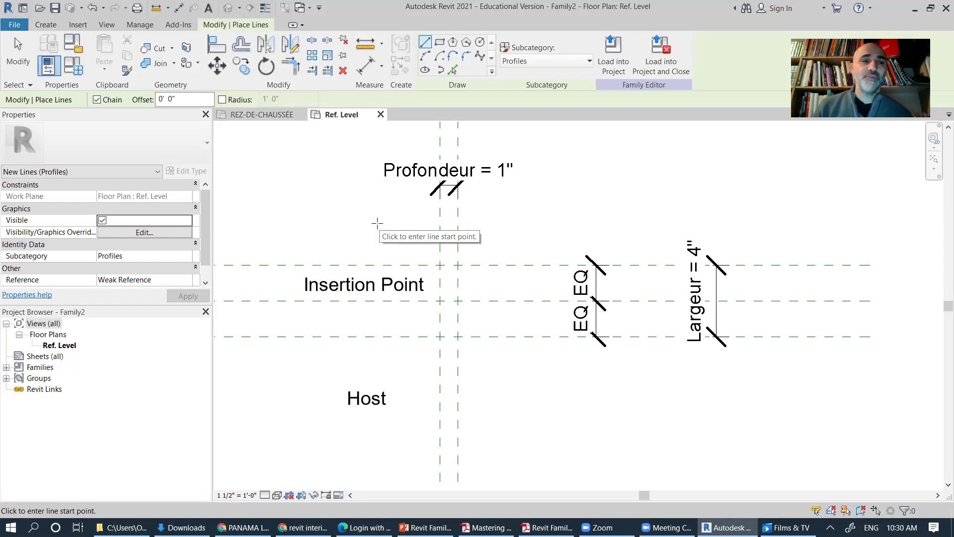
{"action": "left_click", "coordinate": [46, 24]}
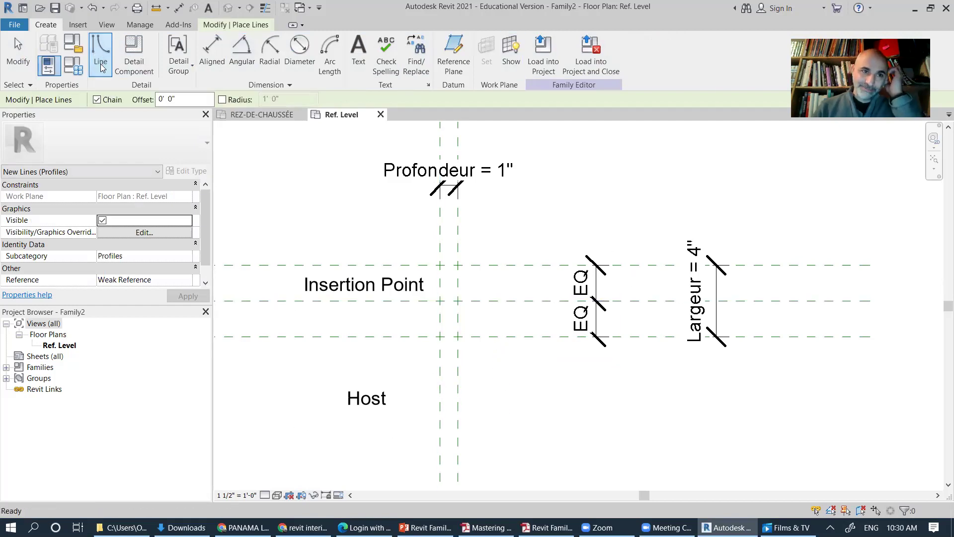
{"action": "left_click", "coordinate": [267, 26]}
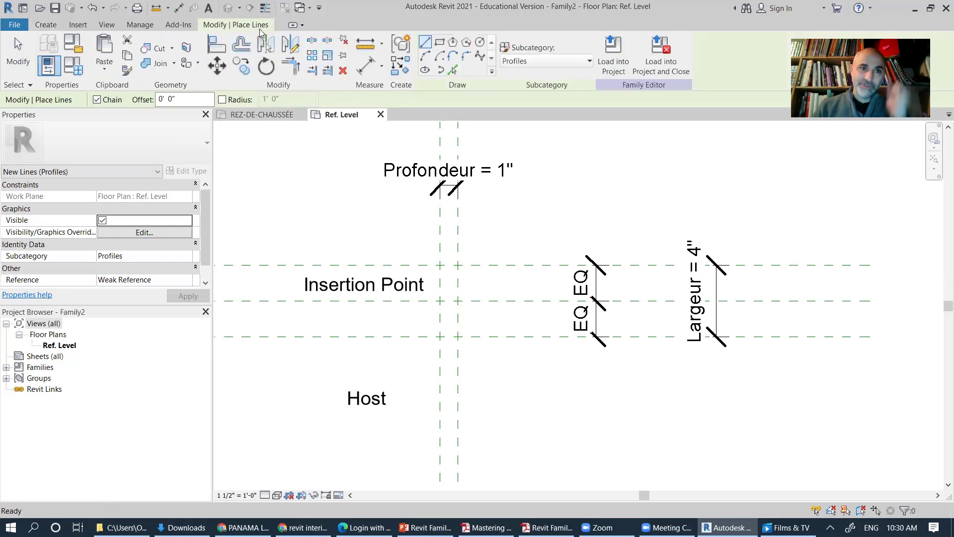
{"action": "left_click", "coordinate": [455, 72]}
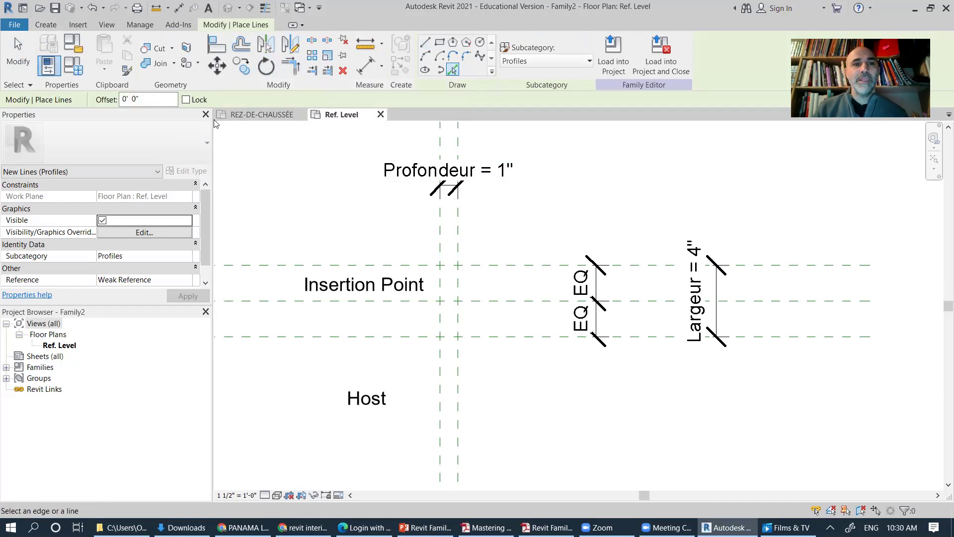
{"action": "left_click", "coordinate": [185, 100]}
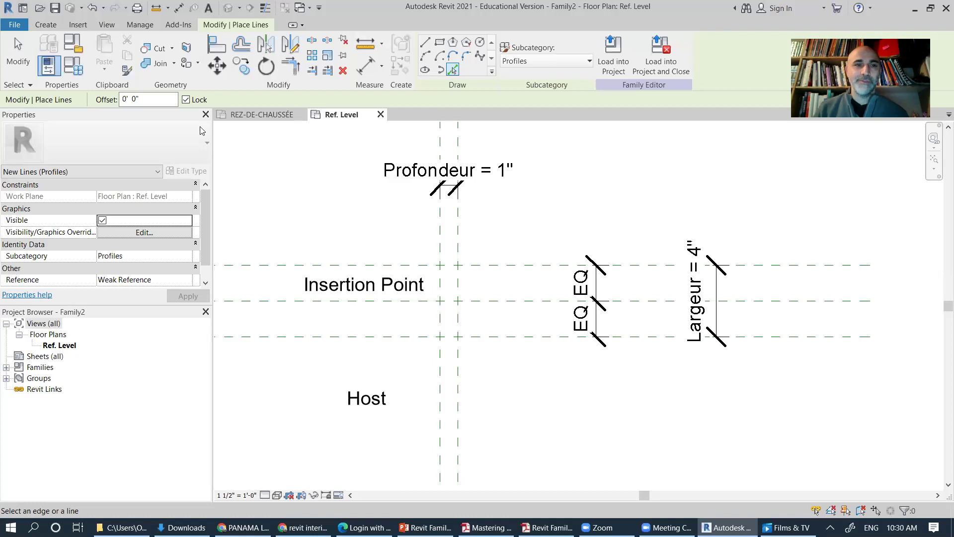
Step: Pick both vertical and both outer horizontal reference planes as locked profile lines
{"action": "left_click", "coordinate": [440, 241]}
{"action": "left_click", "coordinate": [458, 246]}
{"action": "left_click", "coordinate": [480, 266]}
{"action": "left_click", "coordinate": [488, 337]}
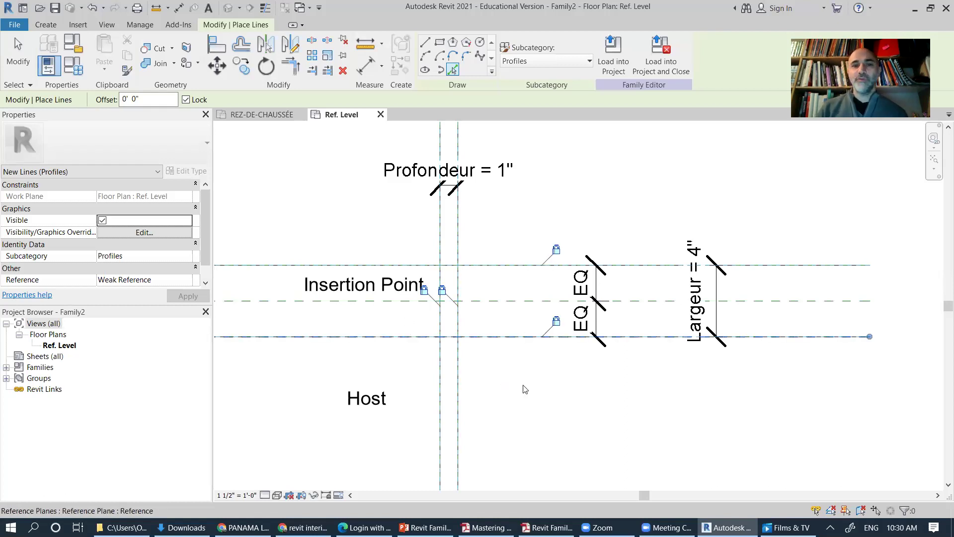
{"action": "scroll", "coordinate": [456, 315], "scroll_direction": "up", "scroll_amount": 4}
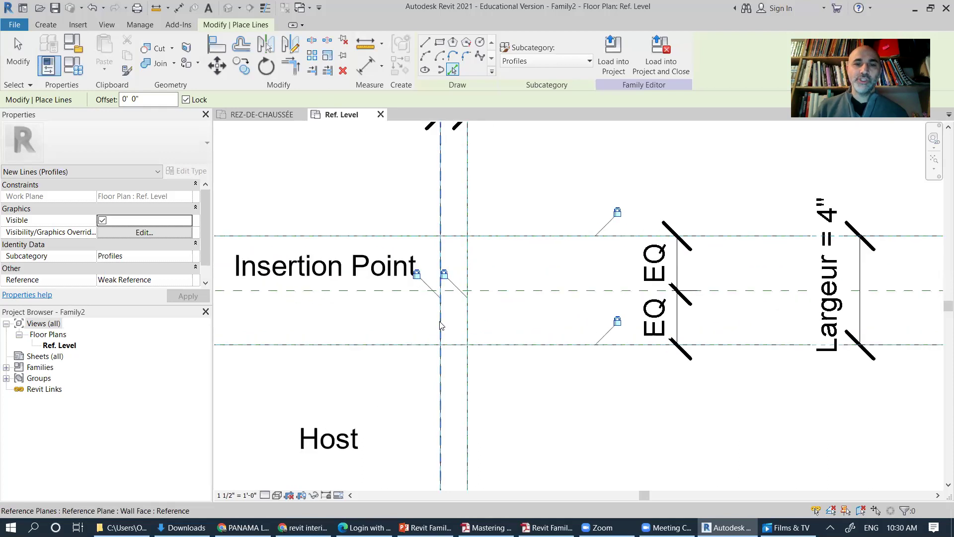
{"action": "middle_click_drag", "start_coordinate": [478, 334], "coordinate": [498, 351]}
Step: Trim the profile lines with TR to close the top and bottom corners of the rectangle
{"action": "key", "text": "t"}
{"action": "key", "text": "r"}
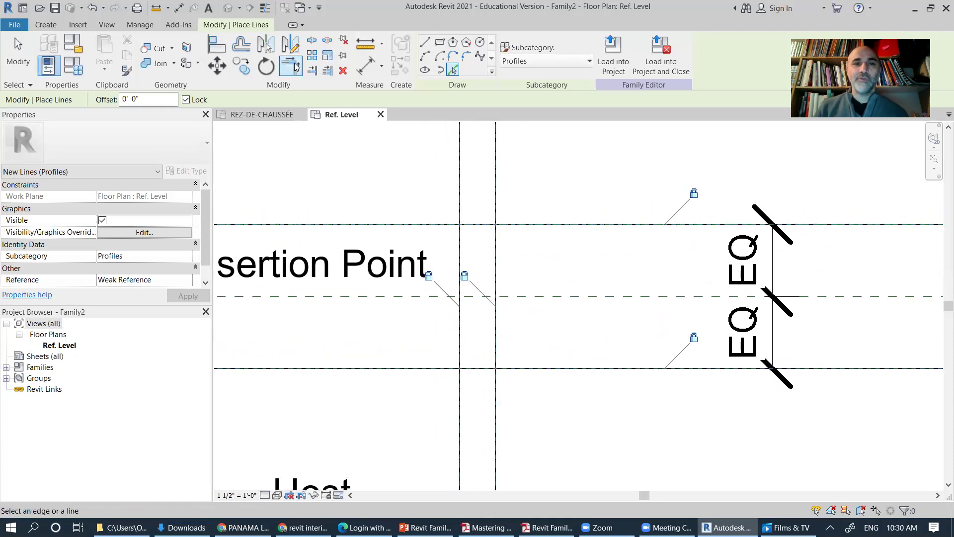
{"action": "left_click", "coordinate": [460, 245]}
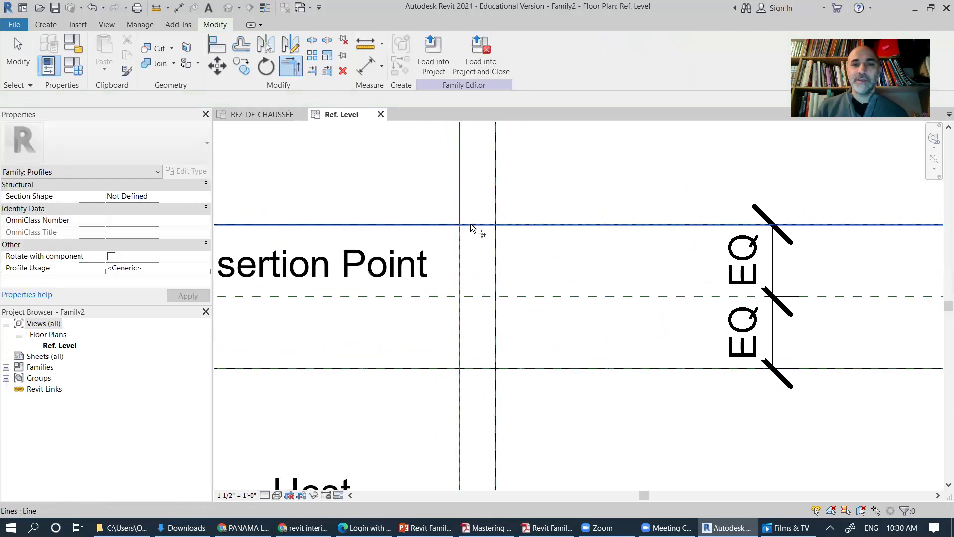
{"action": "left_click", "coordinate": [495, 282]}
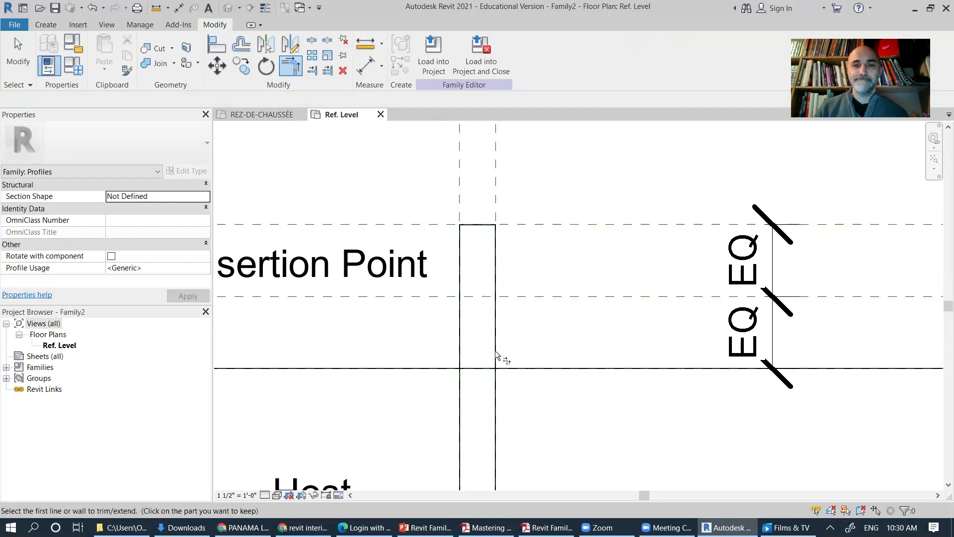
{"action": "left_click", "coordinate": [480, 374]}
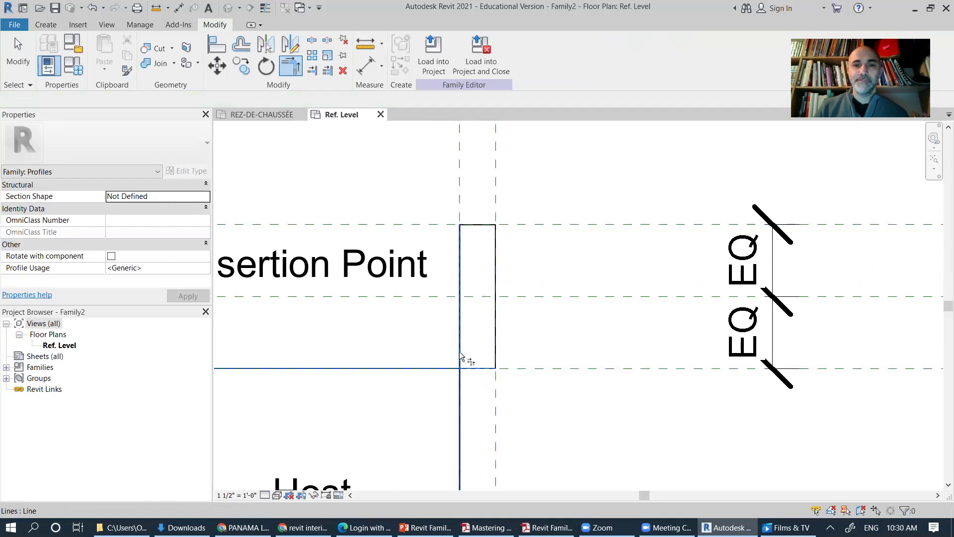
{"action": "left_click", "coordinate": [464, 362]}
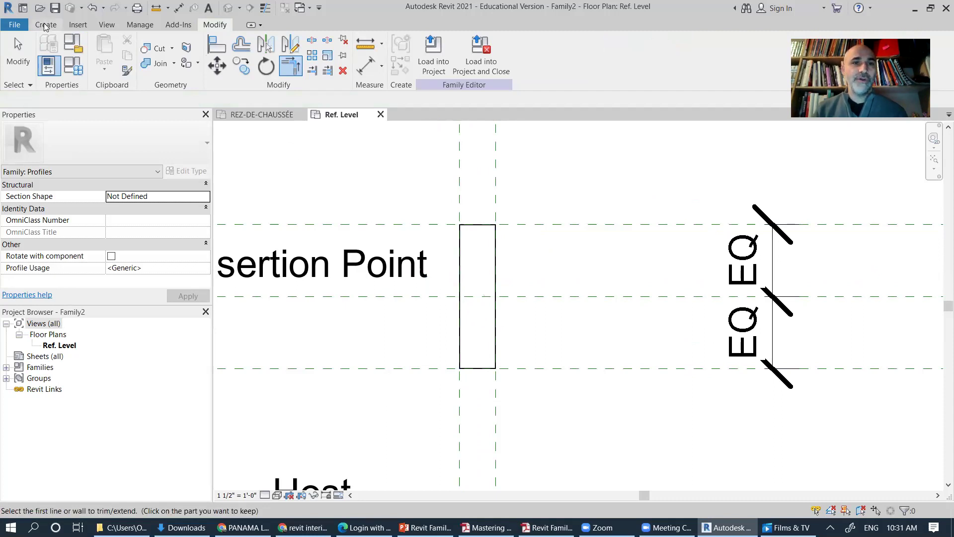
Step: Set the profile Line tool to Tangent End Arc with a fixed 1' 0" radius, then switch to PowerPoint
{"action": "left_click", "coordinate": [45, 25]}
{"action": "left_click", "coordinate": [99, 48]}
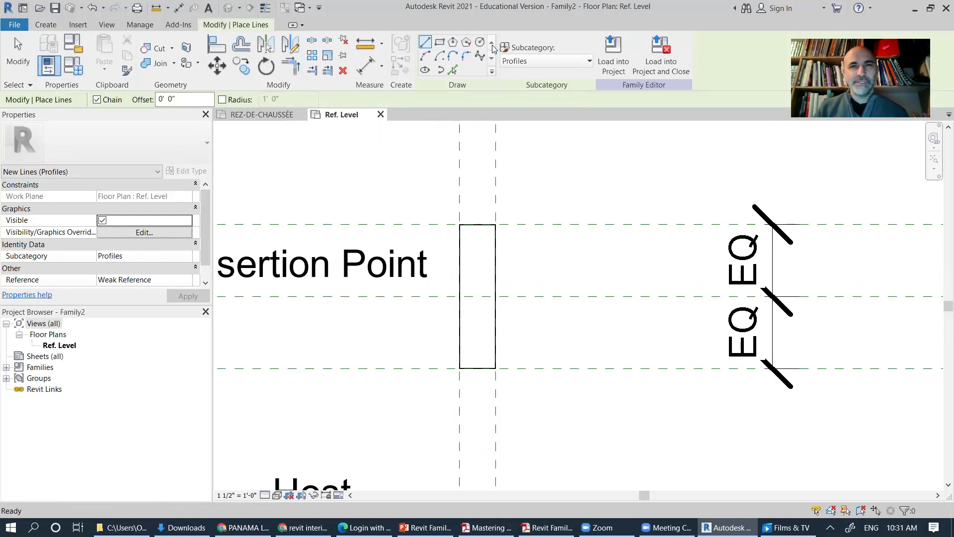
{"action": "left_click", "coordinate": [453, 57]}
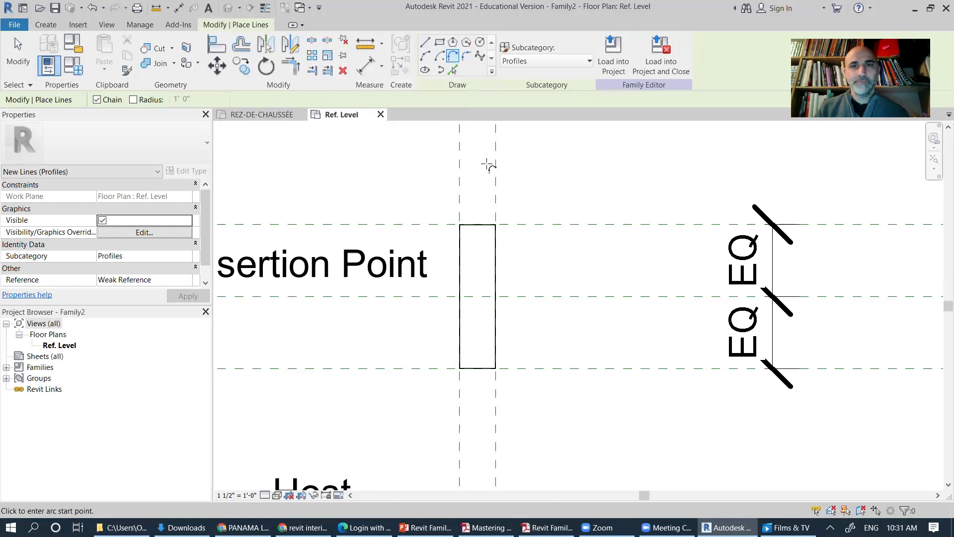
{"action": "left_click", "coordinate": [133, 100]}
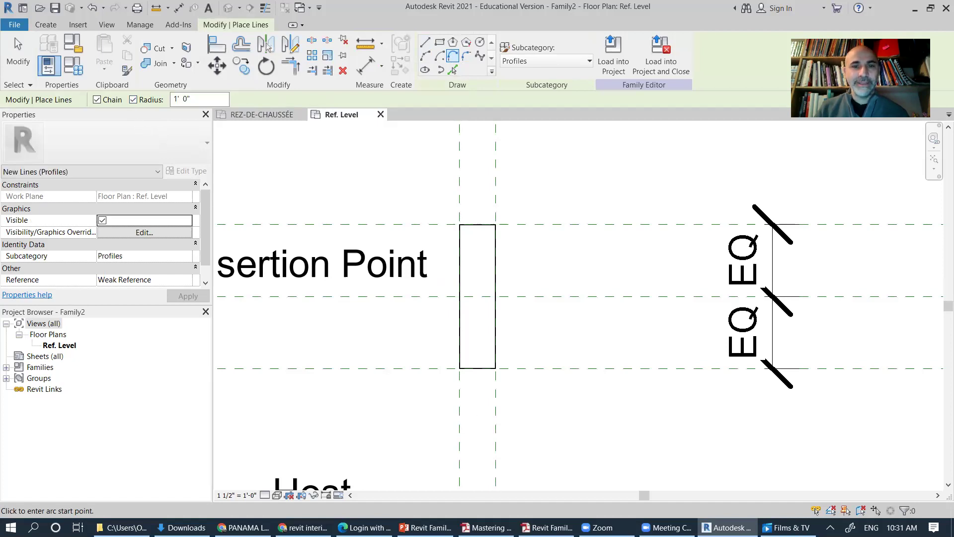
{"action": "key", "text": "alt+Tab"}
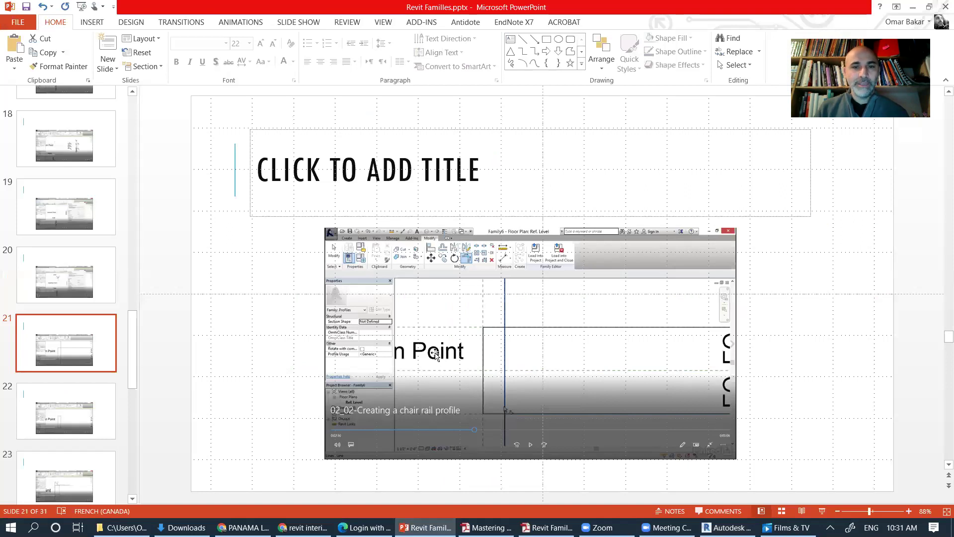
Step: Check slide 22's 0' 0 1/8" radius step, then minimize PowerPoint
{"action": "key", "text": "Page_Down"}
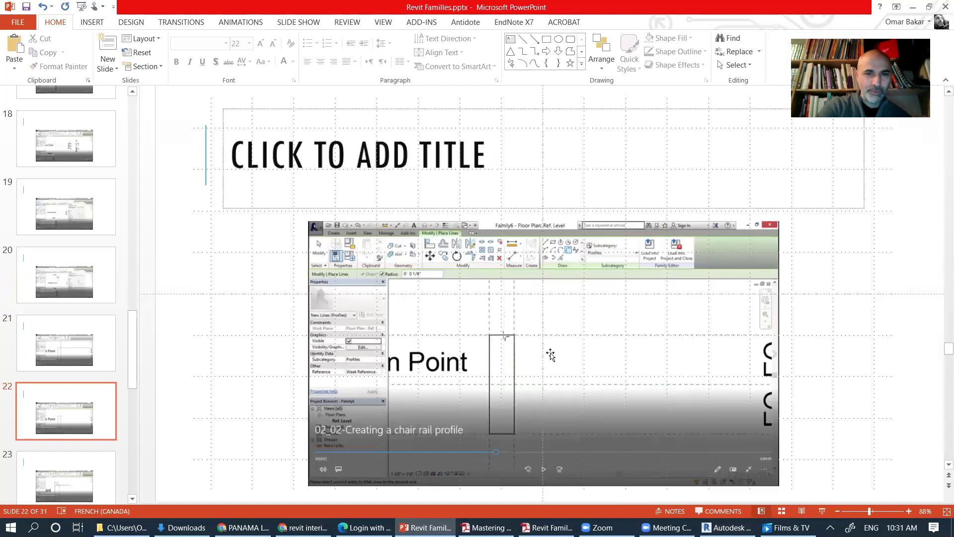
{"action": "scroll", "coordinate": [550, 354], "scroll_direction": "up", "scroll_amount": 8, "text": "ctrl"}
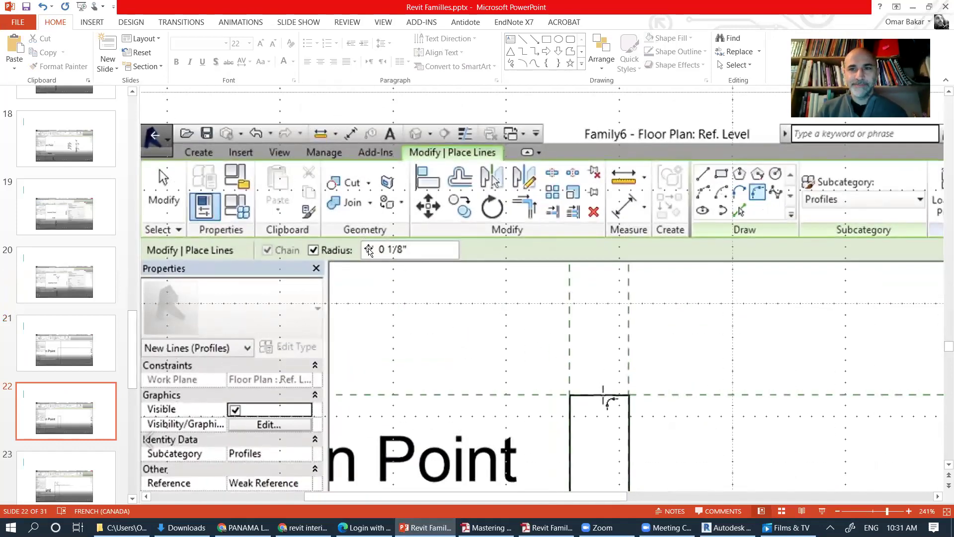
{"action": "left_click", "coordinate": [912, 7]}
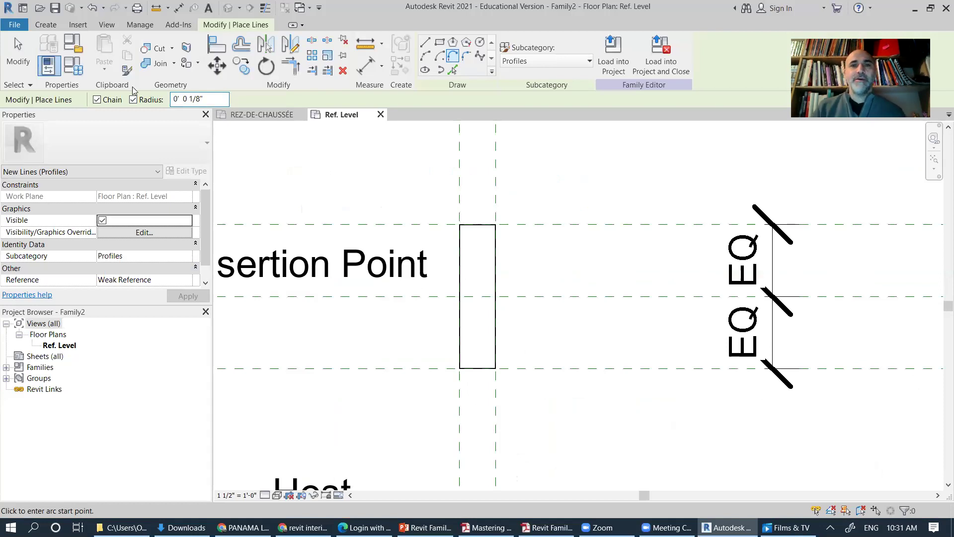
Step: Round the profile's top-right corner with a fixed-radius 1/8" fillet arc
{"action": "left_click", "coordinate": [495, 225]}
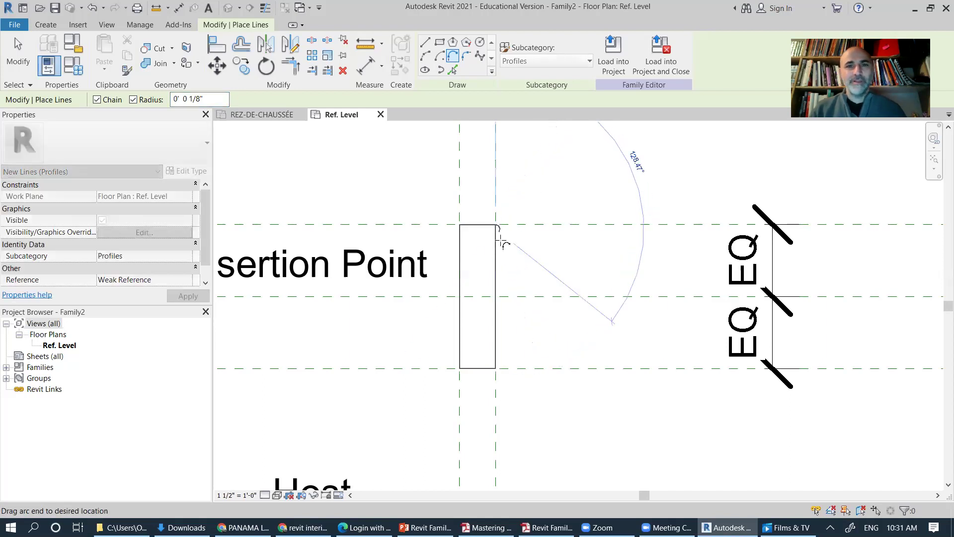
{"action": "left_click", "coordinate": [466, 58]}
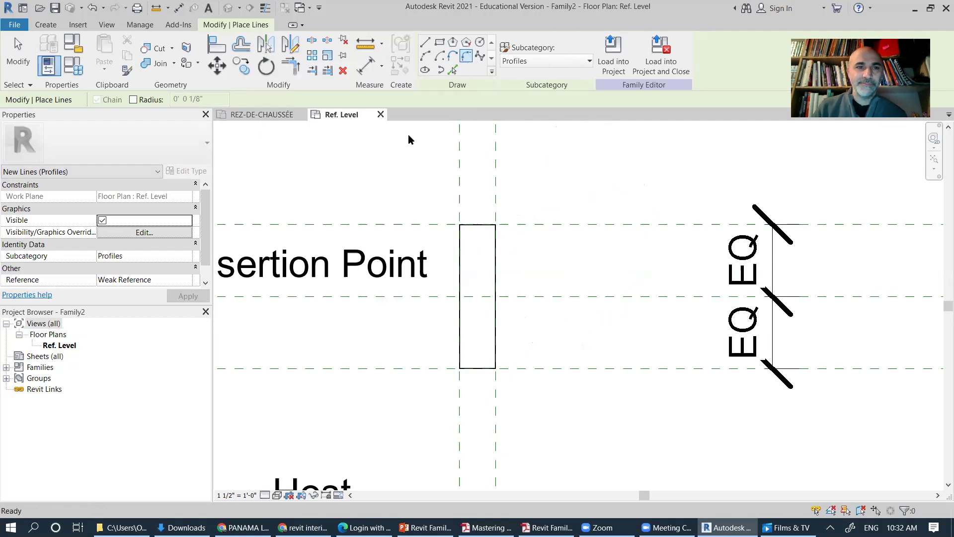
{"action": "left_click", "coordinate": [134, 100]}
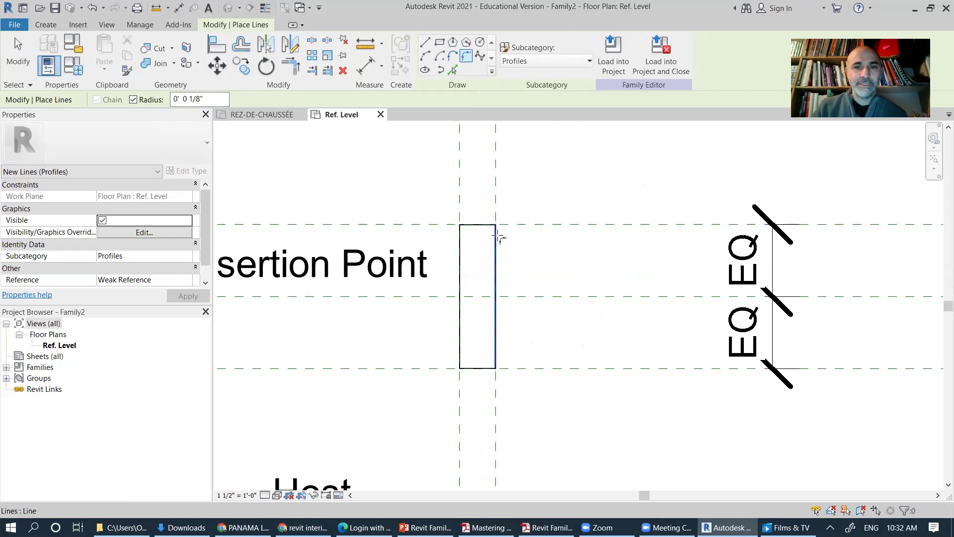
{"action": "left_click", "coordinate": [520, 266]}
{"action": "scroll", "coordinate": [497, 226], "scroll_direction": "up", "scroll_amount": 6}
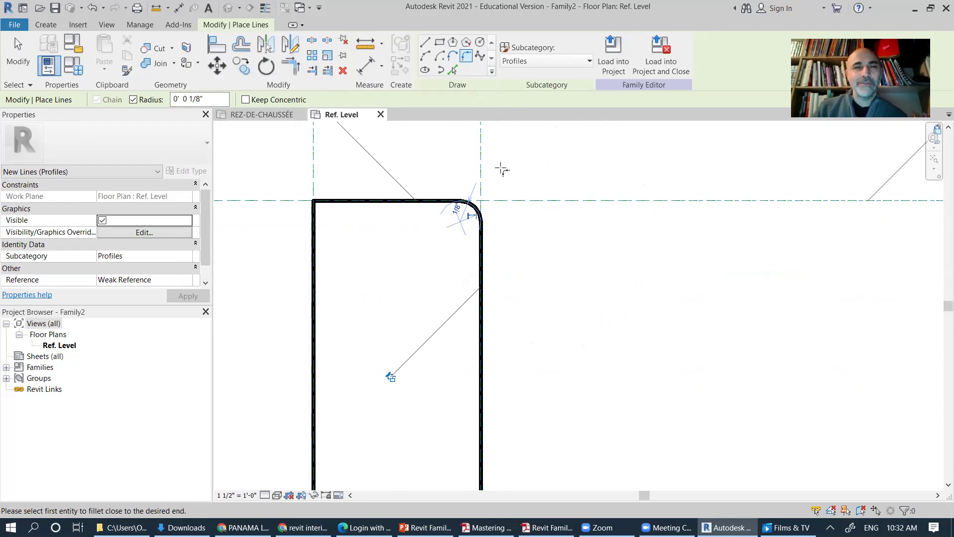
{"action": "scroll", "coordinate": [465, 227], "scroll_direction": "down", "scroll_amount": 2}
{"action": "middle_click_drag", "start_coordinate": [520, 277], "coordinate": [521, 249]}
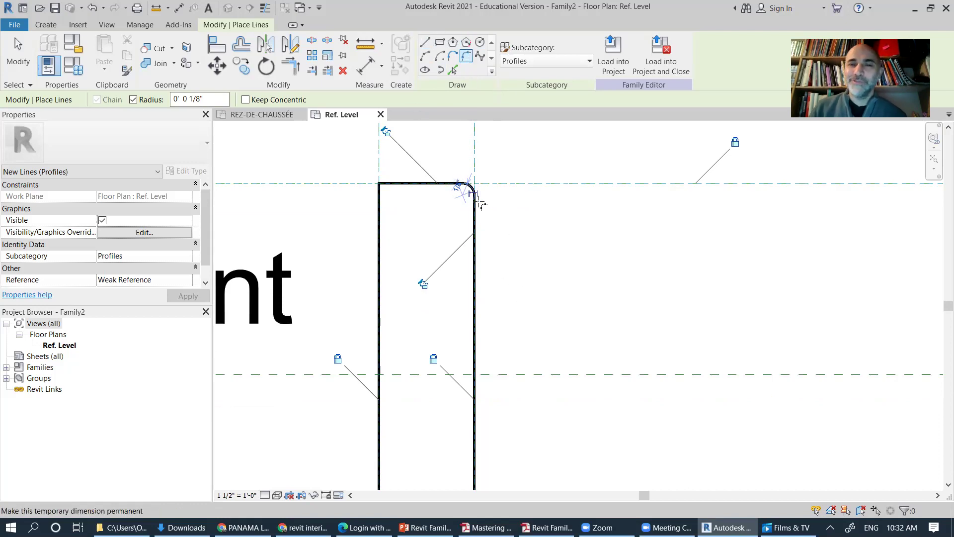
Step: Round the bottom-right corner with a matching 1/8" fillet arc
{"action": "middle_click_drag", "start_coordinate": [501, 267], "coordinate": [417, 198]}
{"action": "scroll", "coordinate": [450, 203], "scroll_direction": "up", "scroll_amount": 4}
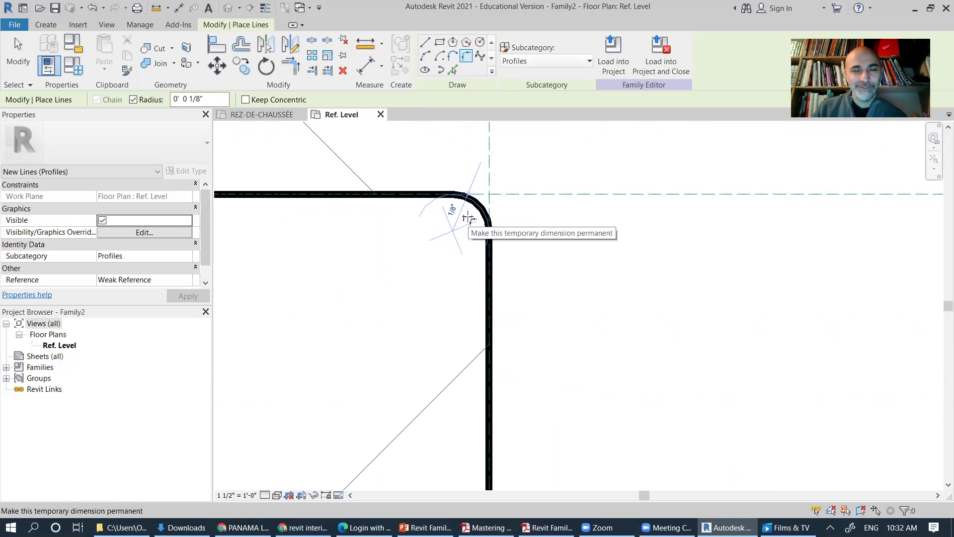
{"action": "scroll", "coordinate": [553, 268], "scroll_direction": "down", "scroll_amount": 5}
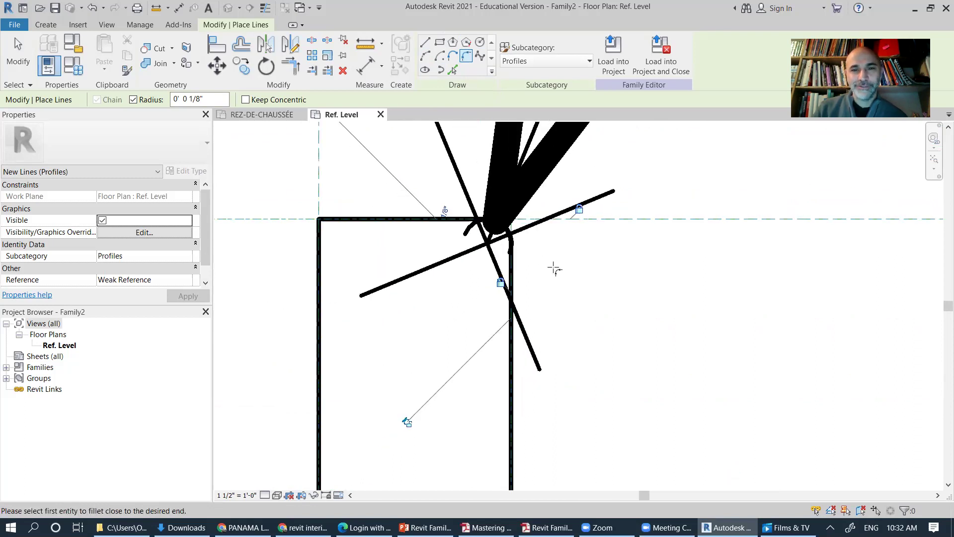
{"action": "scroll", "coordinate": [555, 268], "scroll_direction": "down", "scroll_amount": 3}
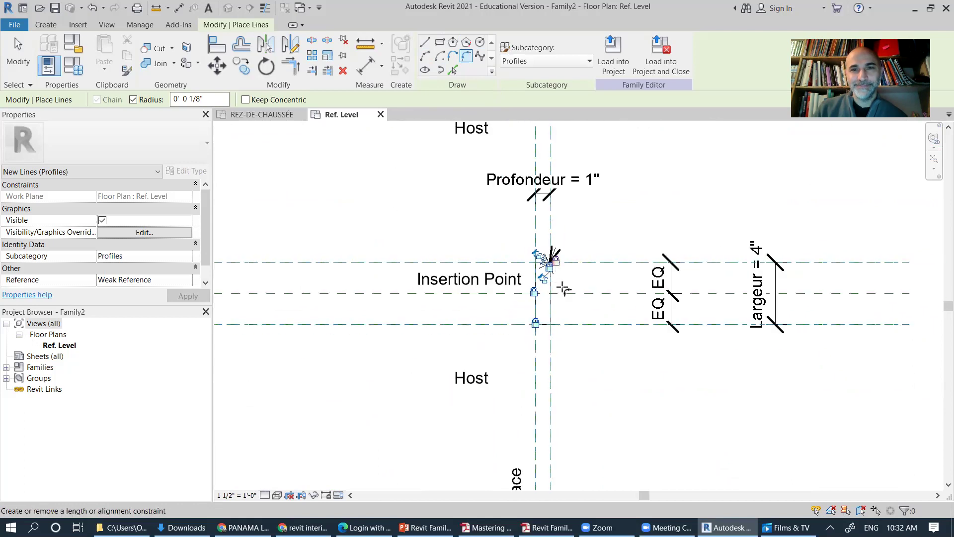
{"action": "scroll", "coordinate": [559, 272], "scroll_direction": "up", "scroll_amount": 3}
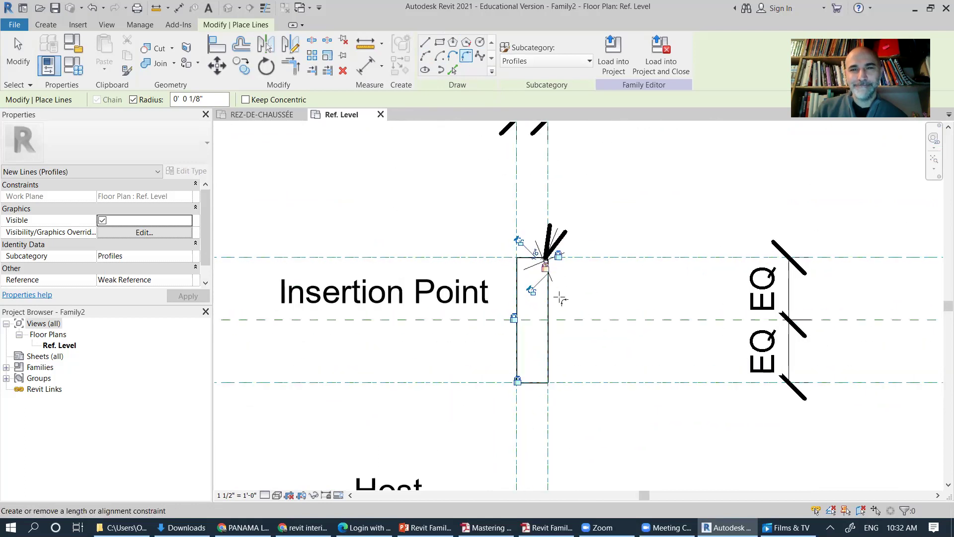
{"action": "scroll", "coordinate": [548, 388], "scroll_direction": "up", "scroll_amount": 3}
{"action": "scroll", "coordinate": [549, 382], "scroll_direction": "up", "scroll_amount": 3}
{"action": "scroll", "coordinate": [547, 370], "scroll_direction": "up", "scroll_amount": 4}
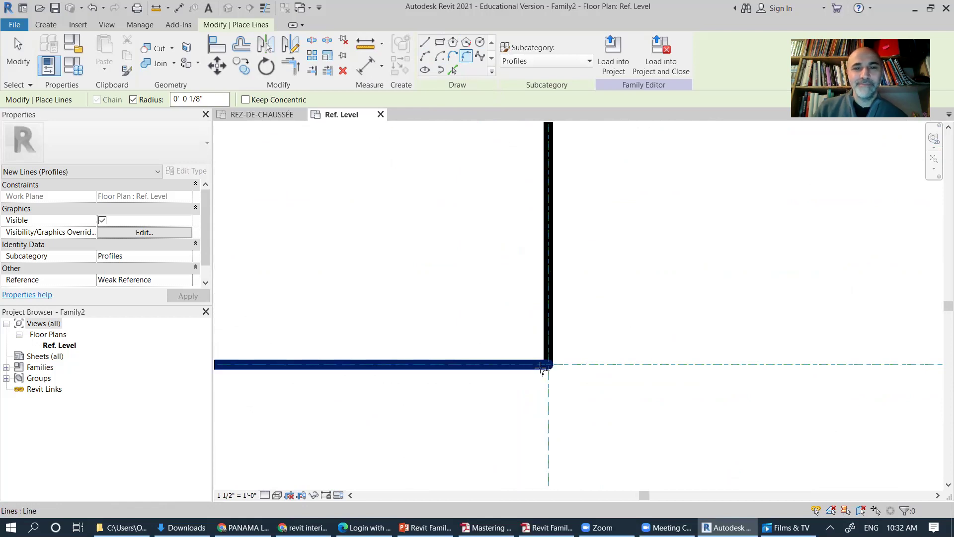
{"action": "left_click", "coordinate": [549, 340]}
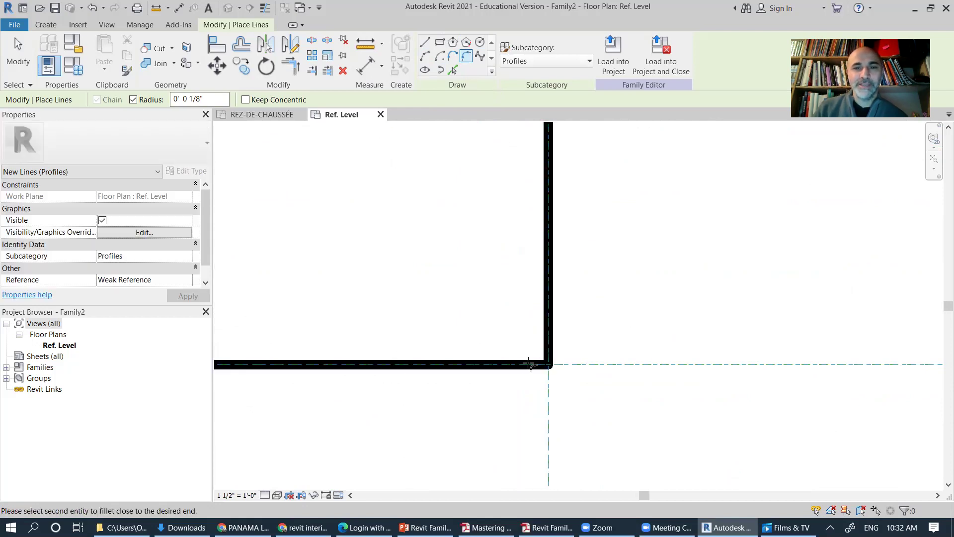
{"action": "left_click", "coordinate": [497, 365]}
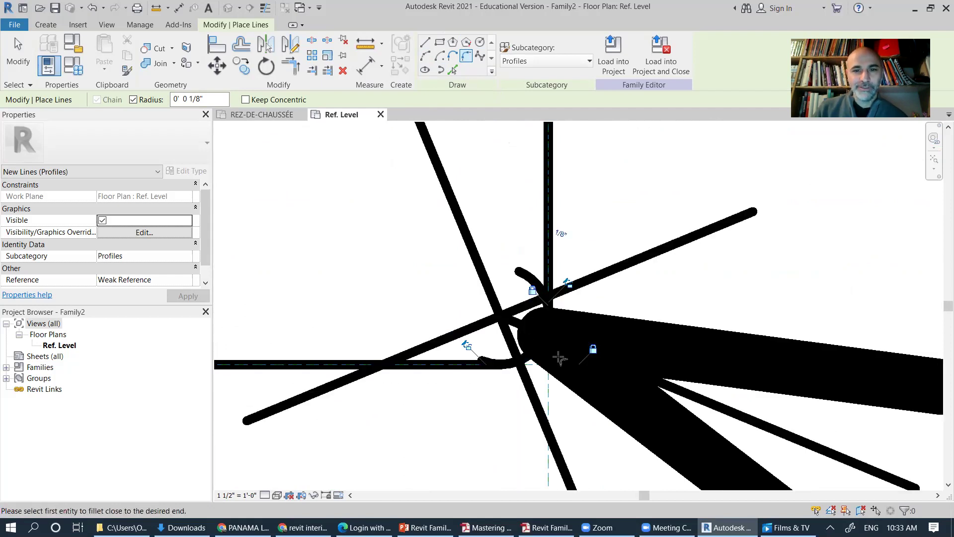
{"action": "scroll", "coordinate": [534, 311], "scroll_direction": "down", "scroll_amount": 3}
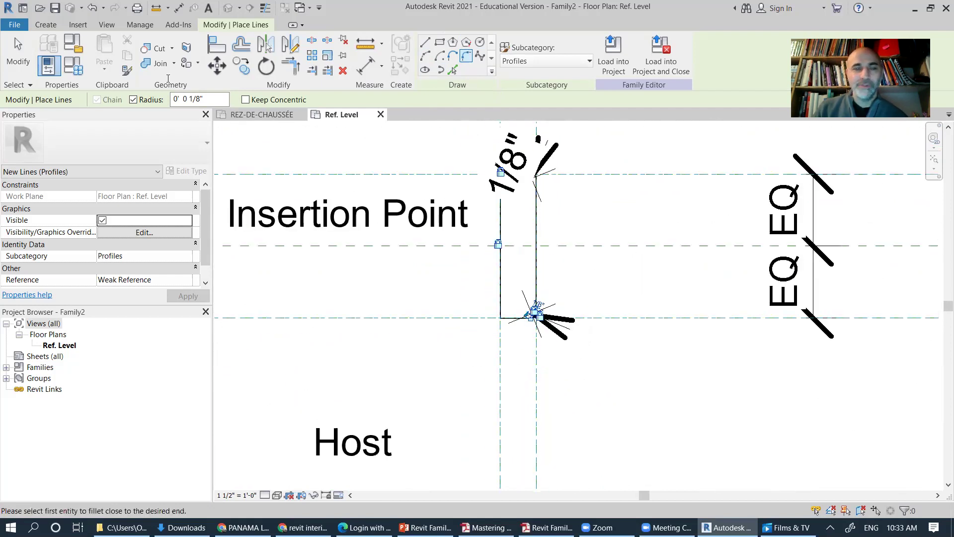
Step: Set the view scale to 3" = 1'-0" and select the lower radius dimension
{"action": "left_click", "coordinate": [29, 62]}
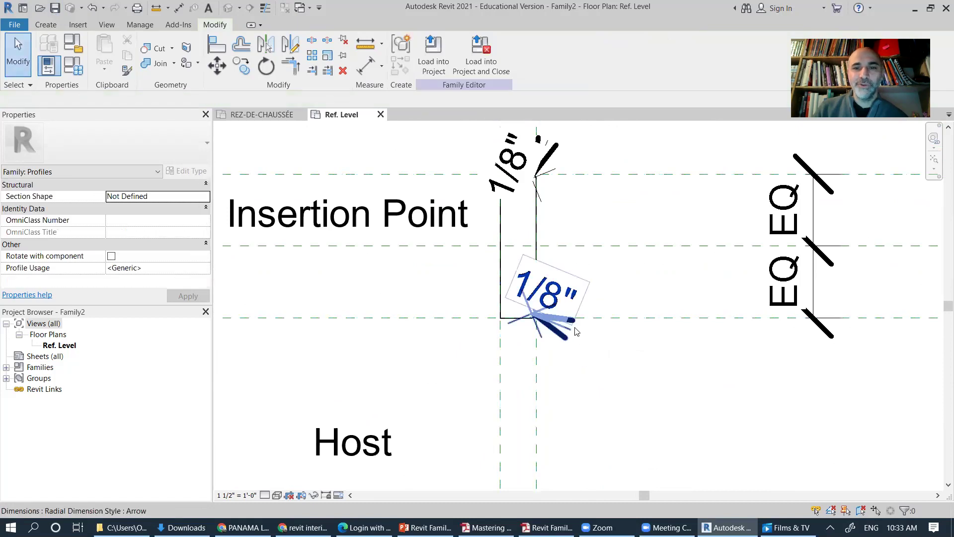
{"action": "scroll", "coordinate": [504, 326], "scroll_direction": "down", "scroll_amount": 2}
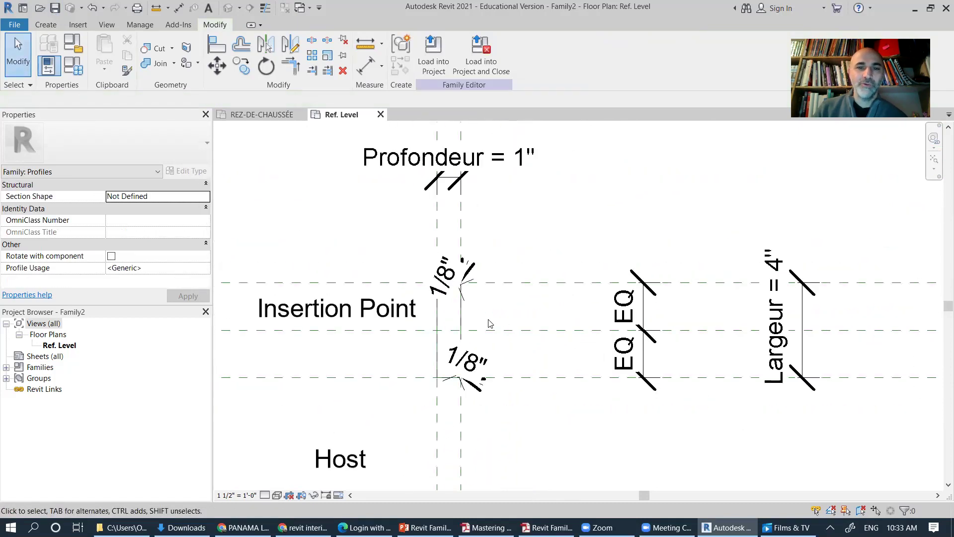
{"action": "middle_click_drag", "start_coordinate": [409, 394], "coordinate": [401, 327]}
{"action": "left_click", "coordinate": [237, 494]}
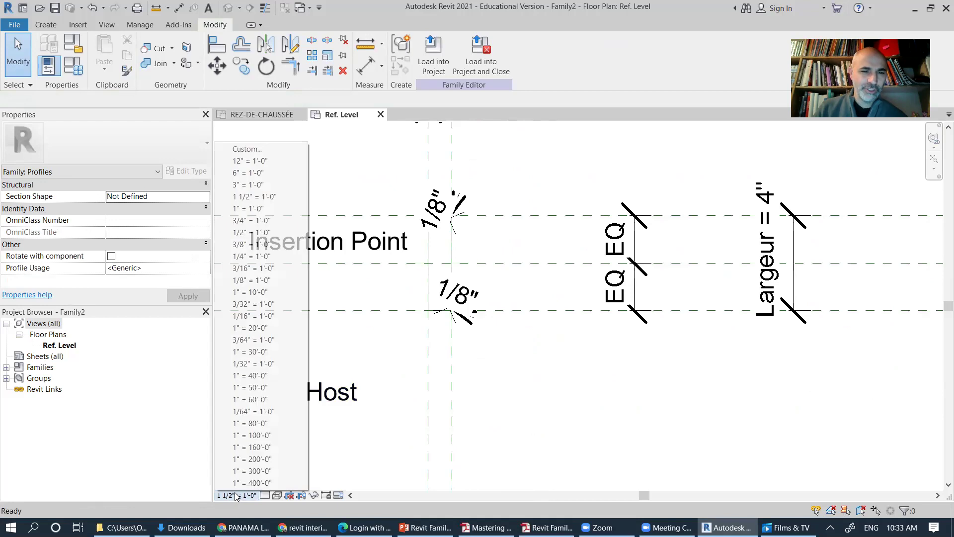
{"action": "left_click", "coordinate": [251, 184]}
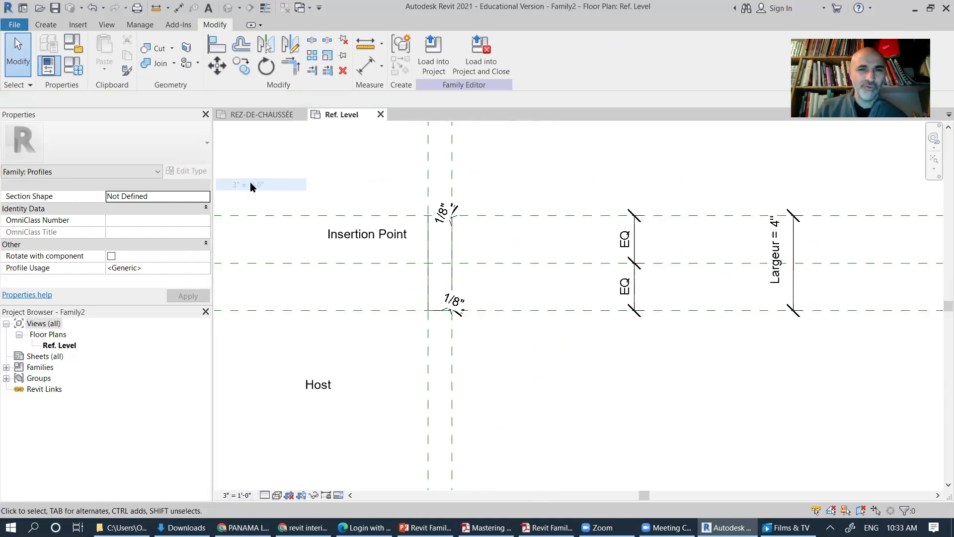
{"action": "left_click", "coordinate": [461, 306]}
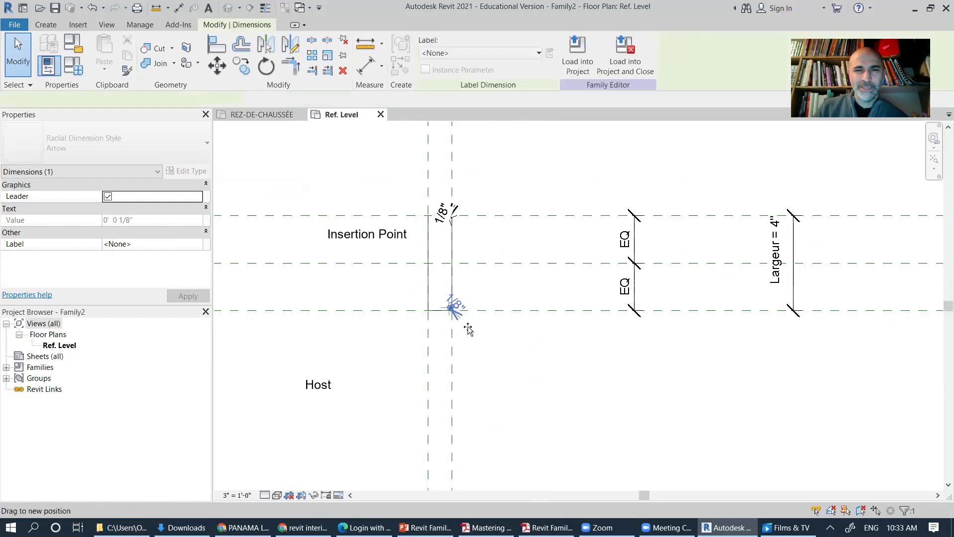
Step: Stretch the lower 1/8" dimension's leader outward, then undo it
{"action": "scroll", "coordinate": [447, 315], "scroll_direction": "up", "scroll_amount": 4}
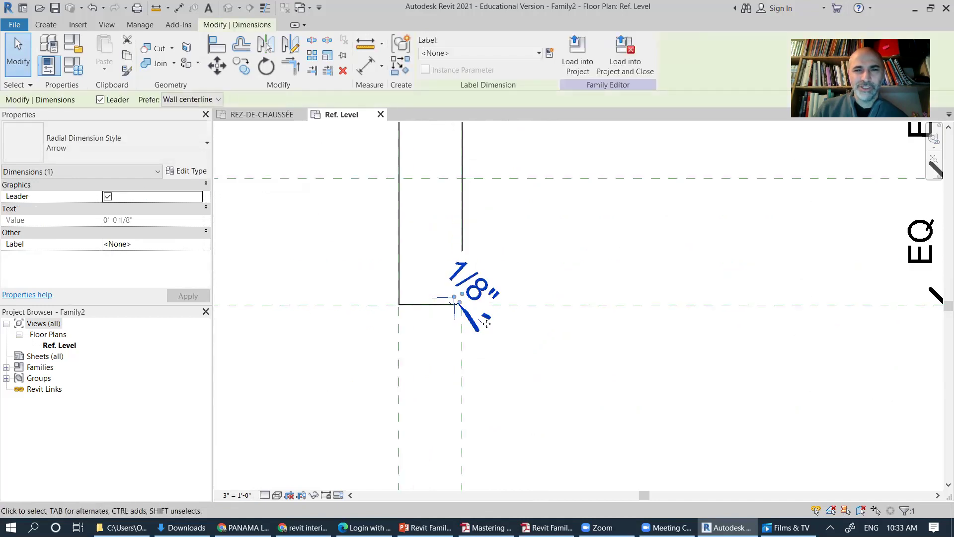
{"action": "left_click_drag", "start_coordinate": [461, 299], "coordinate": [669, 385]}
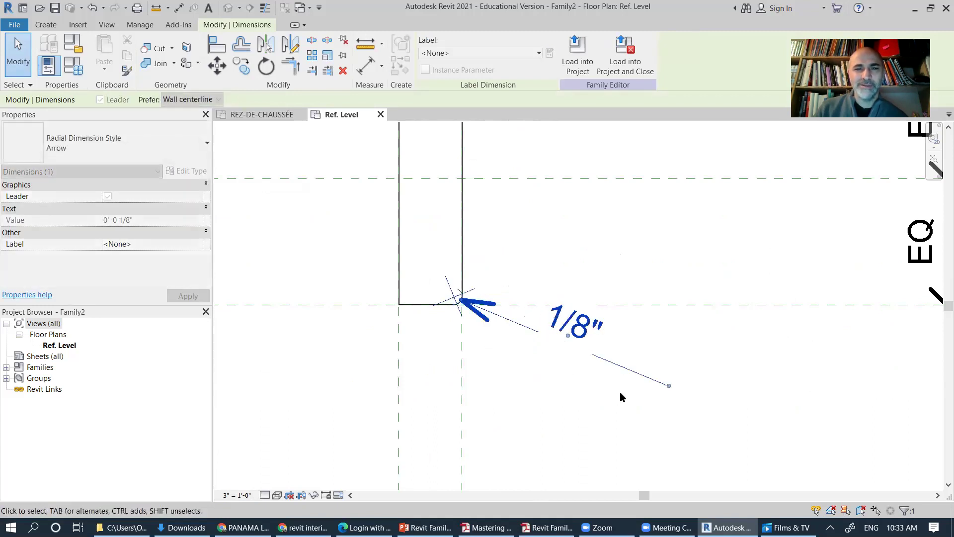
{"action": "left_click", "coordinate": [543, 380]}
{"action": "key", "text": "ctrl+z"}
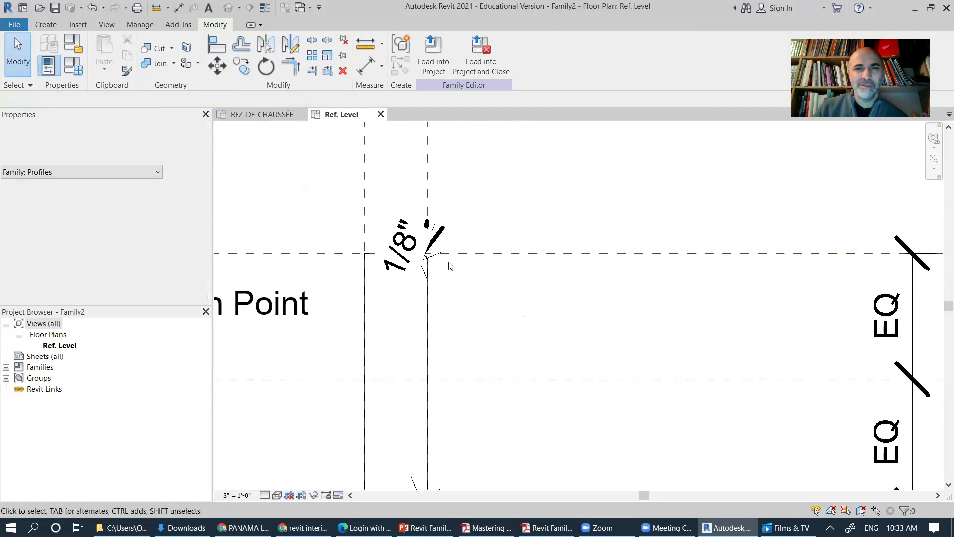
Step: Drag the upper 1/8" radius label up and to the right
{"action": "left_click", "coordinate": [405, 242]}
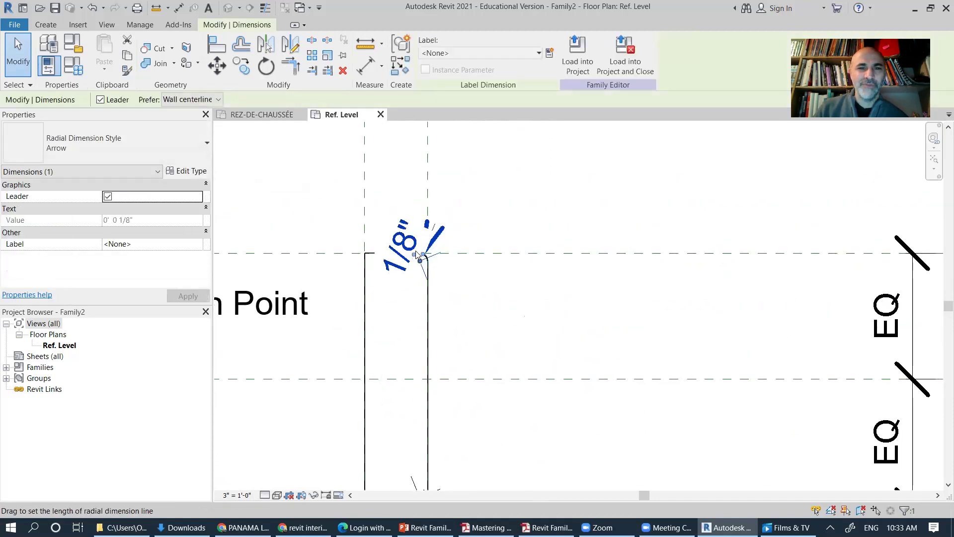
{"action": "left_click_drag", "start_coordinate": [420, 253], "coordinate": [496, 153]}
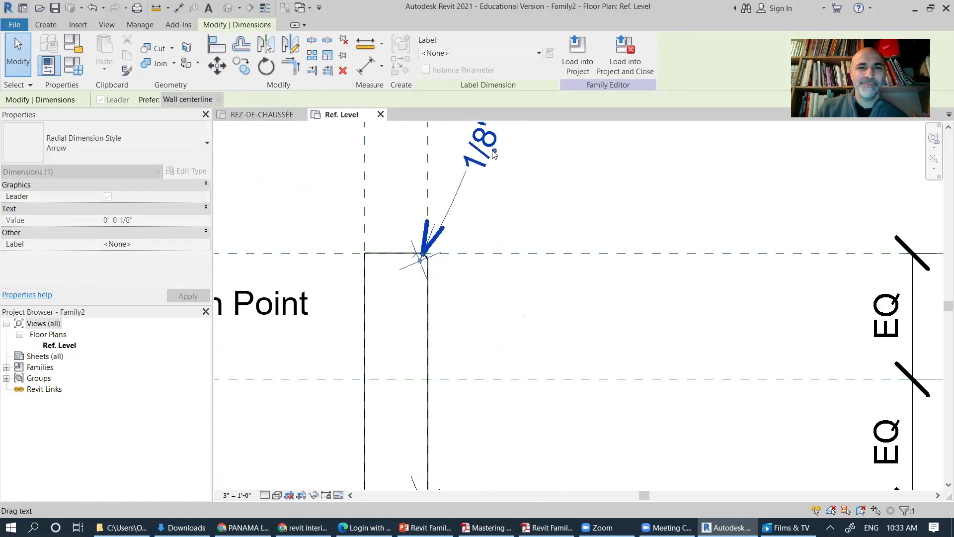
{"action": "left_click", "coordinate": [536, 312]}
{"action": "scroll", "coordinate": [537, 312], "scroll_direction": "down", "scroll_amount": 2}
{"action": "middle_click_drag", "start_coordinate": [525, 347], "coordinate": [500, 338]}
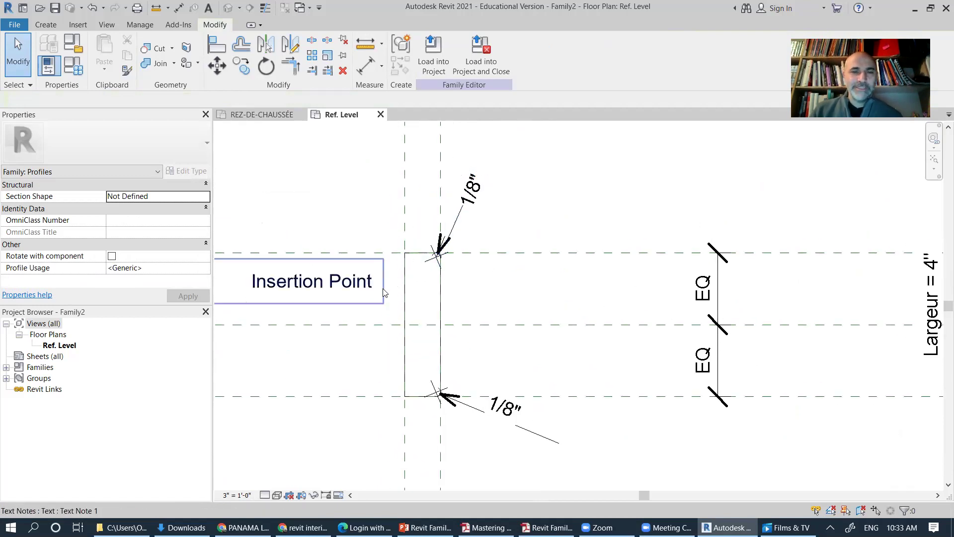
{"action": "middle_click_drag", "start_coordinate": [426, 289], "coordinate": [433, 308]}
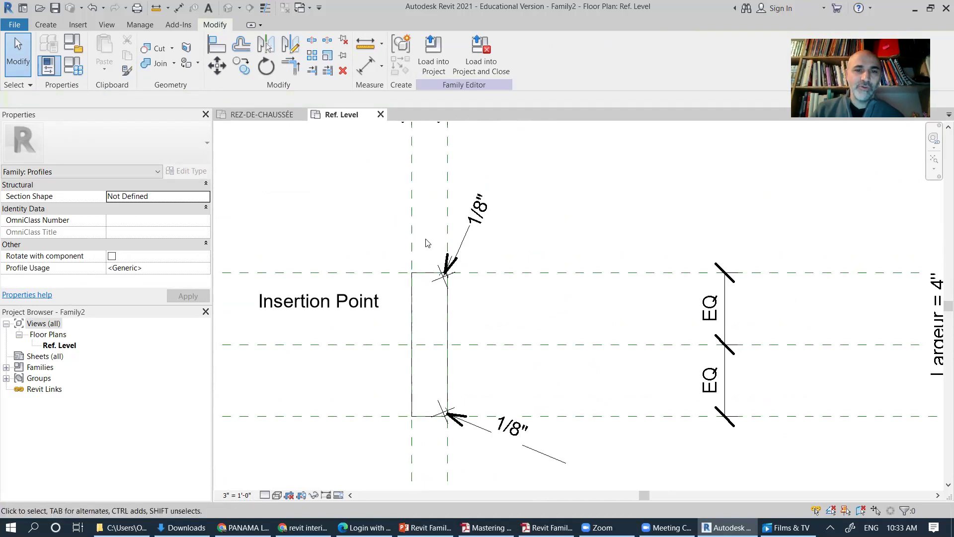
Step: Reposition the upper 1/8" radius dimension farther out to the right of its corner
{"action": "left_click", "coordinate": [479, 212]}
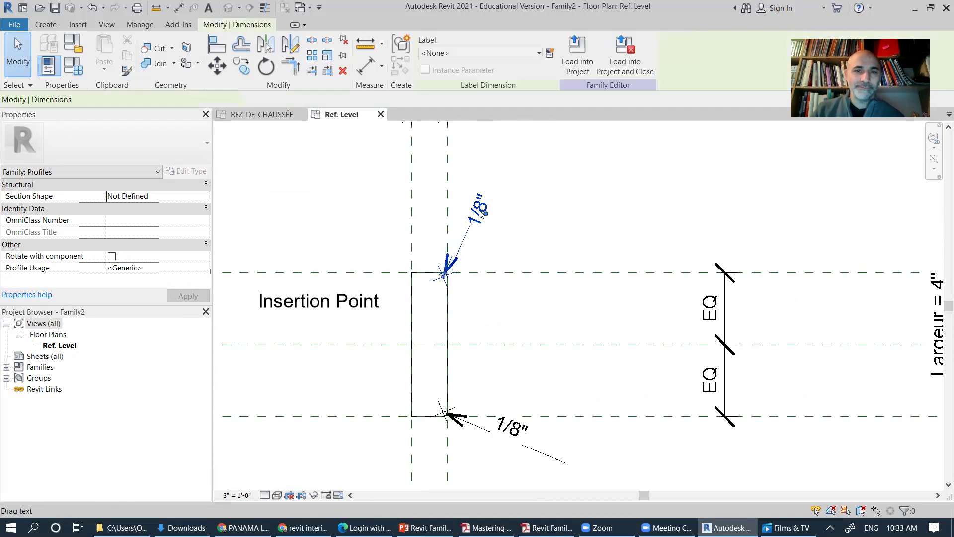
{"action": "left_click_drag", "start_coordinate": [479, 213], "coordinate": [583, 242]}
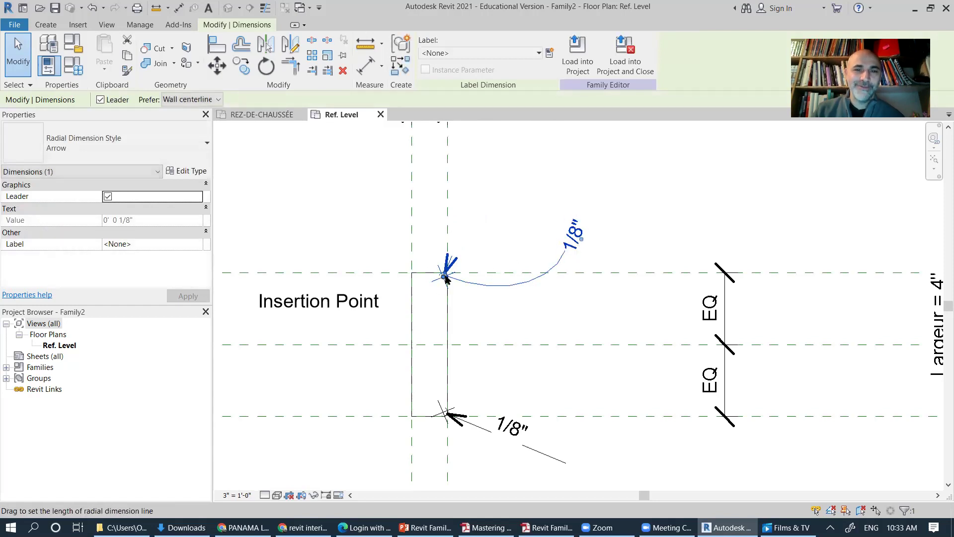
{"action": "scroll", "coordinate": [446, 278], "scroll_direction": "up", "scroll_amount": 3}
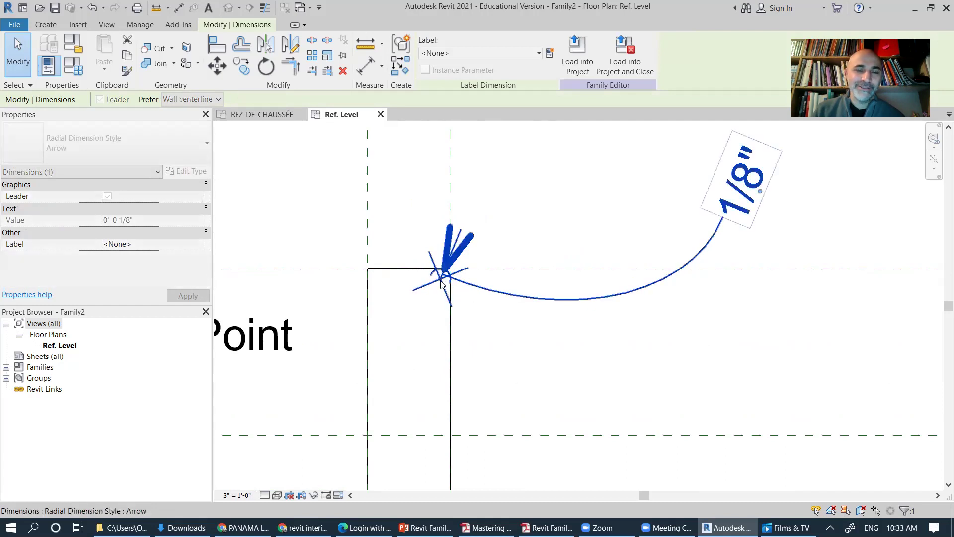
{"action": "scroll", "coordinate": [447, 287], "scroll_direction": "up", "scroll_amount": 3}
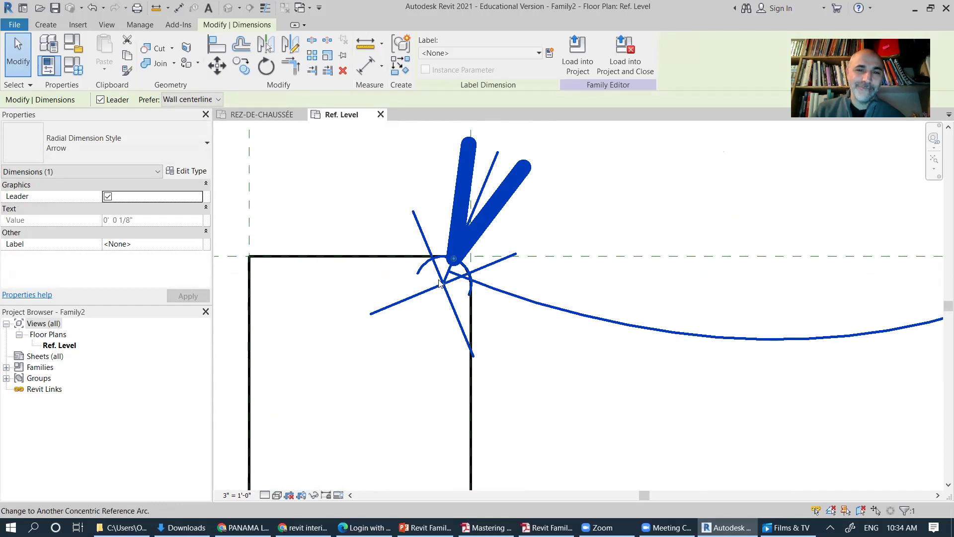
{"action": "middle_click_drag", "start_coordinate": [511, 240], "coordinate": [482, 368]}
{"action": "scroll", "coordinate": [489, 313], "scroll_direction": "down", "scroll_amount": 2}
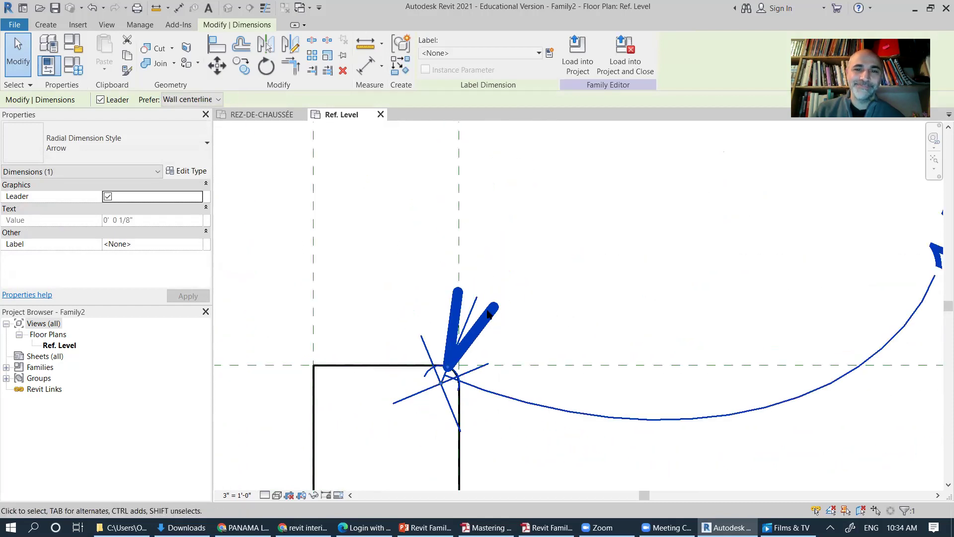
{"action": "scroll", "coordinate": [488, 313], "scroll_direction": "down", "scroll_amount": 1}
{"action": "mouse_move", "coordinate": [504, 300]}
{"action": "left_mouse_down"}
{"action": "mouse_move", "coordinate": [549, 296]}
{"action": "mouse_move", "coordinate": [553, 308]}
{"action": "left_mouse_up"}
{"action": "mouse_move", "coordinate": [534, 363]}
{"action": "left_mouse_down"}
{"action": "mouse_move", "coordinate": [511, 336]}
{"action": "mouse_move", "coordinate": [526, 321]}
{"action": "mouse_move", "coordinate": [520, 315]}
{"action": "left_mouse_up"}
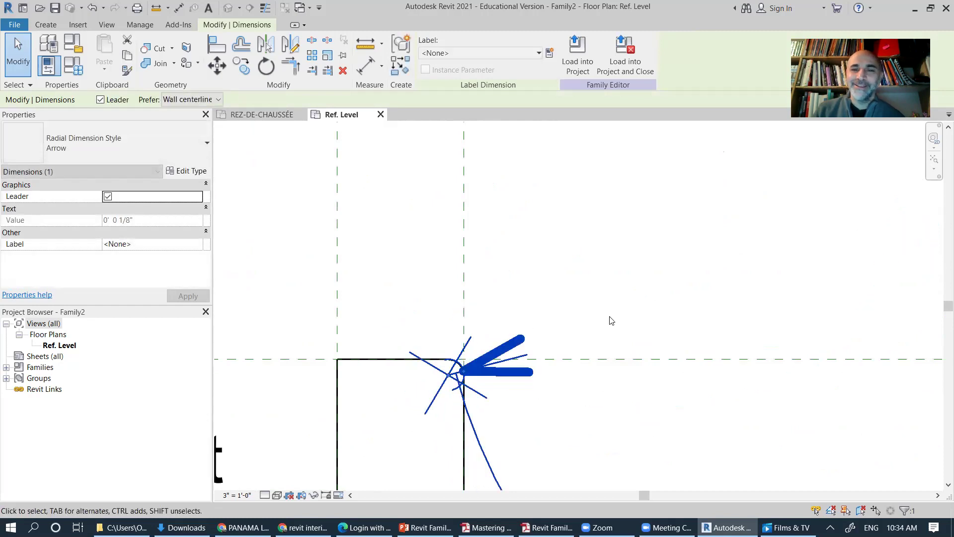
{"action": "scroll", "coordinate": [520, 315], "scroll_direction": "down", "scroll_amount": 5}
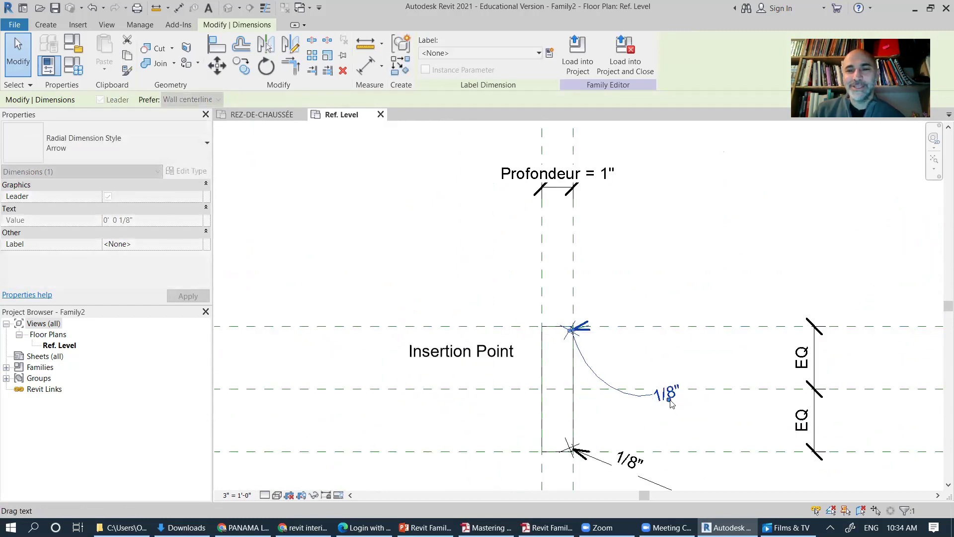
{"action": "left_click_drag", "start_coordinate": [678, 393], "coordinate": [712, 301]}
{"action": "scroll", "coordinate": [560, 292], "scroll_direction": "down", "scroll_amount": 2}
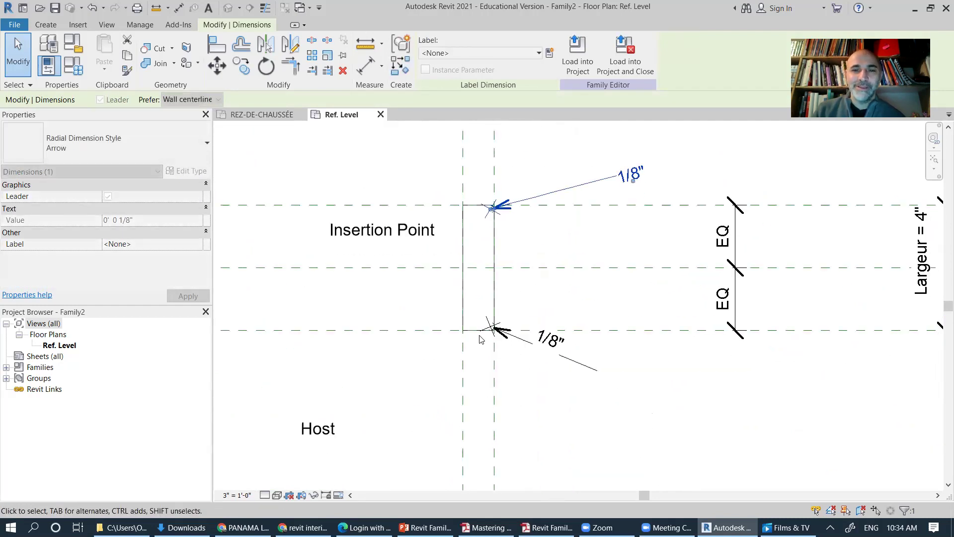
Step: Swing the lower 1/8" radius dimension's leader to a steeper angle
{"action": "left_click", "coordinate": [497, 331]}
{"action": "scroll", "coordinate": [500, 336], "scroll_direction": "up", "scroll_amount": 5}
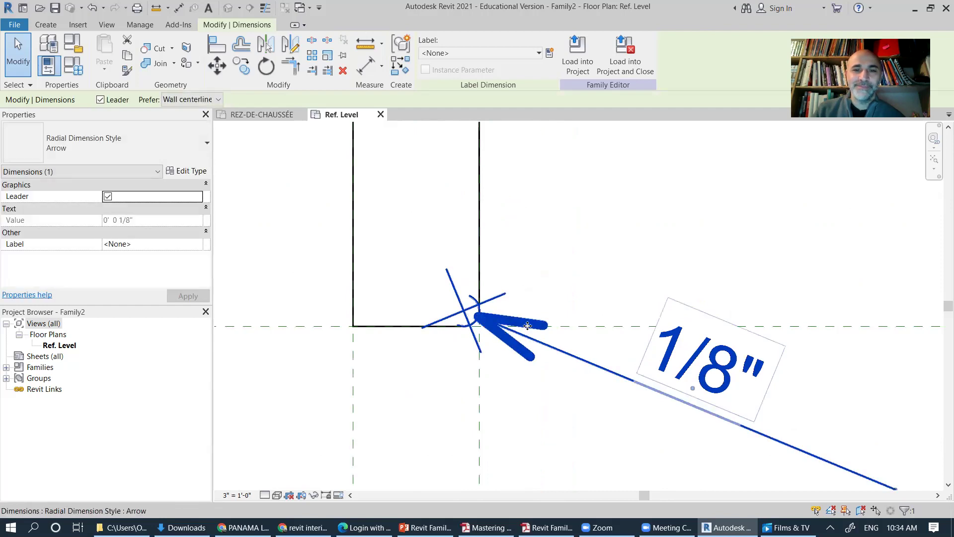
{"action": "left_click_drag", "start_coordinate": [532, 337], "coordinate": [544, 380]}
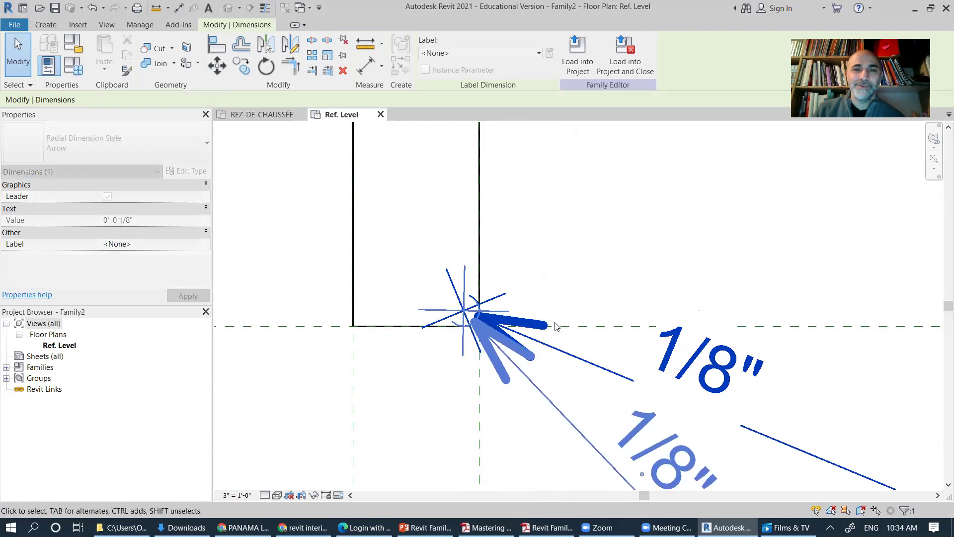
{"action": "left_click_drag", "start_coordinate": [657, 364], "coordinate": [657, 366]}
{"action": "key", "text": "Escape"}
{"action": "scroll", "coordinate": [512, 299], "scroll_direction": "down", "scroll_amount": 2}
{"action": "middle_click_drag", "start_coordinate": [512, 298], "coordinate": [482, 398]}
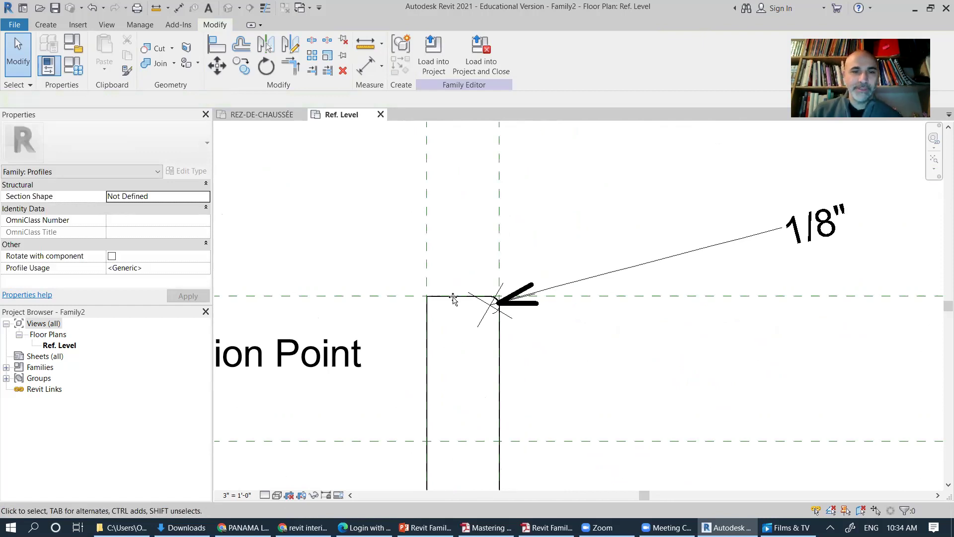
Step: In PowerPoint, browse from slide 23 to slide 25's video of the 3/4" dimensioned profile
{"action": "key", "text": "alt+Tab"}
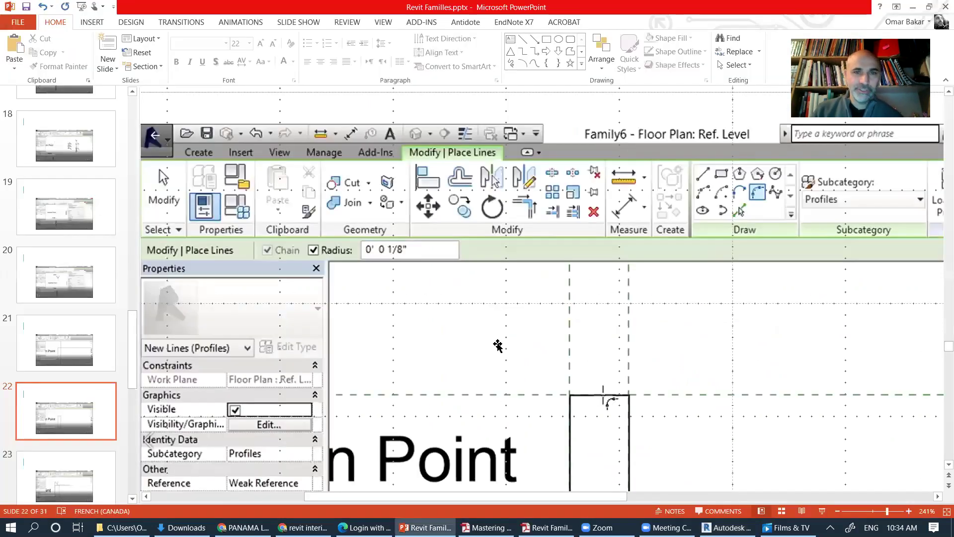
{"action": "scroll", "coordinate": [497, 345], "scroll_direction": "down", "scroll_amount": 5, "text": "ctrl"}
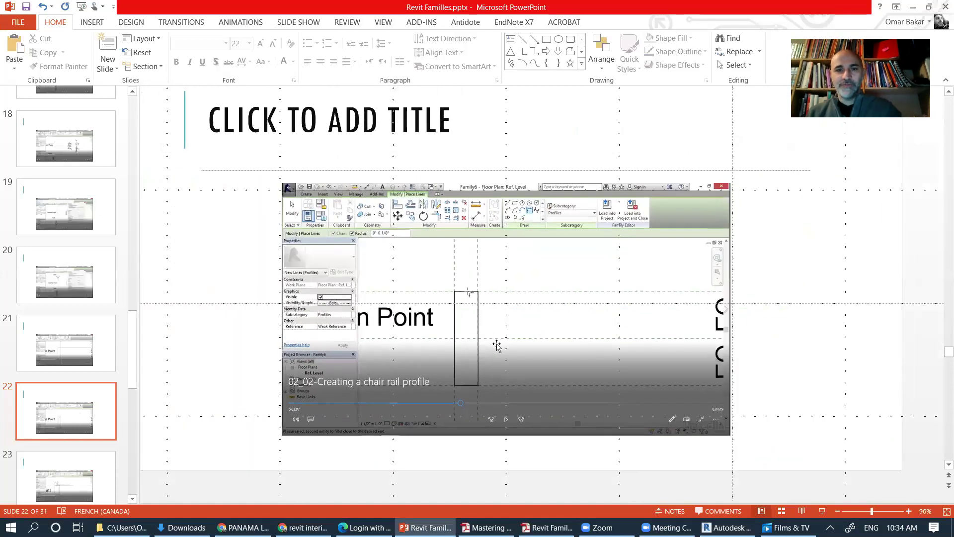
{"action": "left_click", "coordinate": [84, 478]}
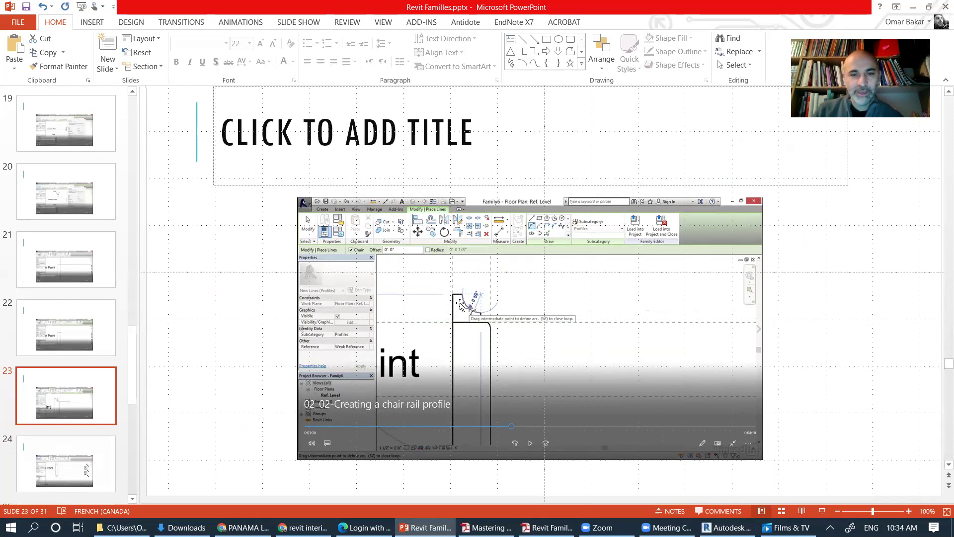
{"action": "scroll", "coordinate": [497, 422], "scroll_direction": "down", "scroll_amount": 3}
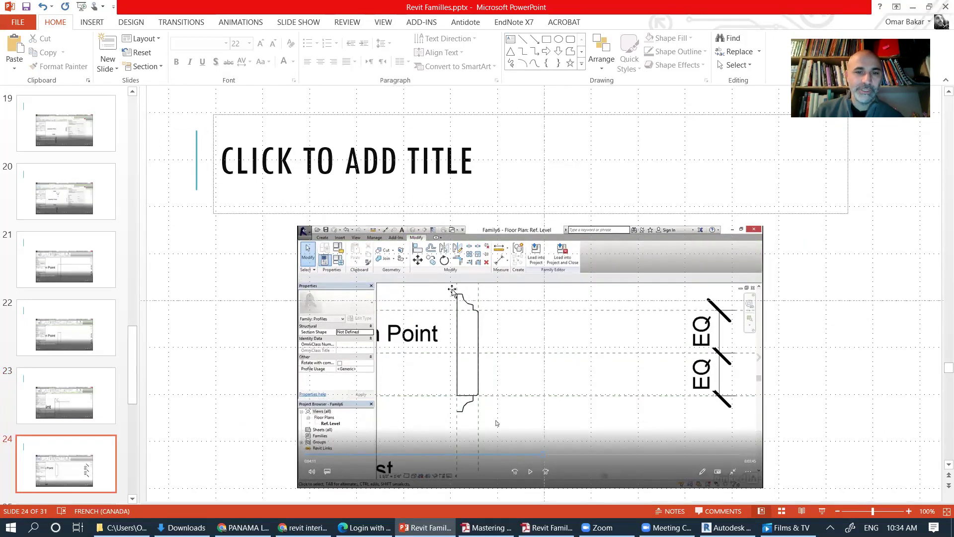
{"action": "scroll", "coordinate": [485, 321], "scroll_direction": "down", "scroll_amount": 3}
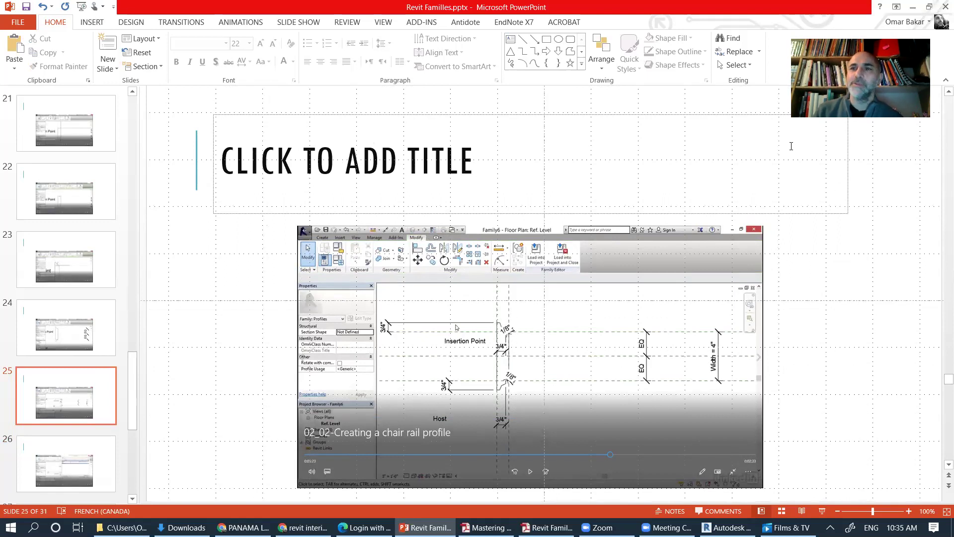
Step: Sketch a 3/4" vertical left edge topped by a short horizontal ledge
{"action": "key", "text": "alt+Tab"}
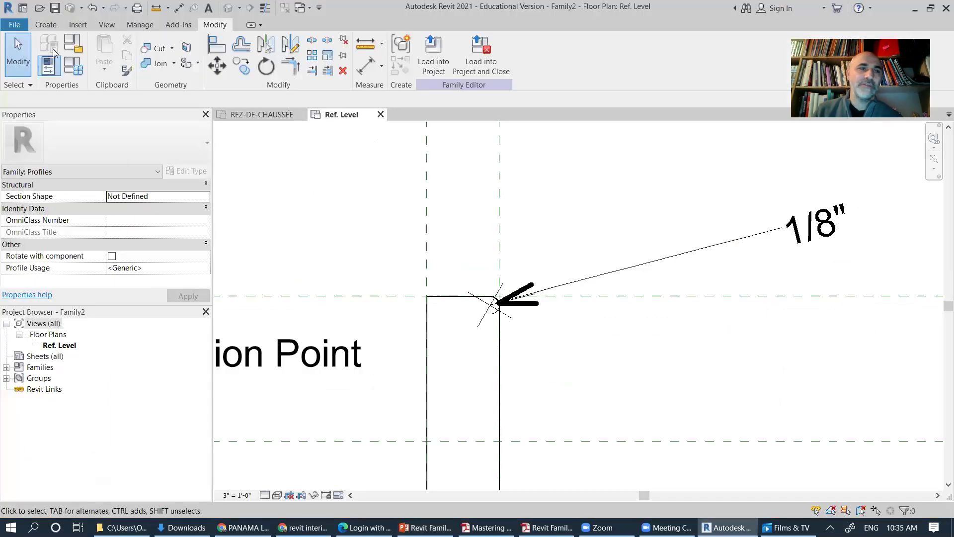
{"action": "left_click", "coordinate": [59, 27]}
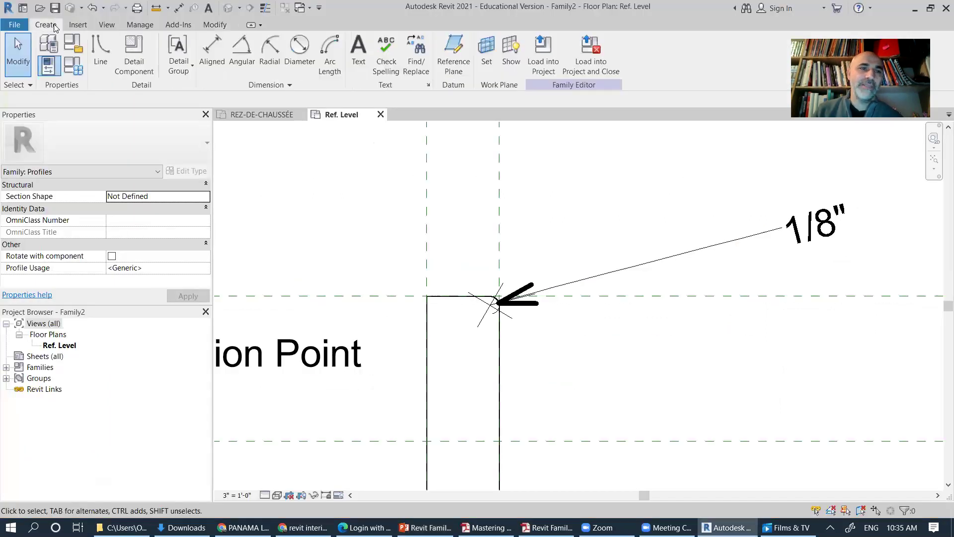
{"action": "left_click", "coordinate": [102, 58]}
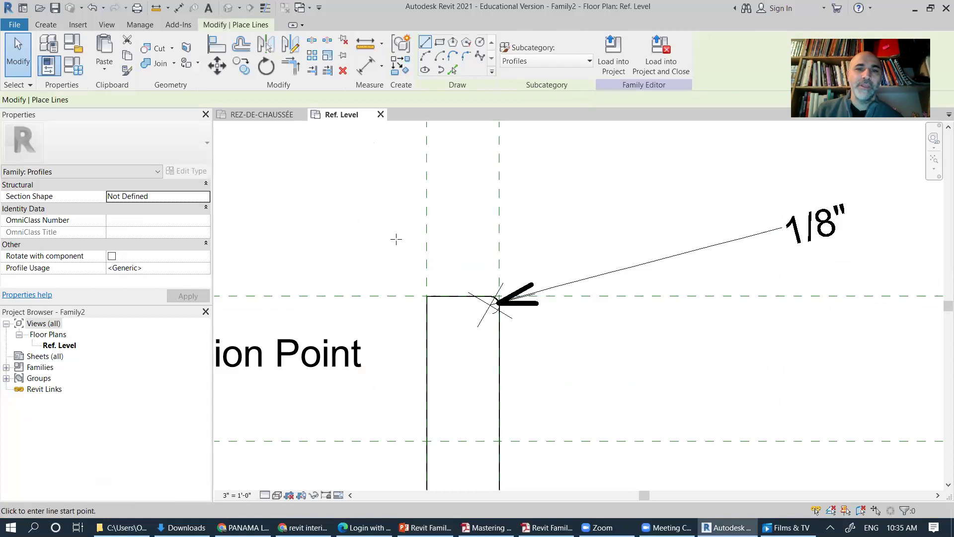
{"action": "middle_click_drag", "start_coordinate": [424, 246], "coordinate": [408, 283]}
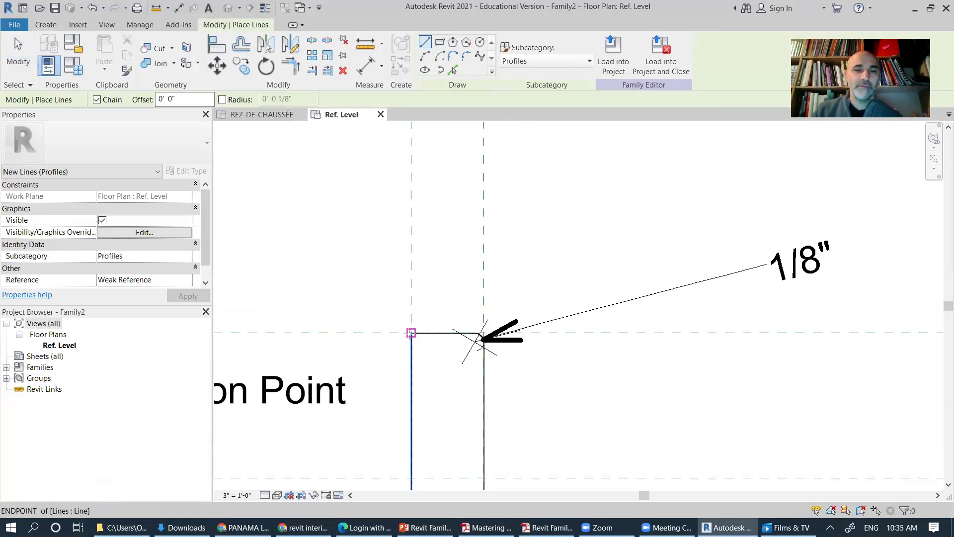
{"action": "left_click", "coordinate": [411, 332]}
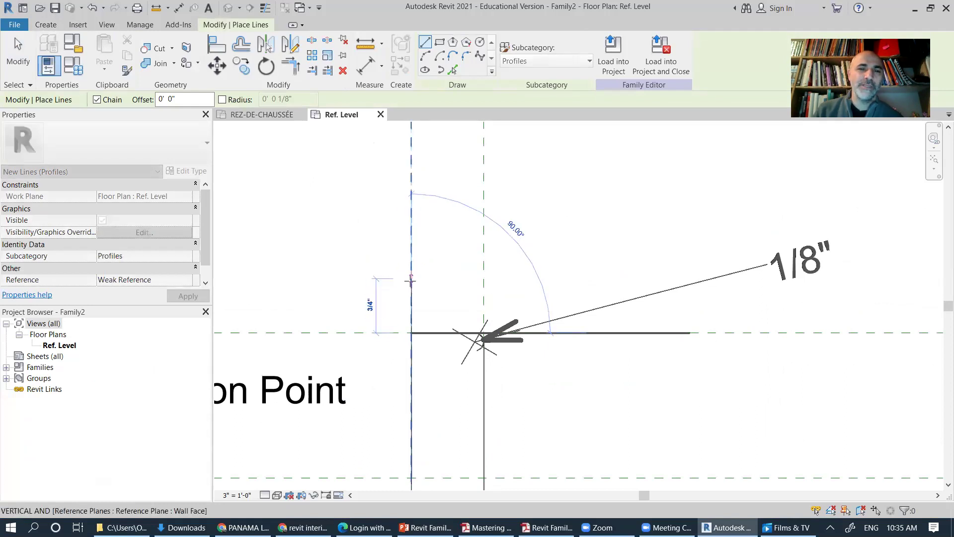
{"action": "left_click", "coordinate": [411, 278]}
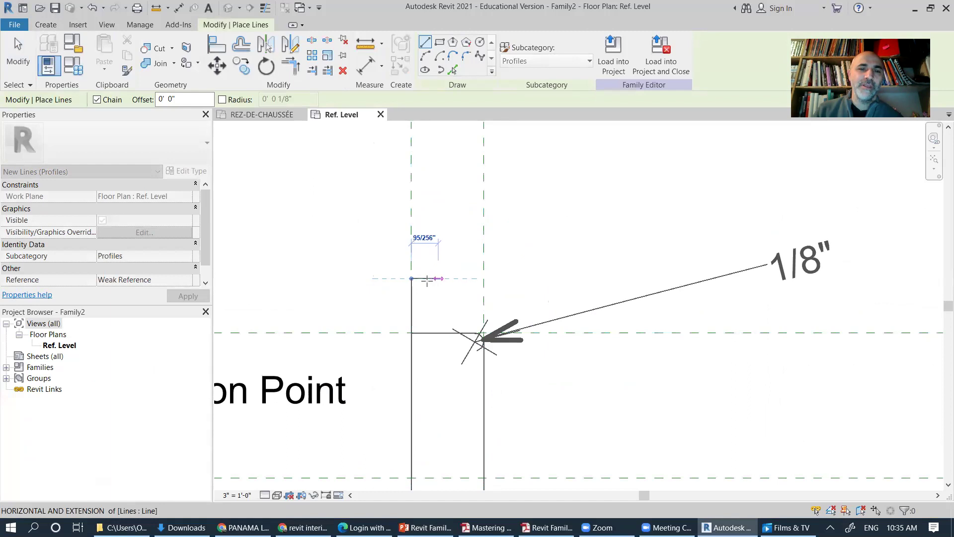
{"action": "scroll", "coordinate": [420, 279], "scroll_direction": "up", "scroll_amount": 2}
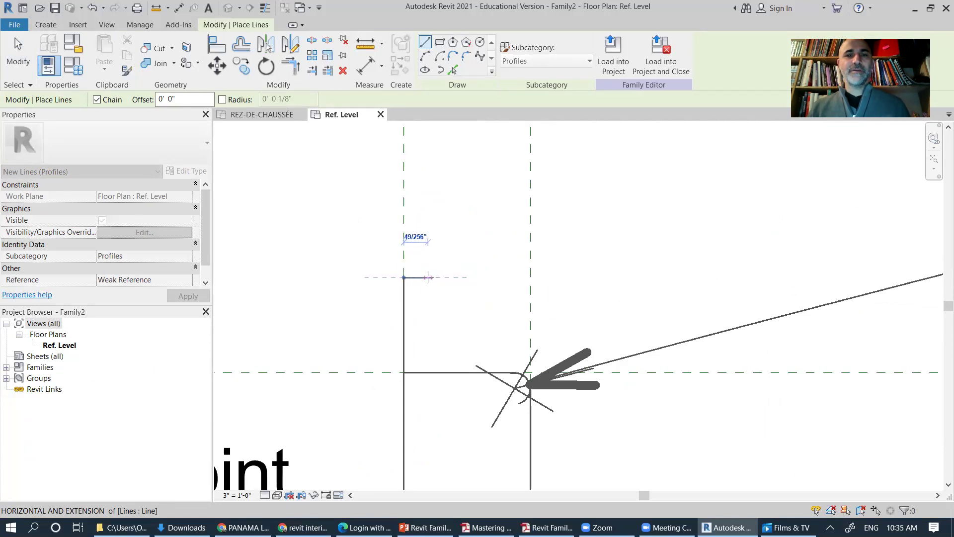
{"action": "left_click", "coordinate": [431, 277]}
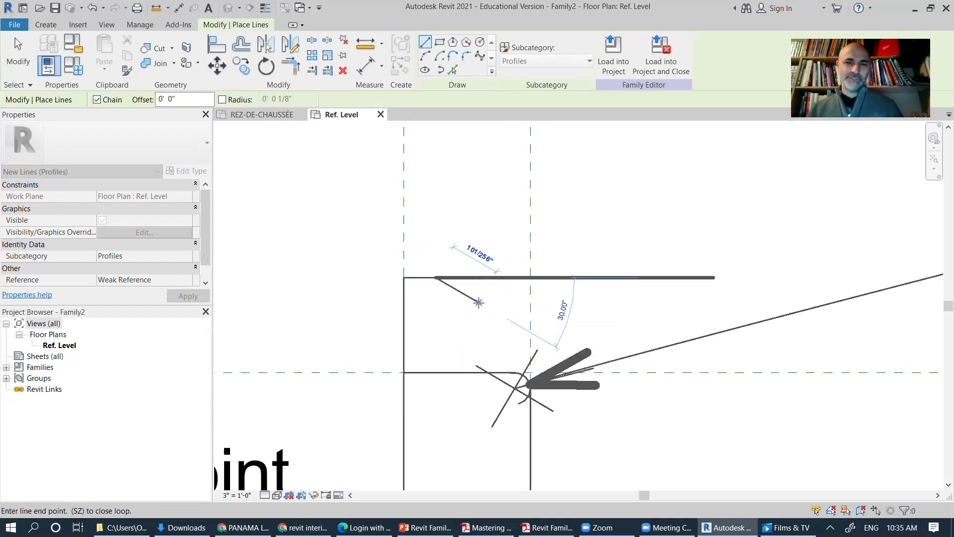
{"action": "key", "text": "Escape"}
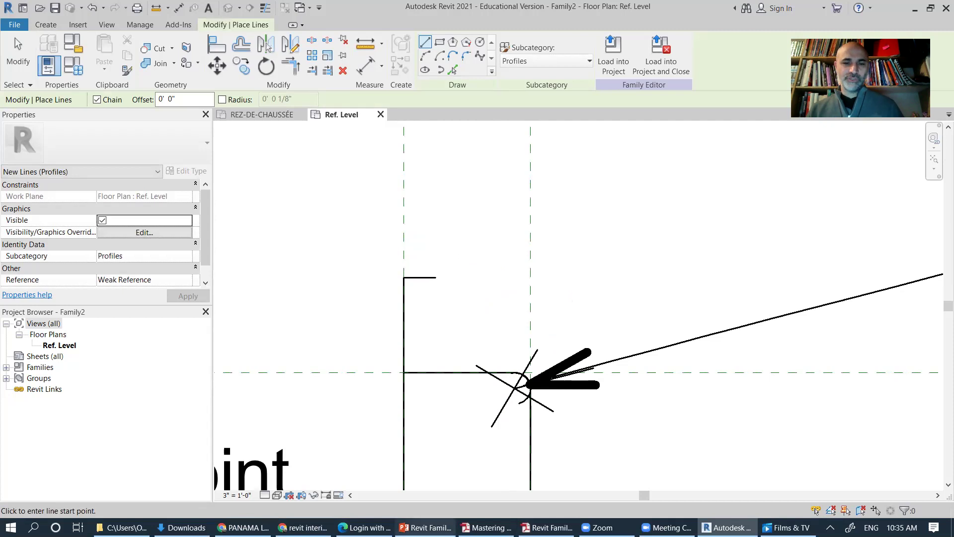
{"action": "key", "text": "alt+Tab"}
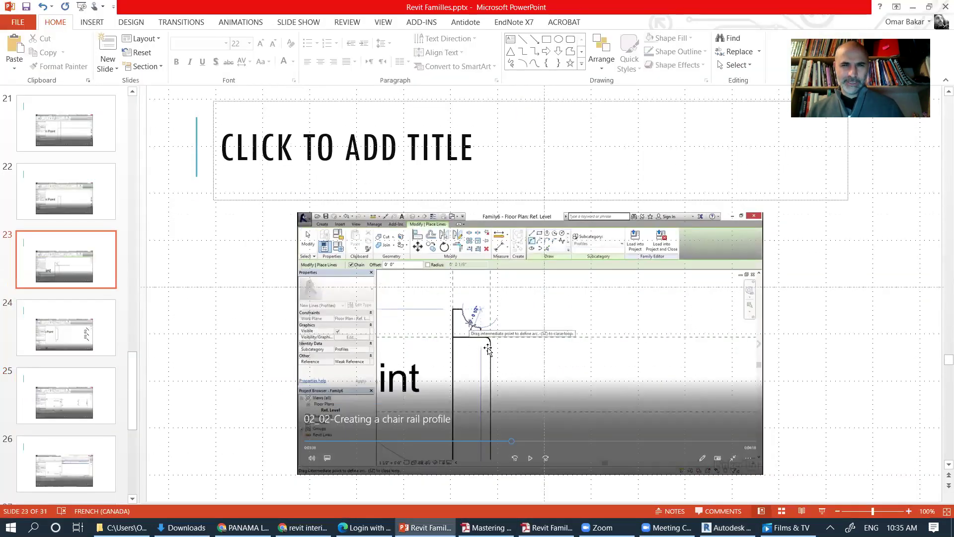
Step: Review slide 23's chair rail video, then start a line at the base line's end in Revit
{"action": "scroll", "coordinate": [481, 346], "scroll_direction": "up", "scroll_amount": 1}
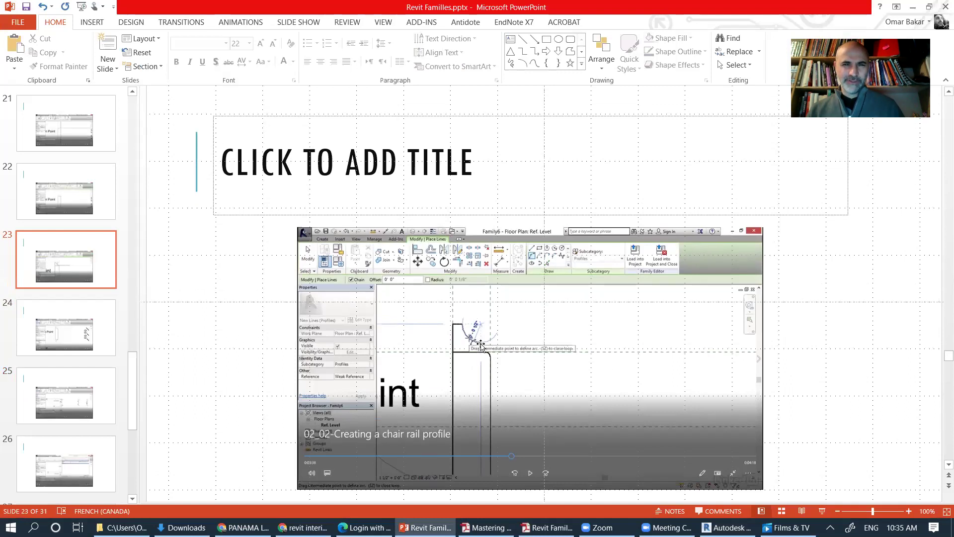
{"action": "scroll", "coordinate": [481, 347], "scroll_direction": "down", "scroll_amount": 1}
{"action": "scroll", "coordinate": [481, 347], "scroll_direction": "up", "scroll_amount": 1}
{"action": "scroll", "coordinate": [481, 346], "scroll_direction": "down", "scroll_amount": 1}
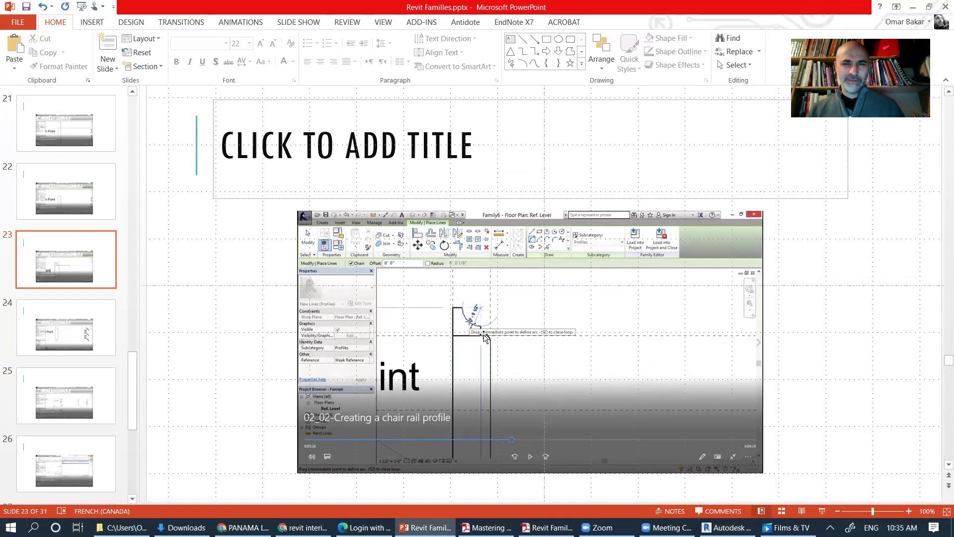
{"action": "key", "text": "alt+Tab"}
{"action": "left_click", "coordinate": [514, 372]}
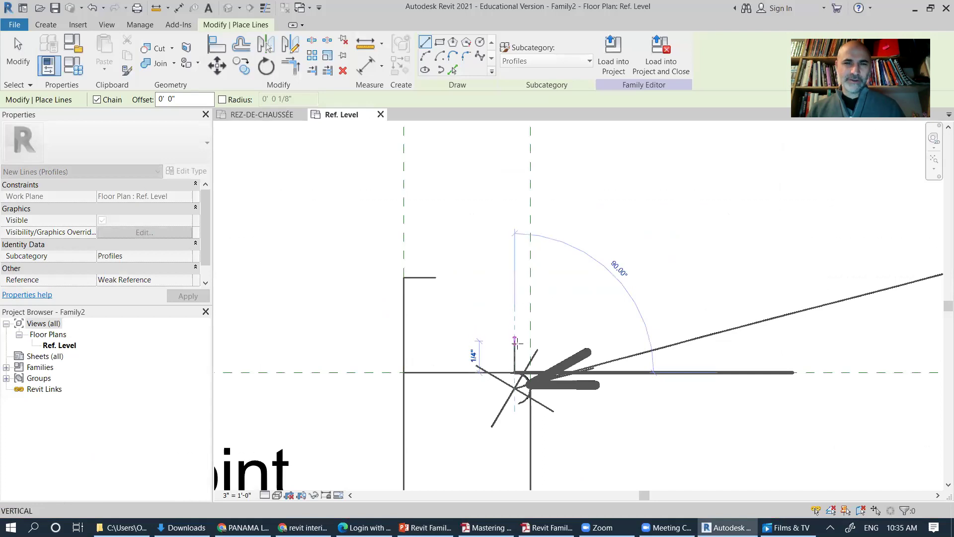
Step: Draw a short 1/4" vertical line and try an arc to the top ledge
{"action": "left_click", "coordinate": [515, 341]}
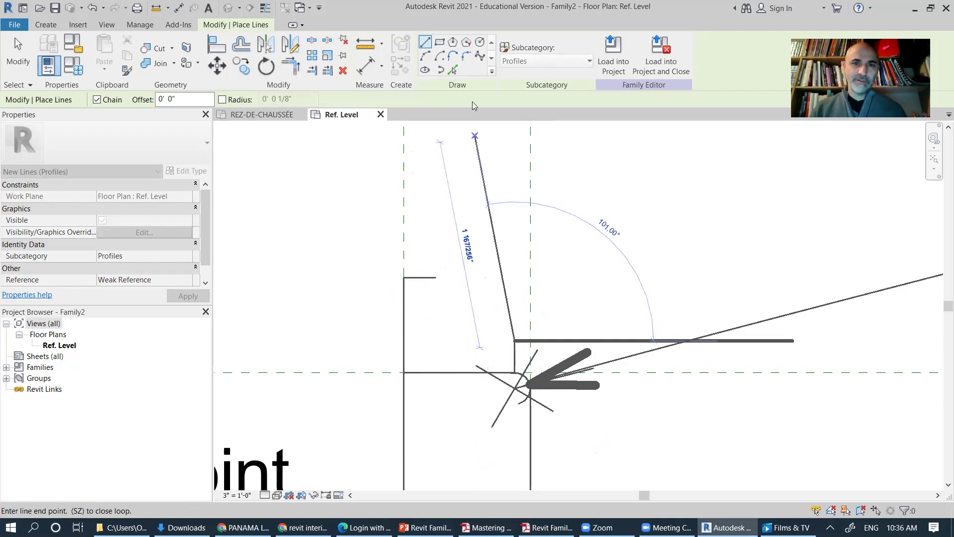
{"action": "left_click", "coordinate": [423, 56]}
{"action": "left_click", "coordinate": [435, 277]}
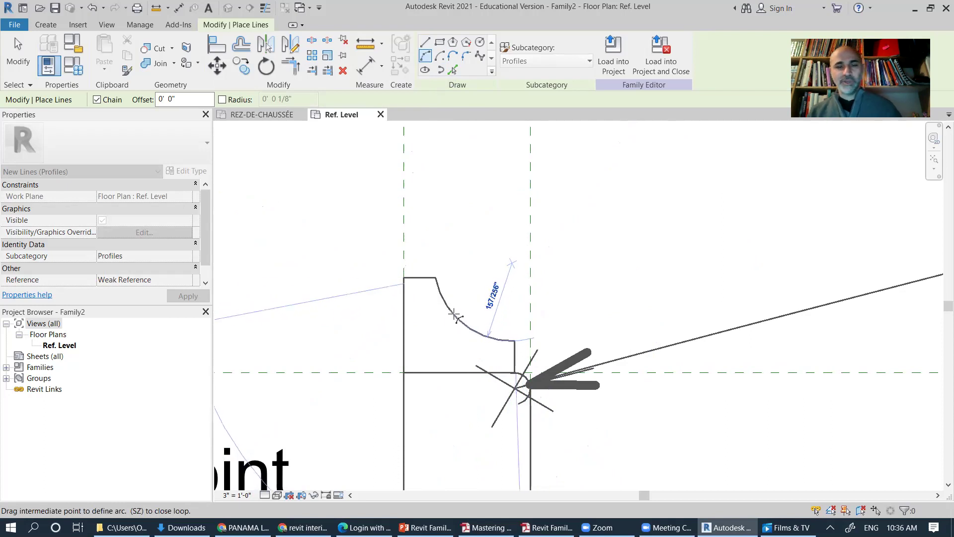
{"action": "key", "text": "Escape"}
Step: Delete the short vertical line and the top horizontal ledge
{"action": "left_click", "coordinate": [19, 46]}
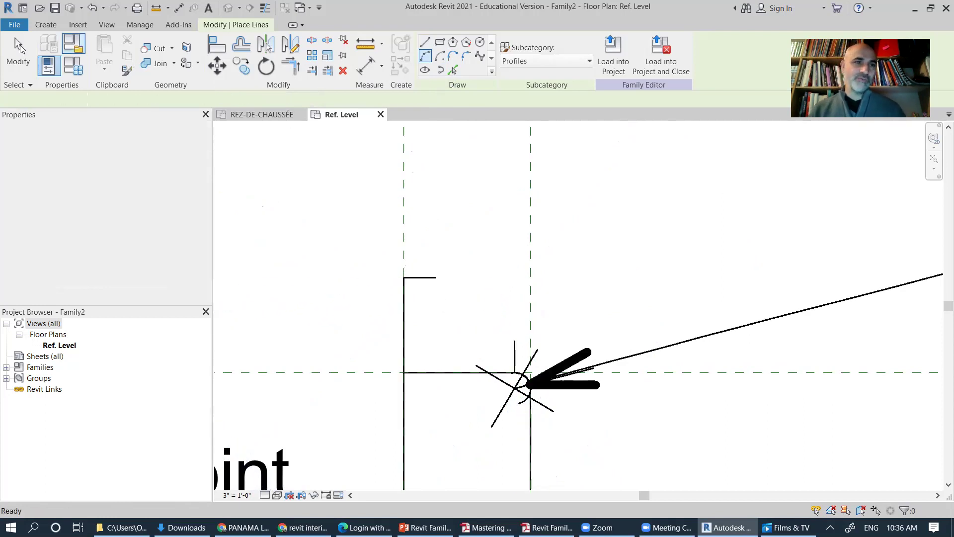
{"action": "left_click", "coordinate": [515, 353]}
{"action": "key", "text": "Delete"}
{"action": "left_click", "coordinate": [434, 277]}
{"action": "key", "text": "Delete"}
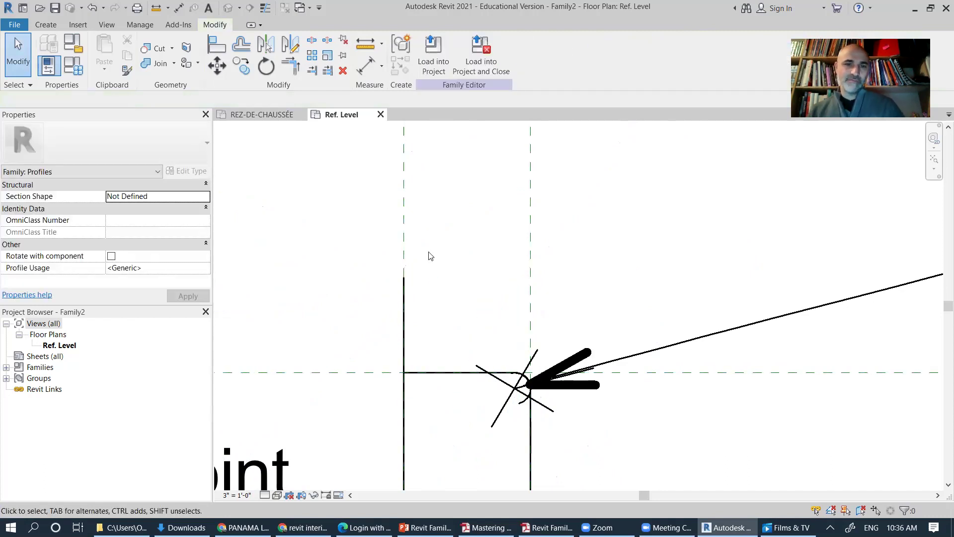
Step: Redraw the short top ledge from the left edge's top
{"action": "left_click", "coordinate": [46, 25]}
{"action": "left_click", "coordinate": [93, 49]}
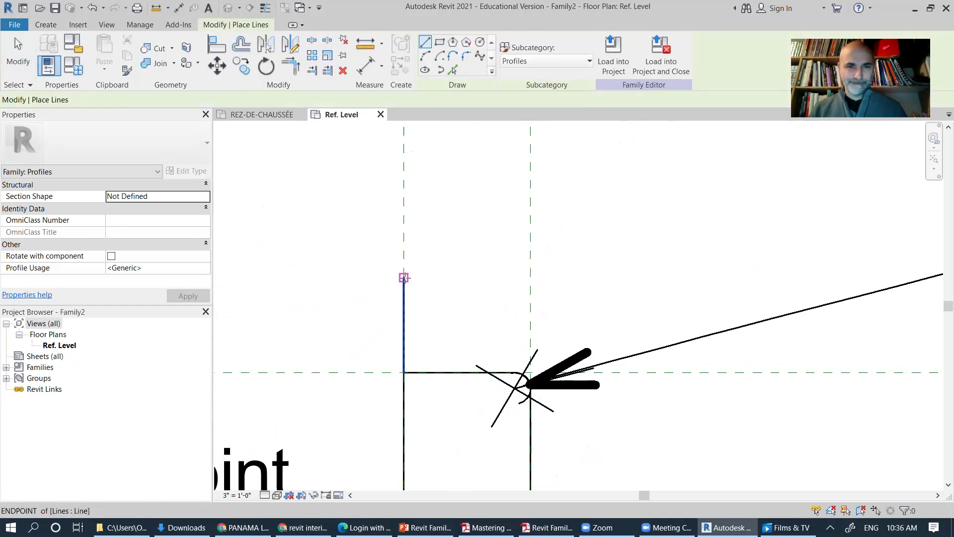
{"action": "left_click", "coordinate": [403, 277]}
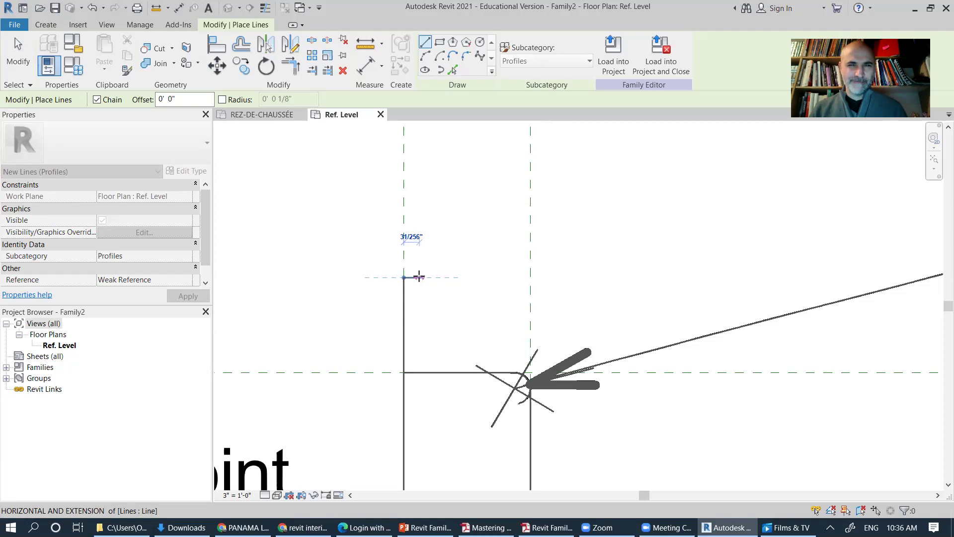
{"action": "scroll", "coordinate": [419, 277], "scroll_direction": "up", "scroll_amount": 2}
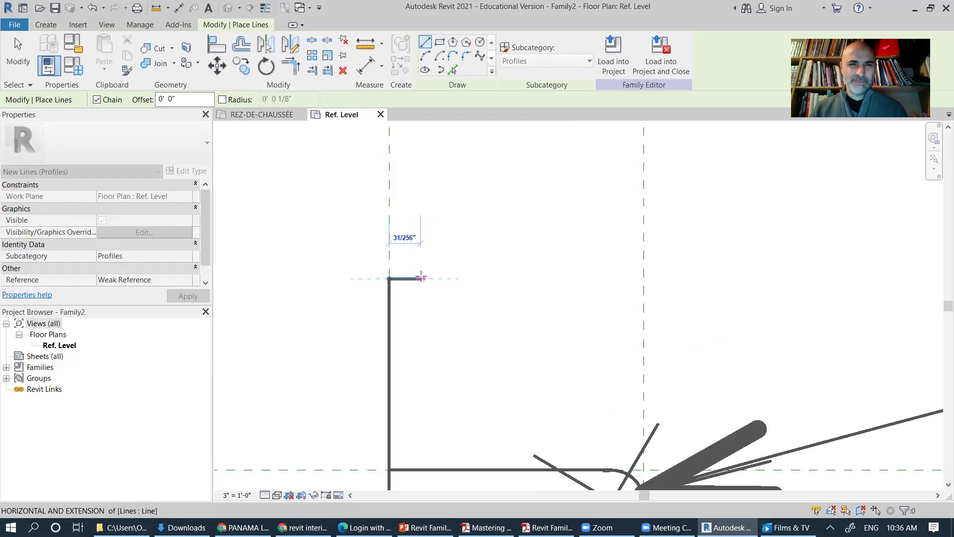
{"action": "left_click", "coordinate": [421, 278]}
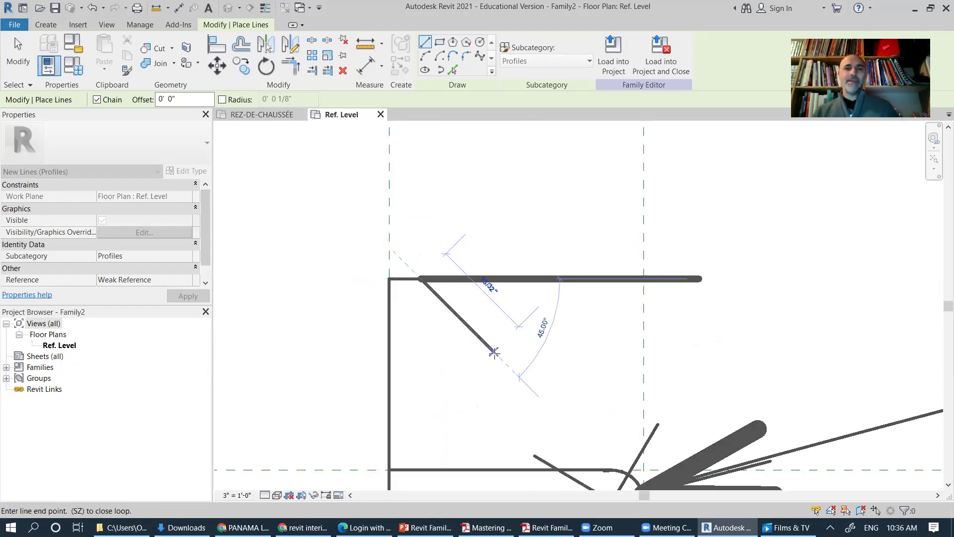
{"action": "key", "text": "Escape"}
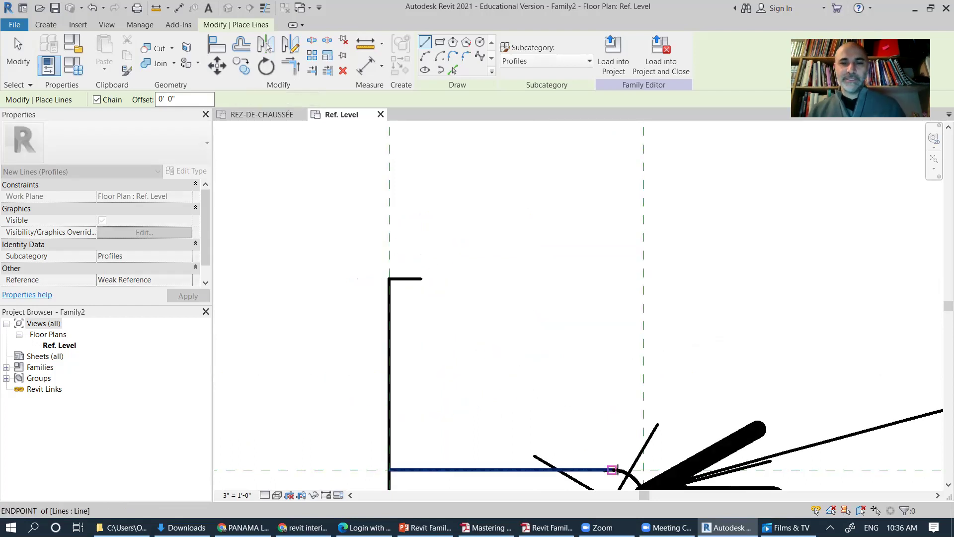
Step: Draw a 1/8" vertical line rising from the base line's end
{"action": "left_click", "coordinate": [611, 469]}
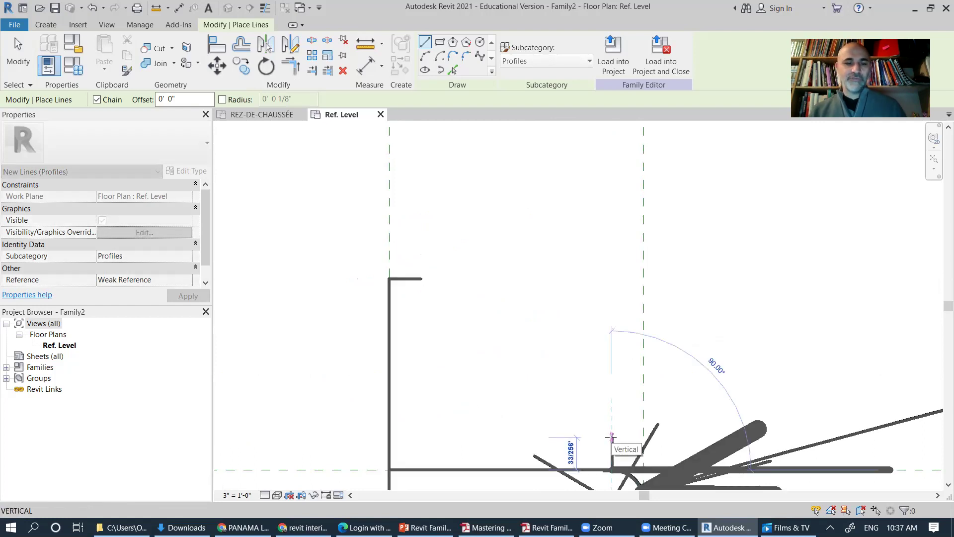
{"action": "type", "text": "1/8"}
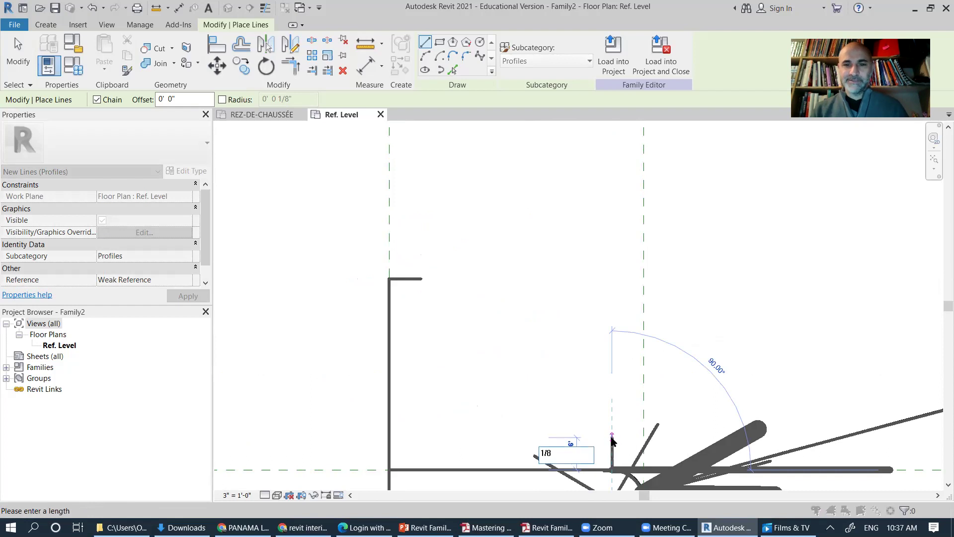
{"action": "key", "text": "Return"}
{"action": "left_click", "coordinate": [554, 267]}
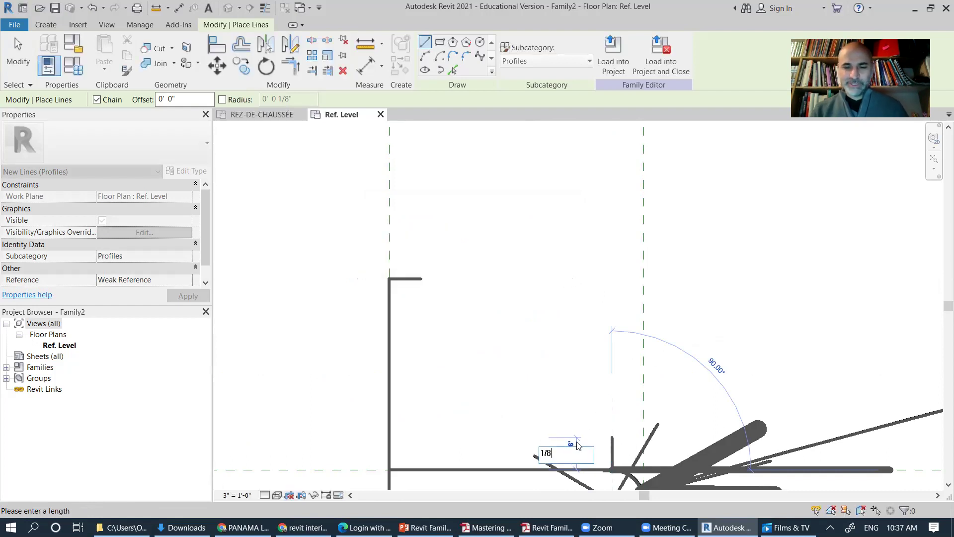
{"action": "key", "text": "Return"}
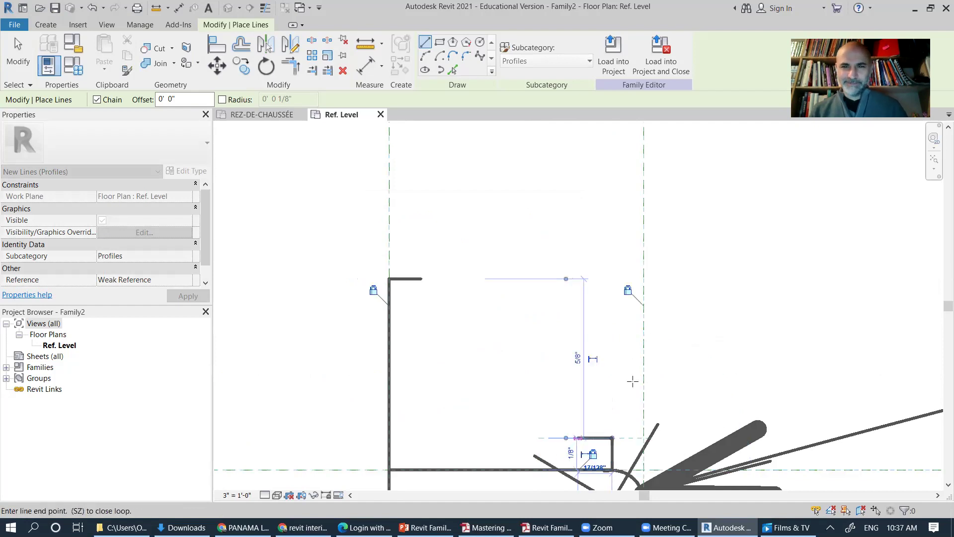
Step: Join the 1/8" vertical to the top ledge with a concave Start-End-Radius arc
{"action": "left_click", "coordinate": [424, 58]}
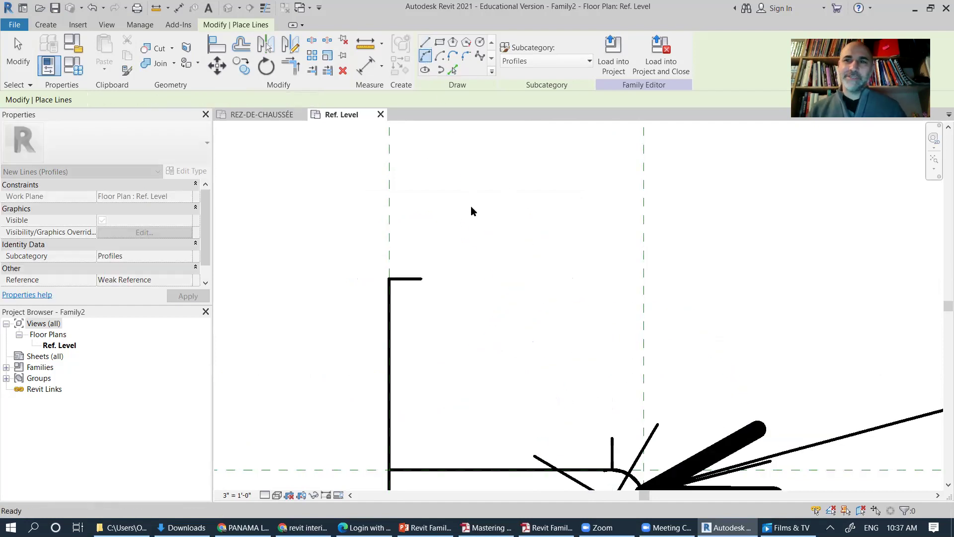
{"action": "left_click", "coordinate": [422, 279]}
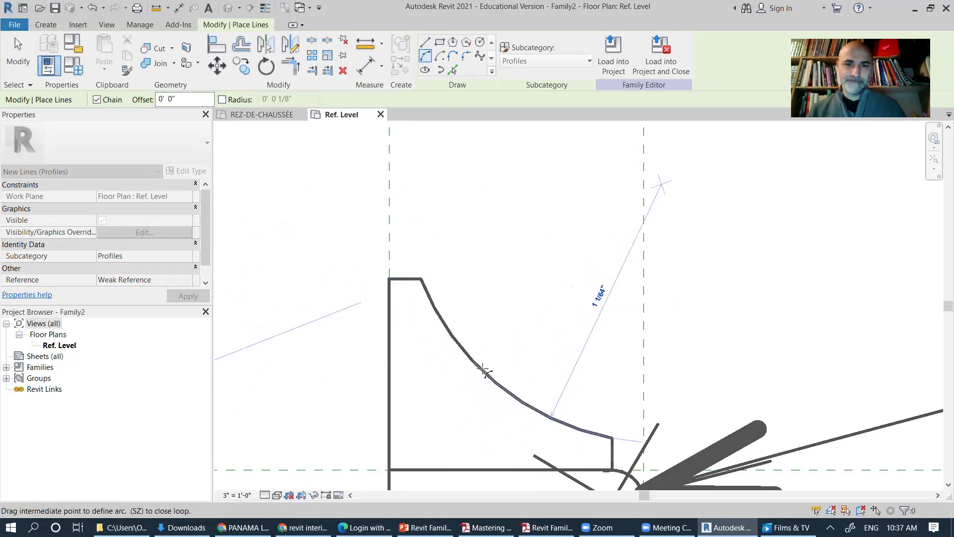
{"action": "left_click", "coordinate": [474, 373]}
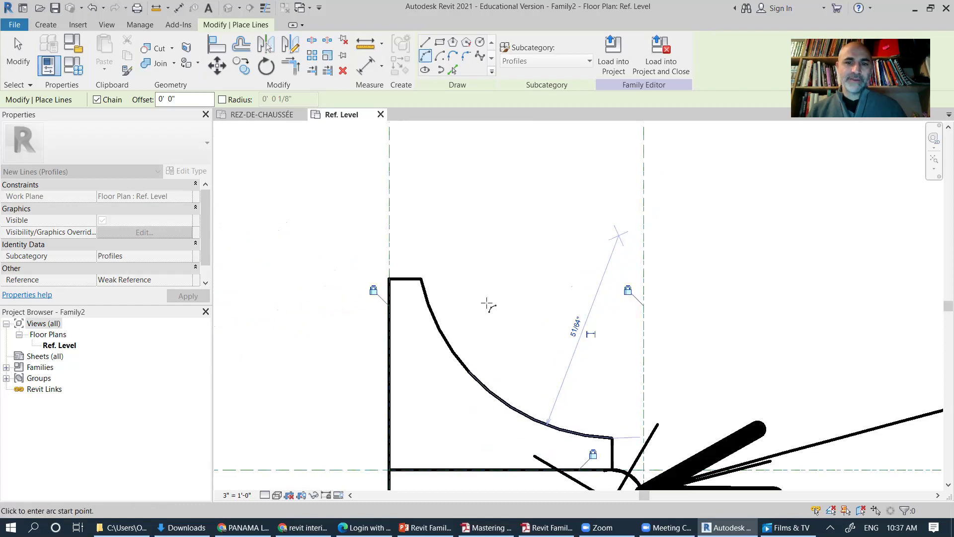
{"action": "scroll", "coordinate": [652, 298], "scroll_direction": "down", "scroll_amount": 2}
{"action": "middle_click_drag", "start_coordinate": [652, 298], "coordinate": [638, 151]}
{"action": "key", "text": "Escape"}
Step: Remove the stray upper-left vertical and the horizontal line on the reference plane
{"action": "left_click", "coordinate": [18, 55]}
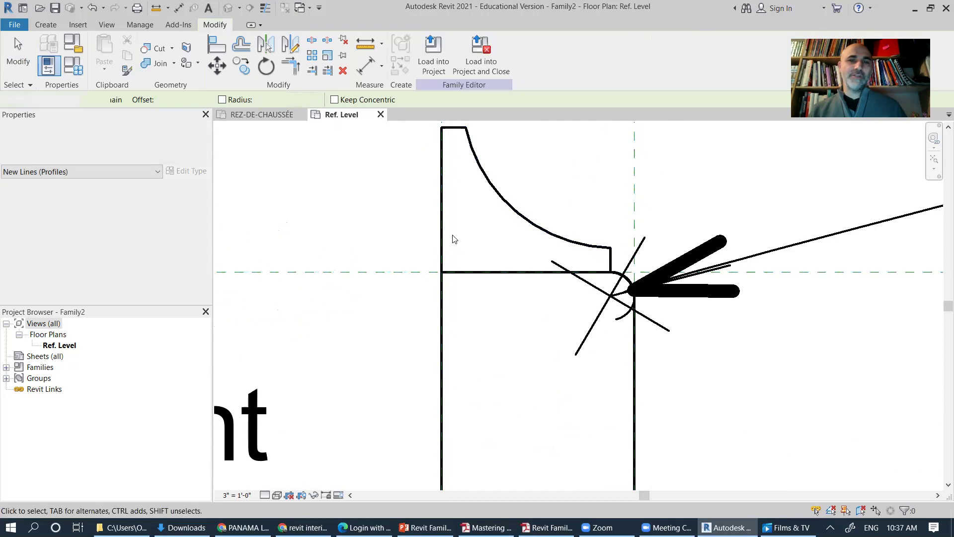
{"action": "left_click", "coordinate": [448, 242]}
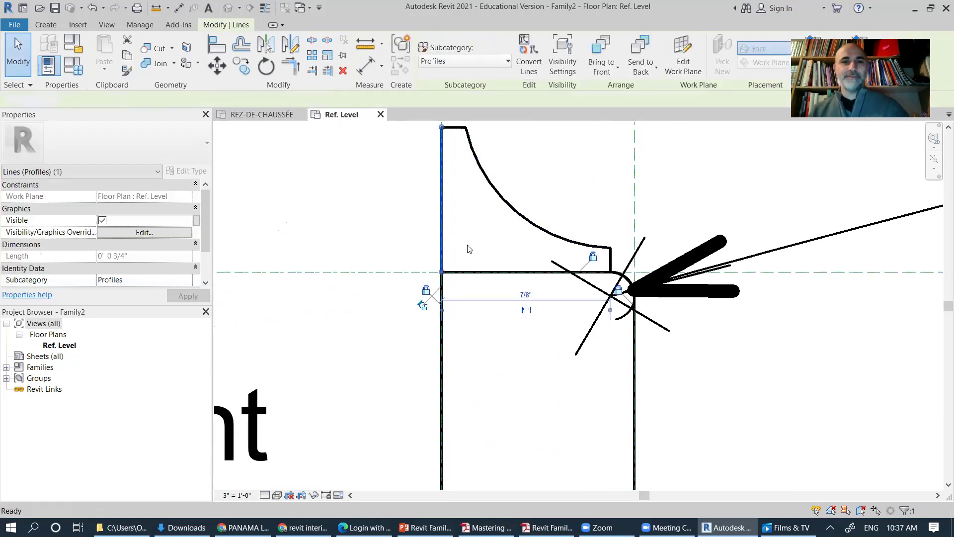
{"action": "key", "text": "Escape"}
{"action": "left_click", "coordinate": [463, 274]}
{"action": "key", "text": "Delete"}
{"action": "middle_click_drag", "start_coordinate": [539, 314], "coordinate": [543, 394]}
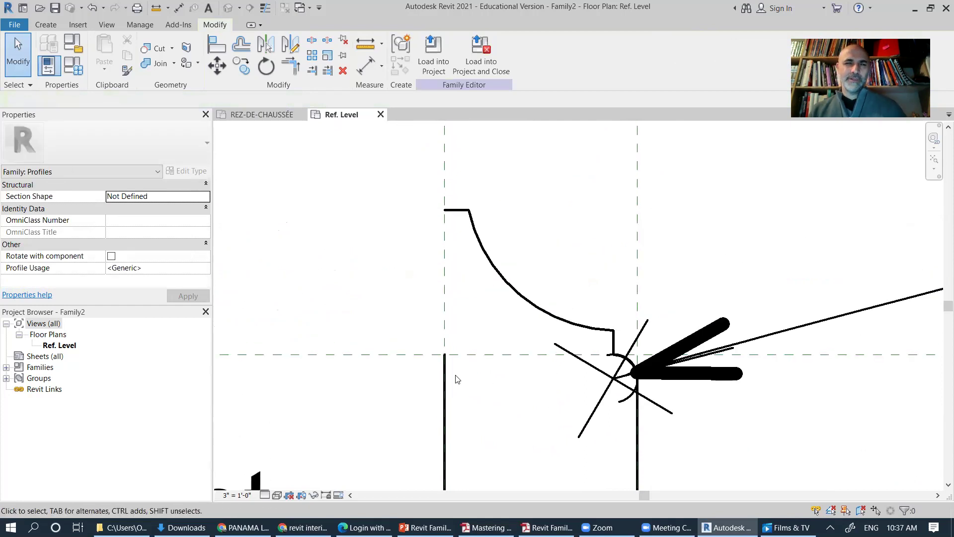
Step: Trim the left line and top ledge into a clean corner
{"action": "left_click", "coordinate": [290, 66]}
{"action": "left_click", "coordinate": [458, 210]}
{"action": "left_click", "coordinate": [444, 398]}
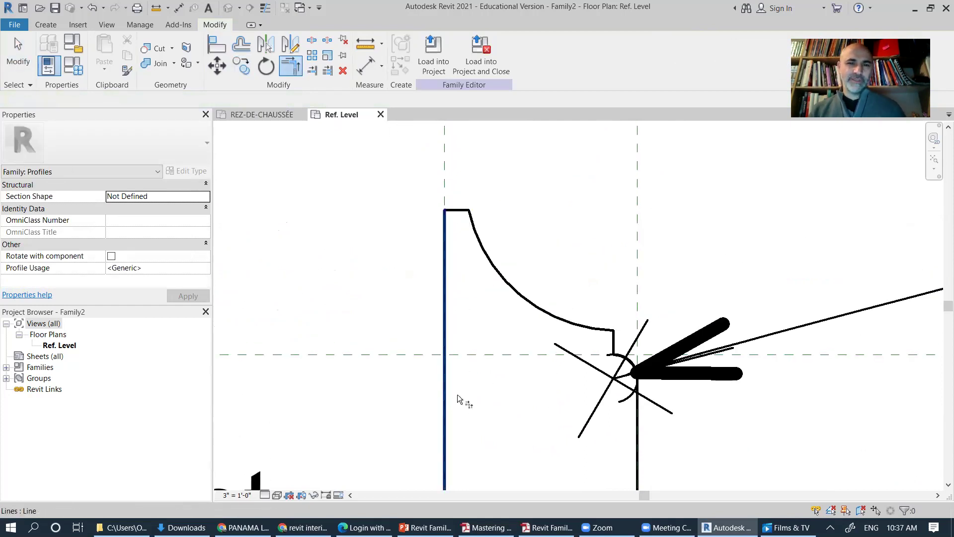
{"action": "scroll", "coordinate": [571, 383], "scroll_direction": "up", "scroll_amount": 5}
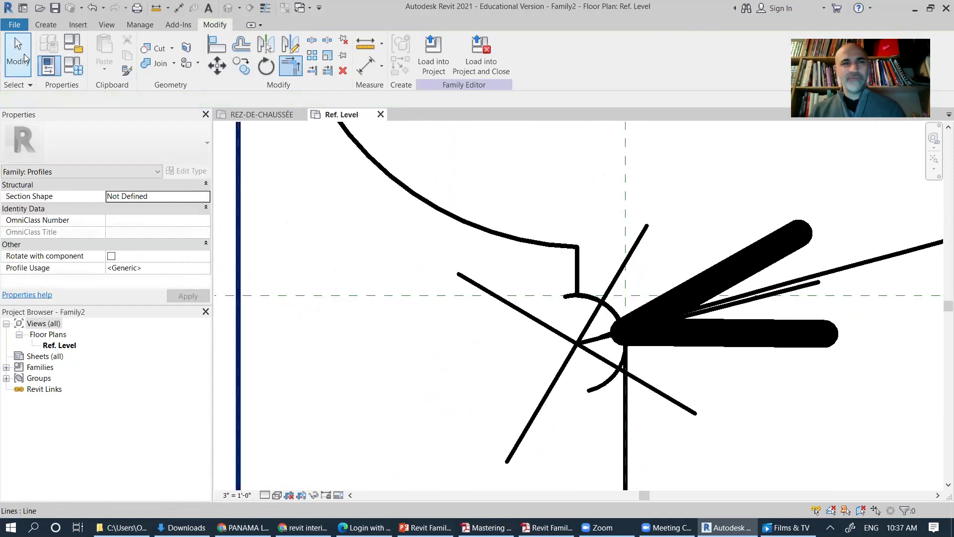
{"action": "left_click", "coordinate": [18, 55]}
Step: Delete the leftover radial dimension
{"action": "left_click", "coordinate": [578, 323]}
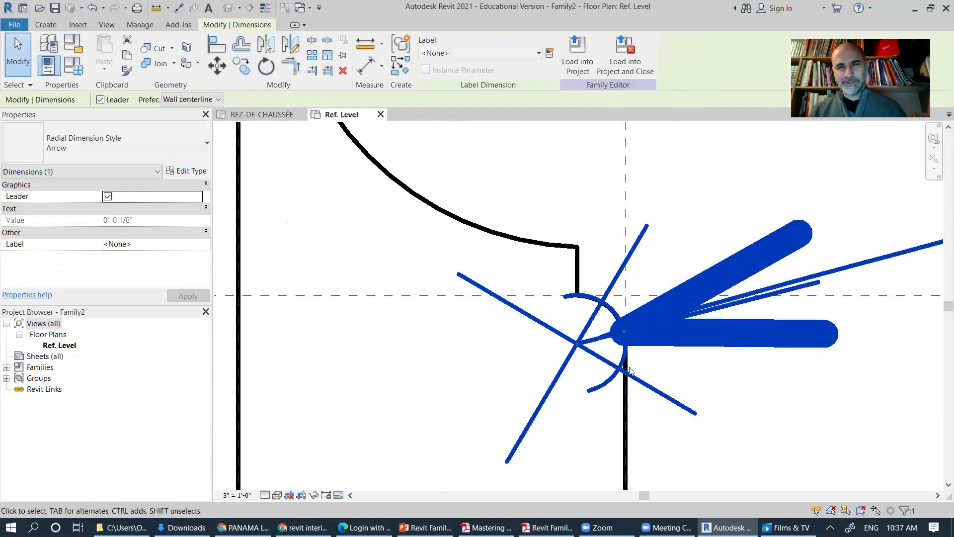
{"action": "key", "text": "Delete"}
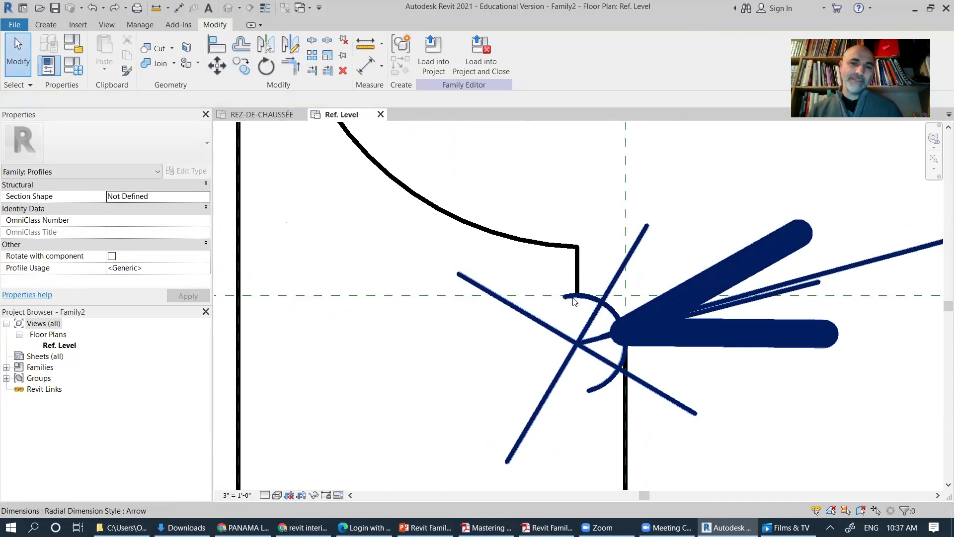
{"action": "scroll", "coordinate": [608, 328], "scroll_direction": "down", "scroll_amount": 4}
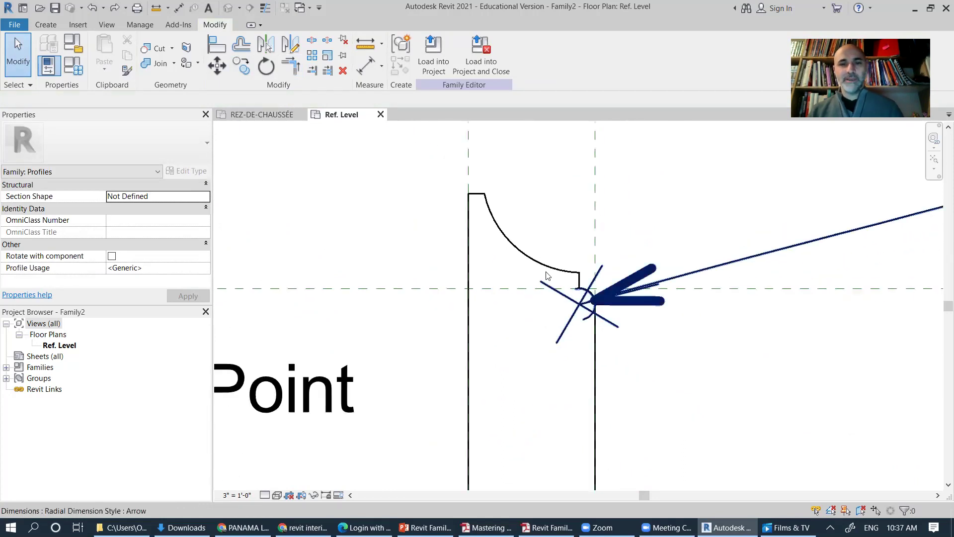
{"action": "scroll", "coordinate": [434, 341], "scroll_direction": "down", "scroll_amount": 4}
{"action": "middle_click_drag", "start_coordinate": [622, 407], "coordinate": [590, 326]}
{"action": "scroll", "coordinate": [594, 388], "scroll_direction": "down", "scroll_amount": 1}
{"action": "middle_click_drag", "start_coordinate": [595, 387], "coordinate": [599, 434]}
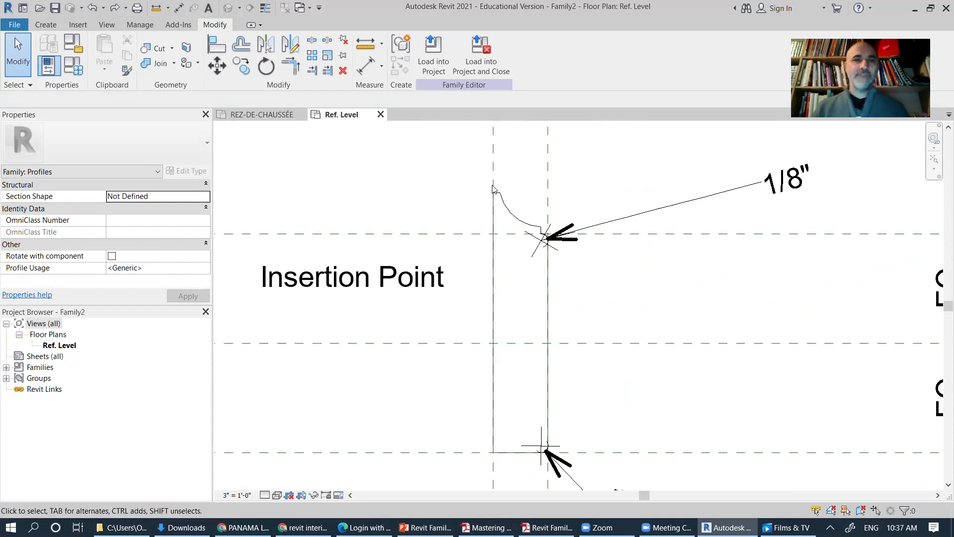
Step: Window-select the three curved top profile lines
{"action": "mouse_move", "coordinate": [468, 171]}
{"action": "left_mouse_down"}
{"action": "mouse_move", "coordinate": [528, 210]}
{"action": "mouse_move", "coordinate": [556, 237]}
{"action": "mouse_move", "coordinate": [546, 239]}
{"action": "left_mouse_up"}
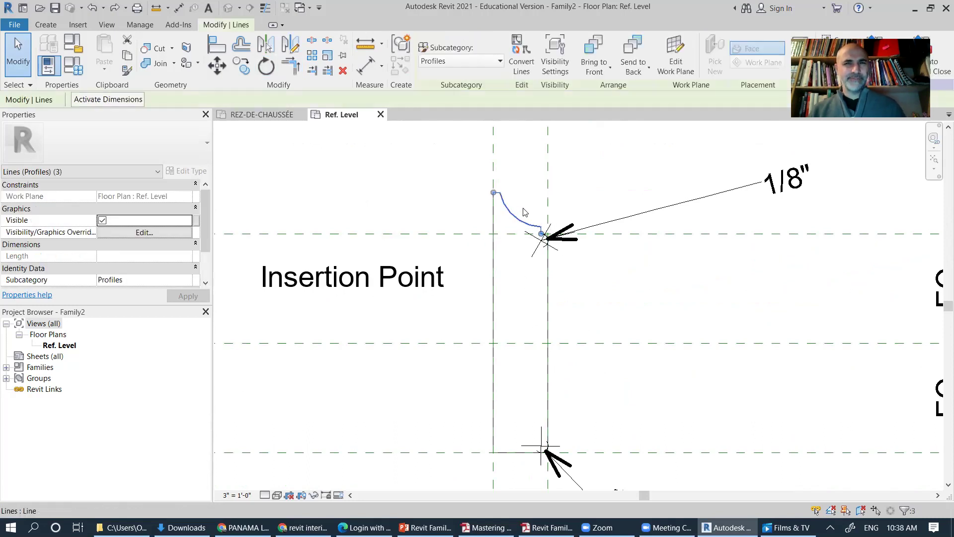
{"action": "scroll", "coordinate": [522, 209], "scroll_direction": "up", "scroll_amount": 3}
{"action": "scroll", "coordinate": [564, 366], "scroll_direction": "down", "scroll_amount": 2}
{"action": "middle_click_drag", "start_coordinate": [552, 343], "coordinate": [531, 298]}
{"action": "scroll", "coordinate": [531, 298], "scroll_direction": "down", "scroll_amount": 1}
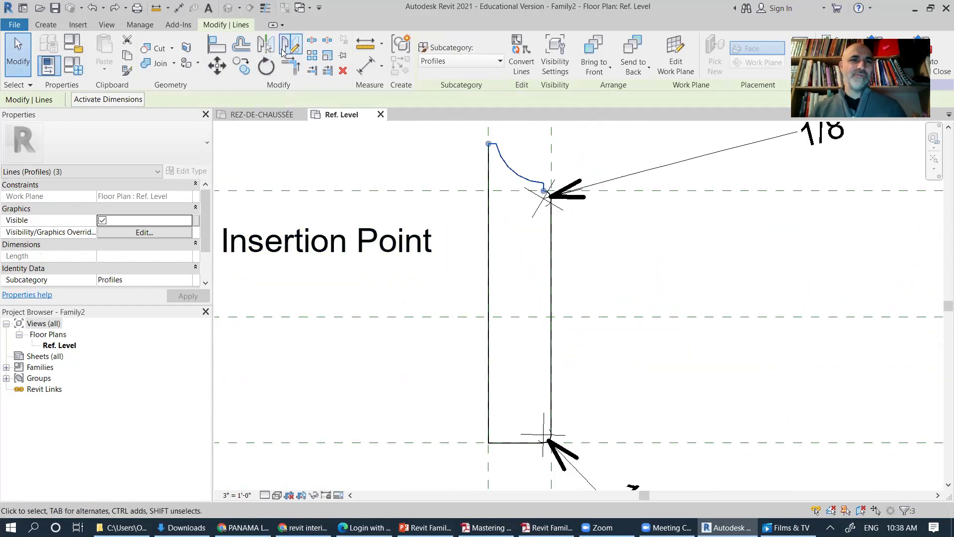
Step: Mirror the curved profile lines across the reference plane to form the bottom end
{"action": "left_click", "coordinate": [269, 49]}
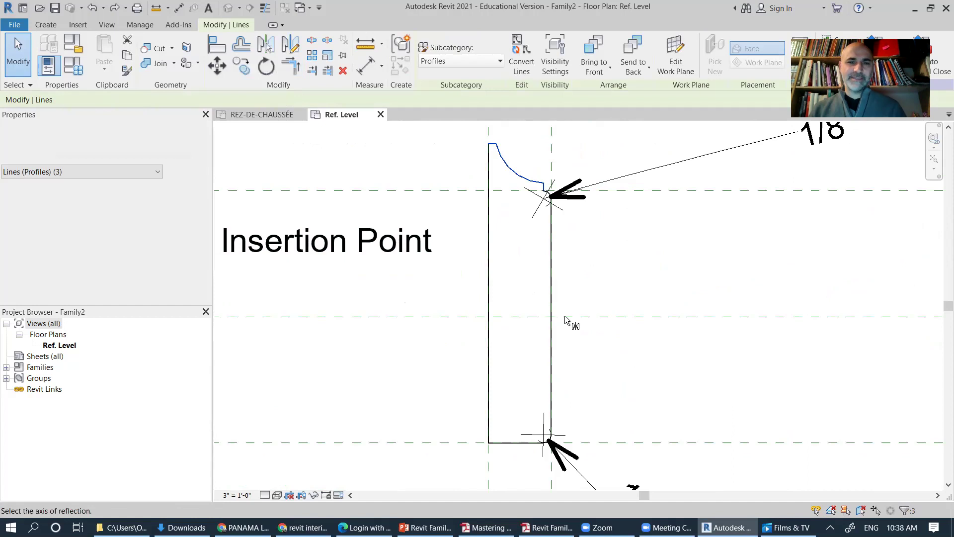
{"action": "left_click", "coordinate": [559, 331]}
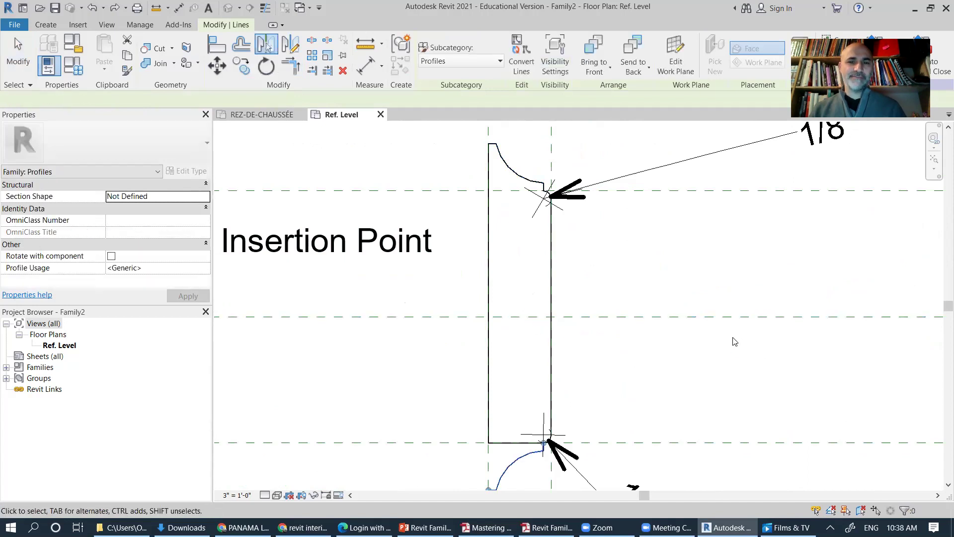
{"action": "scroll", "coordinate": [676, 346], "scroll_direction": "down", "scroll_amount": 1}
{"action": "scroll", "coordinate": [547, 283], "scroll_direction": "down", "scroll_amount": 3, "text": "ctrl"}
{"action": "scroll", "coordinate": [546, 328], "scroll_direction": "up", "scroll_amount": 2}
{"action": "scroll", "coordinate": [546, 328], "scroll_direction": "up", "scroll_amount": 2}
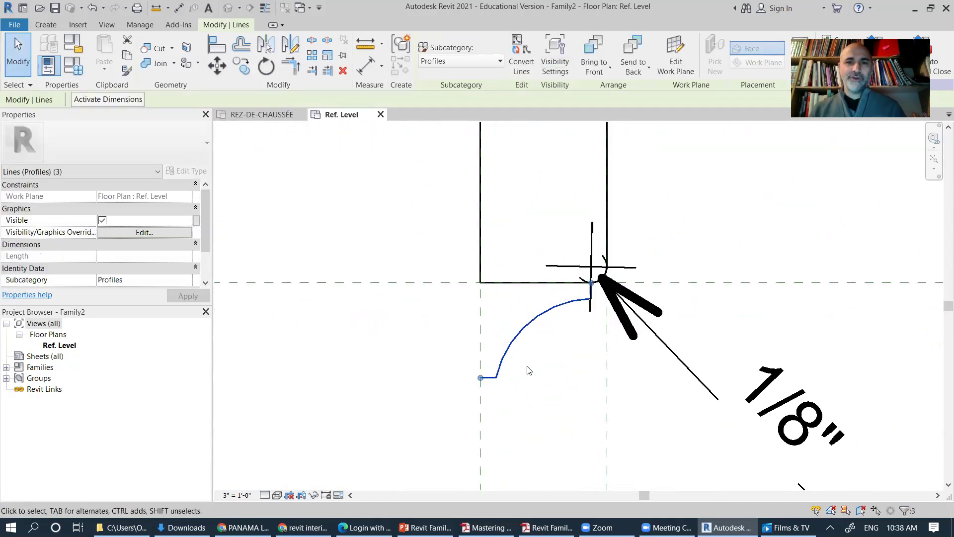
{"action": "left_click", "coordinate": [18, 55]}
{"action": "left_click", "coordinate": [508, 290]}
{"action": "left_click", "coordinate": [515, 264]}
Step: Trim the bottom line and left vertical line into a clean corner
{"action": "left_click", "coordinate": [291, 66]}
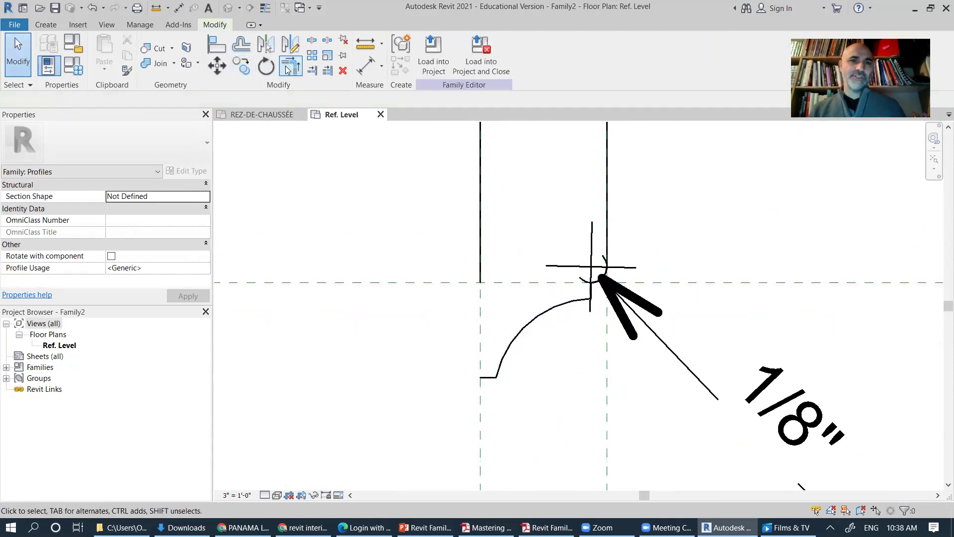
{"action": "left_click", "coordinate": [487, 379]}
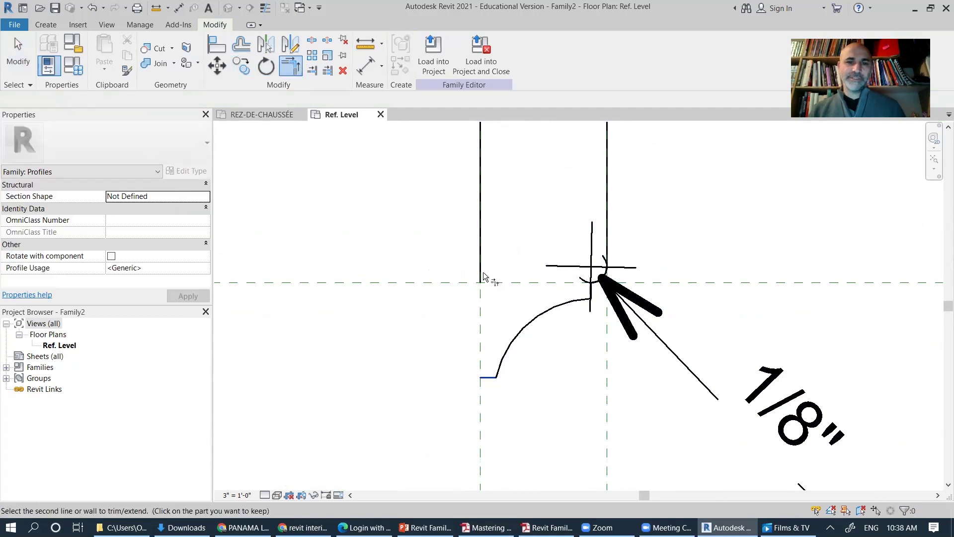
{"action": "left_click", "coordinate": [481, 278]}
{"action": "scroll", "coordinate": [708, 298], "scroll_direction": "down", "scroll_amount": 7}
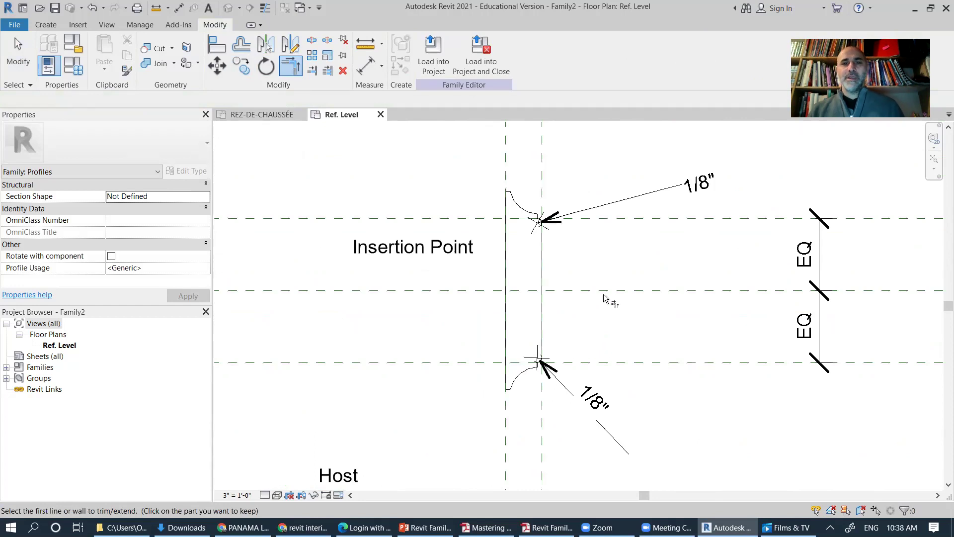
{"action": "key", "text": "Escape"}
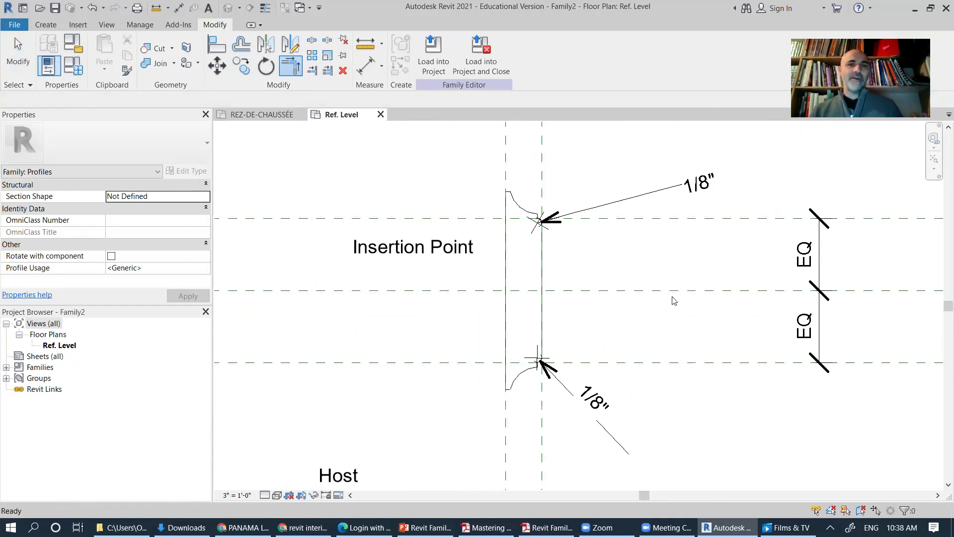
{"action": "key", "text": "Escape"}
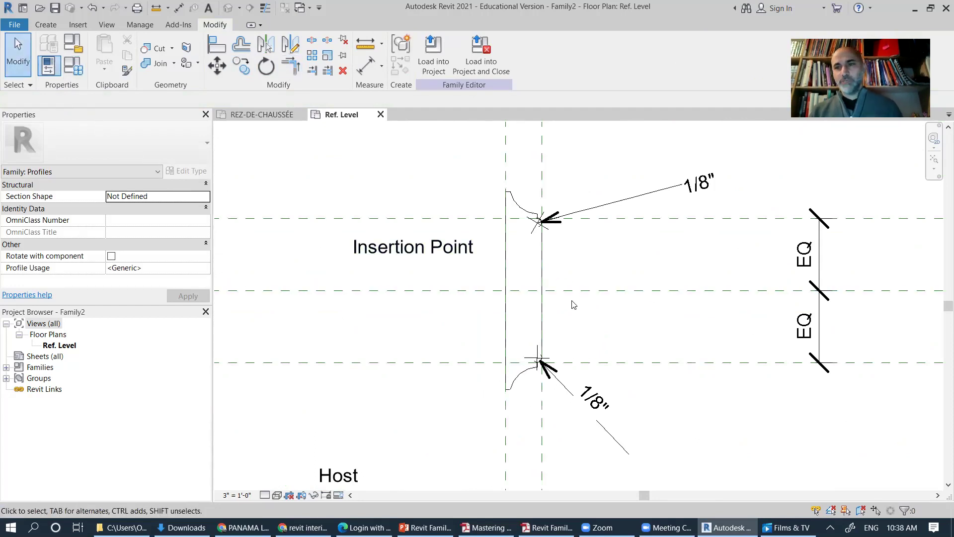
{"action": "scroll", "coordinate": [573, 298], "scroll_direction": "up", "scroll_amount": 1}
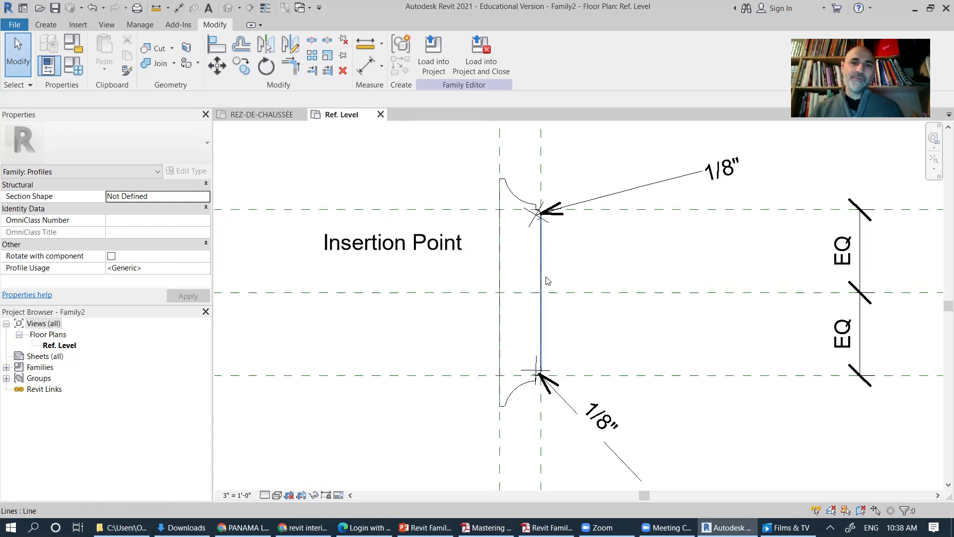
{"action": "scroll", "coordinate": [571, 294], "scroll_direction": "up", "scroll_amount": 1}
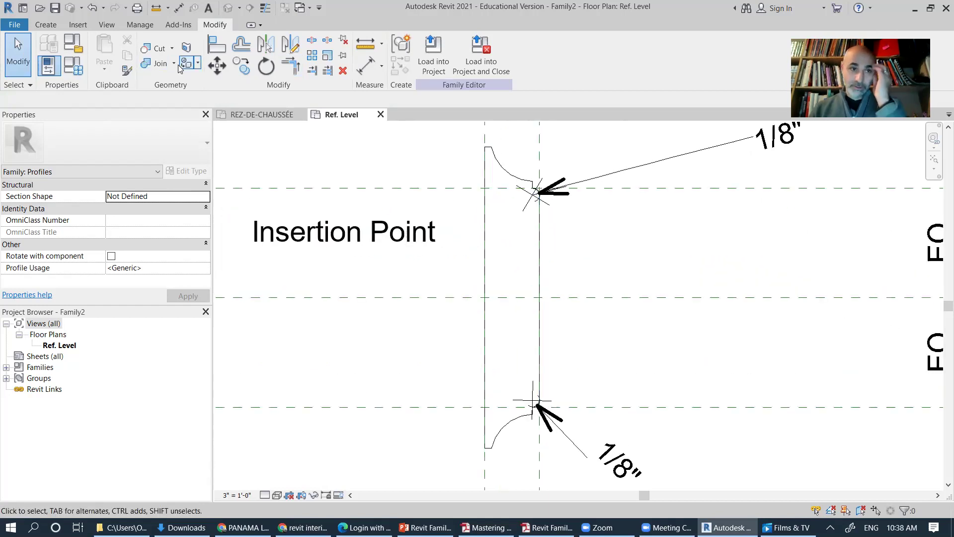
Step: Draw a radius-1 center-ends bead arc on the right edge, centred on the middle reference plane
{"action": "left_click", "coordinate": [43, 25]}
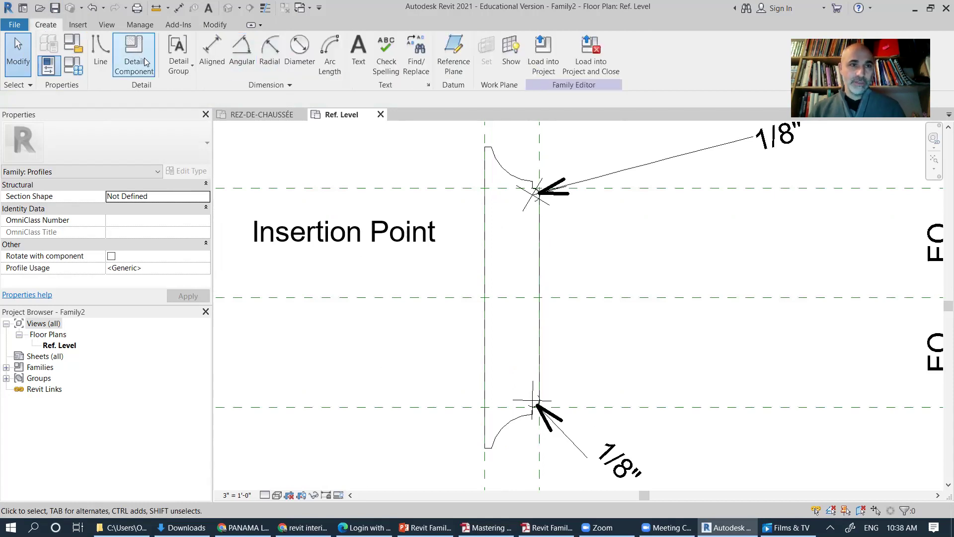
{"action": "left_click", "coordinate": [98, 49]}
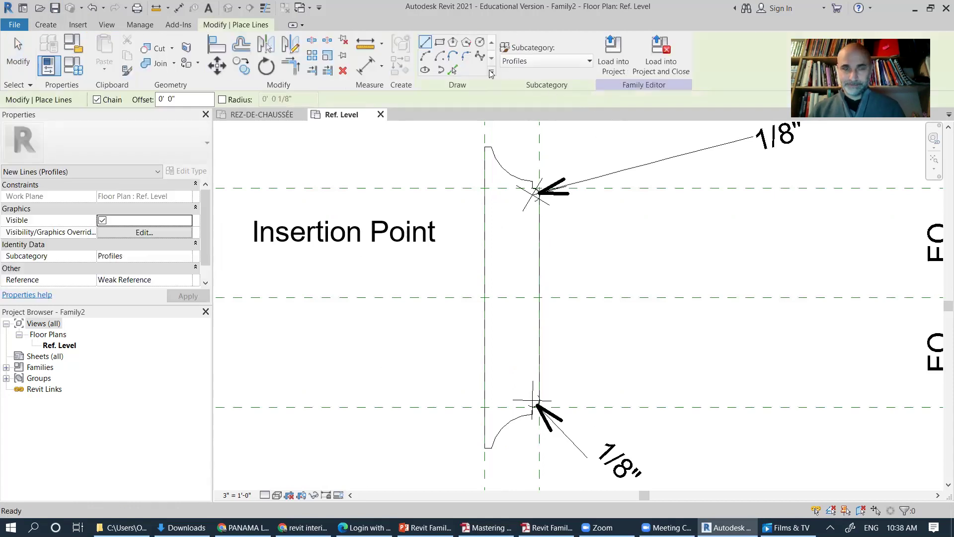
{"action": "left_click", "coordinate": [425, 56]}
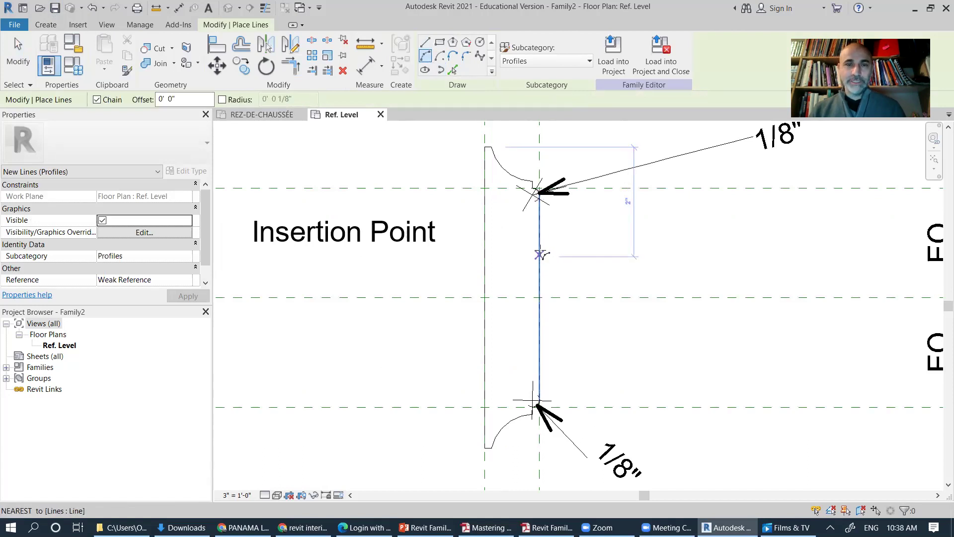
{"action": "left_click", "coordinate": [440, 53]}
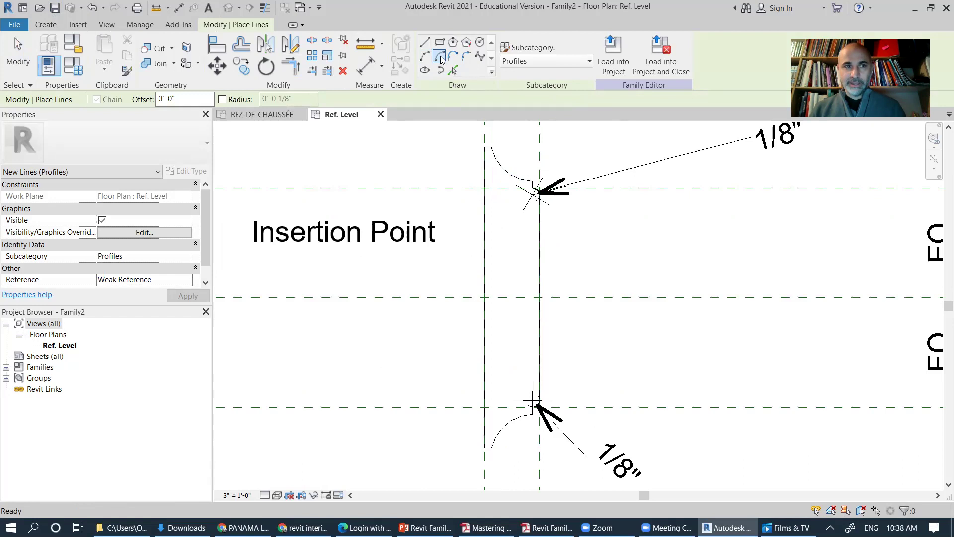
{"action": "left_click", "coordinate": [539, 297]}
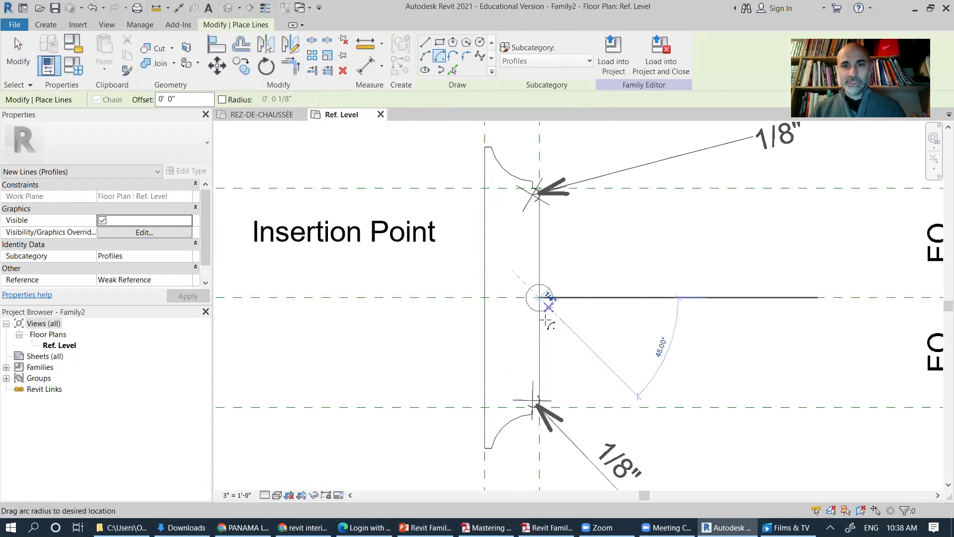
{"action": "type", "text": "1"}
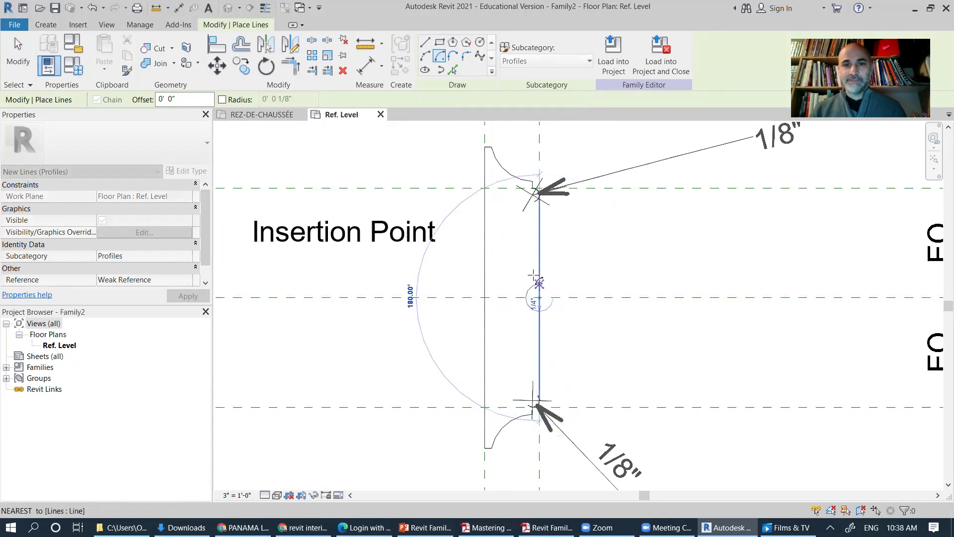
{"action": "left_click", "coordinate": [535, 275]}
{"action": "key", "text": "Escape"}
{"action": "key", "text": "Escape"}
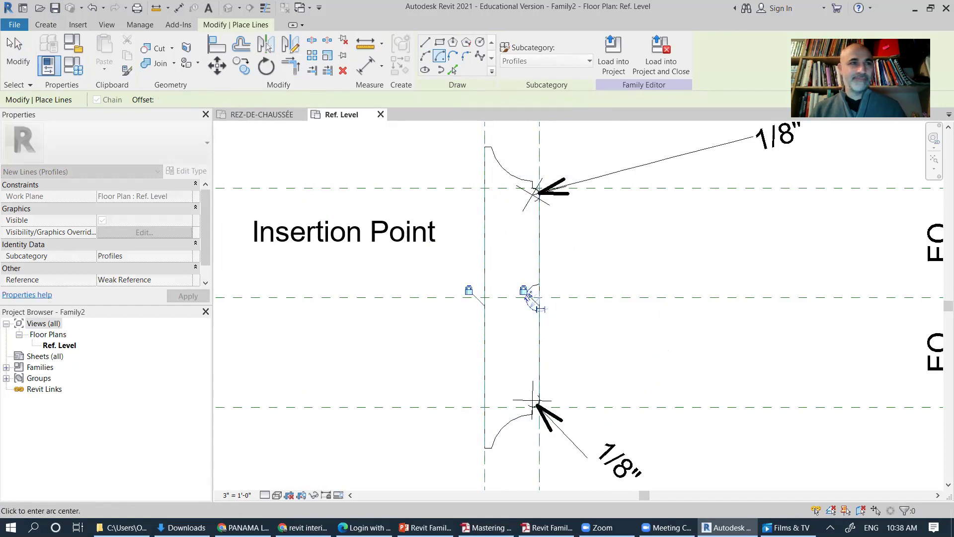
{"action": "scroll", "coordinate": [532, 292], "scroll_direction": "up", "scroll_amount": 3}
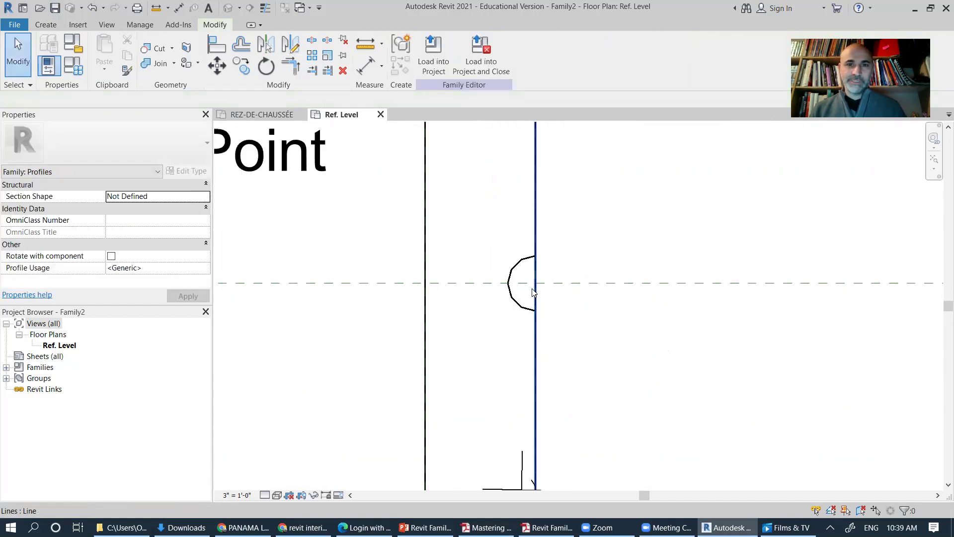
{"action": "scroll", "coordinate": [527, 298], "scroll_direction": "up", "scroll_amount": 2}
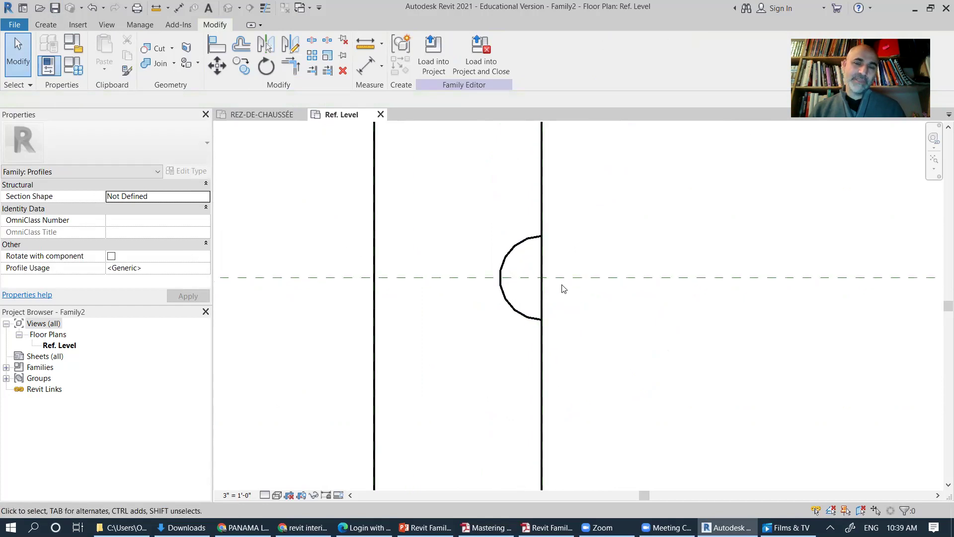
Step: Split the right vertical edge at the arc and trim its upper segment to the bead arc
{"action": "left_click", "coordinate": [312, 43]}
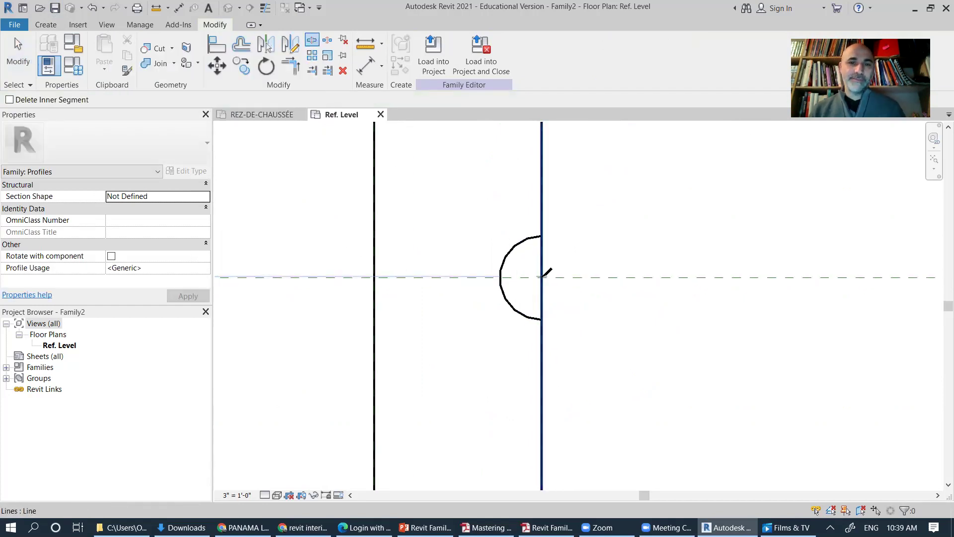
{"action": "left_click", "coordinate": [541, 272]}
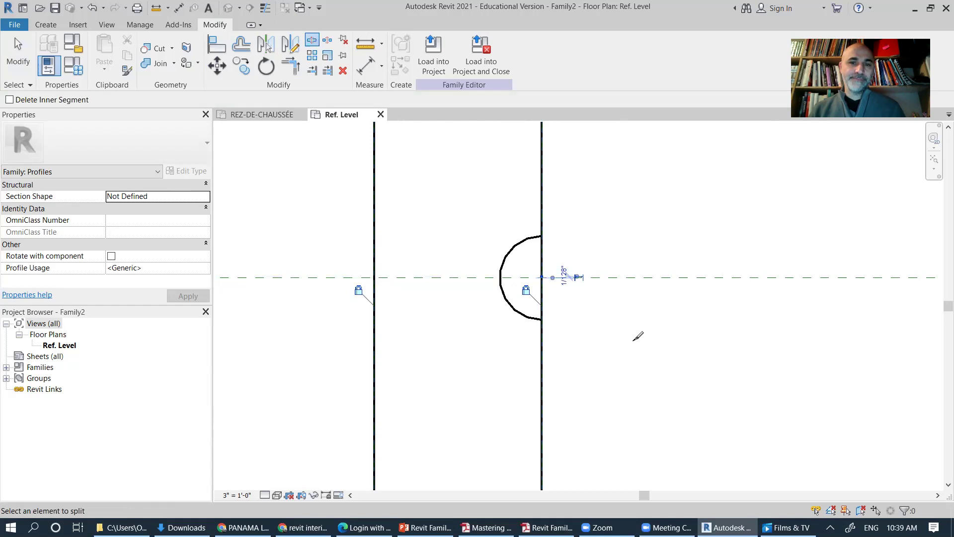
{"action": "left_click", "coordinate": [291, 66]}
{"action": "left_click", "coordinate": [532, 321]}
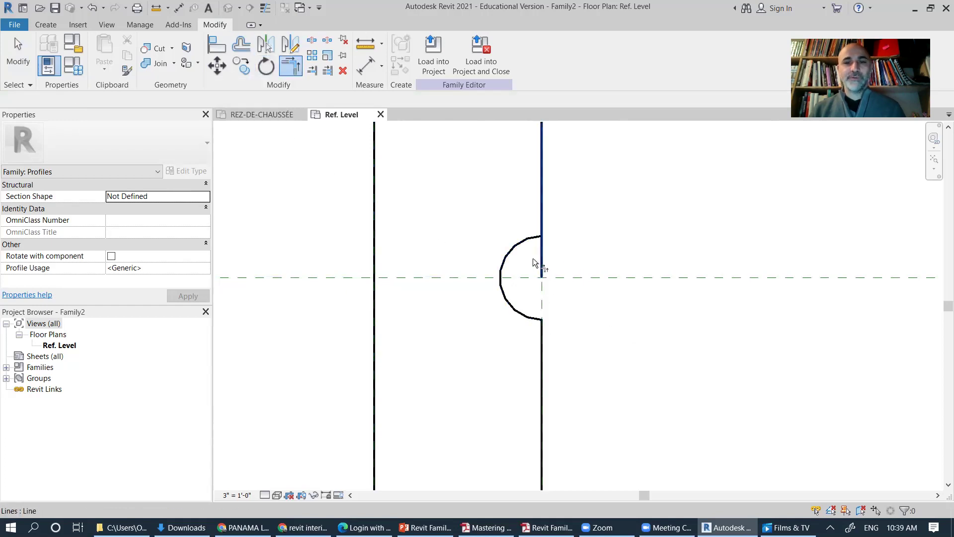
{"action": "left_click", "coordinate": [543, 223]}
{"action": "scroll", "coordinate": [611, 294], "scroll_direction": "down", "scroll_amount": 4}
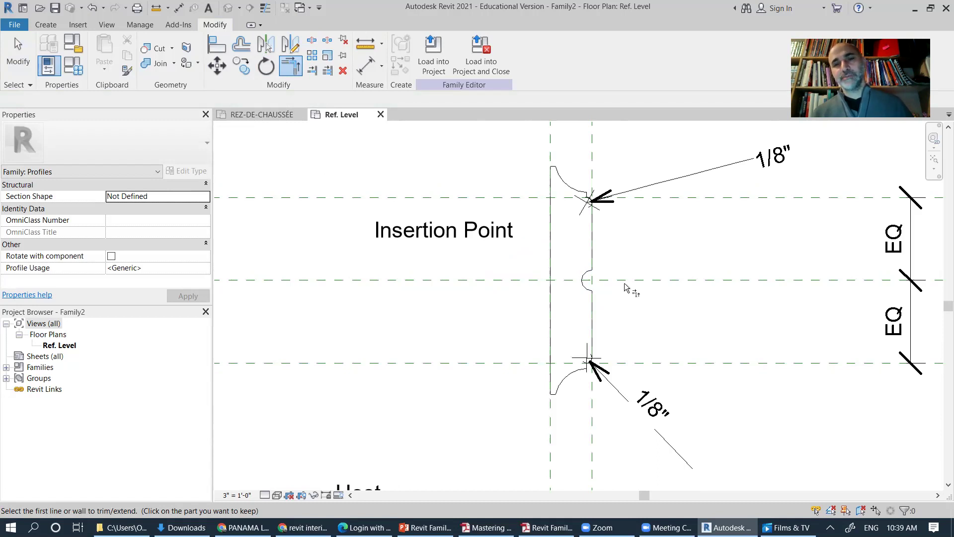
{"action": "scroll", "coordinate": [669, 262], "scroll_direction": "down", "scroll_amount": 4}
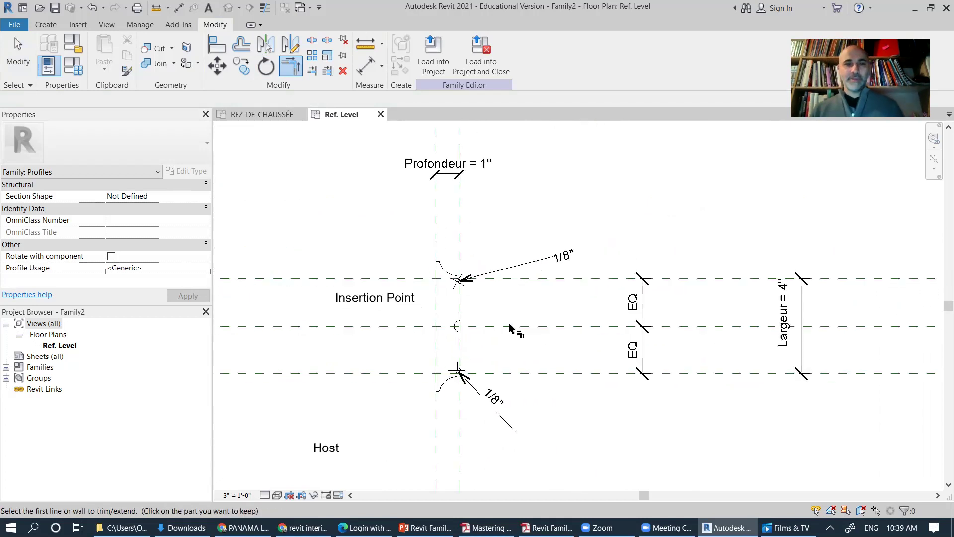
{"action": "middle_click_drag", "start_coordinate": [410, 283], "coordinate": [475, 293]}
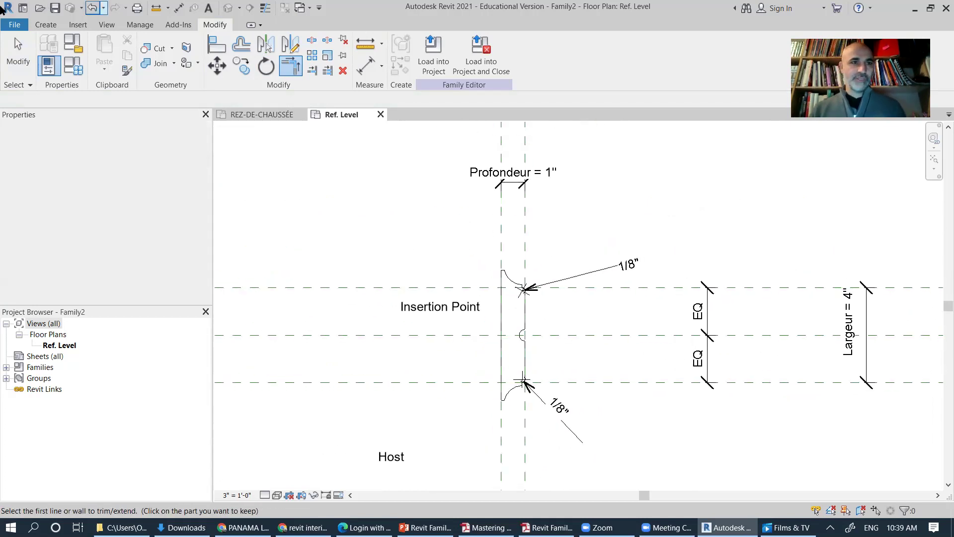
Step: Place an aligned 3/4" dimension at the profile's top edge
{"action": "left_click", "coordinate": [41, 26]}
{"action": "left_click", "coordinate": [212, 57]}
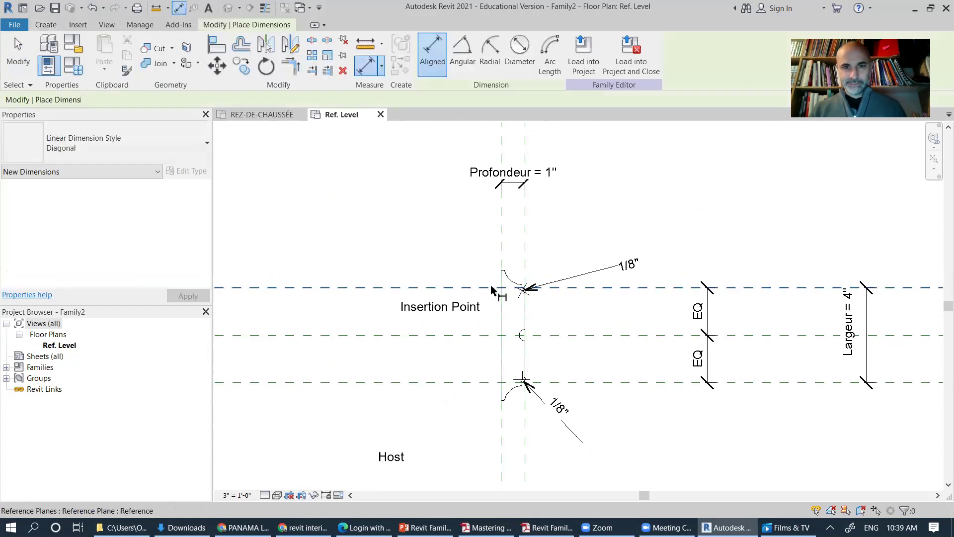
{"action": "scroll", "coordinate": [502, 291], "scroll_direction": "up", "scroll_amount": 3}
{"action": "left_click", "coordinate": [497, 300]}
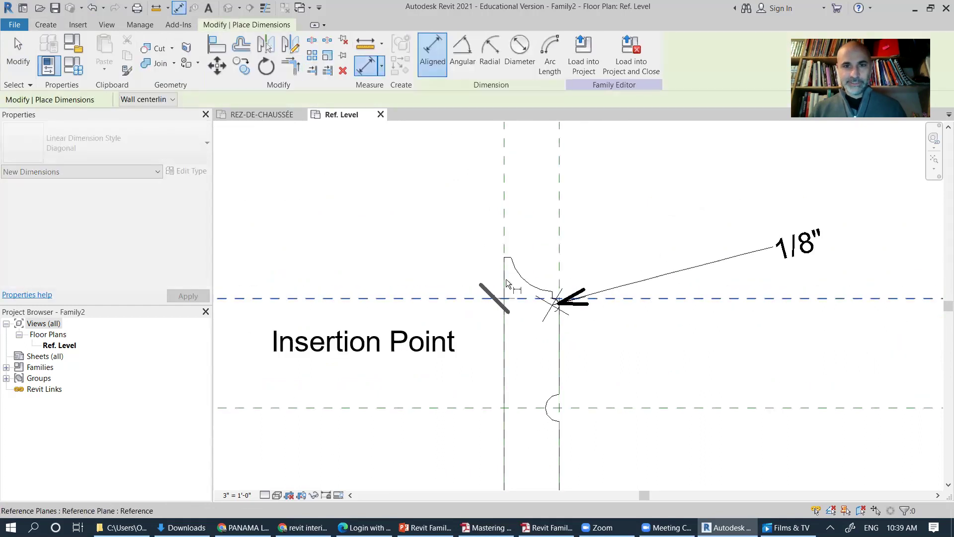
{"action": "scroll", "coordinate": [507, 259], "scroll_direction": "up", "scroll_amount": 3}
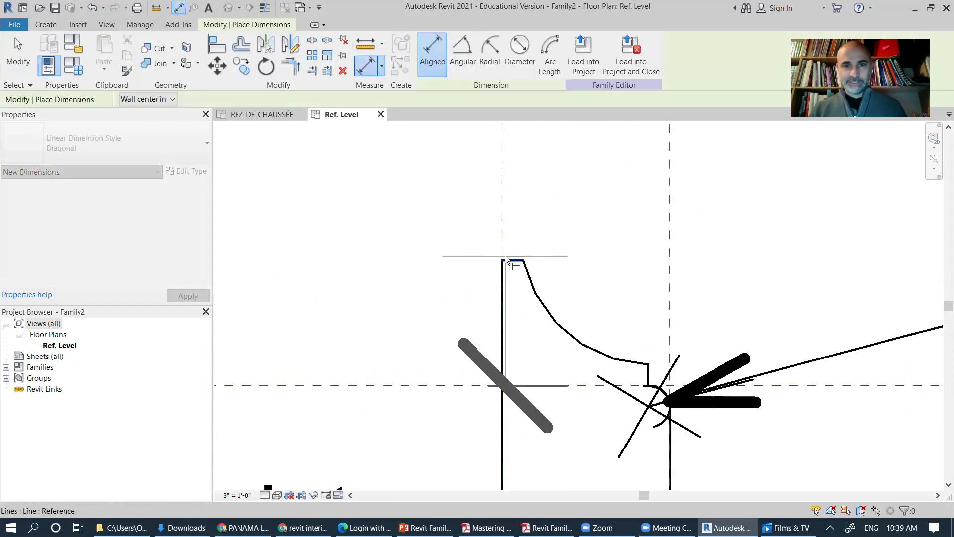
{"action": "left_click", "coordinate": [506, 259]}
{"action": "scroll", "coordinate": [422, 301], "scroll_direction": "down", "scroll_amount": 2}
{"action": "middle_click_drag", "start_coordinate": [422, 301], "coordinate": [622, 329]}
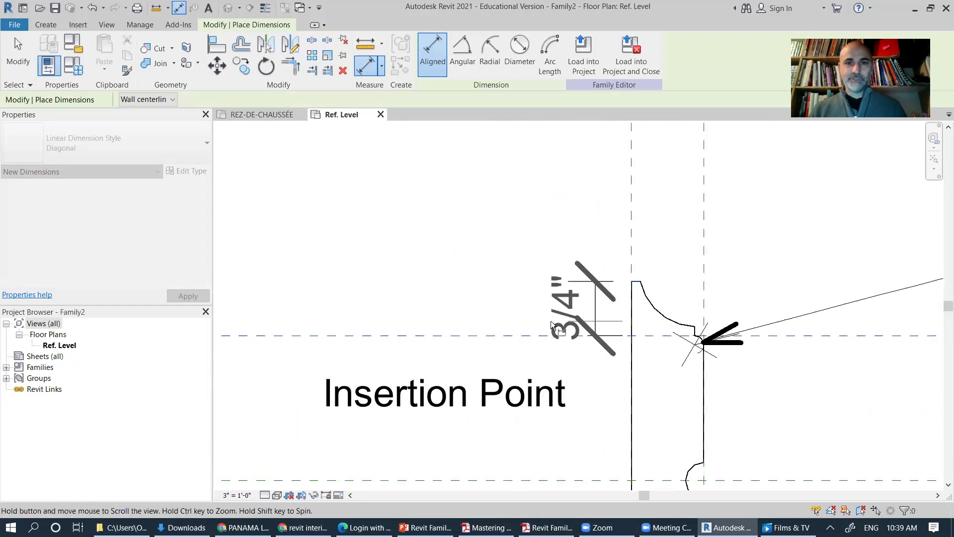
{"action": "left_click", "coordinate": [355, 302]}
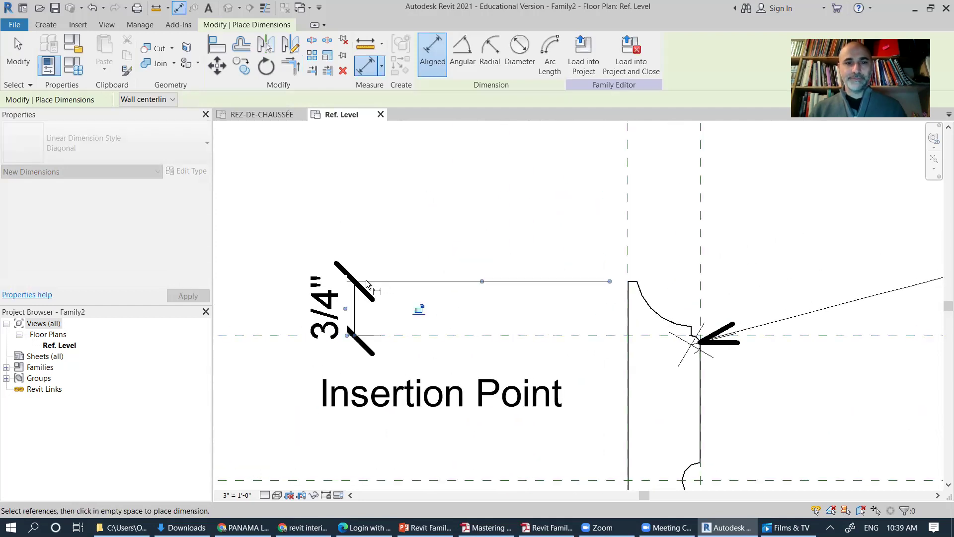
Step: Place the matching 3/4" aligned dimension at the profile's bottom edge
{"action": "scroll", "coordinate": [488, 228], "scroll_direction": "down", "scroll_amount": 3}
{"action": "middle_click_drag", "start_coordinate": [539, 281], "coordinate": [512, 252]}
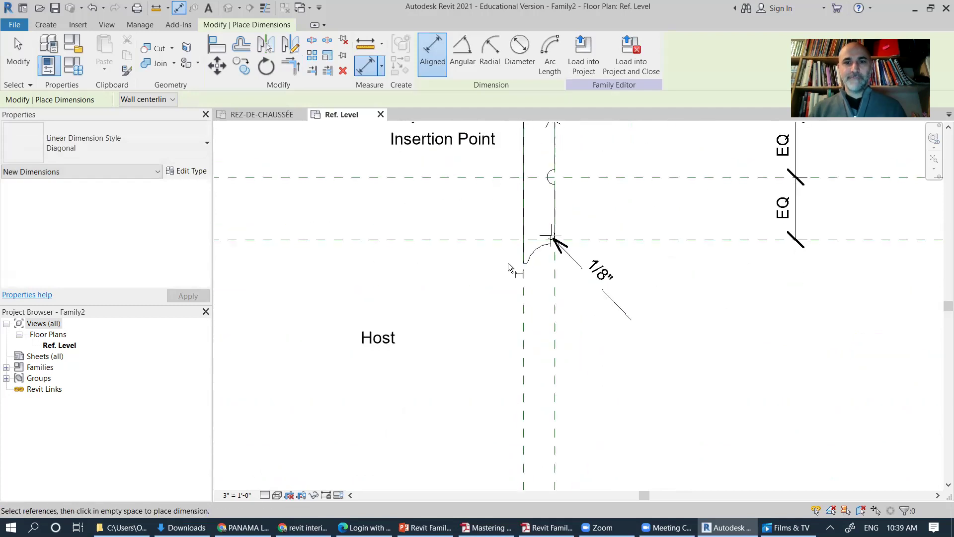
{"action": "scroll", "coordinate": [511, 251], "scroll_direction": "up", "scroll_amount": 2}
{"action": "left_click", "coordinate": [527, 233]}
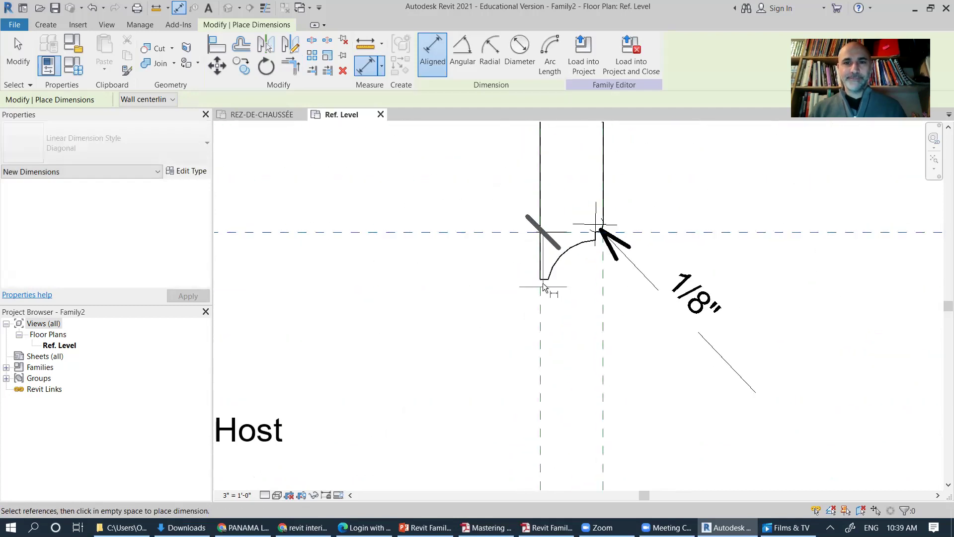
{"action": "left_click", "coordinate": [544, 281]}
{"action": "scroll", "coordinate": [374, 264], "scroll_direction": "down", "scroll_amount": 1}
{"action": "scroll", "coordinate": [373, 268], "scroll_direction": "down", "scroll_amount": 2}
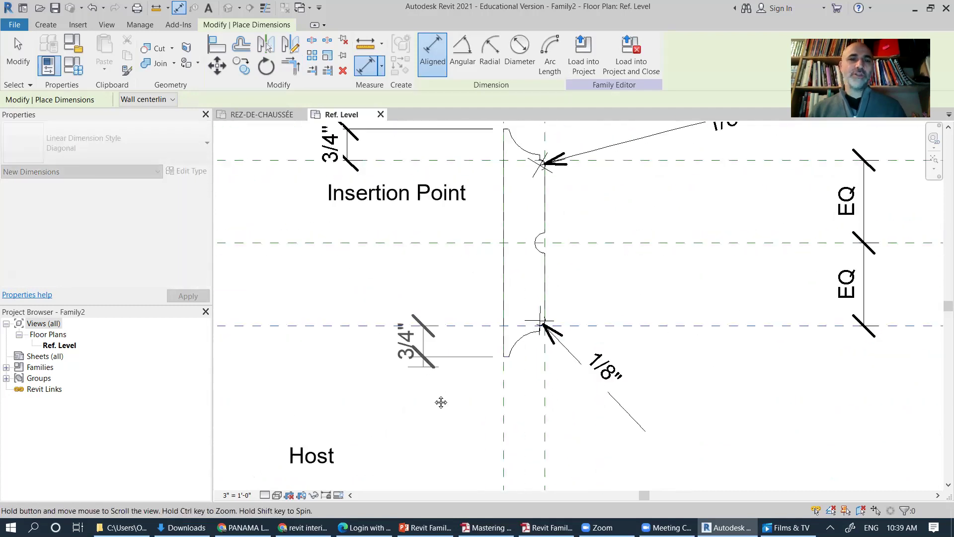
{"action": "left_click", "coordinate": [356, 378]}
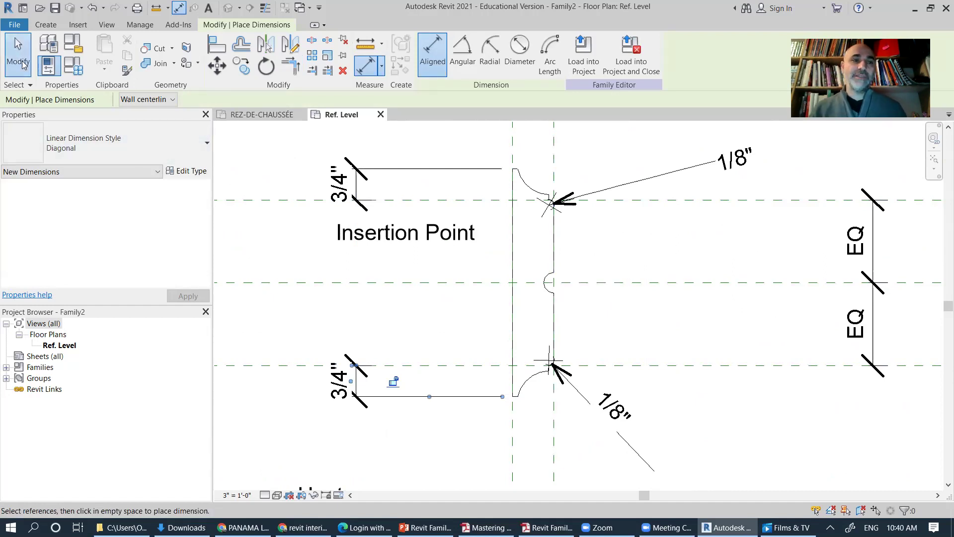
Step: Finish dimensioning and check the top 3/4" and upper 1/8" radius dimensions
{"action": "left_click", "coordinate": [17, 52]}
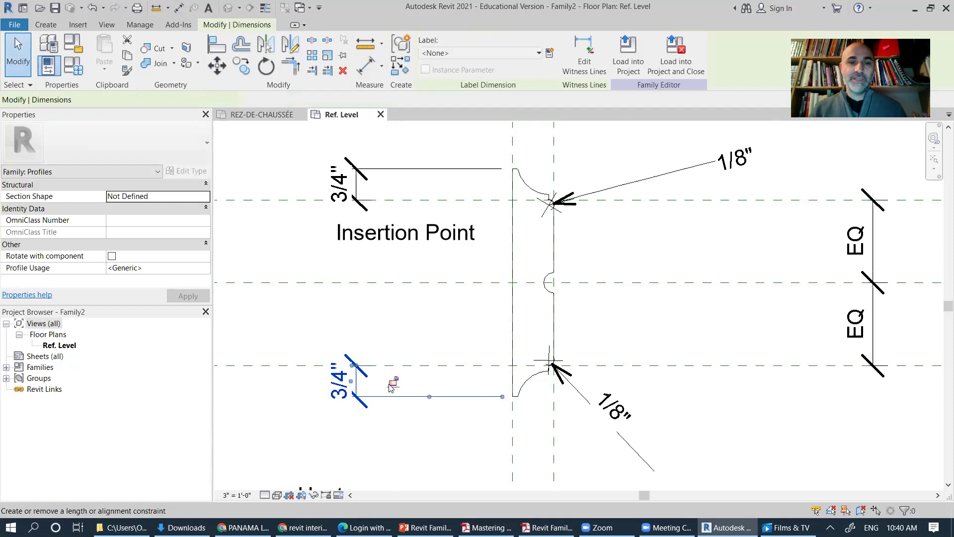
{"action": "key", "text": "Escape"}
{"action": "left_click", "coordinate": [376, 170]}
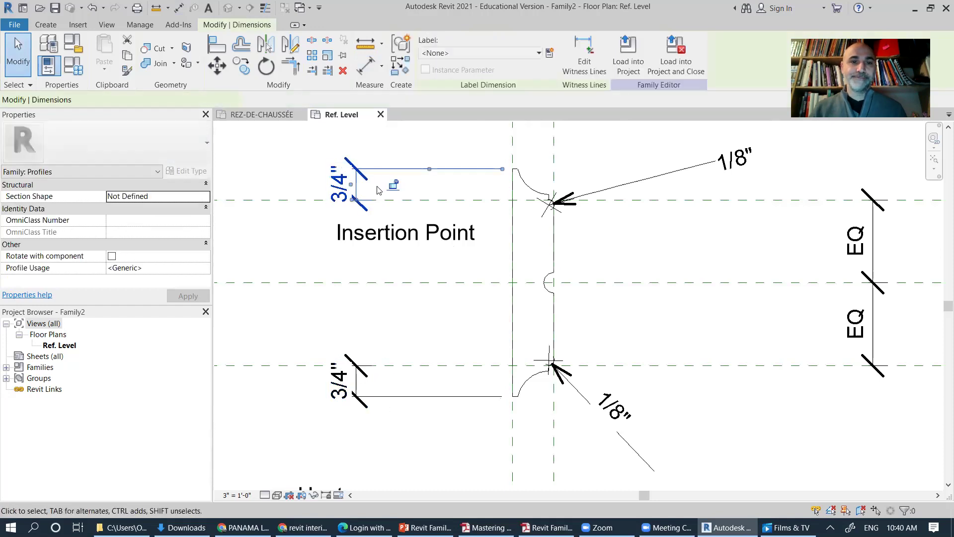
{"action": "left_click", "coordinate": [618, 191]}
{"action": "middle_click_drag", "start_coordinate": [681, 228], "coordinate": [635, 260]}
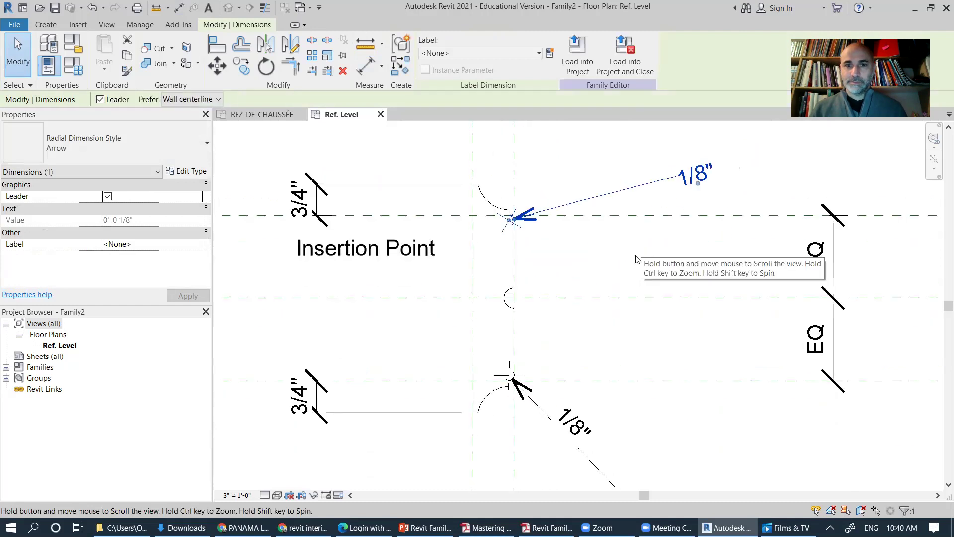
{"action": "scroll", "coordinate": [621, 284], "scroll_direction": "down", "scroll_amount": 3}
{"action": "scroll", "coordinate": [598, 310], "scroll_direction": "up", "scroll_amount": 1}
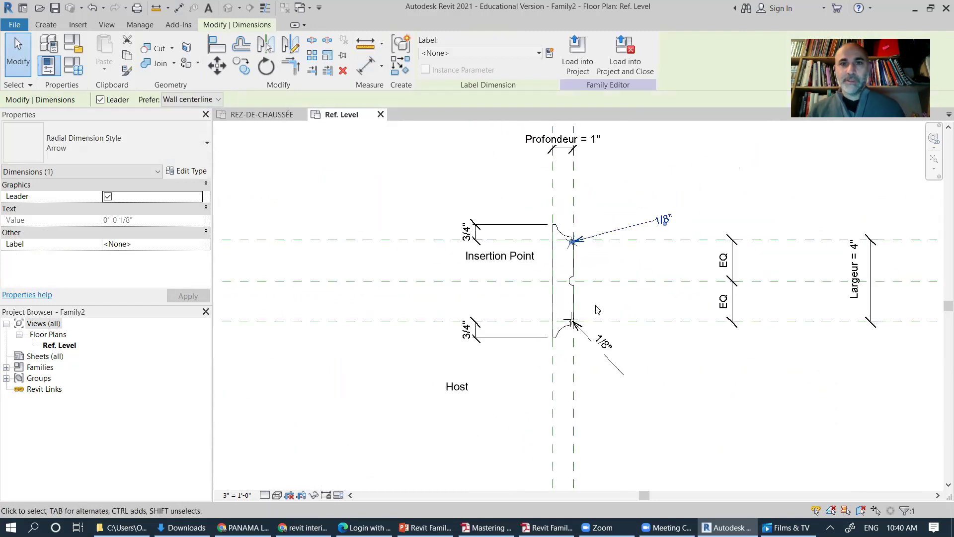
{"action": "left_click", "coordinate": [724, 409]}
{"action": "middle_click_drag", "start_coordinate": [724, 409], "coordinate": [626, 432]}
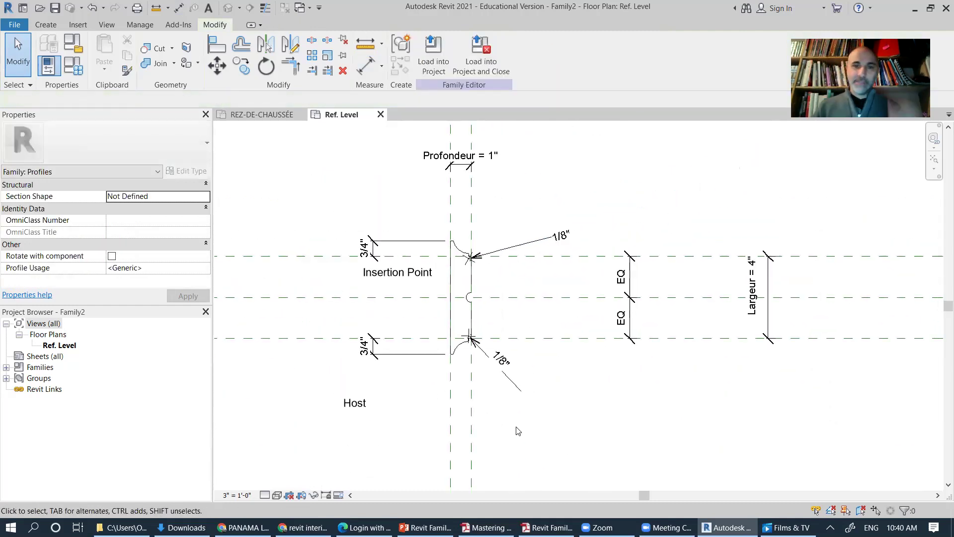
Step: Review PowerPoint slides 23–26 through the Family Types depth formula, then return to Revit
{"action": "key", "text": "alt+Tab"}
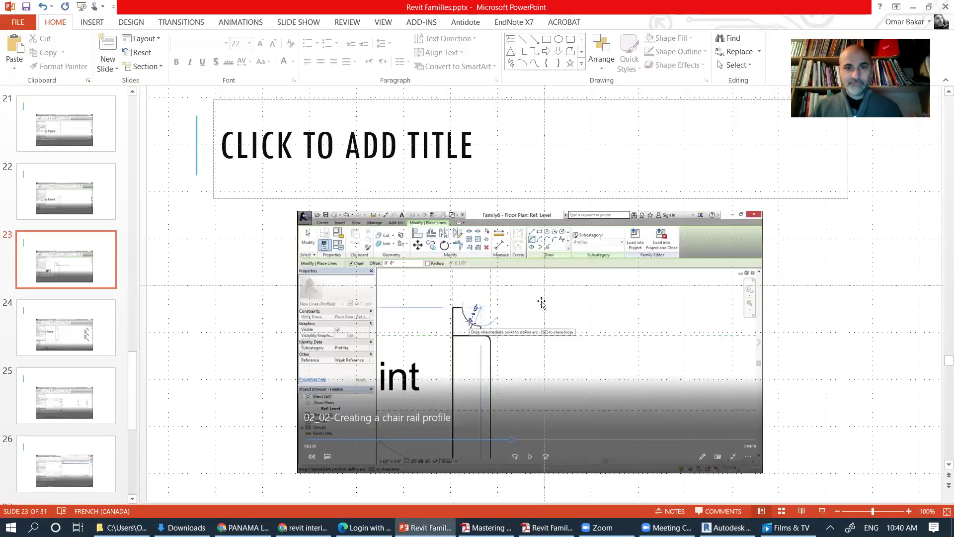
{"action": "scroll", "coordinate": [531, 318], "scroll_direction": "down", "scroll_amount": 6}
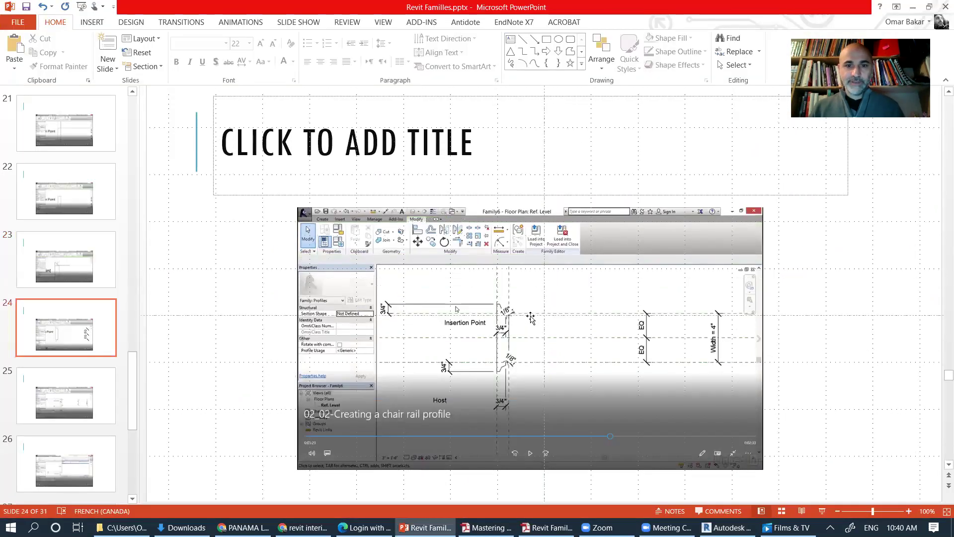
{"action": "scroll", "coordinate": [531, 318], "scroll_direction": "down", "scroll_amount": 3}
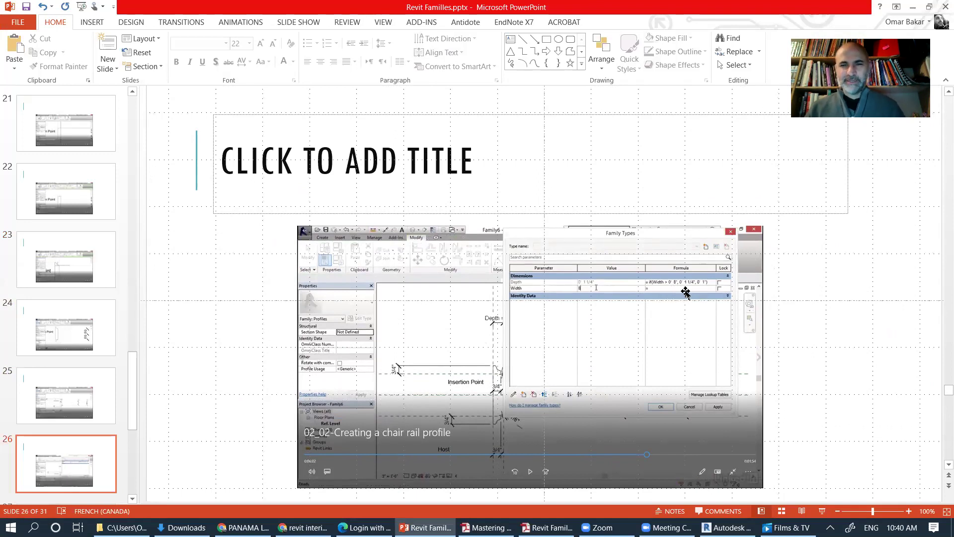
{"action": "scroll", "coordinate": [685, 294], "scroll_direction": "up", "scroll_amount": 10, "text": "ctrl"}
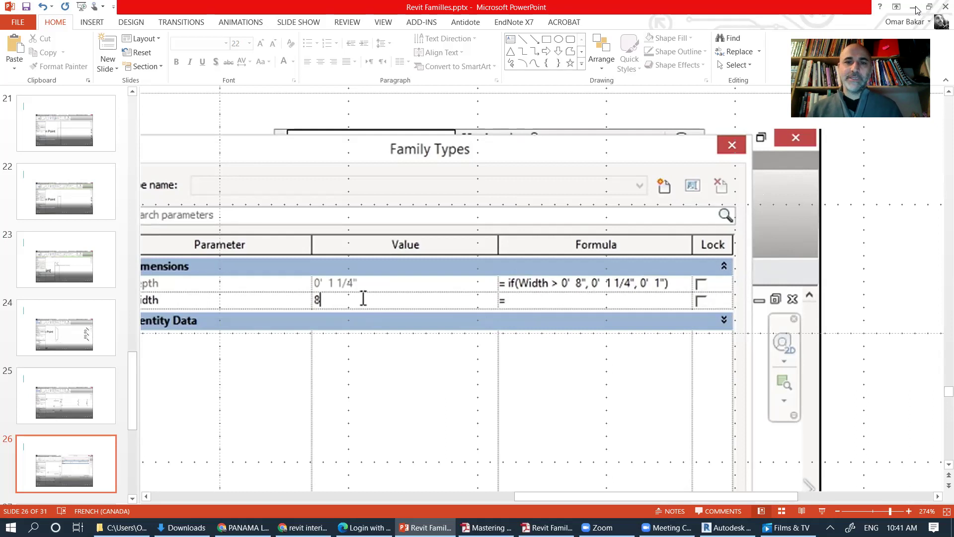
{"action": "key", "text": "alt+Tab"}
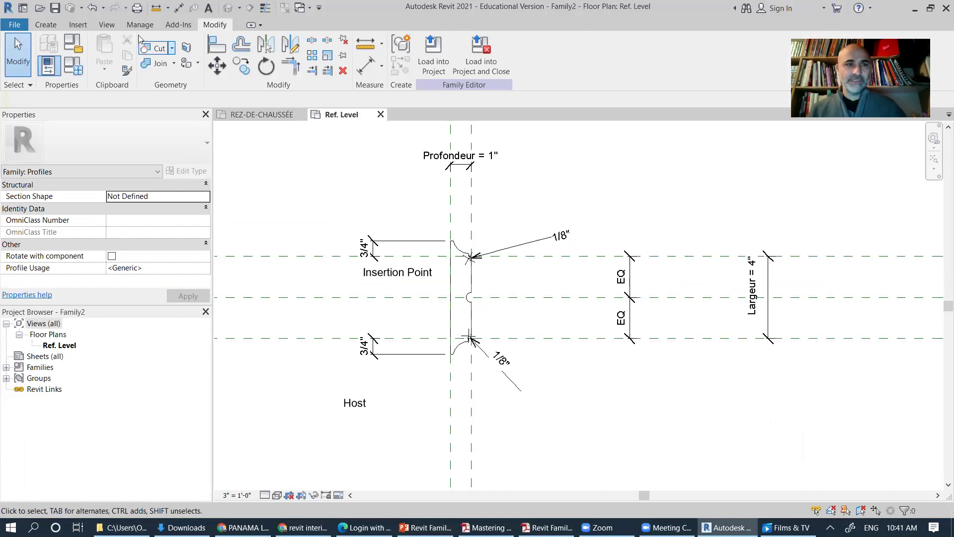
Step: Open Family Types for Family2 and move the dialog left to uncover the drawing
{"action": "left_click", "coordinate": [73, 73]}
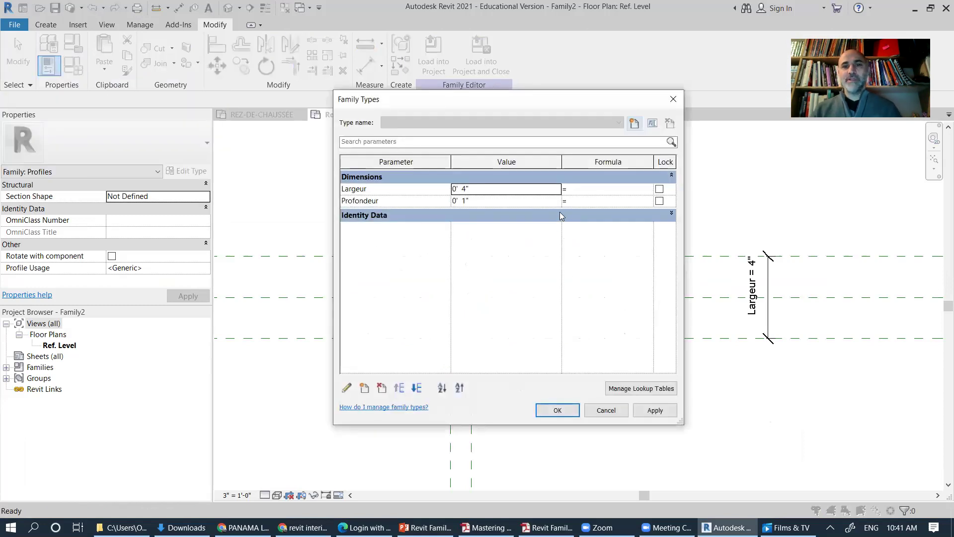
{"action": "left_click_drag", "start_coordinate": [548, 106], "coordinate": [465, 118]}
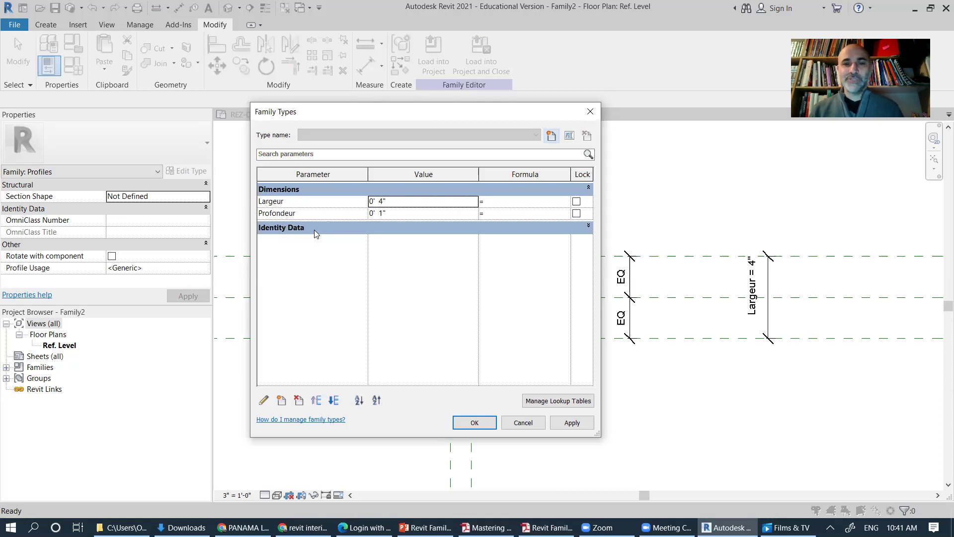
Step: Create a new parameter named 'Mnufacturier' with Common discipline and choose its parameter type
{"action": "left_click", "coordinate": [281, 400]}
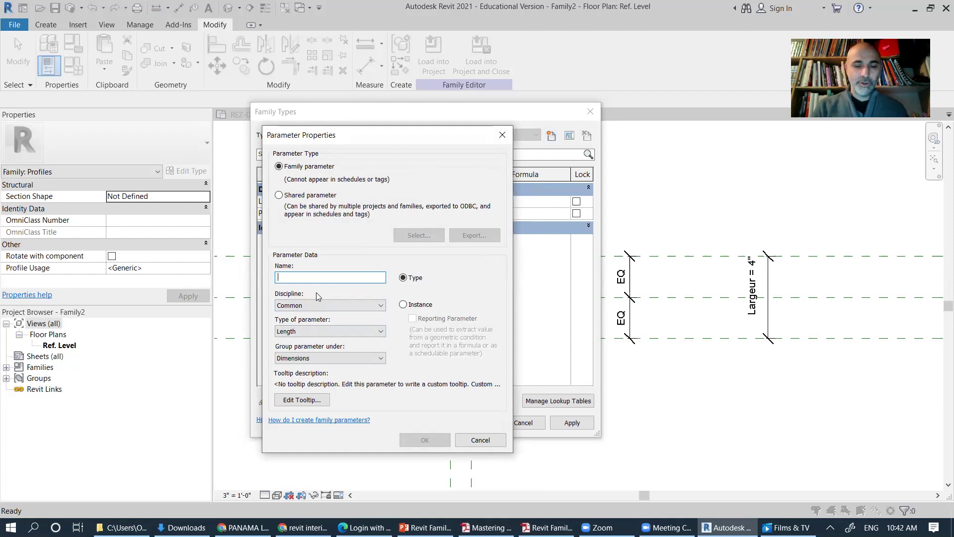
{"action": "type", "text": "N"}
{"action": "key", "text": "BackSpace"}
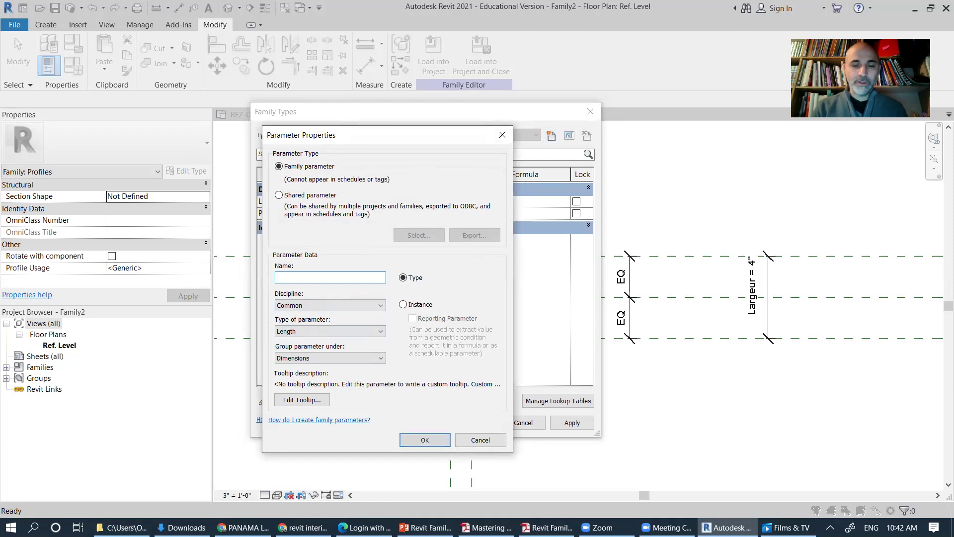
{"action": "type", "text": "M"}
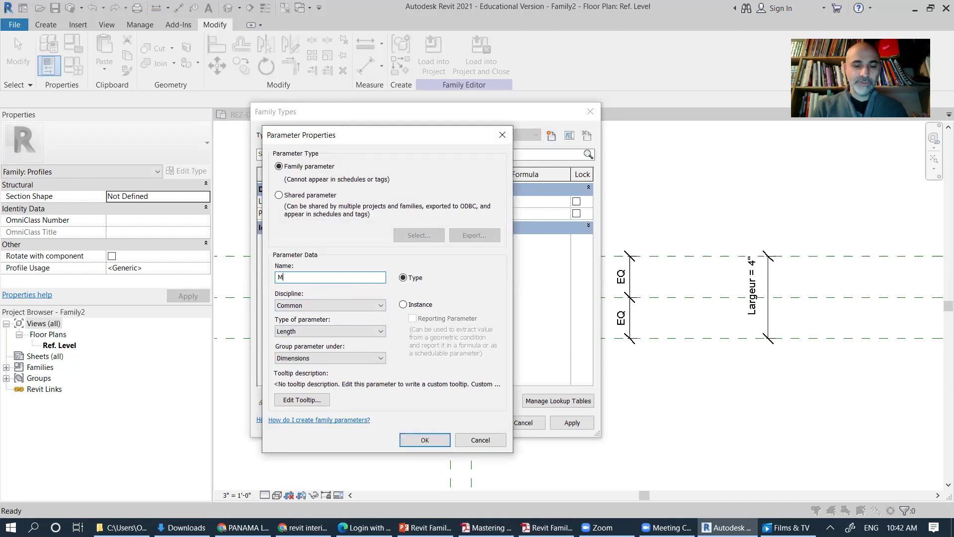
{"action": "type", "text": "nufacturier"}
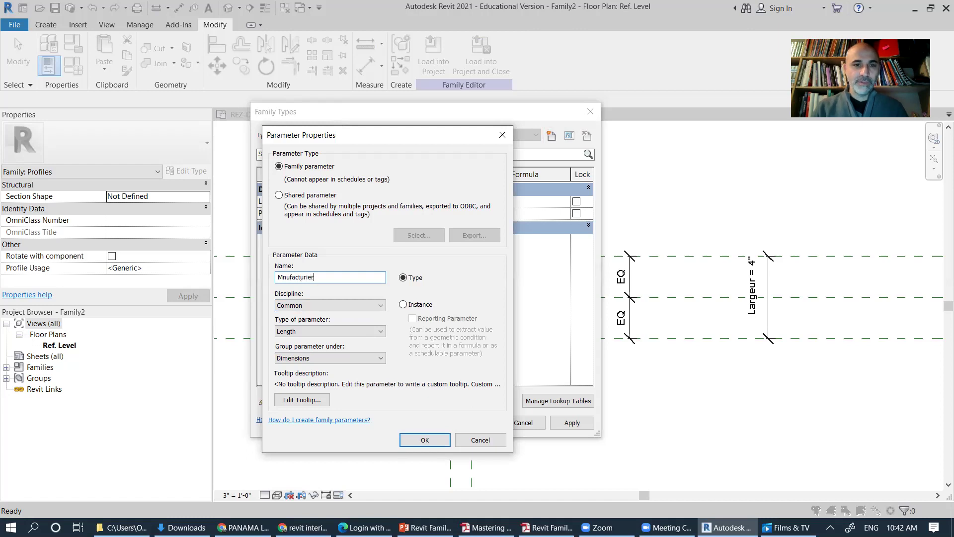
{"action": "left_click", "coordinate": [348, 306]}
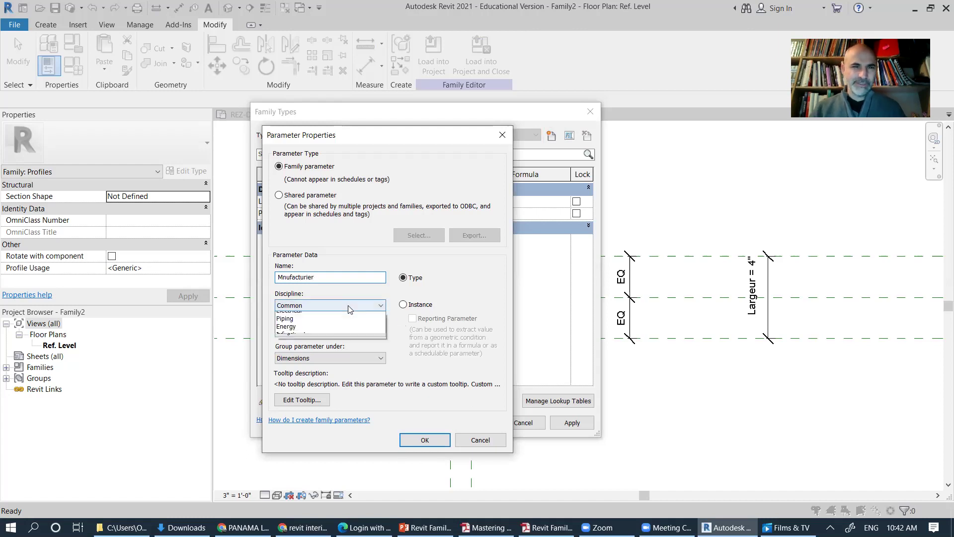
{"action": "left_click", "coordinate": [348, 305]}
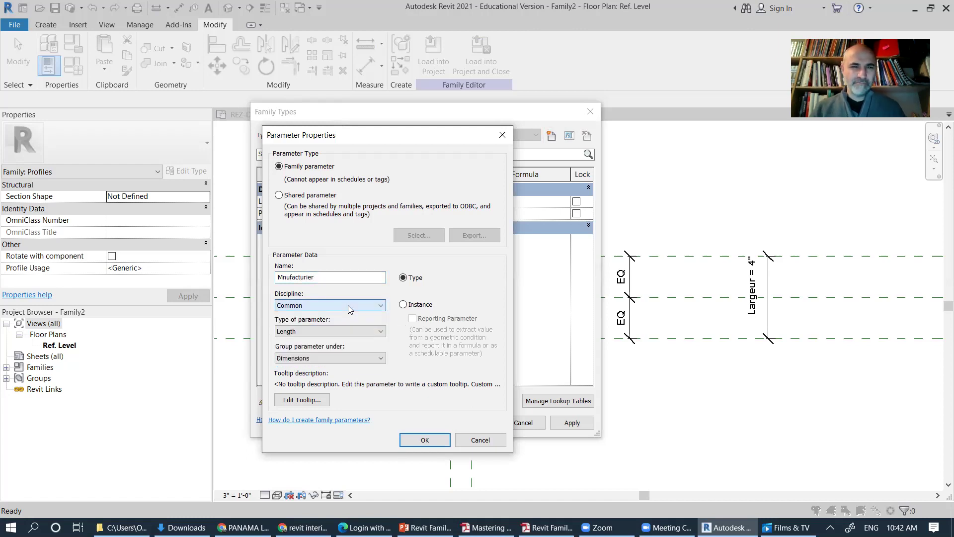
{"action": "left_click", "coordinate": [336, 330]}
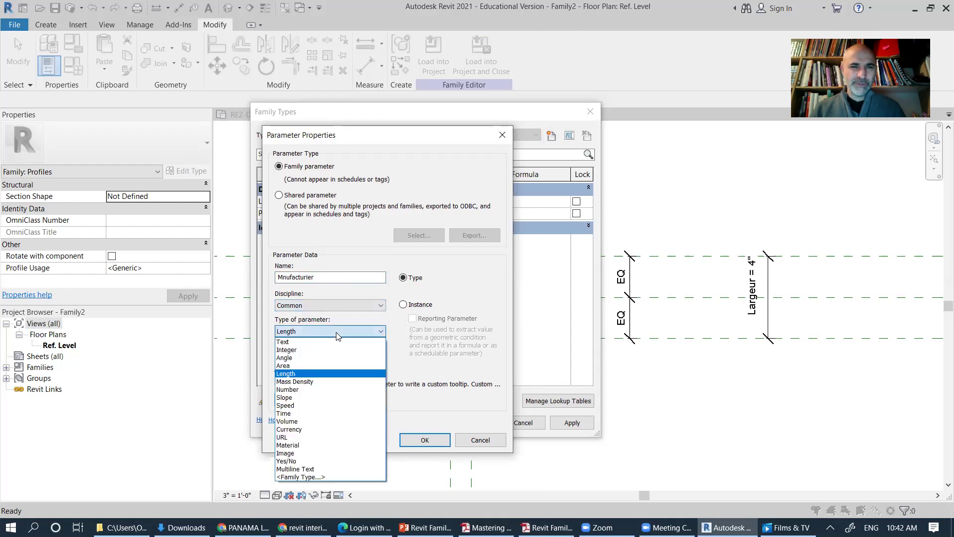
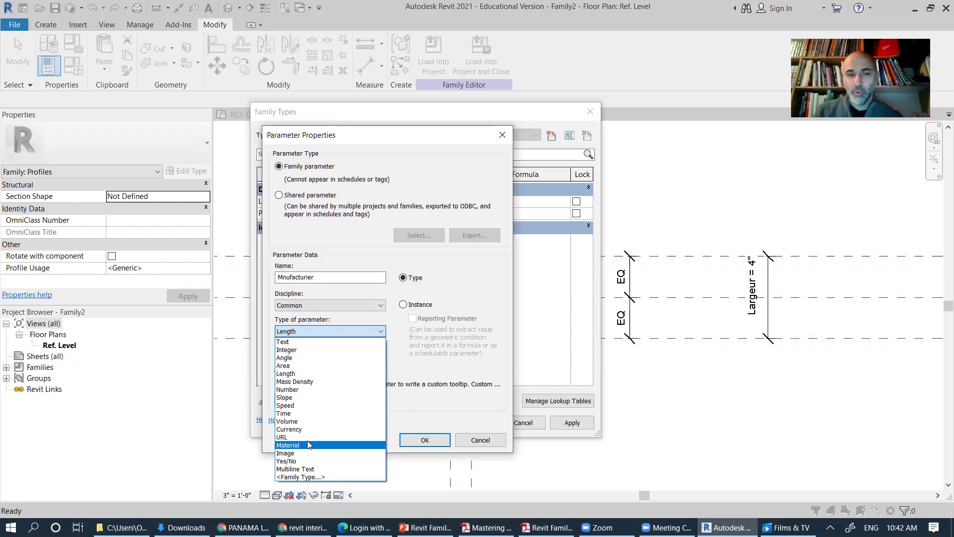
Step: Set the new Mnufacturier parameter's type to Text
{"action": "left_click", "coordinate": [300, 342]}
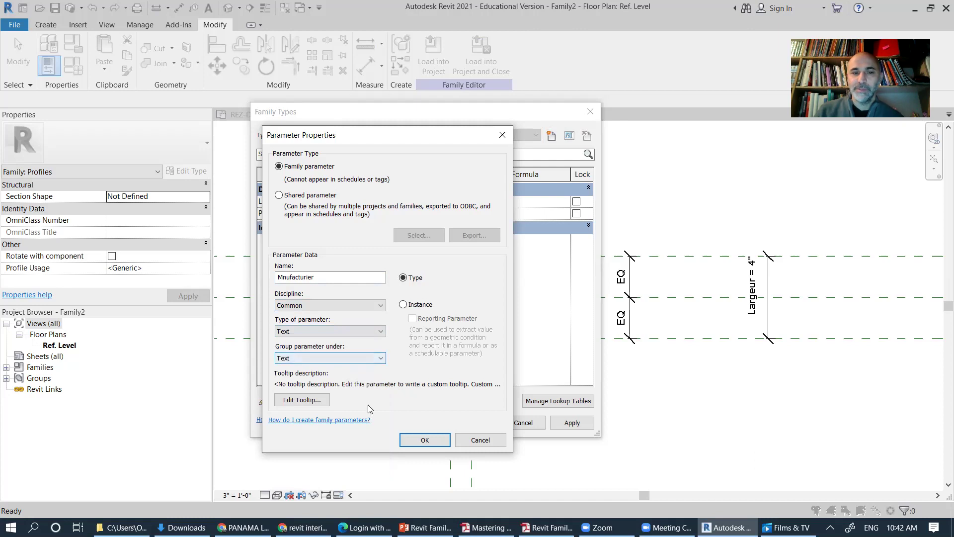
Step: Create the Mnufacturier parameter and enter the manufacturer's name as its value
{"action": "left_click", "coordinate": [431, 442]}
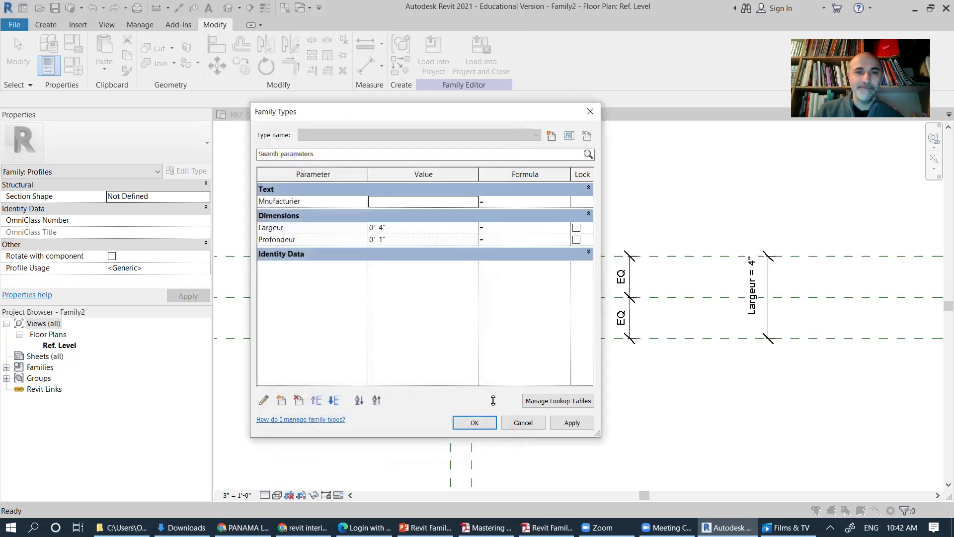
{"action": "left_click", "coordinate": [400, 201]}
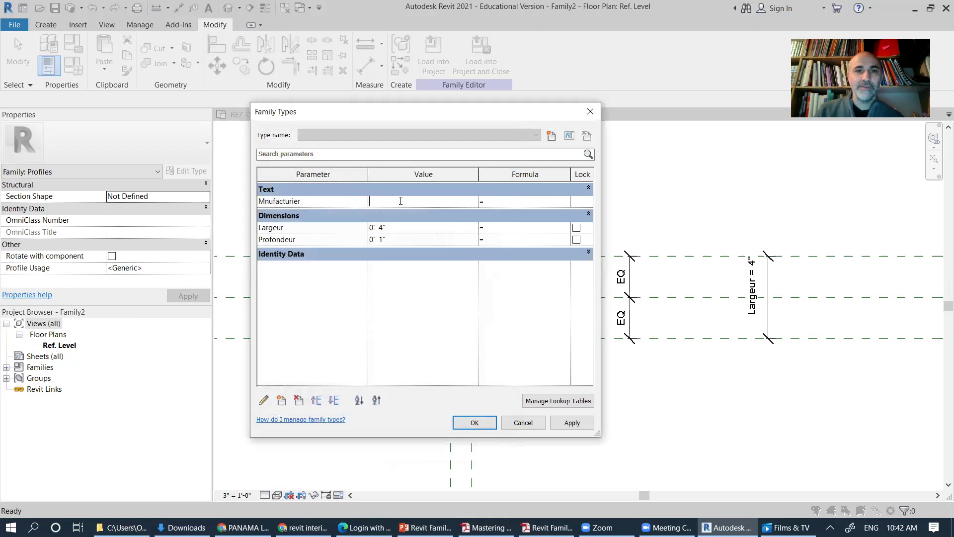
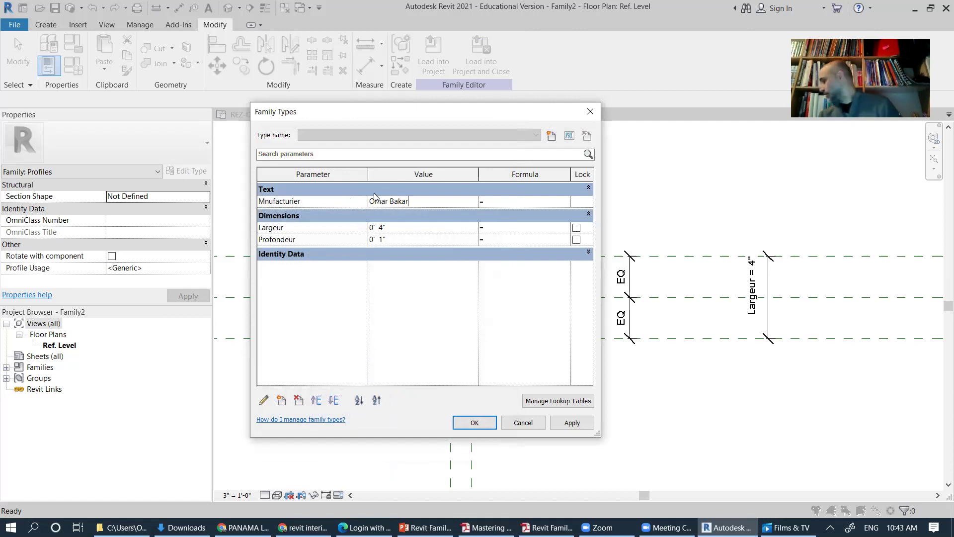
{"action": "left_click", "coordinate": [419, 308]}
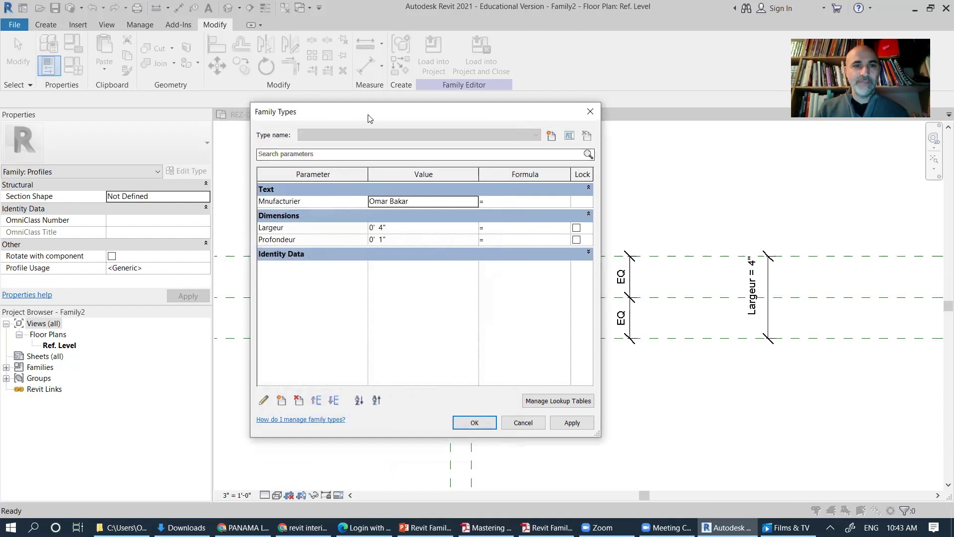
Step: Move the Family Types dialog aside to reveal the drawing
{"action": "left_click_drag", "start_coordinate": [368, 118], "coordinate": [277, 78]}
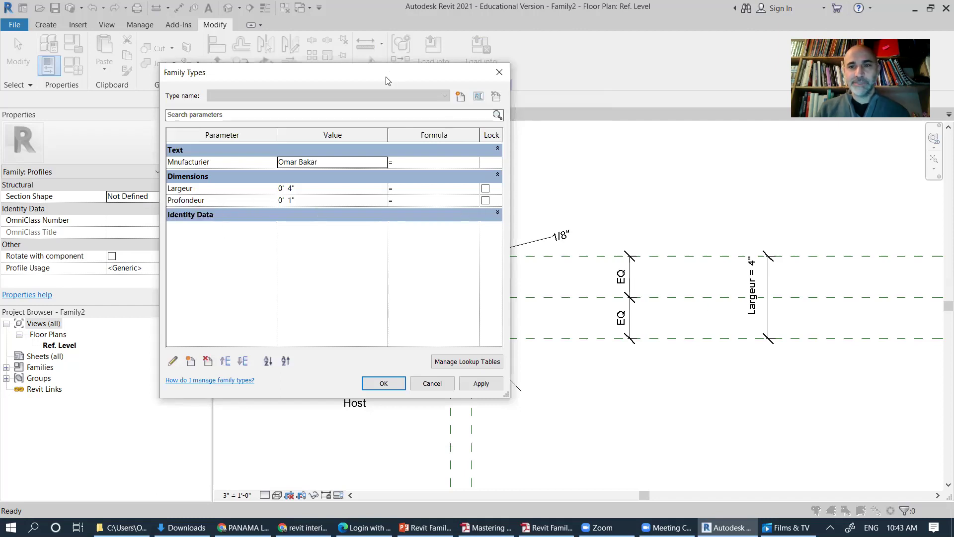
{"action": "left_click_drag", "start_coordinate": [388, 81], "coordinate": [416, 127]}
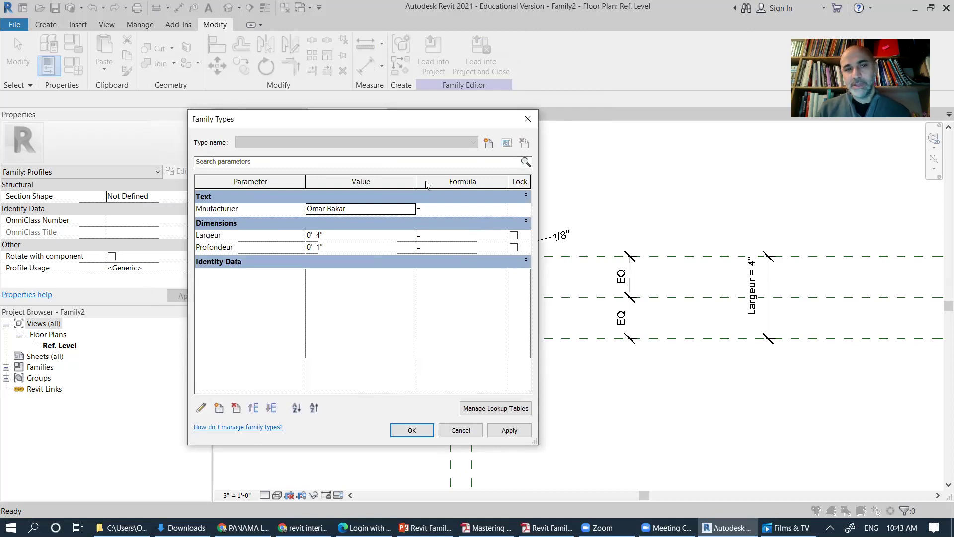
{"action": "left_click_drag", "start_coordinate": [388, 126], "coordinate": [519, 107]}
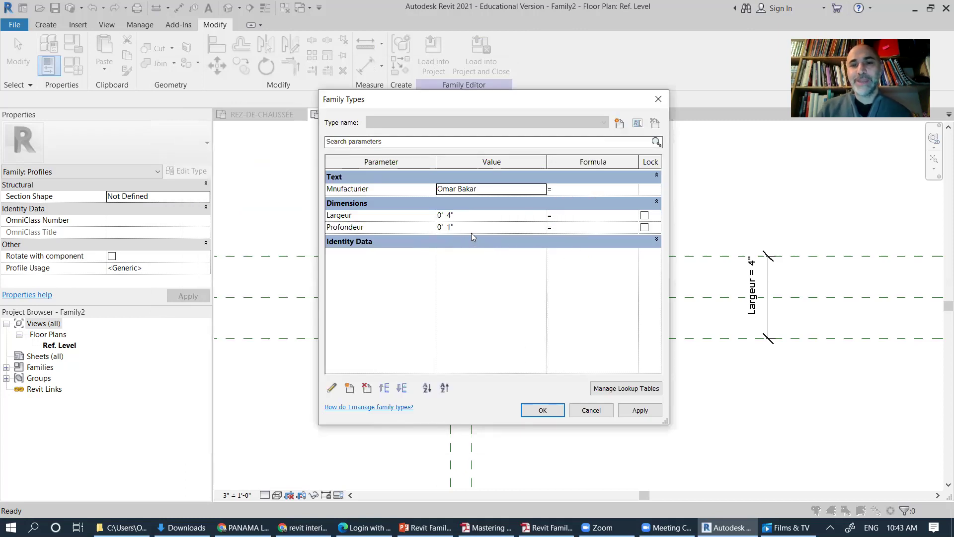
Step: Begin Largeur's formula as =if(Largeur >, using the US keyboard layout for the > sign
{"action": "left_click", "coordinate": [566, 217]}
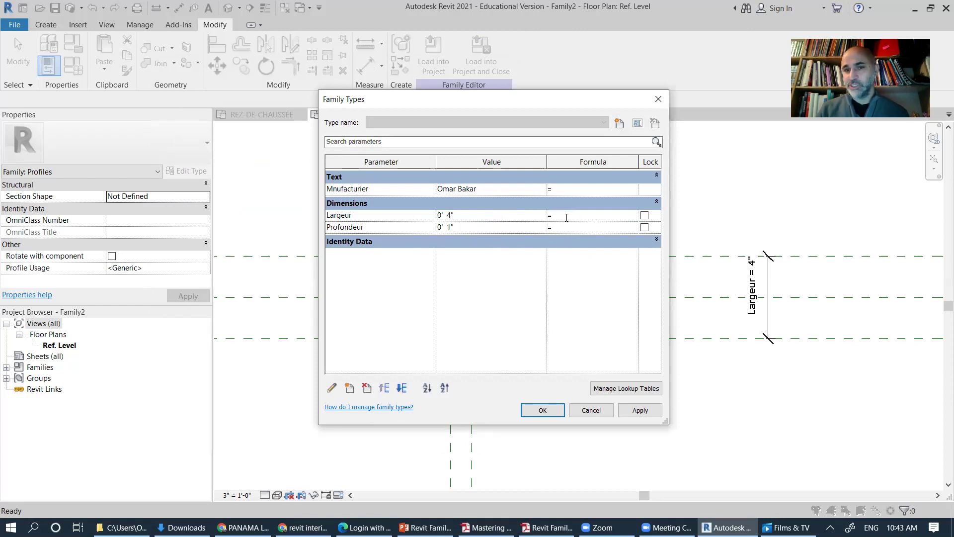
{"action": "type", "text": "if"}
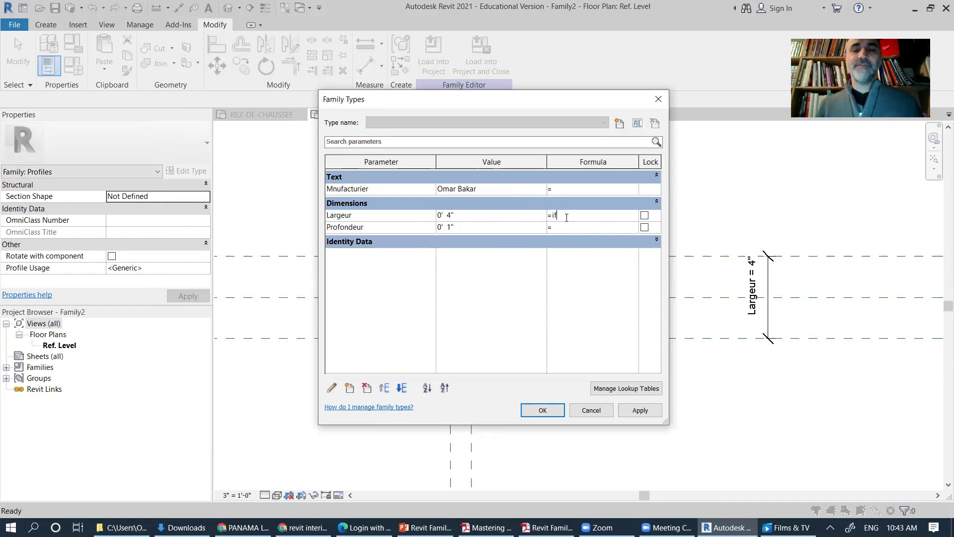
{"action": "type", "text": "("}
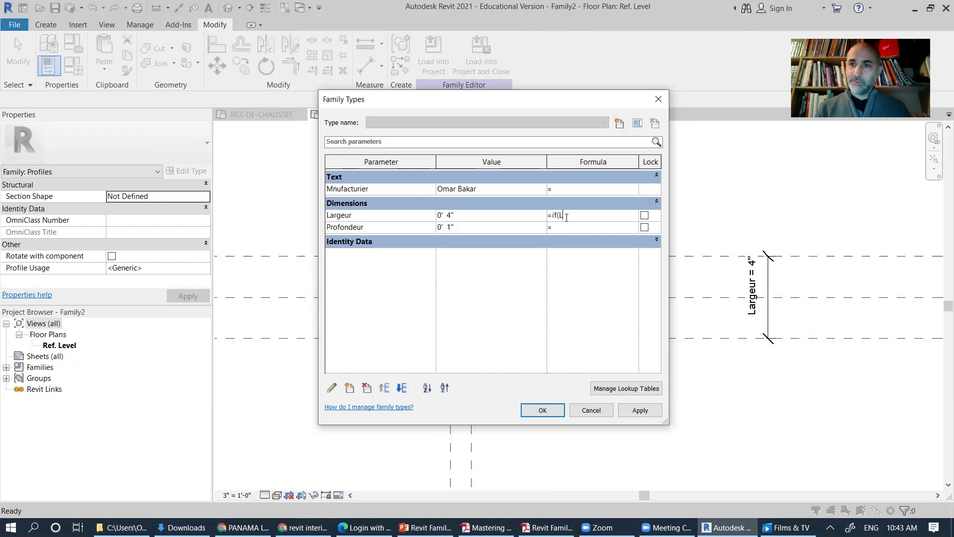
{"action": "type", "text": "Largeur"}
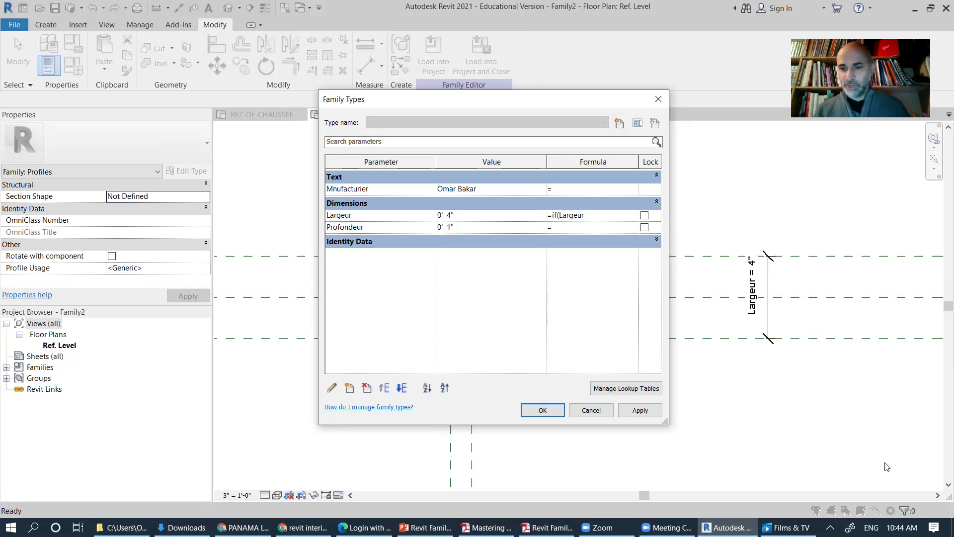
{"action": "left_click", "coordinate": [871, 527]}
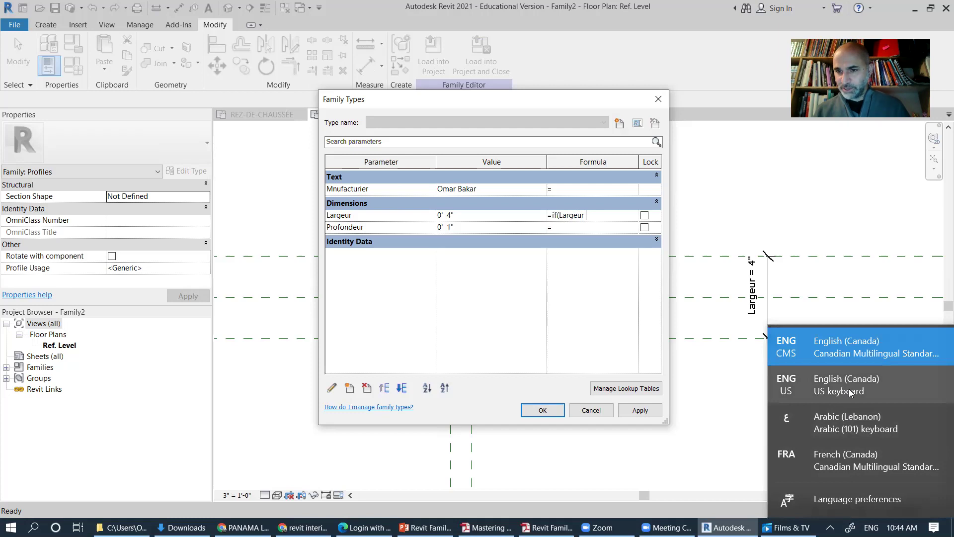
{"action": "left_click", "coordinate": [849, 388]}
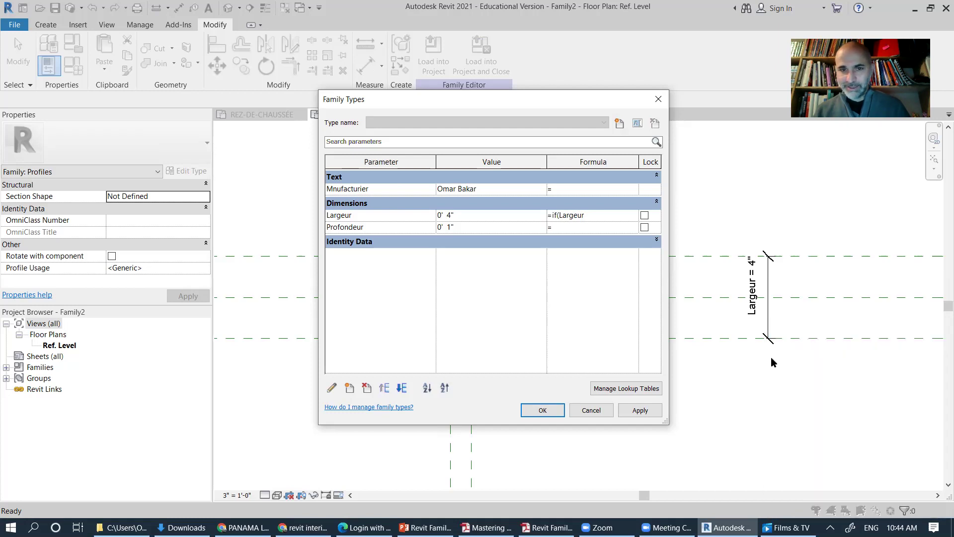
{"action": "type", "text": ">"}
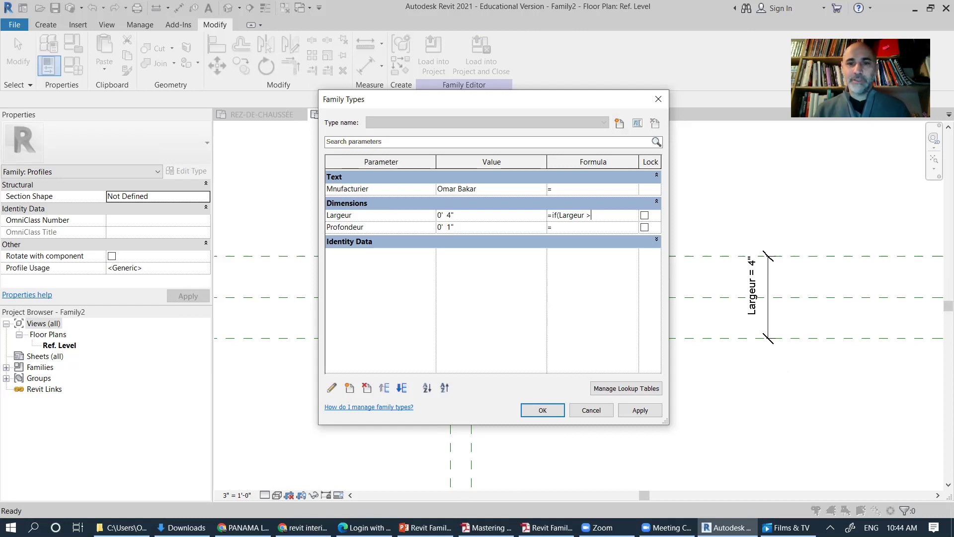
{"action": "key", "text": "alt+Tab"}
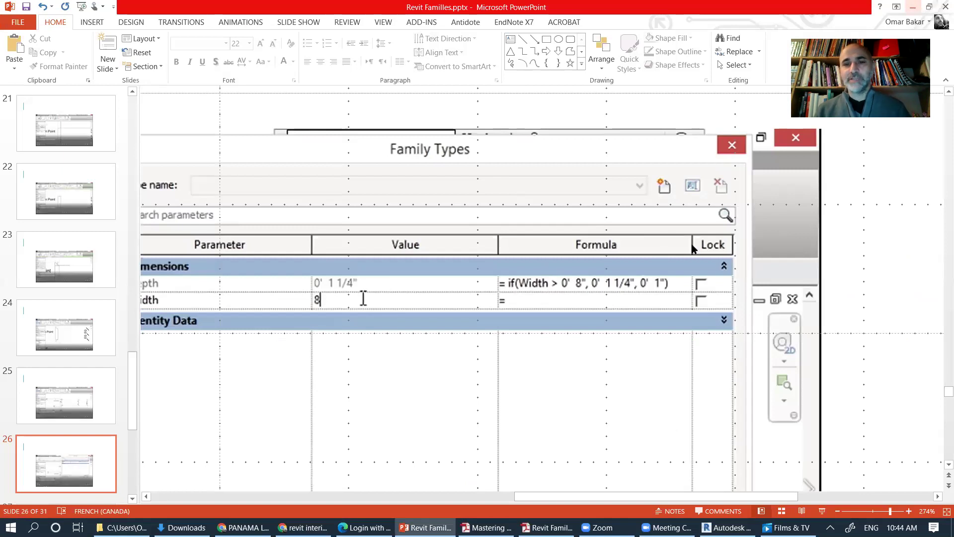
{"action": "key", "text": "alt+Tab"}
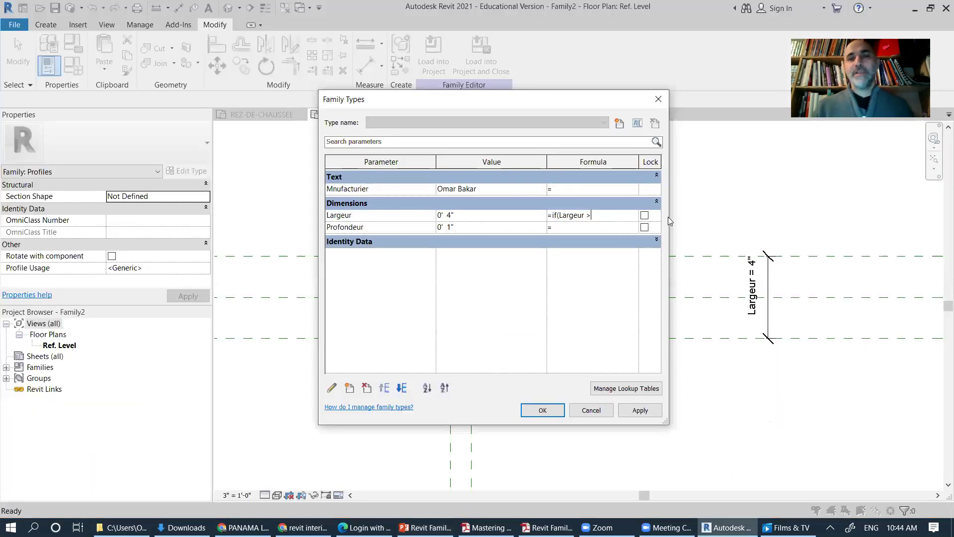
Step: Widen the Family Types dialog and its Formula column to reveal the Largeur dimension
{"action": "left_click_drag", "start_coordinate": [670, 216], "coordinate": [812, 216]}
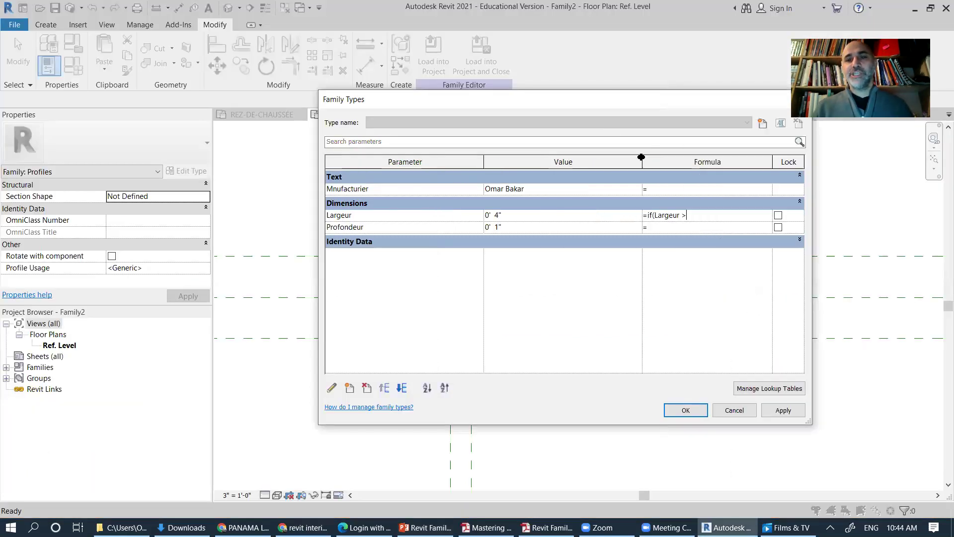
{"action": "left_click_drag", "start_coordinate": [641, 164], "coordinate": [580, 164]}
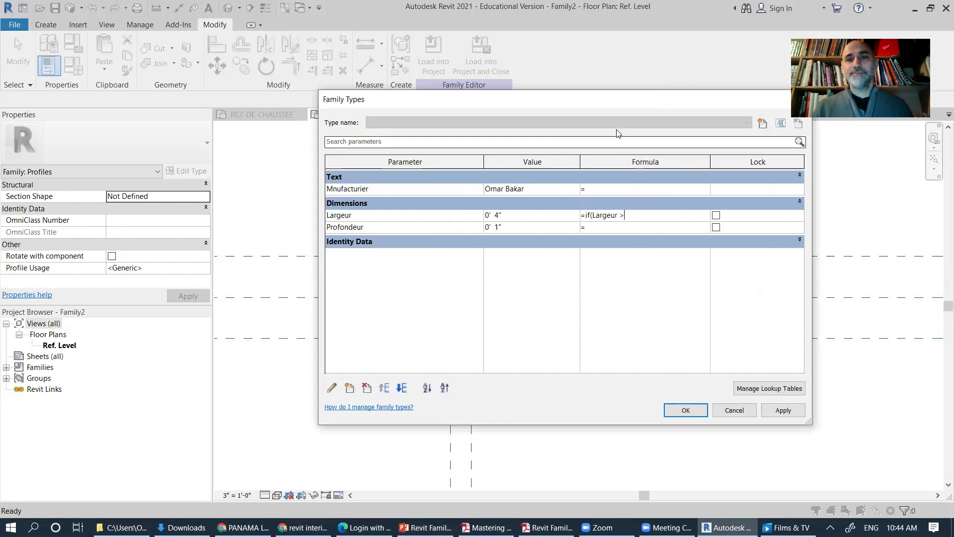
{"action": "left_click_drag", "start_coordinate": [596, 107], "coordinate": [493, 134]}
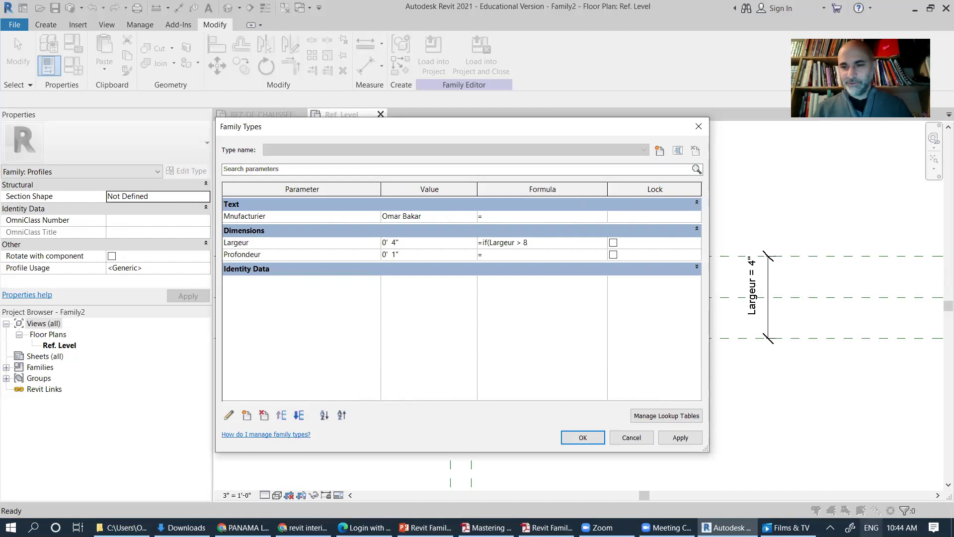
Step: Finish Largeur's formula as =if(Largeur > 8", 1.25", 1") and commit it
{"action": "left_click", "coordinate": [871, 527]}
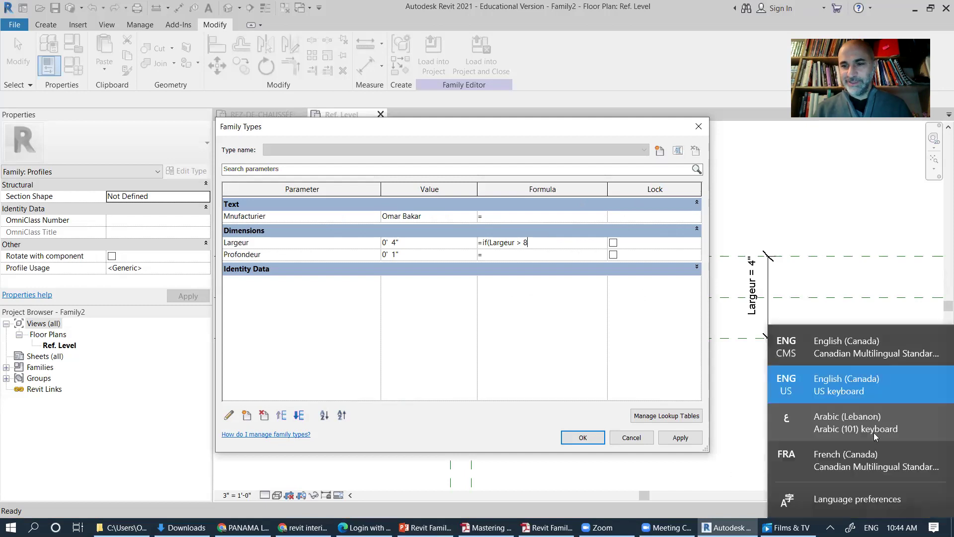
{"action": "left_click", "coordinate": [855, 347]}
{"action": "type", "text": "\","}
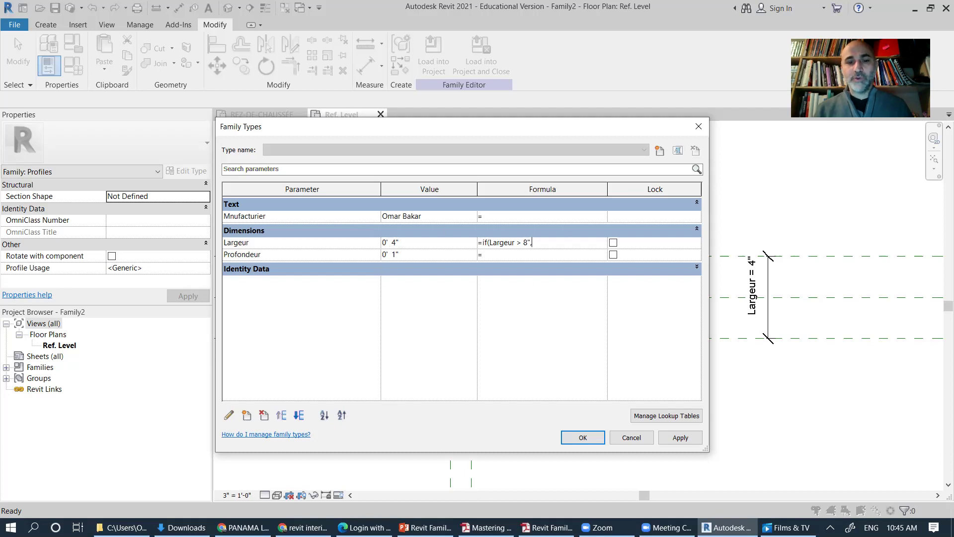
{"action": "key", "text": "alt+Tab"}
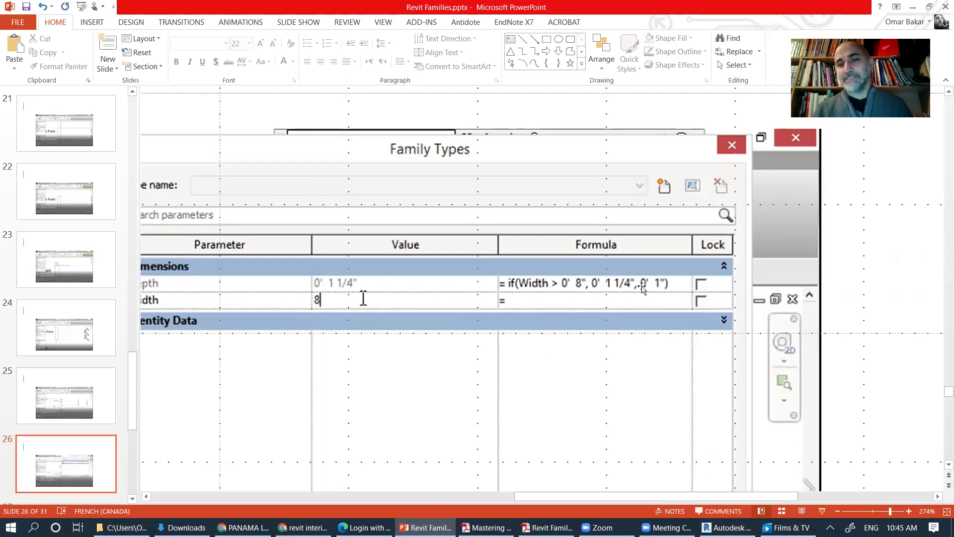
{"action": "left_click", "coordinate": [912, 8]}
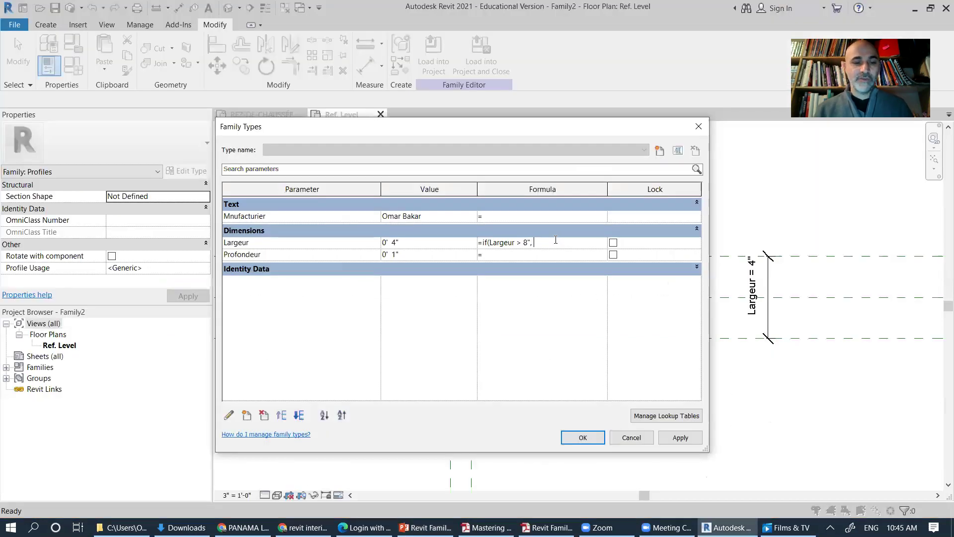
{"action": "type", "text": "25"}
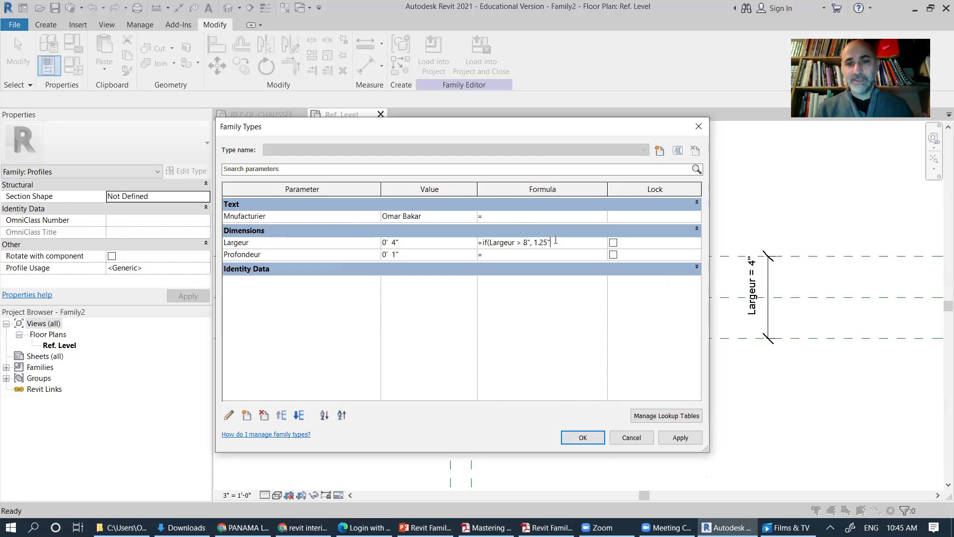
{"action": "type", "text": "\", 1"}
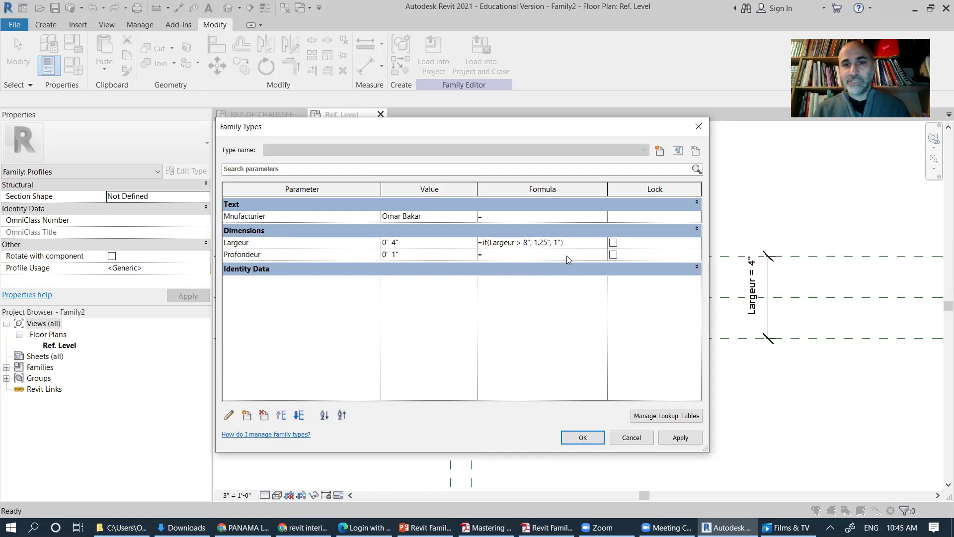
{"action": "left_click", "coordinate": [566, 255]}
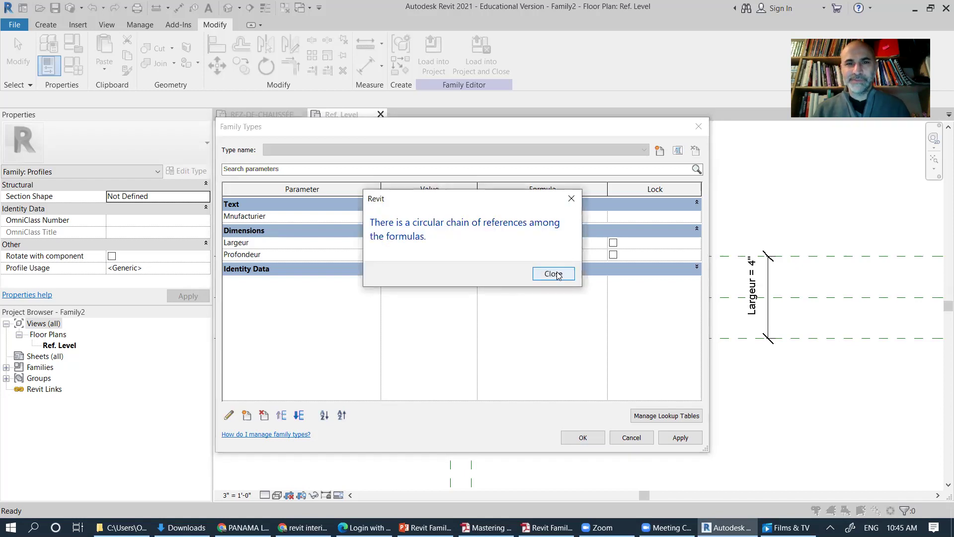
Step: Remove the spaces after both commas in Largeur's formula and try committing it again
{"action": "left_click", "coordinate": [553, 274]}
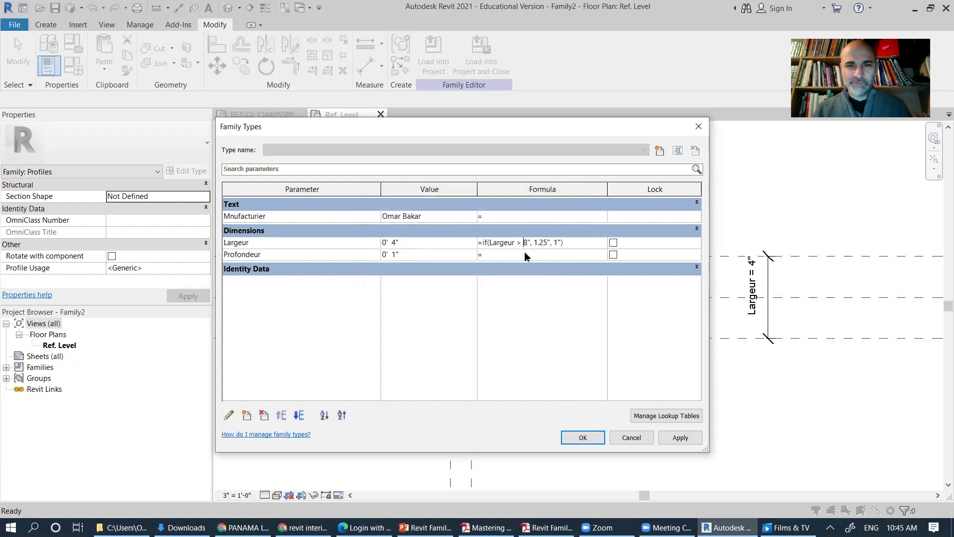
{"action": "double_click", "coordinate": [525, 242]}
{"action": "type", "text": "8"}
{"action": "left_click", "coordinate": [530, 243]}
{"action": "key", "text": "BackSpace"}
{"action": "left_click", "coordinate": [551, 243]}
{"action": "key", "text": "BackSpace"}
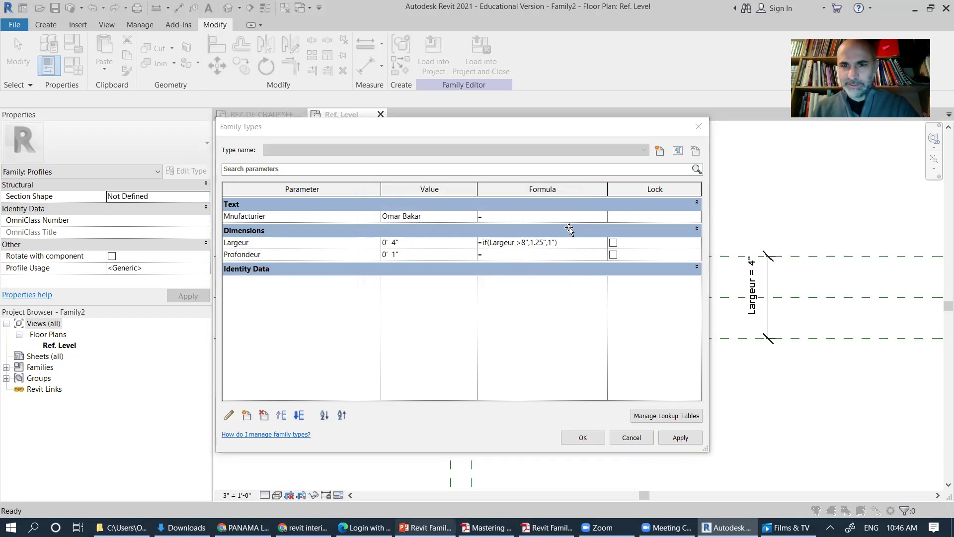
{"action": "key", "text": "alt+Tab"}
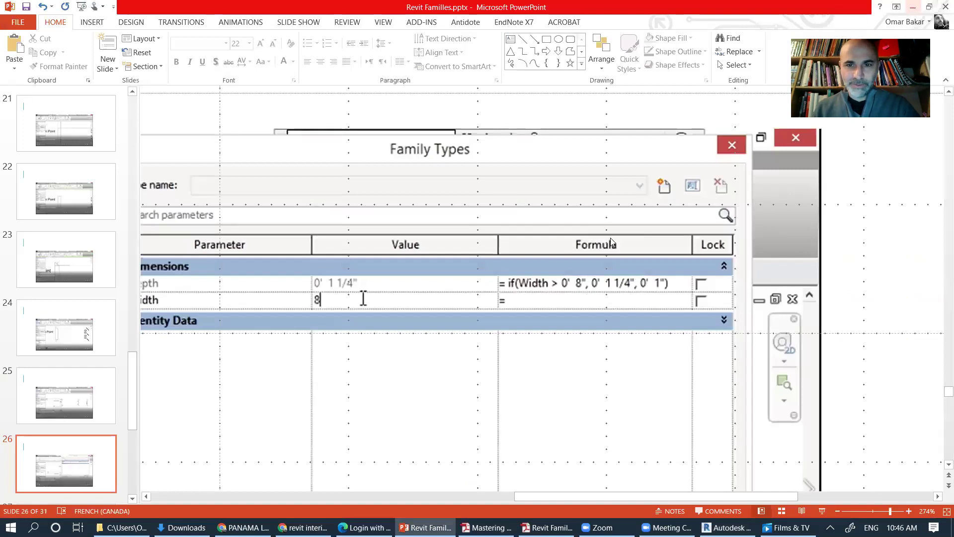
{"action": "key", "text": "alt+Tab"}
{"action": "left_click", "coordinate": [635, 244]}
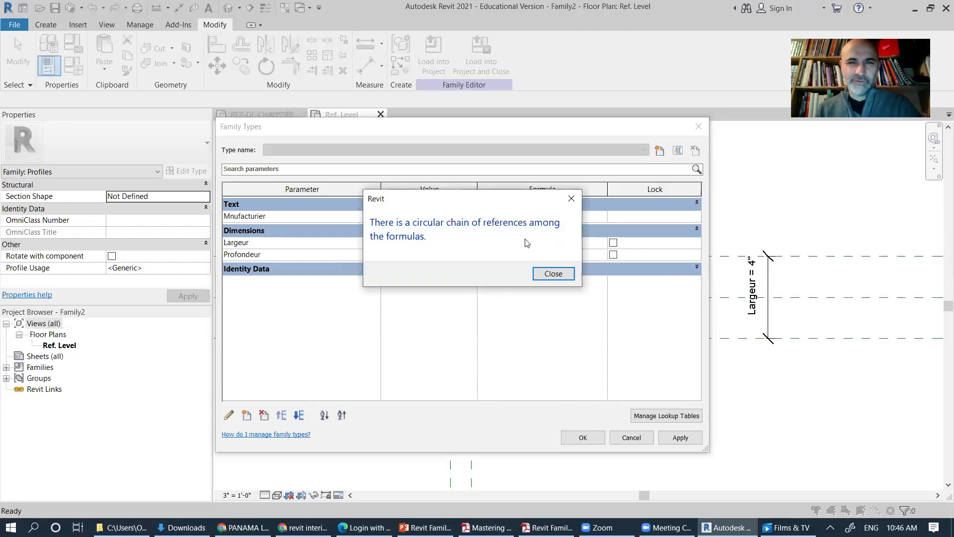
Step: Dismiss the circular-reference error and delete Largeur's formula entirely
{"action": "left_click", "coordinate": [552, 276]}
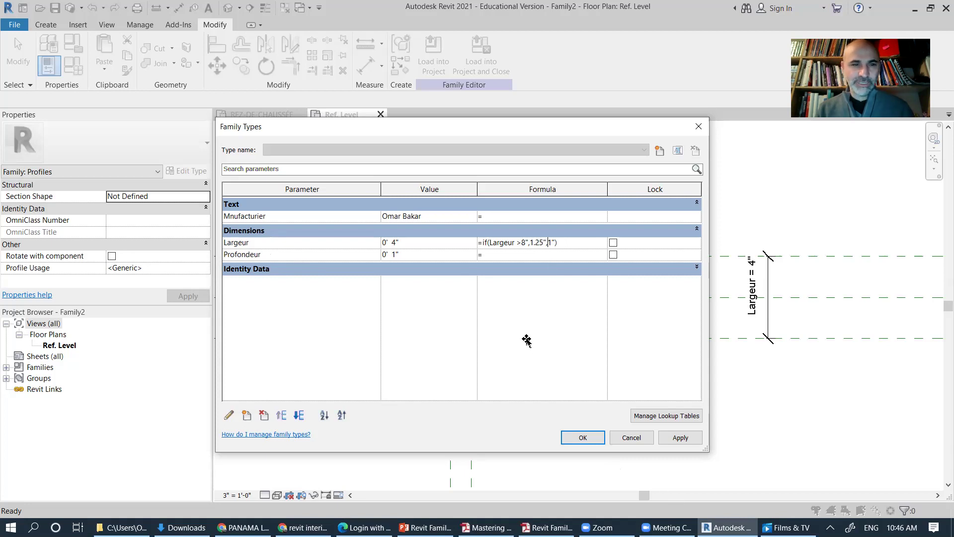
{"action": "key", "text": "alt+Tab"}
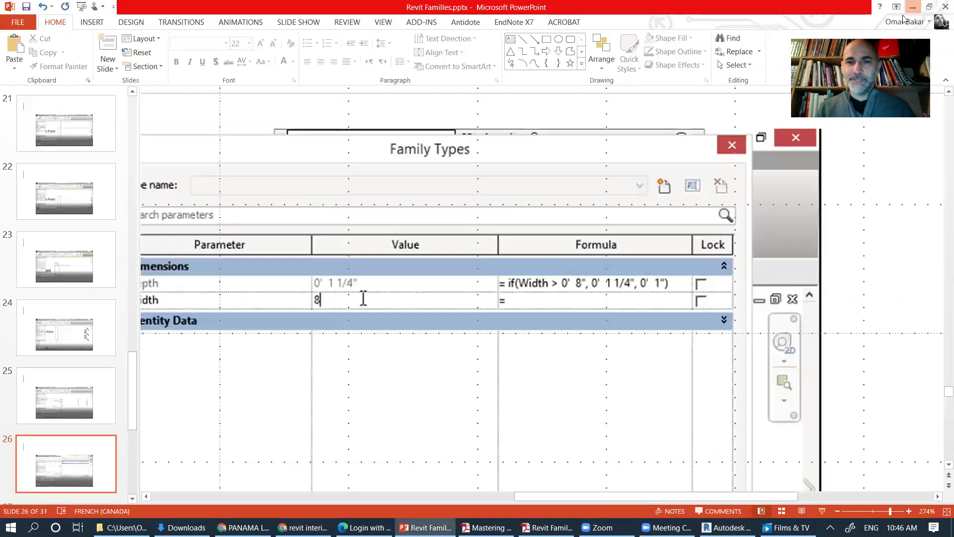
{"action": "key", "text": "alt+Tab"}
{"action": "left_click_drag", "start_coordinate": [566, 243], "coordinate": [473, 247]}
{"action": "key", "text": "ctrl+c"}
{"action": "key", "text": "Delete"}
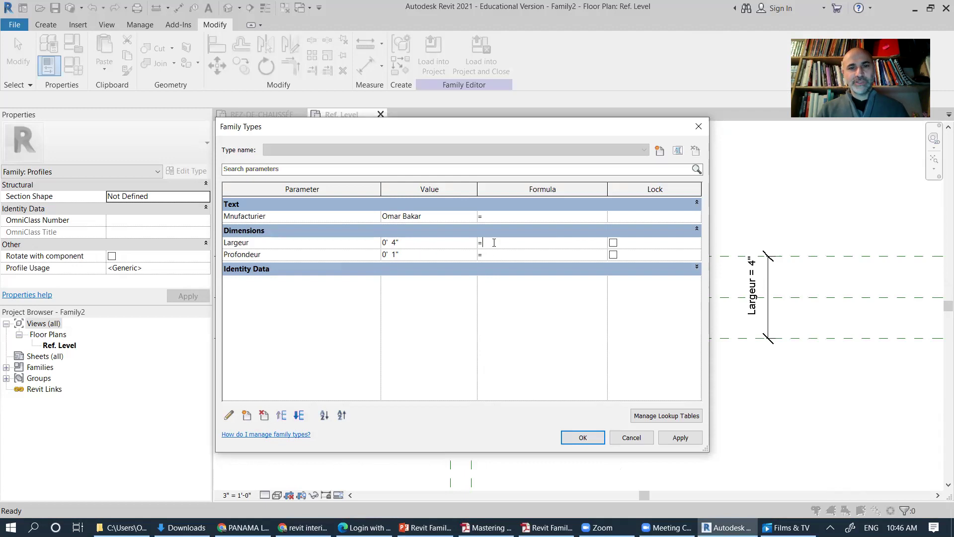
Step: Paste if(Largeur >8",1.25",1") as Profondeur's formula, giving 0' 1"
{"action": "left_click", "coordinate": [507, 255]}
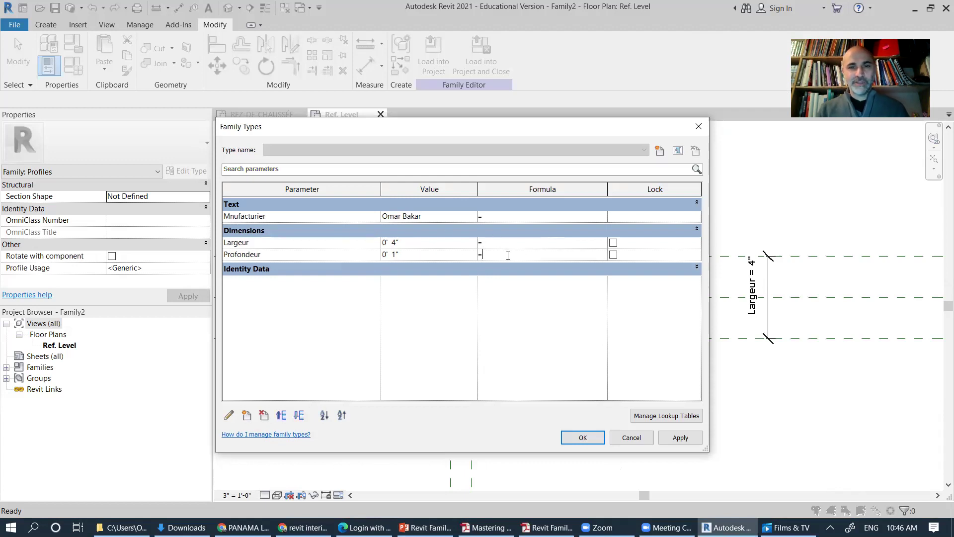
{"action": "key", "text": "ctrl+v"}
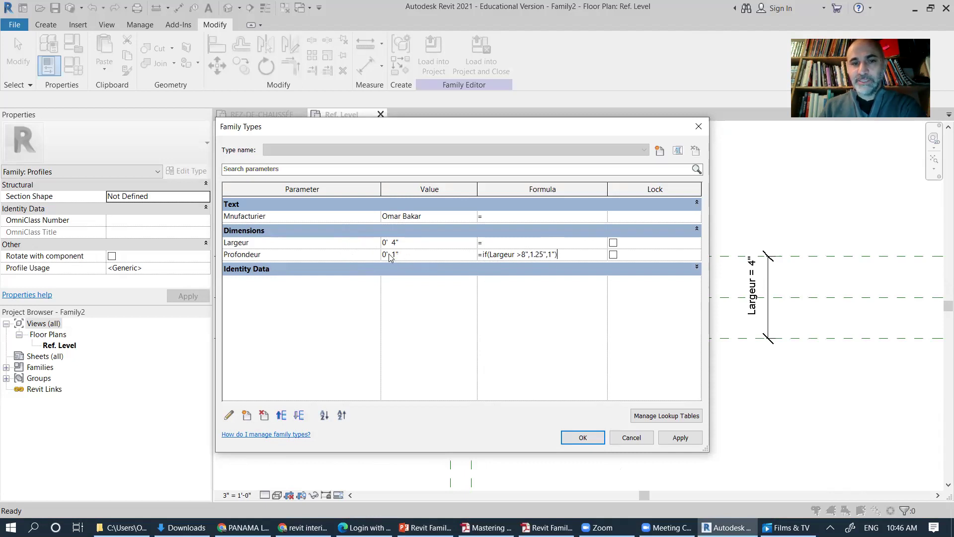
{"action": "key", "text": "Return"}
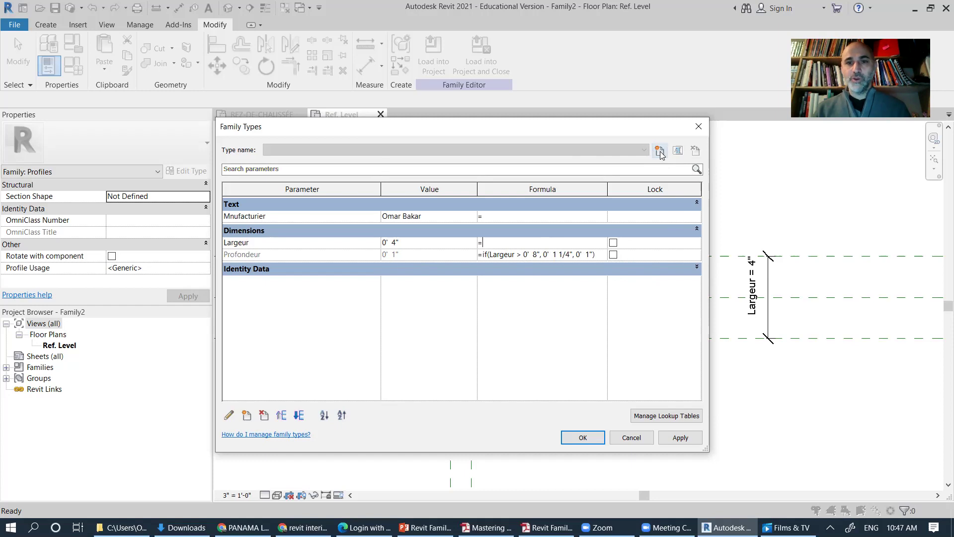
Step: Create a new family type named 4"X1"
{"action": "left_click", "coordinate": [659, 151]}
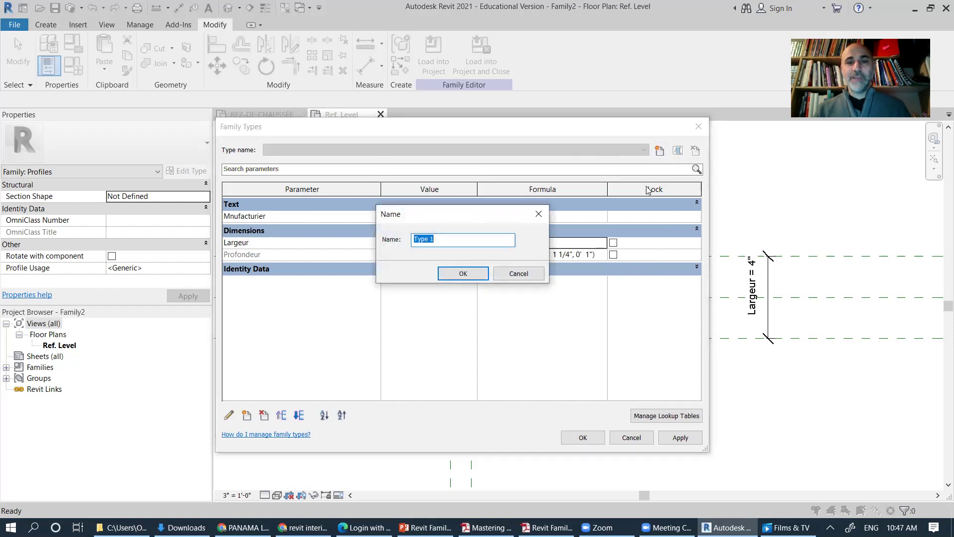
{"action": "type", "text": "4"}
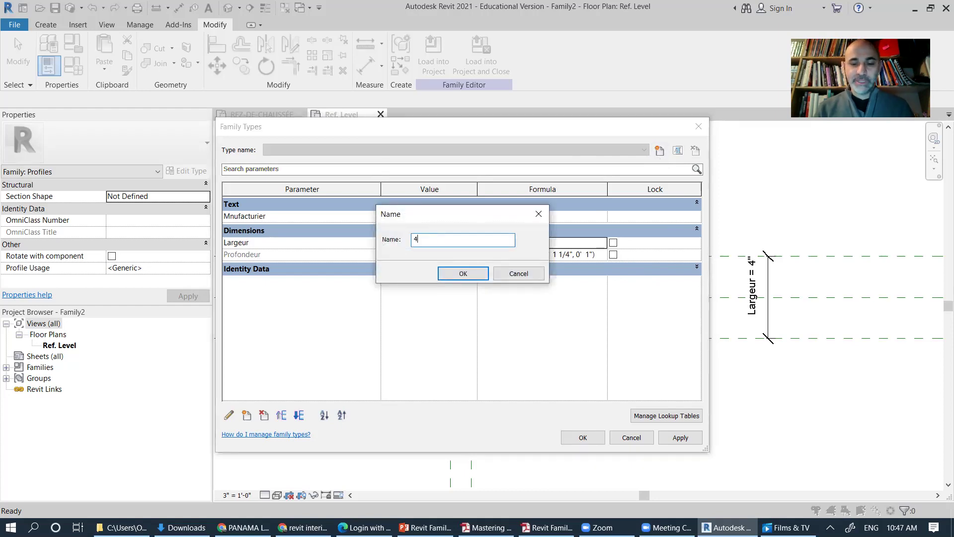
{"action": "type", "text": "\"X1"}
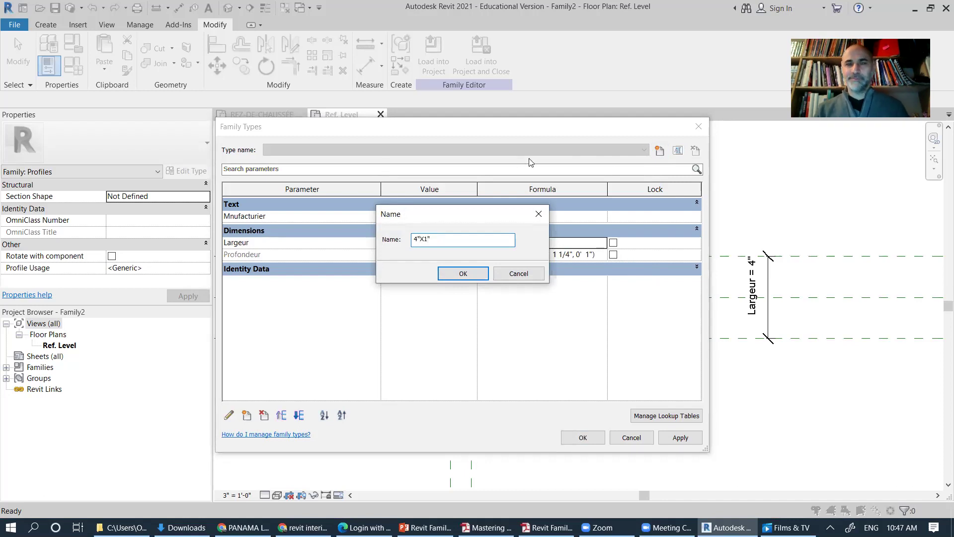
{"action": "left_click", "coordinate": [464, 272]}
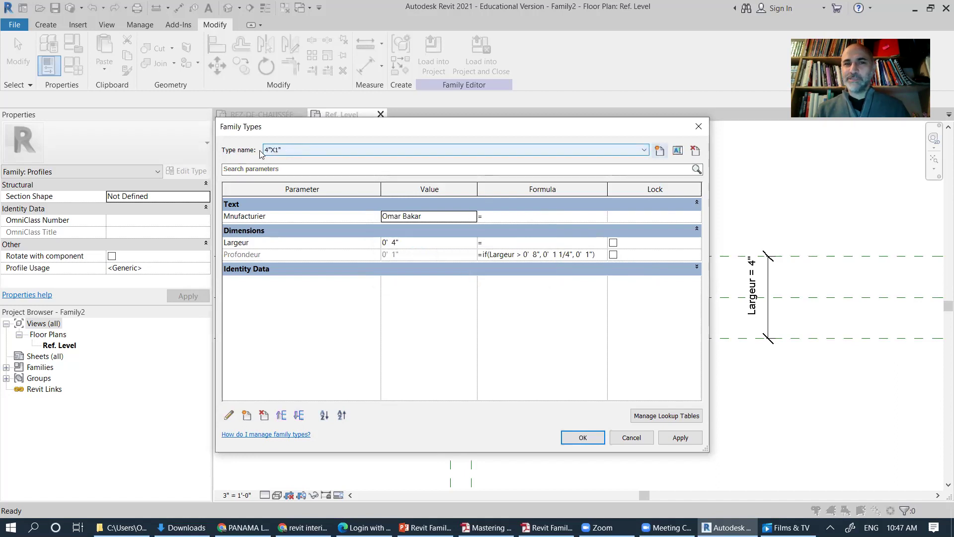
Step: Set Largeur to 0' 8" and check Profondeur still evaluates to 0' 1"
{"action": "left_click", "coordinate": [393, 242]}
{"action": "double_click", "coordinate": [393, 242]}
{"action": "type", "text": "8"}
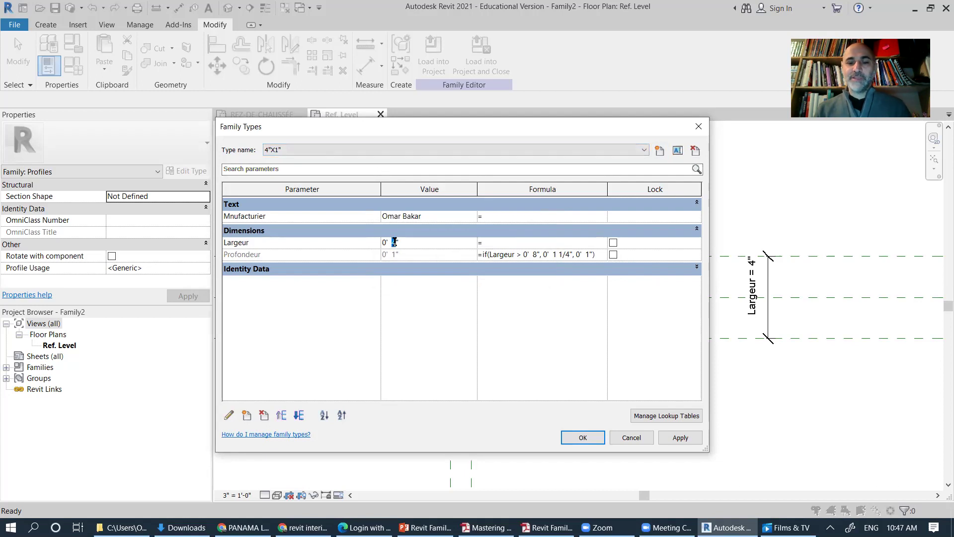
{"action": "left_click", "coordinate": [554, 242]}
{"action": "left_click", "coordinate": [571, 255]}
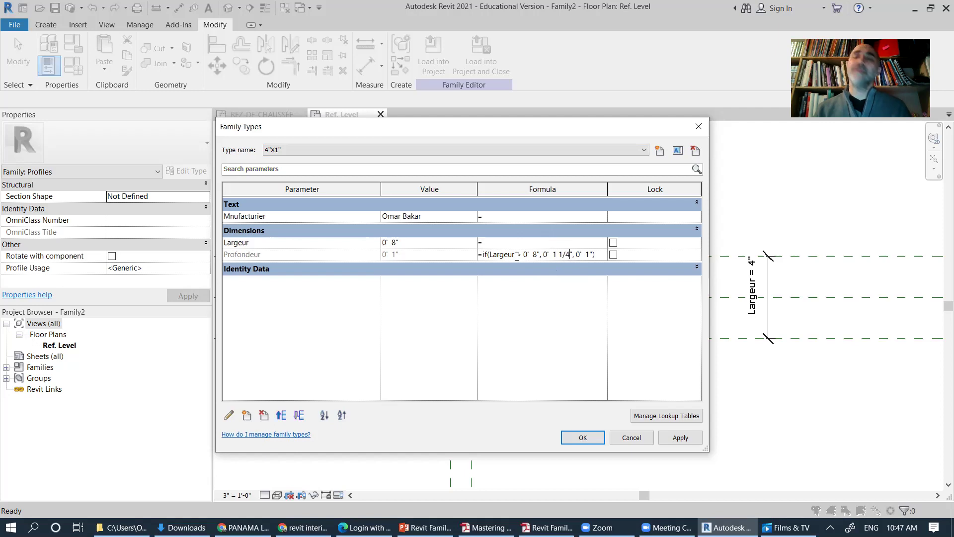
Step: Test Largeur at 9" and 8 1/2" to check Profondeur's computed depth
{"action": "left_click", "coordinate": [393, 242]}
{"action": "type", "text": "9"}
{"action": "left_click", "coordinate": [537, 256]}
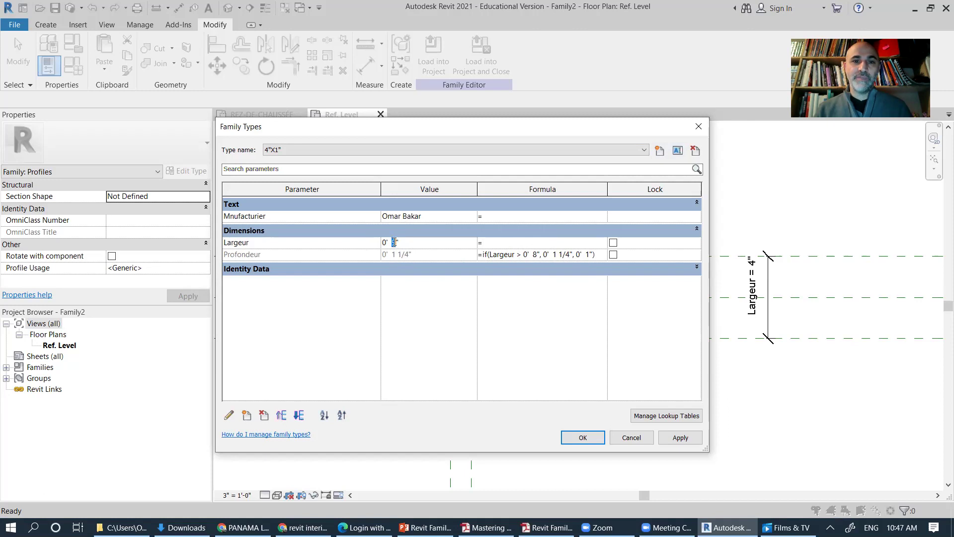
{"action": "left_click", "coordinate": [393, 242]}
{"action": "type", "text": "9"}
{"action": "key", "text": "BackSpace"}
{"action": "key", "text": "BackSpace"}
{"action": "type", "text": "8.5"}
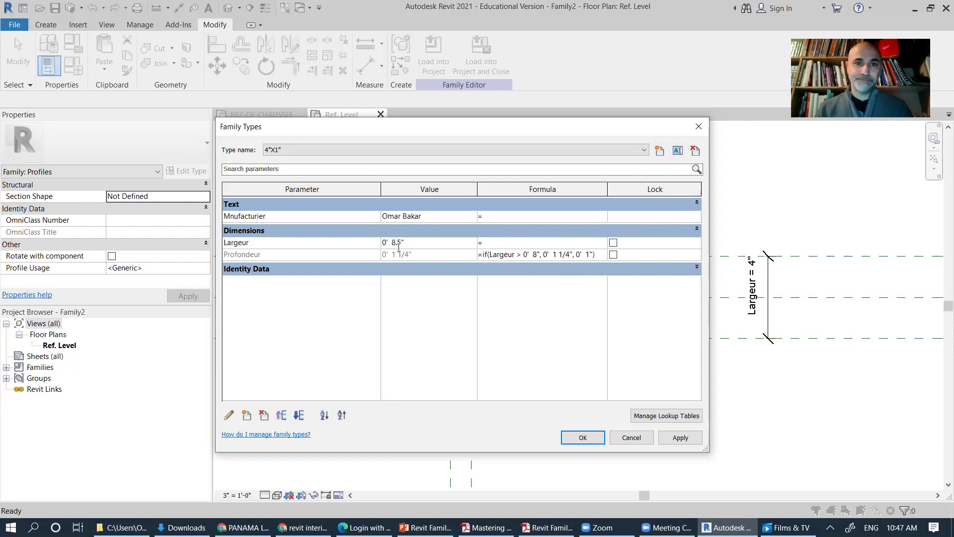
{"action": "key", "text": "Tab"}
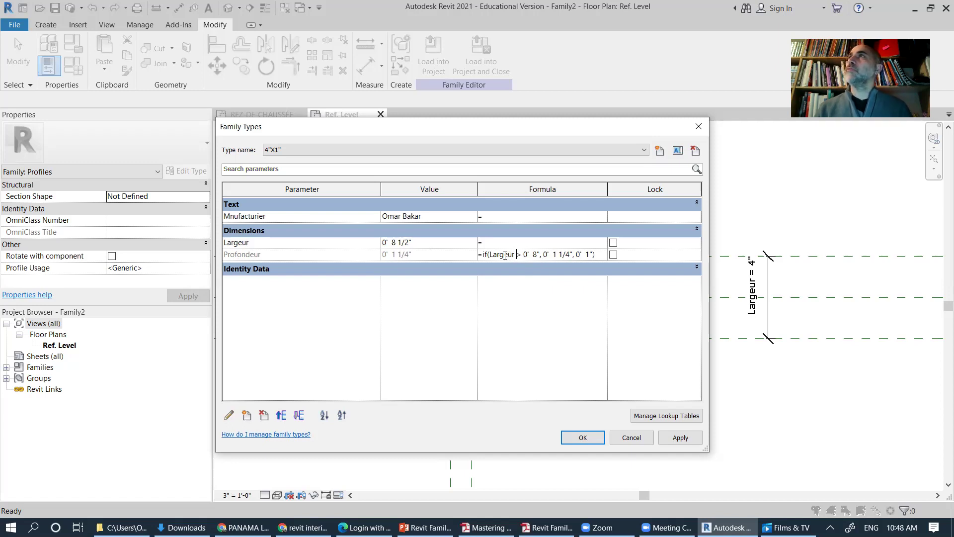
Step: Set Largeur to 8" and then 8 1/4", making Profondeur 1 1/4"
{"action": "left_click", "coordinate": [398, 242]}
{"action": "left_click_drag", "start_coordinate": [399, 242], "coordinate": [409, 240]}
{"action": "key", "text": "BackSpace"}
{"action": "left_click", "coordinate": [518, 242]}
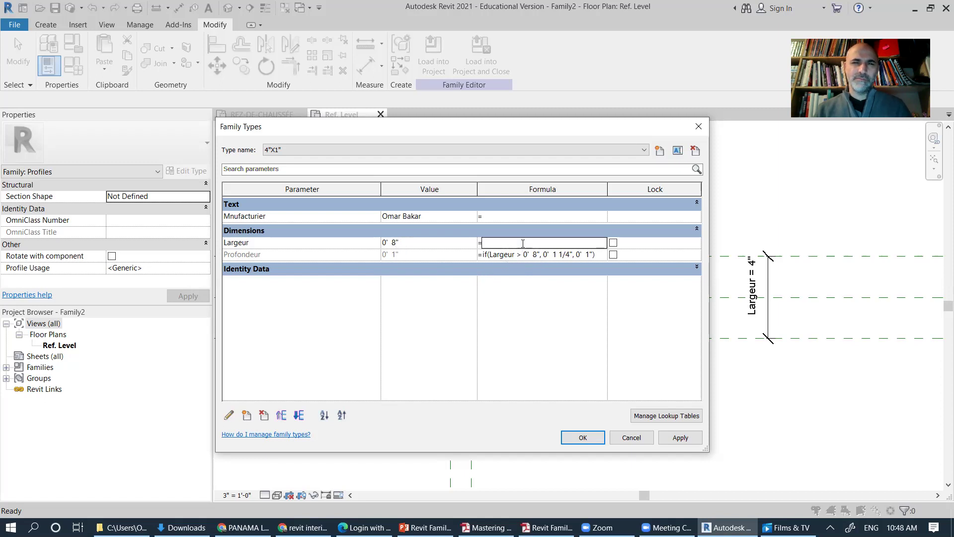
{"action": "left_click", "coordinate": [417, 243]}
{"action": "type", "text": ".25"}
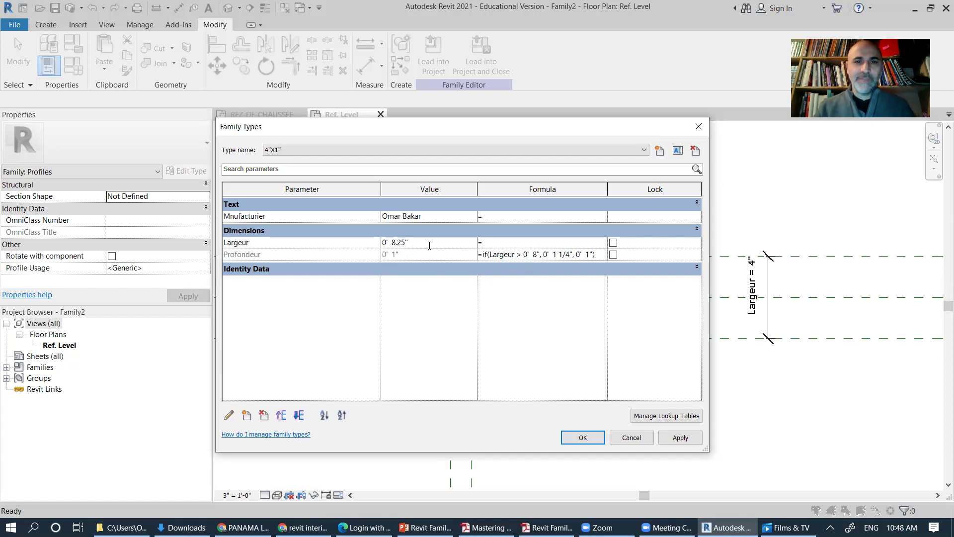
{"action": "left_click", "coordinate": [499, 245]}
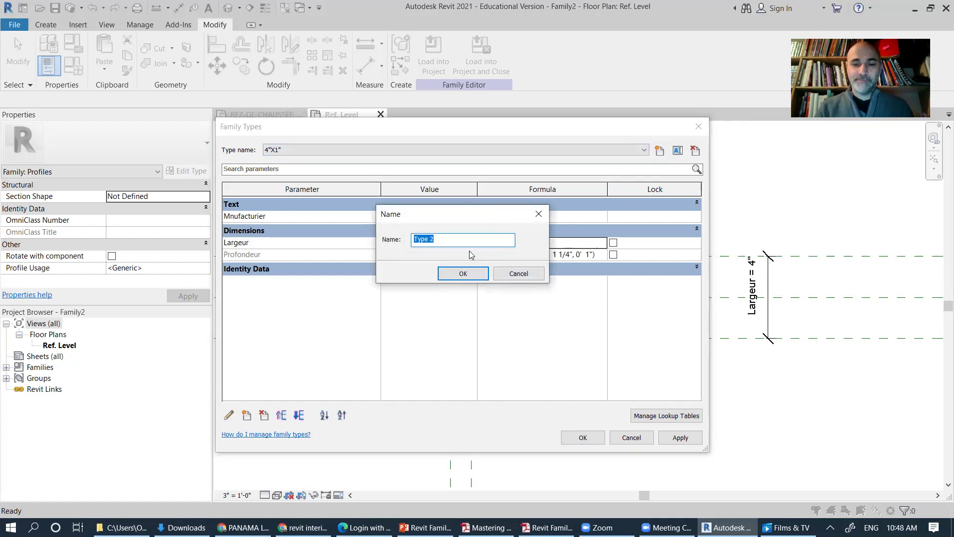
Step: Name the new type 8.25"x1.25", review the type list, and close Family Types with OK
{"action": "type", "text": "8.25\""}
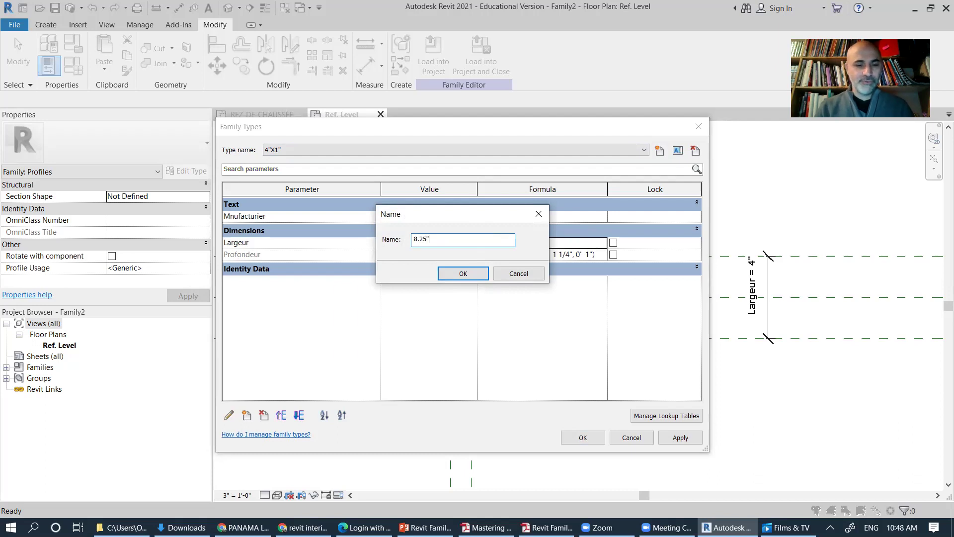
{"action": "type", "text": "x1.25"}
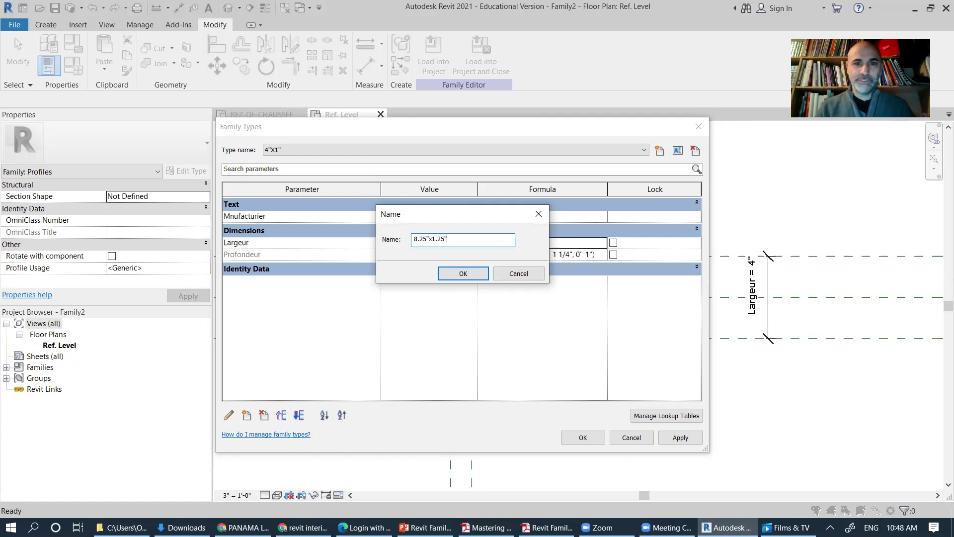
{"action": "type", "text": "\""}
{"action": "key", "text": "Return"}
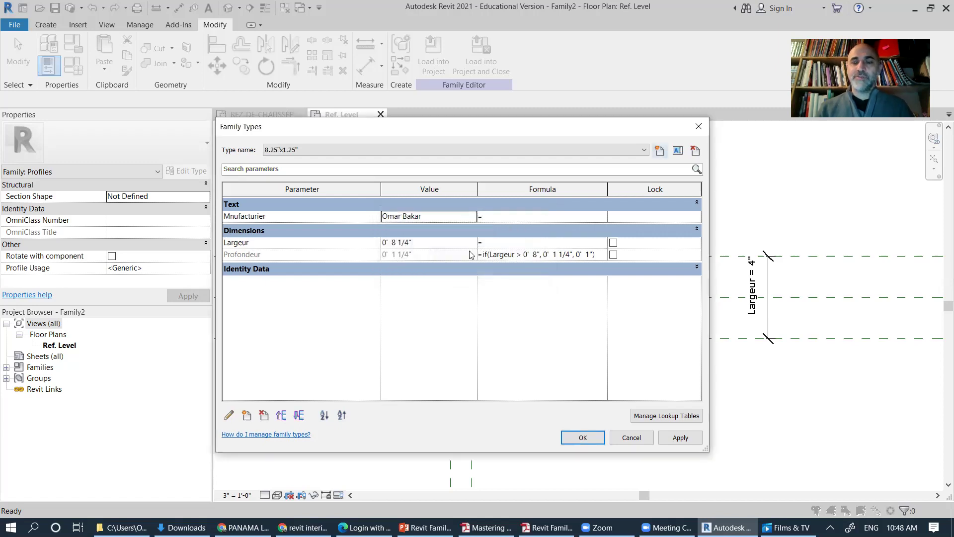
{"action": "left_click", "coordinate": [644, 150]}
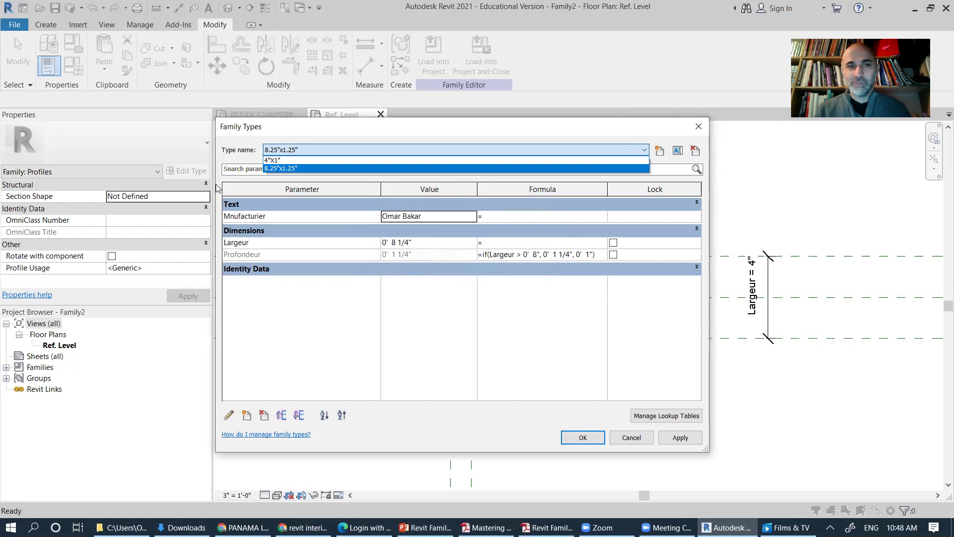
{"action": "left_click", "coordinate": [536, 383]}
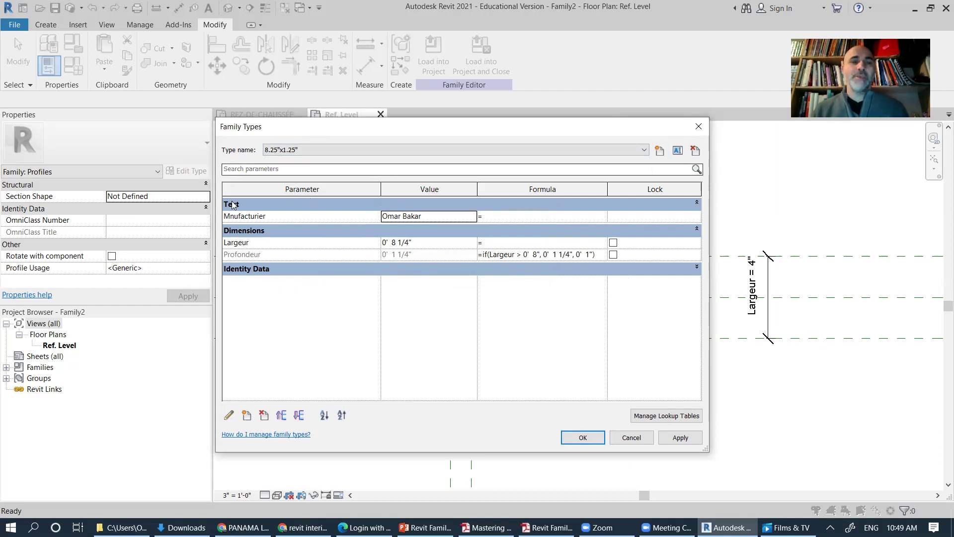
{"action": "left_click", "coordinate": [584, 438]}
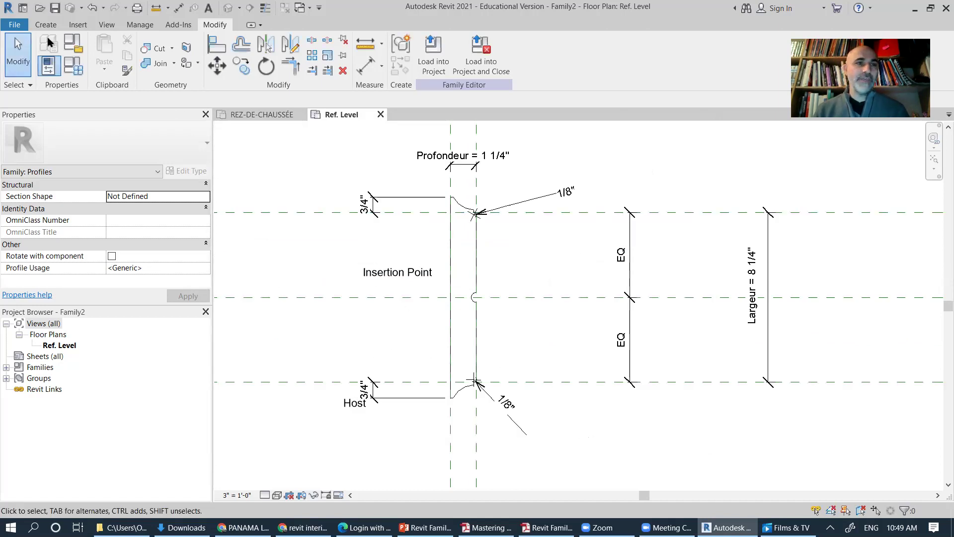
Step: Save the profile family as a new file, browsing into the 04_projects folder
{"action": "left_click", "coordinate": [14, 26]}
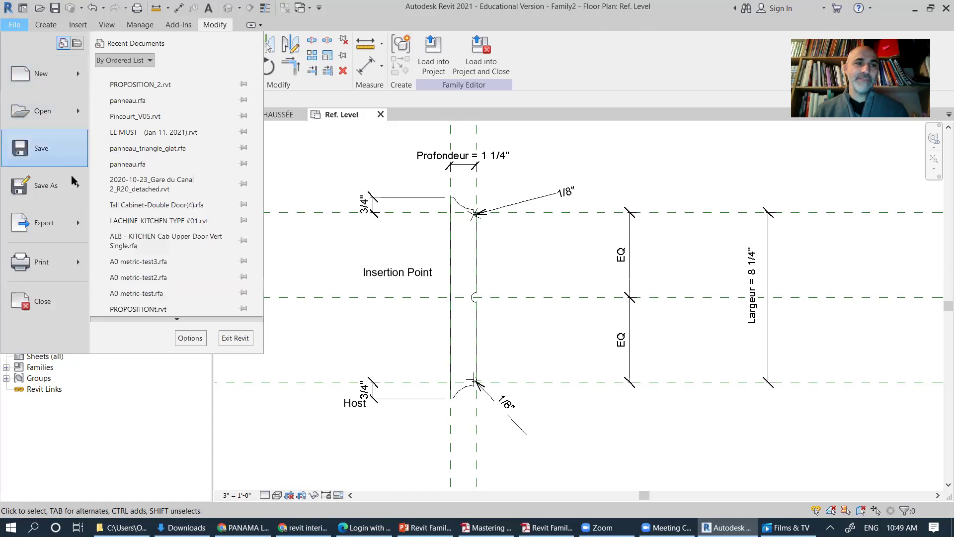
{"action": "mouse_move", "coordinate": [71, 193]}
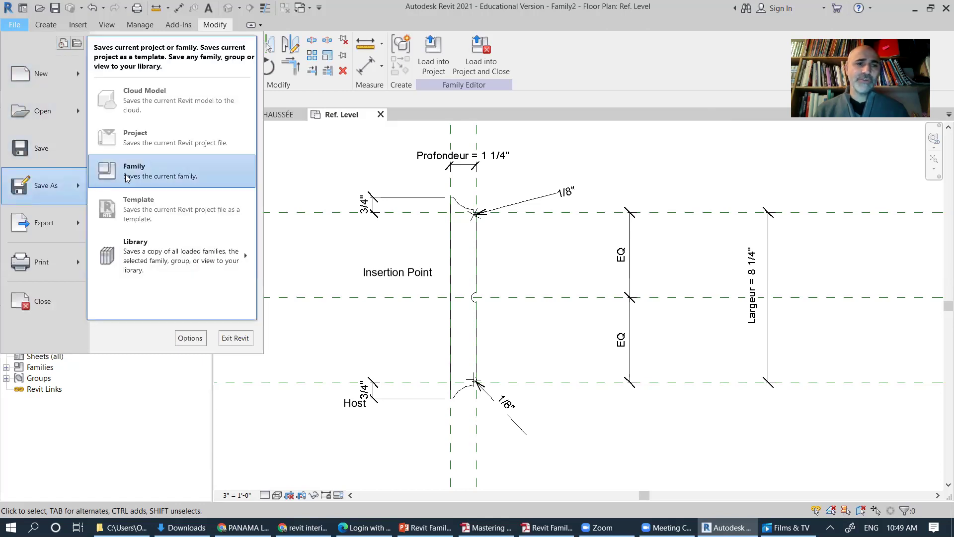
{"action": "left_click", "coordinate": [126, 178]}
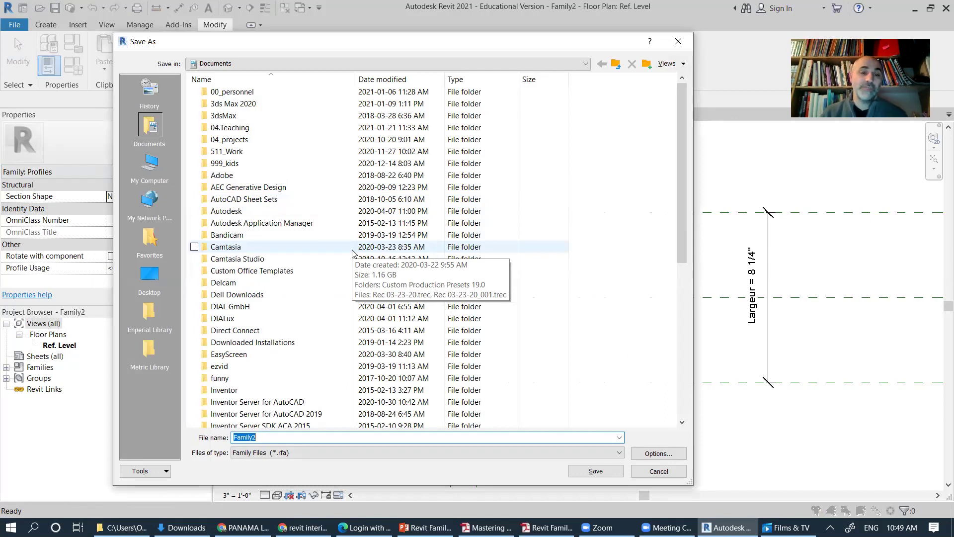
{"action": "double_click", "coordinate": [236, 141]}
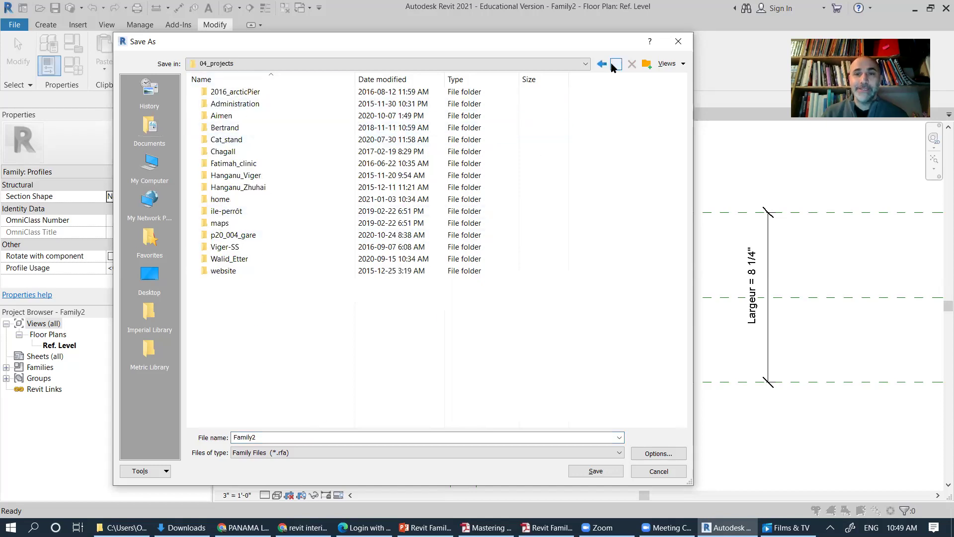
Step: Browse the save dialog from Documents into 04.Teaching > DEI1120 > cours-2
{"action": "left_click", "coordinate": [616, 64]}
{"action": "left_click", "coordinate": [232, 130]}
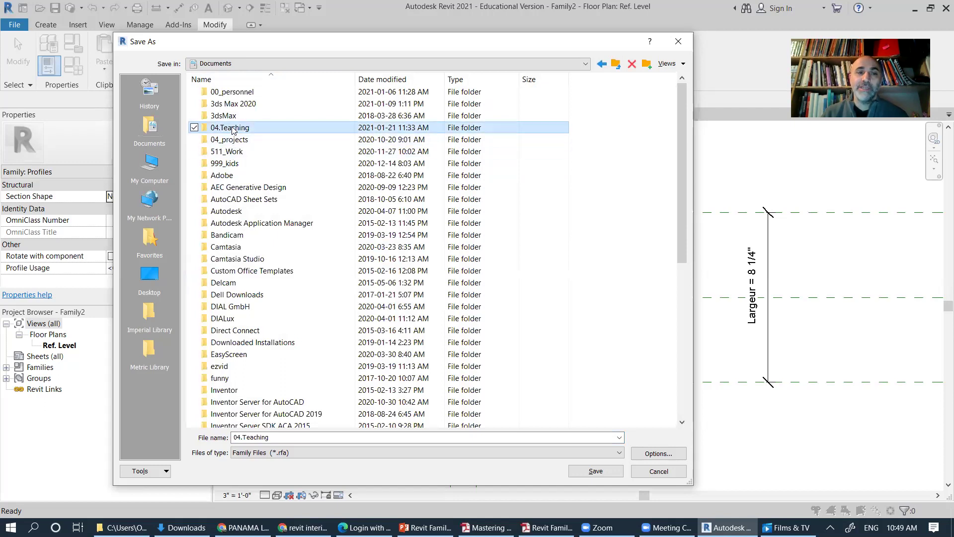
{"action": "double_click", "coordinate": [234, 129]}
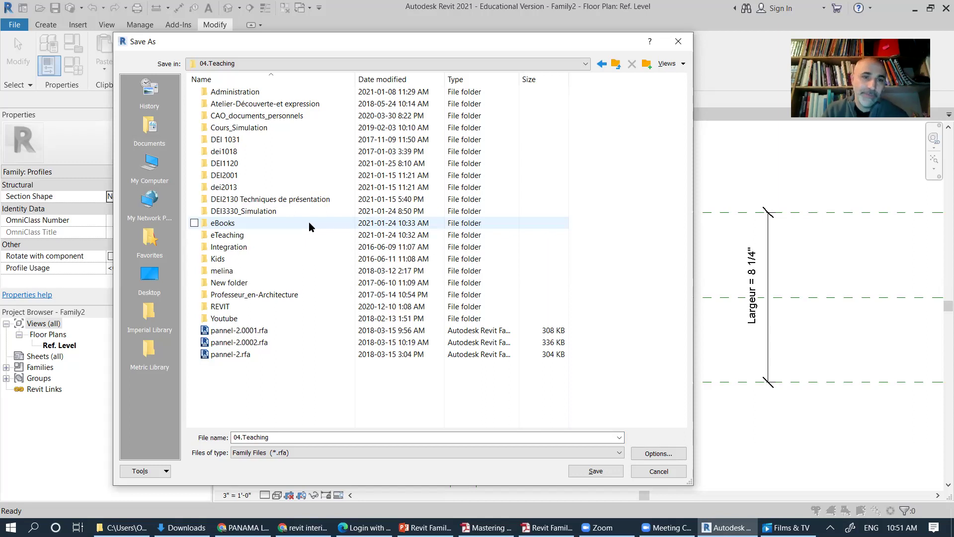
{"action": "left_click", "coordinate": [231, 164]}
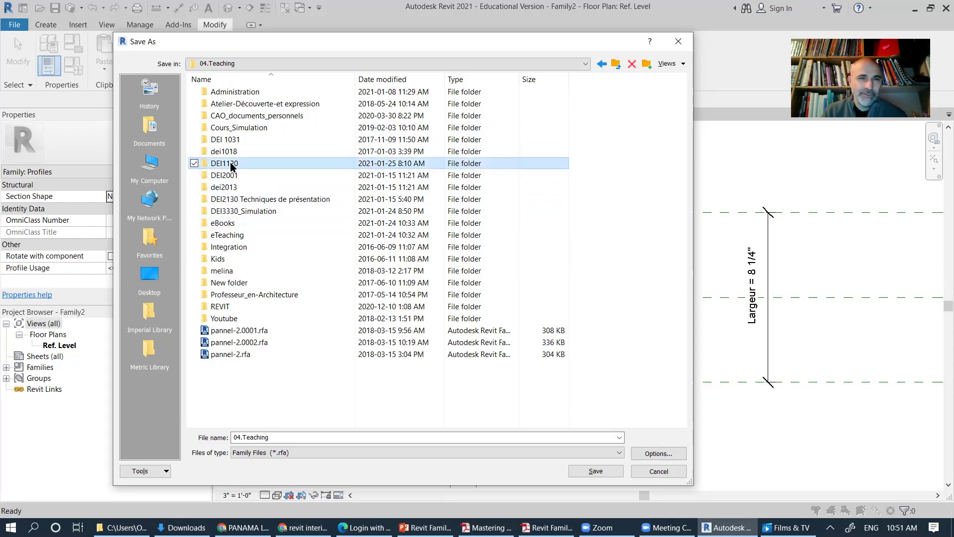
{"action": "double_click", "coordinate": [231, 165]}
{"action": "double_click", "coordinate": [229, 116]}
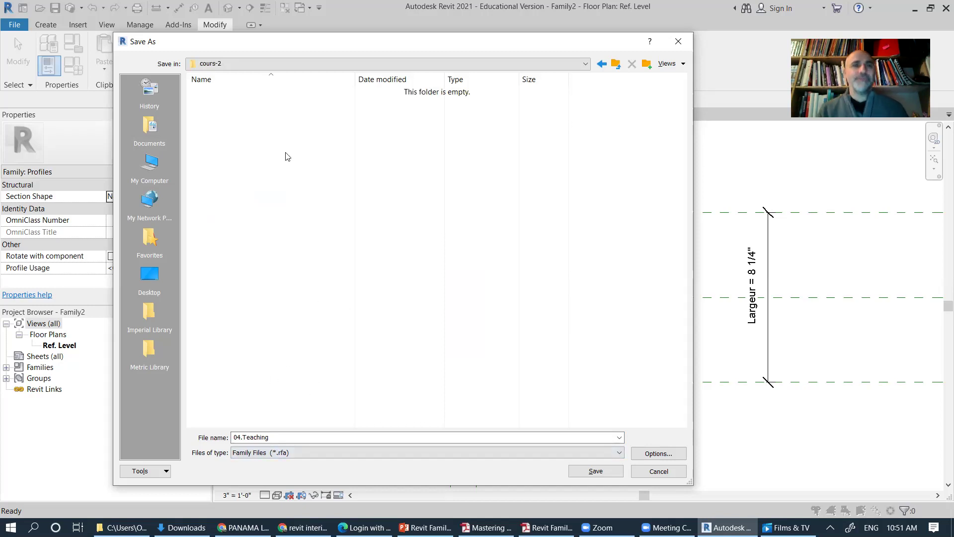
Step: Enter the file name PR-H_Cimaise, leave the save options unchanged, and save the family
{"action": "double_click", "coordinate": [262, 436]}
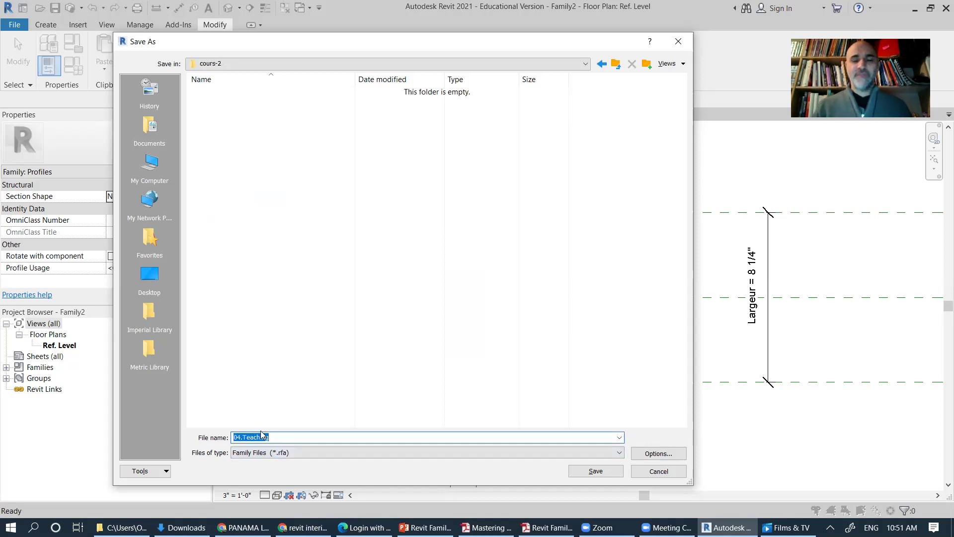
{"action": "type", "text": "Prro"}
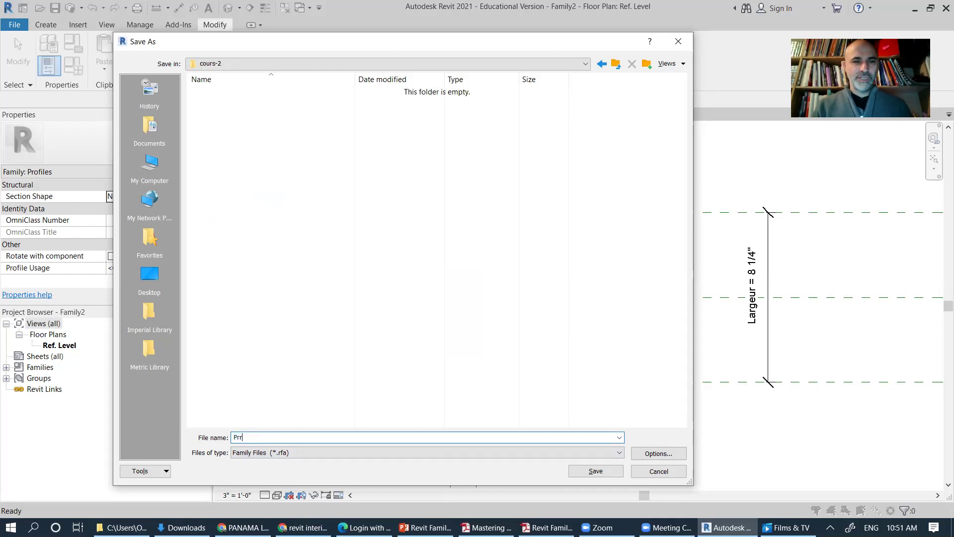
{"action": "key", "text": "BackSpace"}
{"action": "key", "text": "BackSpace"}
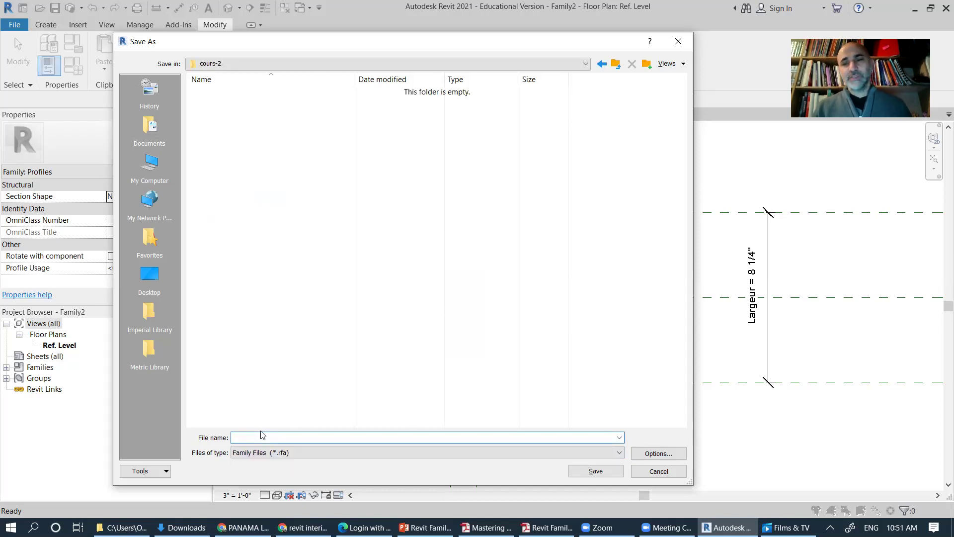
{"action": "type", "text": "PR-H_Cimaise"}
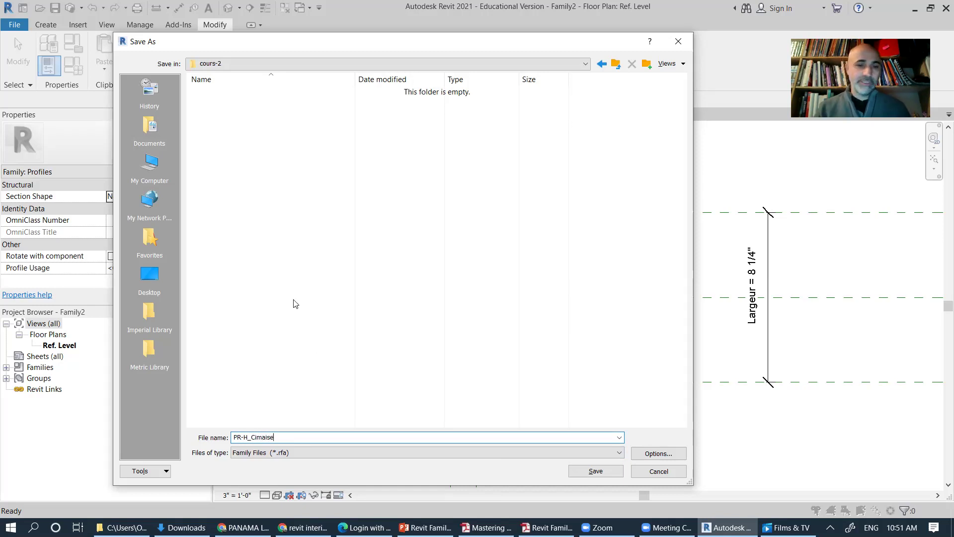
{"action": "left_click", "coordinate": [241, 438]}
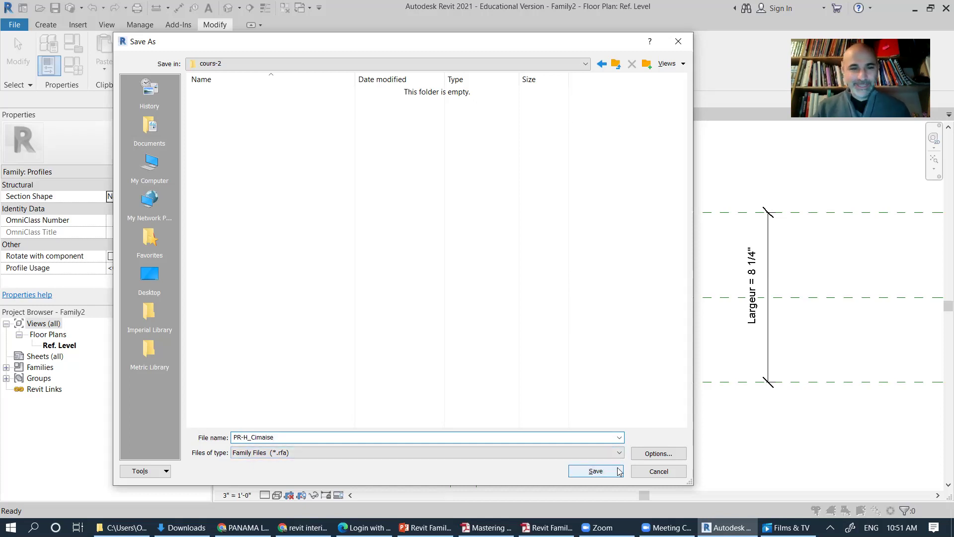
{"action": "left_click", "coordinate": [672, 454]}
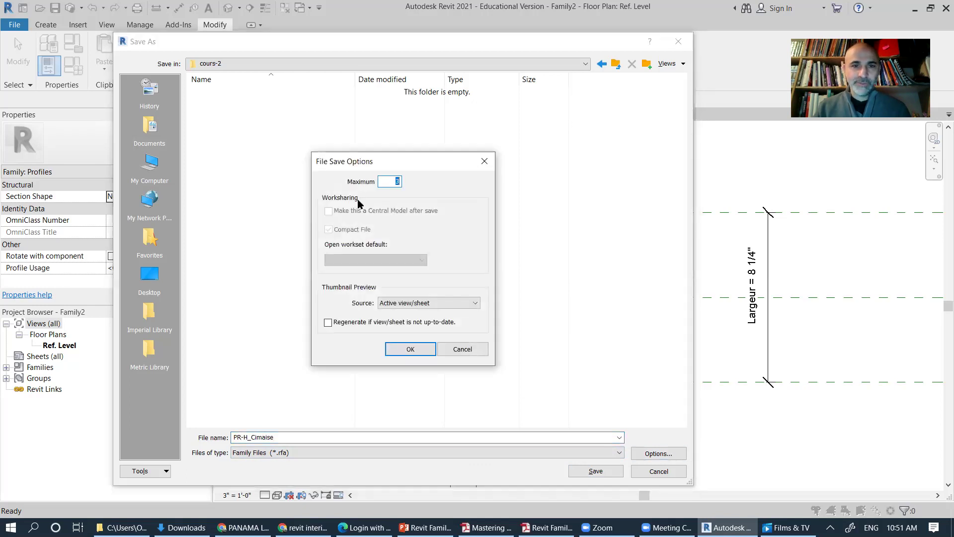
{"action": "left_click", "coordinate": [472, 351]}
{"action": "left_click", "coordinate": [601, 477]}
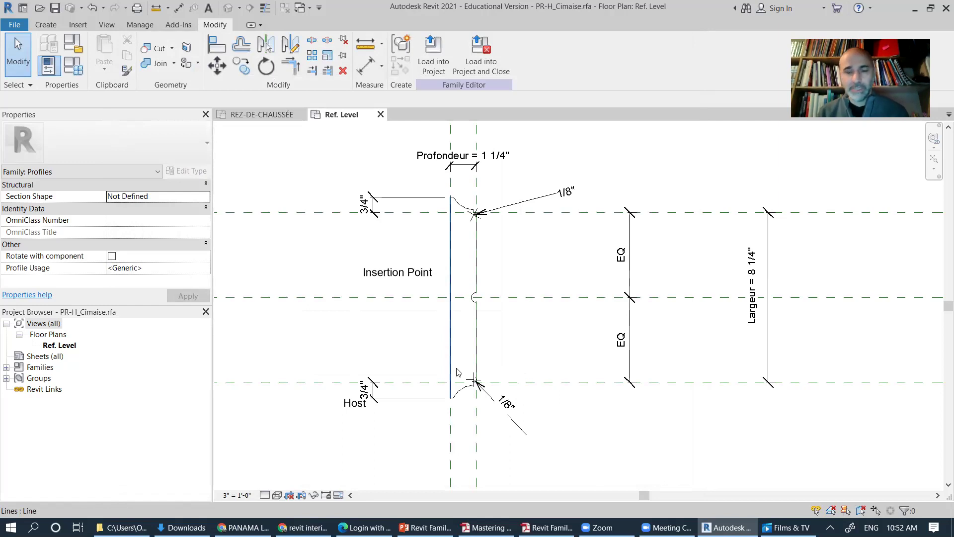
Step: Start a new project based on the Imperial-Architectural Template
{"action": "left_click", "coordinate": [16, 26]}
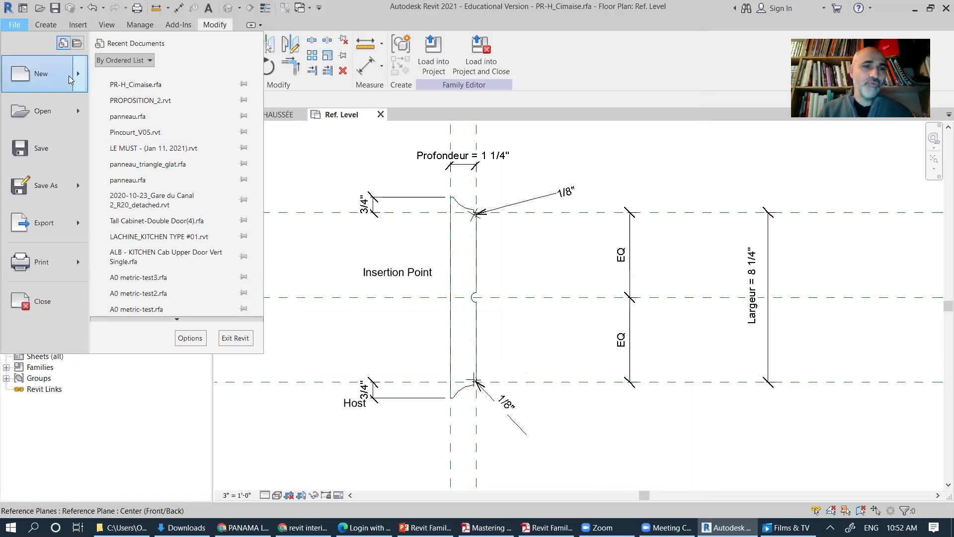
{"action": "mouse_move", "coordinate": [68, 75]}
{"action": "left_click", "coordinate": [141, 81]}
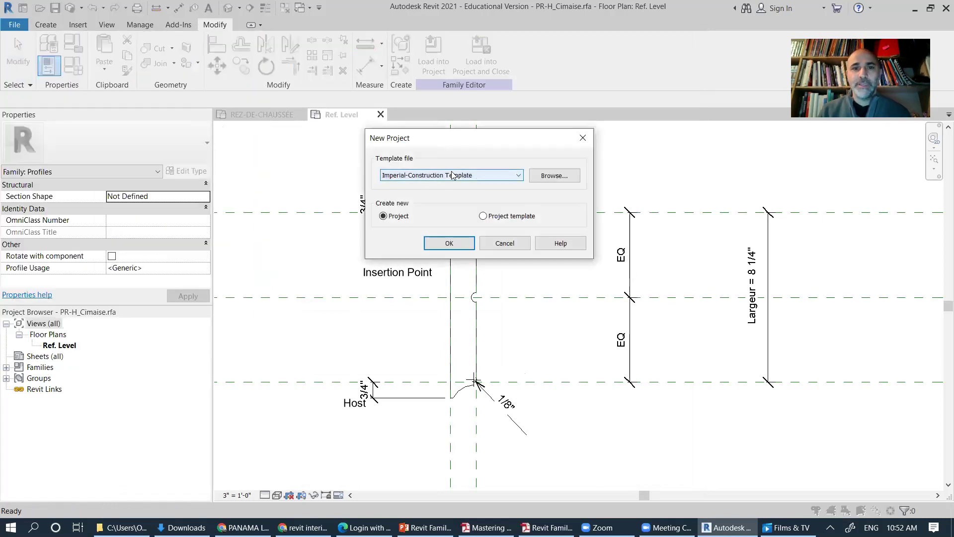
{"action": "left_click", "coordinate": [449, 177]}
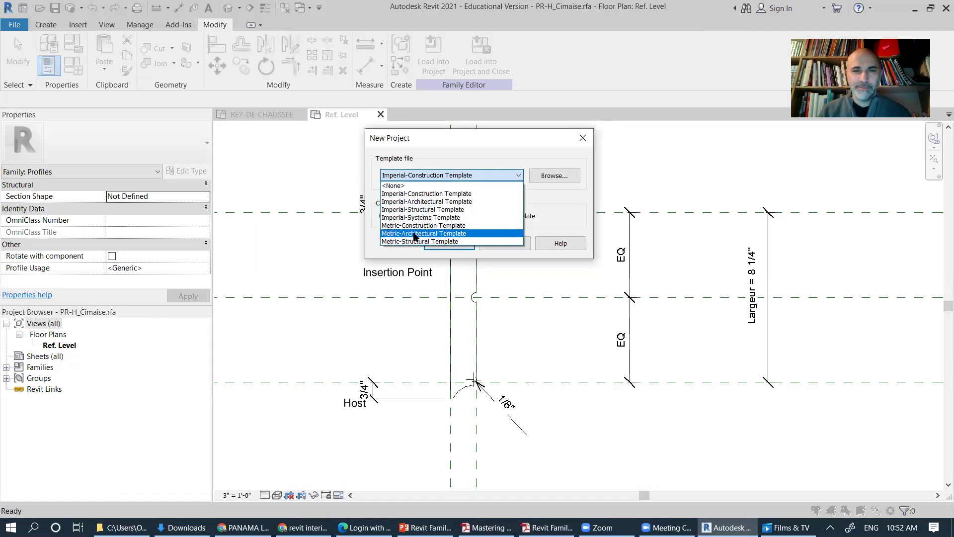
{"action": "left_click", "coordinate": [427, 202]}
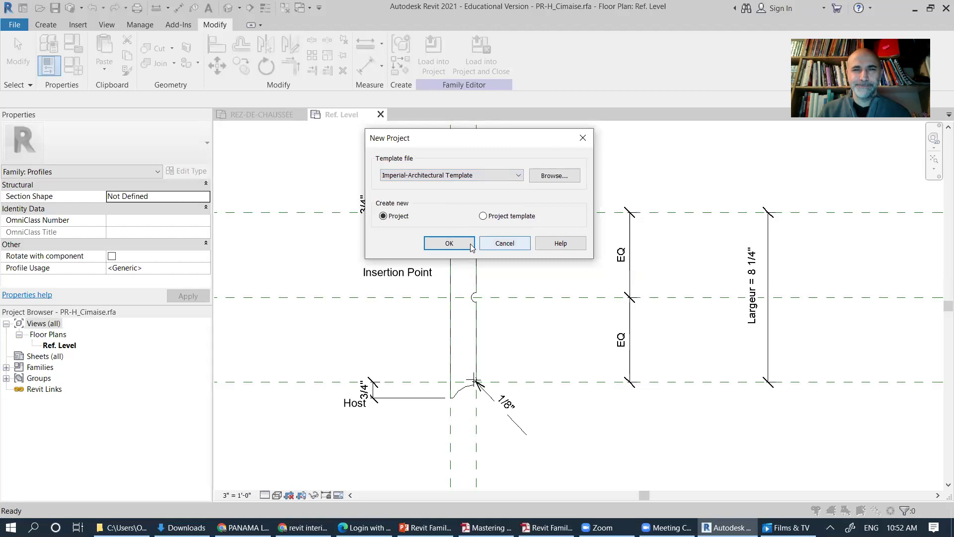
{"action": "left_click", "coordinate": [452, 244]}
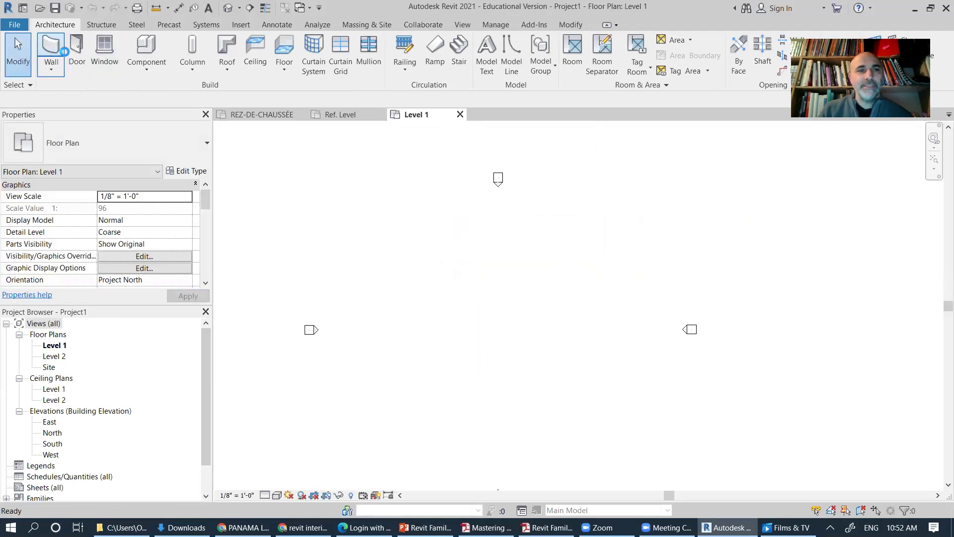
Step: Draw four walls as a rectangle with the WA wall tool
{"action": "key", "text": "w"}
{"action": "key", "text": "a"}
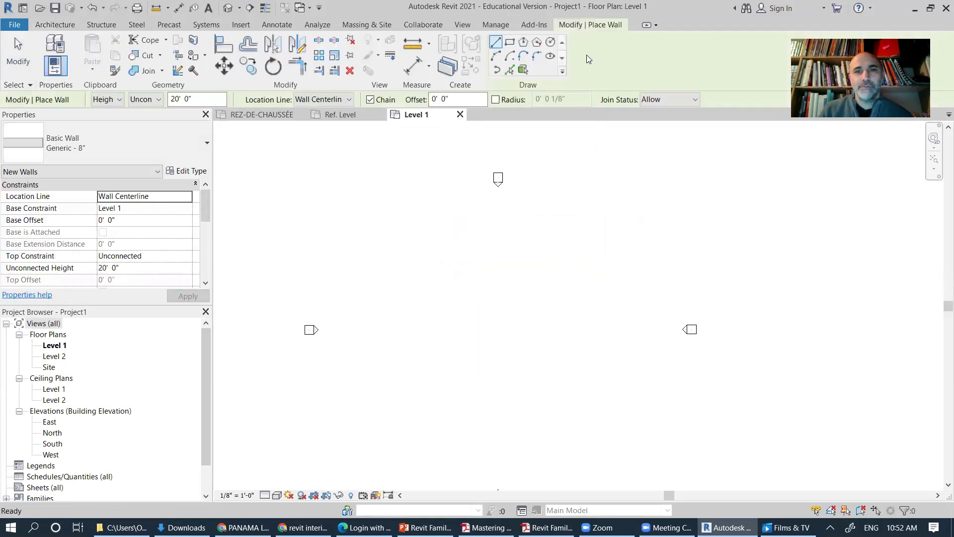
{"action": "left_click", "coordinate": [509, 41]}
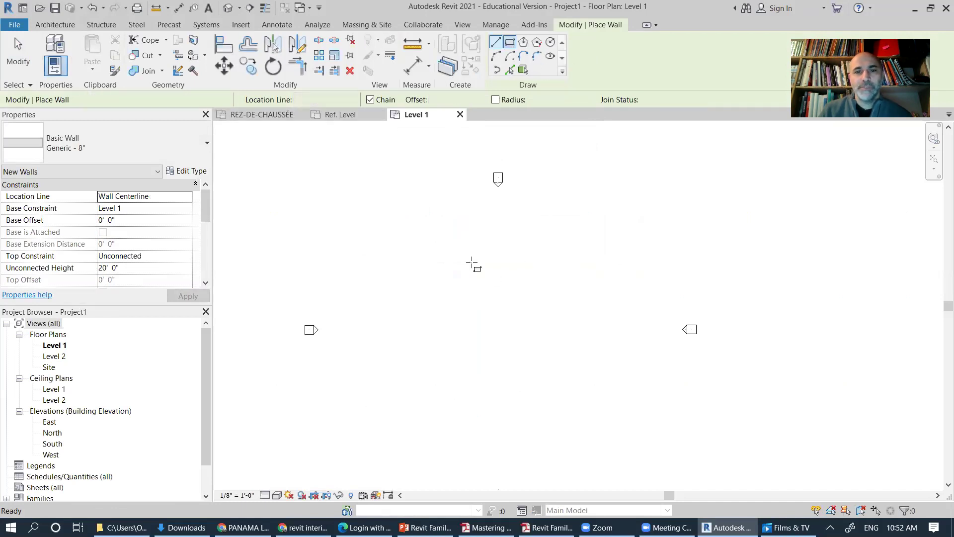
{"action": "left_click", "coordinate": [423, 280]}
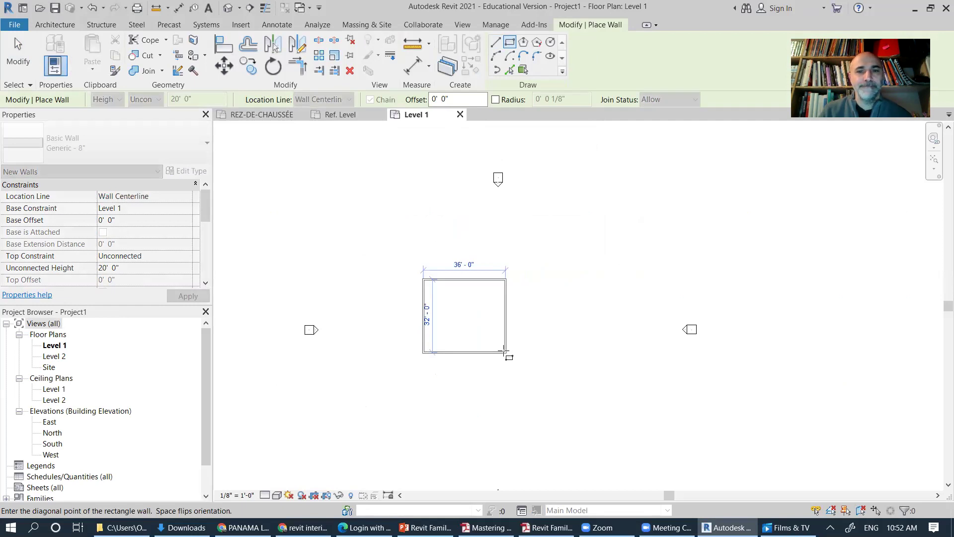
{"action": "left_click", "coordinate": [504, 351]}
{"action": "key", "text": "Escape"}
{"action": "key", "text": "Escape"}
Step: Constrain the tops of all four walls to Level 2
{"action": "left_click_drag", "start_coordinate": [394, 243], "coordinate": [553, 402]}
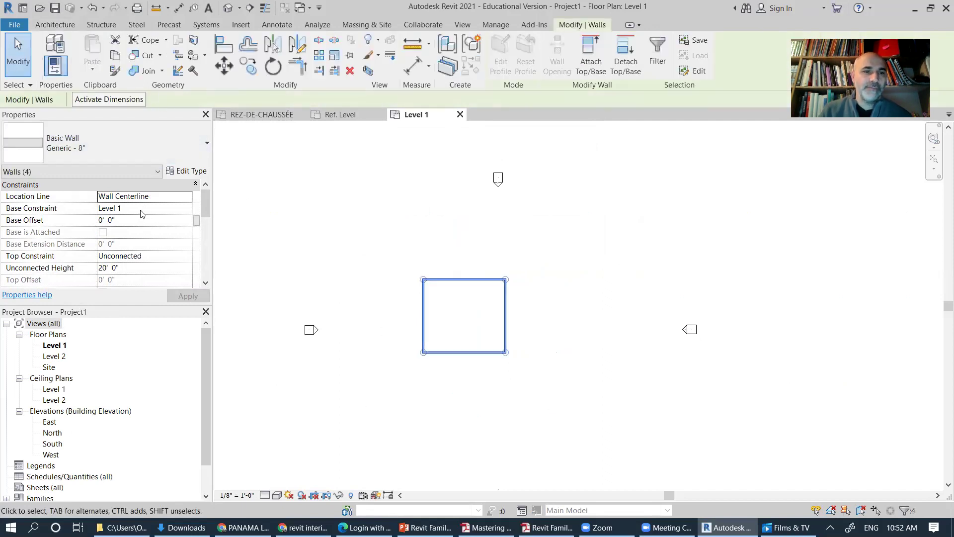
{"action": "left_click", "coordinate": [131, 256]}
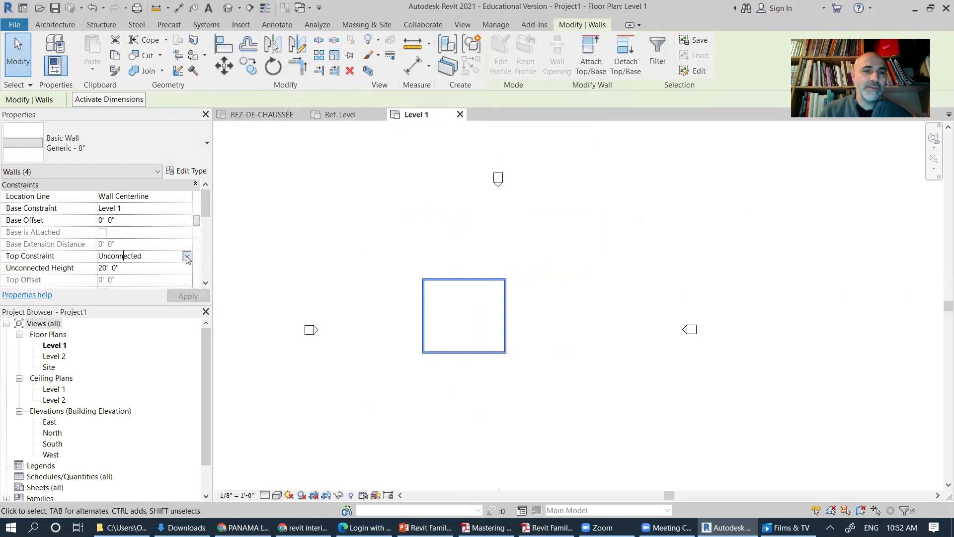
{"action": "left_click", "coordinate": [131, 256]}
{"action": "left_click", "coordinate": [147, 278]}
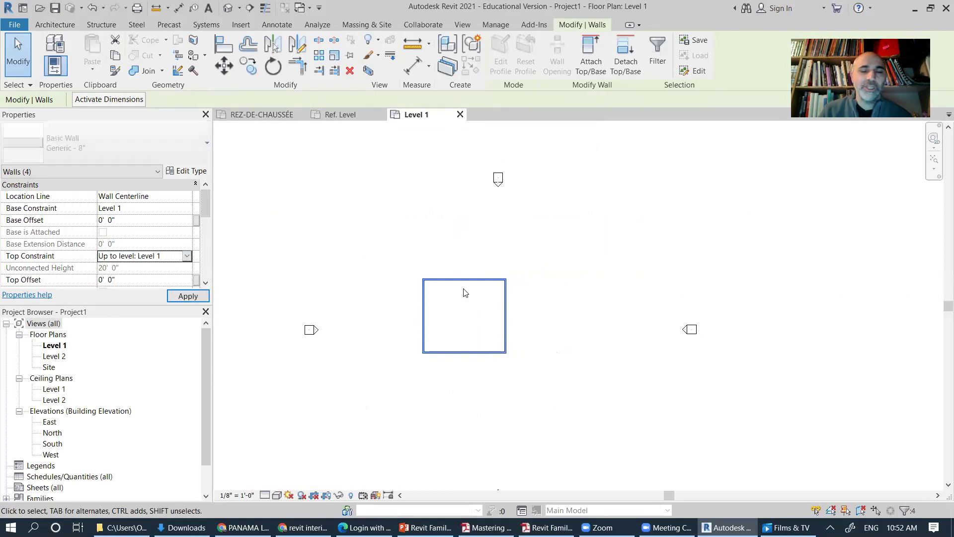
{"action": "left_click", "coordinate": [576, 306]}
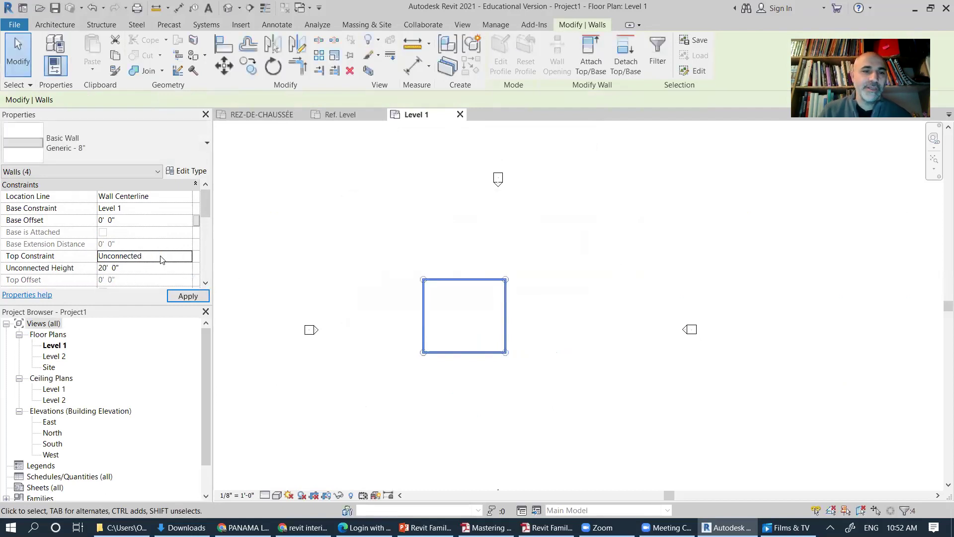
{"action": "left_click", "coordinate": [185, 257]}
{"action": "left_click", "coordinate": [185, 256]}
{"action": "left_click", "coordinate": [182, 289]}
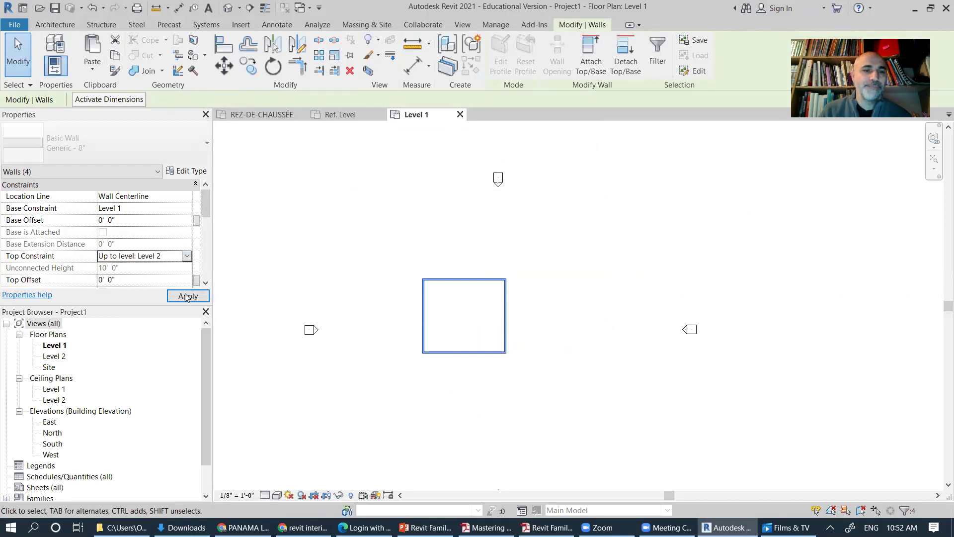
{"action": "left_click", "coordinate": [588, 296]}
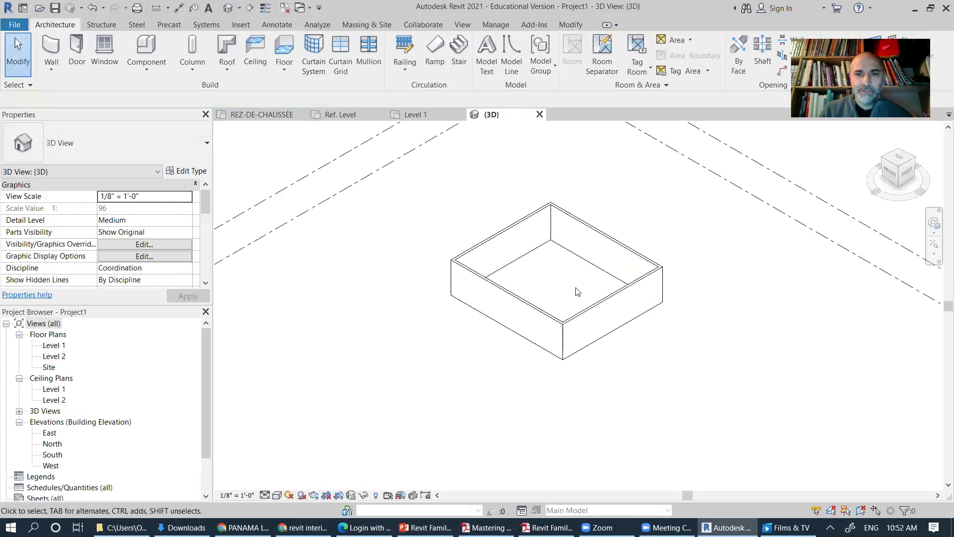
Step: Select a wall and open the Generic - 8" type properties
{"action": "scroll", "coordinate": [578, 288], "scroll_direction": "up", "scroll_amount": 3}
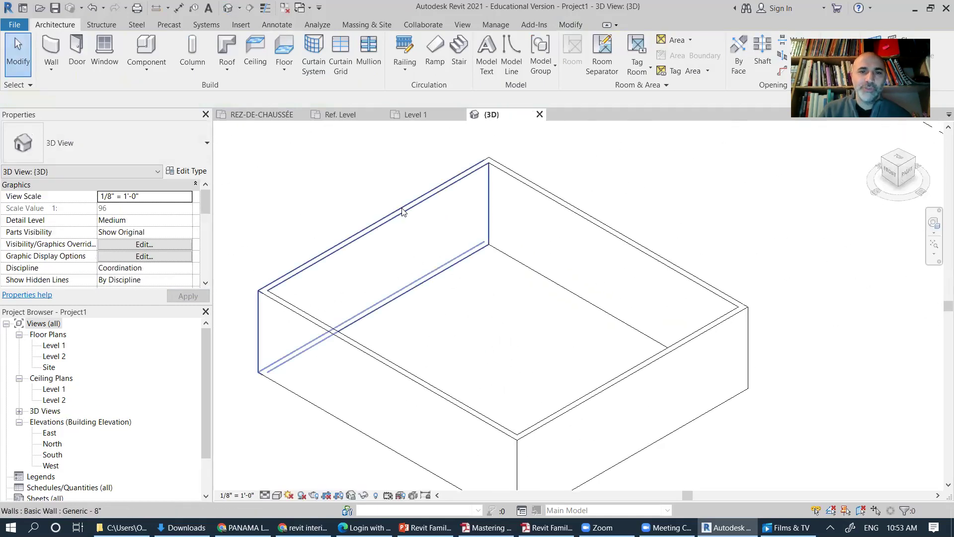
{"action": "left_click", "coordinate": [407, 254]}
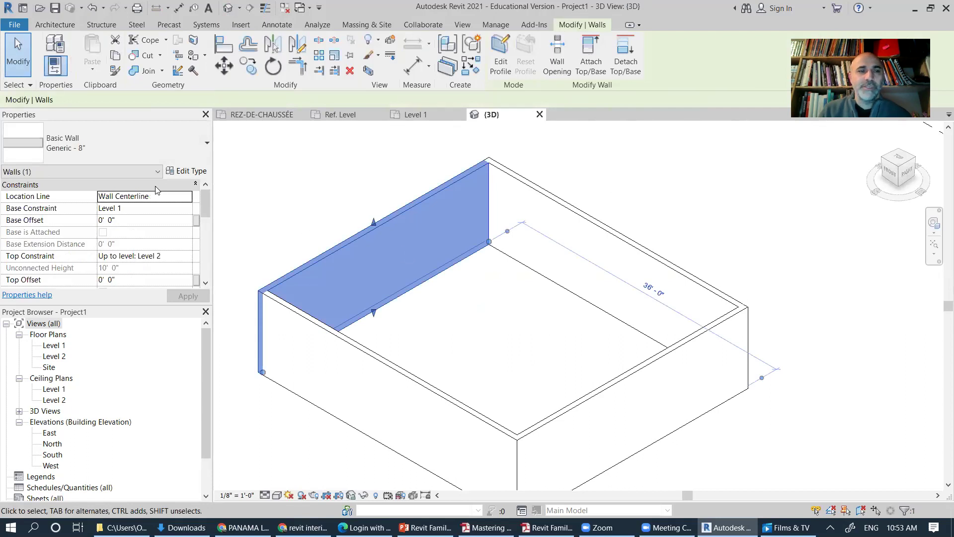
{"action": "left_click", "coordinate": [189, 171]}
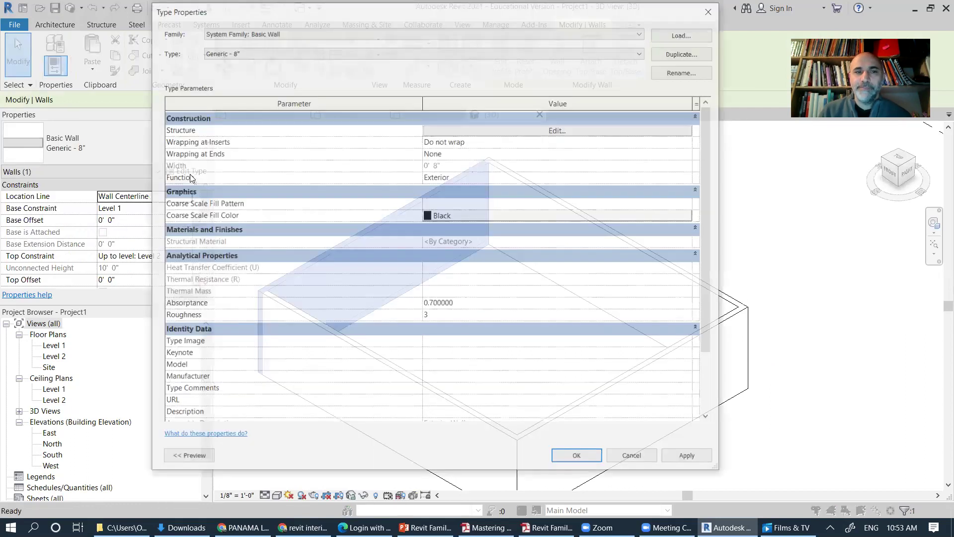
Step: Preview the wall type in section and open its Structure layer assembly
{"action": "left_click", "coordinate": [187, 460]}
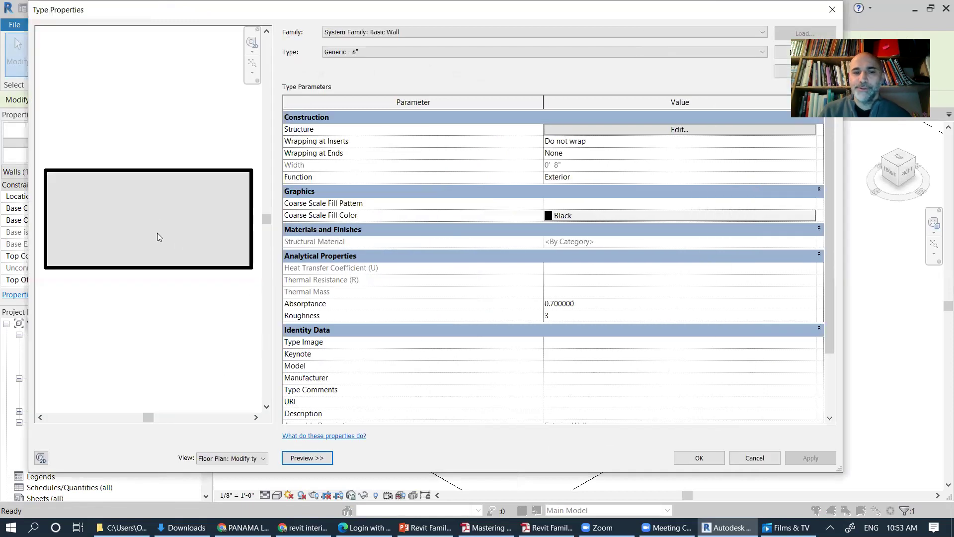
{"action": "left_click", "coordinate": [264, 462]}
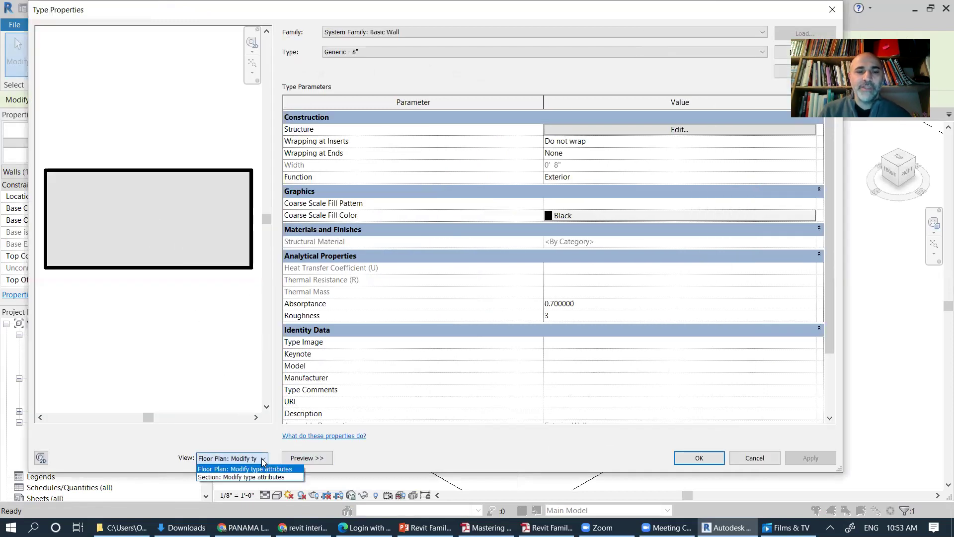
{"action": "left_click", "coordinate": [240, 477]}
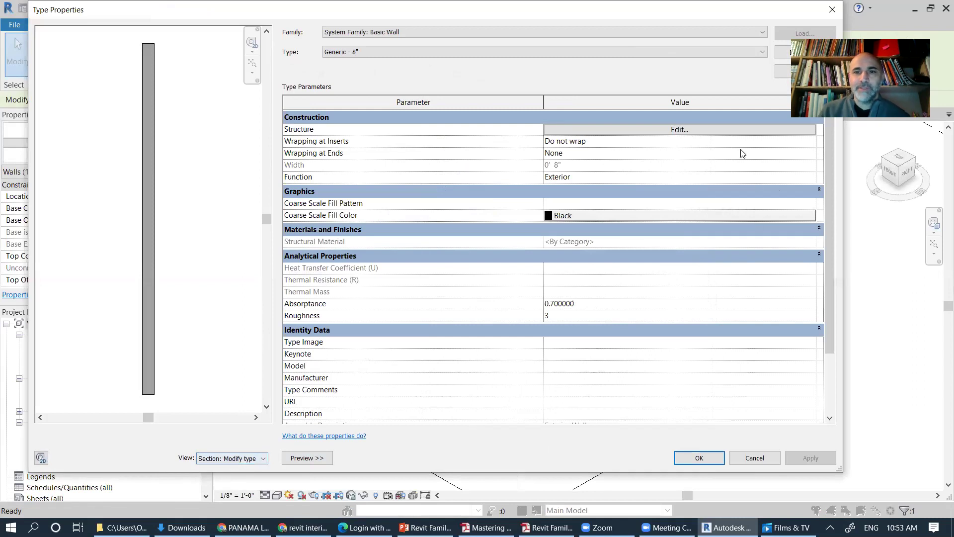
{"action": "left_click", "coordinate": [641, 129]}
{"action": "left_click", "coordinate": [641, 130]}
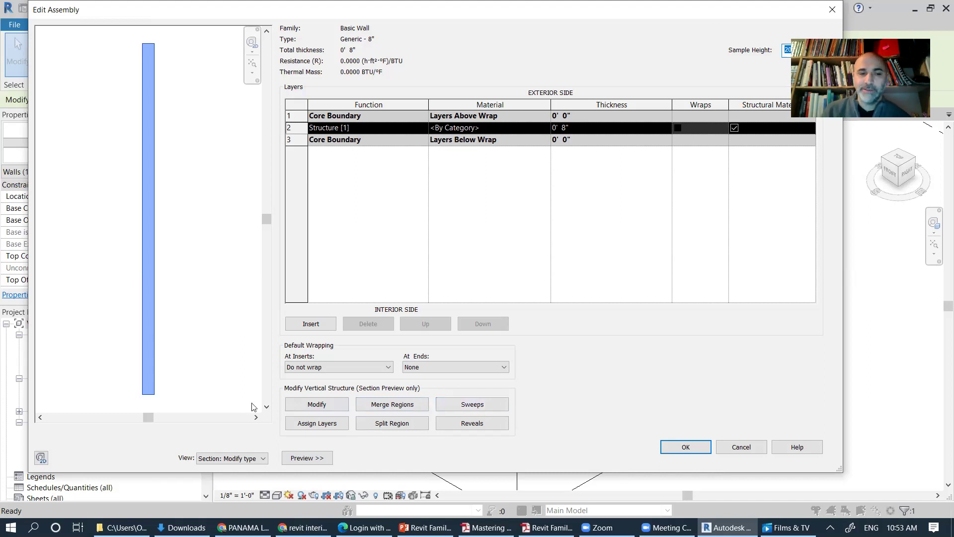
Step: Open Wall Sweeps from the assembly, move it aside, and browse to load a profile
{"action": "left_click", "coordinate": [485, 405]}
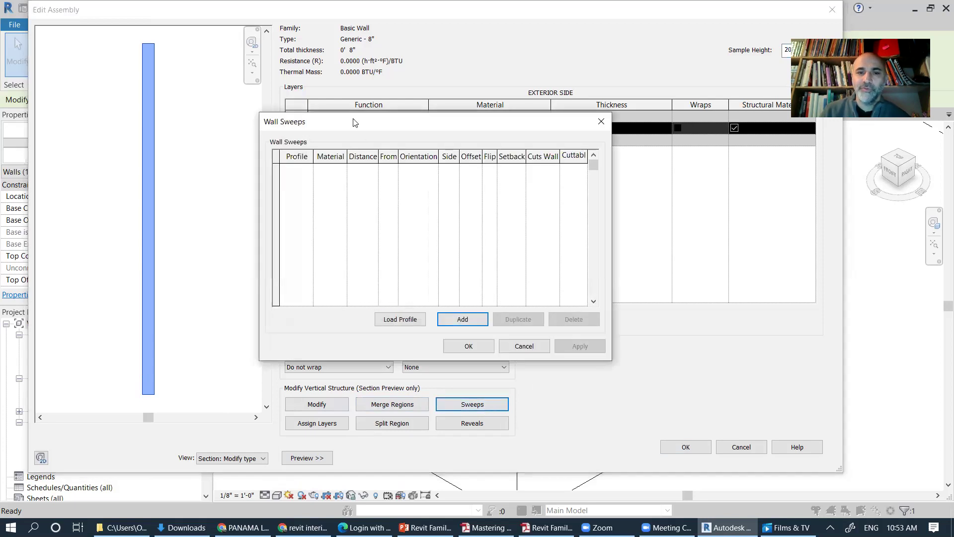
{"action": "left_click_drag", "start_coordinate": [354, 122], "coordinate": [406, 113]}
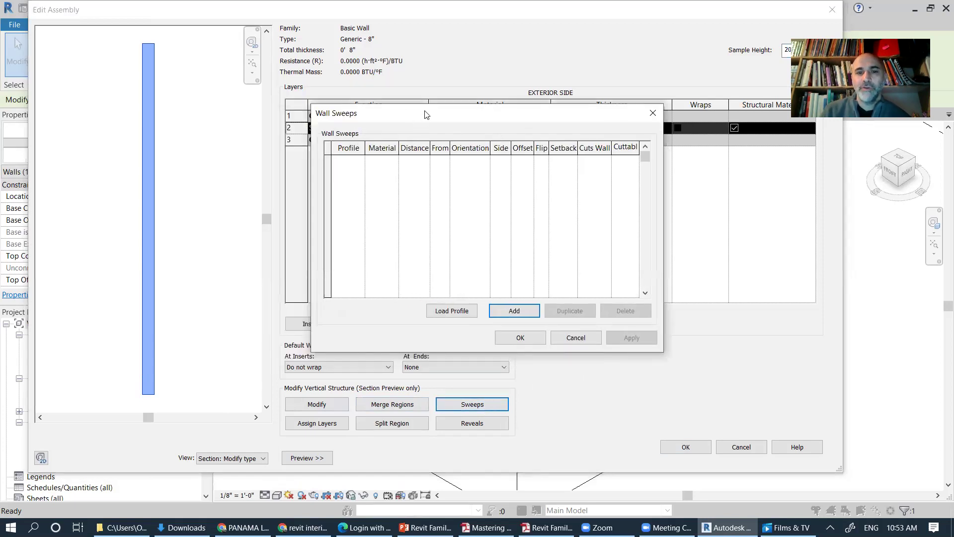
{"action": "left_click_drag", "start_coordinate": [425, 115], "coordinate": [477, 80]}
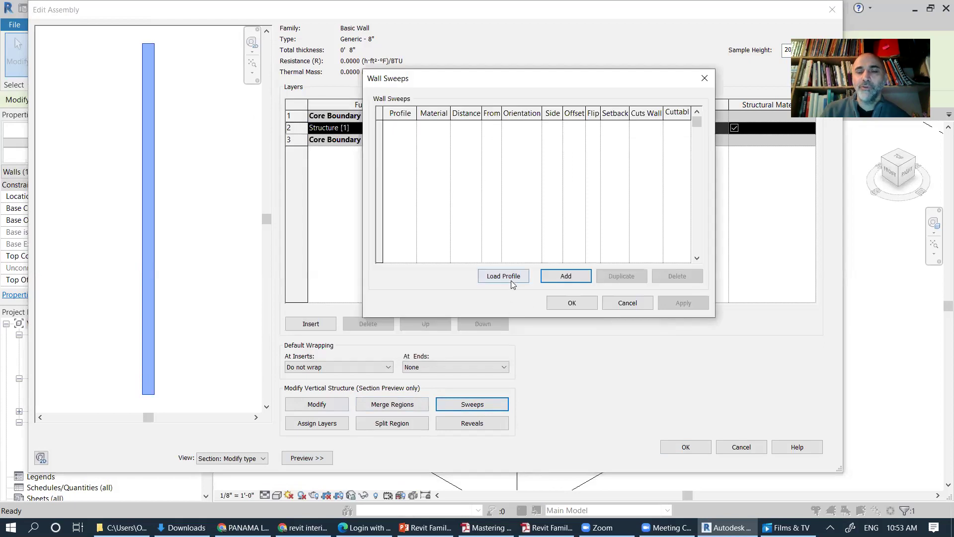
{"action": "left_click", "coordinate": [510, 277]}
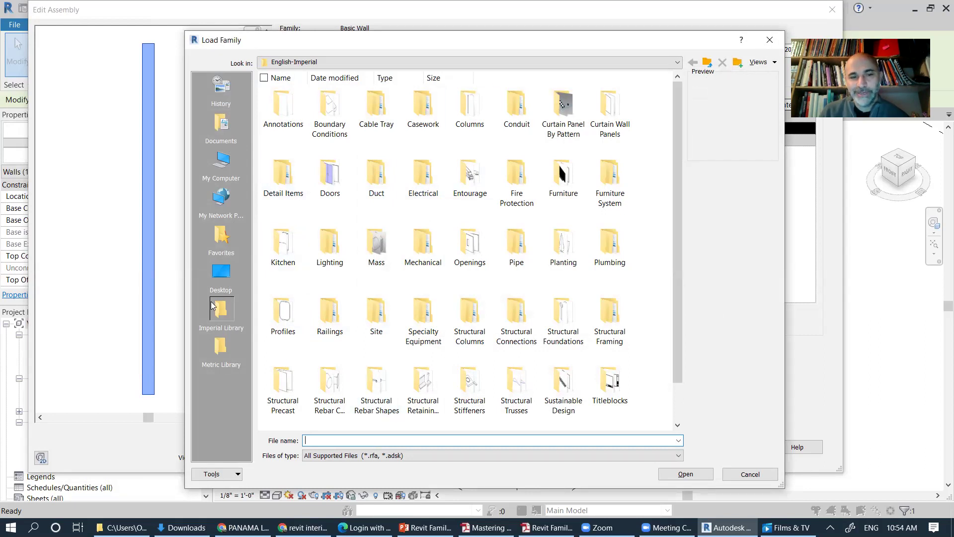
Step: Load PR-H_Cimaise.rfa from Documents > 04.Teaching > DEI1120 > cours-2
{"action": "left_click", "coordinate": [221, 357]}
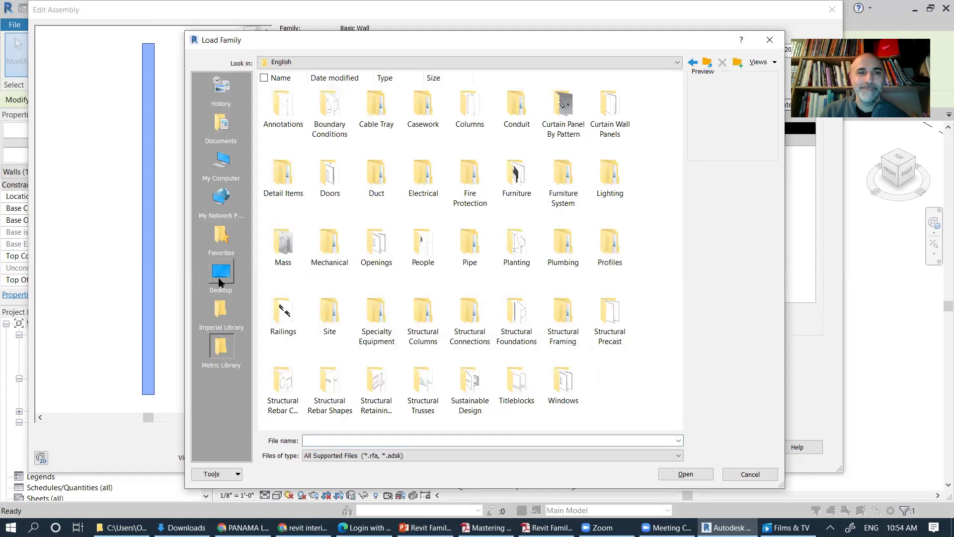
{"action": "left_click", "coordinate": [225, 124]}
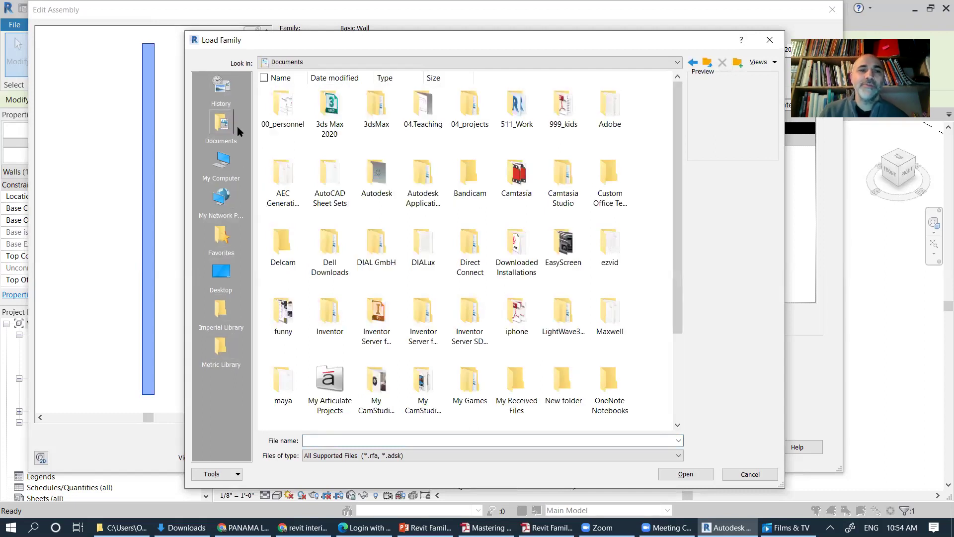
{"action": "double_click", "coordinate": [428, 119]}
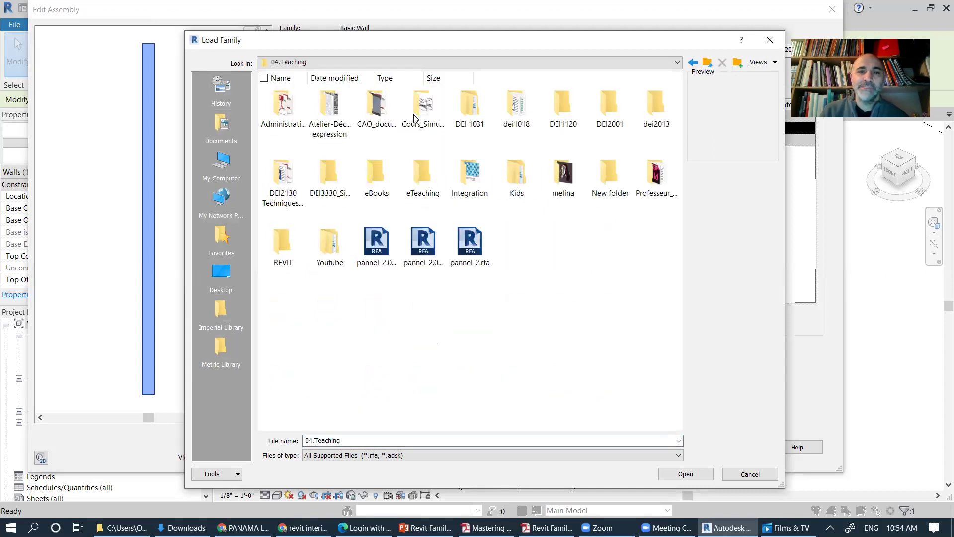
{"action": "double_click", "coordinate": [554, 111]}
{"action": "left_click", "coordinate": [376, 103]}
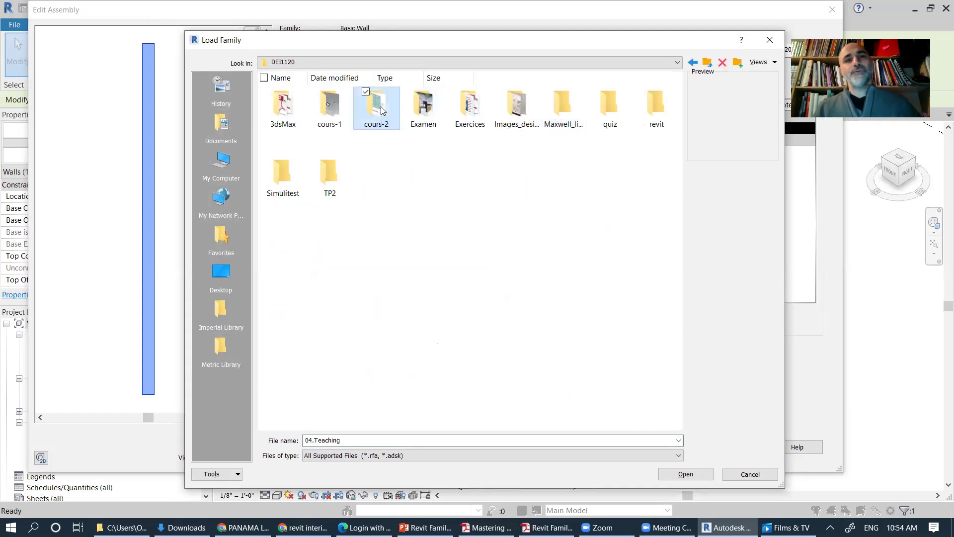
{"action": "double_click", "coordinate": [376, 103]}
{"action": "left_click", "coordinate": [284, 102]}
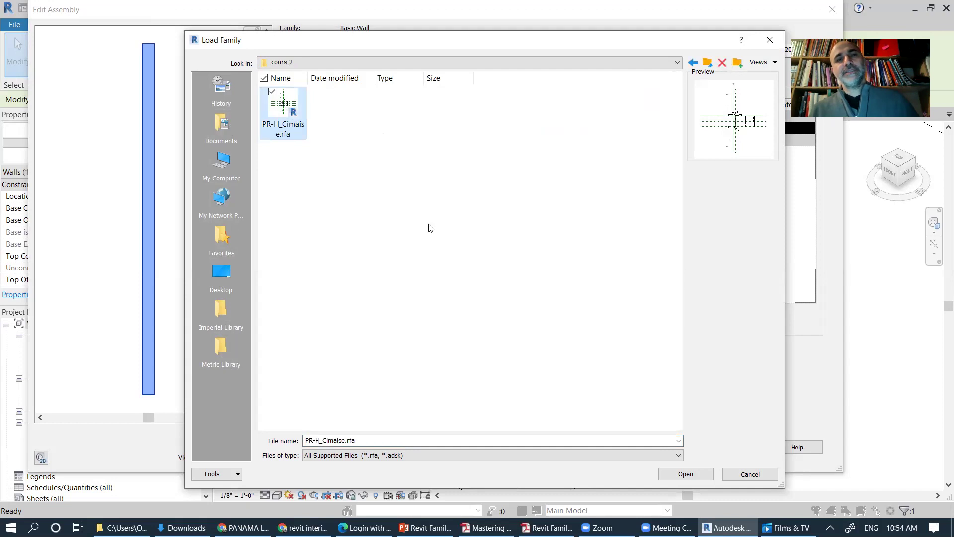
{"action": "left_click", "coordinate": [695, 478]}
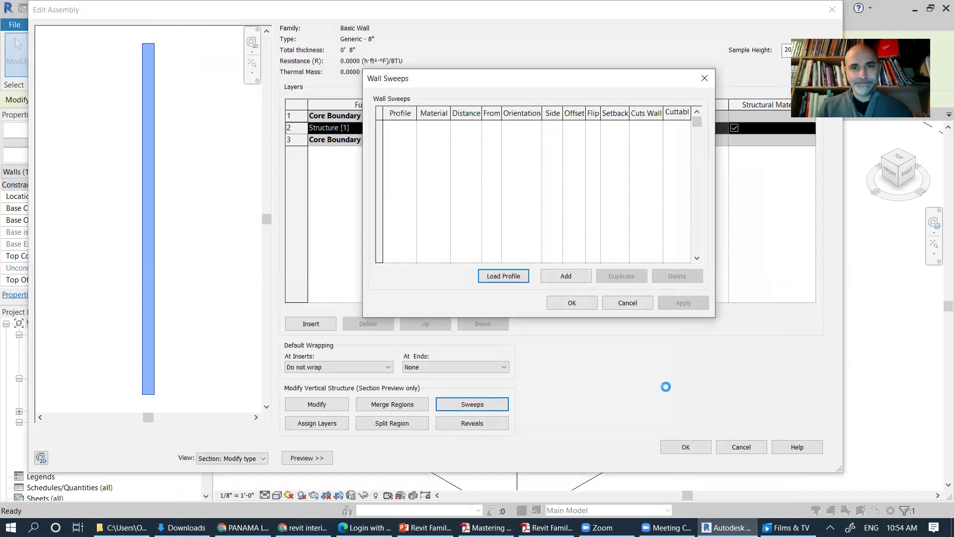
Step: Add a new sweep row to the wall type
{"action": "left_click", "coordinate": [426, 217]}
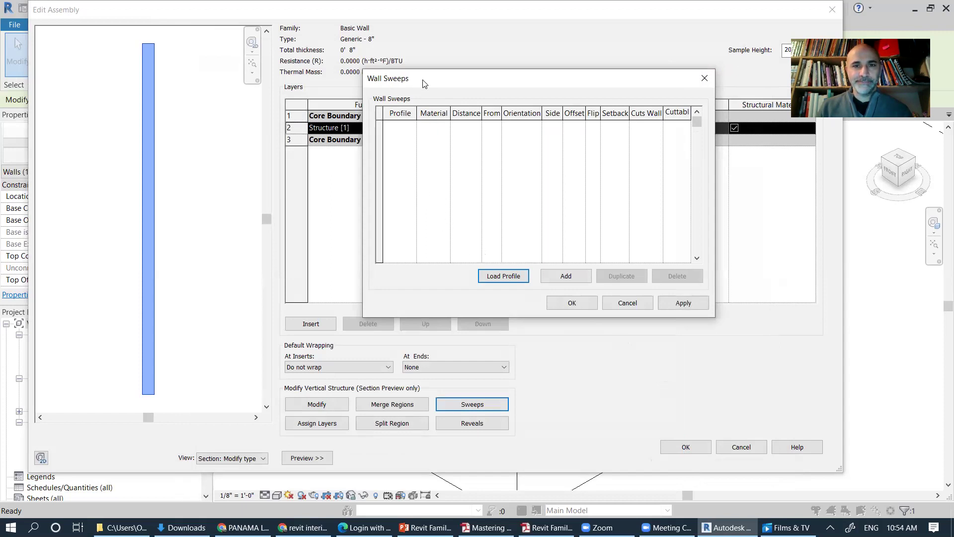
{"action": "left_click_drag", "start_coordinate": [414, 91], "coordinate": [405, 103]}
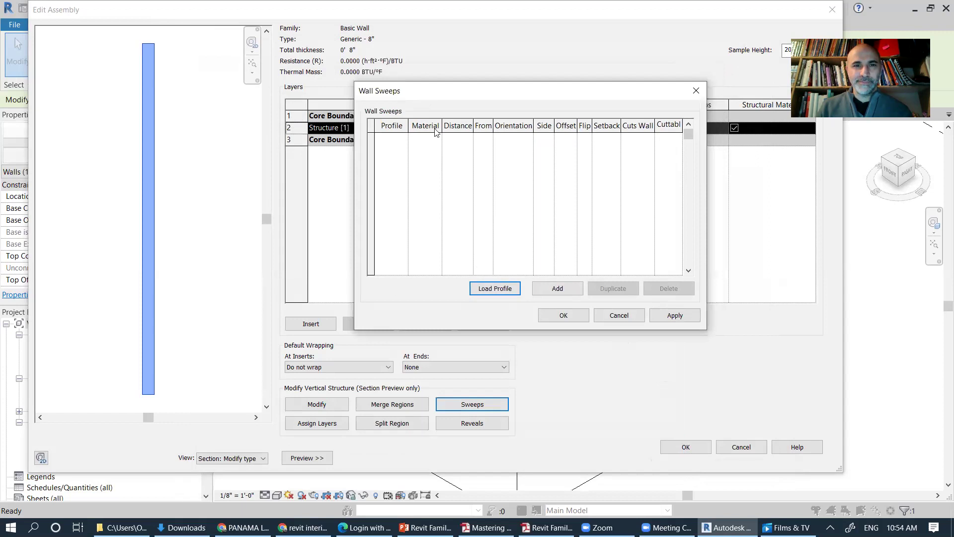
{"action": "left_click", "coordinate": [558, 289]}
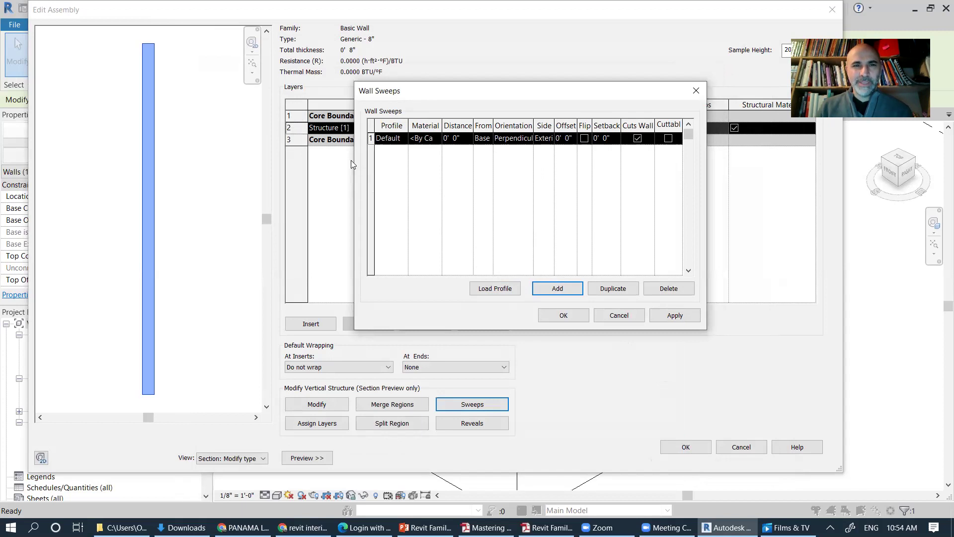
Step: Set the new sweep's profile to PR-H_Cimaise : 4"X1"
{"action": "left_click_drag", "start_coordinate": [396, 93], "coordinate": [331, 83]}
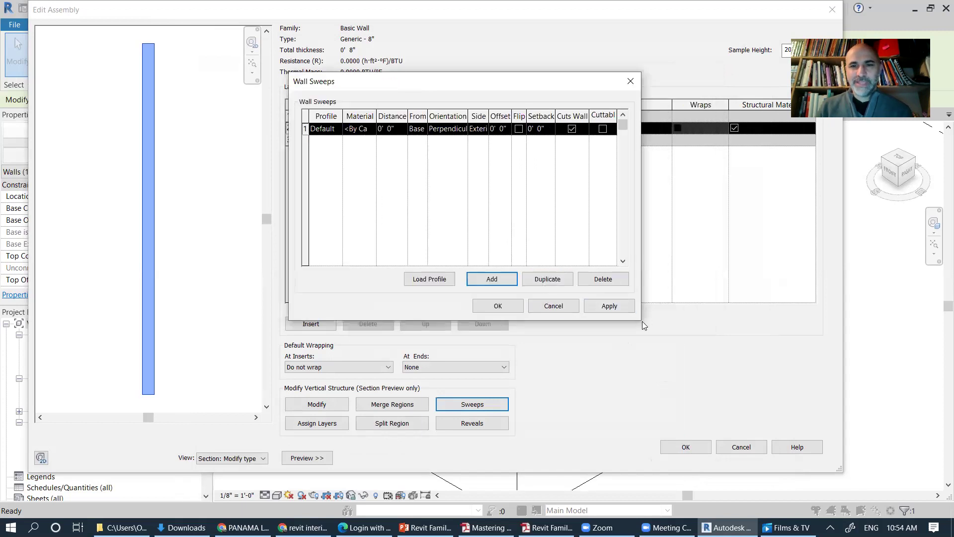
{"action": "left_click", "coordinate": [326, 128]}
{"action": "left_click", "coordinate": [337, 128]}
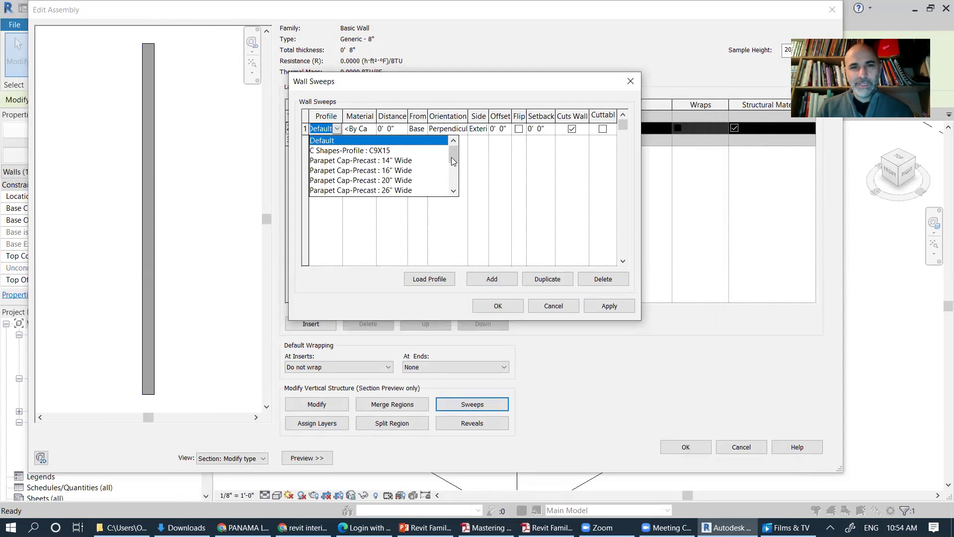
{"action": "left_click_drag", "start_coordinate": [453, 155], "coordinate": [454, 170]}
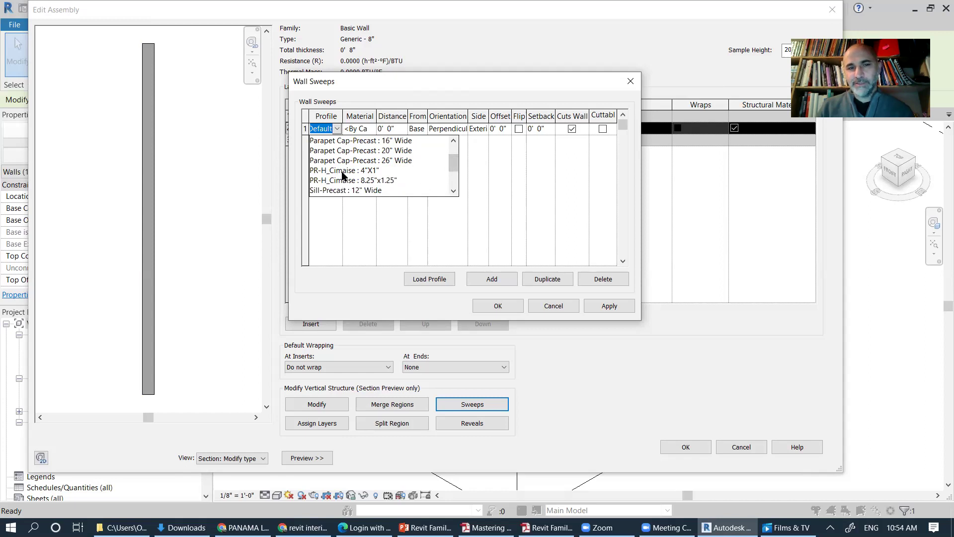
{"action": "left_click", "coordinate": [363, 171]}
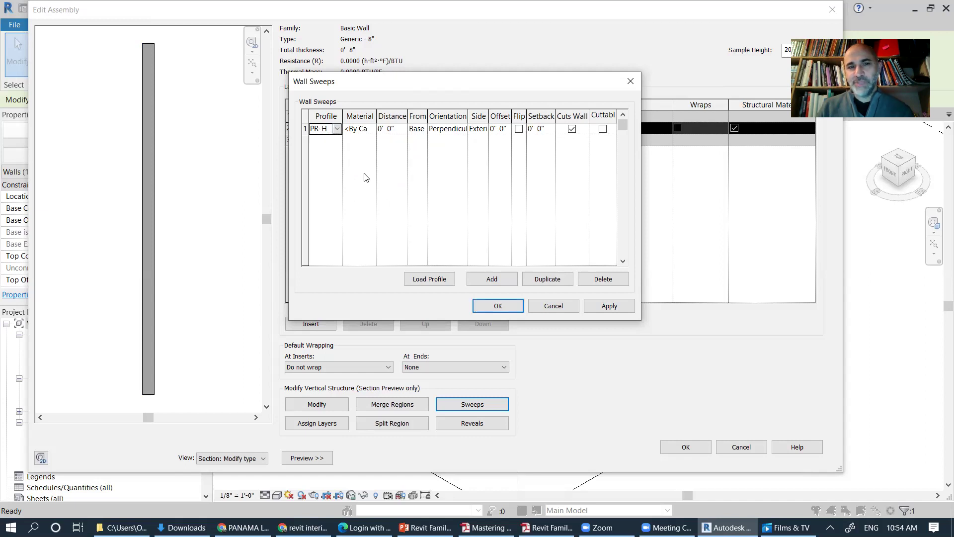
{"action": "key", "text": "alt+Down"}
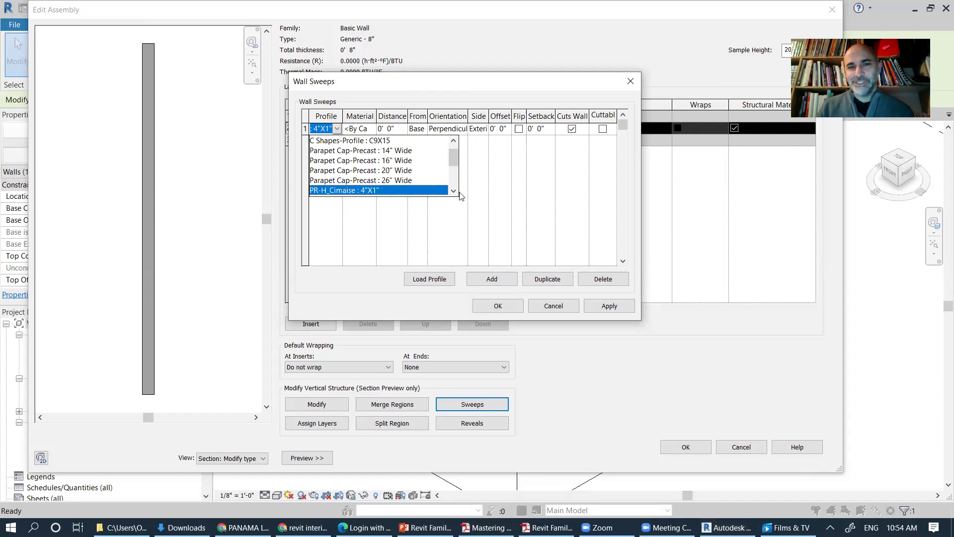
{"action": "scroll", "coordinate": [383, 174], "scroll_direction": "down", "scroll_amount": 1}
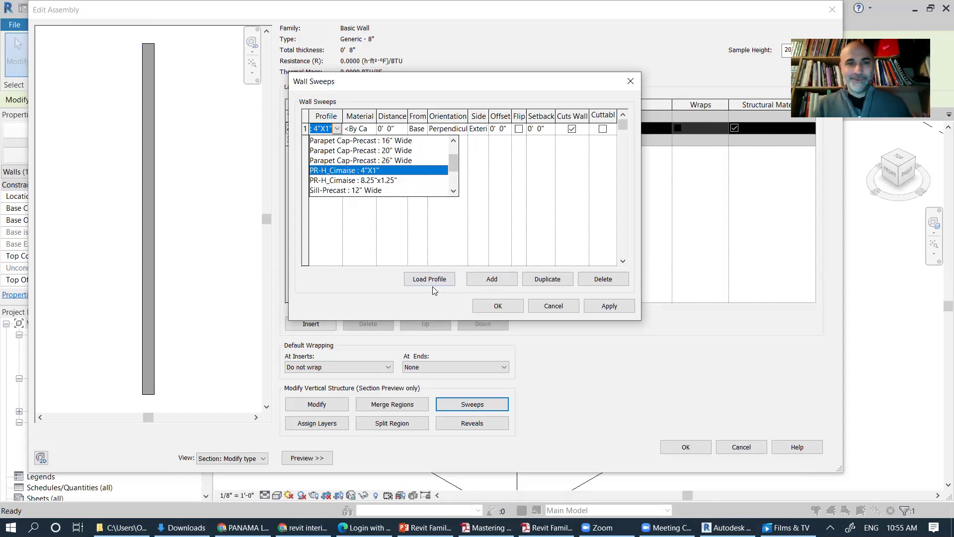
{"action": "left_click", "coordinate": [374, 171]}
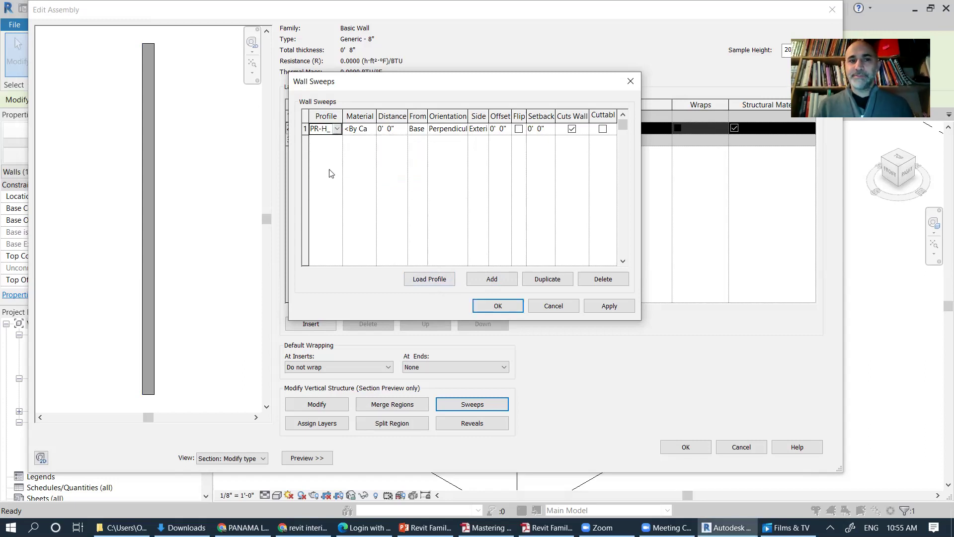
{"action": "left_click_drag", "start_coordinate": [344, 83], "coordinate": [321, 97]}
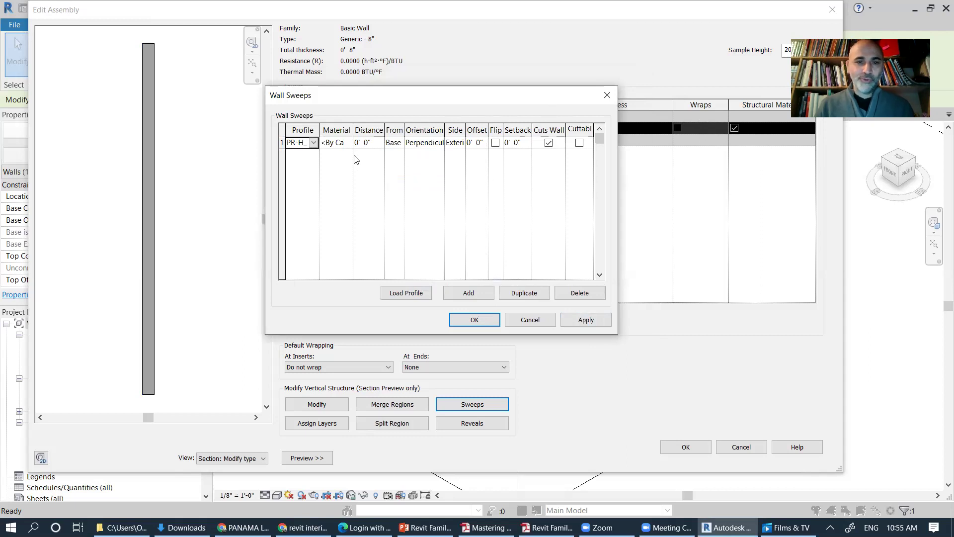
{"action": "left_click", "coordinate": [337, 142]}
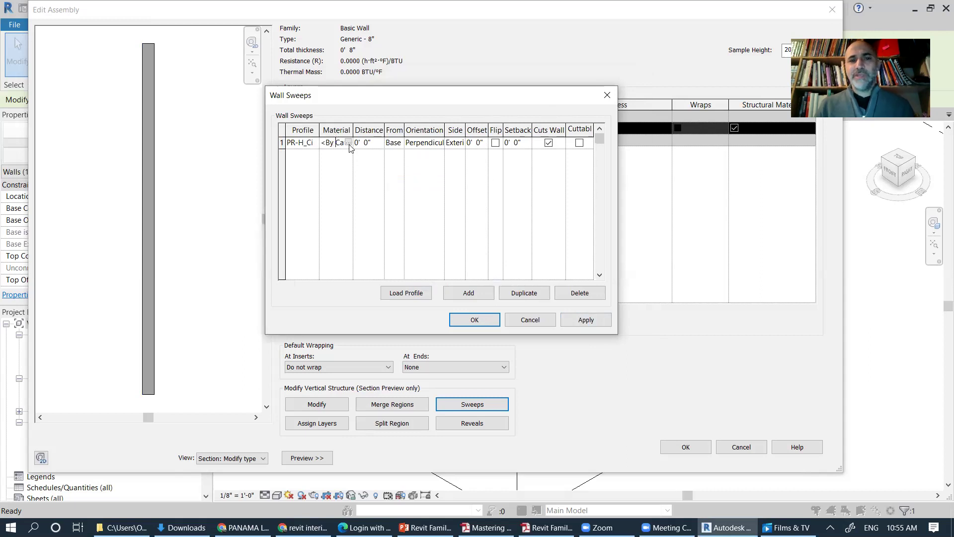
Step: Open the Material Browser for the sweep's material
{"action": "left_click", "coordinate": [348, 142]}
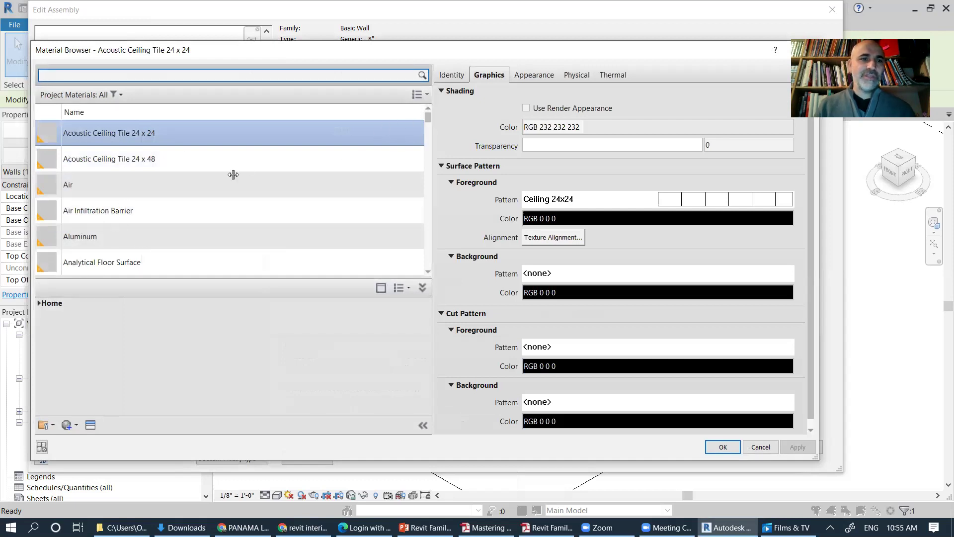
{"action": "left_click_drag", "start_coordinate": [429, 117], "coordinate": [431, 266]}
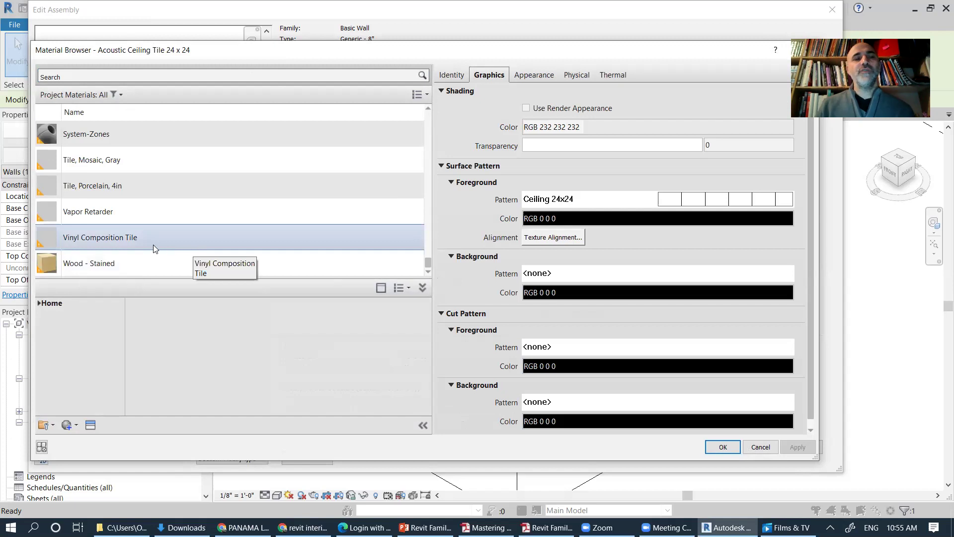
{"action": "scroll", "coordinate": [153, 245], "scroll_direction": "up", "scroll_amount": 1}
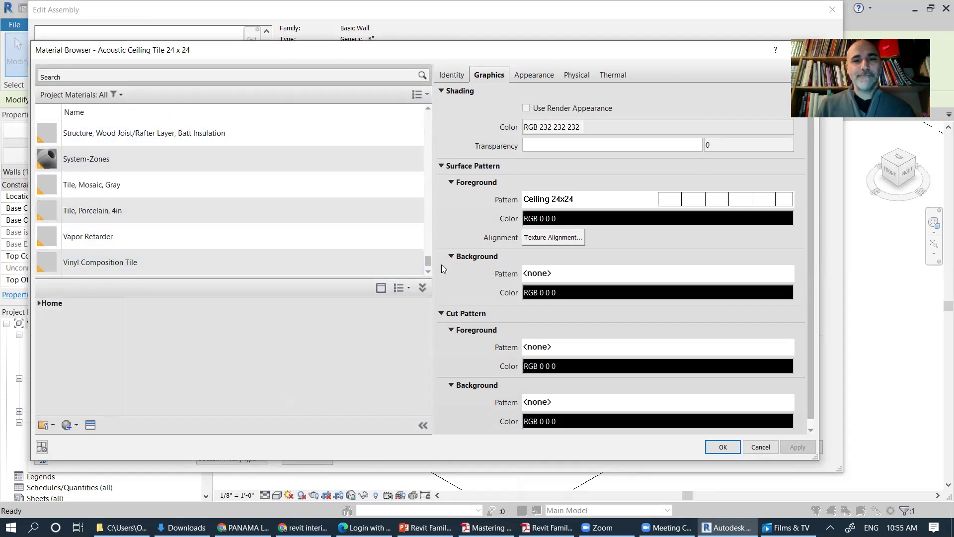
{"action": "scroll", "coordinate": [429, 271], "scroll_direction": "down", "scroll_amount": 1}
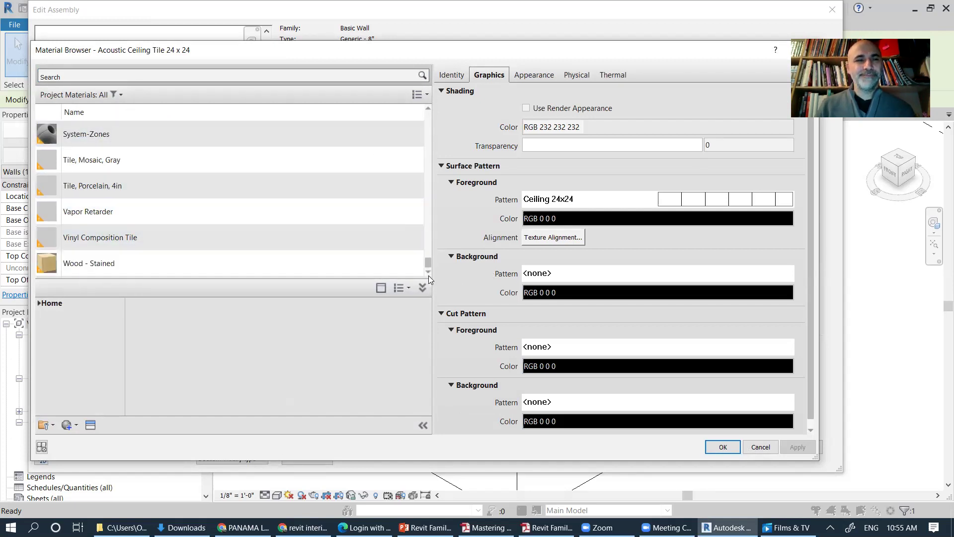
Step: Add Birch - Glossy from the AEC Materials library to the project
{"action": "left_click", "coordinate": [406, 288]}
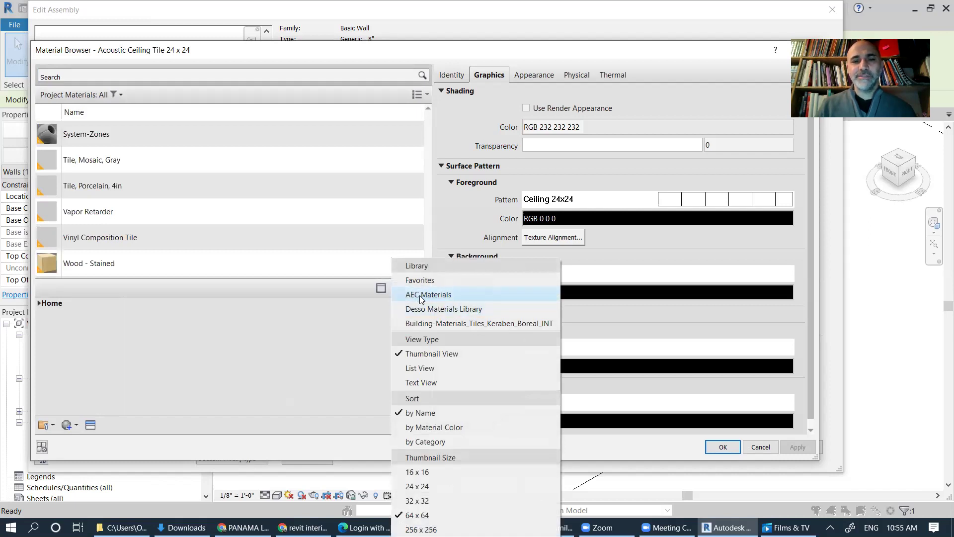
{"action": "left_click", "coordinate": [419, 295]}
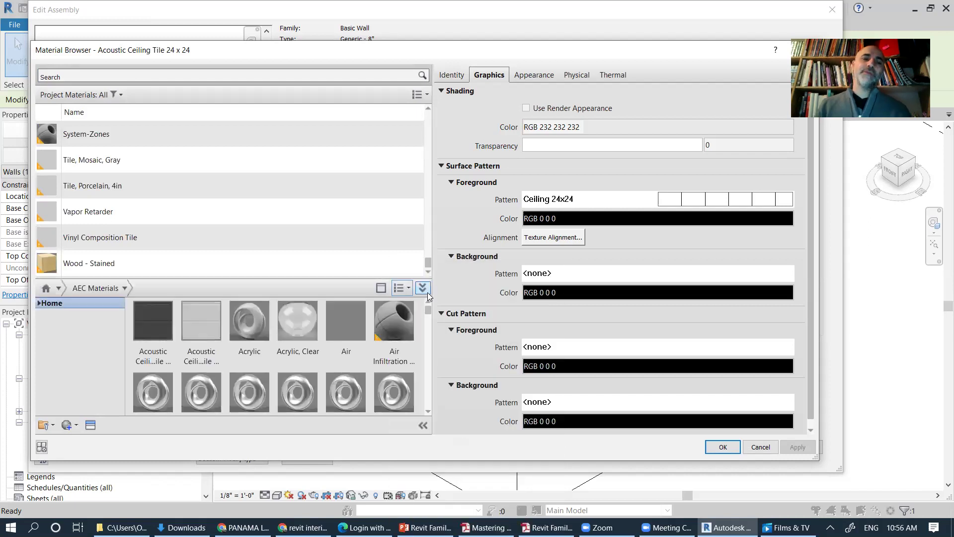
{"action": "left_click_drag", "start_coordinate": [426, 312], "coordinate": [426, 316]}
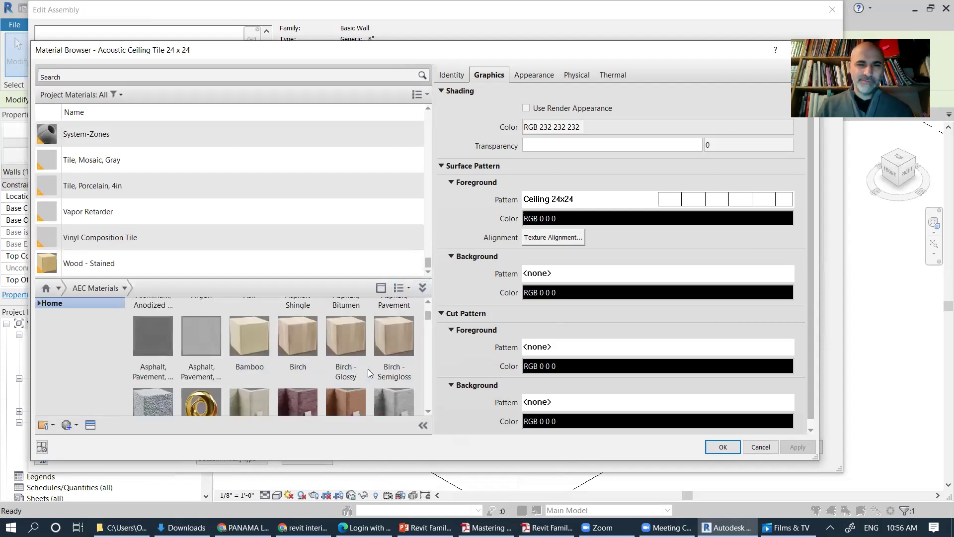
{"action": "scroll", "coordinate": [340, 410], "scroll_direction": "down", "scroll_amount": 1}
{"action": "scroll", "coordinate": [421, 321], "scroll_direction": "up", "scroll_amount": 1}
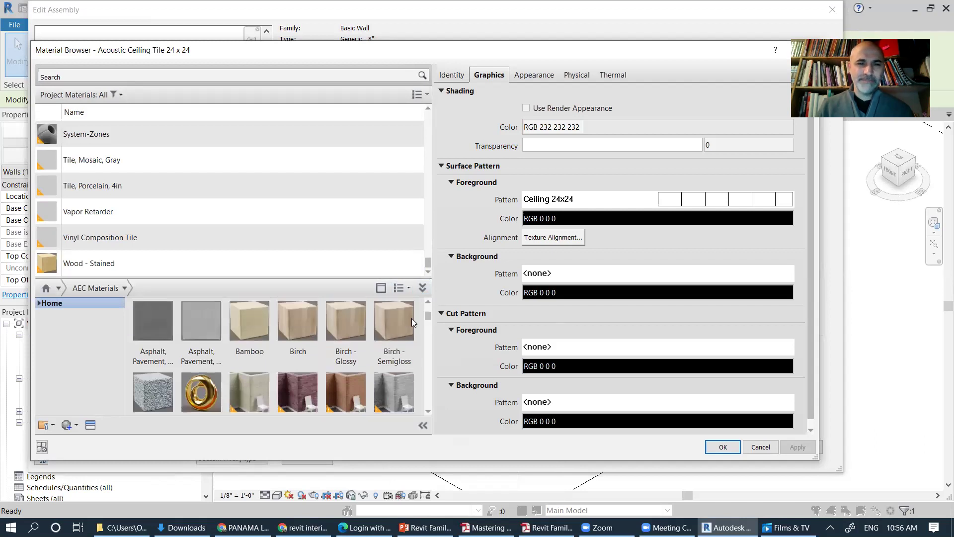
{"action": "left_click", "coordinate": [350, 322]}
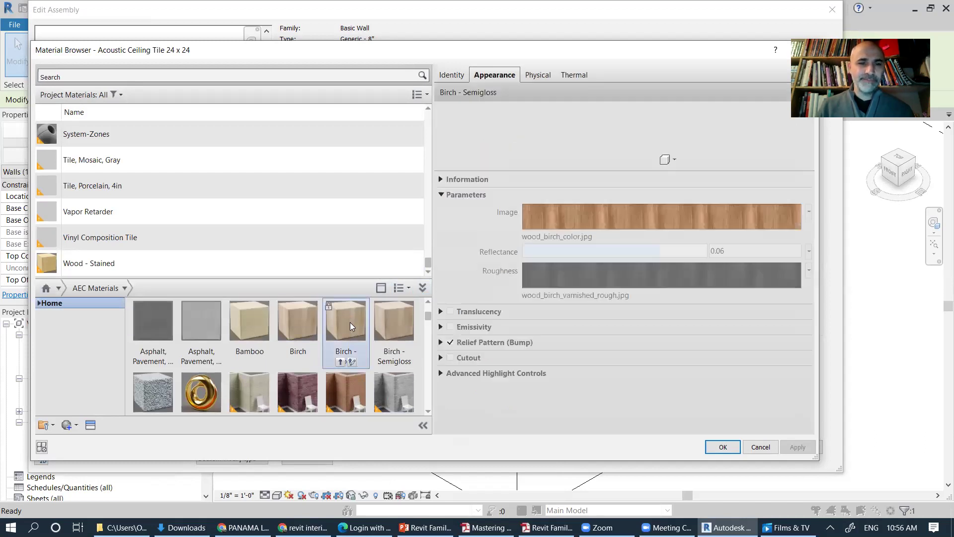
{"action": "left_click", "coordinate": [340, 360]}
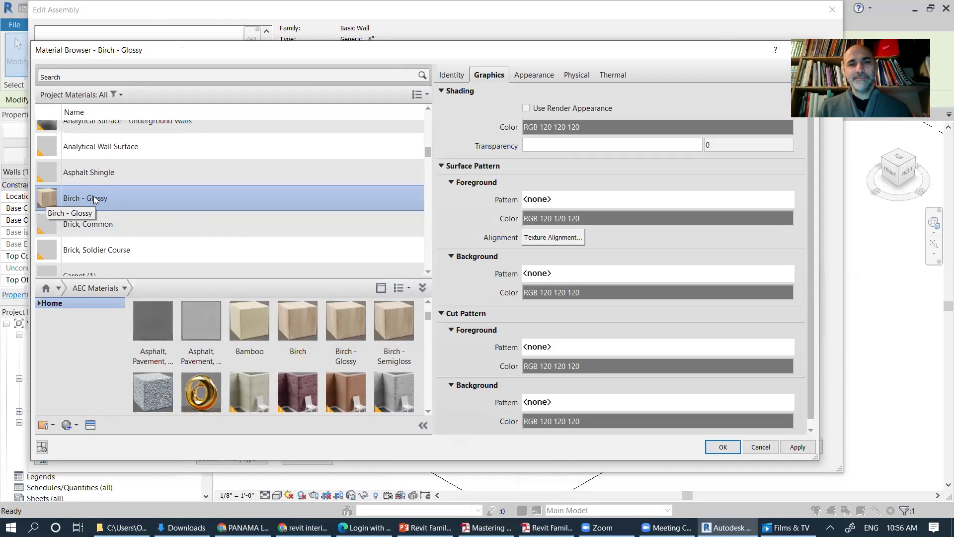
{"action": "scroll", "coordinate": [233, 213], "scroll_direction": "down", "scroll_amount": 1}
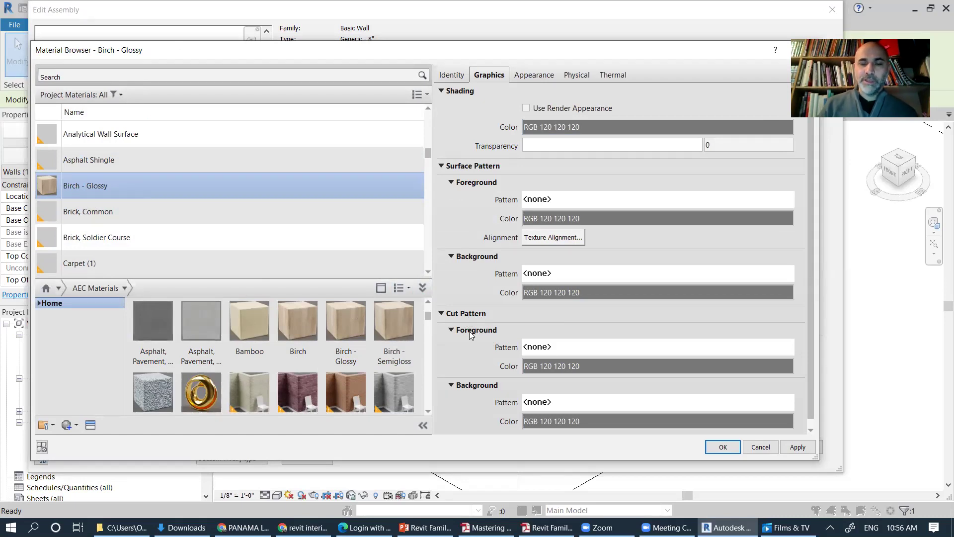
Step: Give Birch - Glossy a Wood 1 cut pattern and assign it to the sweep
{"action": "left_click", "coordinate": [579, 351]}
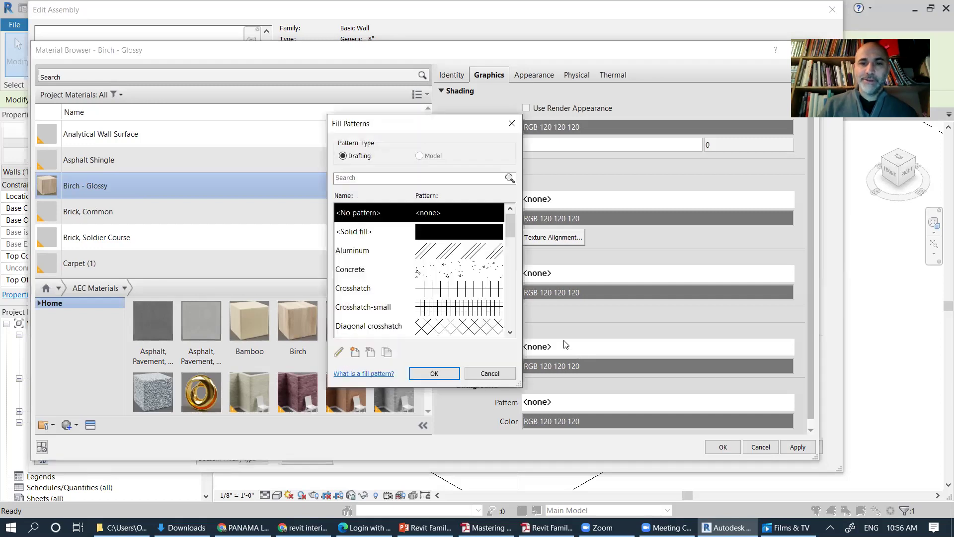
{"action": "scroll", "coordinate": [511, 285], "scroll_direction": "down", "scroll_amount": 3}
{"action": "scroll", "coordinate": [511, 286], "scroll_direction": "down", "scroll_amount": 10}
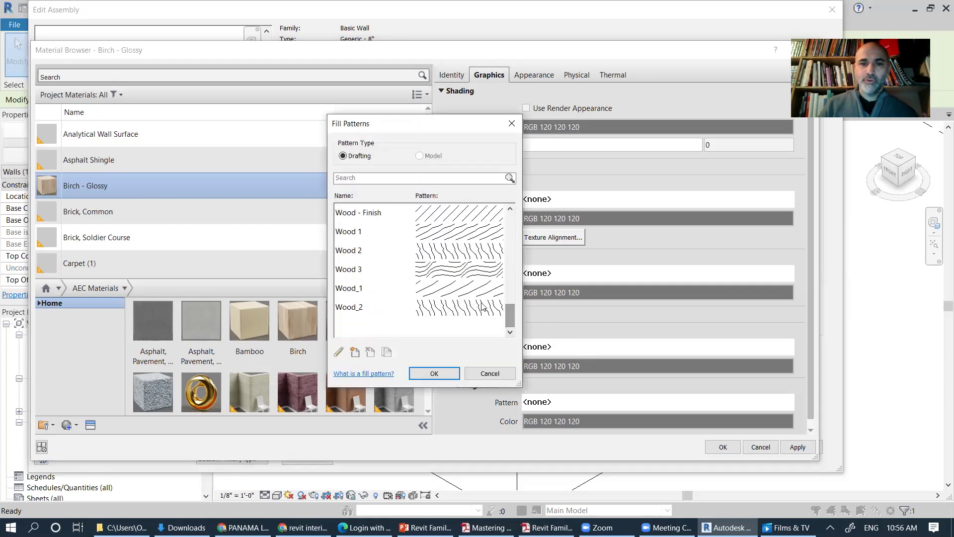
{"action": "left_click", "coordinate": [456, 232]}
{"action": "left_click", "coordinate": [434, 373]}
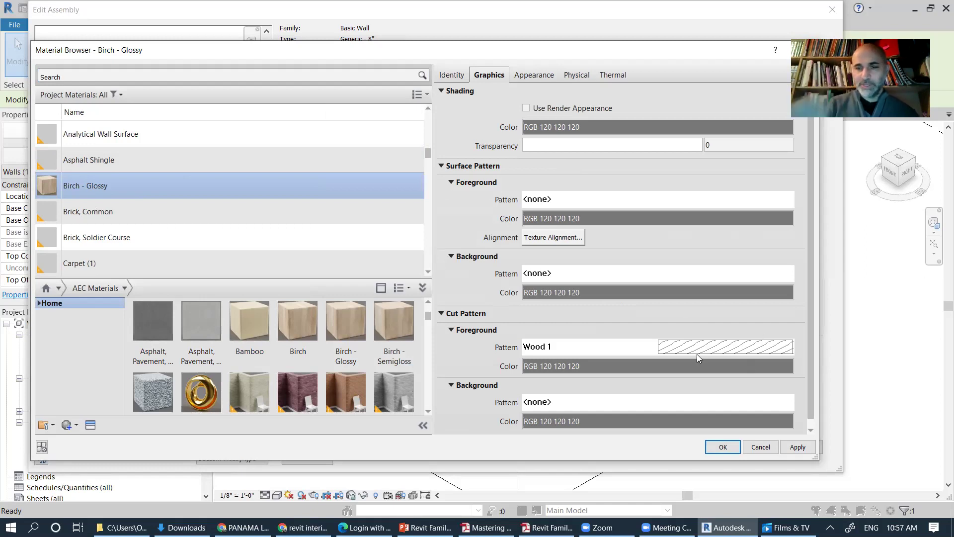
{"action": "left_click", "coordinate": [723, 447]}
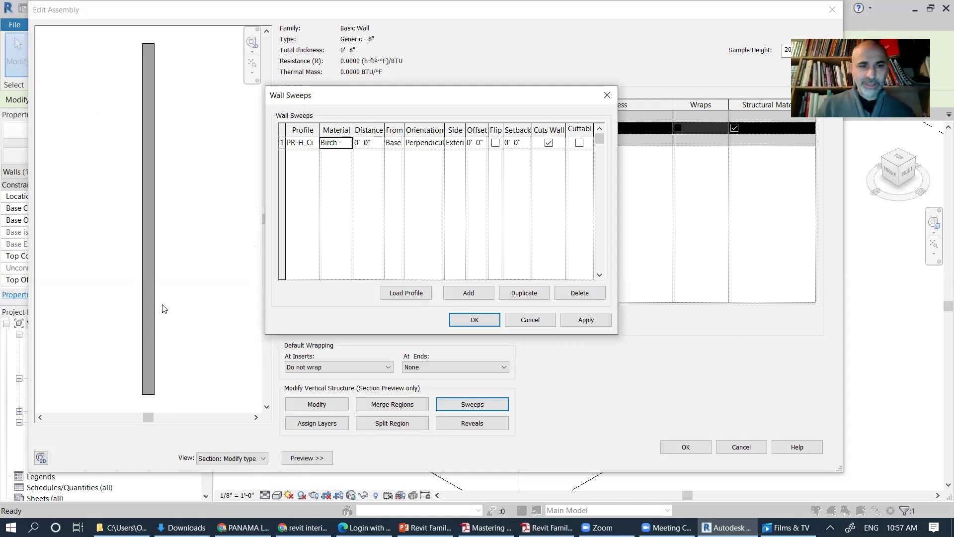
Step: Set the birch sweep to 3' 0" from Base, Perpendicular to Face, Interior side, and apply
{"action": "left_click", "coordinate": [362, 142]}
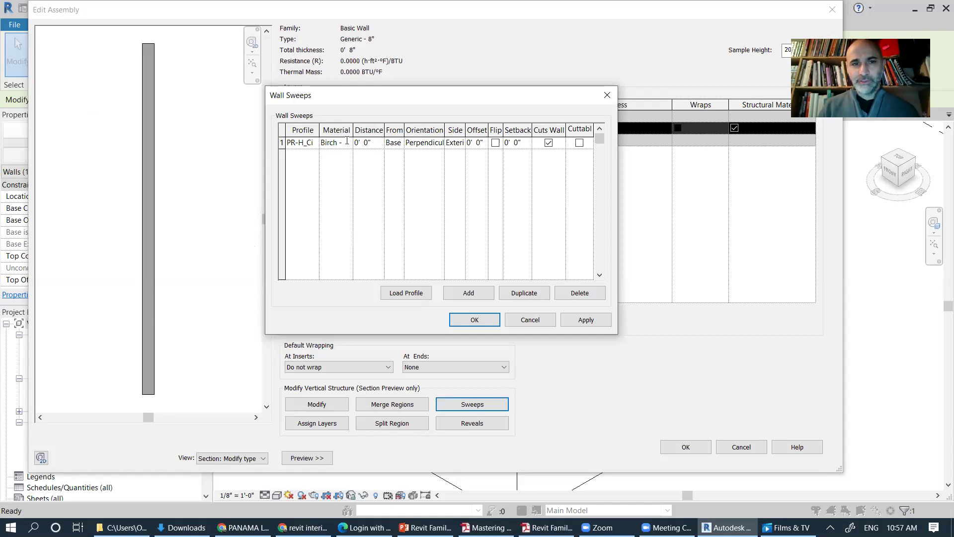
{"action": "type", "text": "3"}
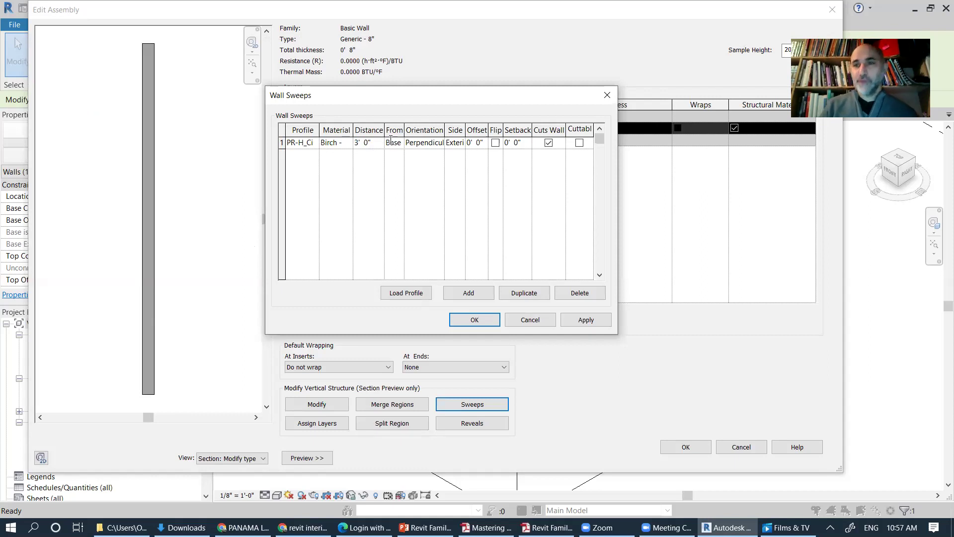
{"action": "left_click", "coordinate": [391, 142]}
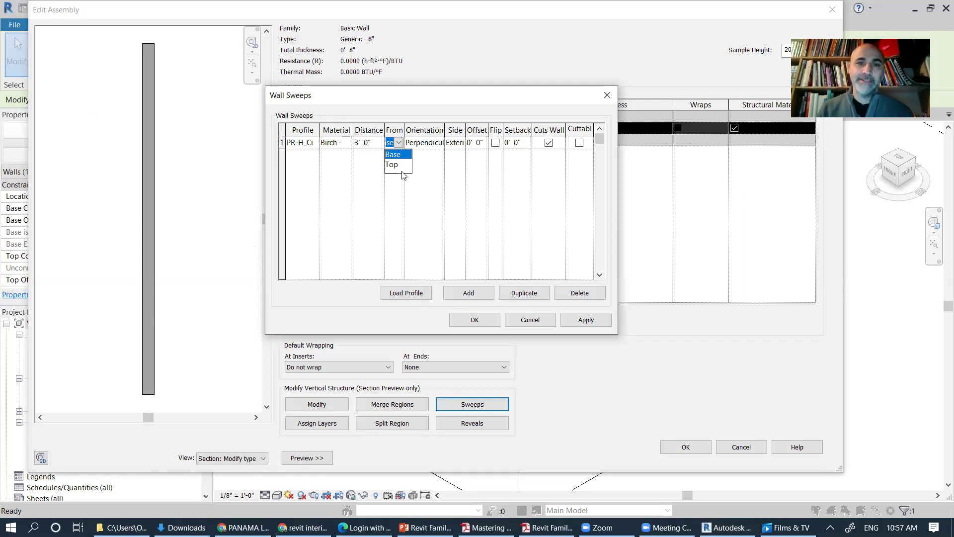
{"action": "left_click", "coordinate": [429, 147]}
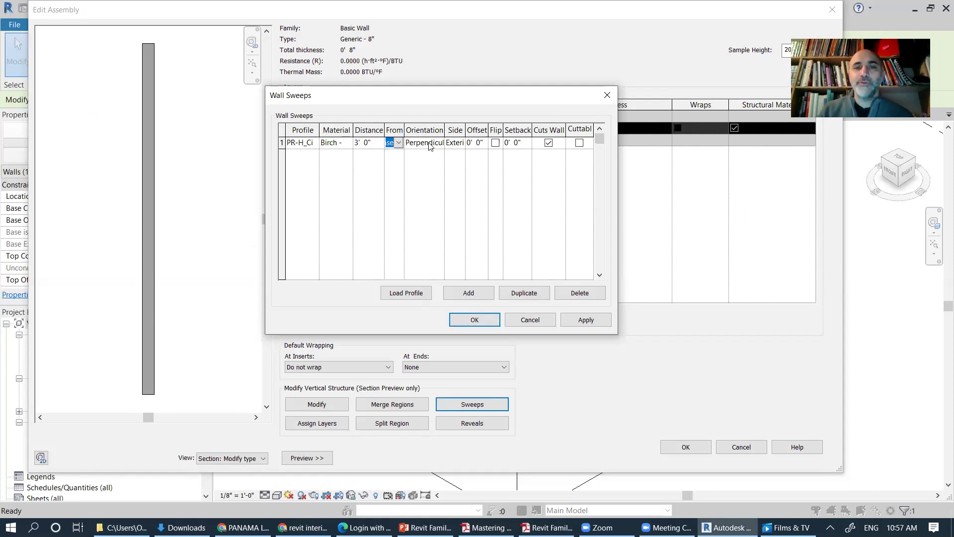
{"action": "left_click", "coordinate": [437, 145]}
{"action": "left_click", "coordinate": [438, 144]}
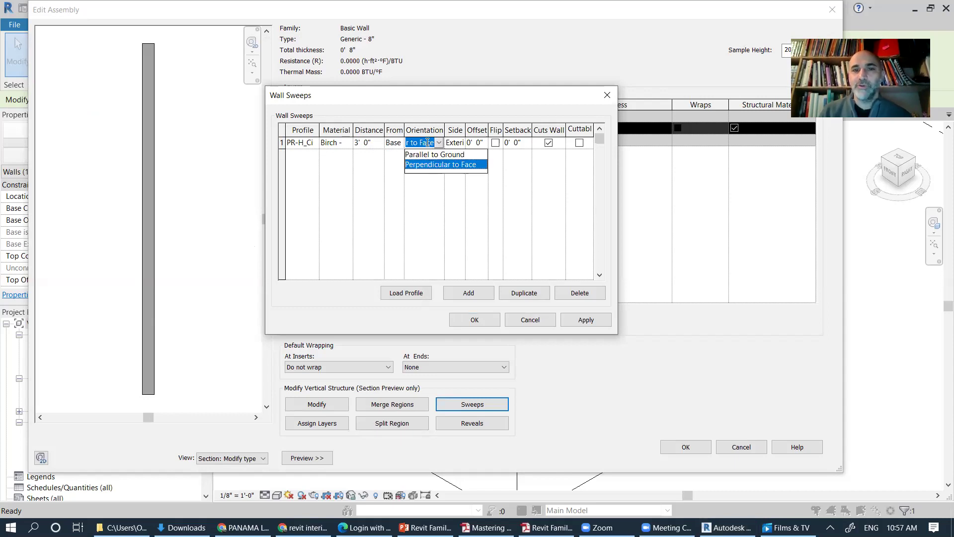
{"action": "left_click", "coordinate": [432, 166]}
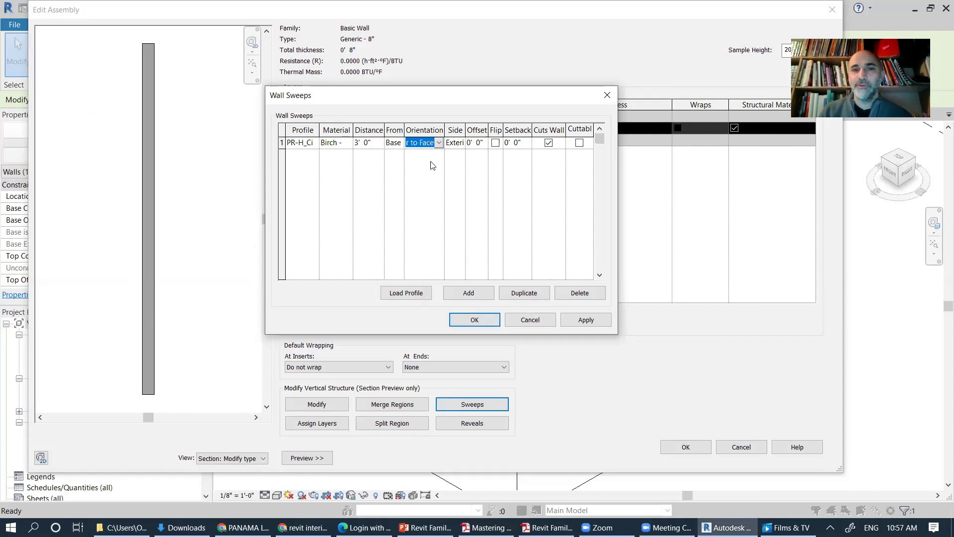
{"action": "left_click", "coordinate": [457, 143]}
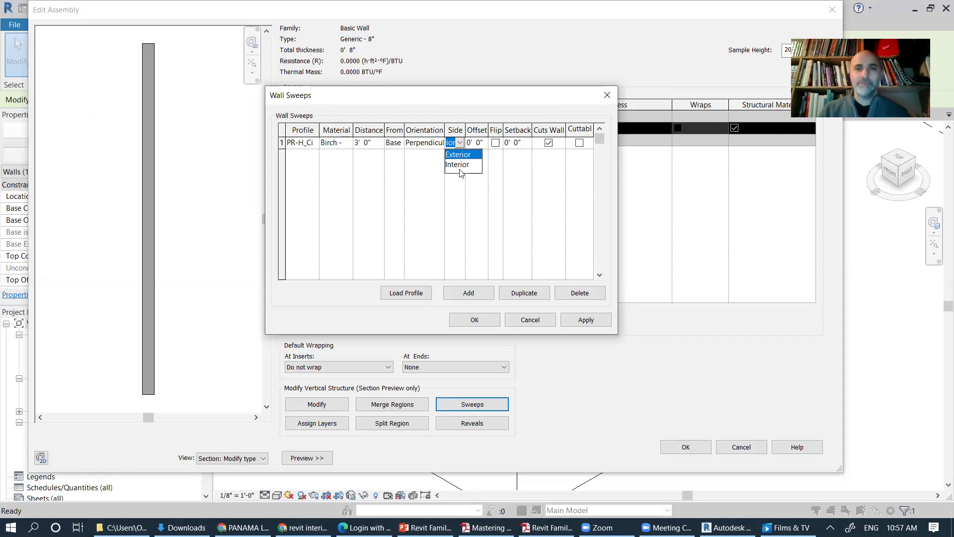
{"action": "left_click", "coordinate": [460, 169]}
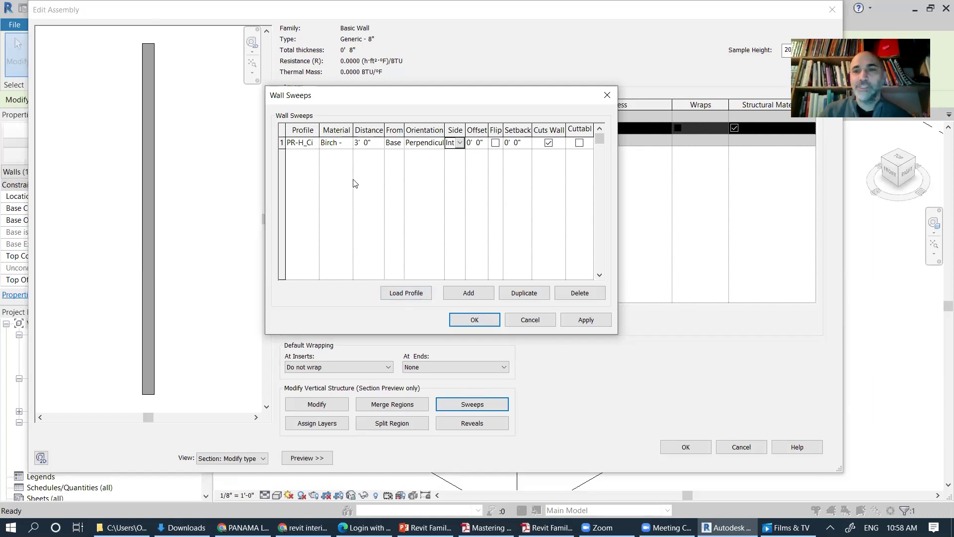
{"action": "left_click", "coordinate": [581, 322]}
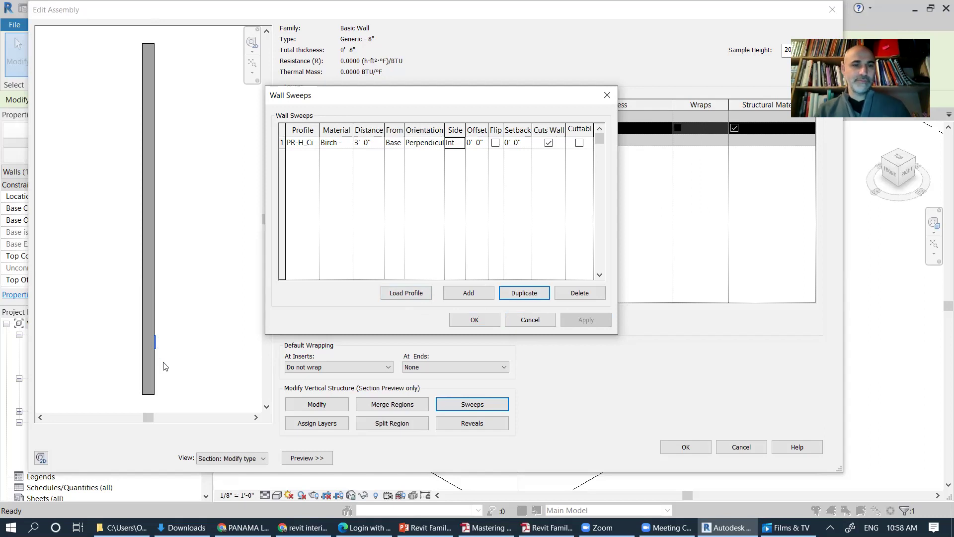
Step: Close Wall Sweeps and zoom the section preview in on the sweep notch
{"action": "left_click", "coordinate": [485, 323]}
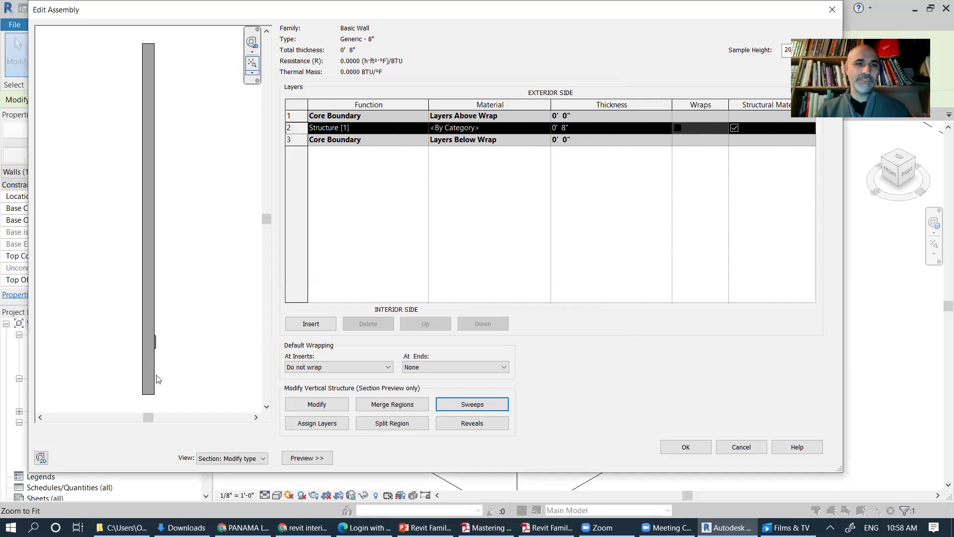
{"action": "key", "text": "shift+w"}
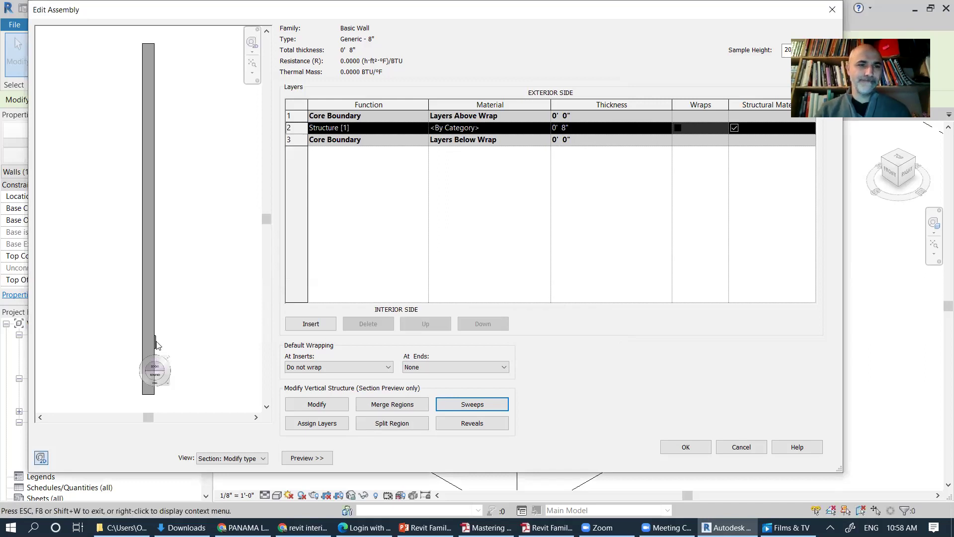
{"action": "left_click", "coordinate": [157, 355]}
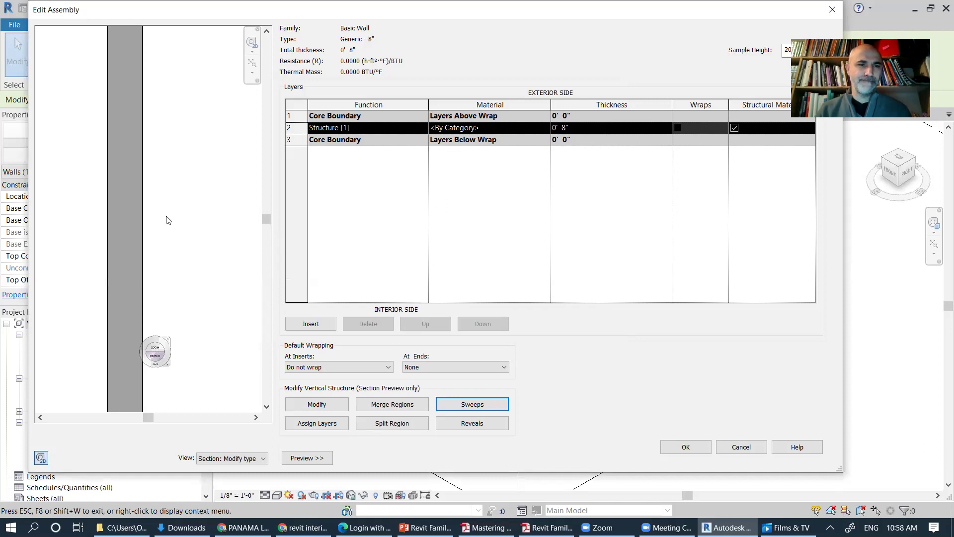
{"action": "left_click_drag", "start_coordinate": [154, 355], "coordinate": [142, 424]}
{"action": "left_click_drag", "start_coordinate": [140, 372], "coordinate": [145, 363]}
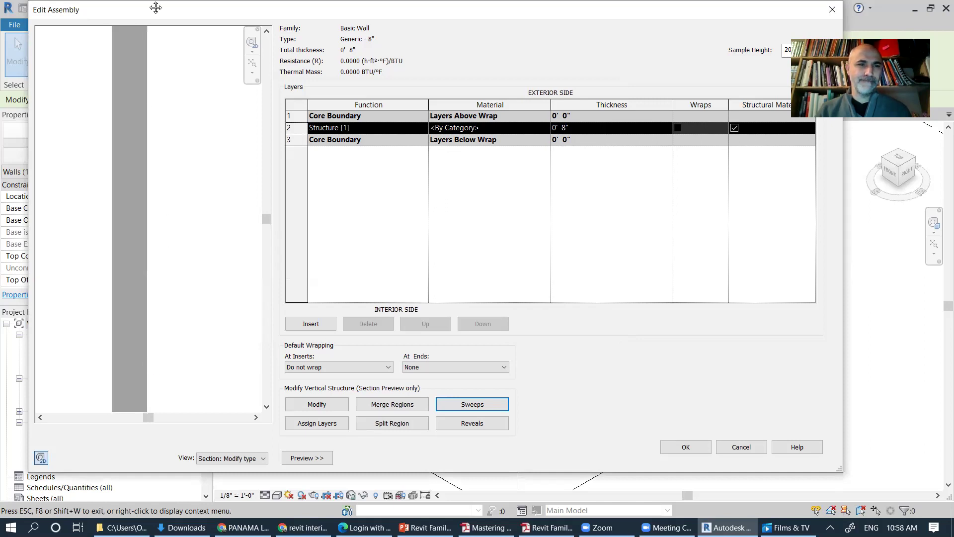
{"action": "left_click_drag", "start_coordinate": [163, 323], "coordinate": [161, 244]}
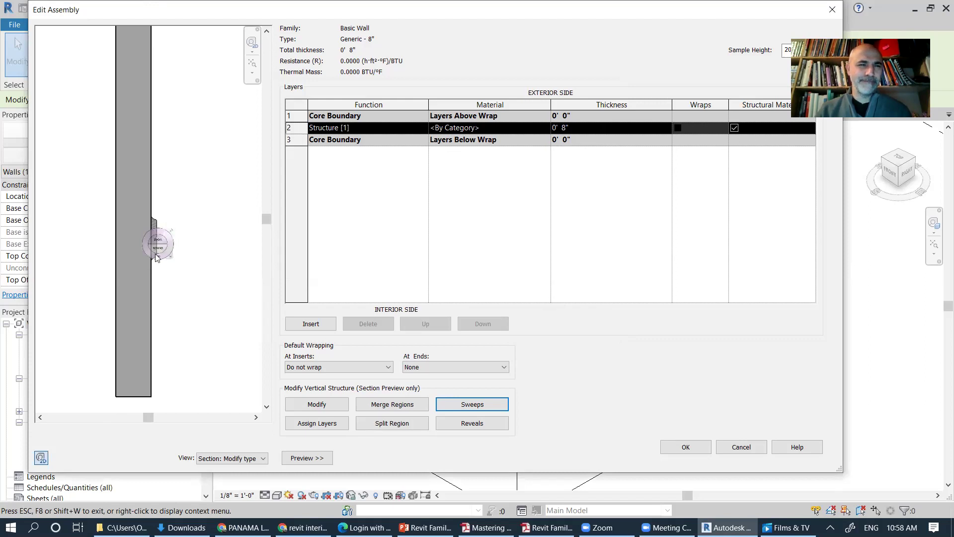
Step: Return the preview to an earlier view and reopen the Wall Sweeps list
{"action": "left_click", "coordinate": [158, 257]}
{"action": "left_click", "coordinate": [162, 242]}
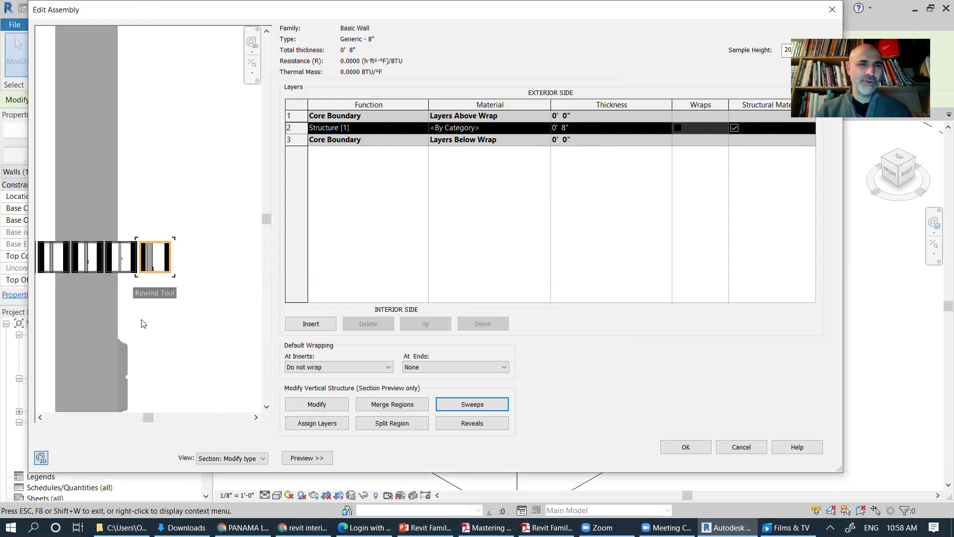
{"action": "left_click", "coordinate": [214, 220]}
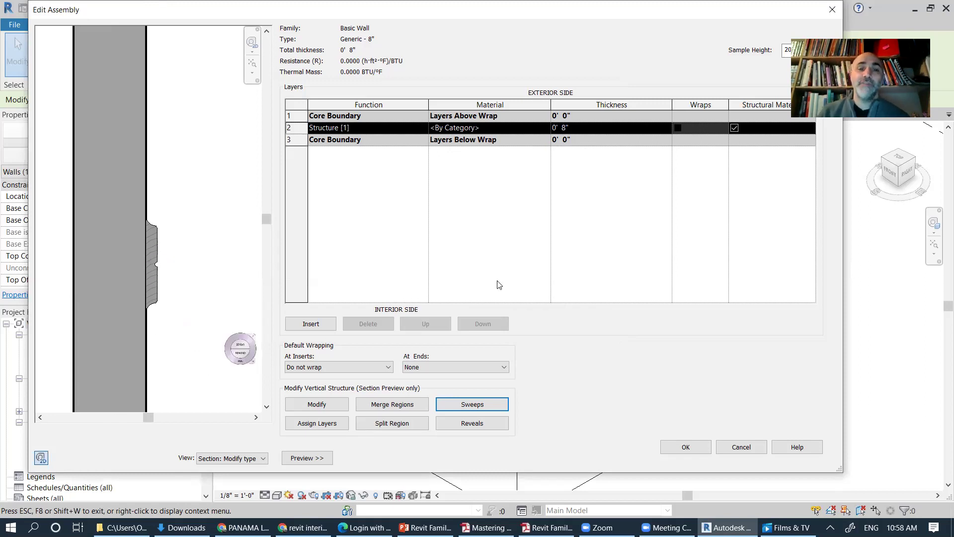
{"action": "left_click", "coordinate": [483, 408]}
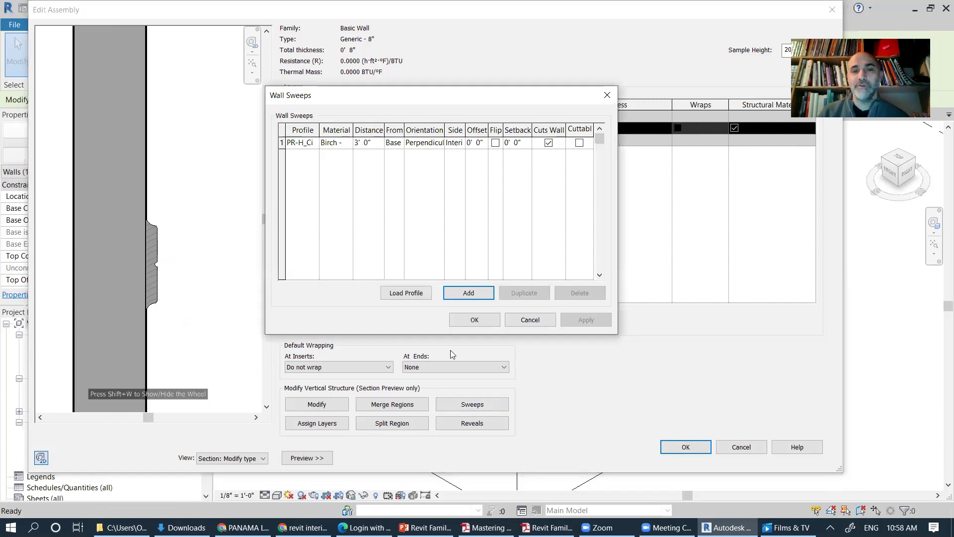
Step: Add a second sweep using the PR-H_Cimaise : 4"X1" profile
{"action": "left_click", "coordinate": [474, 296]}
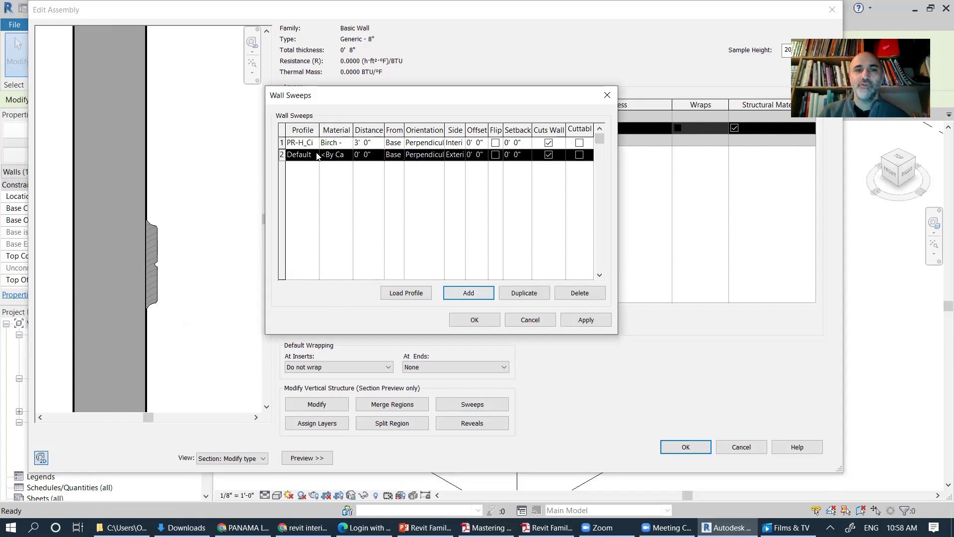
{"action": "left_click", "coordinate": [317, 156]}
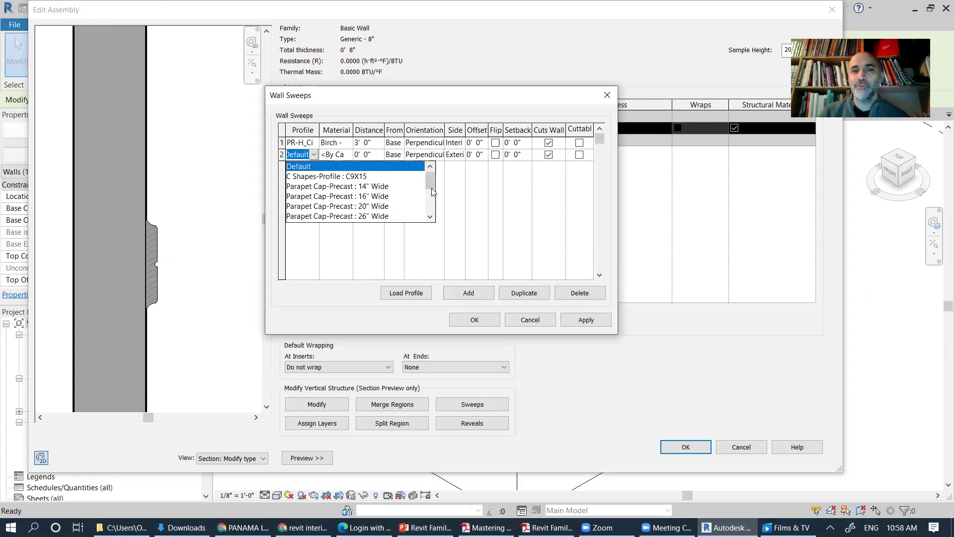
{"action": "scroll", "coordinate": [432, 193], "scroll_direction": "down", "scroll_amount": 1}
{"action": "scroll", "coordinate": [432, 195], "scroll_direction": "down", "scroll_amount": 1}
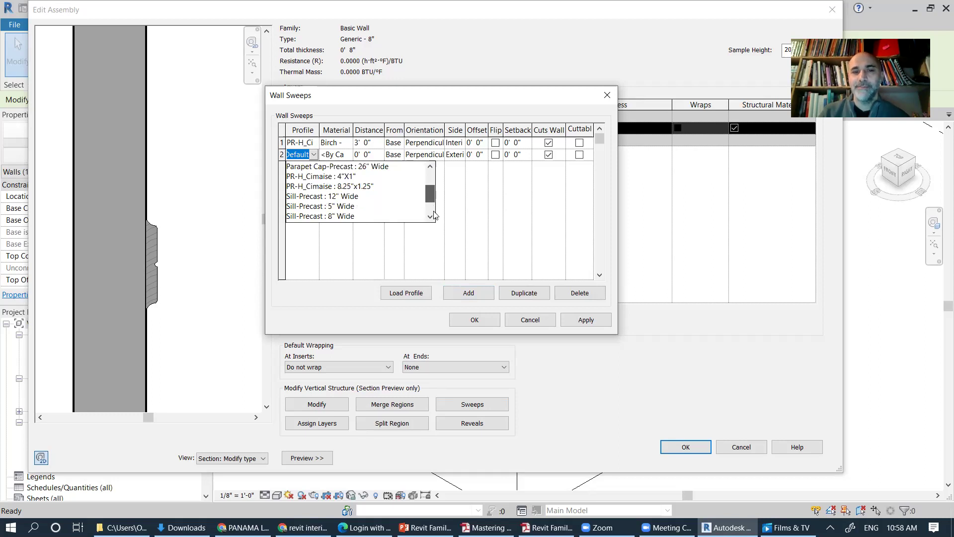
{"action": "scroll", "coordinate": [433, 208], "scroll_direction": "down", "scroll_amount": 1}
{"action": "left_click_drag", "start_coordinate": [433, 201], "coordinate": [433, 197]}
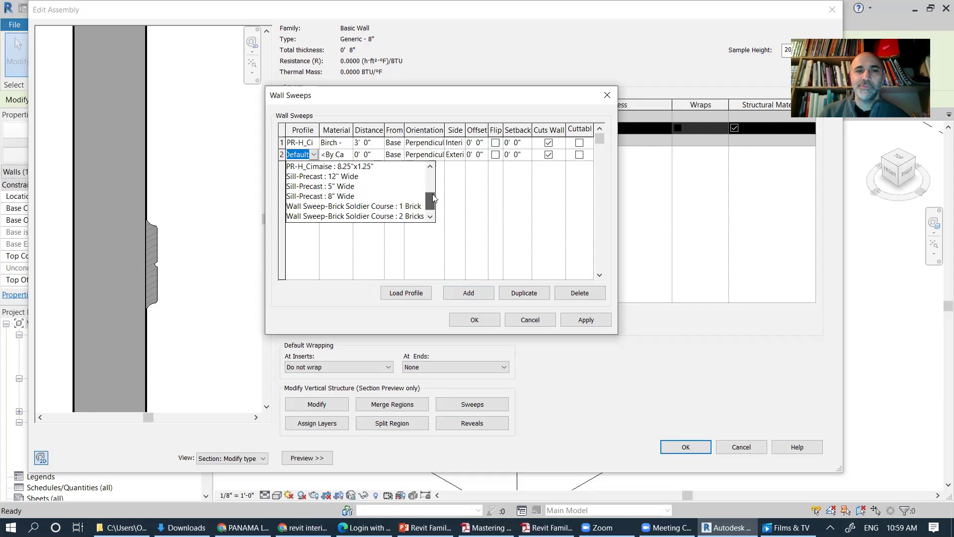
{"action": "scroll", "coordinate": [433, 197], "scroll_direction": "up", "scroll_amount": 1}
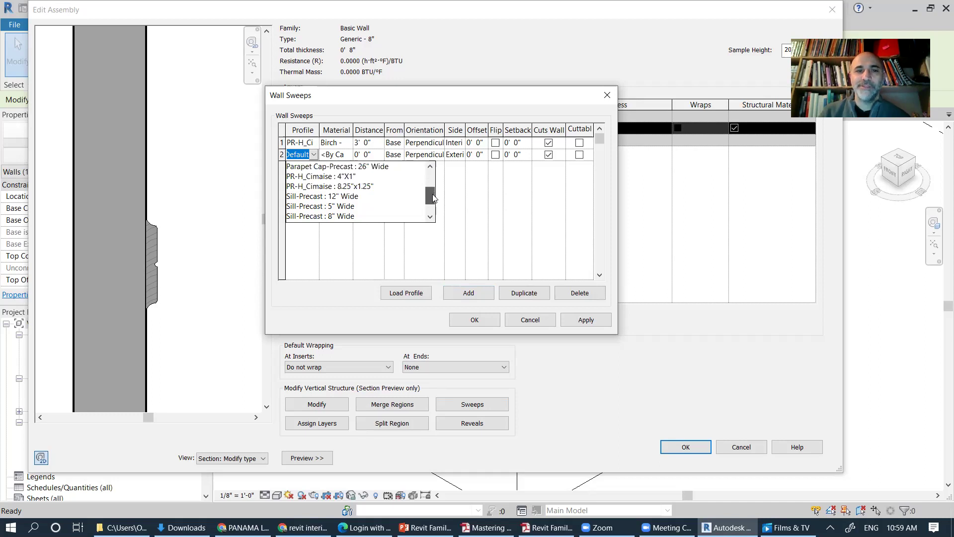
{"action": "left_click", "coordinate": [353, 182]}
{"action": "left_click", "coordinate": [334, 156]}
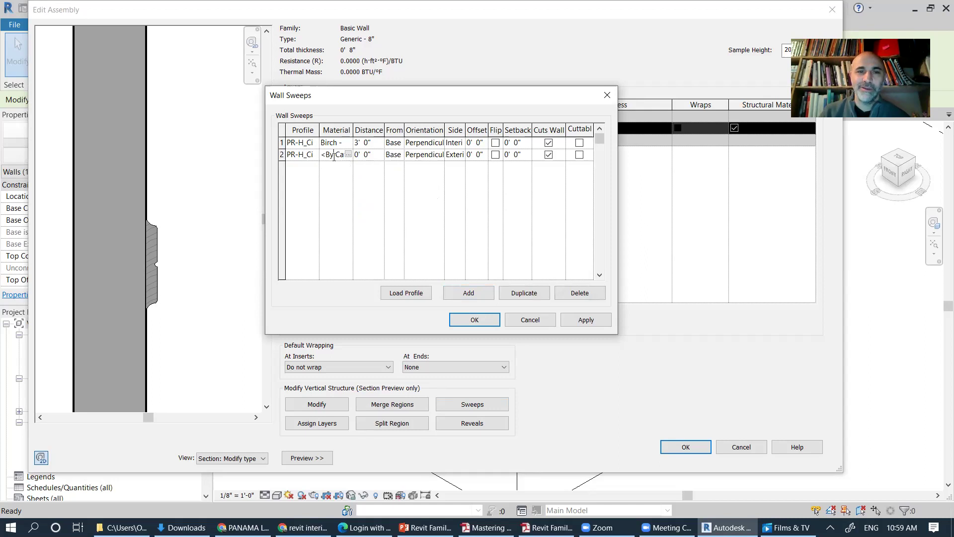
Step: Set the new sweep's distance to 0' 2" on the Interior side and confirm
{"action": "left_click", "coordinate": [363, 155]}
{"action": "double_click", "coordinate": [352, 155]}
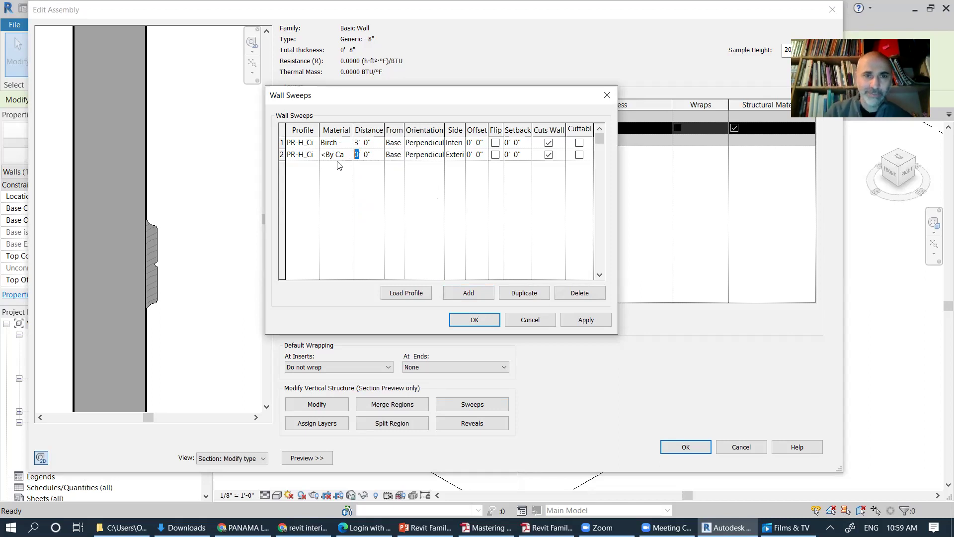
{"action": "left_click", "coordinate": [314, 158]}
{"action": "left_click", "coordinate": [314, 155]}
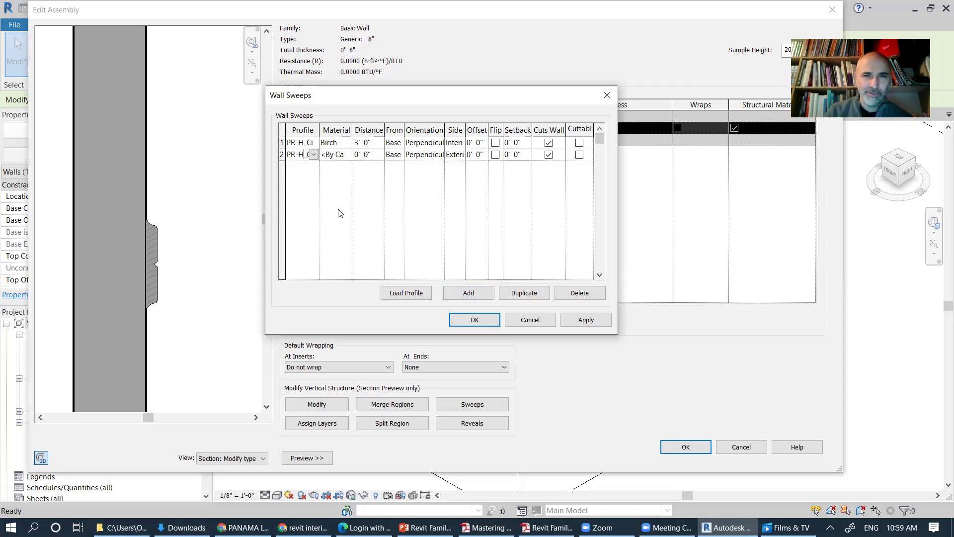
{"action": "left_click", "coordinate": [368, 155]}
{"action": "double_click", "coordinate": [366, 154]}
{"action": "type", "text": "2"}
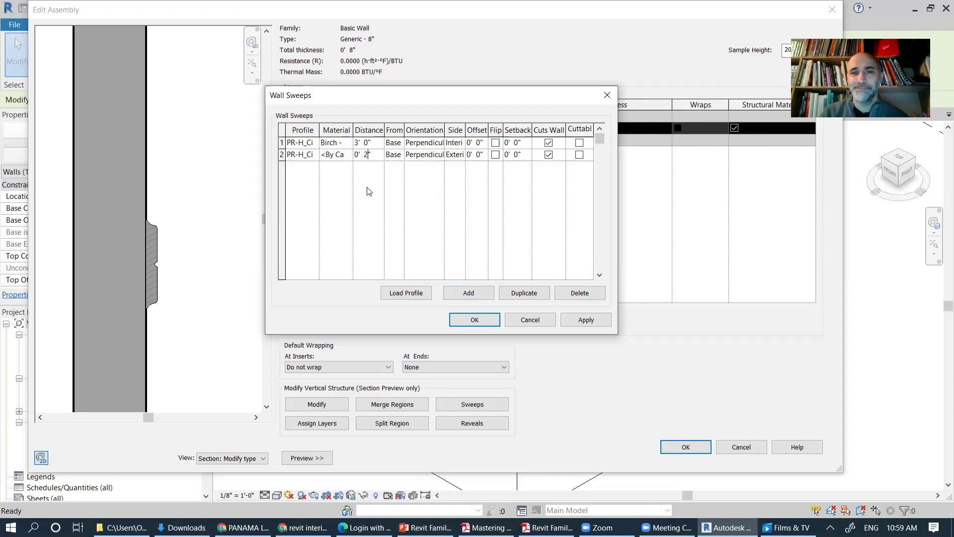
{"action": "left_click", "coordinate": [462, 155]}
{"action": "left_click", "coordinate": [461, 154]}
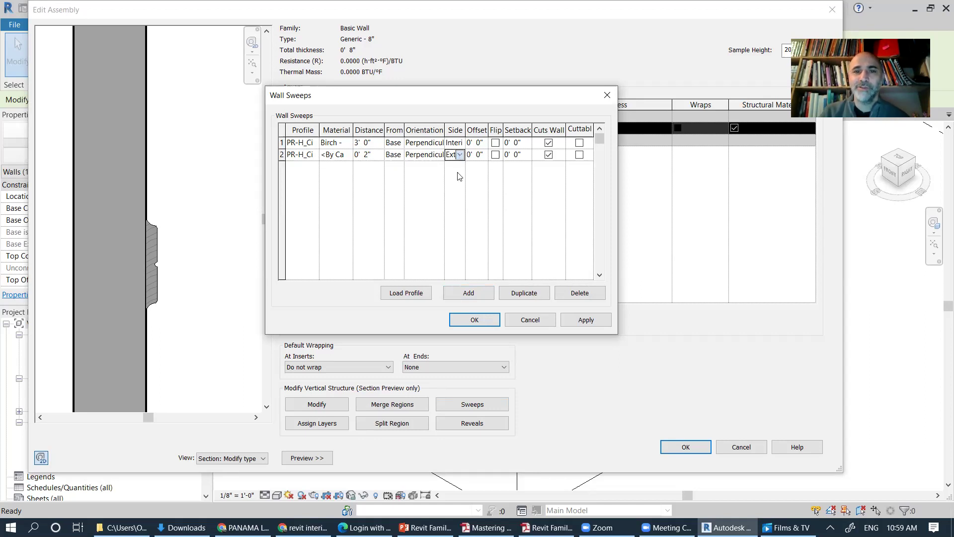
{"action": "left_click", "coordinate": [457, 177]}
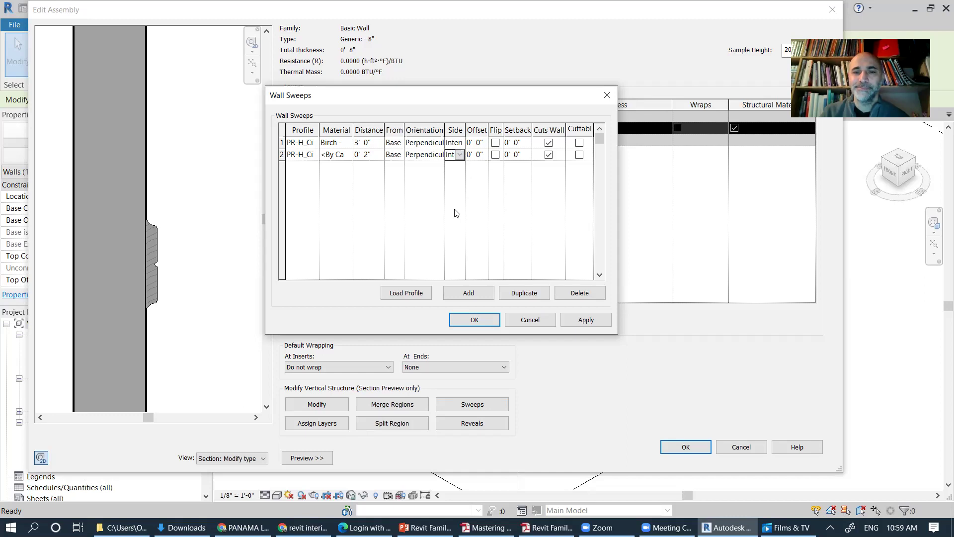
{"action": "left_click", "coordinate": [474, 320]}
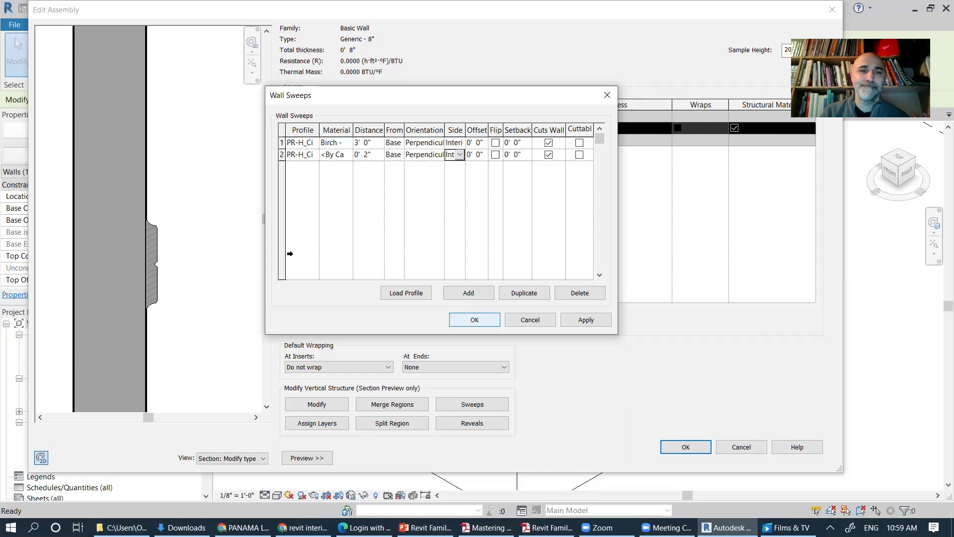
Step: Zoom the section preview out to show the whole wall height
{"action": "left_click", "coordinate": [252, 45]}
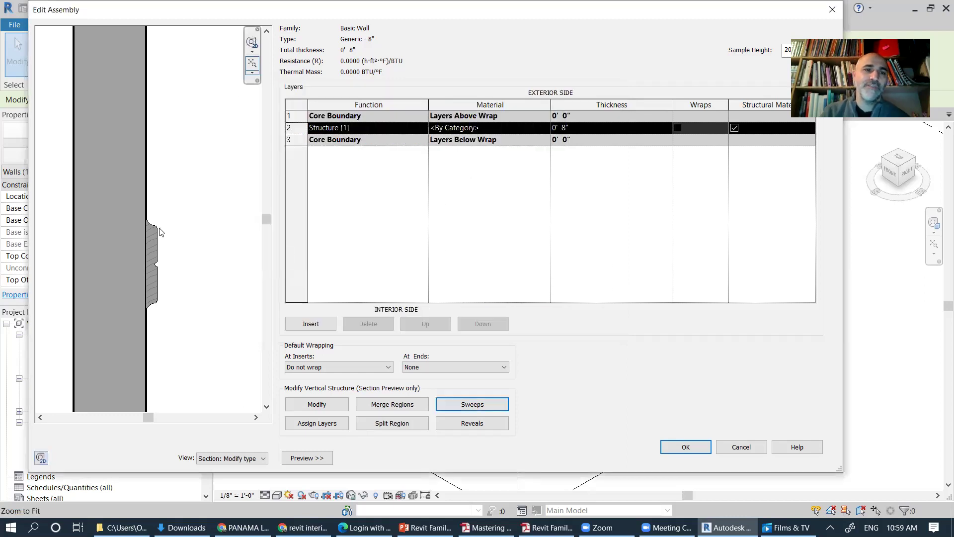
{"action": "left_click_drag", "start_coordinate": [165, 222], "coordinate": [200, 364]}
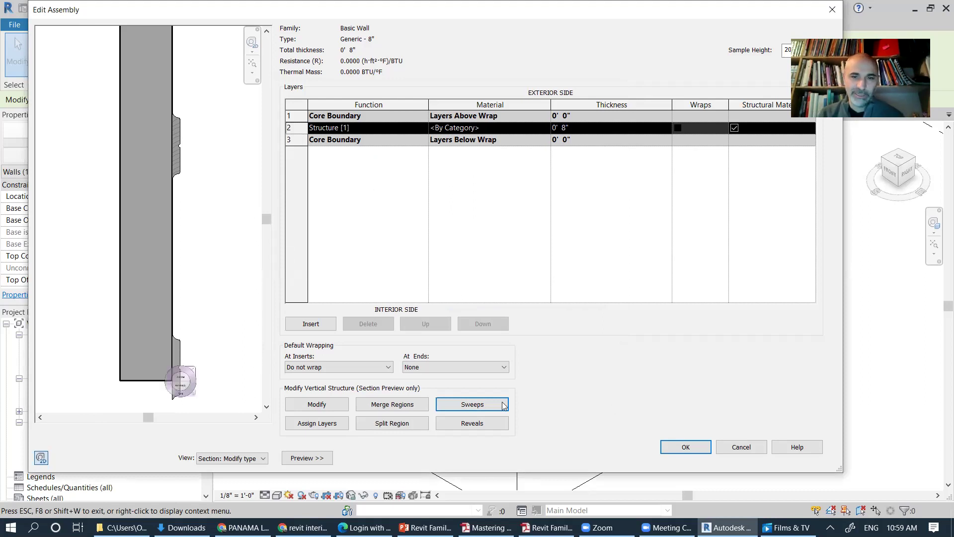
Step: Preview the second sweep with PR-H_Cimaise : 8.25"x1.25", then revert it to 4"X1"
{"action": "left_click", "coordinate": [476, 402]}
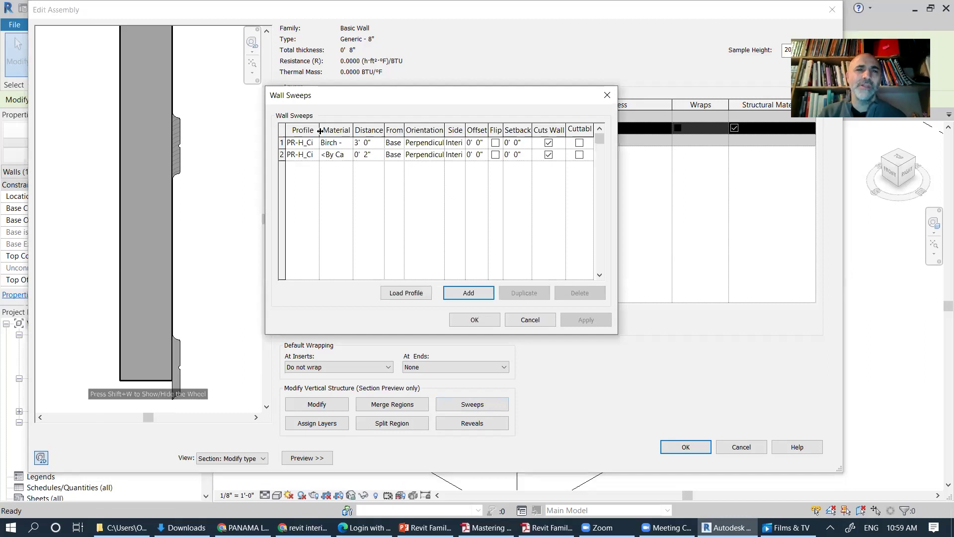
{"action": "left_click_drag", "start_coordinate": [319, 129], "coordinate": [352, 163]}
{"action": "left_click_drag", "start_coordinate": [362, 126], "coordinate": [369, 157]}
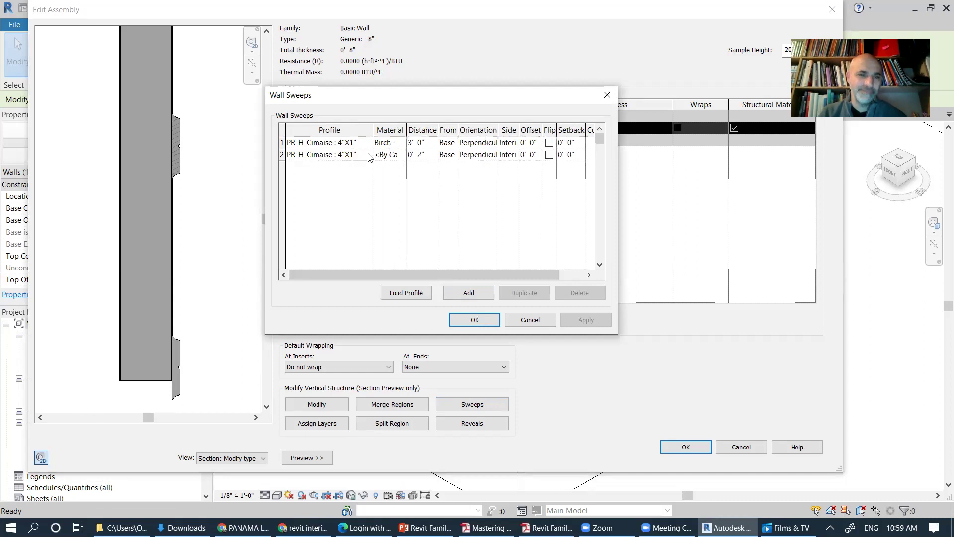
{"action": "left_click", "coordinate": [368, 157]}
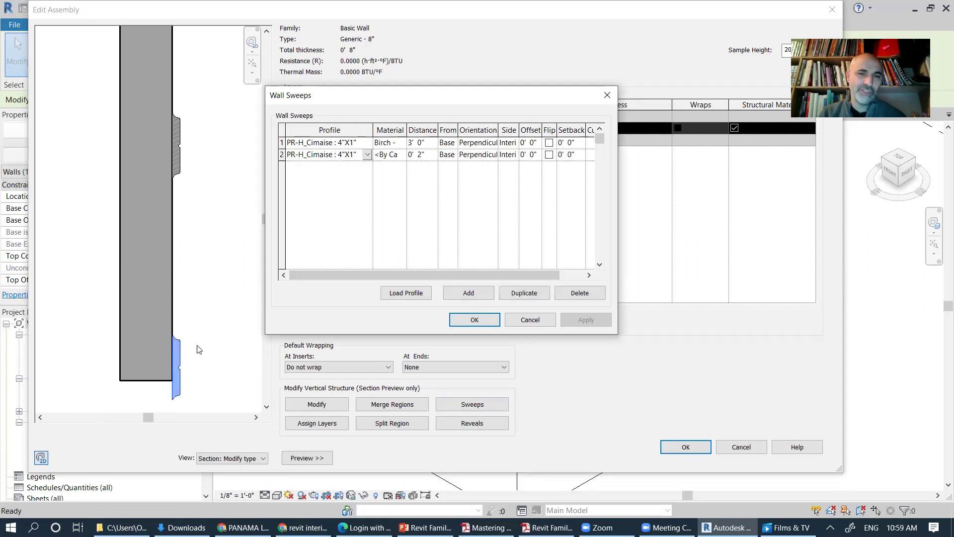
{"action": "left_click", "coordinate": [367, 155]}
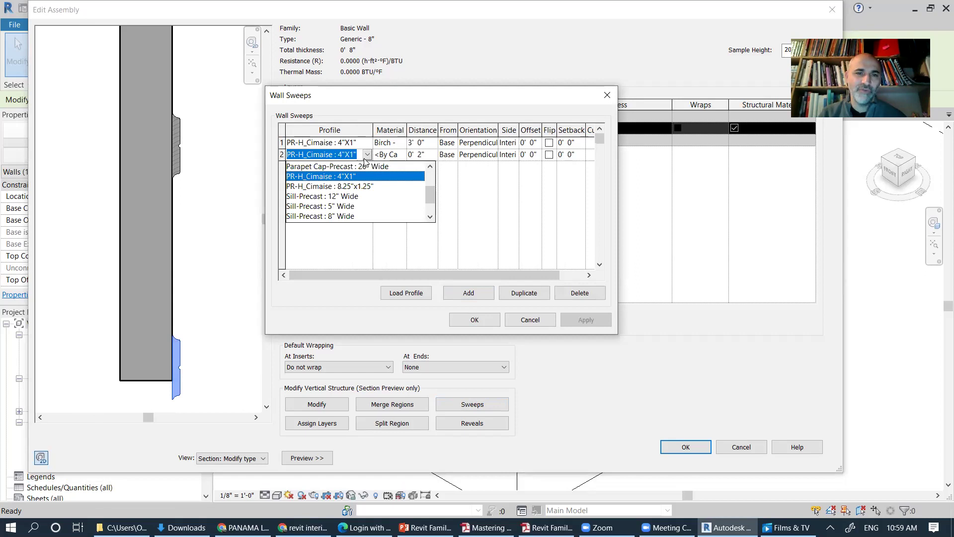
{"action": "left_click", "coordinate": [359, 187]}
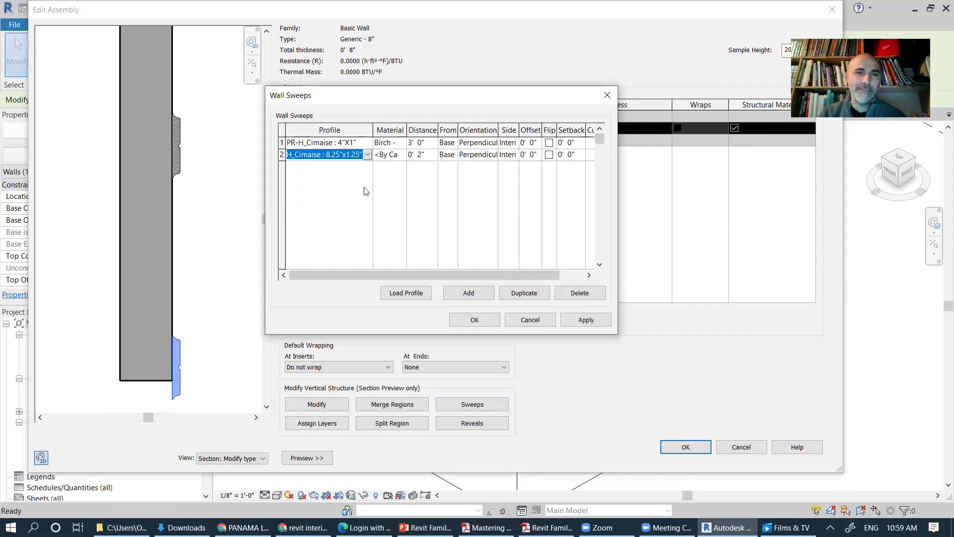
{"action": "left_click", "coordinate": [585, 322]}
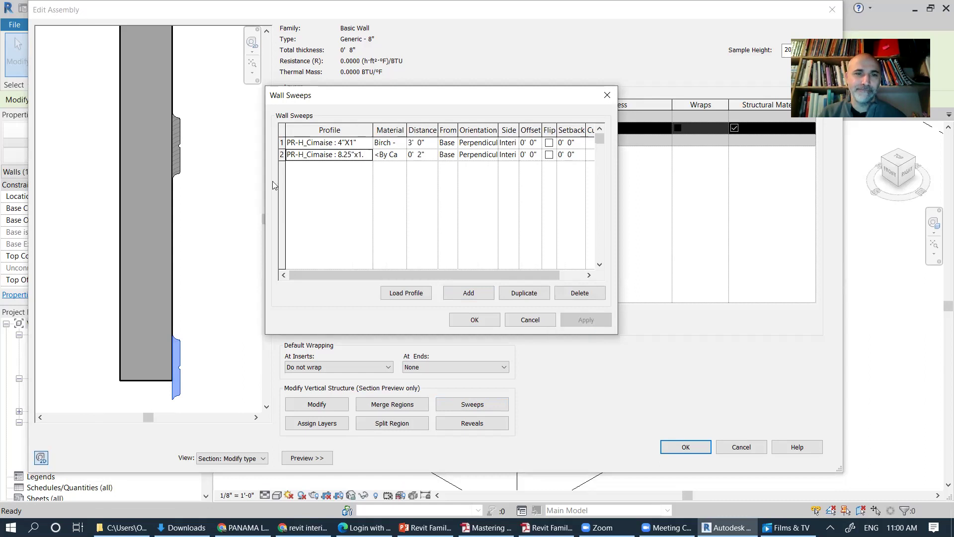
{"action": "left_click", "coordinate": [369, 158]}
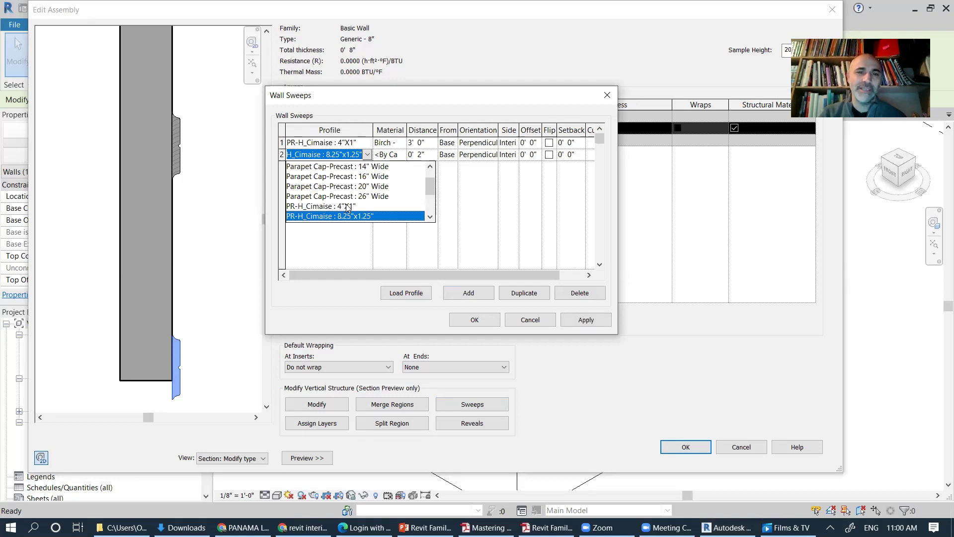
{"action": "left_click", "coordinate": [347, 207]}
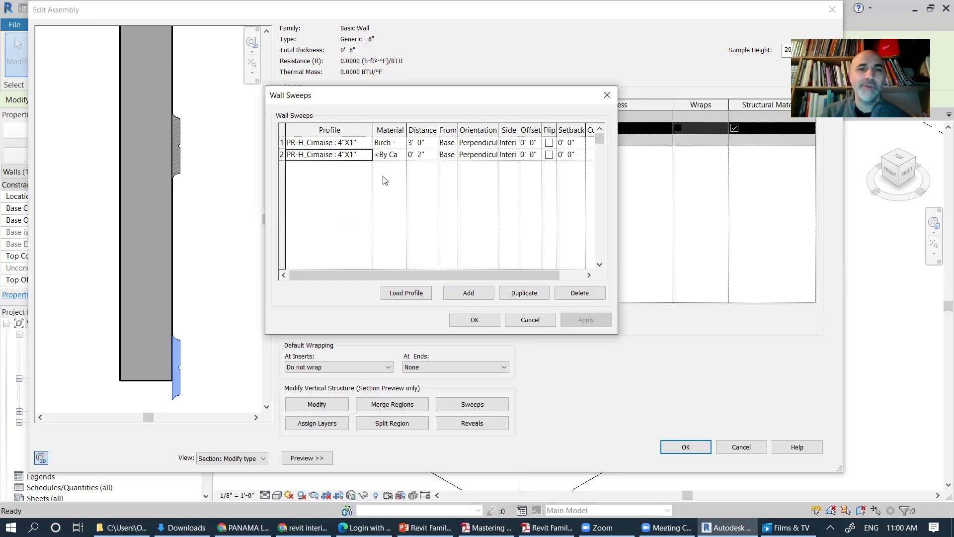
Step: Try the C Shapes-Profile : C9X15 on the second sweep, flipped, in the preview
{"action": "key", "text": "F4"}
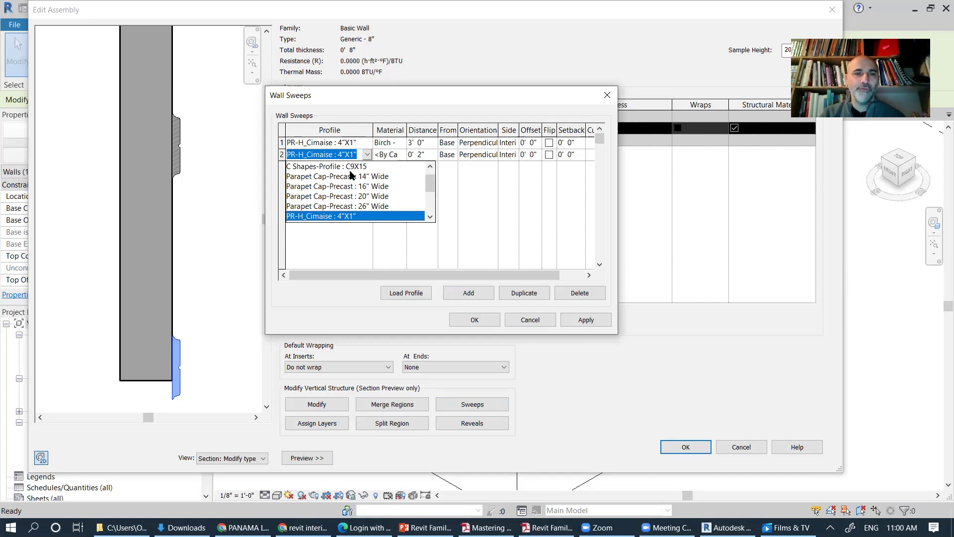
{"action": "scroll", "coordinate": [351, 175], "scroll_direction": "up", "scroll_amount": 1}
{"action": "key", "text": "c"}
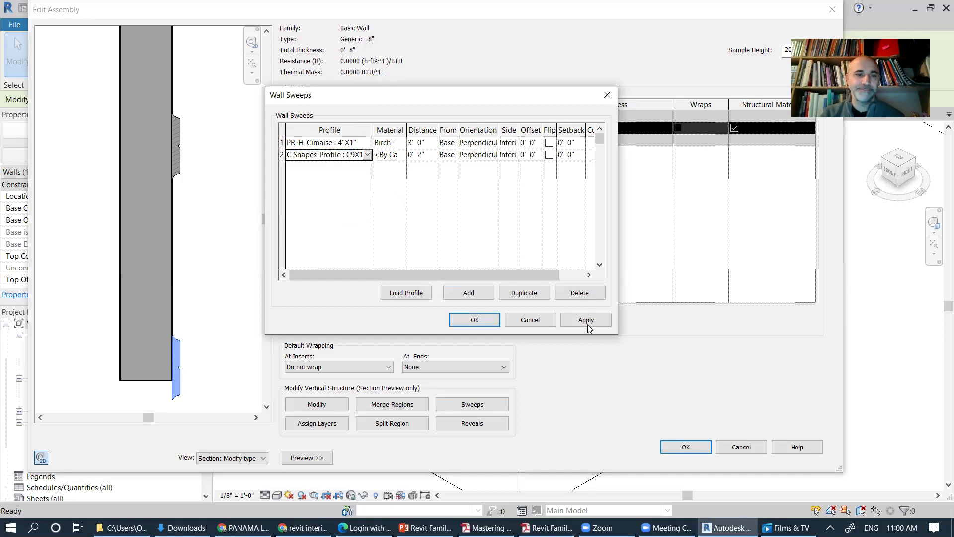
{"action": "left_click", "coordinate": [565, 325]}
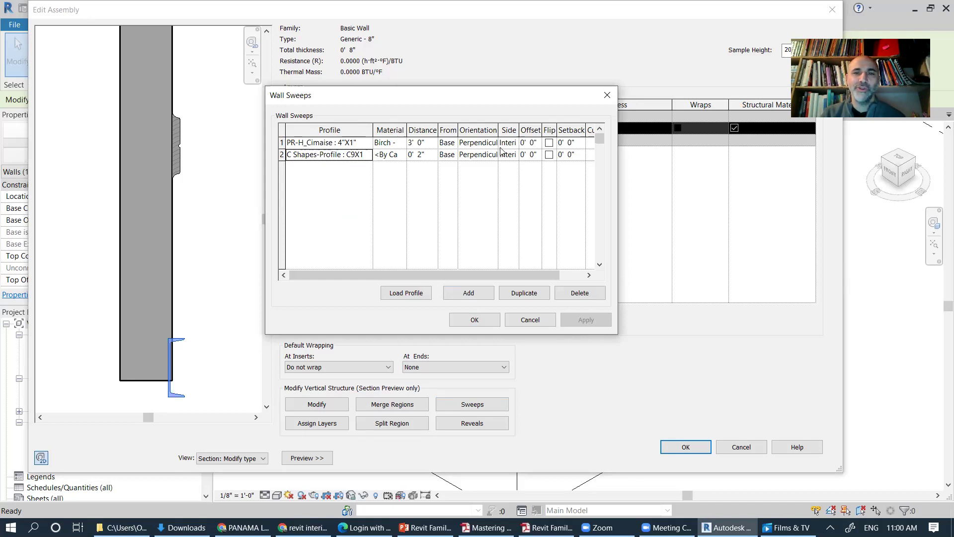
{"action": "left_click", "coordinate": [549, 154]}
{"action": "left_click", "coordinate": [569, 321]}
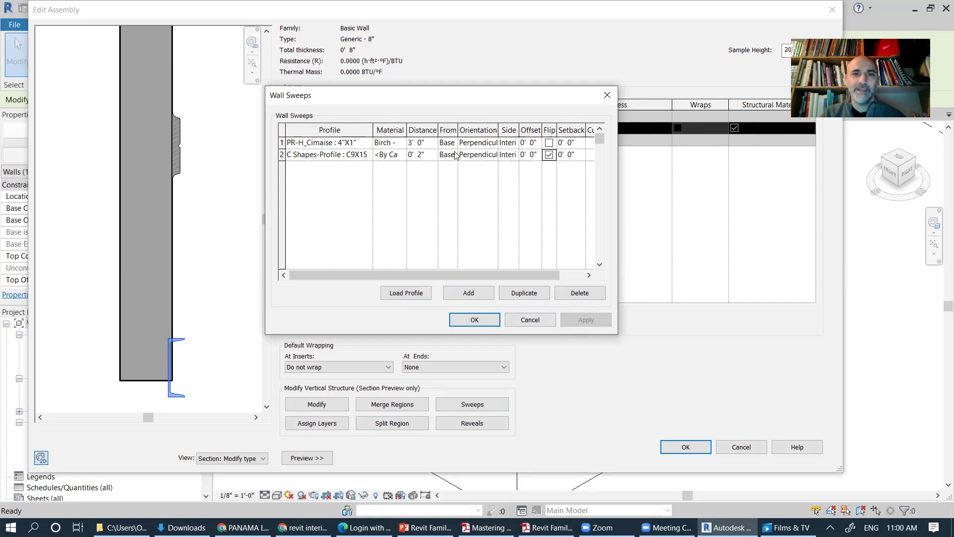
Step: Set the second sweep's distance to 0 and apply
{"action": "left_click", "coordinate": [425, 156]}
{"action": "double_click", "coordinate": [424, 154]}
{"action": "type", "text": "0"}
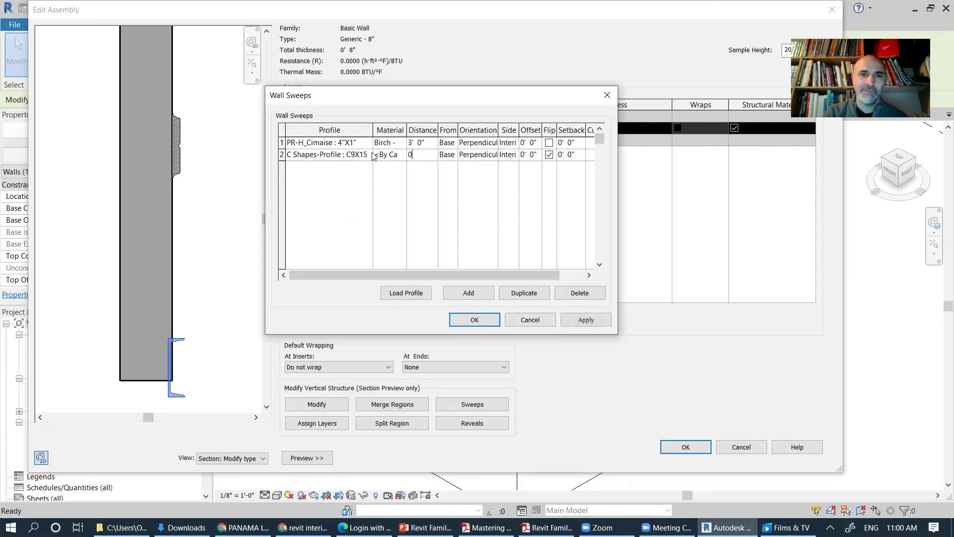
{"action": "key", "text": "Return"}
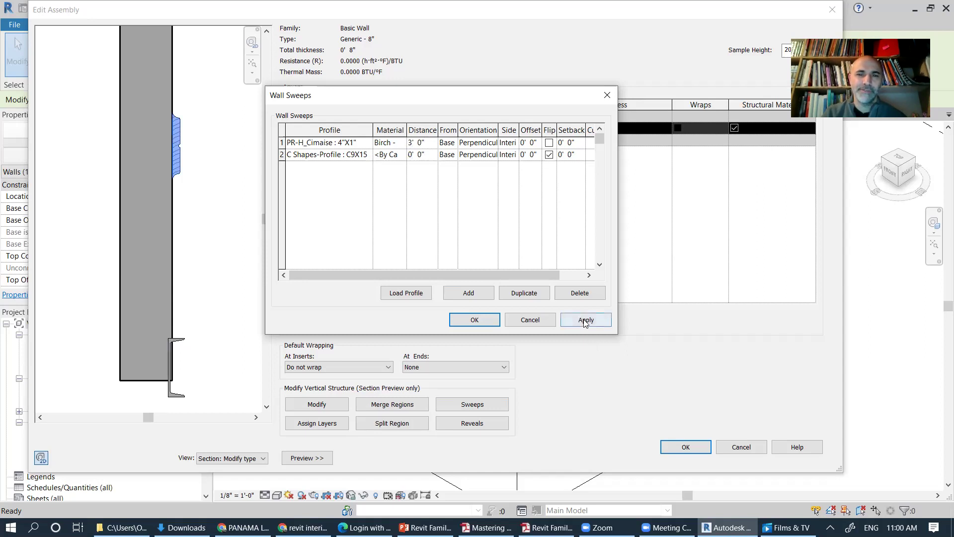
{"action": "left_click", "coordinate": [585, 321]}
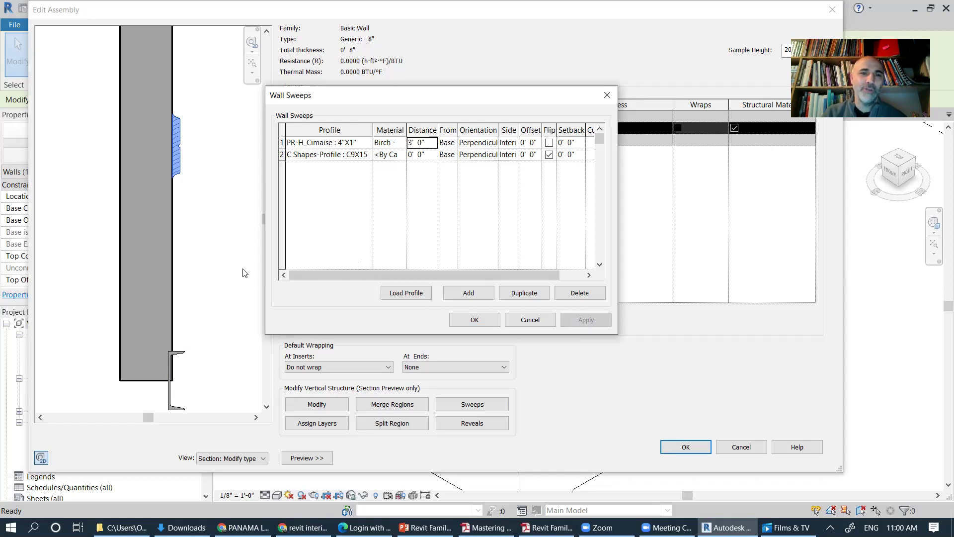
Step: Switch the second sweep to Wall Sweep-Brick Soldier Course and confirm all wall type dialogs
{"action": "left_click", "coordinate": [329, 155]}
{"action": "left_click", "coordinate": [368, 154]}
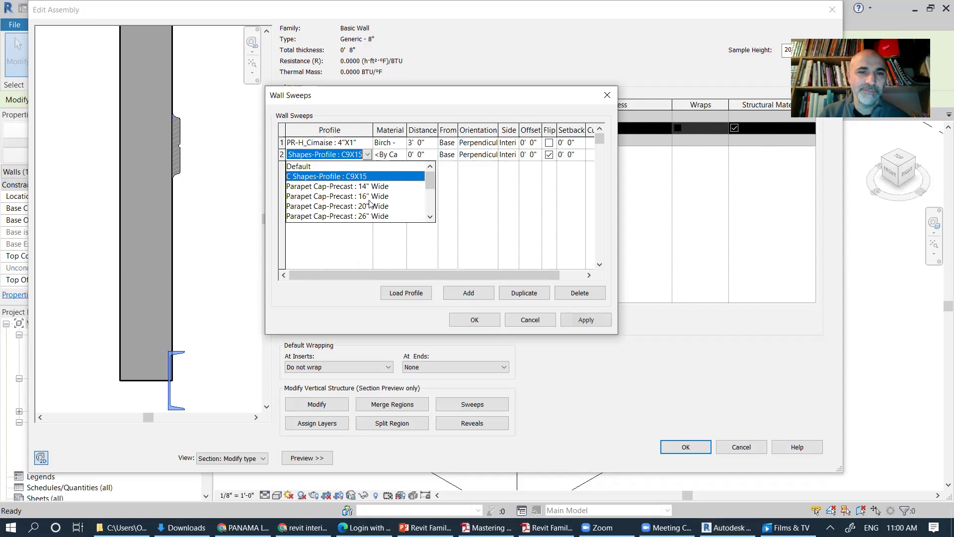
{"action": "left_click_drag", "start_coordinate": [429, 183], "coordinate": [430, 203]}
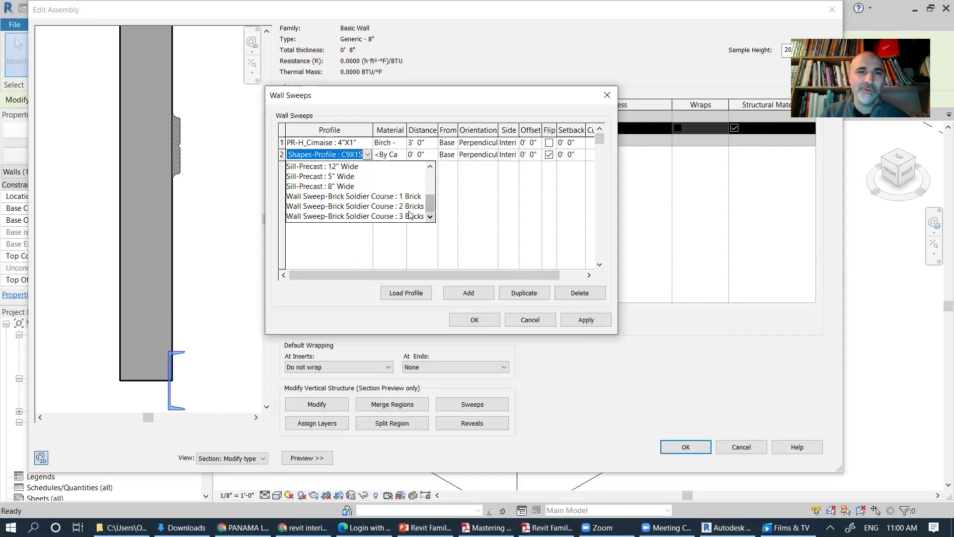
{"action": "left_click", "coordinate": [373, 197]}
{"action": "left_click", "coordinate": [585, 319]}
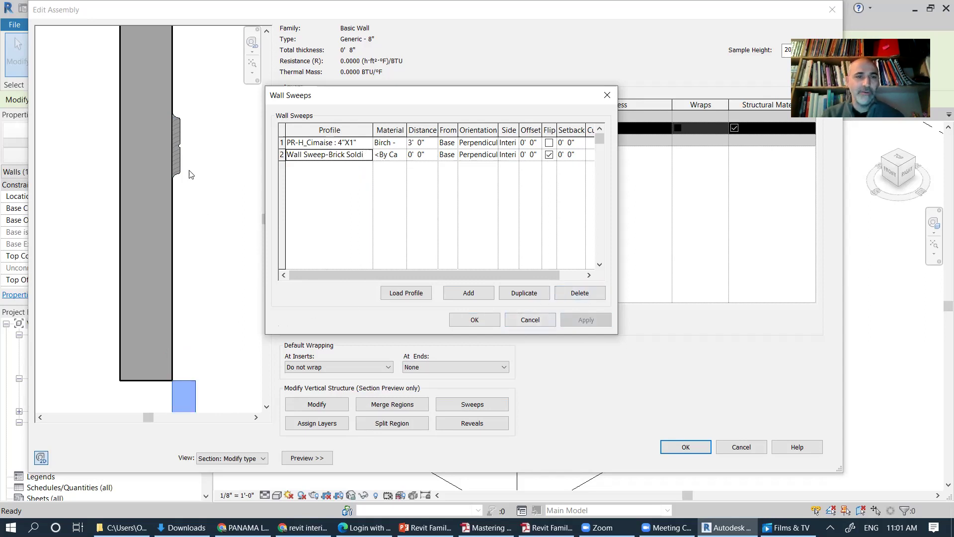
{"action": "left_click", "coordinate": [481, 321]}
{"action": "left_click", "coordinate": [690, 446]}
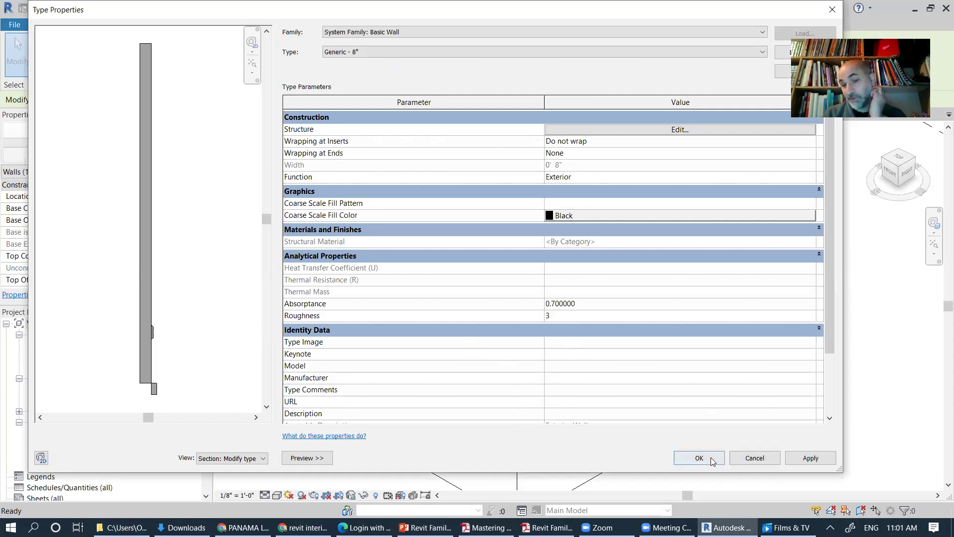
{"action": "left_click", "coordinate": [715, 458]}
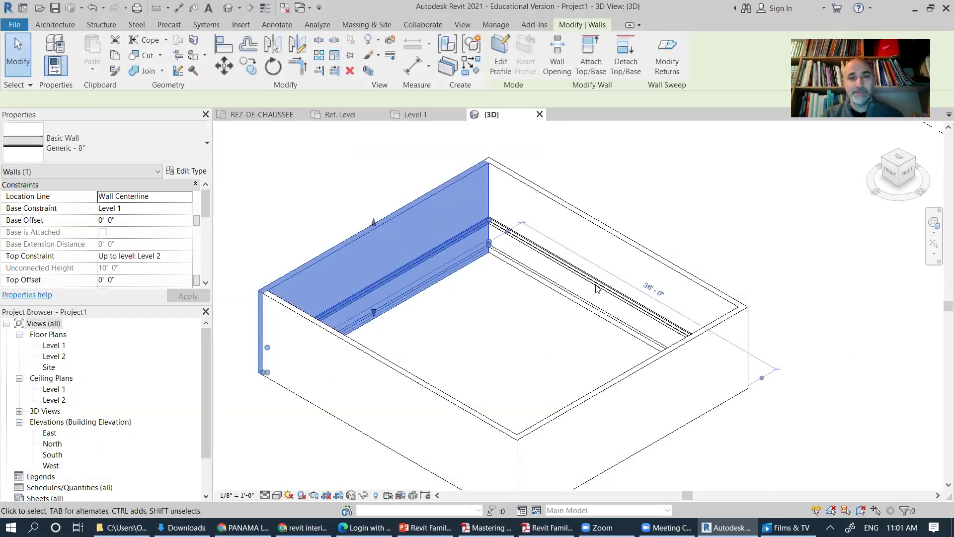
Step: Orbit into the wall box and set the 3D view's visual style to Realistic
{"action": "key", "text": "Escape"}
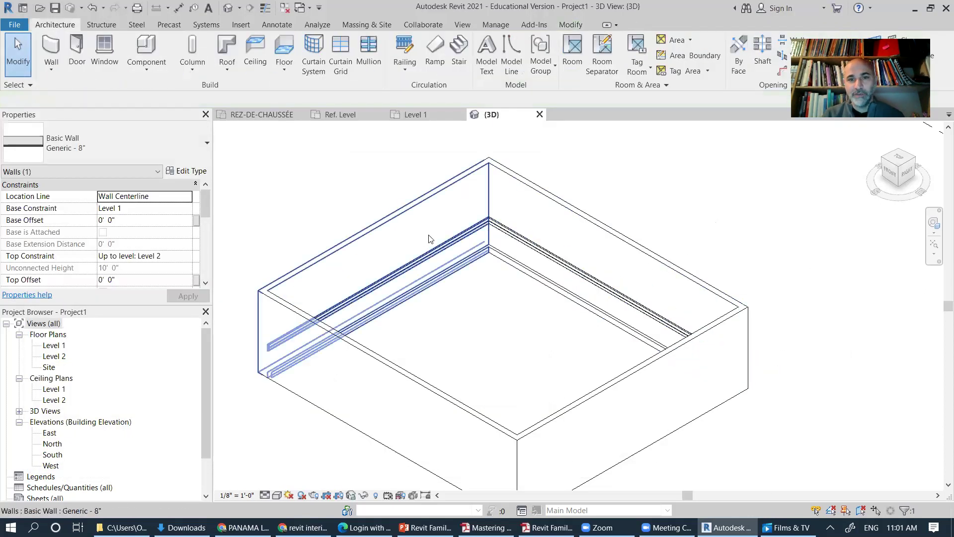
{"action": "middle_click_drag", "start_coordinate": [475, 355], "coordinate": [573, 223], "text": "shift"}
{"action": "scroll", "coordinate": [312, 311], "scroll_direction": "up", "scroll_amount": 5}
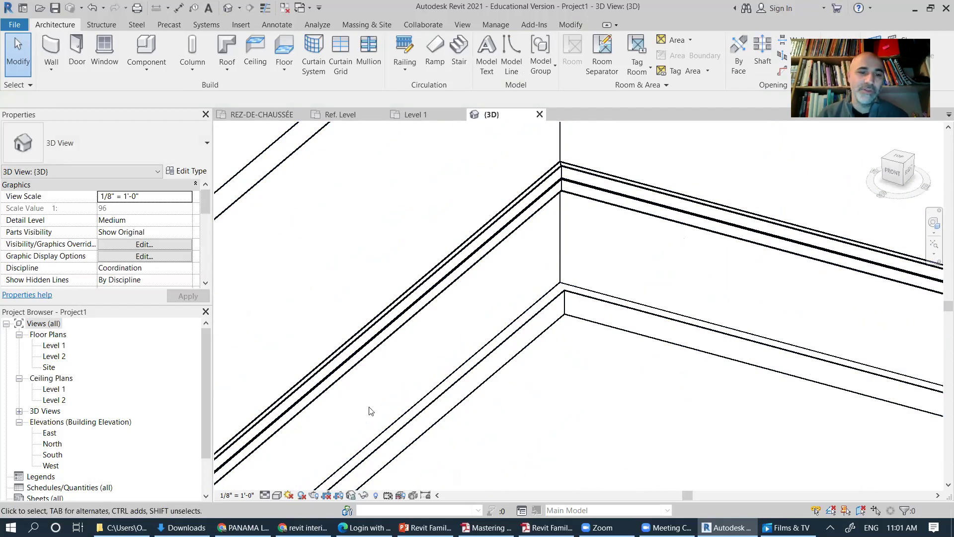
{"action": "left_click", "coordinate": [277, 495]}
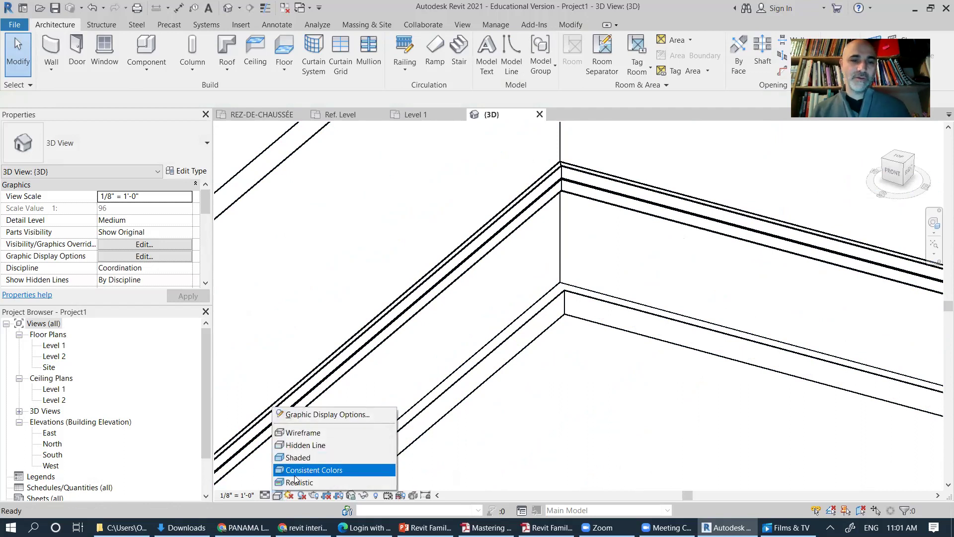
{"action": "left_click", "coordinate": [298, 483]}
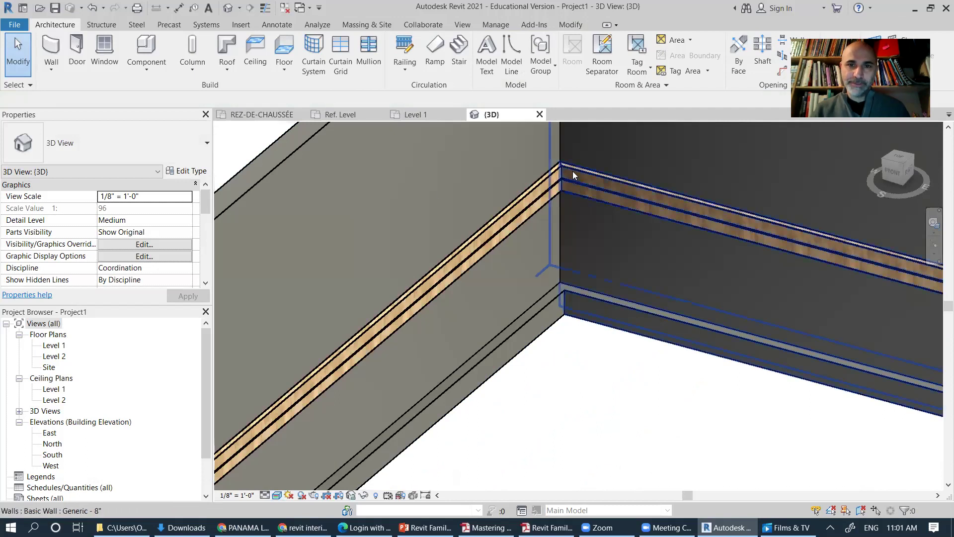
Step: Zoom around the realistic walls, then open the Level 1 floor plan
{"action": "scroll", "coordinate": [573, 171], "scroll_direction": "up", "scroll_amount": 4}
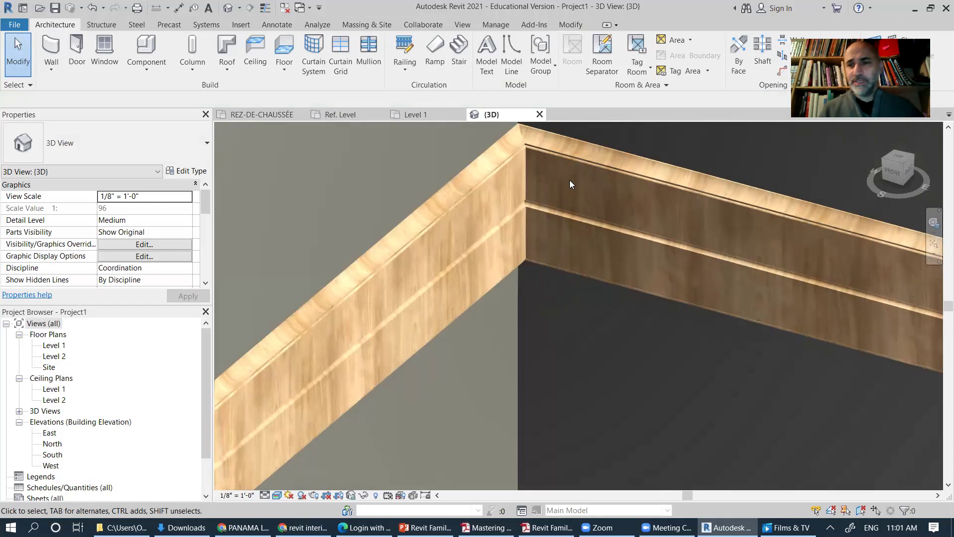
{"action": "scroll", "coordinate": [571, 237], "scroll_direction": "down", "scroll_amount": 5}
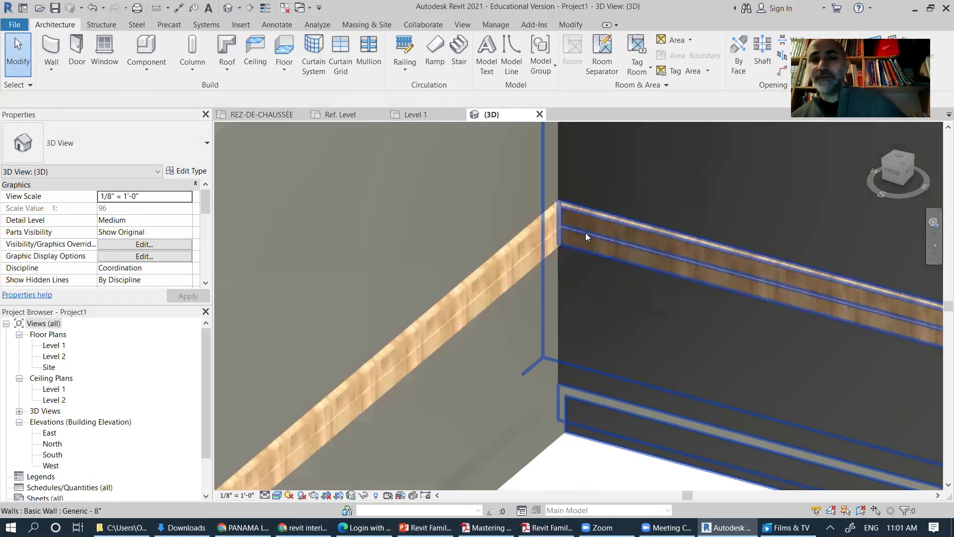
{"action": "scroll", "coordinate": [584, 250], "scroll_direction": "down", "scroll_amount": 4}
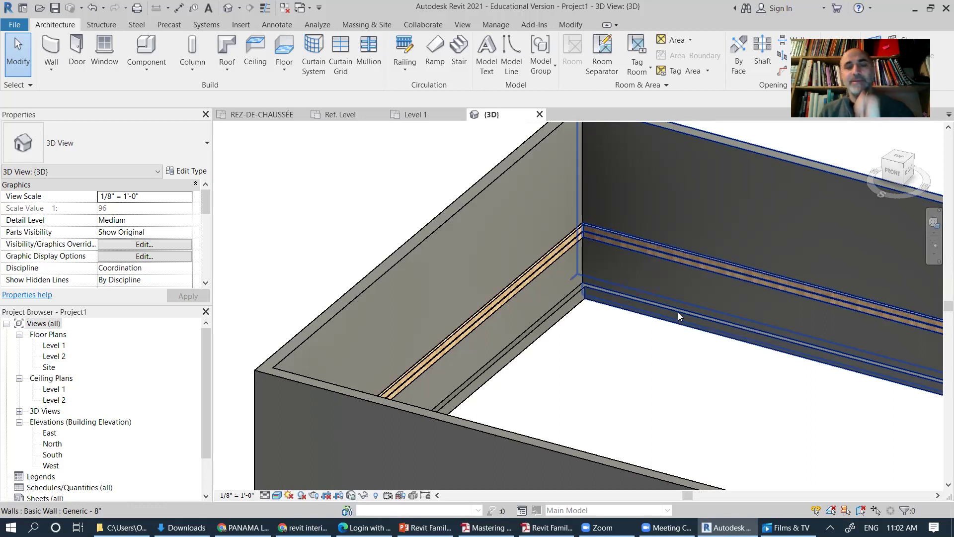
{"action": "scroll", "coordinate": [578, 279], "scroll_direction": "down", "scroll_amount": 1}
{"action": "scroll", "coordinate": [577, 279], "scroll_direction": "down", "scroll_amount": 3}
{"action": "scroll", "coordinate": [398, 184], "scroll_direction": "up", "scroll_amount": 2}
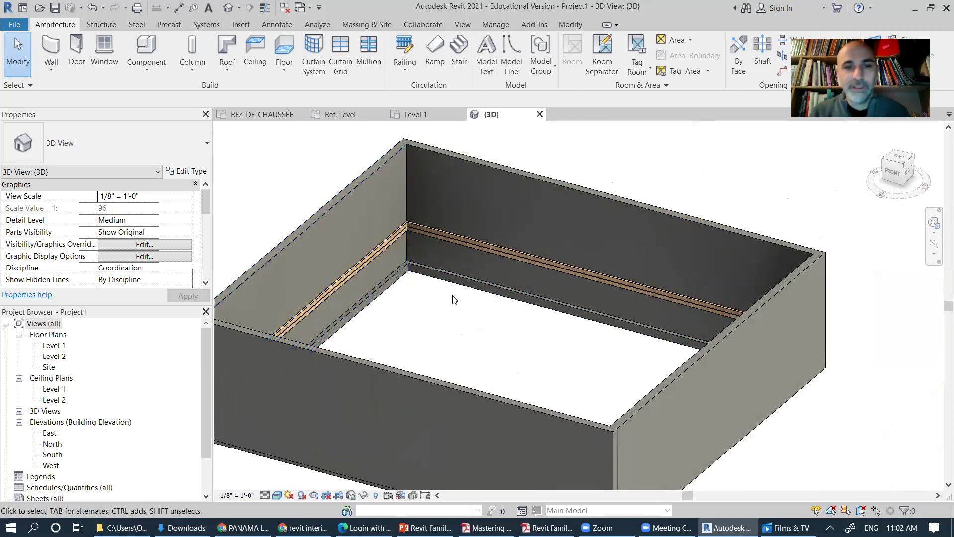
{"action": "scroll", "coordinate": [452, 298], "scroll_direction": "down", "scroll_amount": 2}
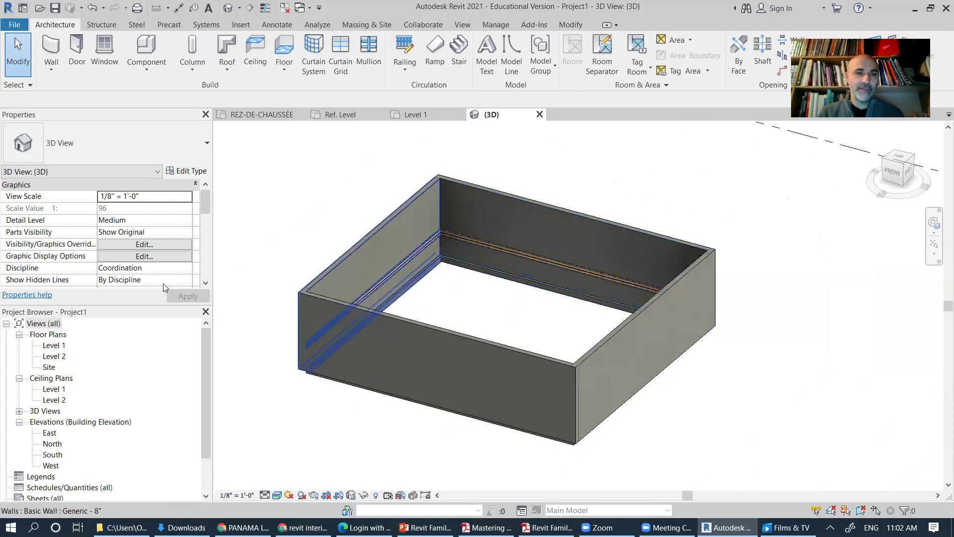
{"action": "double_click", "coordinate": [58, 345]}
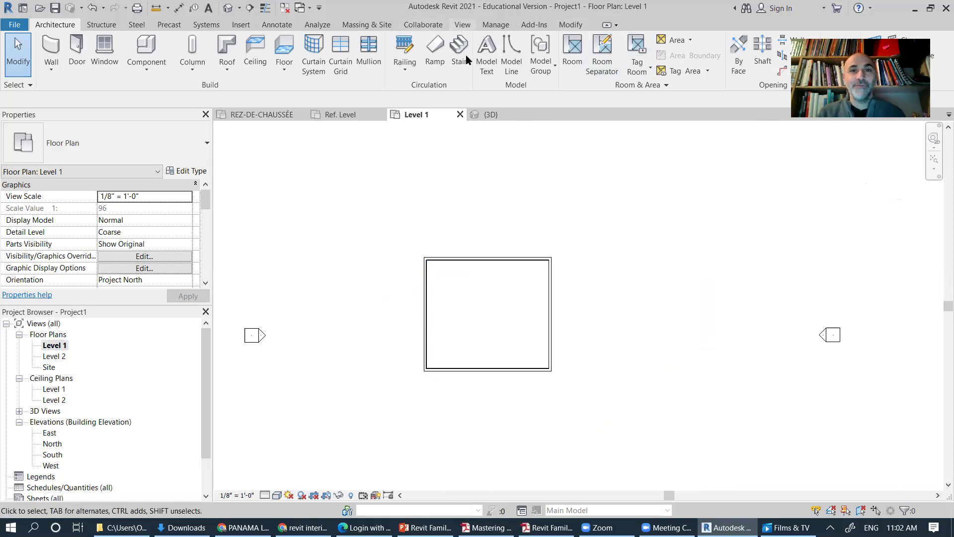
Step: Draw a horizontal section line across the Level 1 wall box
{"action": "left_click", "coordinate": [461, 25]}
{"action": "left_click", "coordinate": [380, 48]}
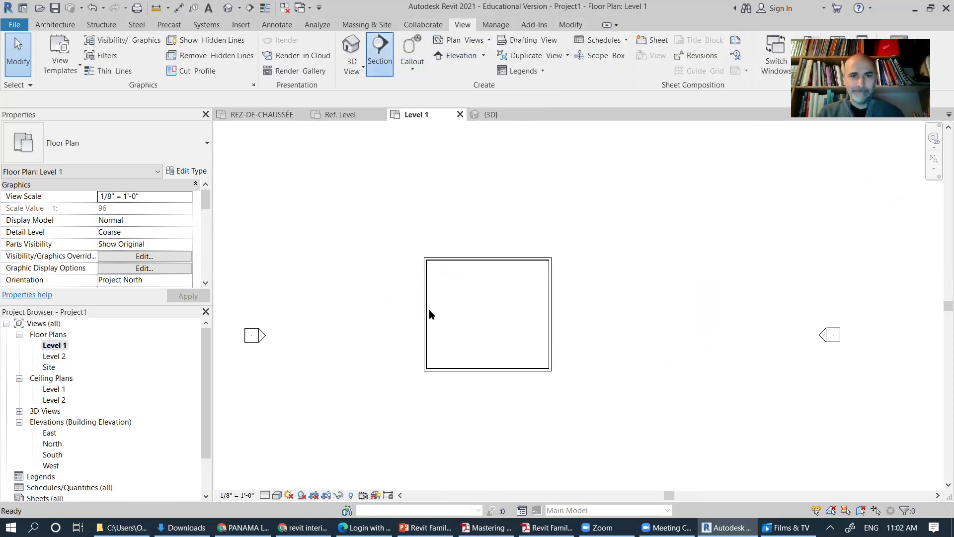
{"action": "left_click", "coordinate": [399, 309]}
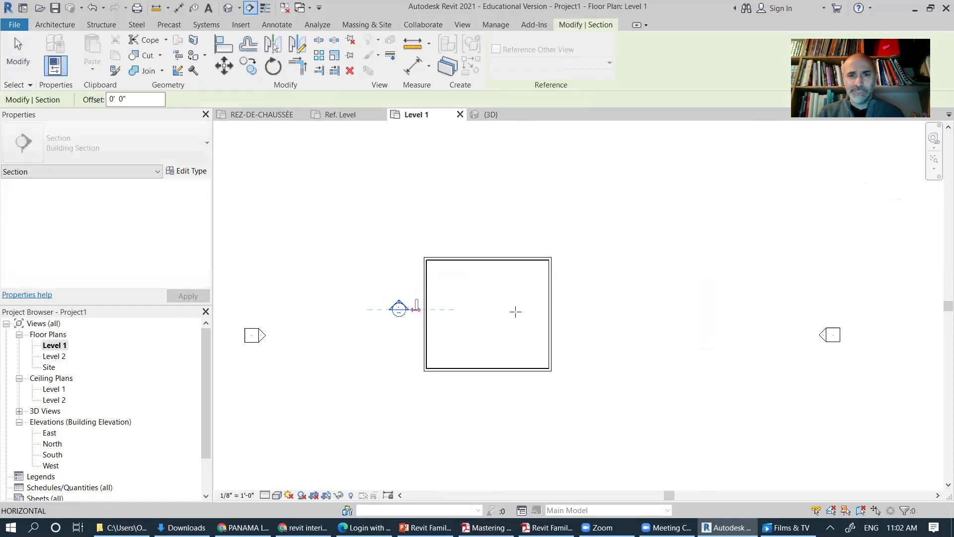
{"action": "left_click", "coordinate": [577, 309]}
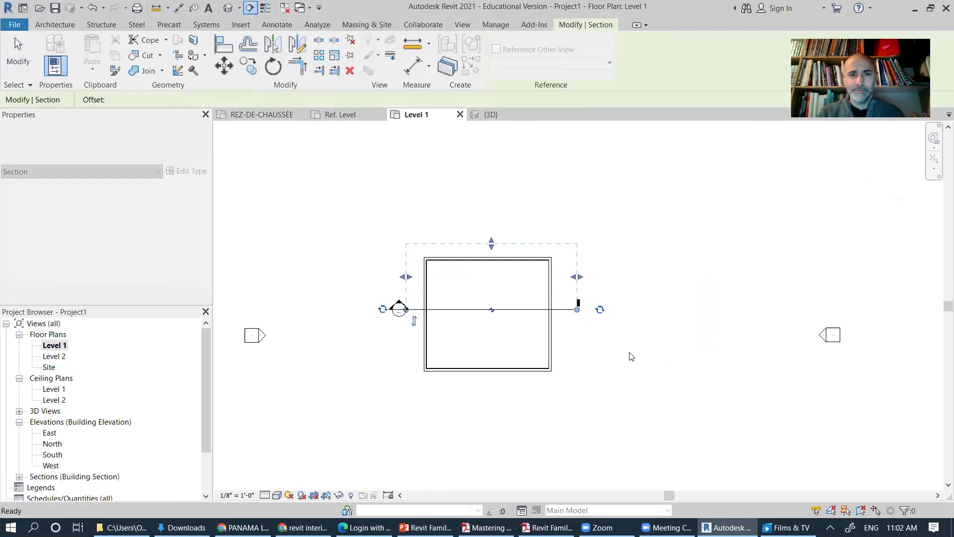
{"action": "key", "text": "Escape"}
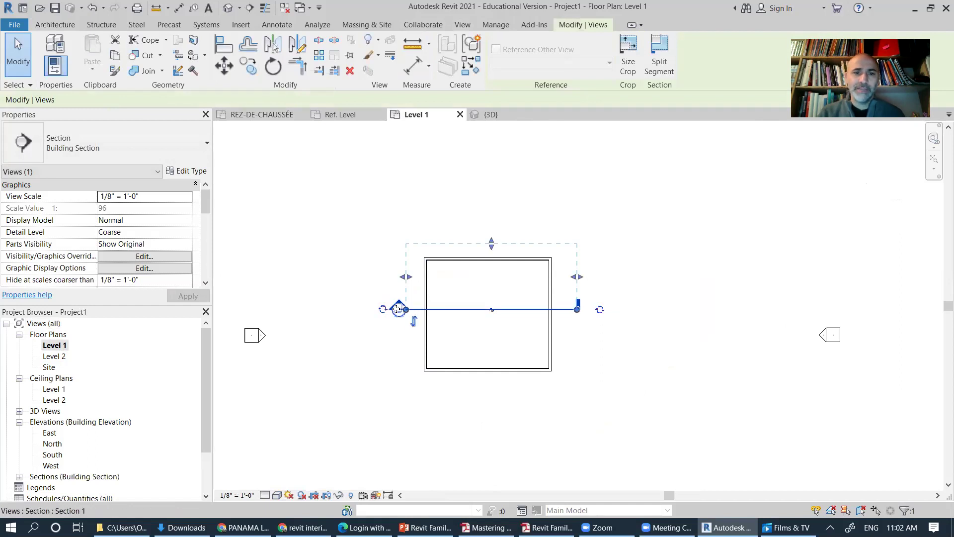
Step: Nudge the section head slightly right and go to the Section 1 view
{"action": "scroll", "coordinate": [391, 310], "scroll_direction": "up", "scroll_amount": 4}
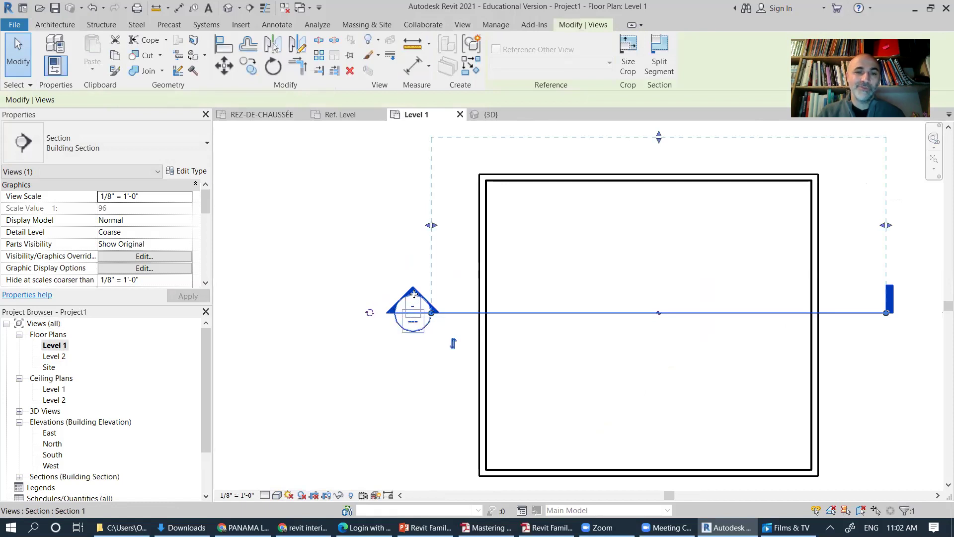
{"action": "left_click_drag", "start_coordinate": [432, 312], "coordinate": [436, 312]}
{"action": "right_click", "coordinate": [412, 306]}
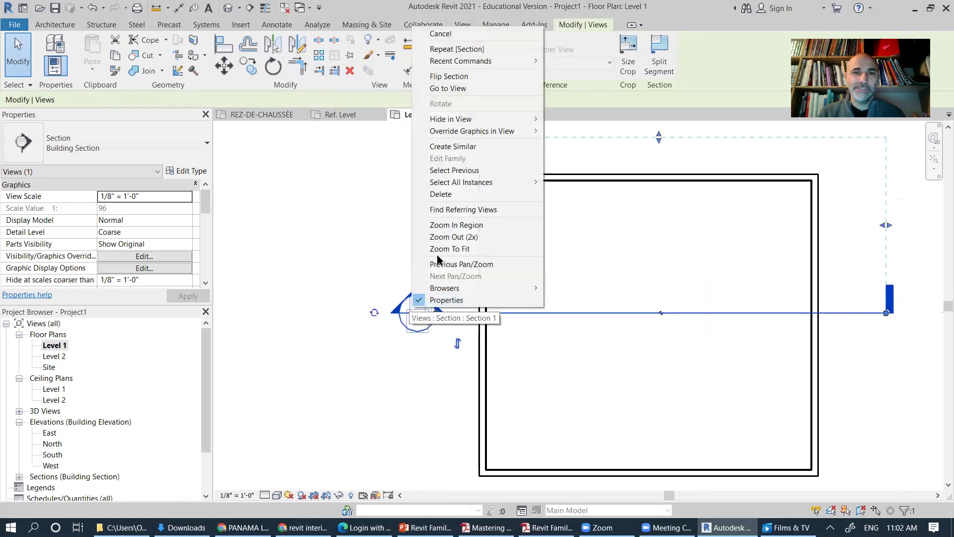
{"action": "left_click", "coordinate": [453, 89]}
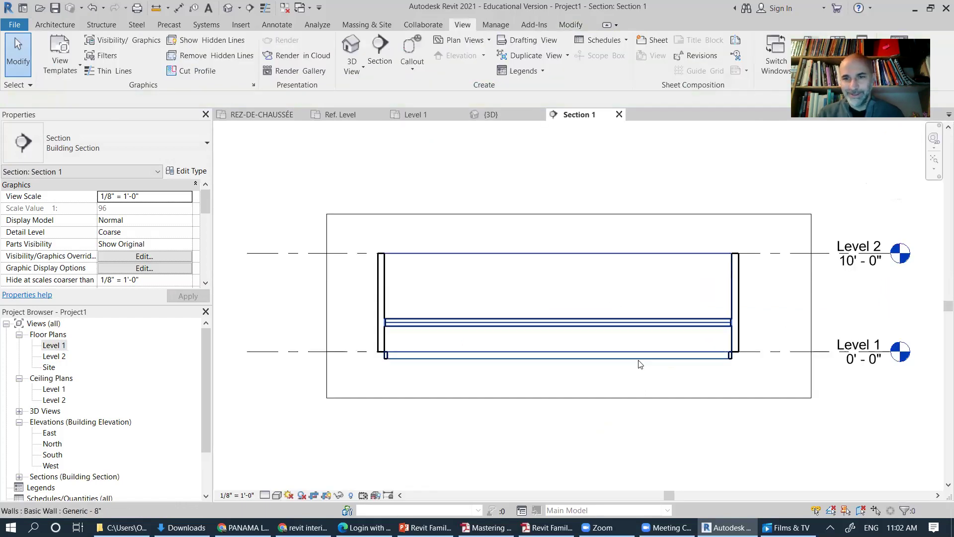
{"action": "scroll", "coordinate": [388, 326], "scroll_direction": "up", "scroll_amount": 1}
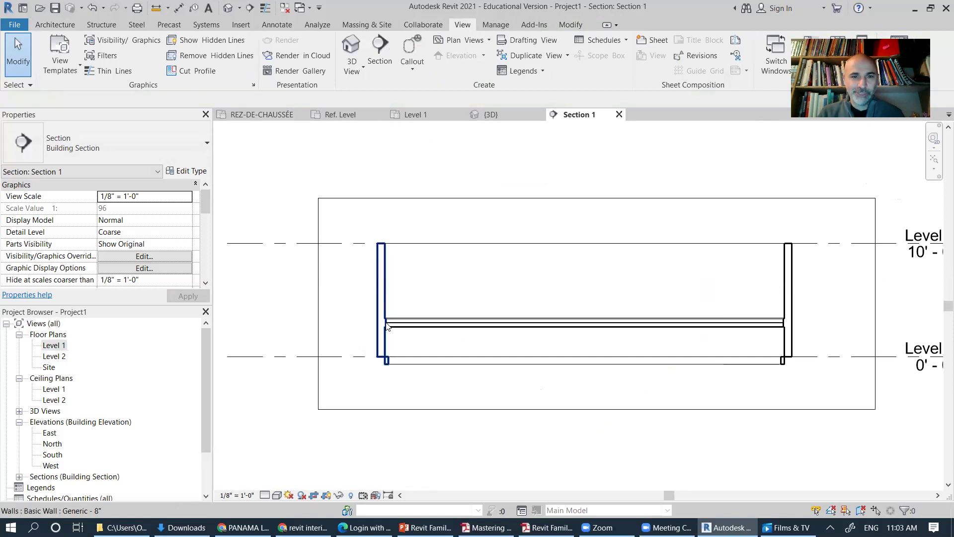
{"action": "scroll", "coordinate": [386, 325], "scroll_direction": "up", "scroll_amount": 3}
{"action": "scroll", "coordinate": [378, 318], "scroll_direction": "up", "scroll_amount": 2}
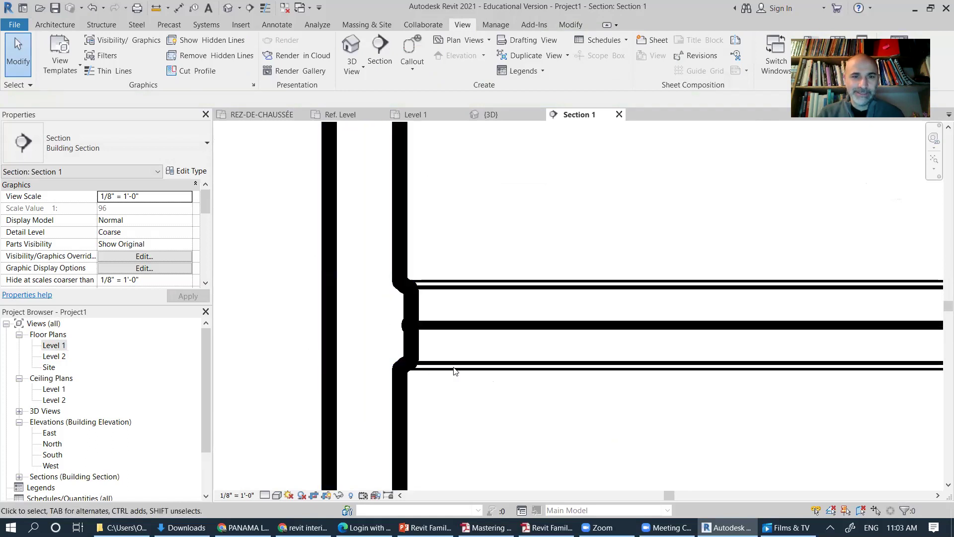
{"action": "left_click", "coordinate": [277, 496]}
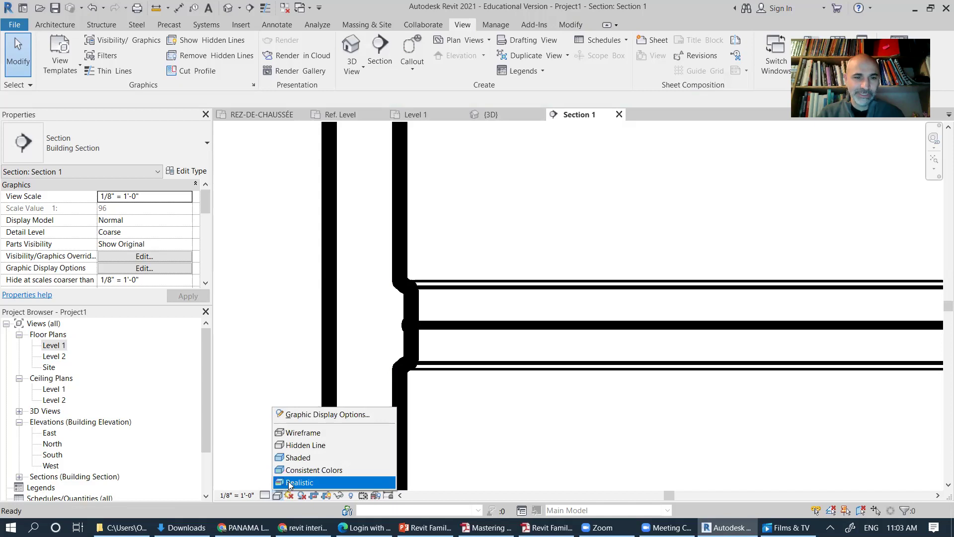
{"action": "left_click", "coordinate": [265, 496]}
{"action": "left_click", "coordinate": [284, 482]}
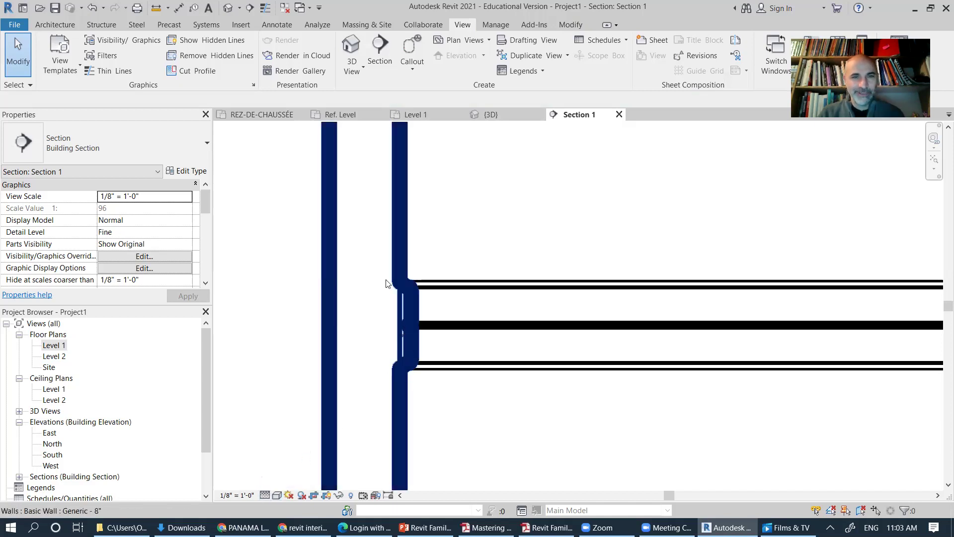
{"action": "left_click", "coordinate": [266, 9]}
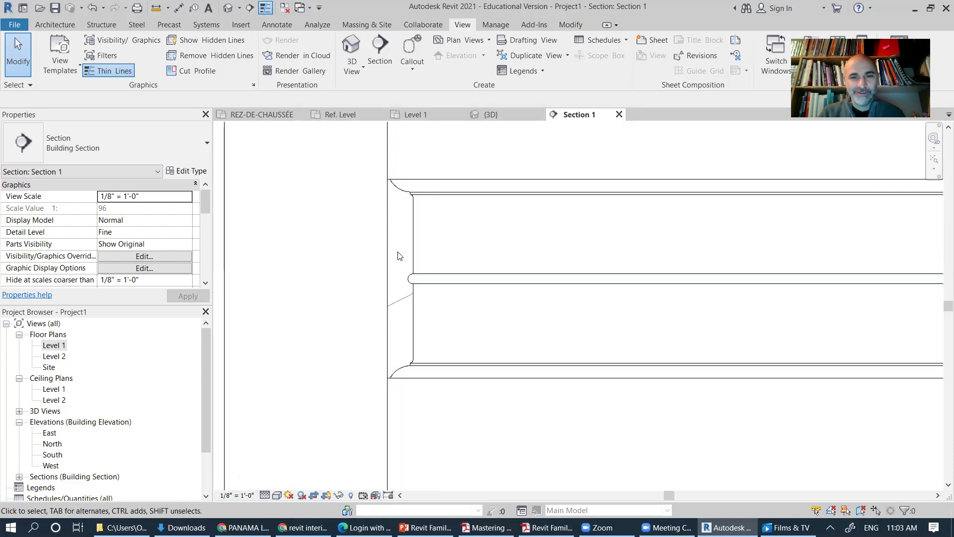
{"action": "scroll", "coordinate": [471, 265], "scroll_direction": "down", "scroll_amount": 4}
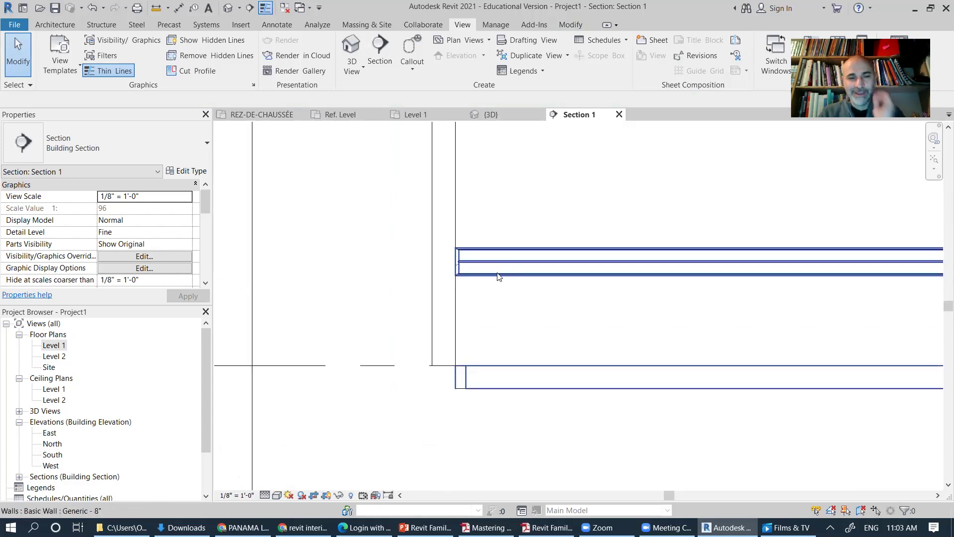
{"action": "scroll", "coordinate": [503, 286], "scroll_direction": "up", "scroll_amount": 3}
{"action": "scroll", "coordinate": [498, 348], "scroll_direction": "down", "scroll_amount": 4}
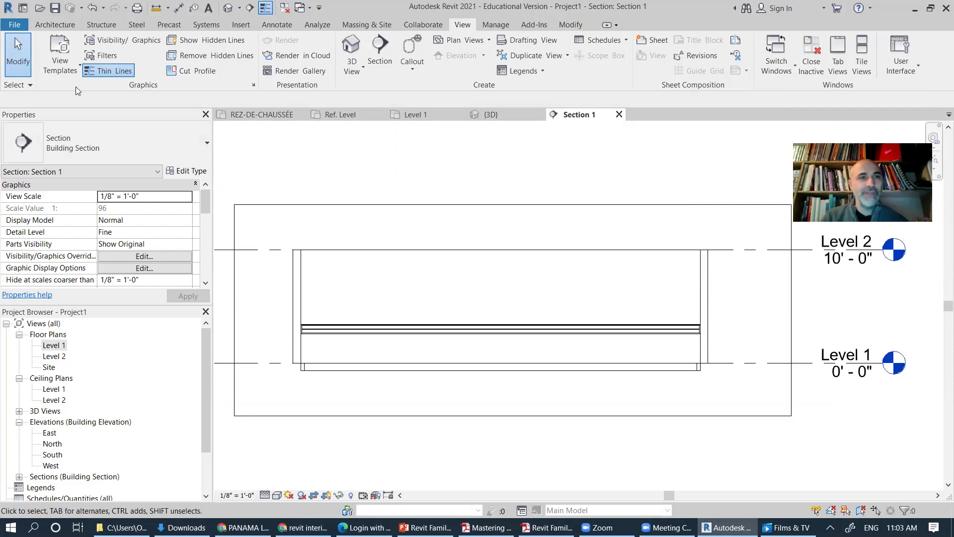
Step: Draw a horizontal reference plane across the section and name it 'cimaise'
{"action": "left_click", "coordinate": [52, 28]}
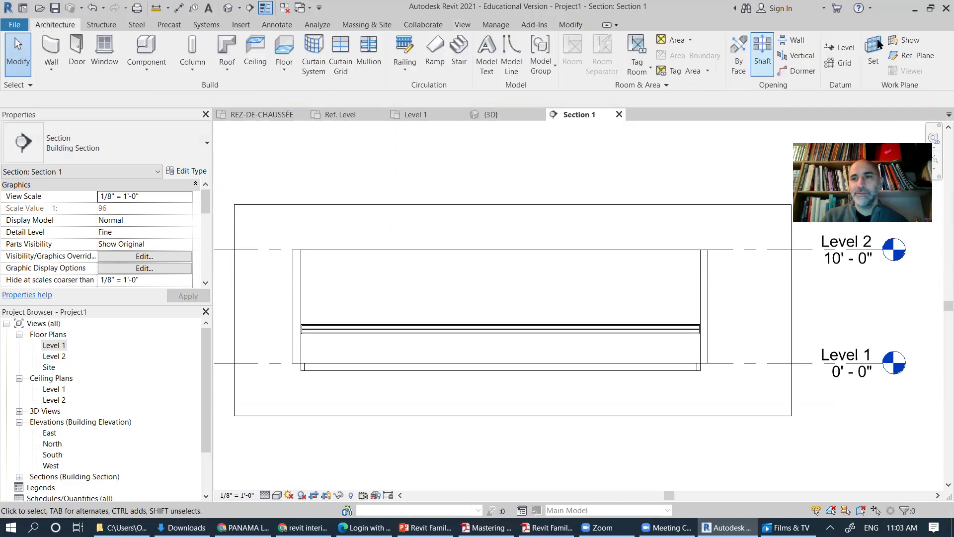
{"action": "left_click", "coordinate": [912, 57]}
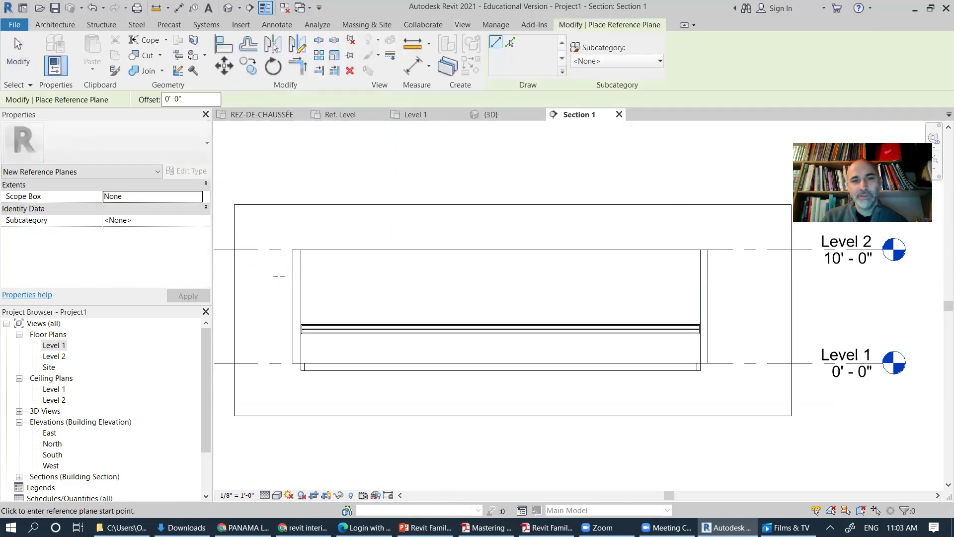
{"action": "left_click", "coordinate": [753, 273]}
{"action": "left_click", "coordinate": [280, 276]}
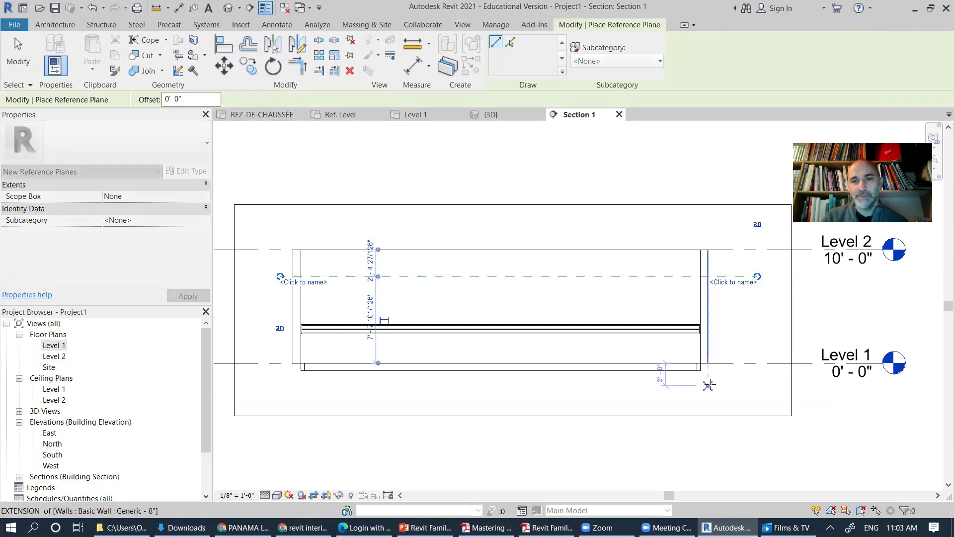
{"action": "left_click", "coordinate": [742, 282]}
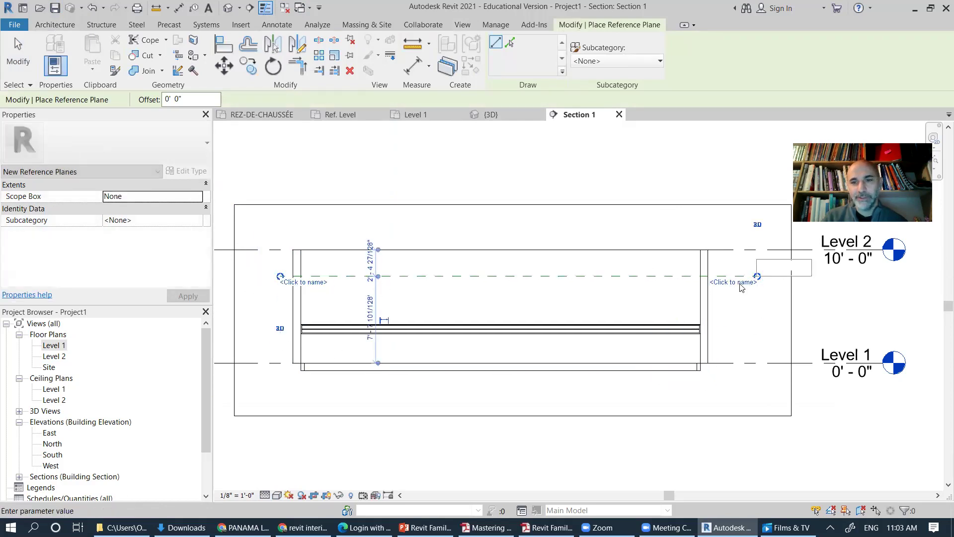
{"action": "type", "text": "cimaise"}
{"action": "key", "text": "Return"}
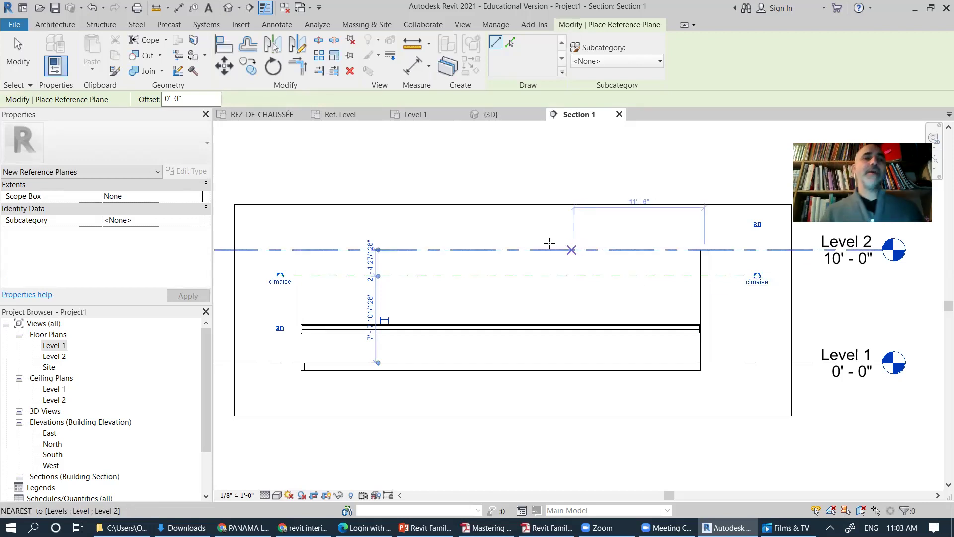
{"action": "left_click", "coordinate": [53, 24]}
{"action": "left_click", "coordinate": [147, 72]}
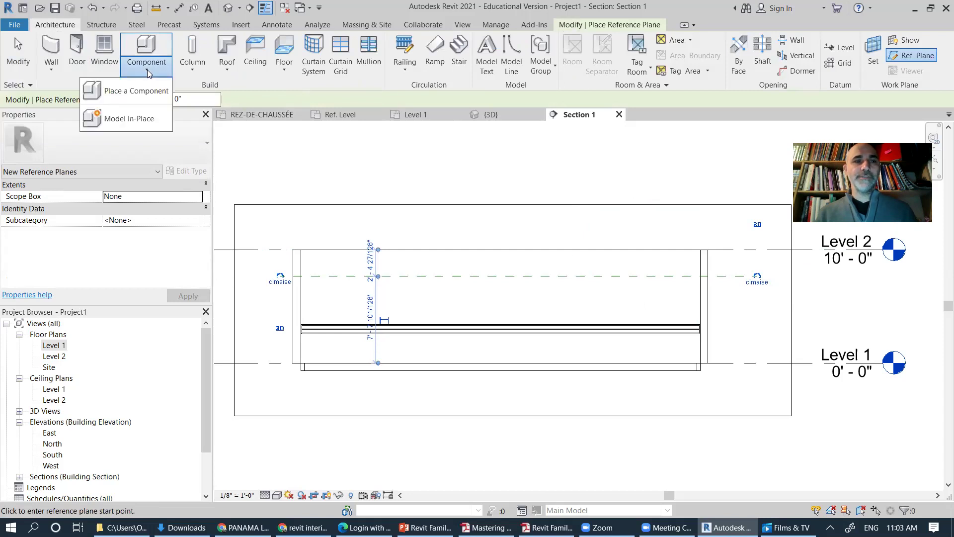
Step: Start a Model In-Place family in the Generic Models category named 'cimaise'
{"action": "left_click", "coordinate": [130, 118]}
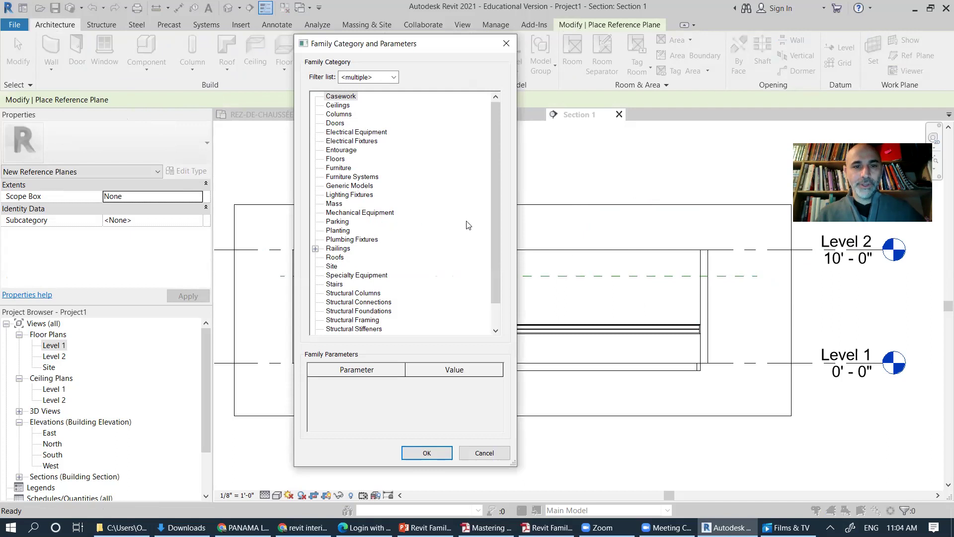
{"action": "left_click_drag", "start_coordinate": [494, 229], "coordinate": [500, 277]}
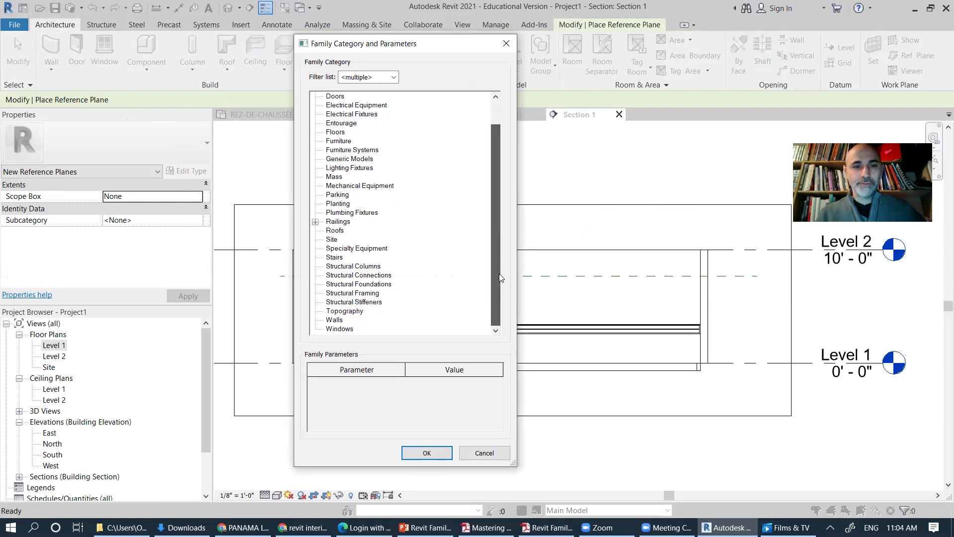
{"action": "scroll", "coordinate": [489, 232], "scroll_direction": "up", "scroll_amount": 1}
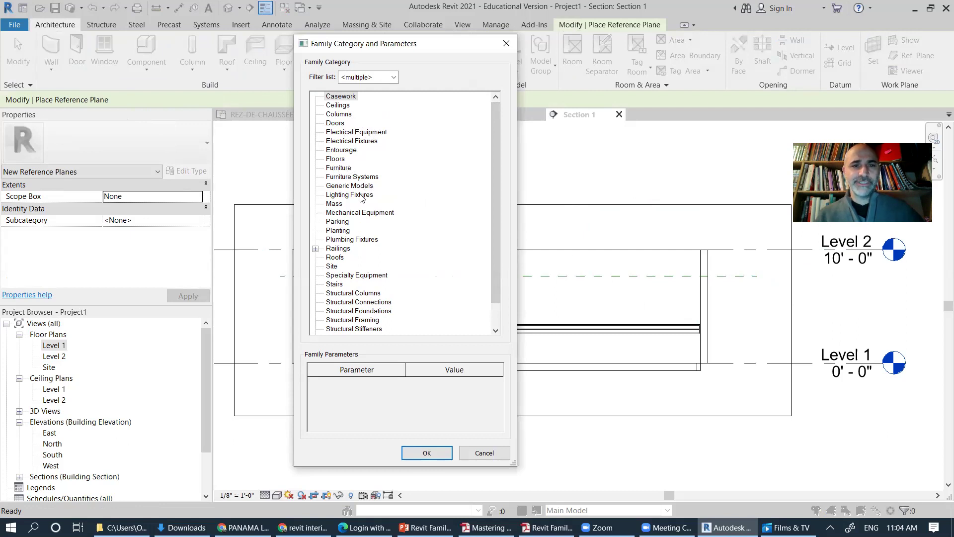
{"action": "left_click", "coordinate": [359, 188]}
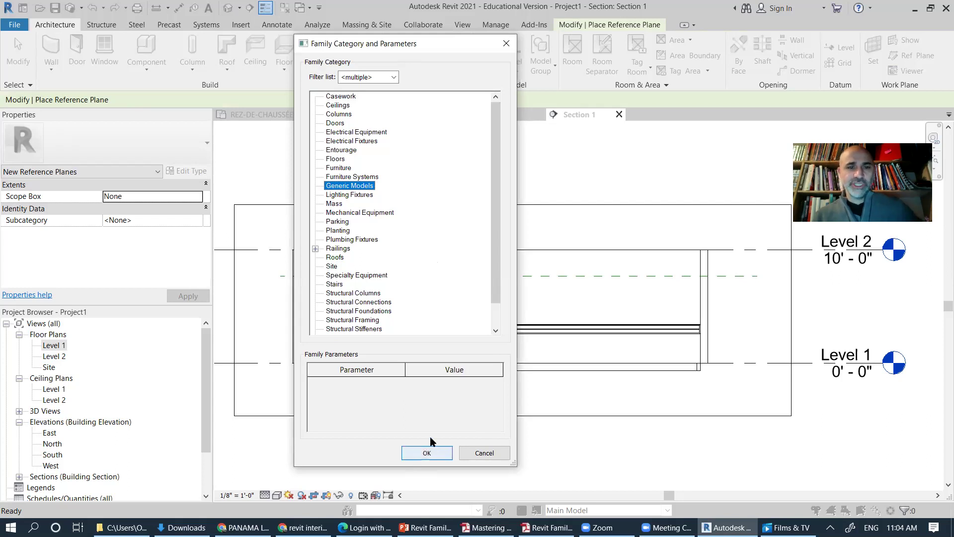
{"action": "scroll", "coordinate": [499, 321], "scroll_direction": "down", "scroll_amount": 1}
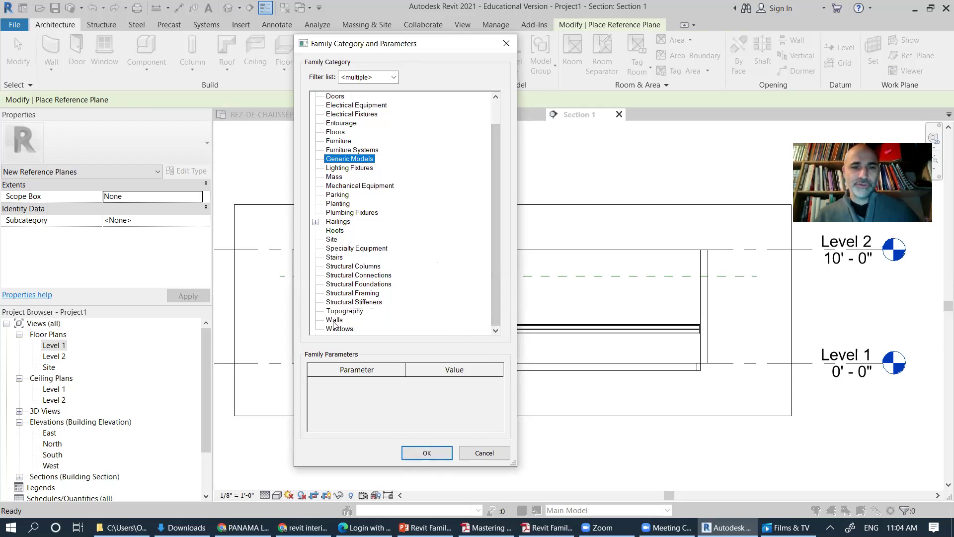
{"action": "left_click_drag", "start_coordinate": [494, 266], "coordinate": [496, 224]}
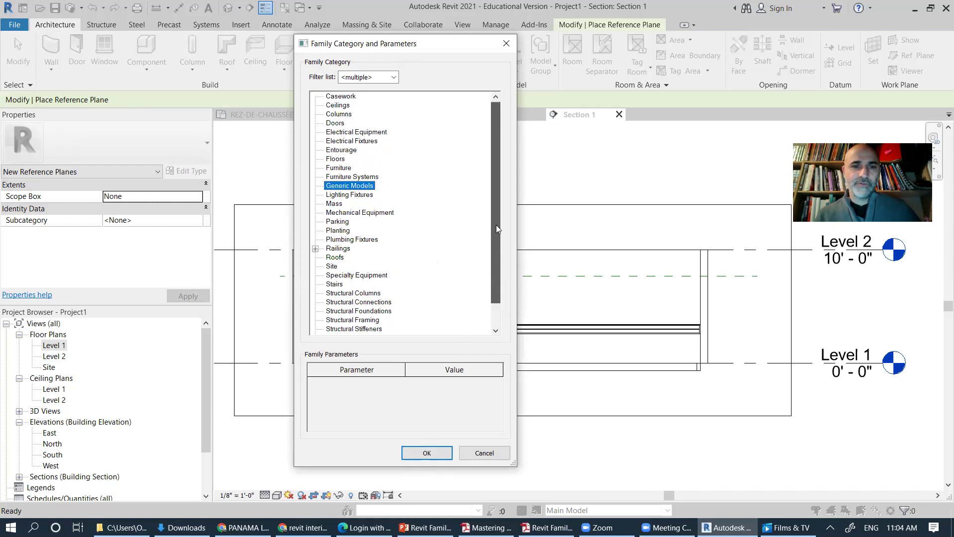
{"action": "left_click", "coordinate": [434, 454]}
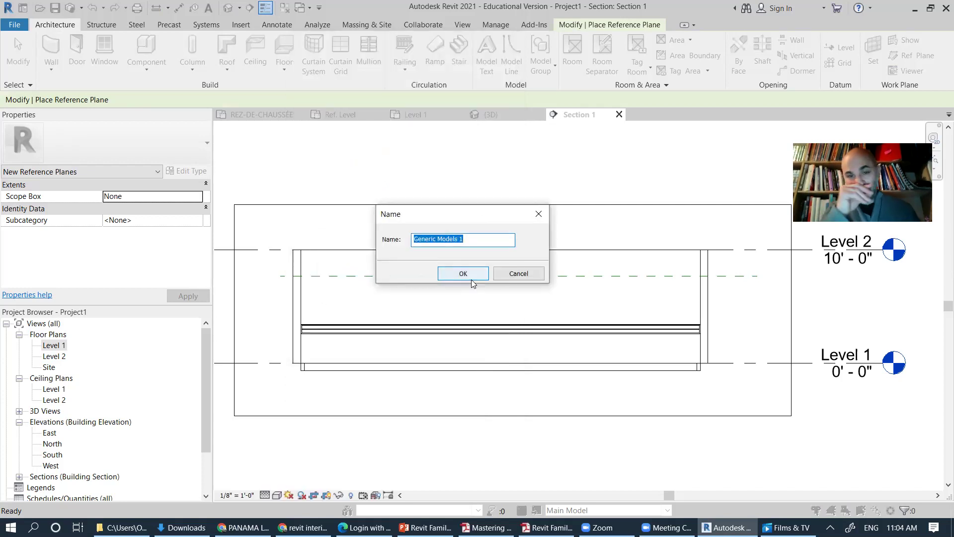
{"action": "type", "text": "cimaise"}
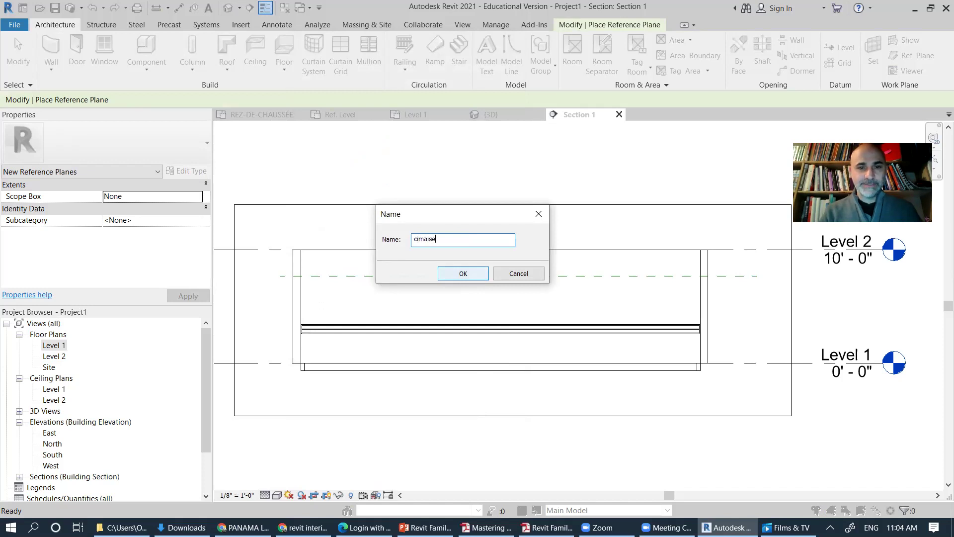
{"action": "key", "text": "Return"}
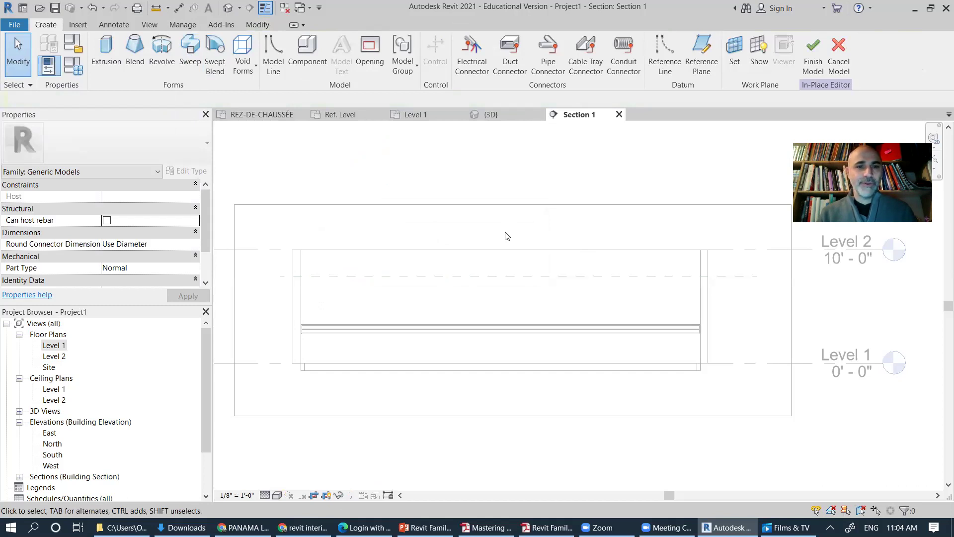
Step: Begin a sweep path sketch on the work plane Reference Plane : cimaise
{"action": "left_click", "coordinate": [190, 50]}
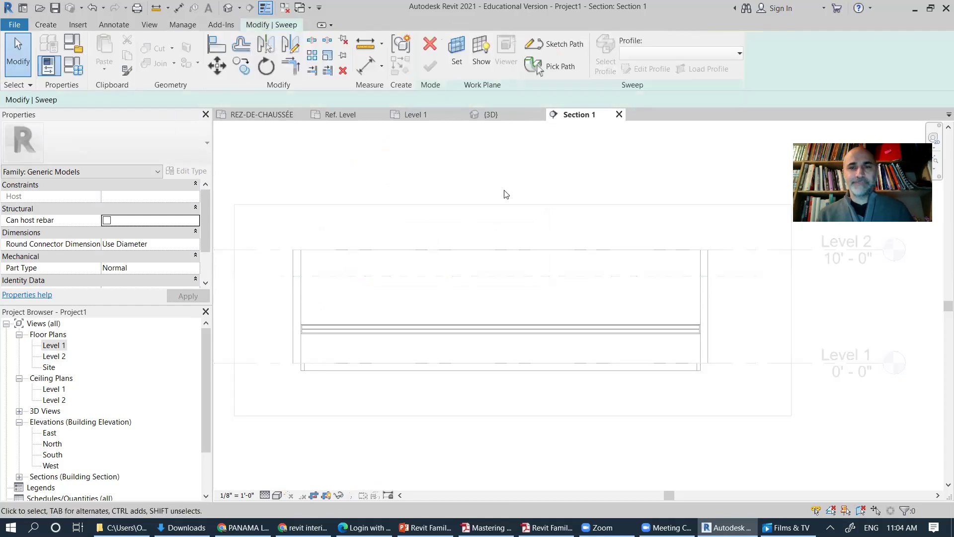
{"action": "left_click", "coordinate": [562, 50]}
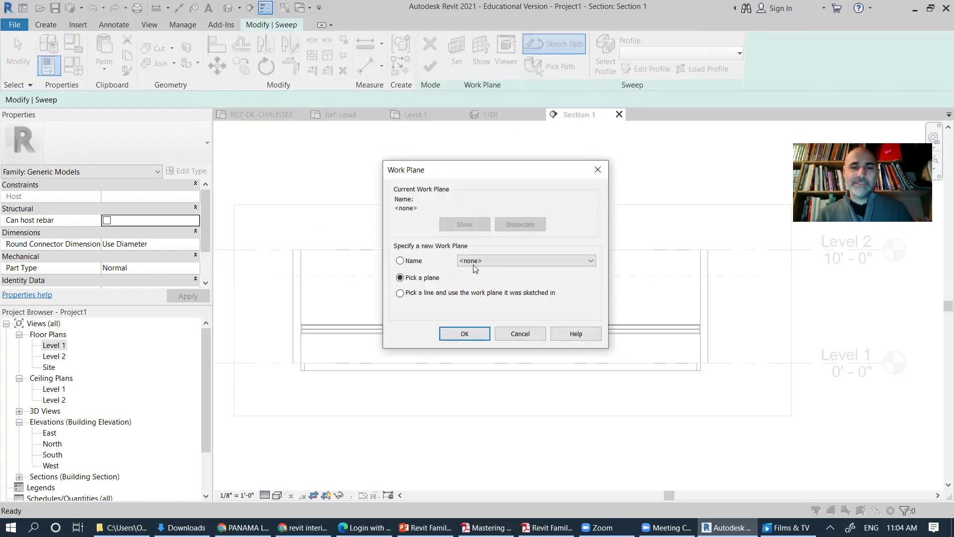
{"action": "left_click", "coordinate": [523, 264]}
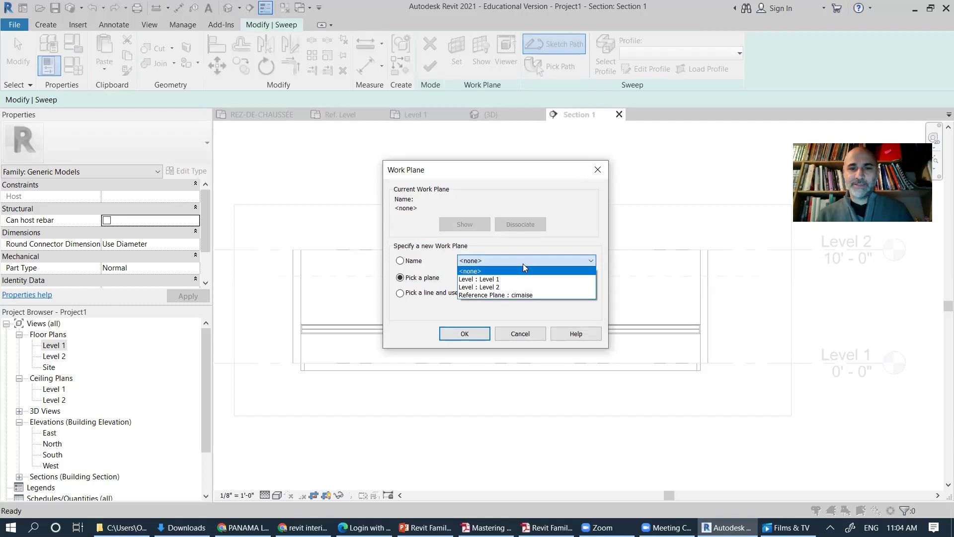
{"action": "left_click", "coordinate": [512, 296]}
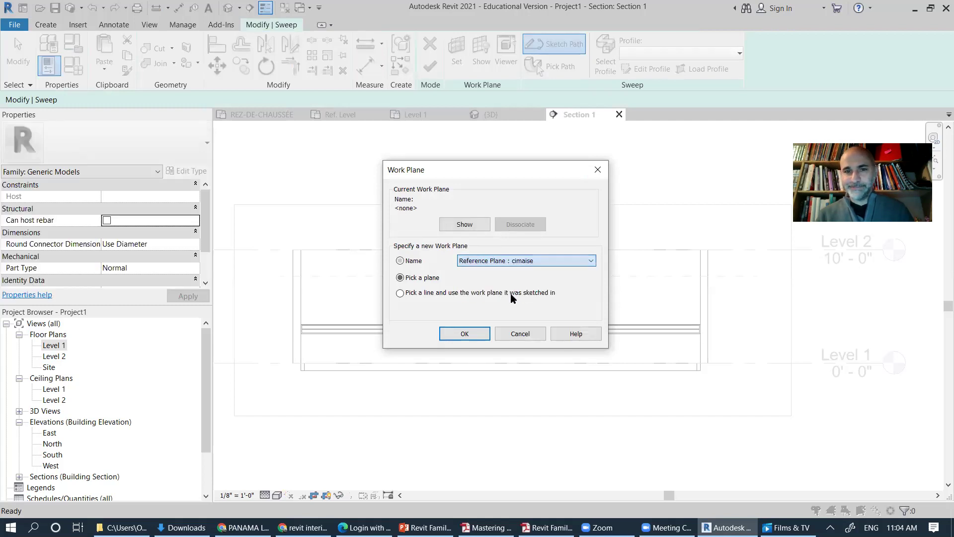
{"action": "left_click", "coordinate": [467, 333]}
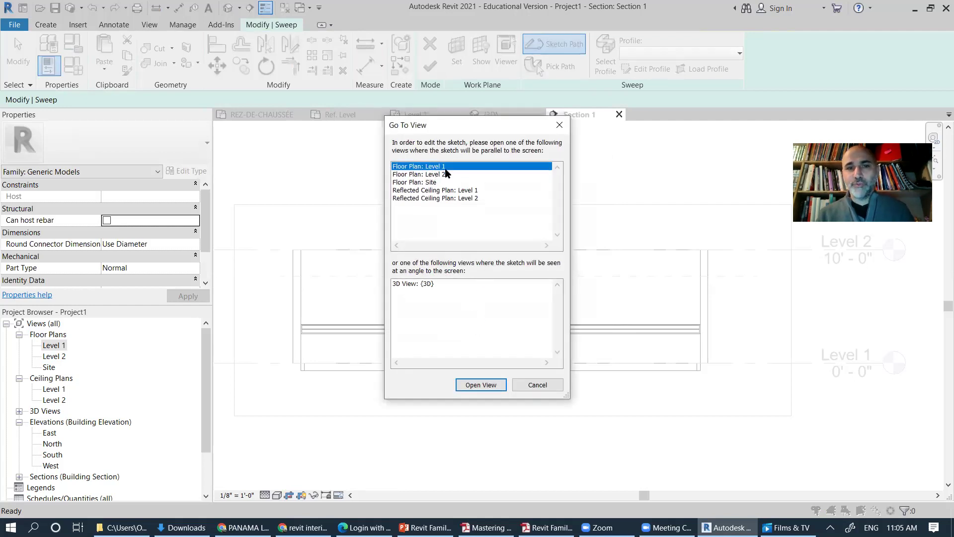
Step: In the Level 1 plan, sketch the sweep path along the top wall and partway down the right wall, then commit it
{"action": "left_click", "coordinate": [486, 385]}
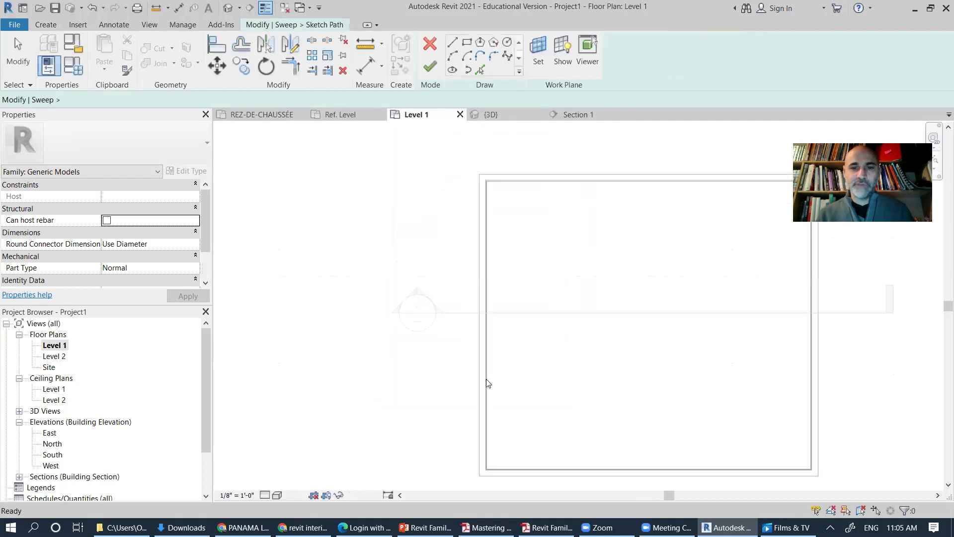
{"action": "middle_click_drag", "start_coordinate": [588, 247], "coordinate": [392, 247]}
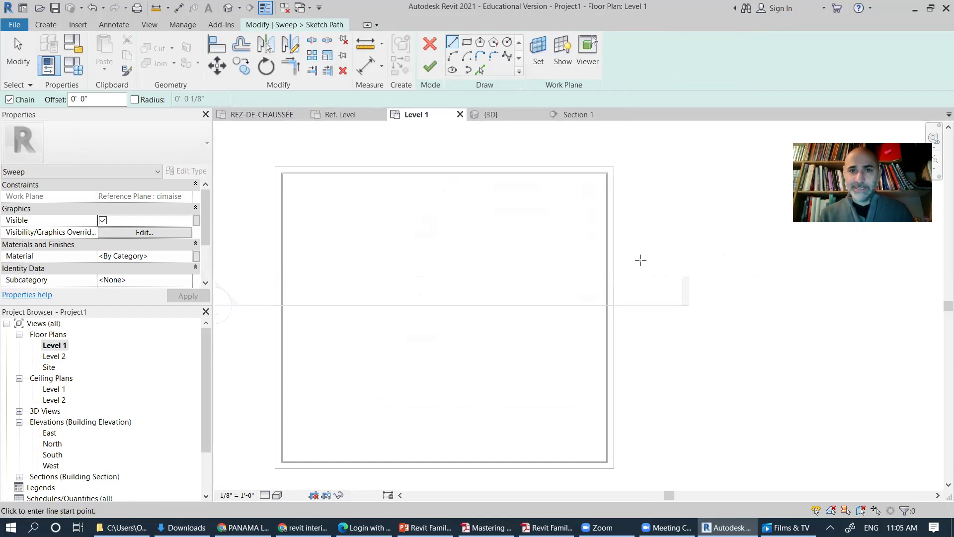
{"action": "middle_click_drag", "start_coordinate": [526, 245], "coordinate": [562, 232]}
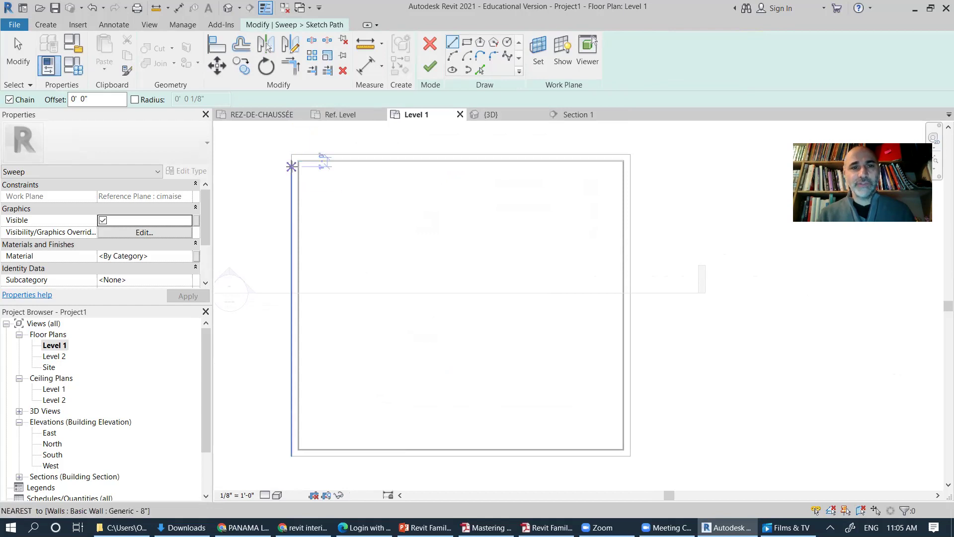
{"action": "left_click", "coordinate": [298, 161]}
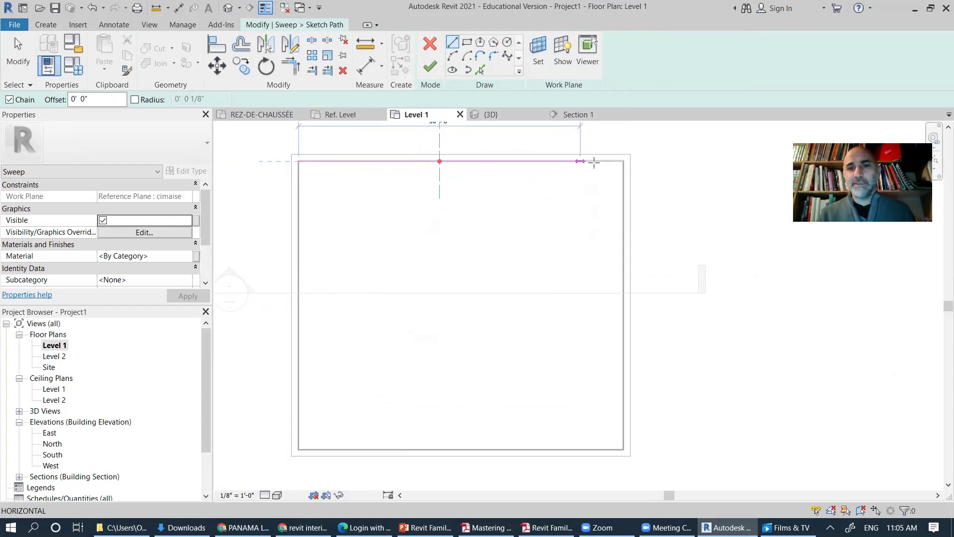
{"action": "left_click", "coordinate": [623, 161]}
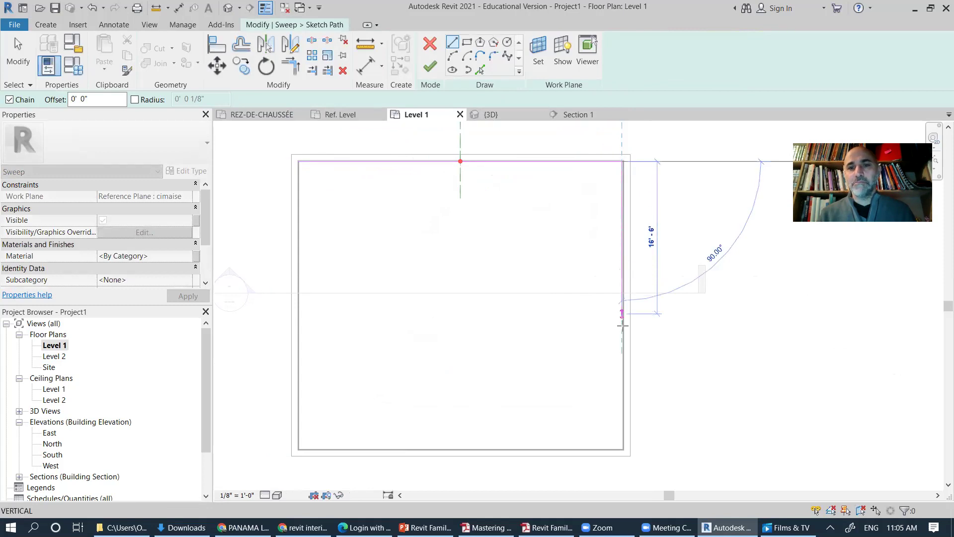
{"action": "left_click", "coordinate": [622, 354]}
{"action": "key", "text": "Escape"}
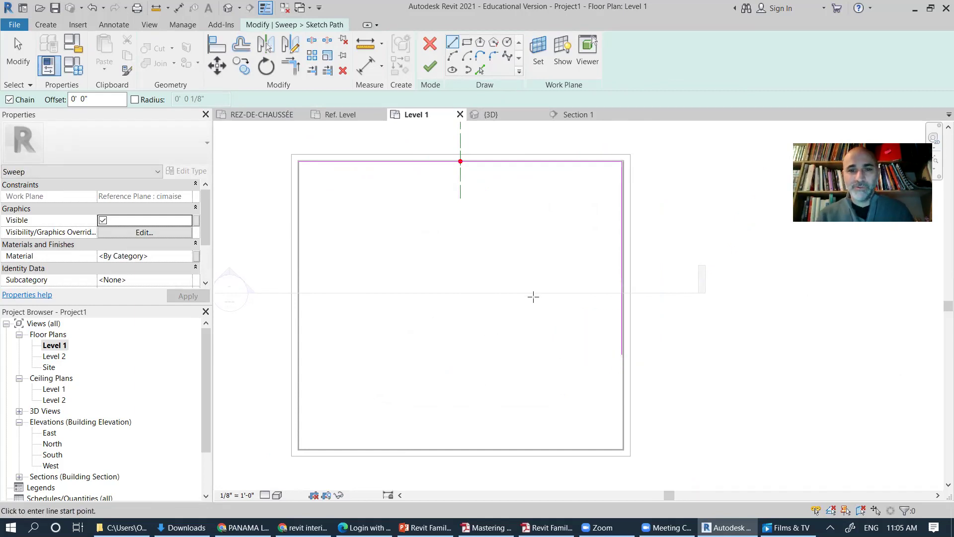
{"action": "left_click", "coordinate": [431, 66]}
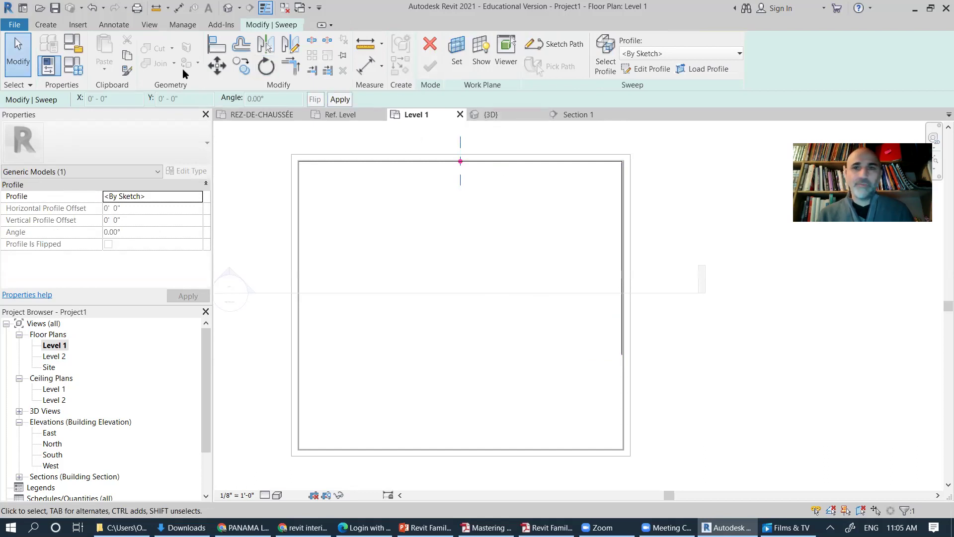
{"action": "left_click", "coordinate": [228, 8]}
{"action": "left_click", "coordinate": [532, 293]}
{"action": "middle_click_drag", "start_coordinate": [494, 311], "coordinate": [691, 299], "text": "shift"}
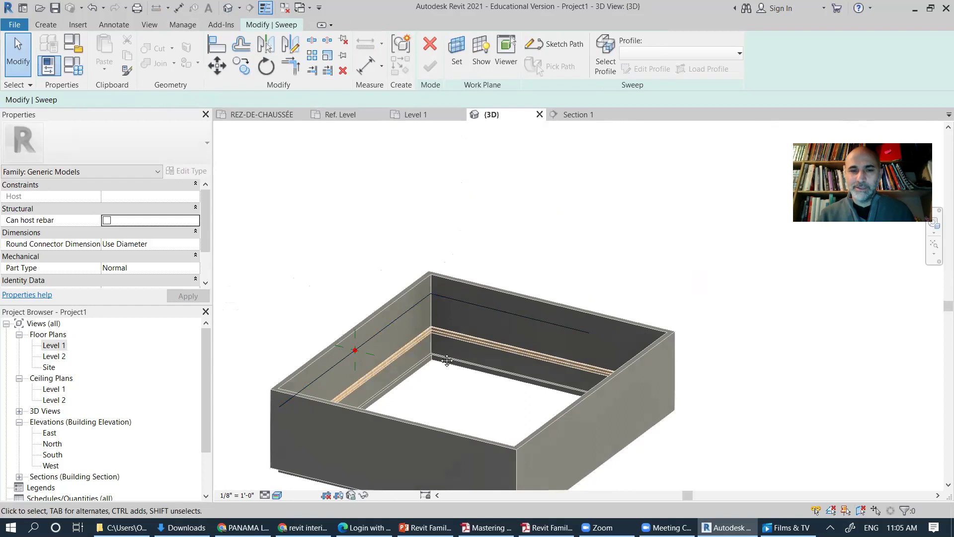
{"action": "middle_click_drag", "start_coordinate": [355, 354], "coordinate": [411, 336]}
{"action": "scroll", "coordinate": [410, 336], "scroll_direction": "up", "scroll_amount": 5}
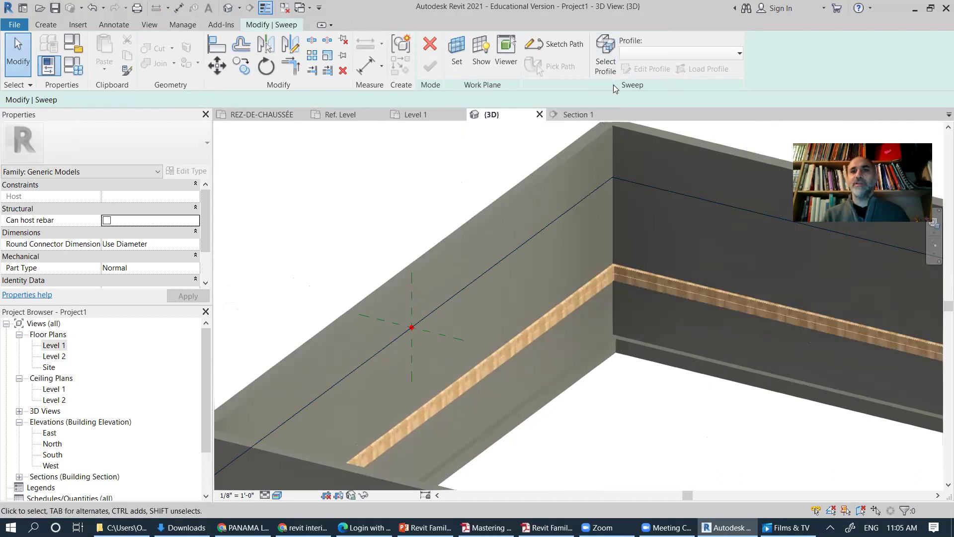
{"action": "left_click", "coordinate": [644, 54]}
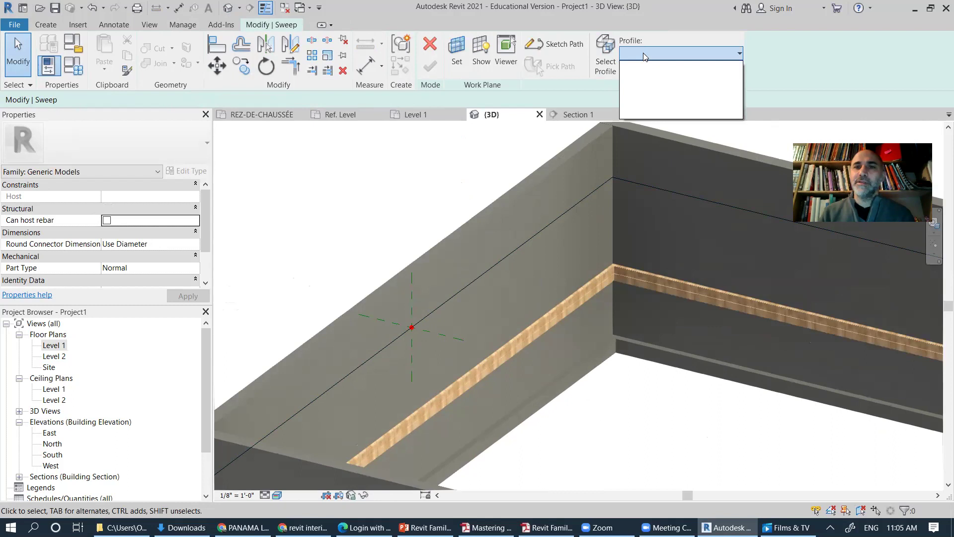
{"action": "left_click", "coordinate": [616, 72]}
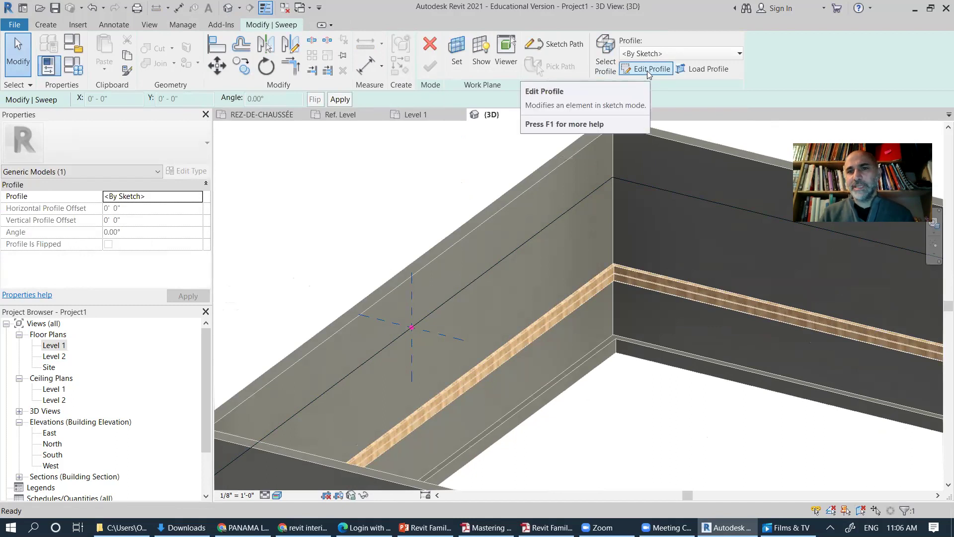
{"action": "left_click", "coordinate": [697, 69]}
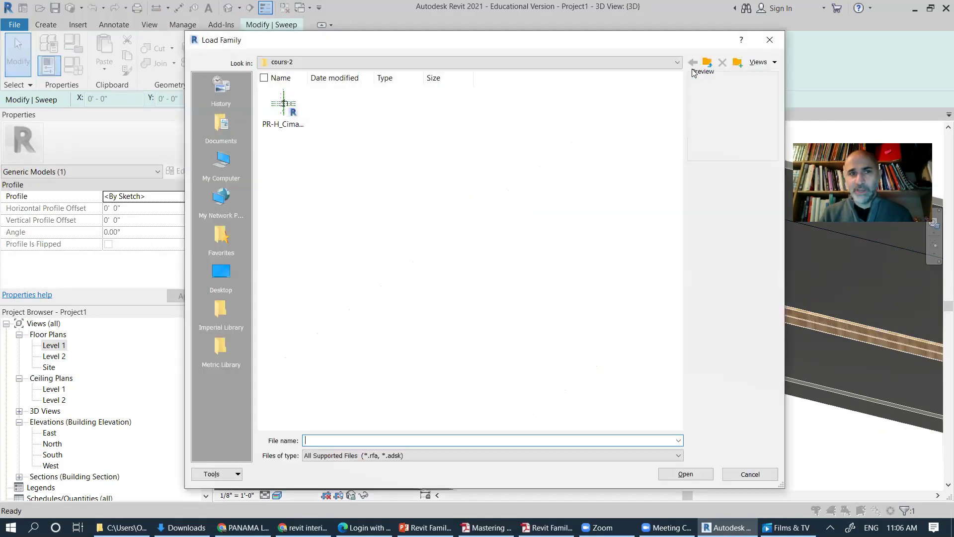
{"action": "double_click", "coordinate": [279, 104]}
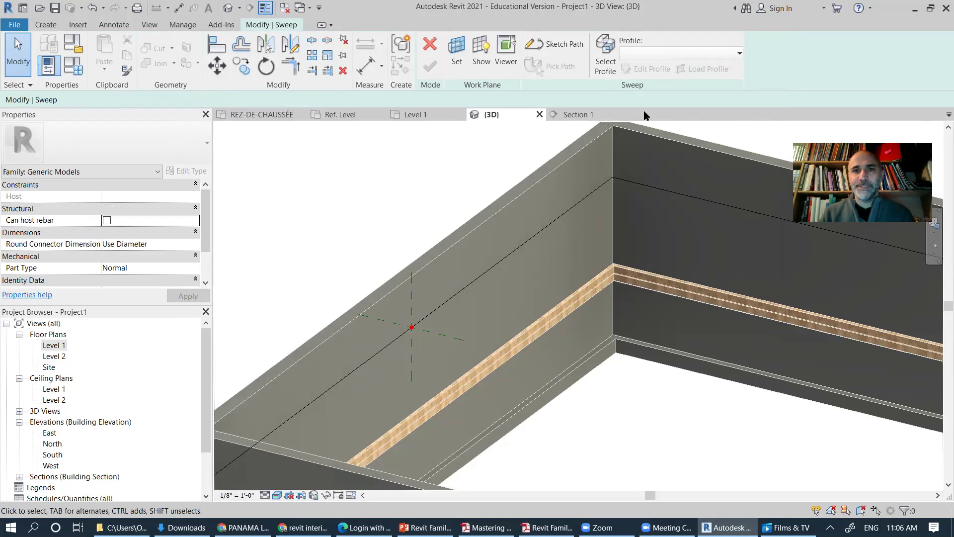
{"action": "middle_click_drag", "start_coordinate": [434, 363], "coordinate": [408, 353]}
{"action": "left_click", "coordinate": [731, 54]}
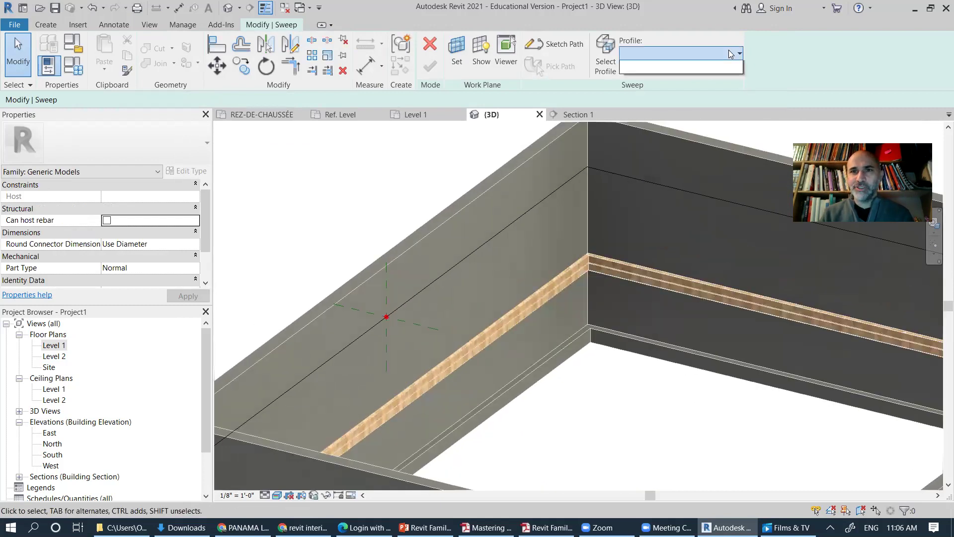
{"action": "left_click", "coordinate": [733, 50]}
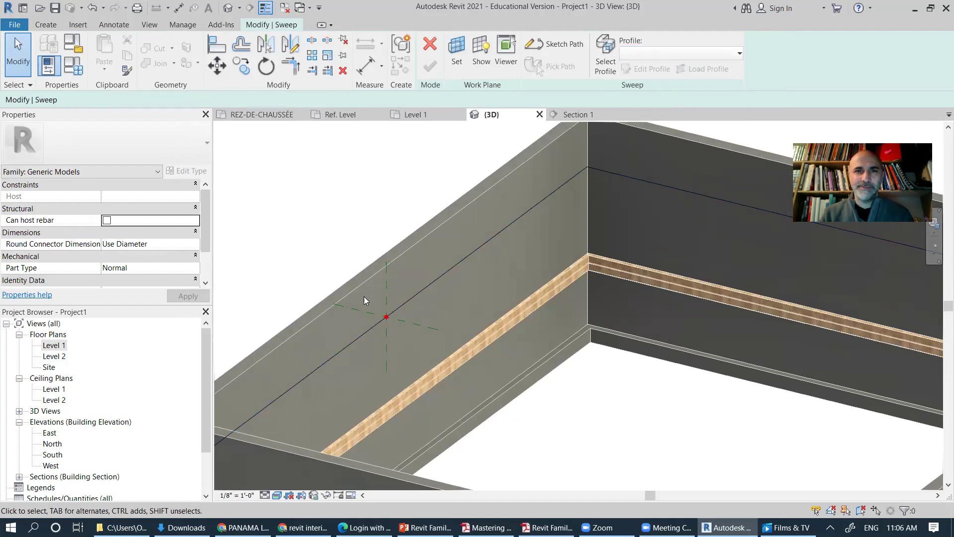
{"action": "scroll", "coordinate": [387, 325], "scroll_direction": "up", "scroll_amount": 5}
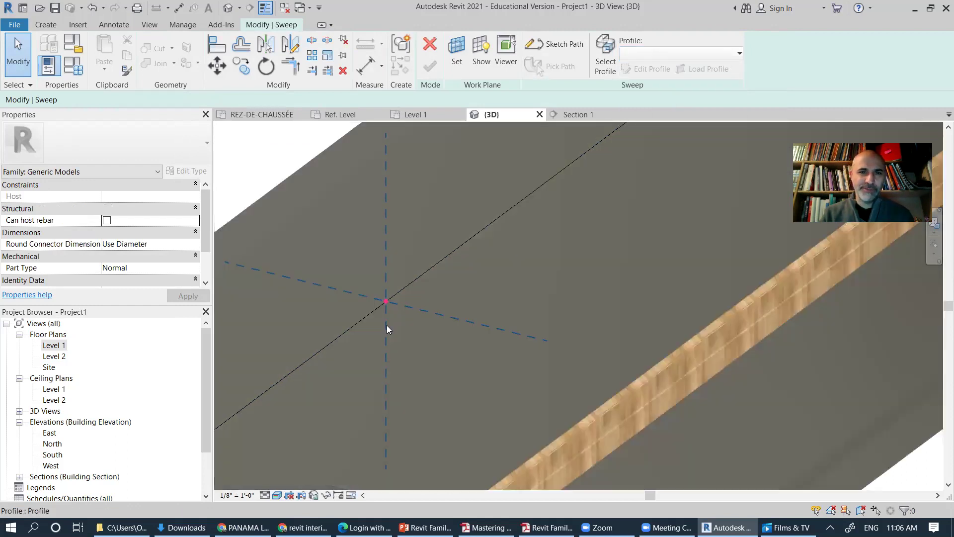
{"action": "scroll", "coordinate": [385, 322], "scroll_direction": "down", "scroll_amount": 3}
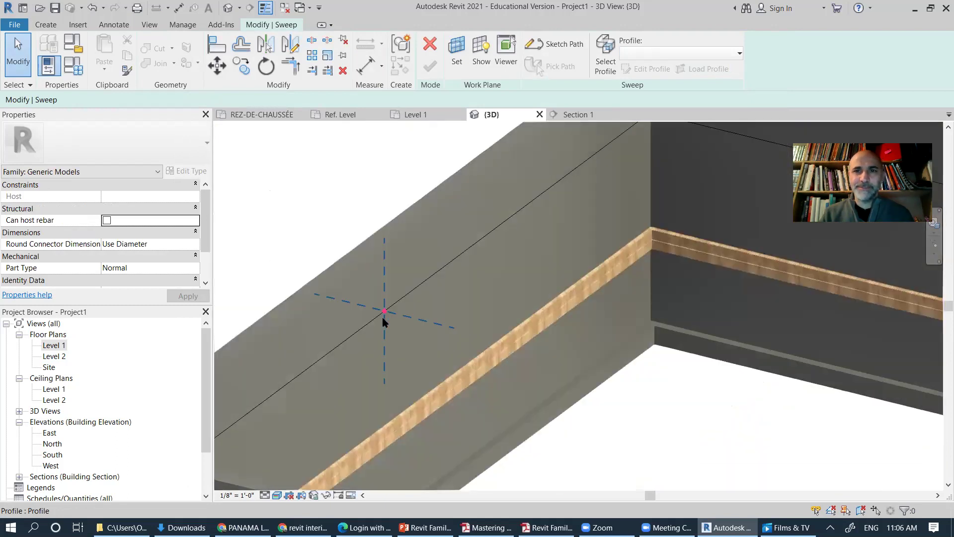
{"action": "scroll", "coordinate": [385, 322], "scroll_direction": "down", "scroll_amount": 3}
{"action": "middle_click_drag", "start_coordinate": [385, 322], "coordinate": [497, 199], "text": "shift"}
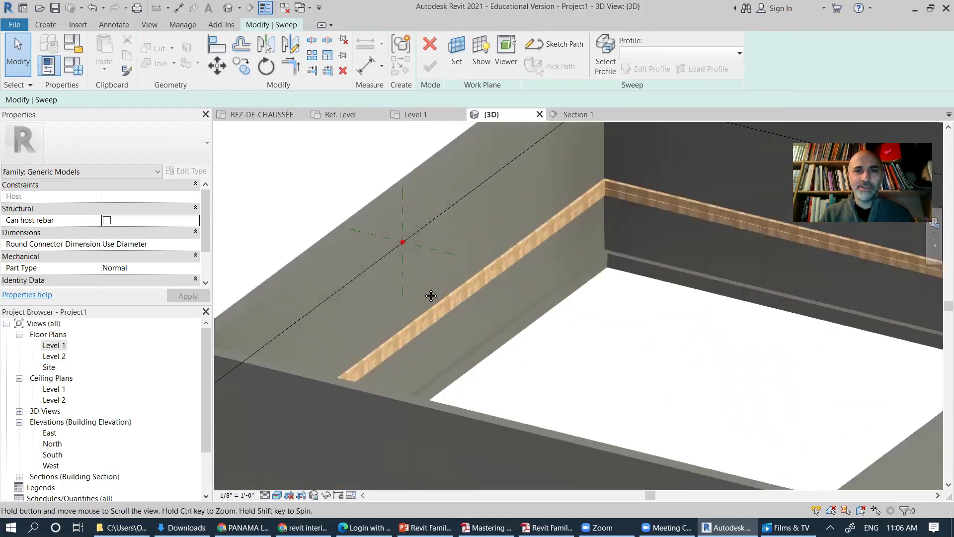
{"action": "scroll", "coordinate": [526, 172], "scroll_direction": "up", "scroll_amount": 3}
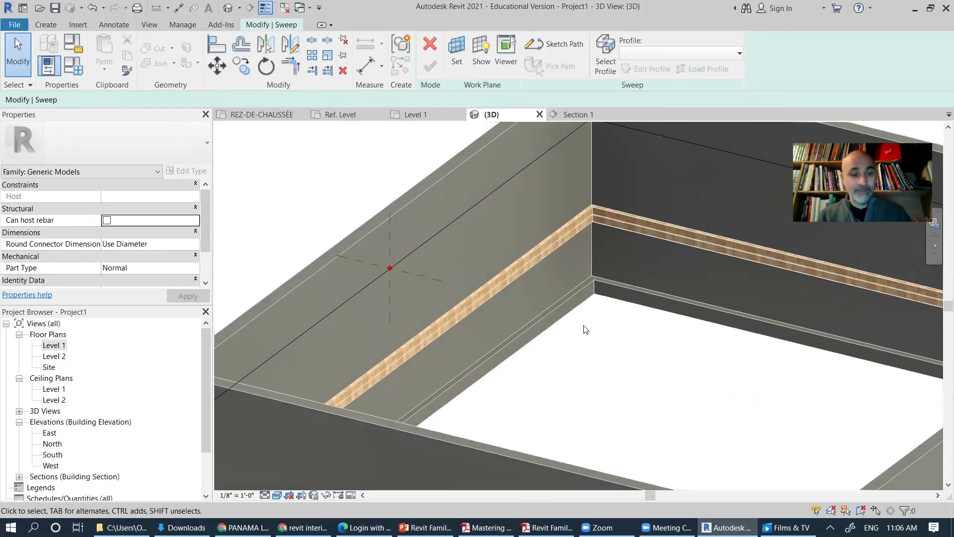
{"action": "middle_click_drag", "start_coordinate": [601, 324], "coordinate": [554, 367]}
{"action": "scroll", "coordinate": [411, 370], "scroll_direction": "down", "scroll_amount": 2}
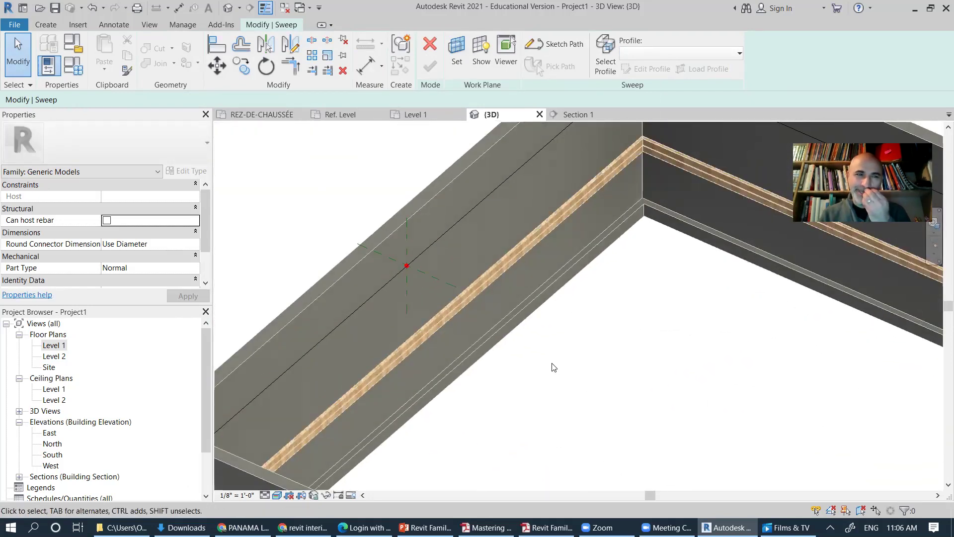
{"action": "scroll", "coordinate": [408, 268], "scroll_direction": "up", "scroll_amount": 4}
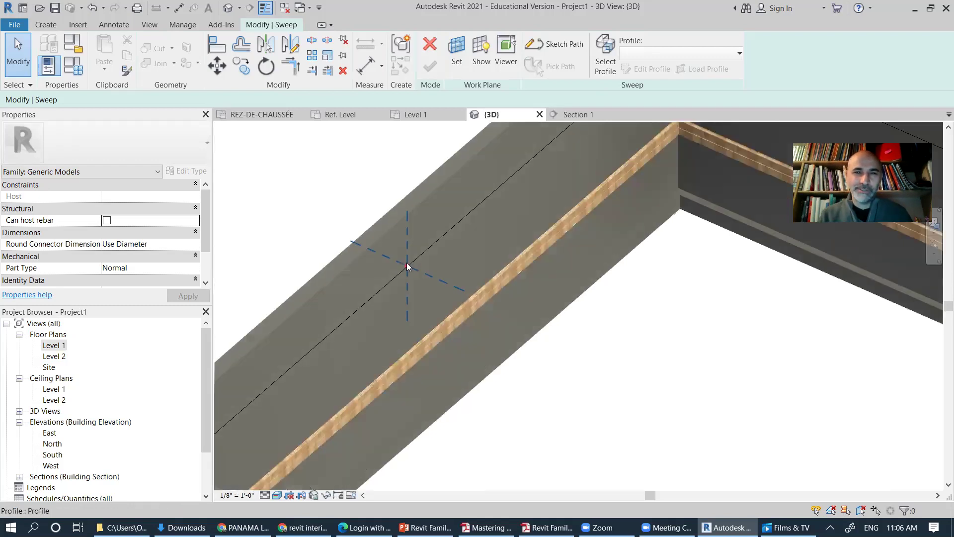
Step: Load the PR-H_Cimaise.rfa profile family for the sweep
{"action": "left_click", "coordinate": [409, 267]}
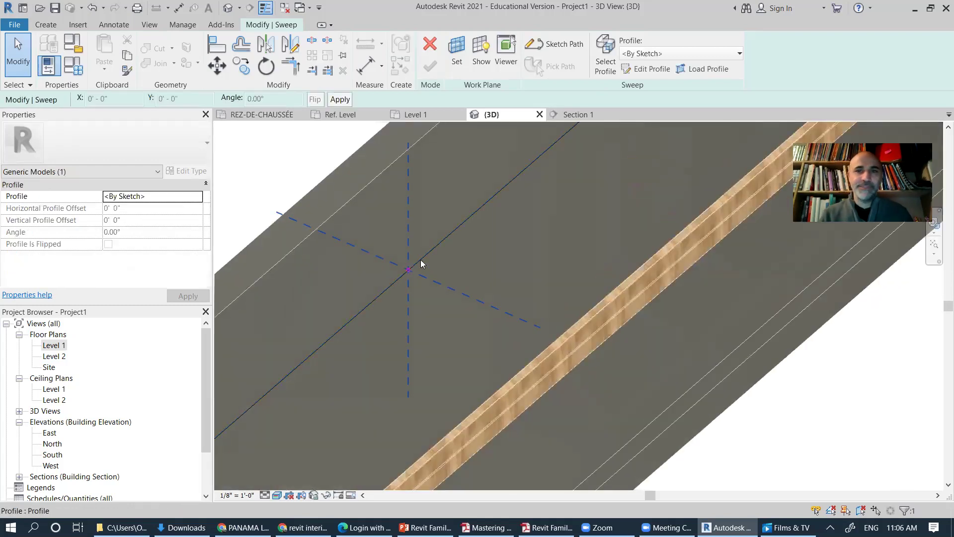
{"action": "left_click", "coordinate": [704, 70]}
{"action": "left_click", "coordinate": [284, 106]}
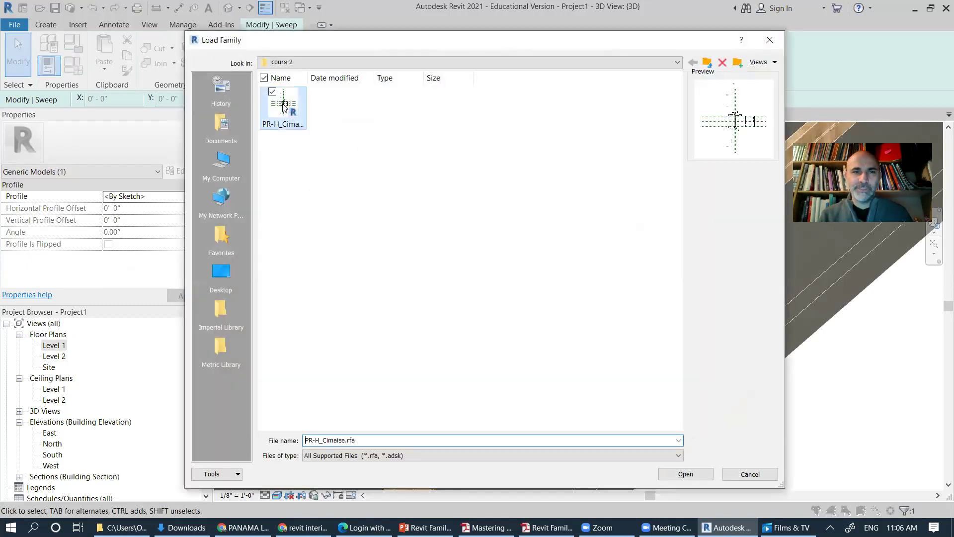
{"action": "left_click", "coordinate": [686, 474]}
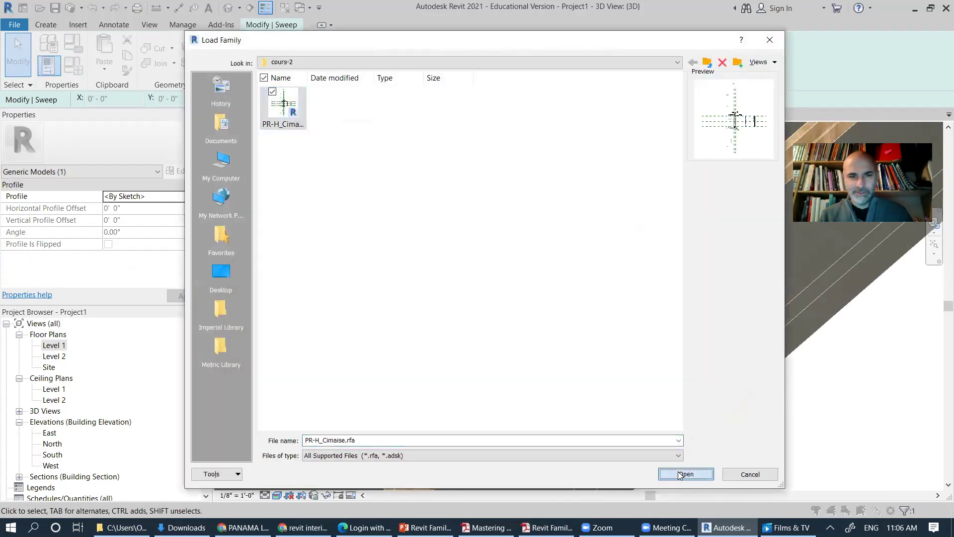
Step: Reselect the sweep's profile and enter profile sketch mode
{"action": "left_click", "coordinate": [657, 144]}
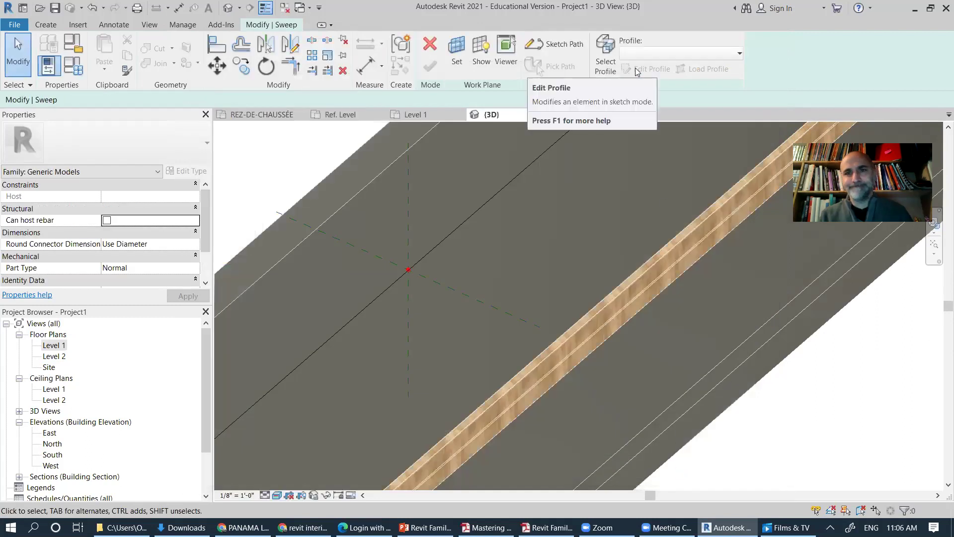
{"action": "left_click", "coordinate": [606, 55]}
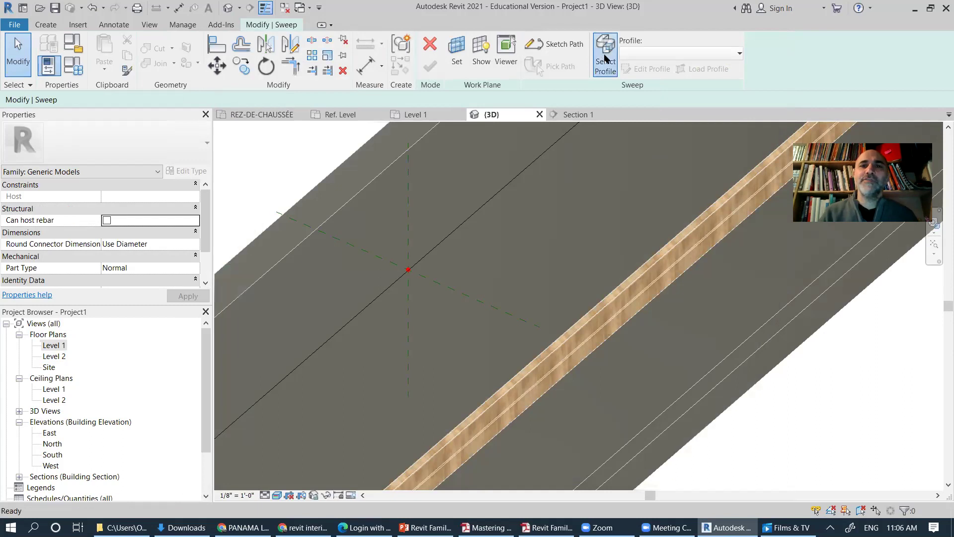
{"action": "left_click", "coordinate": [646, 68]}
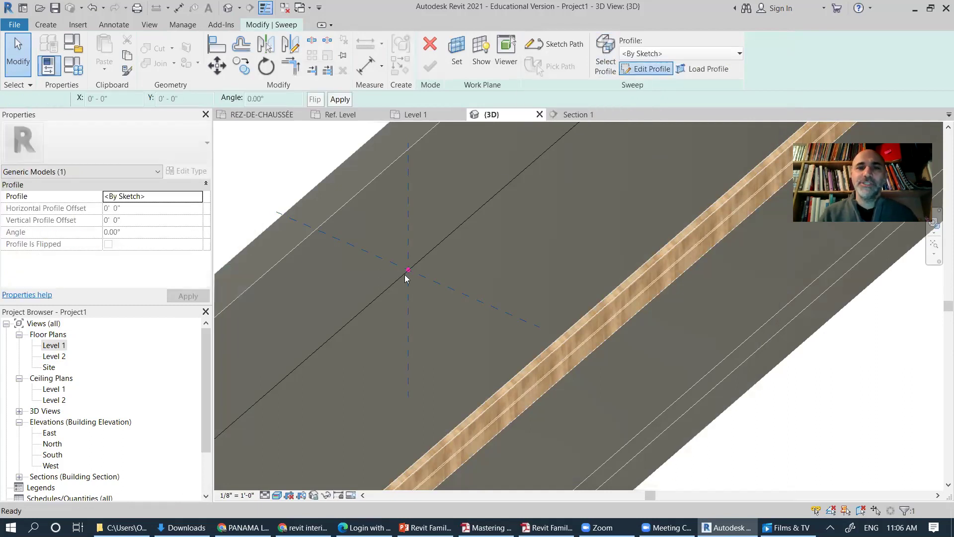
Step: Sketch a closed four-edge profile loop starting and ending at the red point
{"action": "left_click", "coordinate": [408, 270]}
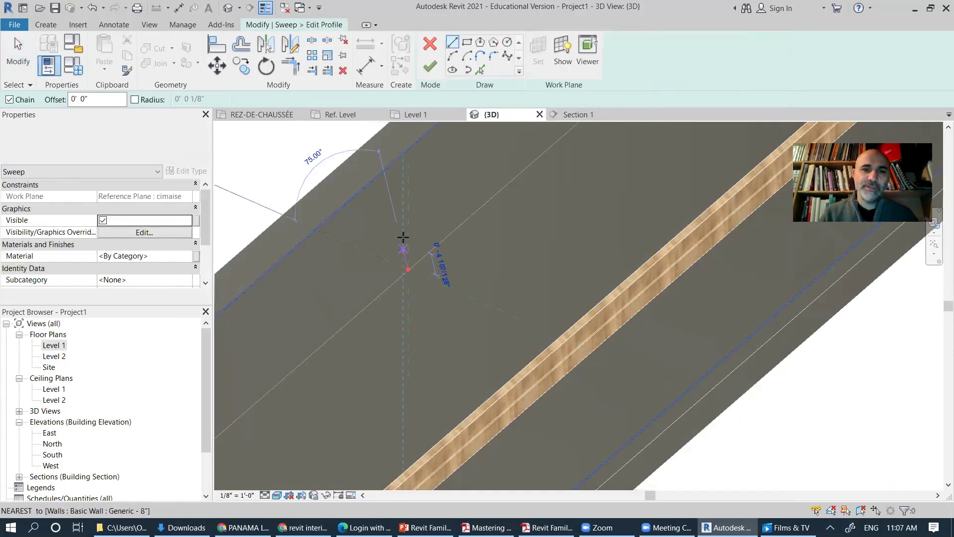
{"action": "left_click", "coordinate": [408, 231]}
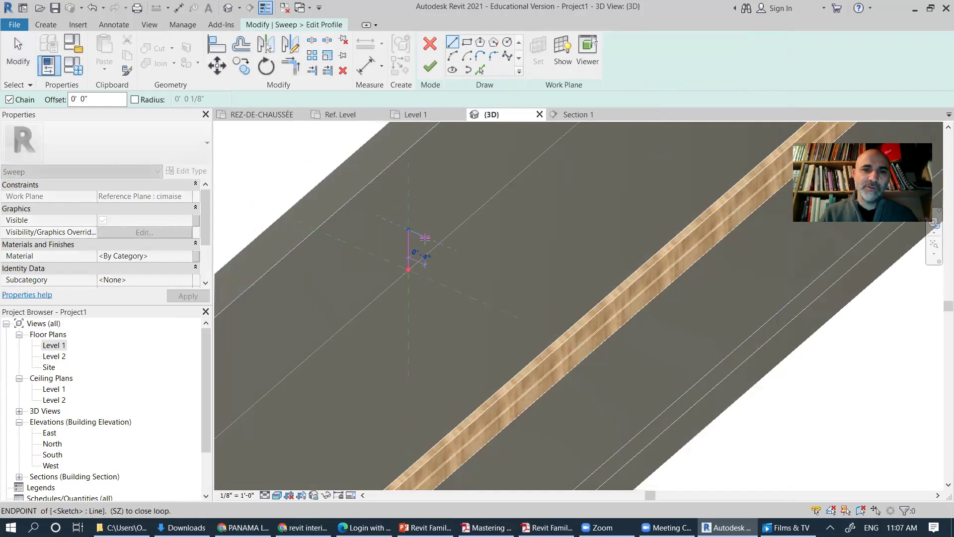
{"action": "left_click", "coordinate": [440, 300]}
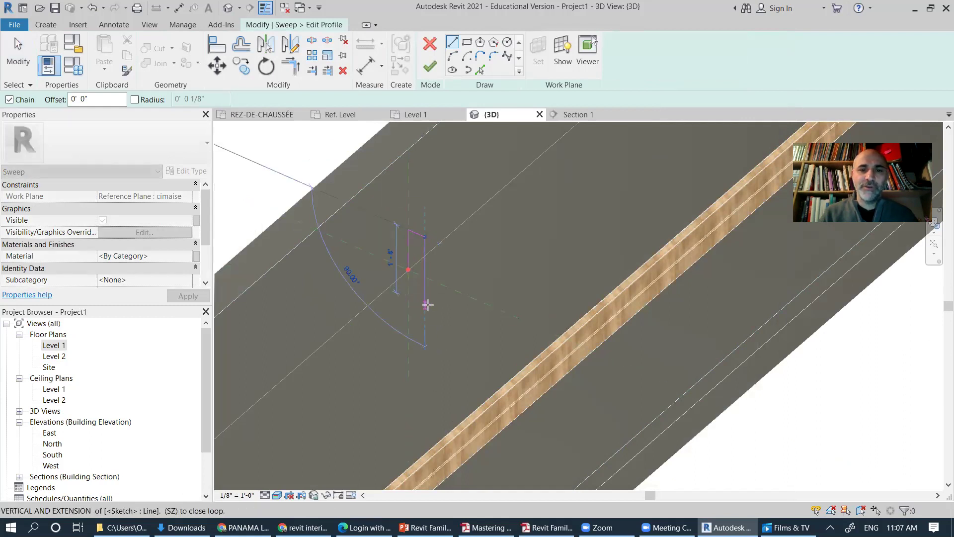
{"action": "left_click", "coordinate": [426, 304]}
{"action": "left_click", "coordinate": [408, 270]}
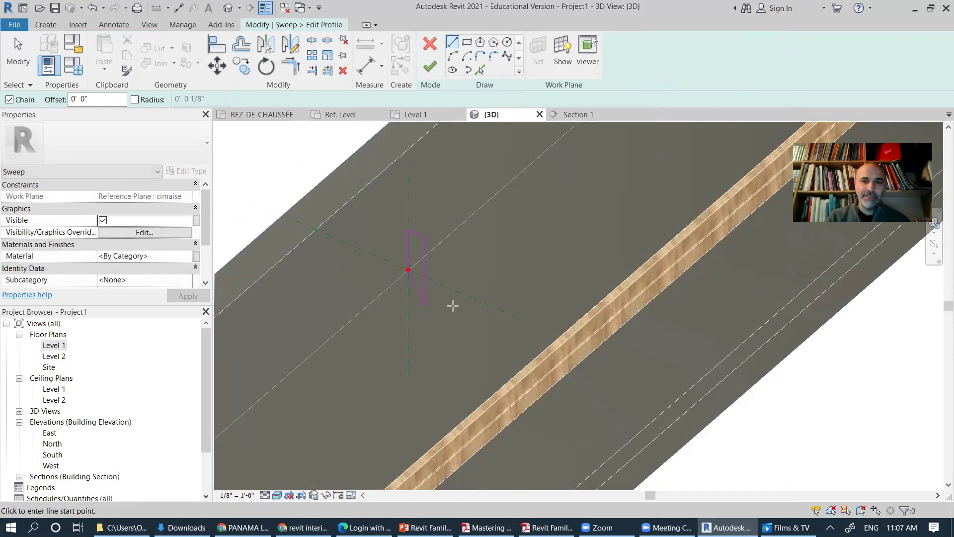
Step: Finish the profile and the sweep, creating the moulding along the wall tops
{"action": "left_click", "coordinate": [430, 70]}
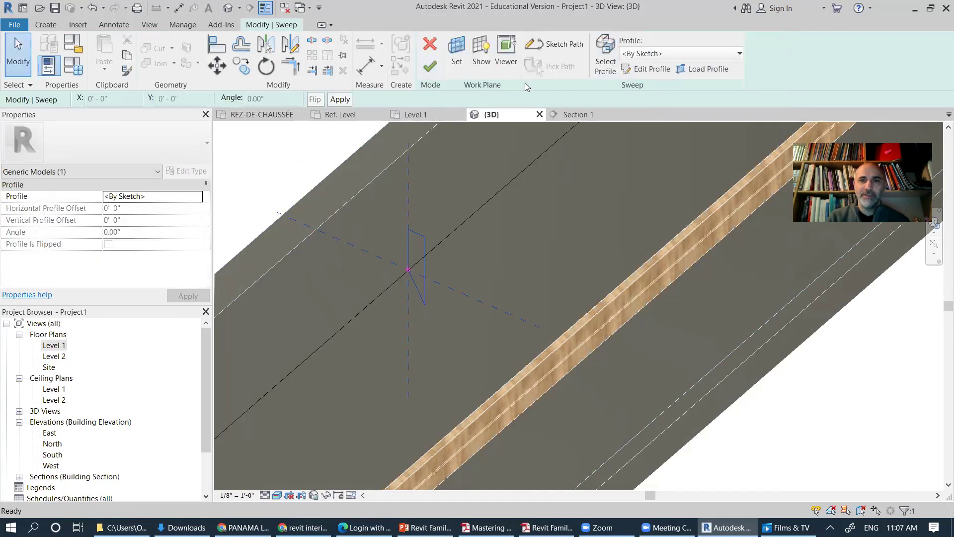
{"action": "left_click", "coordinate": [429, 73]}
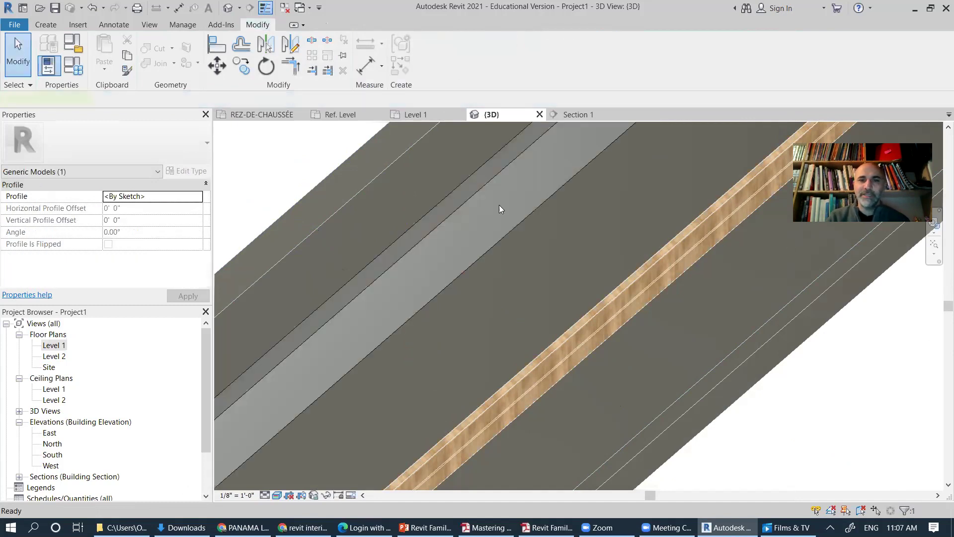
{"action": "scroll", "coordinate": [499, 212], "scroll_direction": "down", "scroll_amount": 5}
{"action": "scroll", "coordinate": [509, 352], "scroll_direction": "up", "scroll_amount": 3}
{"action": "middle_click_drag", "start_coordinate": [488, 373], "coordinate": [539, 328]}
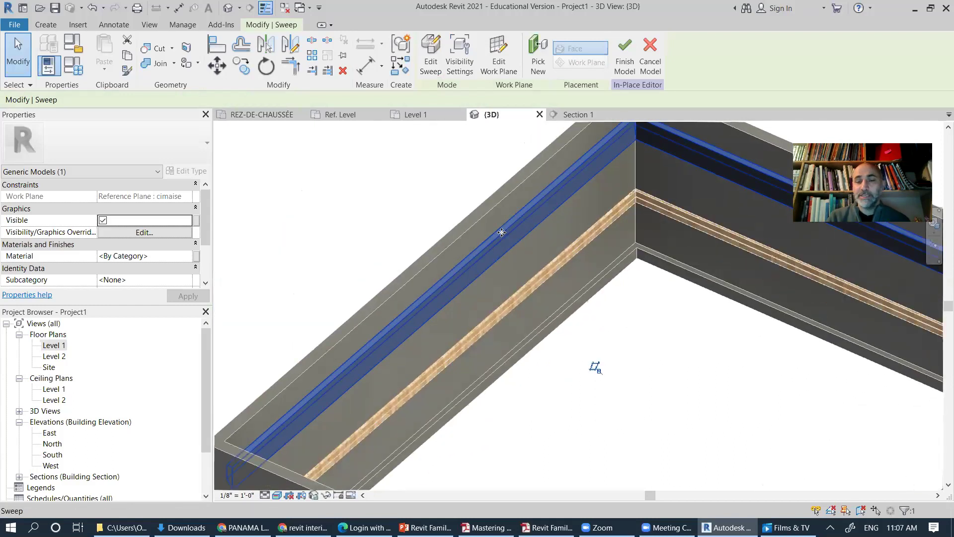
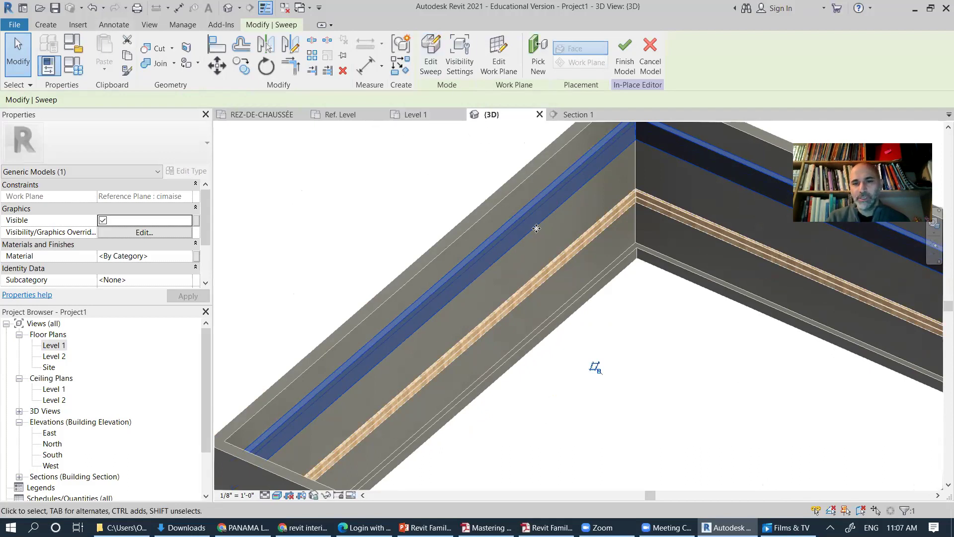
Step: Switch the upper sweep's profile to PR-H_Cimaise:8.25"x1.25" and finish the sweep edit
{"action": "scroll", "coordinate": [593, 240], "scroll_direction": "up", "scroll_amount": 5}
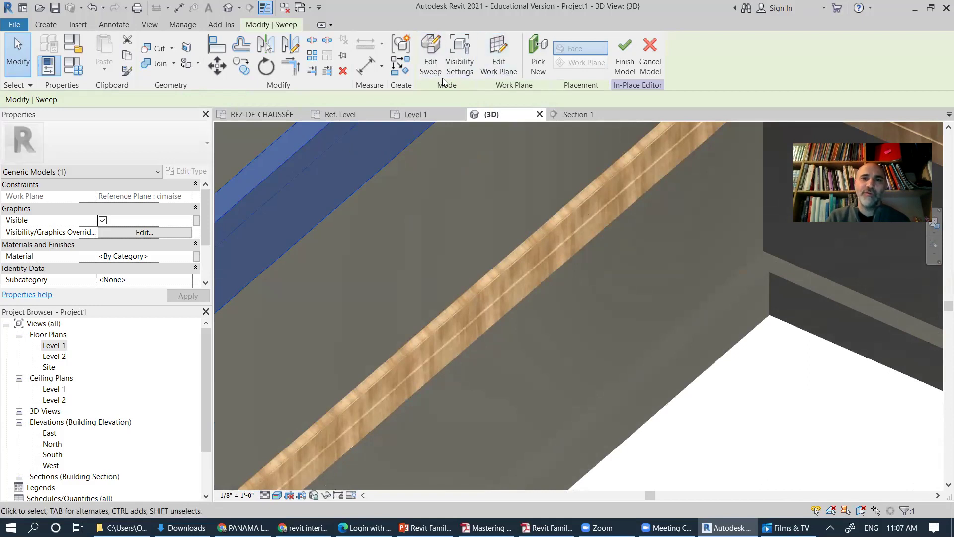
{"action": "left_click", "coordinate": [431, 55]}
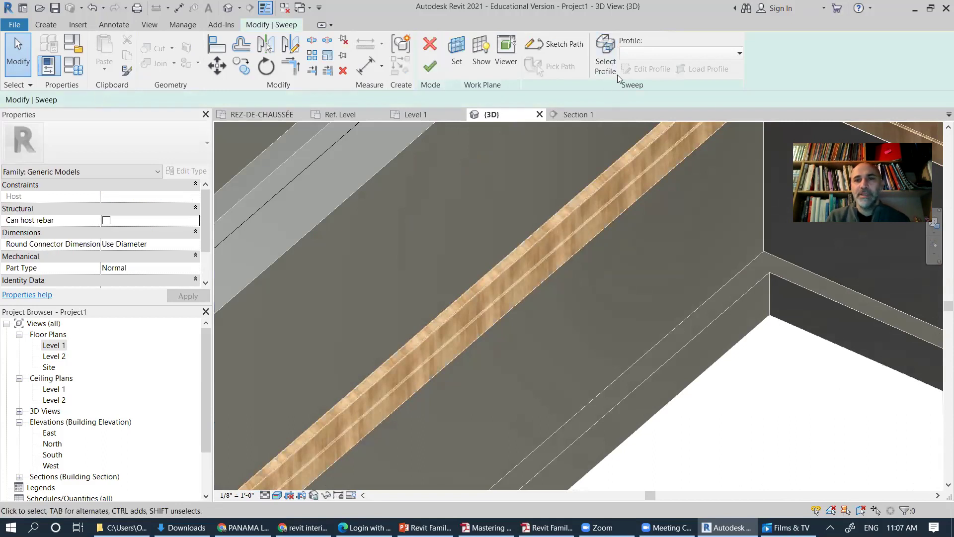
{"action": "left_click", "coordinate": [608, 58]}
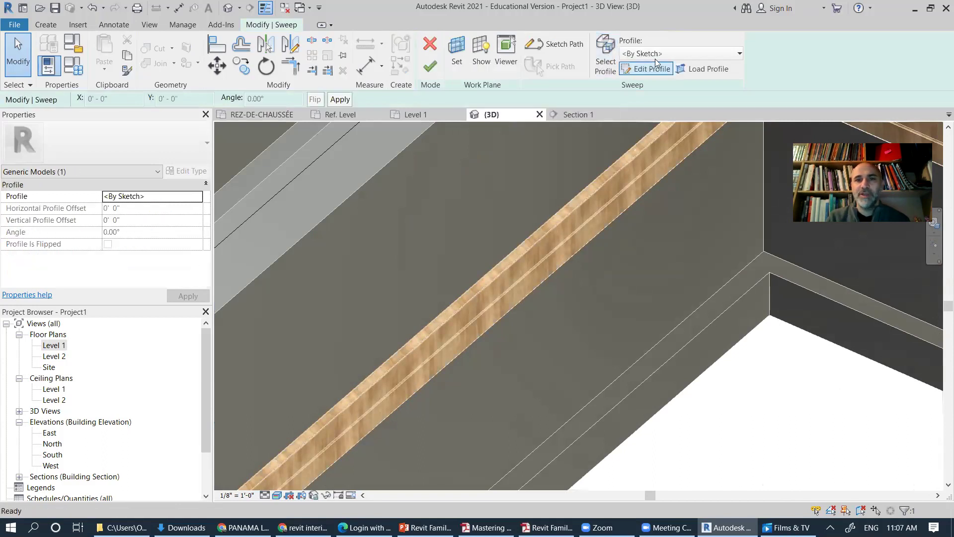
{"action": "left_click", "coordinate": [668, 53]}
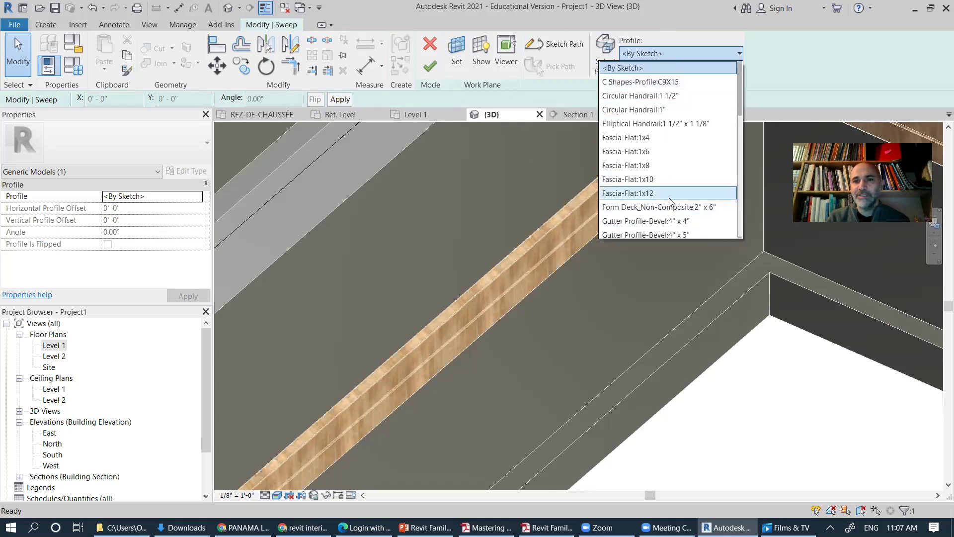
{"action": "left_click_drag", "start_coordinate": [741, 105], "coordinate": [754, 169]}
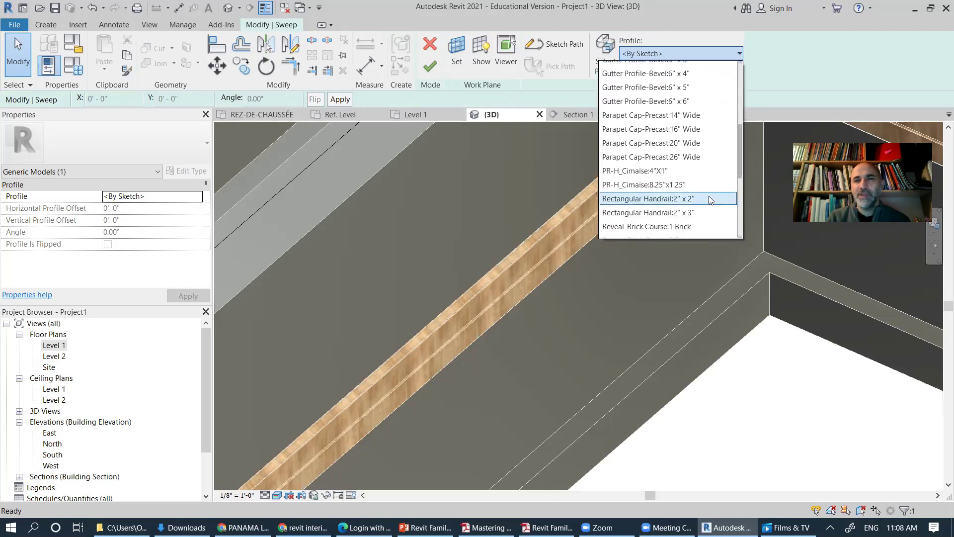
{"action": "left_click", "coordinate": [649, 184]}
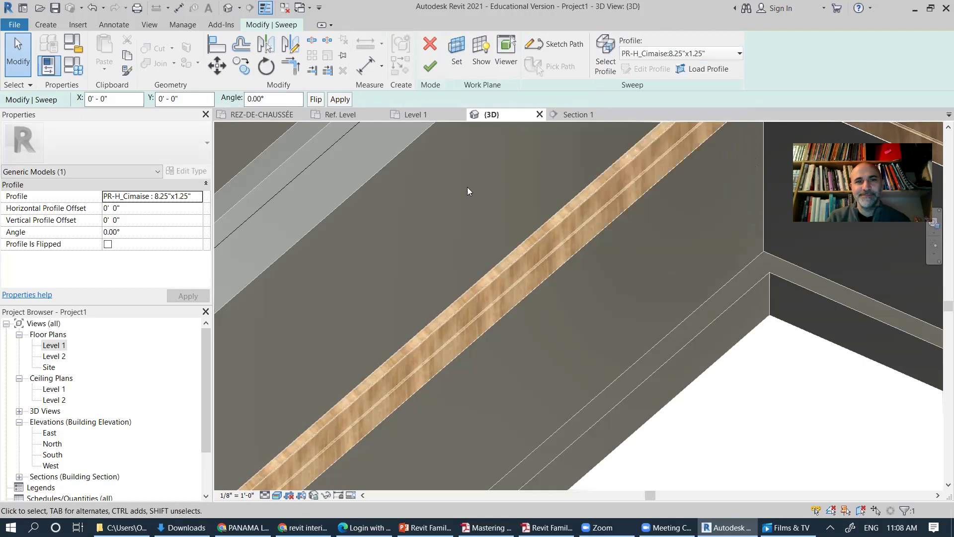
{"action": "middle_click_drag", "start_coordinate": [513, 177], "coordinate": [651, 278]}
{"action": "left_click", "coordinate": [430, 66]}
{"action": "mouse_move", "coordinate": [514, 295]}
{"action": "middle_mouse_down"}
{"action": "mouse_move", "coordinate": [535, 259]}
{"action": "mouse_move", "coordinate": [642, 201]}
{"action": "middle_mouse_up"}
{"action": "middle_click_drag", "start_coordinate": [426, 345], "coordinate": [543, 276]}
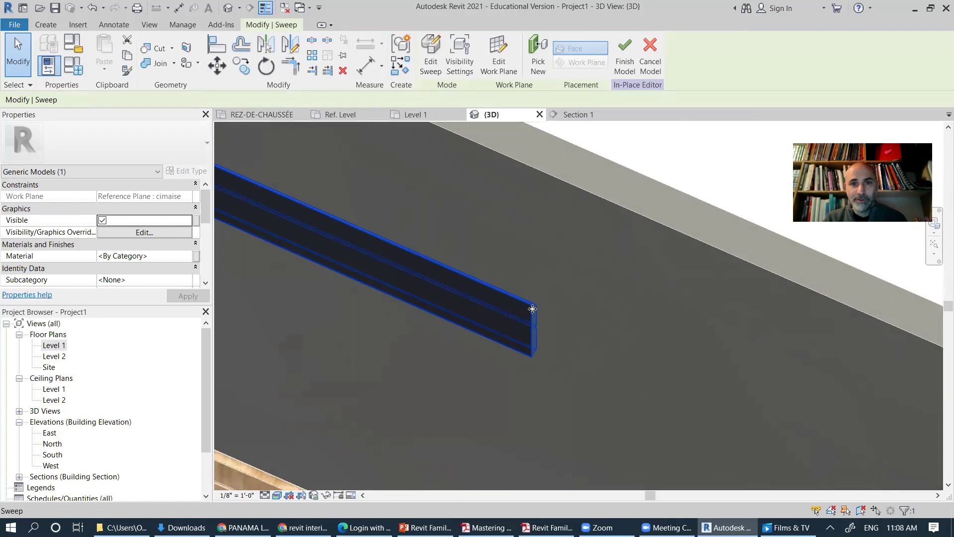
Step: Change the upper sweep's profile to Sill-Precast:5" Wide and finish the edit
{"action": "left_click", "coordinate": [439, 57]}
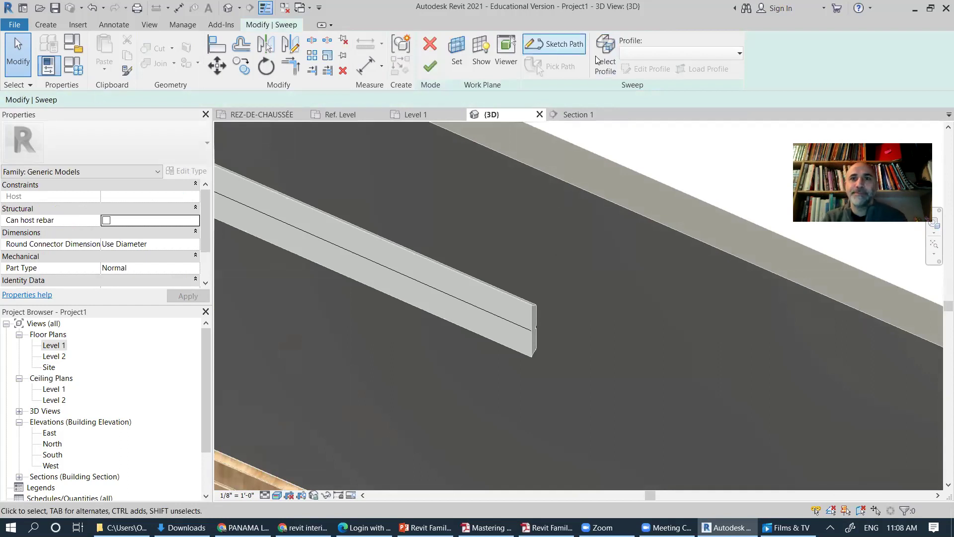
{"action": "left_click", "coordinate": [612, 68]}
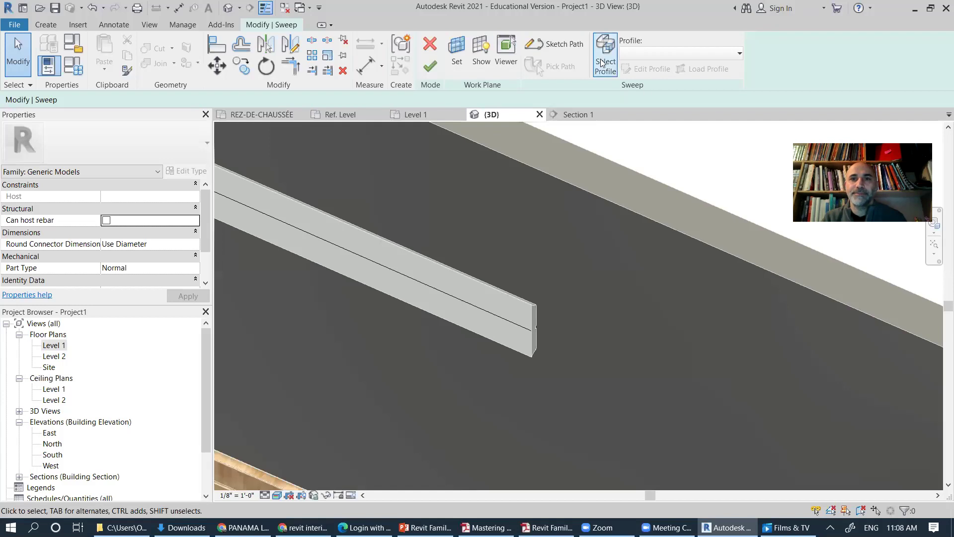
{"action": "left_click", "coordinate": [704, 55]}
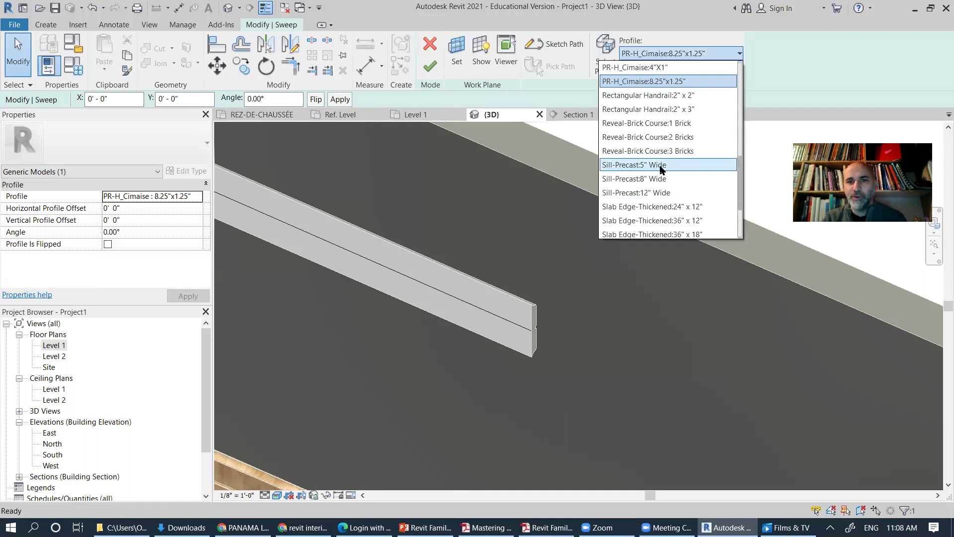
{"action": "left_click", "coordinate": [661, 166]}
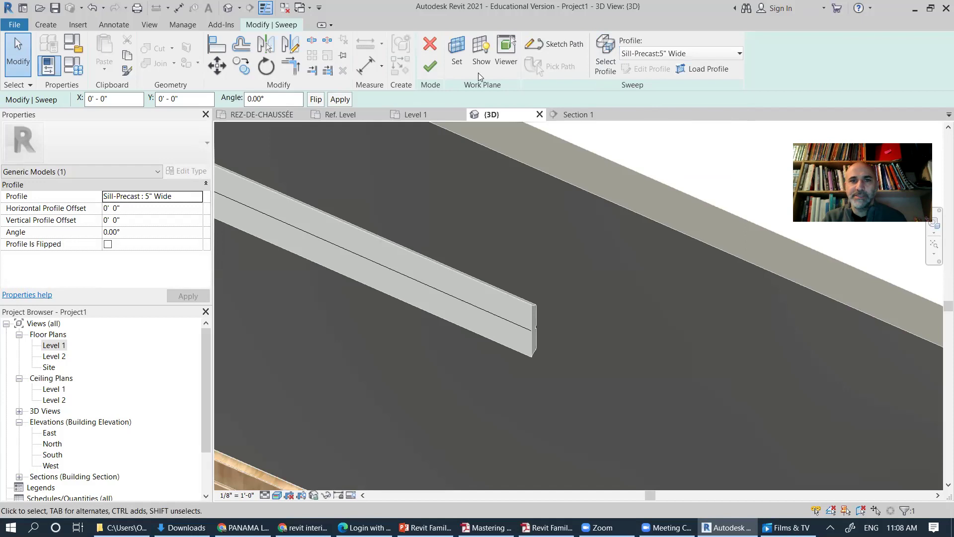
{"action": "left_click", "coordinate": [431, 67]}
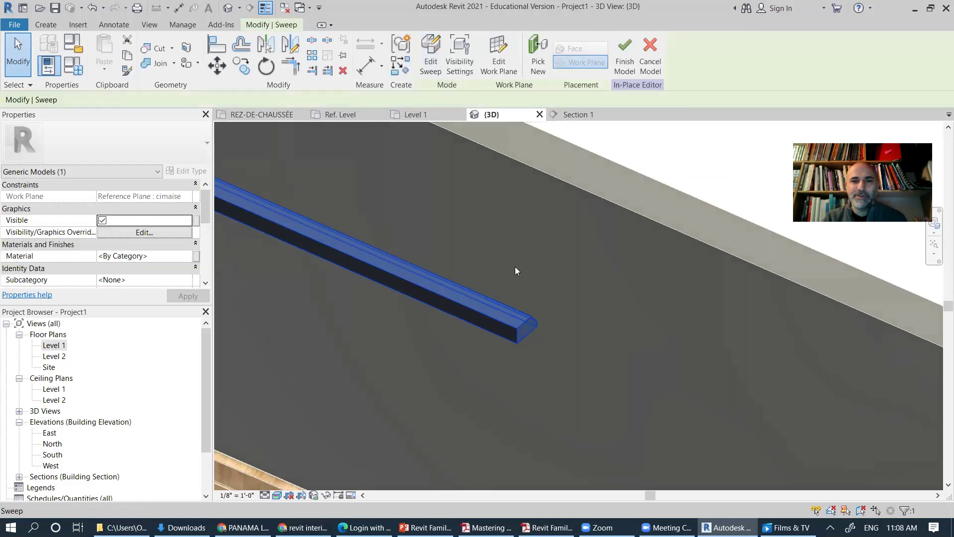
Step: Orbit and zoom the model to inspect the sweep running diagonally along the wall tops
{"action": "scroll", "coordinate": [515, 269], "scroll_direction": "down", "scroll_amount": 5}
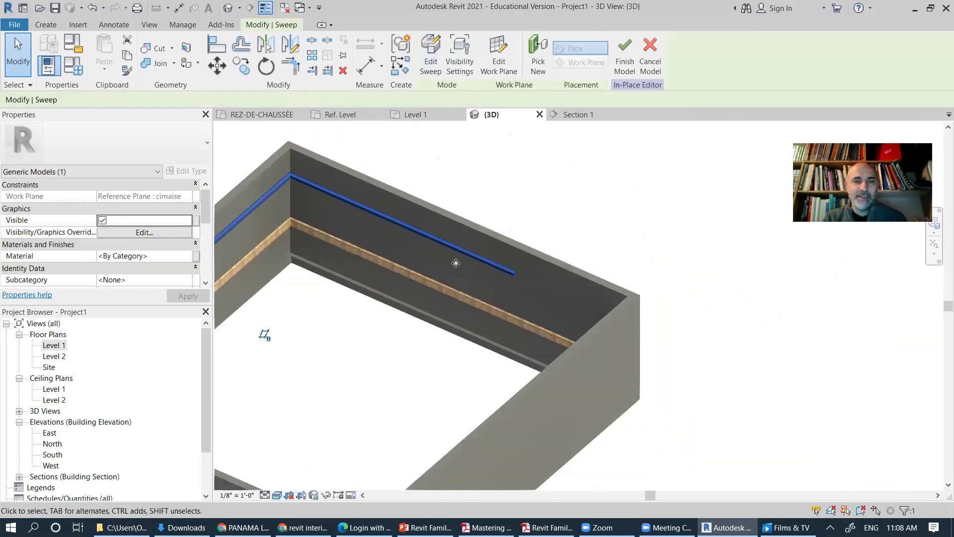
{"action": "scroll", "coordinate": [455, 263], "scroll_direction": "down", "scroll_amount": 3}
{"action": "middle_click_drag", "start_coordinate": [636, 230], "coordinate": [745, 229], "text": "shift"}
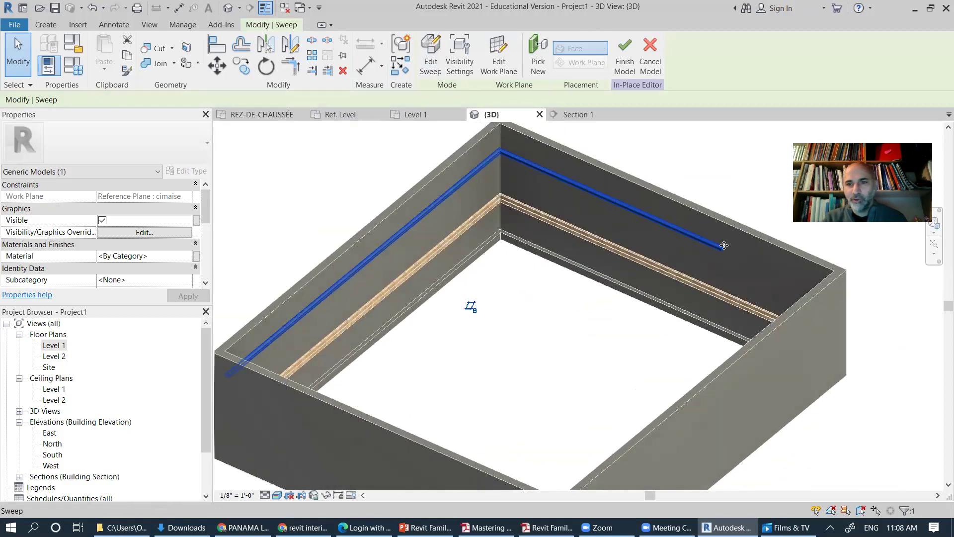
{"action": "scroll", "coordinate": [724, 245], "scroll_direction": "up", "scroll_amount": 5}
{"action": "middle_click_drag", "start_coordinate": [752, 277], "coordinate": [616, 282], "text": "shift"}
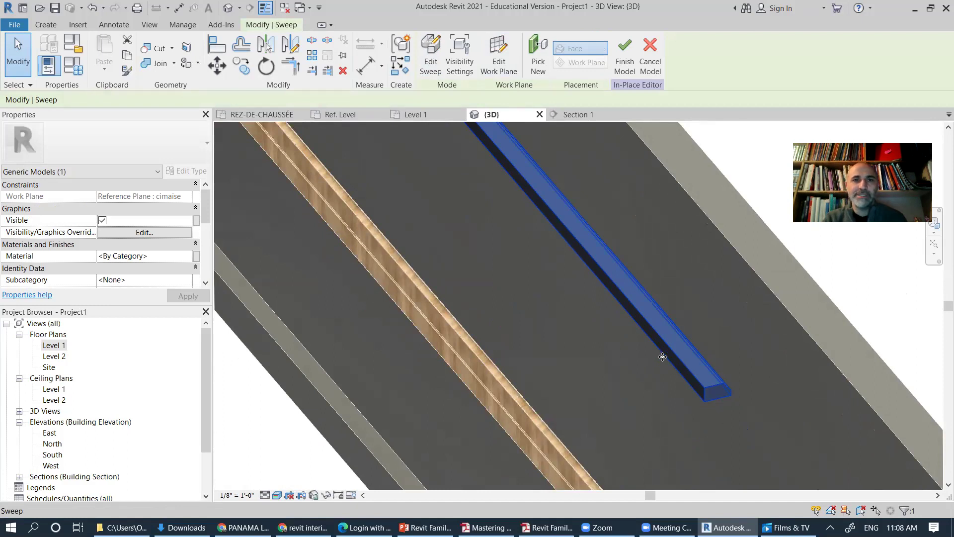
{"action": "scroll", "coordinate": [664, 357], "scroll_direction": "down", "scroll_amount": 2}
{"action": "scroll", "coordinate": [664, 356], "scroll_direction": "down", "scroll_amount": 3}
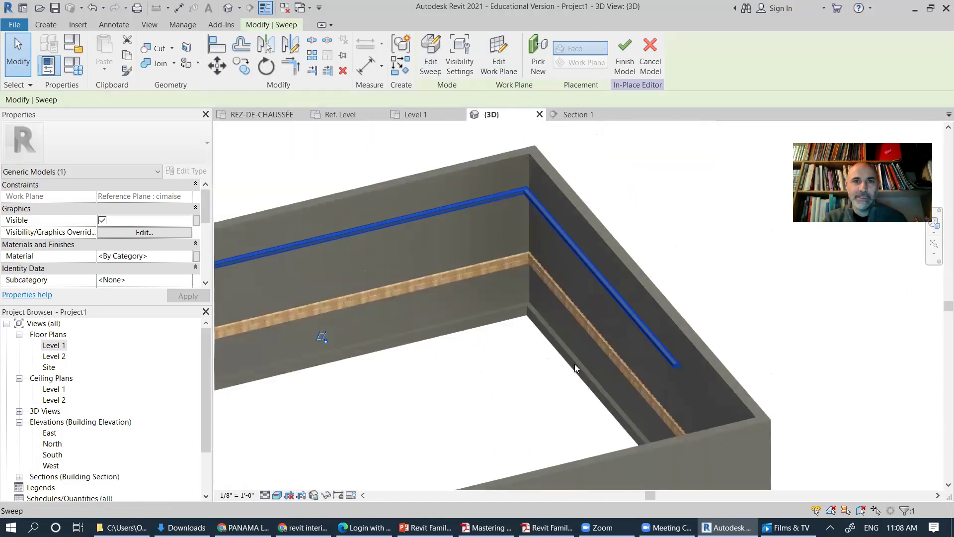
Step: Open the sweep's path sketch for editing and orbit to show the wall corner
{"action": "middle_click_drag", "start_coordinate": [586, 390], "coordinate": [620, 400], "text": "shift"}
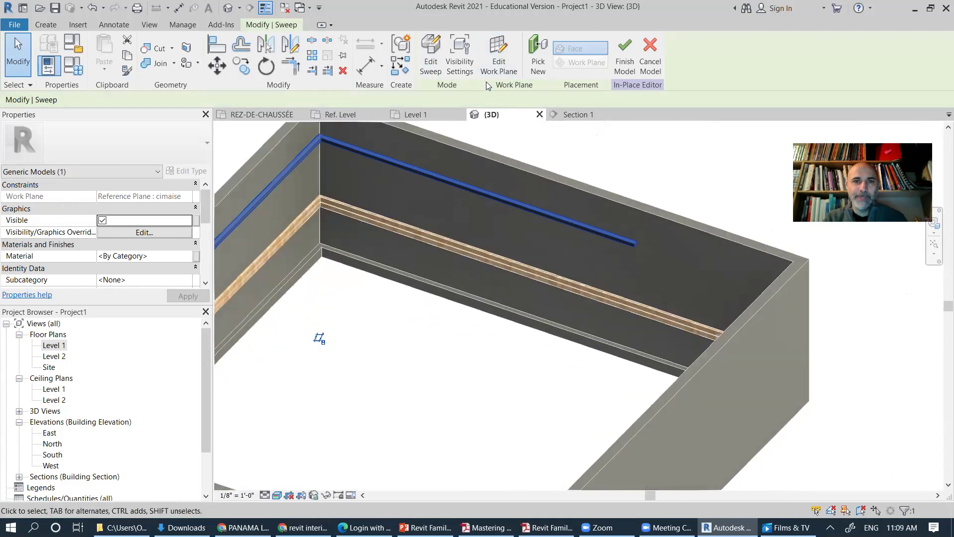
{"action": "left_click", "coordinate": [436, 61]}
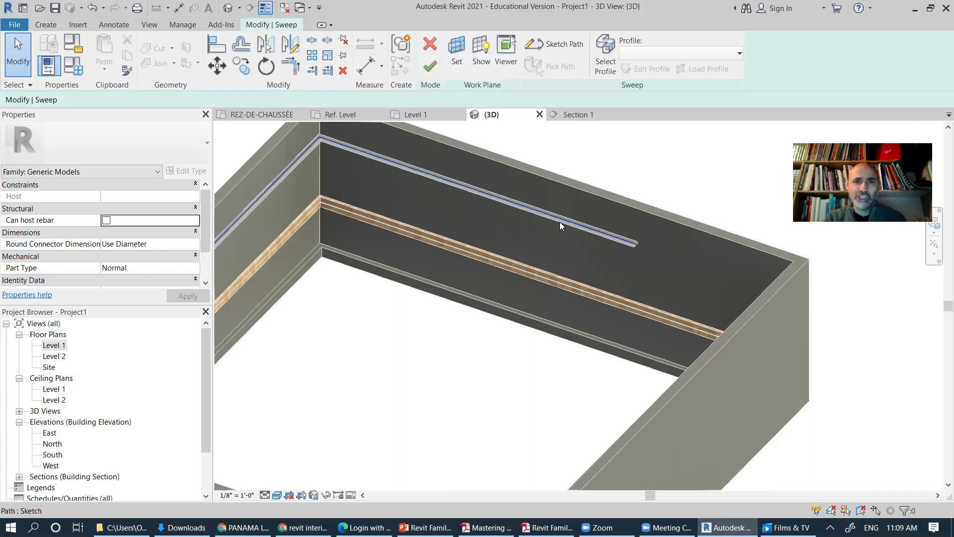
{"action": "middle_click_drag", "start_coordinate": [556, 224], "coordinate": [619, 240]}
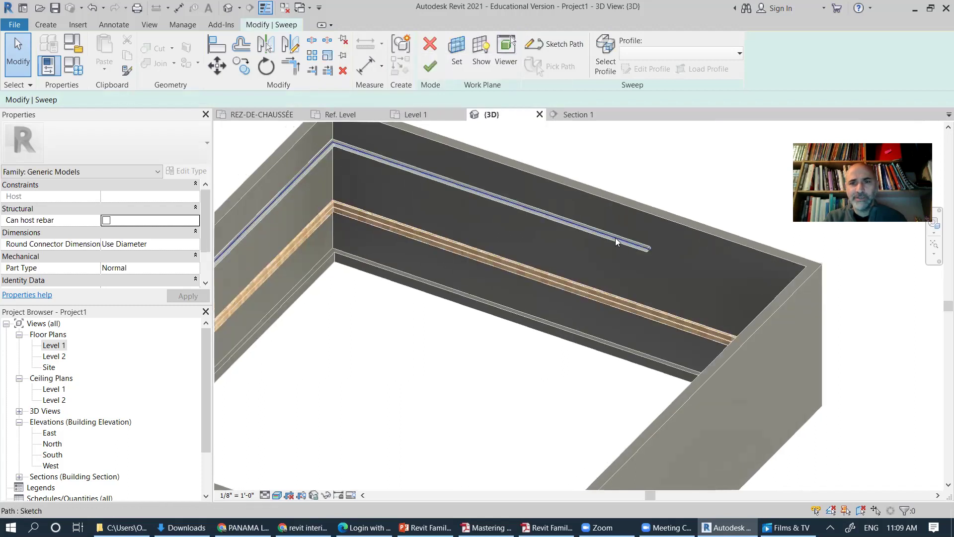
{"action": "left_click", "coordinate": [615, 237]}
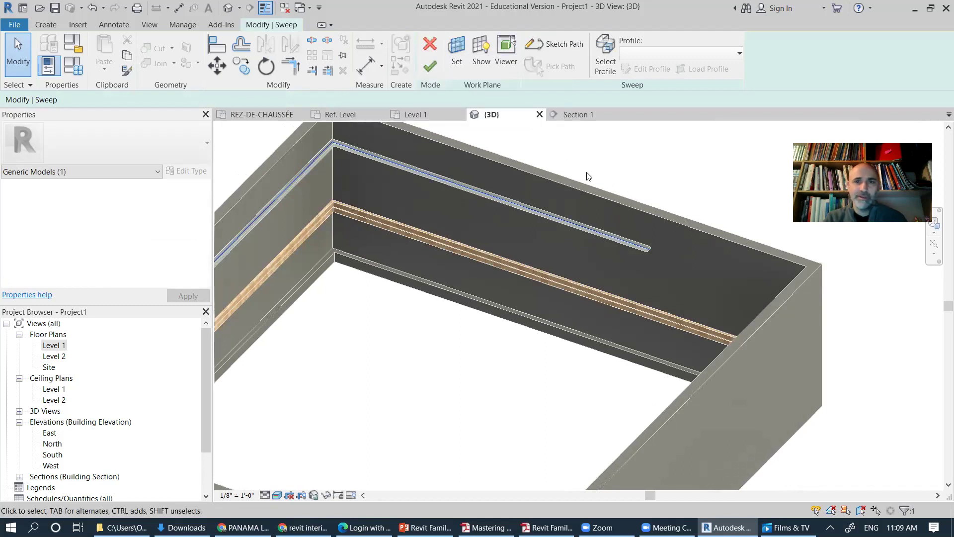
{"action": "left_click", "coordinate": [563, 44]}
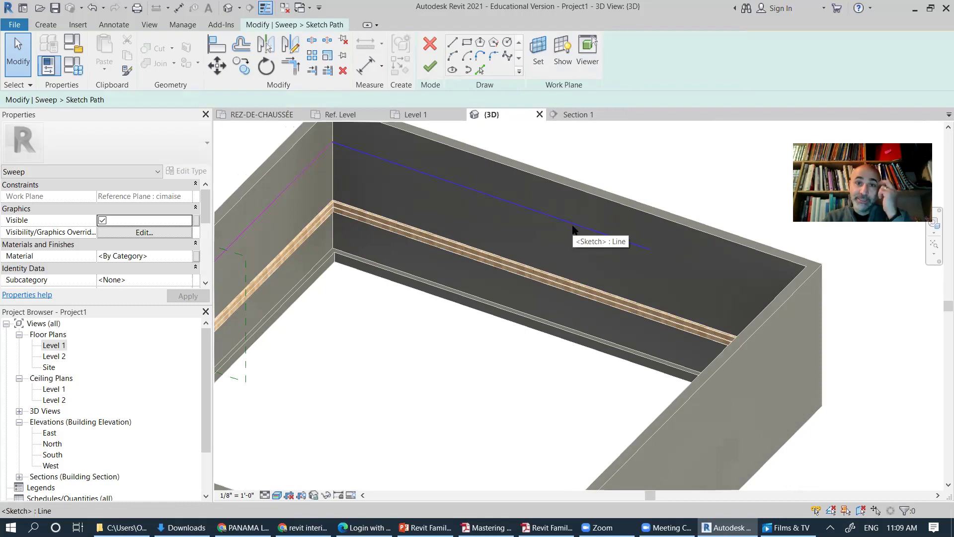
{"action": "scroll", "coordinate": [573, 229], "scroll_direction": "down", "scroll_amount": 2}
{"action": "mouse_move", "coordinate": [558, 293]}
{"action": "middle_mouse_down", "text": "shift"}
{"action": "mouse_move", "coordinate": [595, 285]}
{"action": "mouse_move", "coordinate": [555, 291]}
{"action": "middle_mouse_up", "text": "shift"}
{"action": "scroll", "coordinate": [556, 291], "scroll_direction": "up", "scroll_amount": 2}
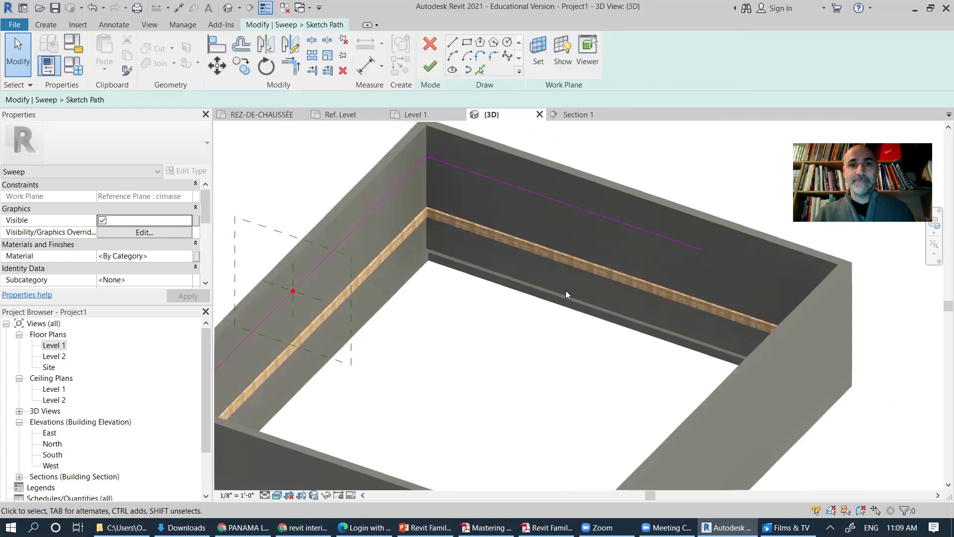
{"action": "mouse_move", "coordinate": [587, 310]}
{"action": "middle_mouse_down", "text": "shift"}
{"action": "mouse_move", "coordinate": [590, 341]}
{"action": "mouse_move", "coordinate": [422, 336]}
{"action": "mouse_move", "coordinate": [530, 341]}
{"action": "mouse_move", "coordinate": [630, 322]}
{"action": "mouse_move", "coordinate": [676, 333]}
{"action": "mouse_move", "coordinate": [649, 330]}
{"action": "middle_mouse_up", "text": "shift"}
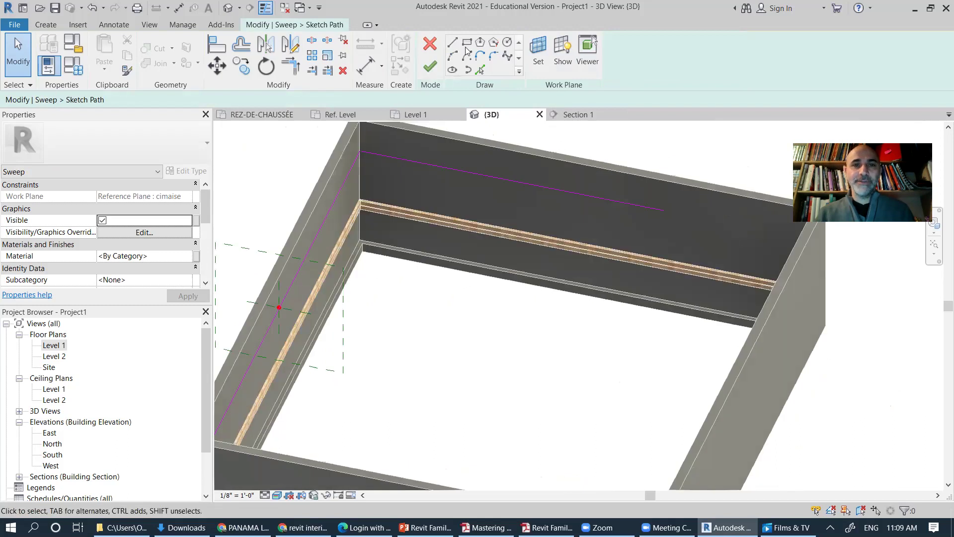
Step: Replace the left-wall path line with new lines along the wall around the corner, then finish the path
{"action": "left_click", "coordinate": [395, 159]}
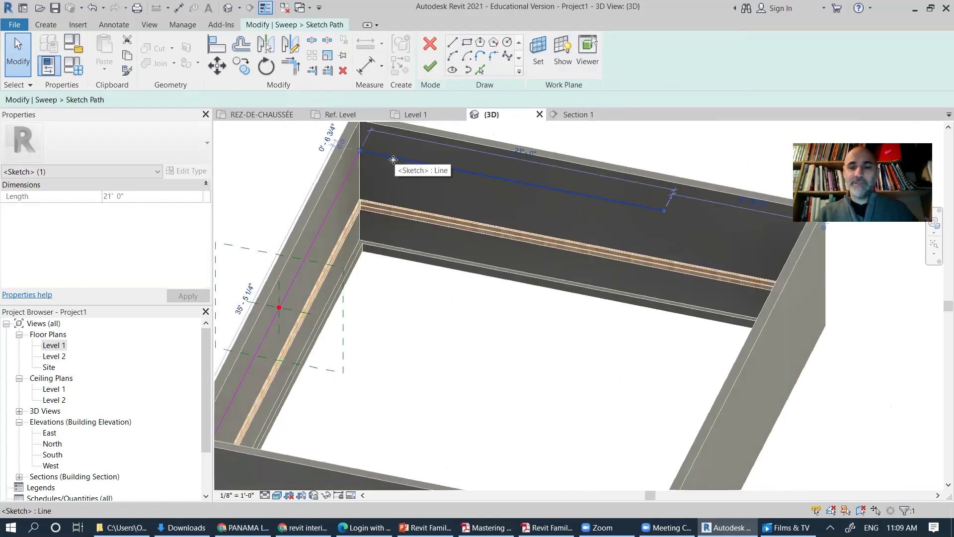
{"action": "key", "text": "Delete"}
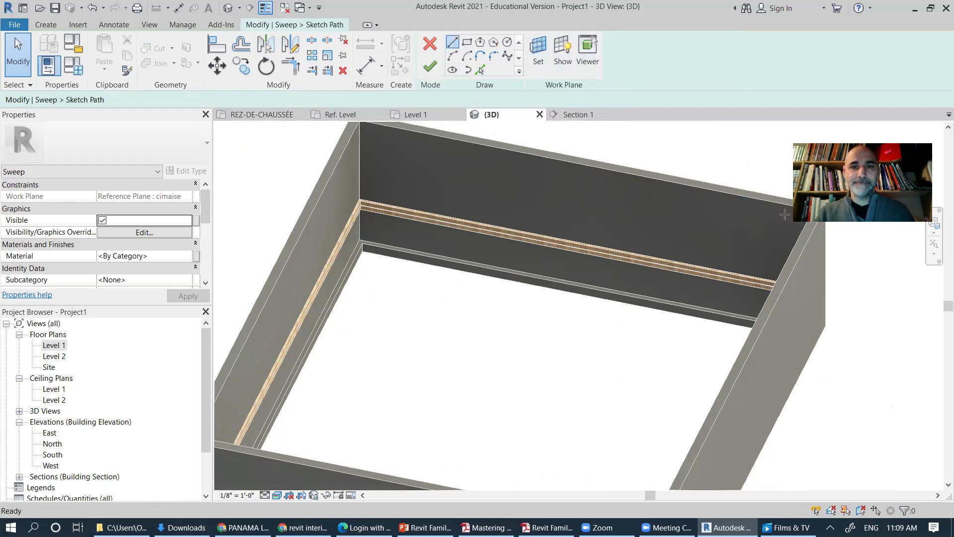
{"action": "left_click", "coordinate": [452, 42]}
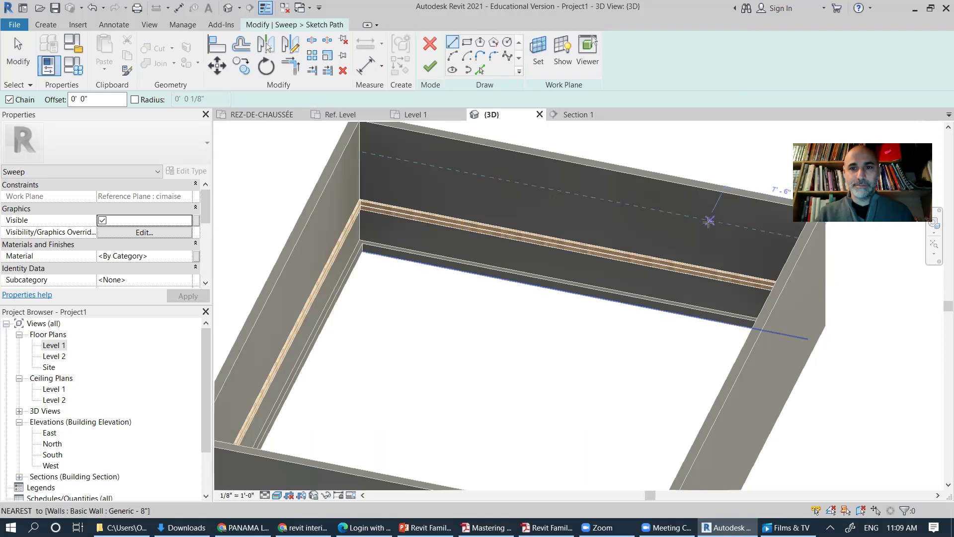
{"action": "left_click", "coordinate": [709, 221]}
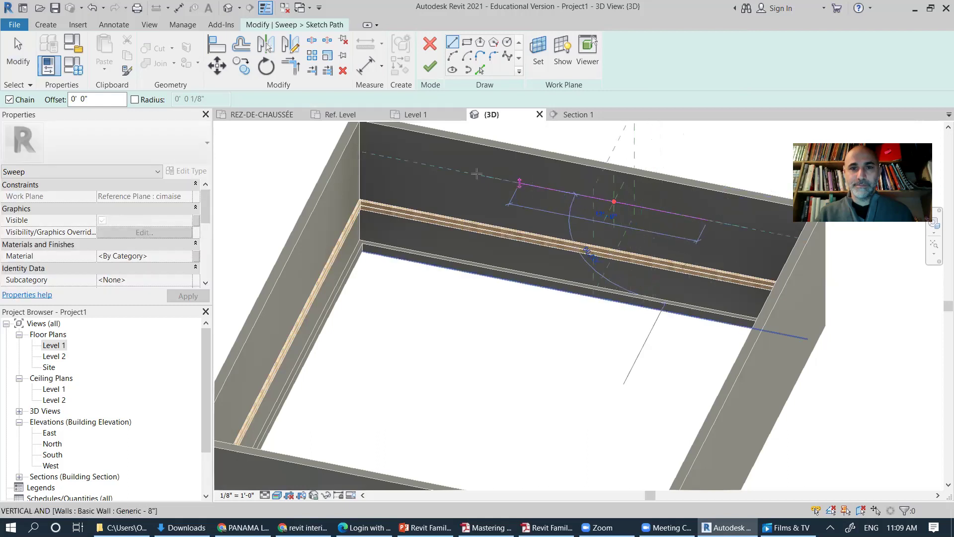
{"action": "left_click", "coordinate": [361, 152]}
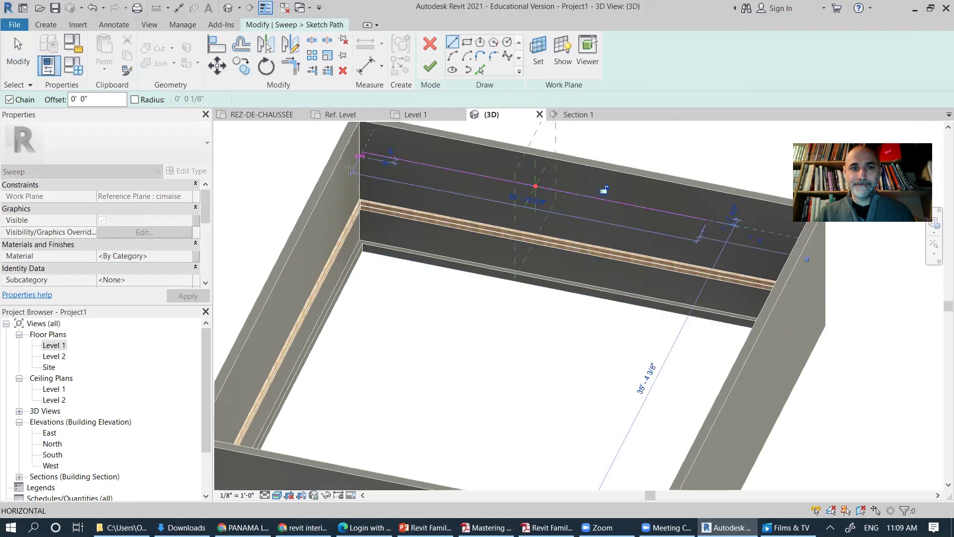
{"action": "left_click", "coordinate": [324, 221]}
{"action": "key", "text": "Escape"}
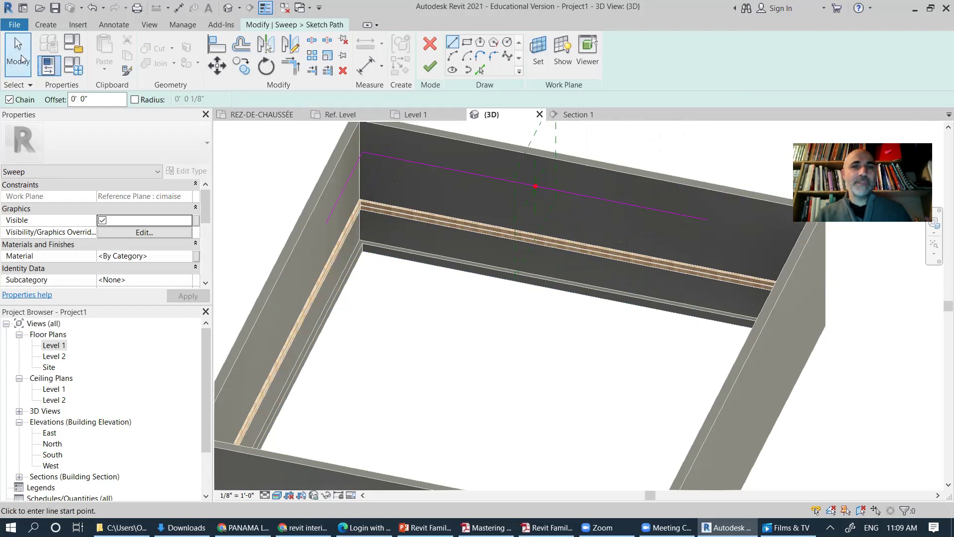
{"action": "left_click", "coordinate": [430, 66]}
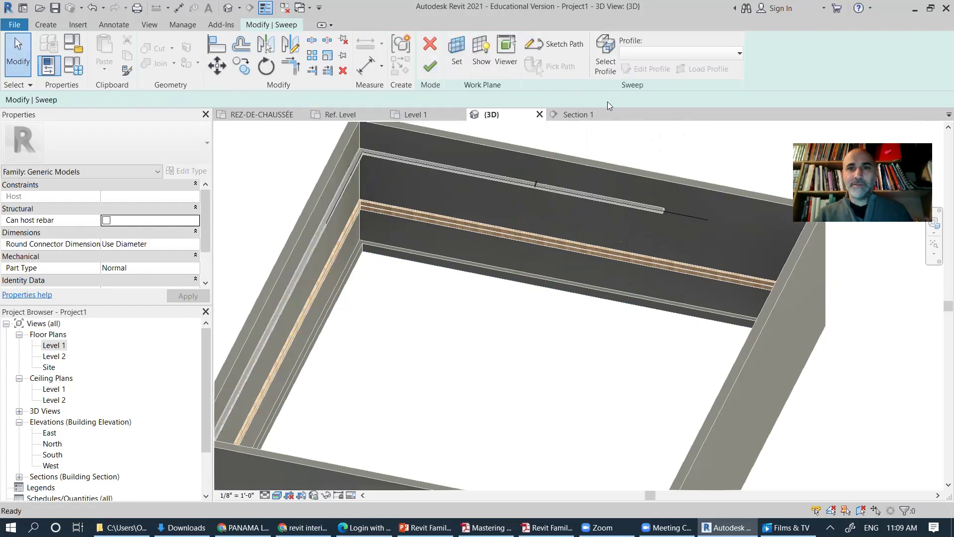
Step: Assign the PR-H_Cimaise:8.25"x1.25" profile to the new sweep
{"action": "middle_click_drag", "start_coordinate": [680, 216], "coordinate": [629, 101], "text": "shift"}
{"action": "left_click", "coordinate": [671, 58]}
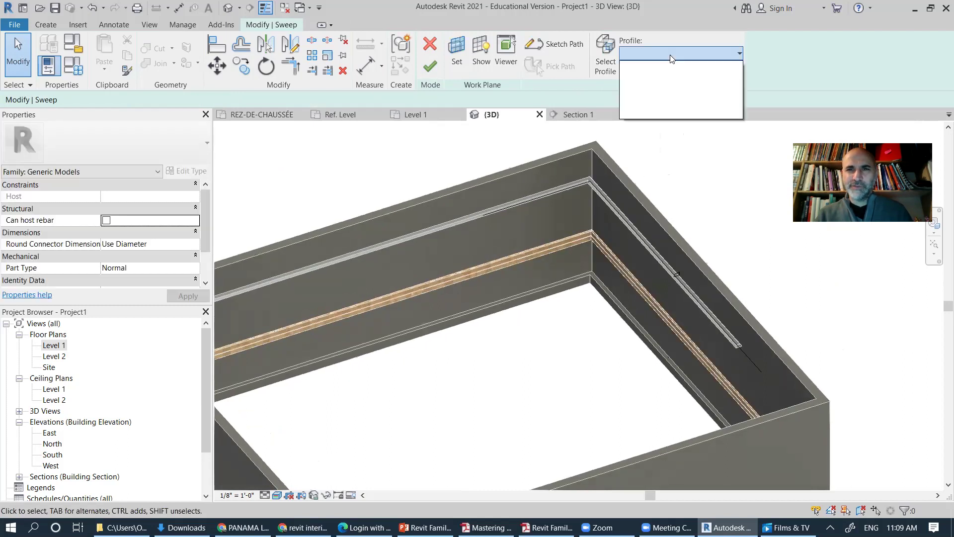
{"action": "left_click", "coordinate": [684, 59]}
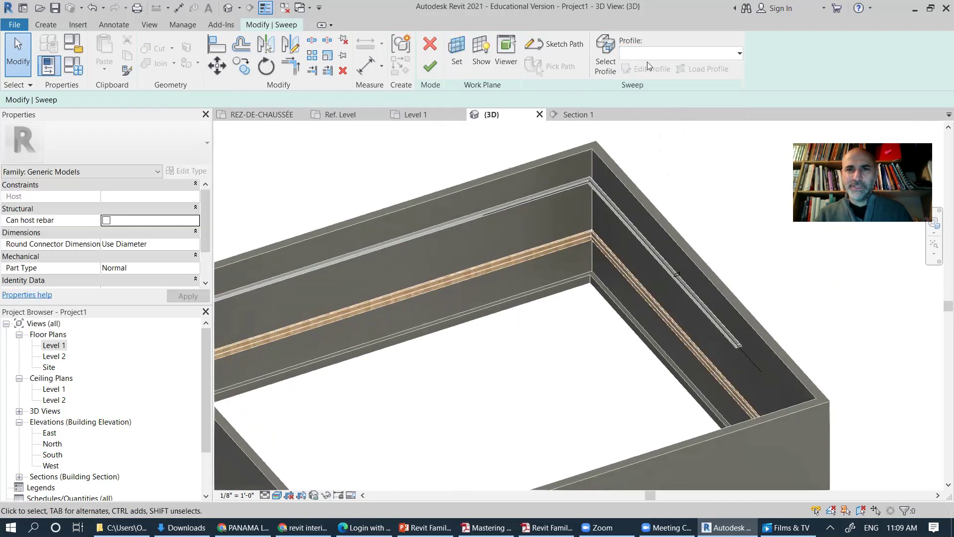
{"action": "left_click", "coordinate": [602, 62]}
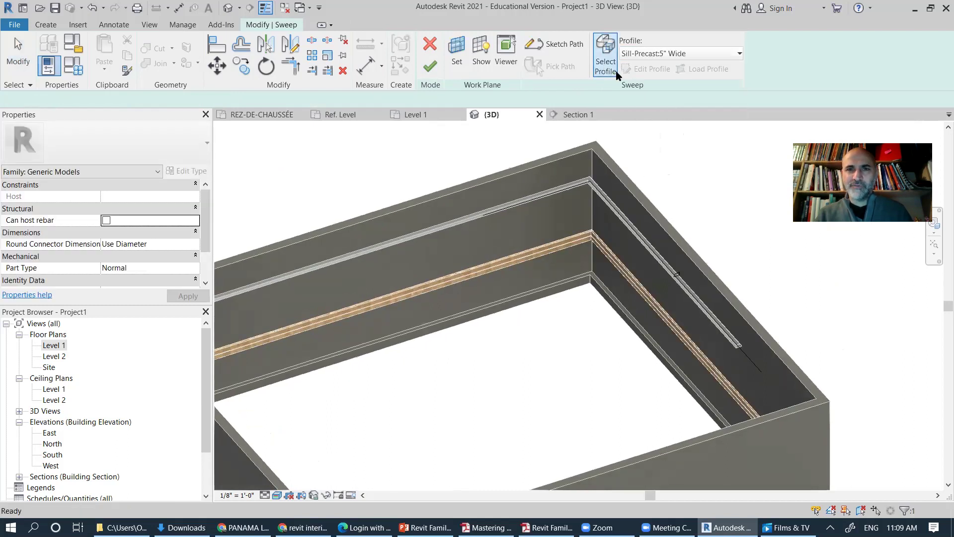
{"action": "left_click", "coordinate": [706, 56]}
{"action": "scroll", "coordinate": [675, 192], "scroll_direction": "up", "scroll_amount": 2}
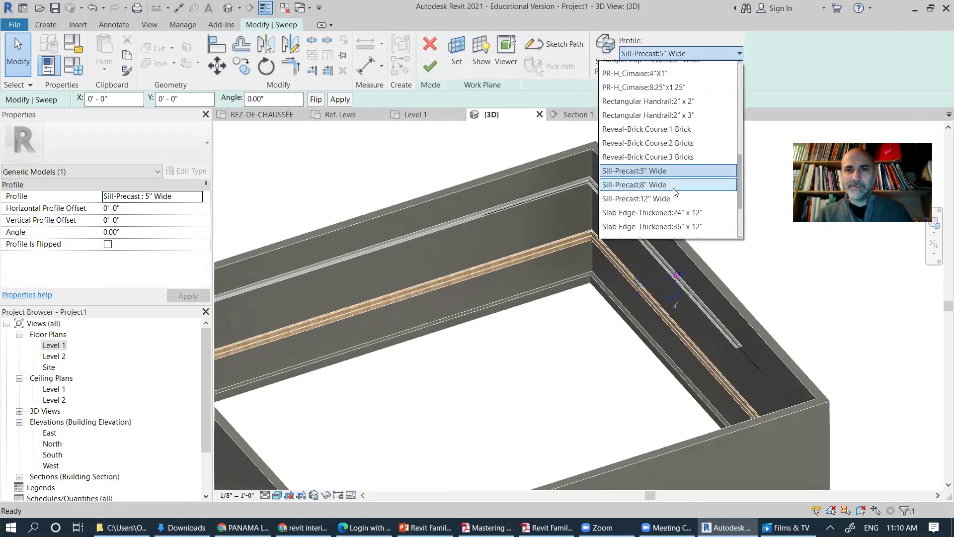
{"action": "left_click", "coordinate": [656, 87]}
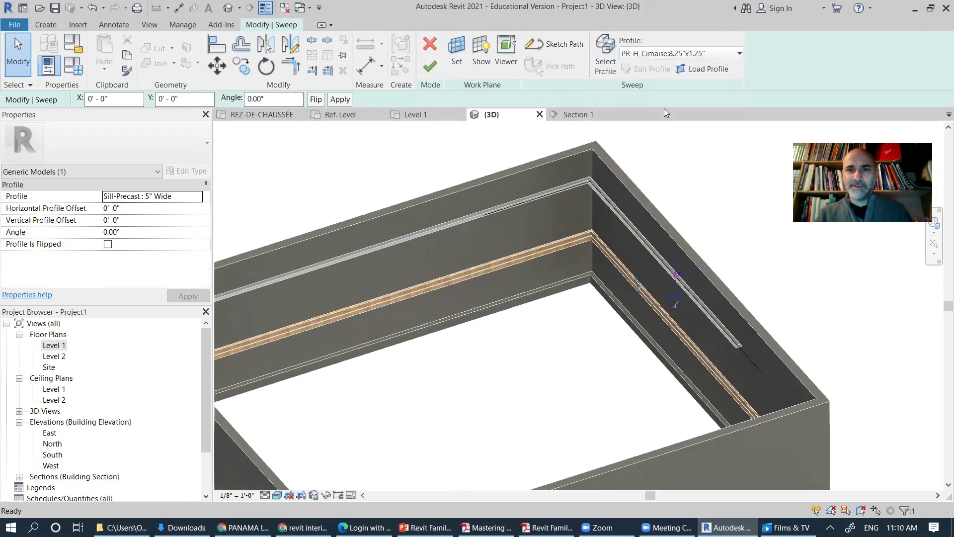
Step: Finish the sweep edit and orbit to inspect the moulding along the wall
{"action": "left_click", "coordinate": [430, 66]}
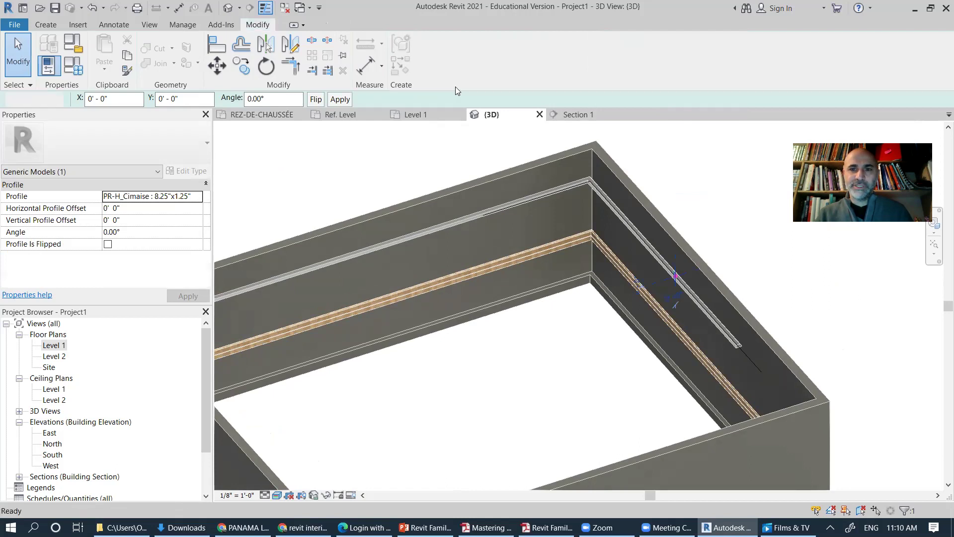
{"action": "middle_click_drag", "start_coordinate": [717, 344], "coordinate": [659, 288]}
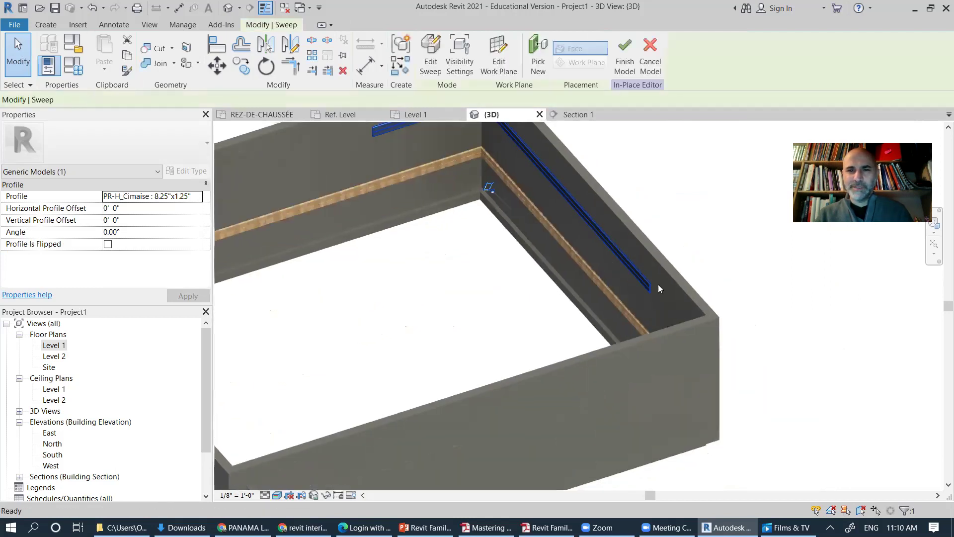
{"action": "left_click", "coordinate": [660, 288]}
{"action": "scroll", "coordinate": [666, 290], "scroll_direction": "up", "scroll_amount": 5}
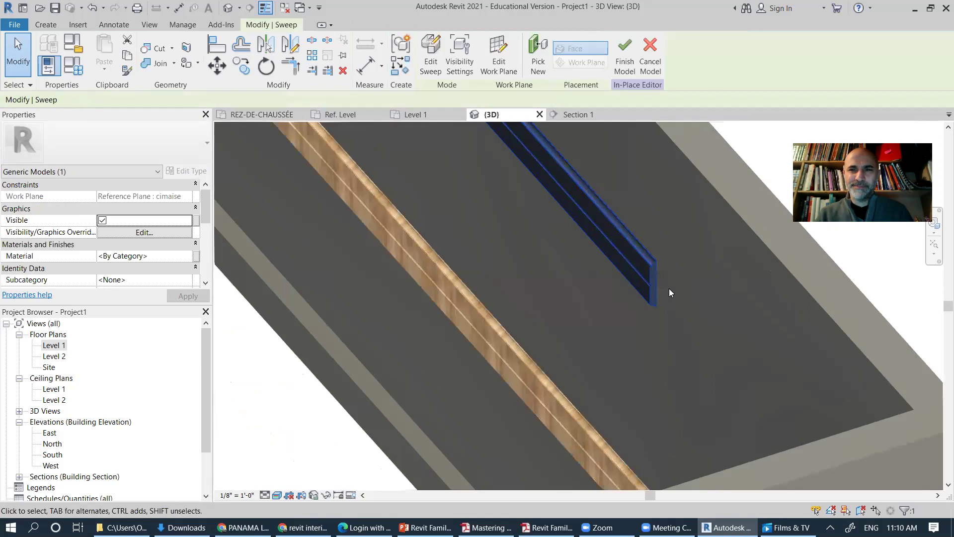
{"action": "scroll", "coordinate": [669, 288], "scroll_direction": "up", "scroll_amount": 1}
{"action": "left_click", "coordinate": [591, 292]}
{"action": "middle_click_drag", "start_coordinate": [591, 293], "coordinate": [499, 425], "text": "shift"}
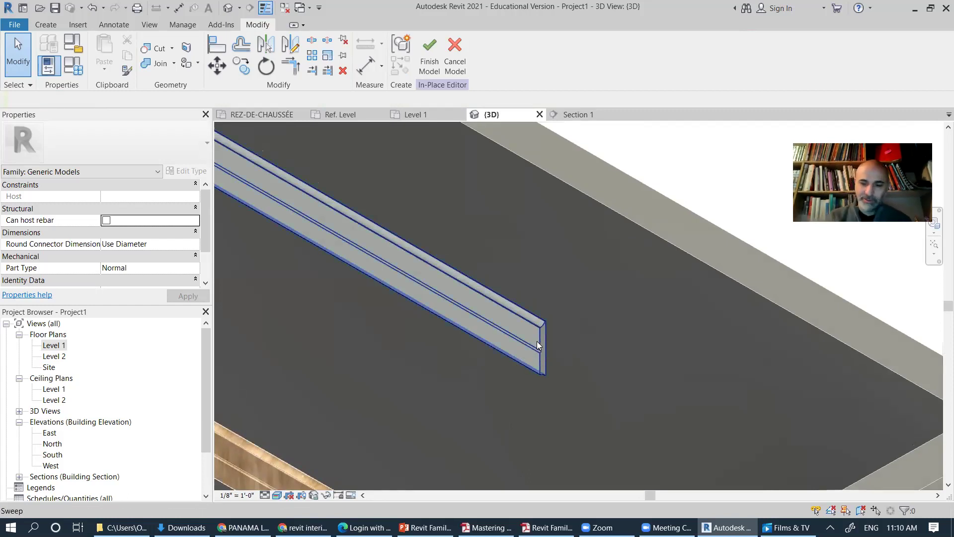
Step: Set the cimaise sweep's Material property to Birch - Glossy
{"action": "left_click", "coordinate": [538, 344]}
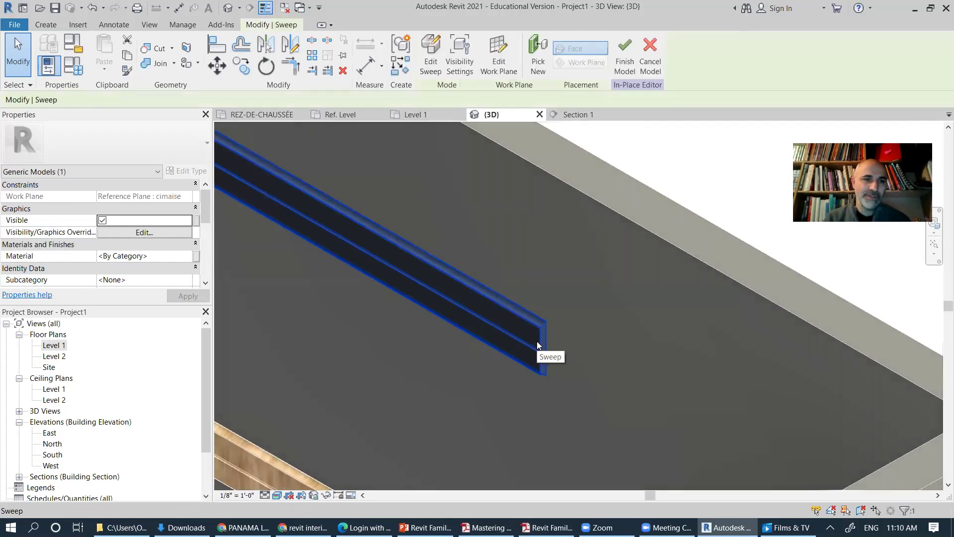
{"action": "left_click", "coordinate": [124, 256]}
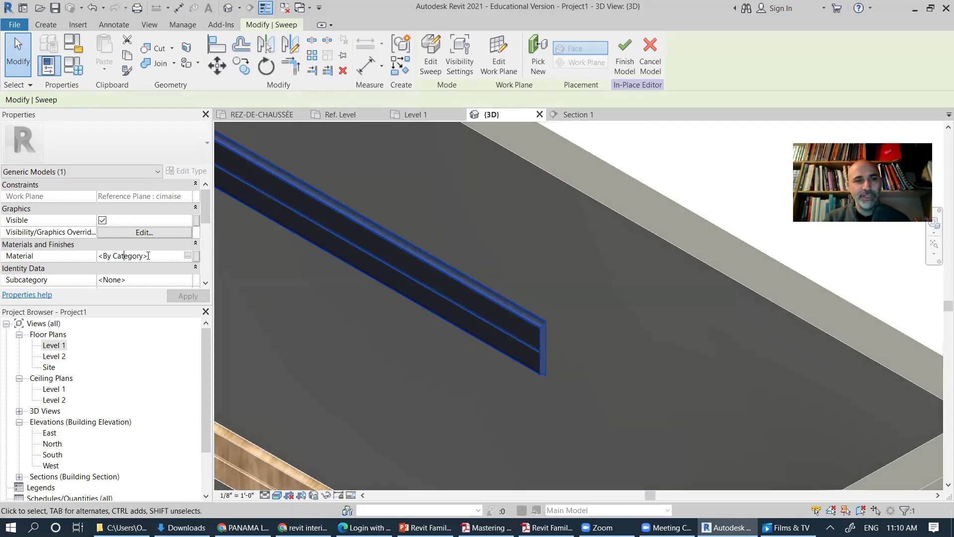
{"action": "left_click", "coordinate": [189, 256]}
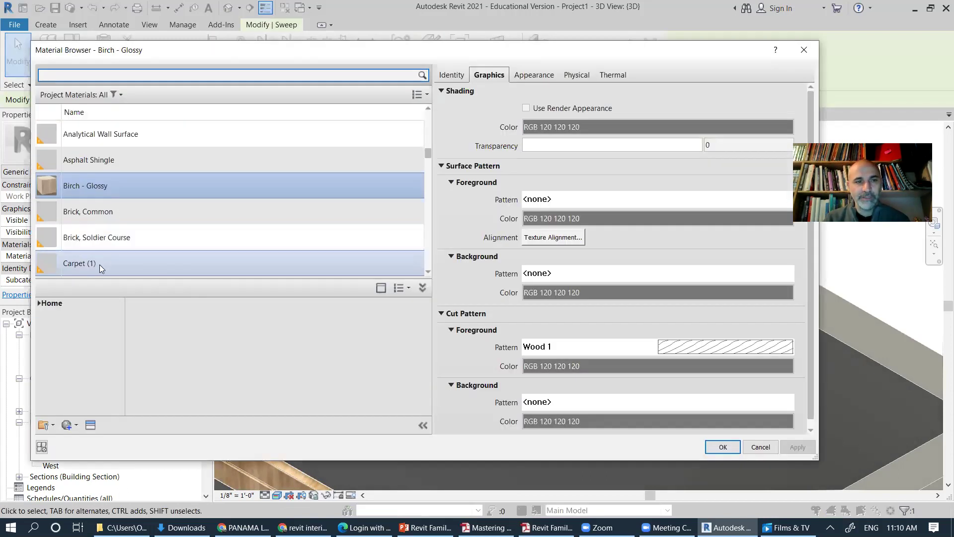
{"action": "left_click", "coordinate": [721, 447]}
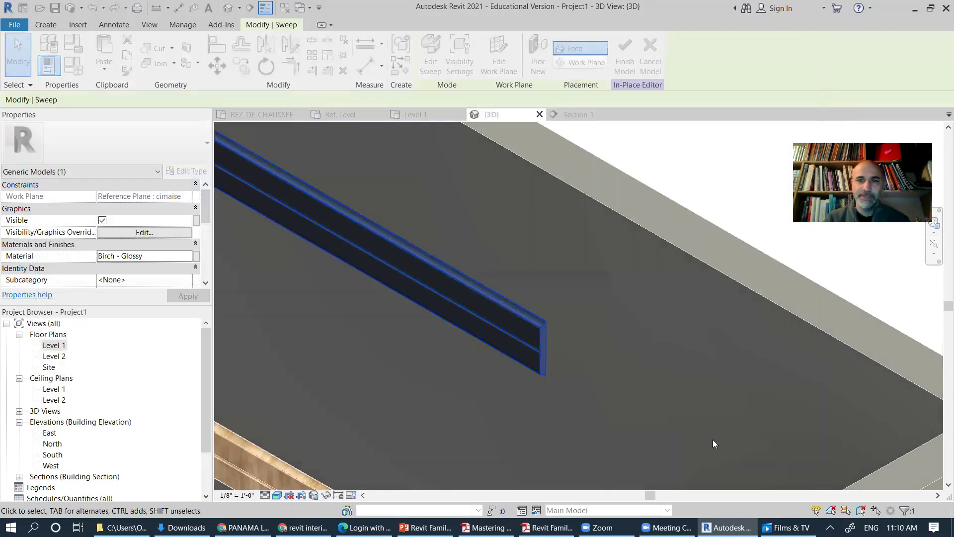
{"action": "left_click", "coordinate": [696, 160]}
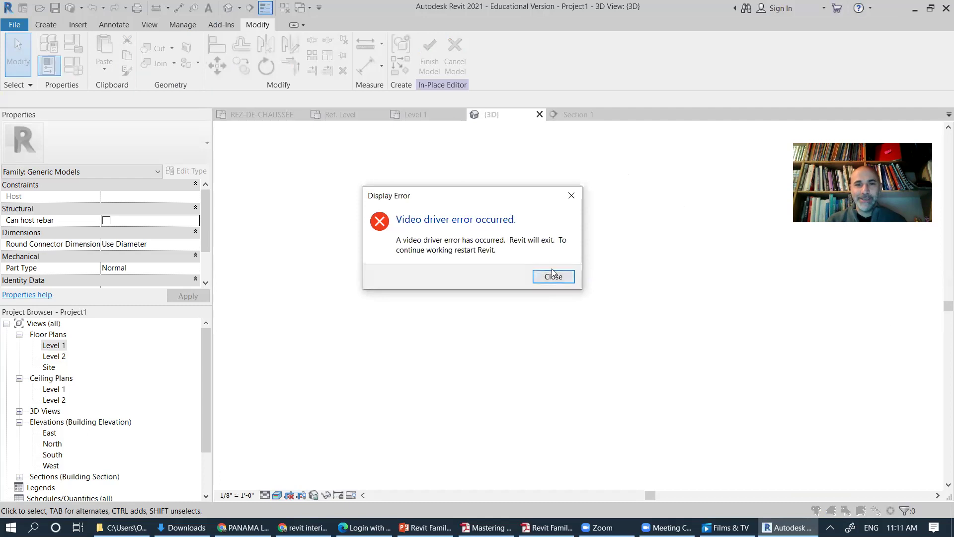
Step: Close the video driver Display Error dialog
{"action": "left_click", "coordinate": [553, 275]}
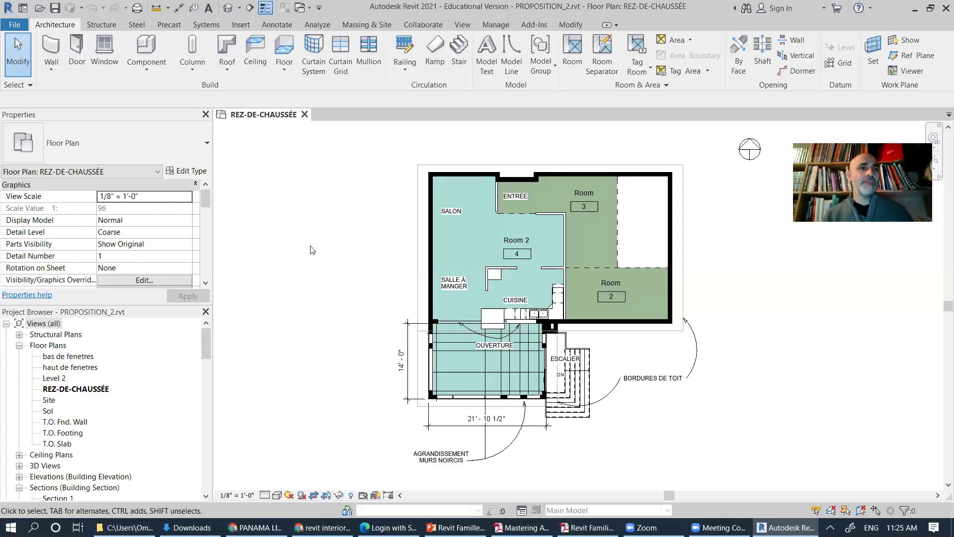
Step: Create a new family from the English-Imperial Generic Model.rft template
{"action": "left_click", "coordinate": [14, 26]}
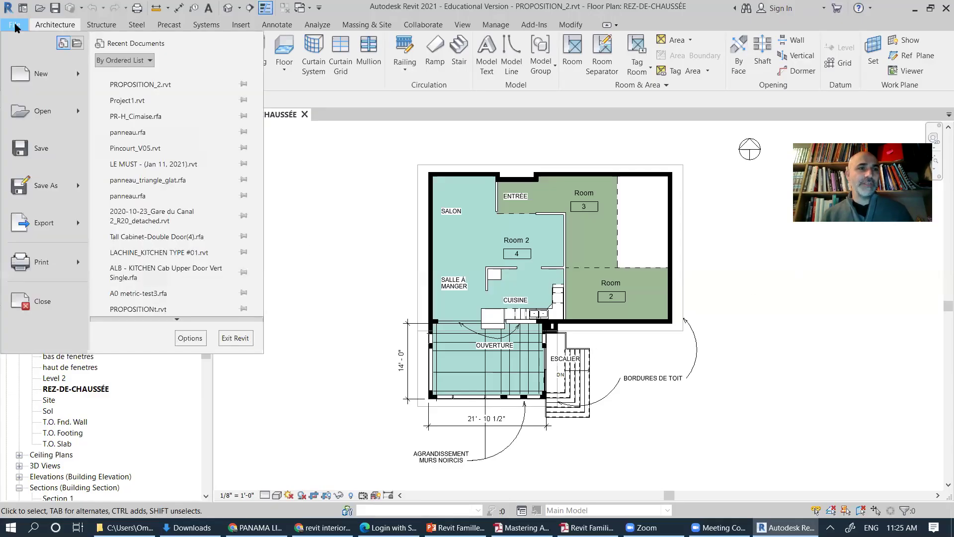
{"action": "mouse_move", "coordinate": [79, 77]}
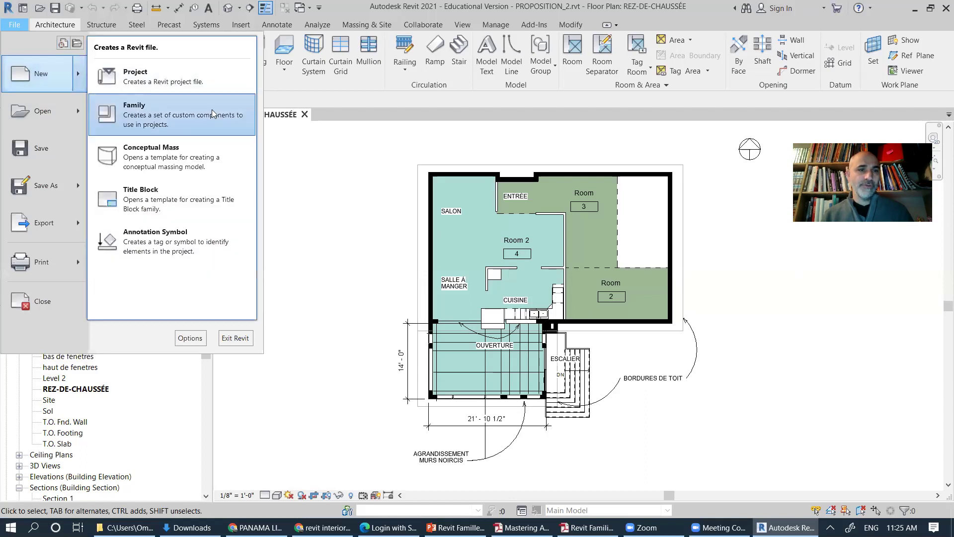
{"action": "left_click", "coordinate": [212, 114]}
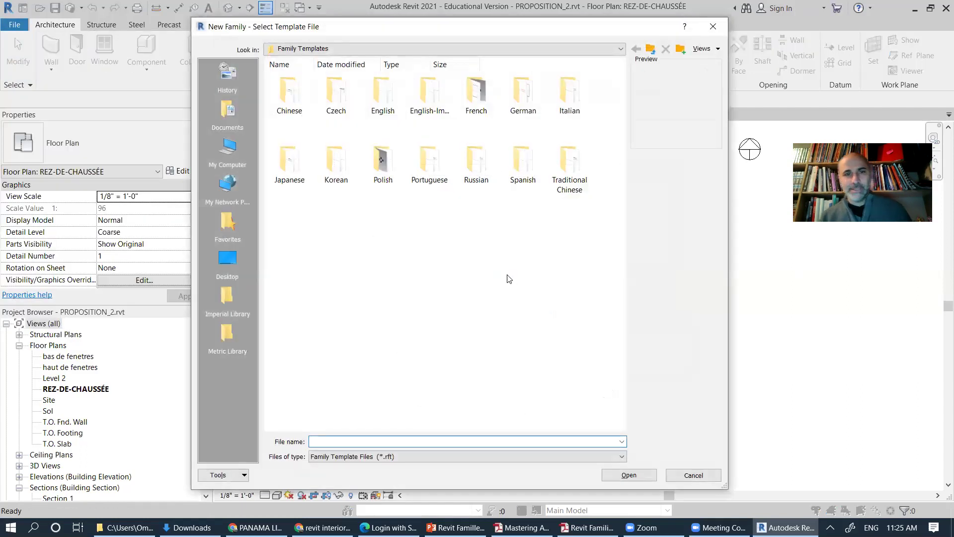
{"action": "double_click", "coordinate": [429, 99]}
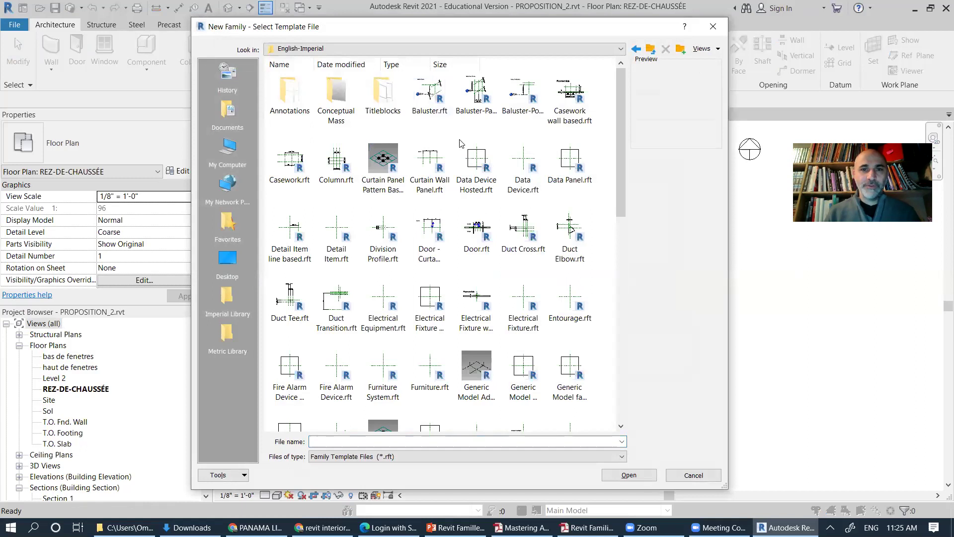
{"action": "left_click_drag", "start_coordinate": [622, 149], "coordinate": [621, 225]}
{"action": "left_click", "coordinate": [573, 262]}
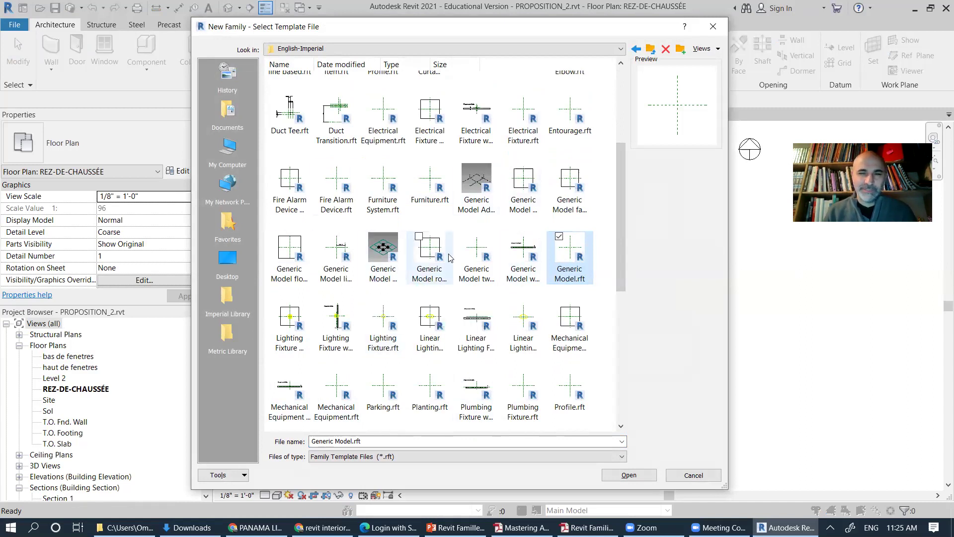
{"action": "left_click", "coordinate": [645, 480]}
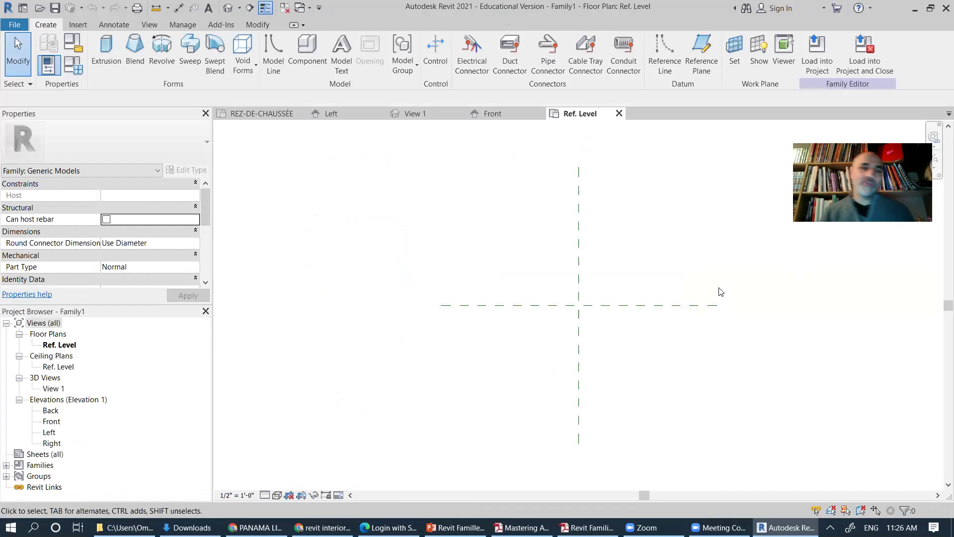
Step: Start placing a reference plane like Center (Front/Back) using Create Similar
{"action": "middle_click_drag", "start_coordinate": [720, 343], "coordinate": [611, 313]}
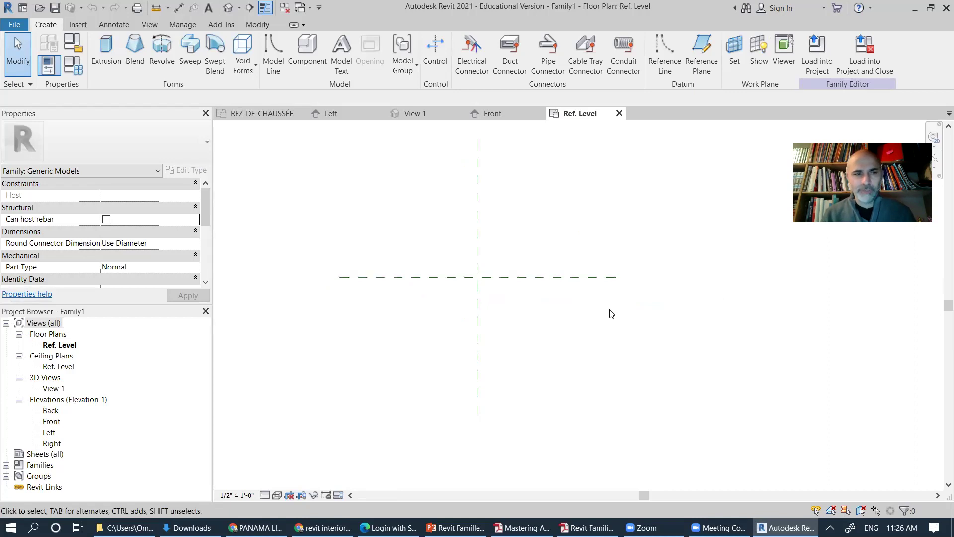
{"action": "middle_click_drag", "start_coordinate": [606, 311], "coordinate": [627, 304]}
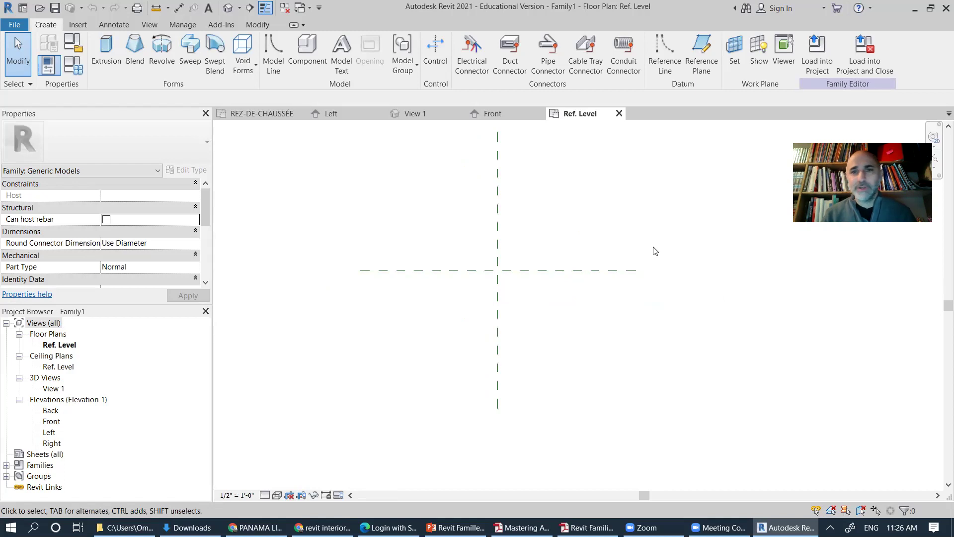
{"action": "left_click", "coordinate": [479, 277]}
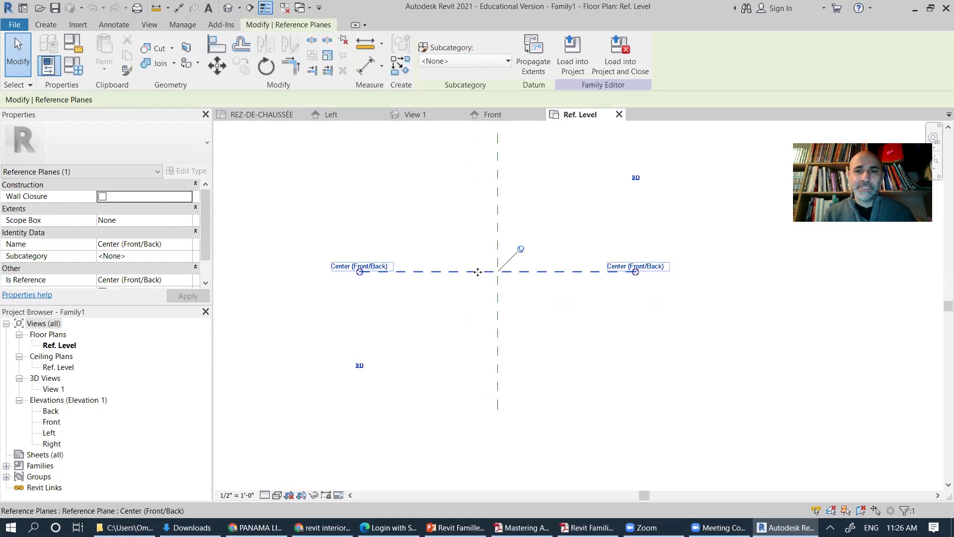
{"action": "right_click", "coordinate": [479, 277]}
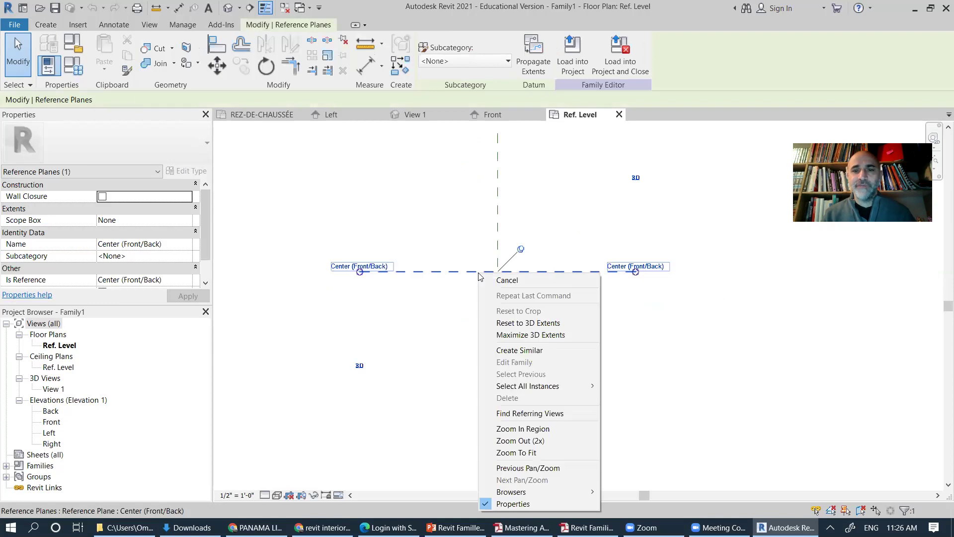
{"action": "left_click", "coordinate": [538, 350]}
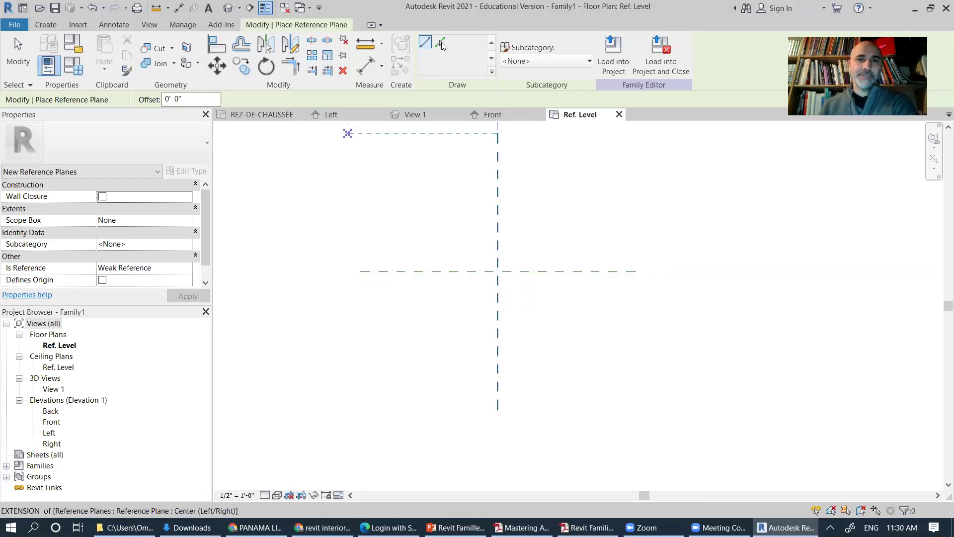
Step: Use Pick Lines with a 1' offset to add a horizontal reference plane below centre
{"action": "left_click", "coordinate": [441, 43]}
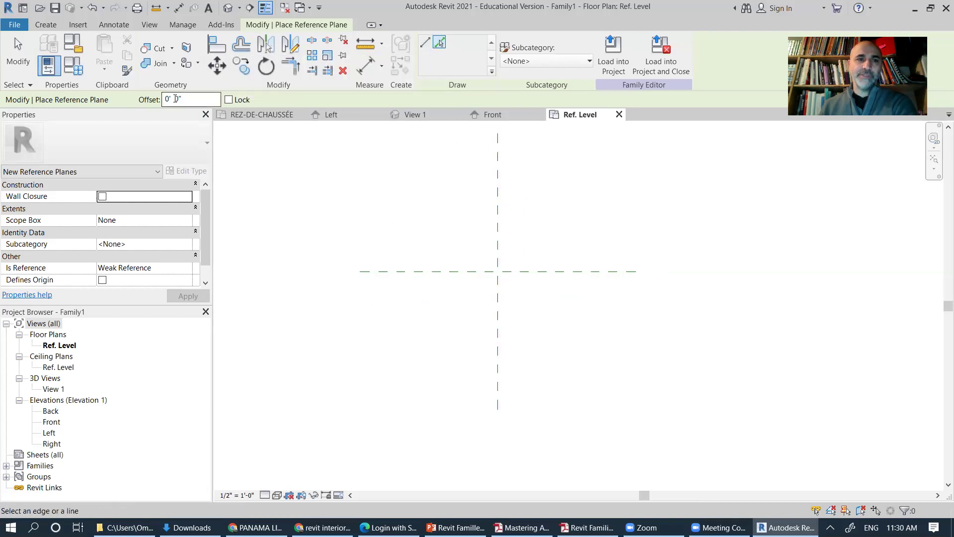
{"action": "left_click", "coordinate": [168, 97]}
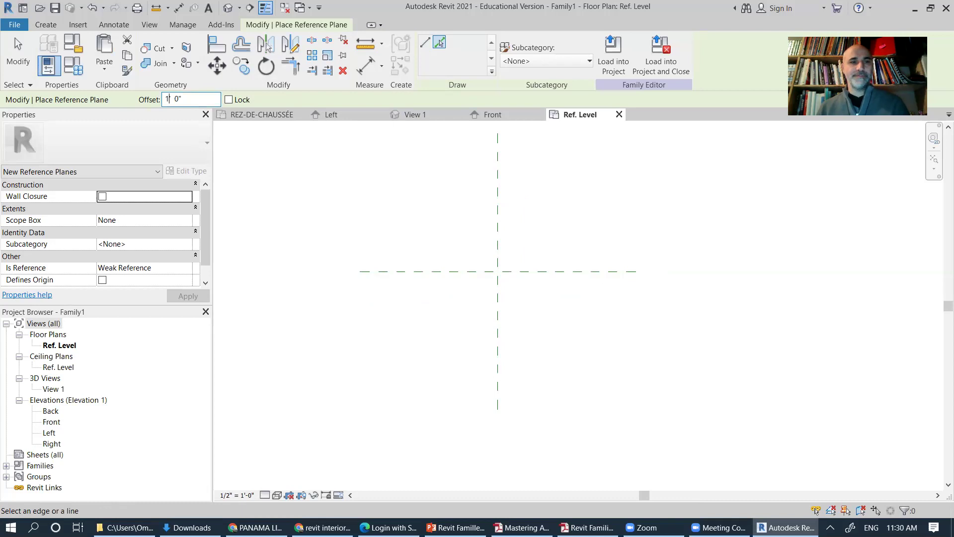
{"action": "type", "text": "1"}
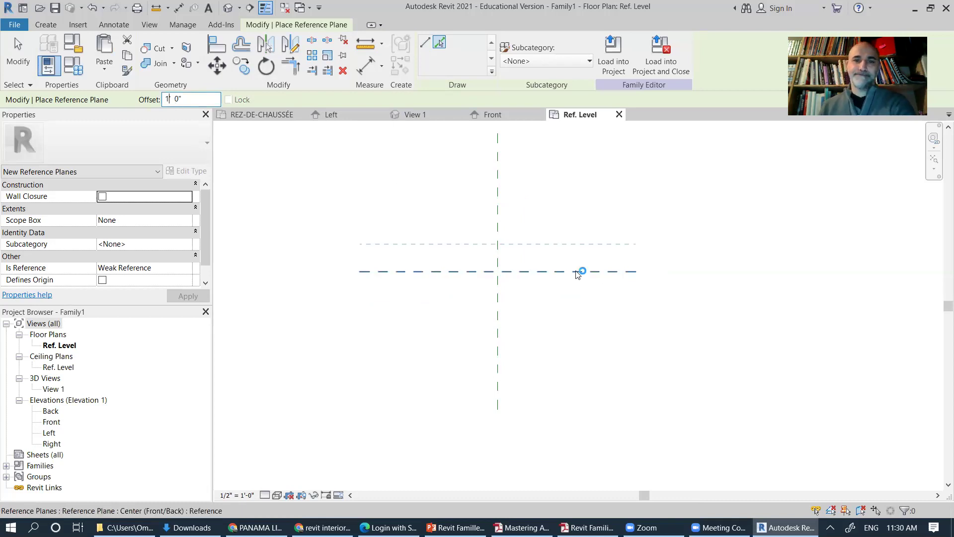
{"action": "left_click", "coordinate": [577, 280]}
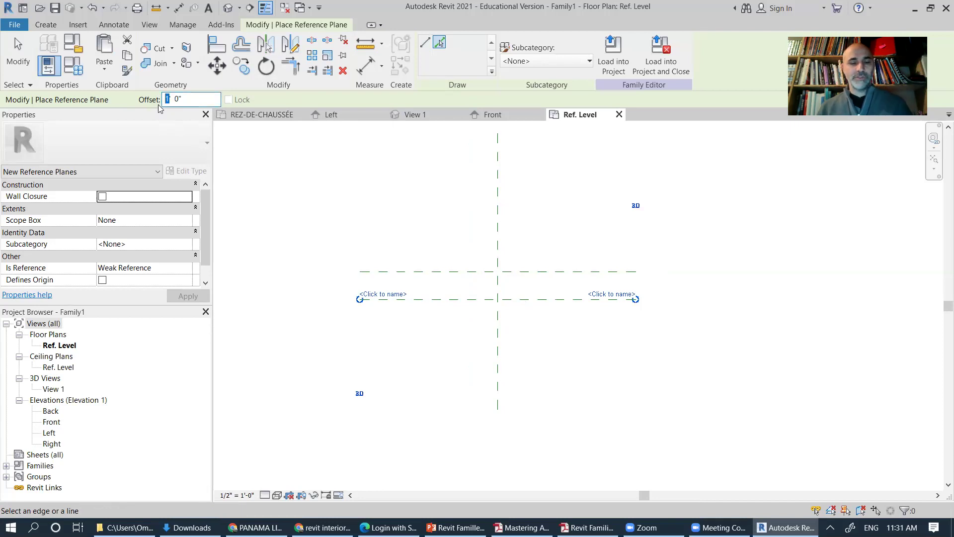
Step: Add vertical reference planes 2' right and left of the centre plane, then exit the tool
{"action": "type", "text": "2"}
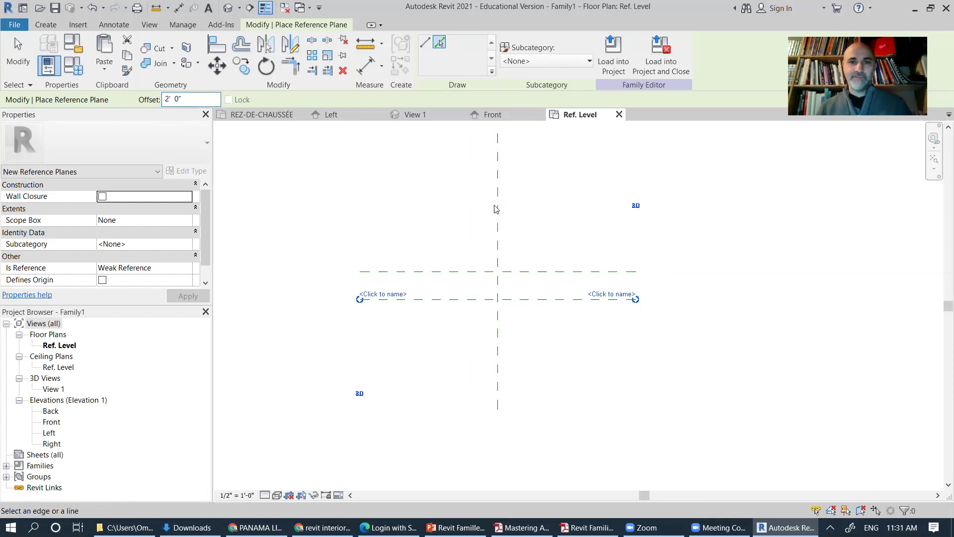
{"action": "left_click", "coordinate": [502, 208]}
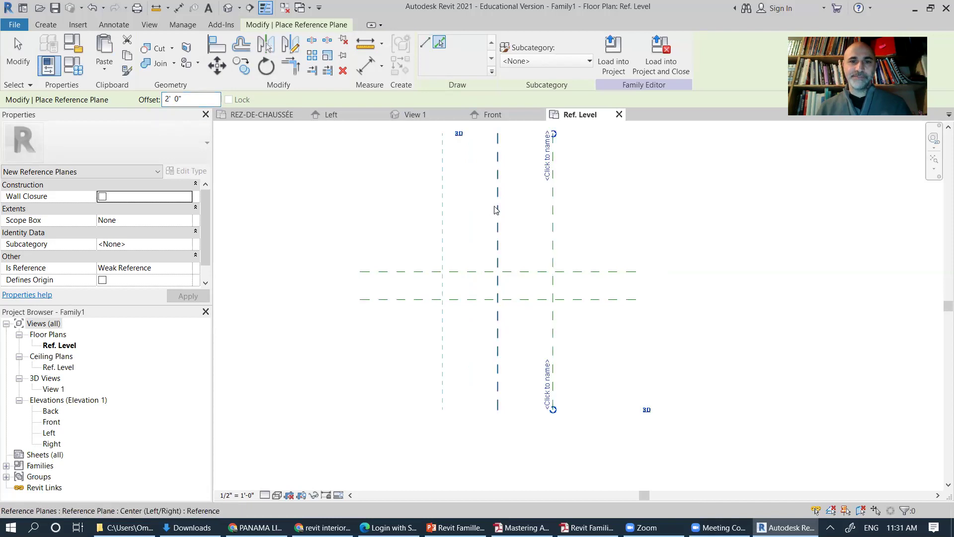
{"action": "left_click", "coordinate": [493, 205]}
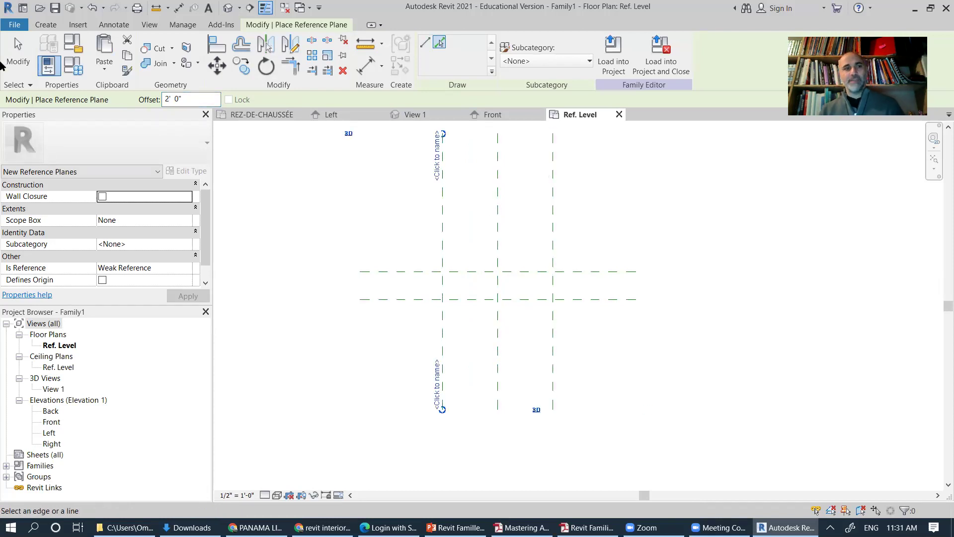
{"action": "left_click", "coordinate": [16, 58]}
{"action": "scroll", "coordinate": [478, 326], "scroll_direction": "up", "scroll_amount": 1}
{"action": "scroll", "coordinate": [478, 328], "scroll_direction": "up", "scroll_amount": 1}
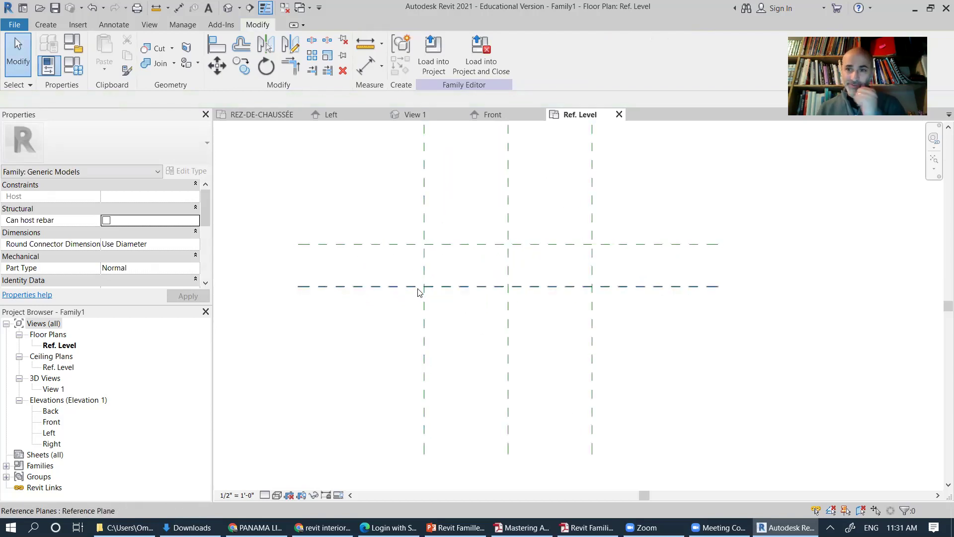
{"action": "middle_click_drag", "start_coordinate": [454, 300], "coordinate": [375, 356]}
{"action": "scroll", "coordinate": [374, 356], "scroll_direction": "down", "scroll_amount": 1}
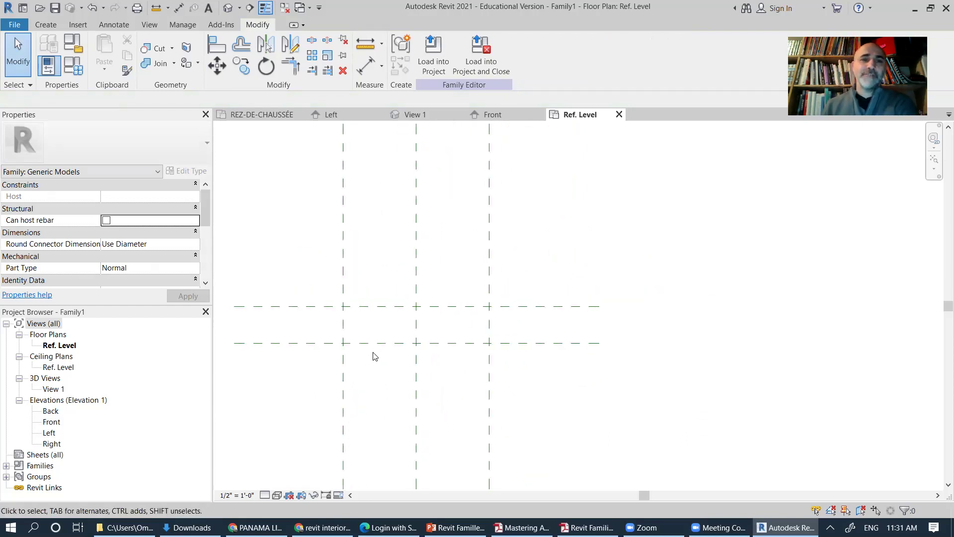
Step: Dimension the three vertical reference planes as an aligned chain and set it to EQ
{"action": "left_click", "coordinate": [54, 24]}
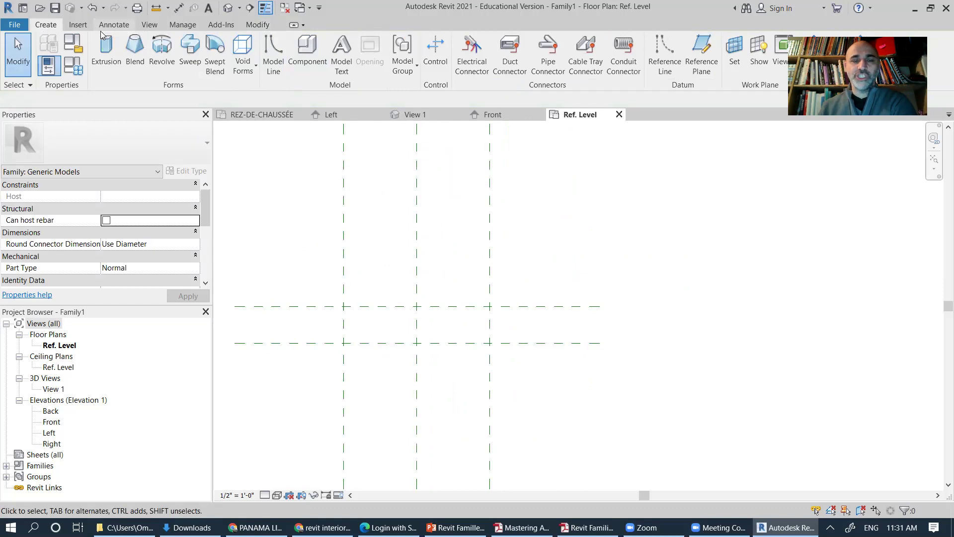
{"action": "middle_click_drag", "start_coordinate": [467, 234], "coordinate": [498, 245]}
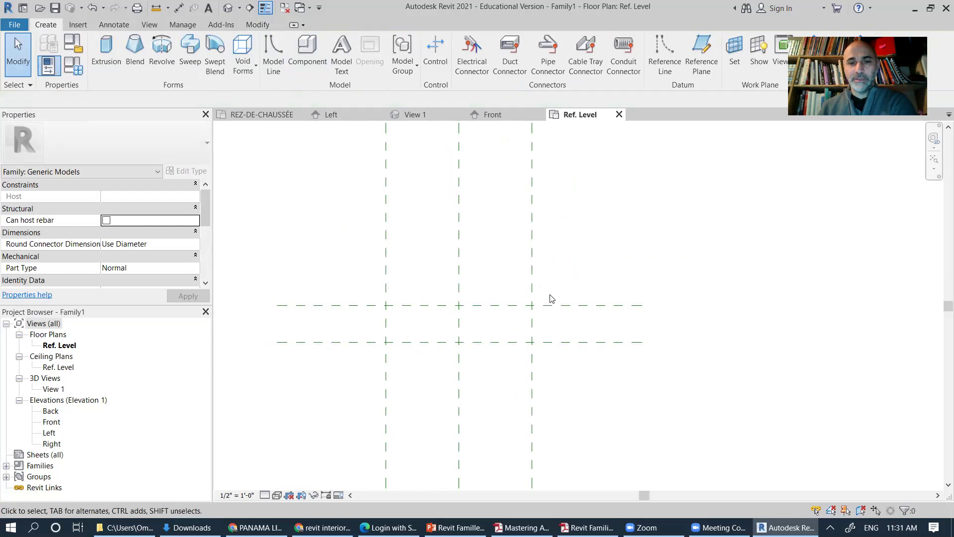
{"action": "left_click", "coordinate": [114, 27]}
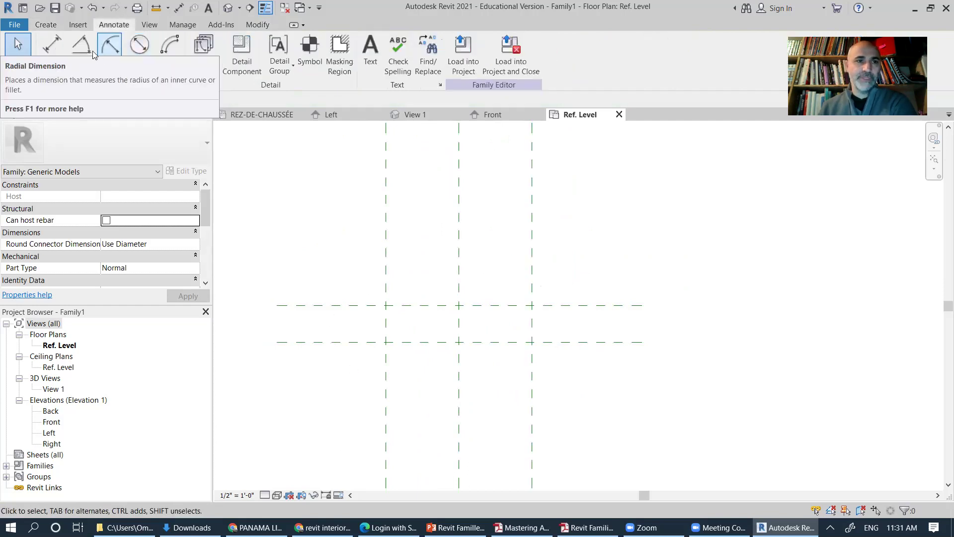
{"action": "left_click", "coordinate": [52, 54]}
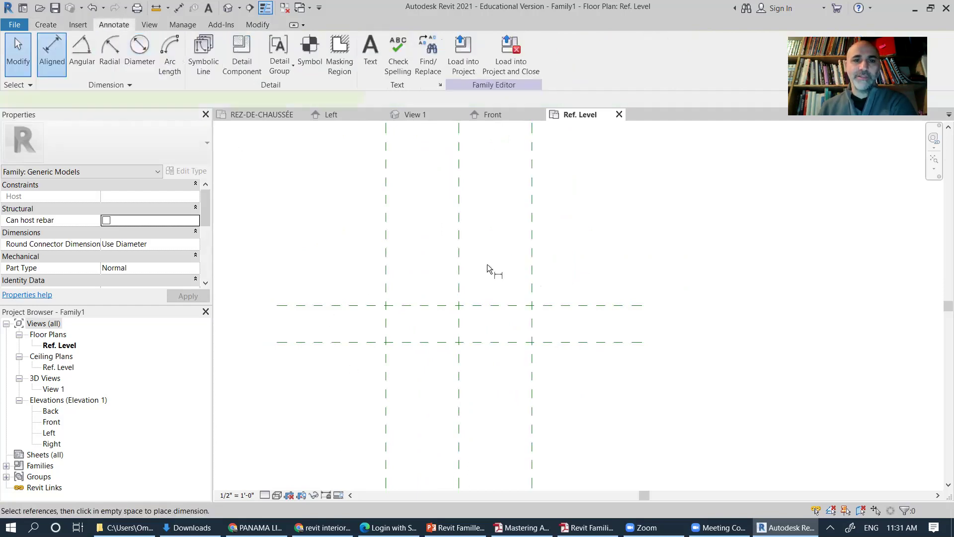
{"action": "left_click", "coordinate": [388, 251]}
{"action": "left_click", "coordinate": [458, 255]}
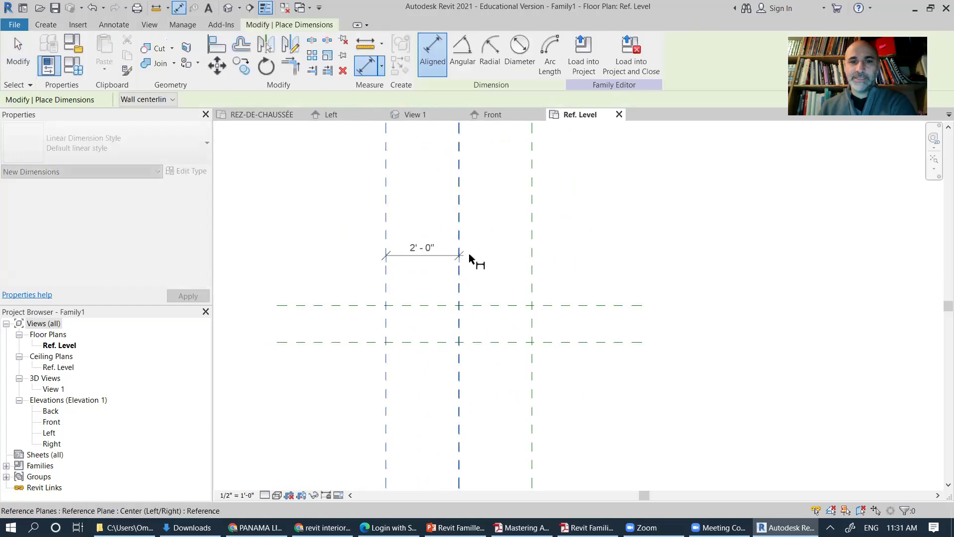
{"action": "left_click", "coordinate": [532, 258]}
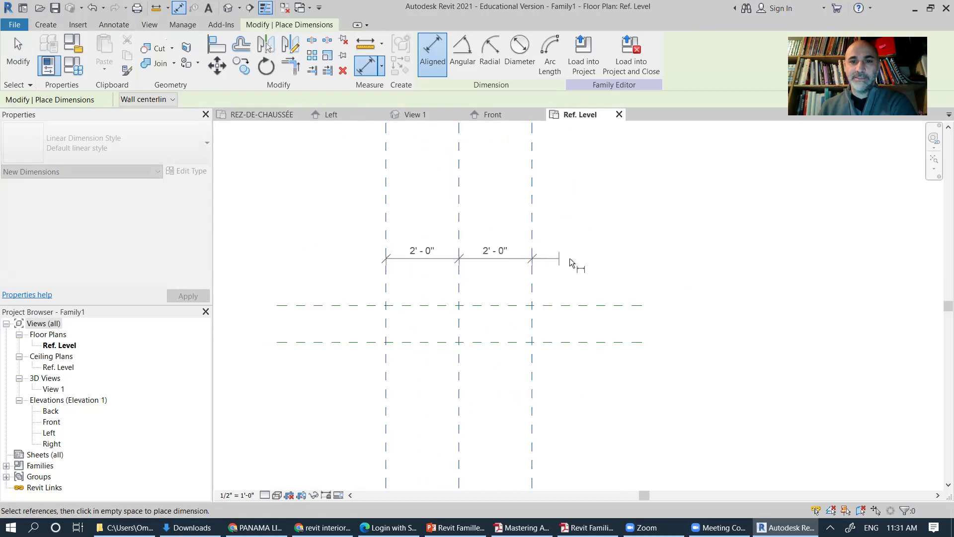
{"action": "left_click", "coordinate": [603, 257]}
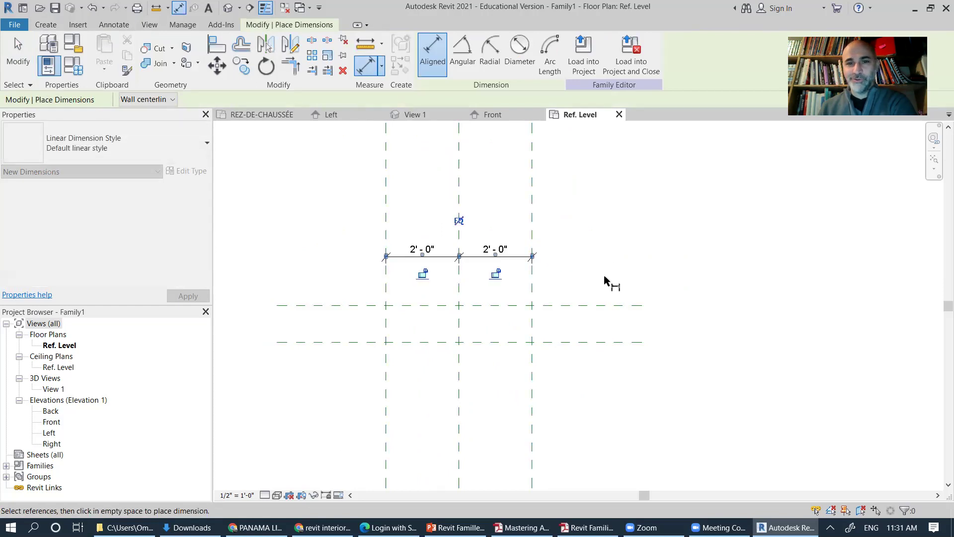
{"action": "left_click", "coordinate": [458, 220]}
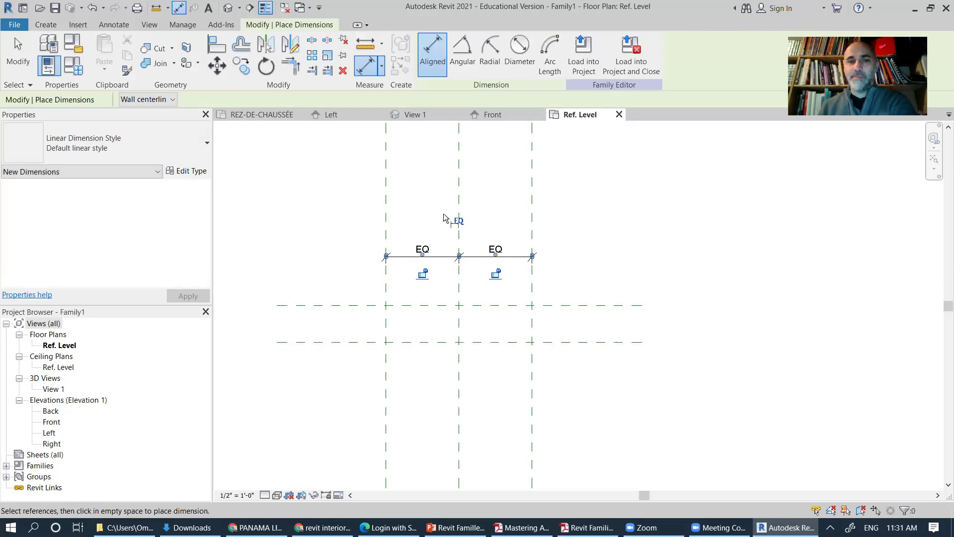
Step: Add a 4' - 0" overall dimension and a 1' - 0" dimension between the horizontal planes
{"action": "left_click", "coordinate": [386, 213]}
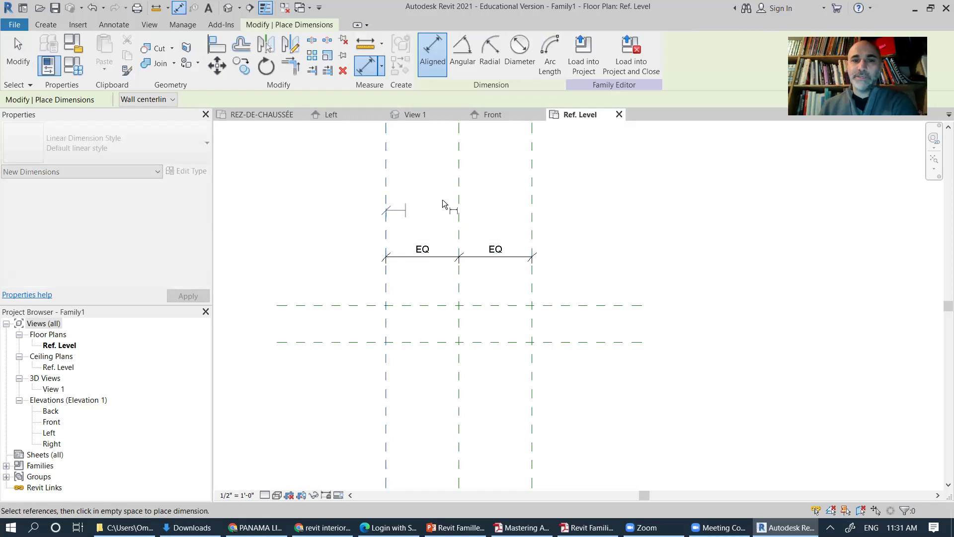
{"action": "left_click", "coordinate": [532, 208]}
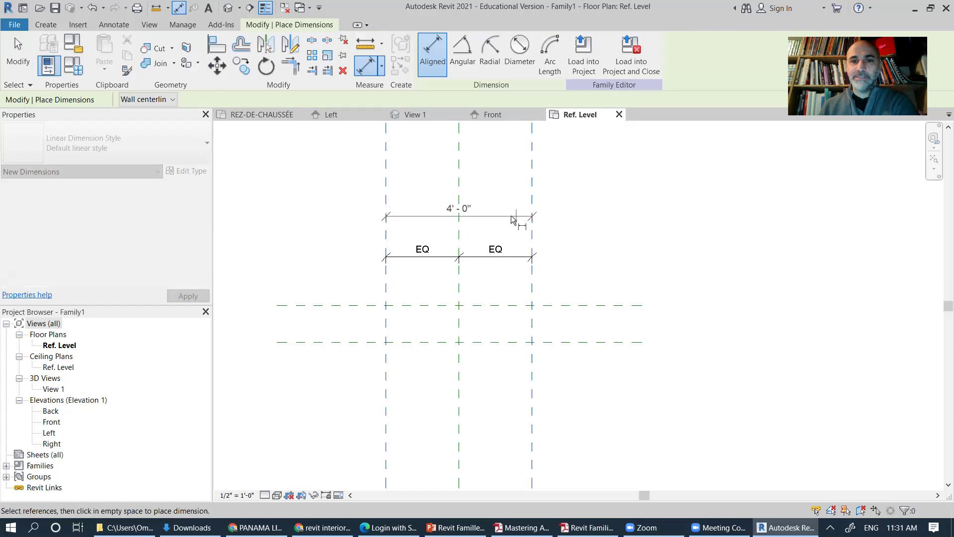
{"action": "left_click", "coordinate": [470, 223]}
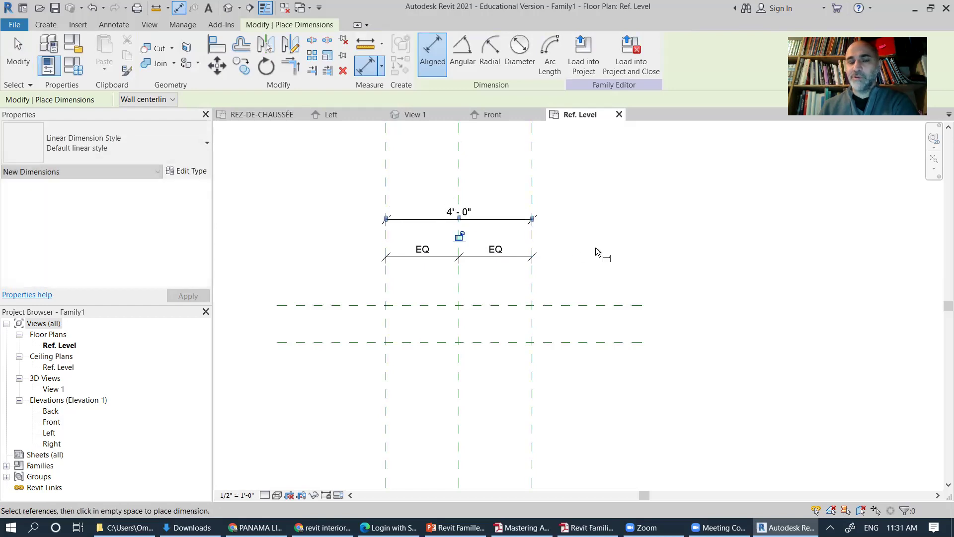
{"action": "left_click", "coordinate": [367, 343]}
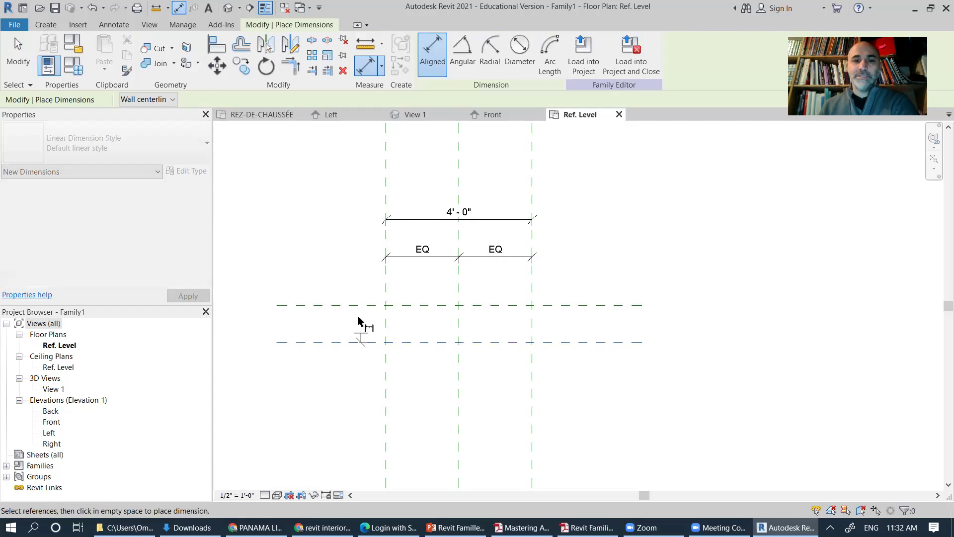
{"action": "left_click", "coordinate": [359, 306]}
{"action": "left_click", "coordinate": [330, 322]}
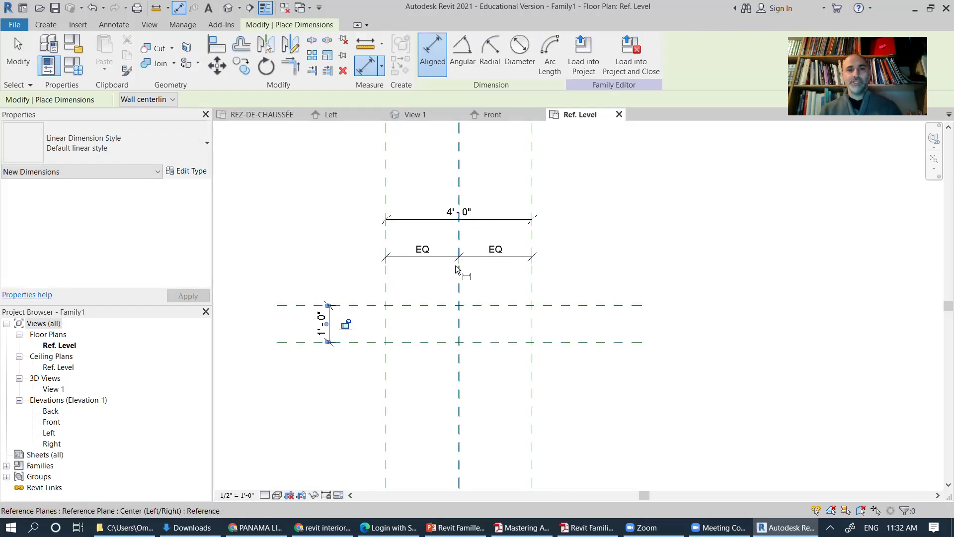
{"action": "left_click", "coordinate": [18, 55]}
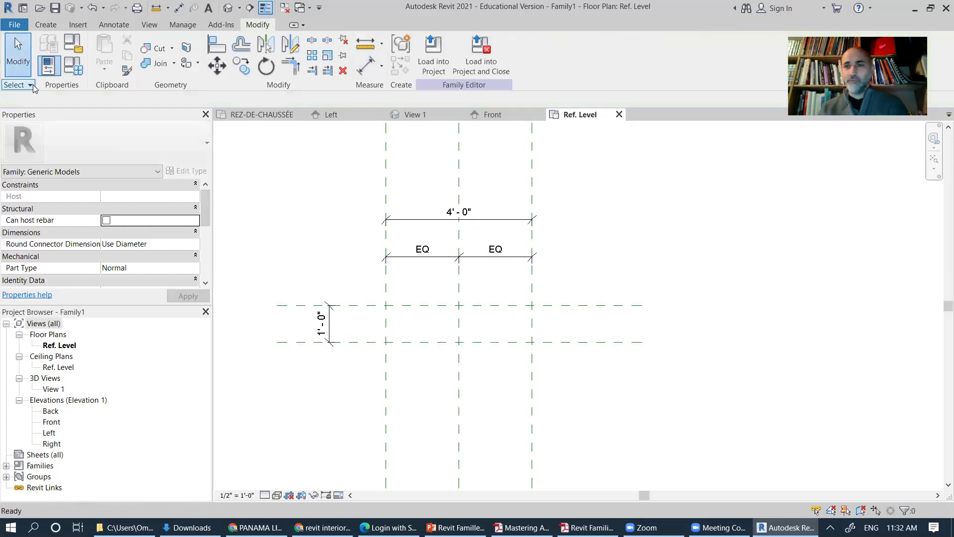
Step: Label the 4' - 0" overall dimension with a new Width parameter
{"action": "left_click", "coordinate": [455, 216]}
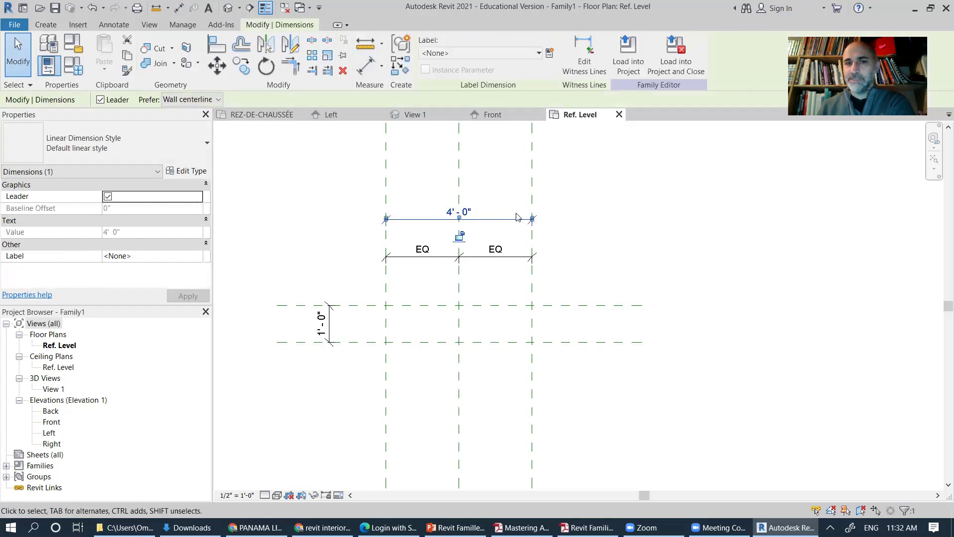
{"action": "left_click", "coordinate": [550, 54]}
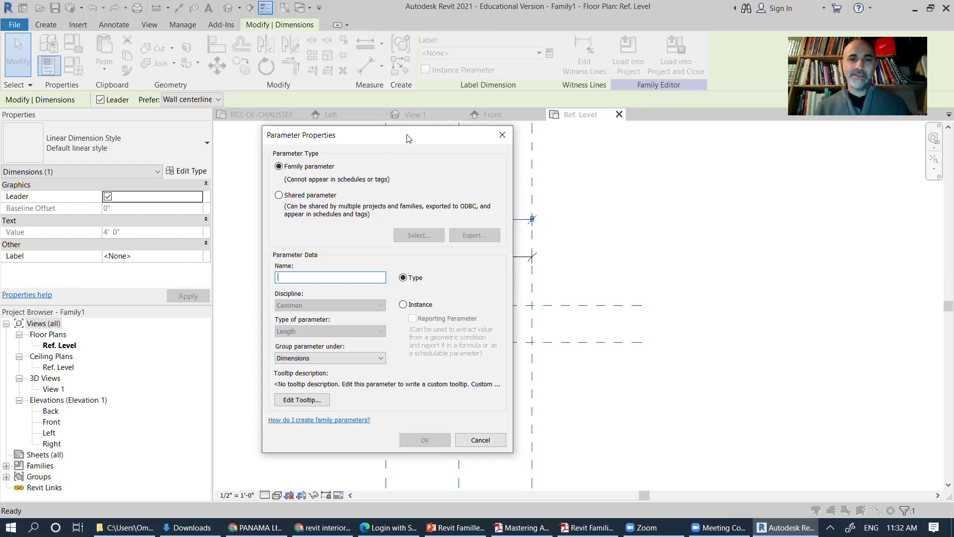
{"action": "left_click_drag", "start_coordinate": [406, 139], "coordinate": [644, 145]}
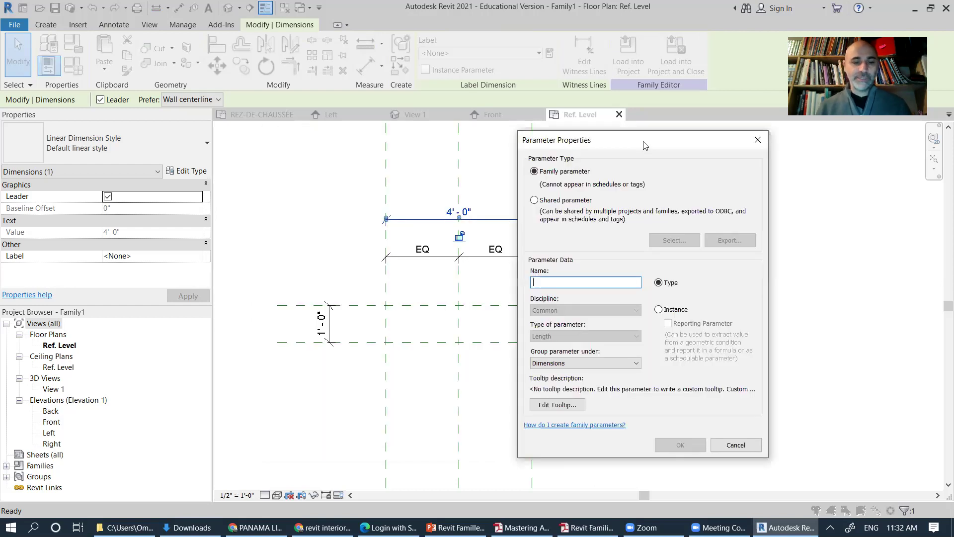
{"action": "type", "text": "Width"}
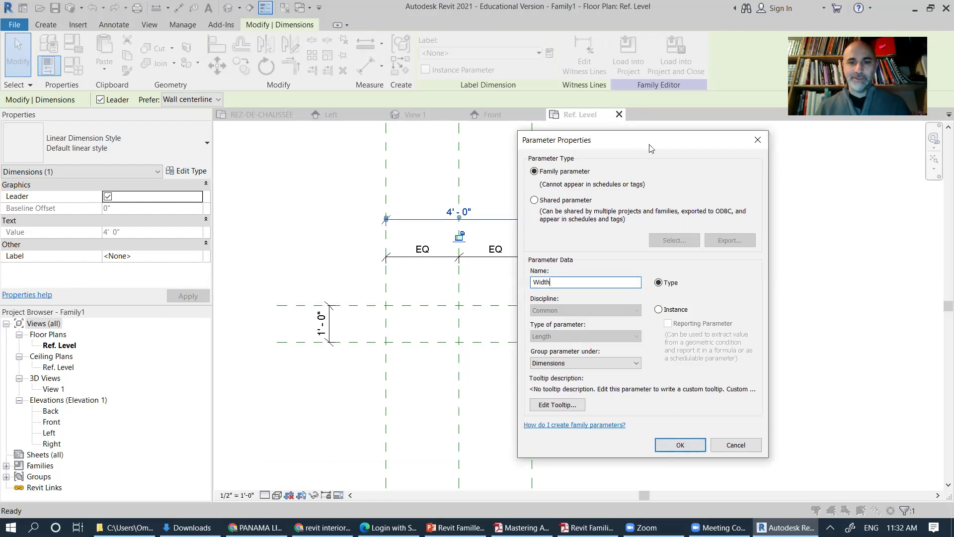
{"action": "left_click", "coordinate": [682, 445]}
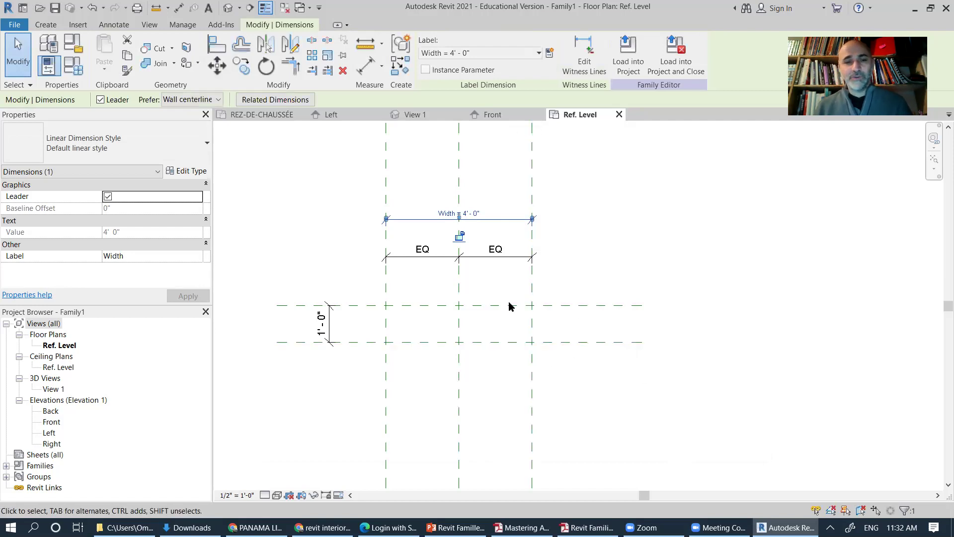
Step: Label the 1' - 0" dimension with a new Depth parameter
{"action": "left_click", "coordinate": [330, 328]}
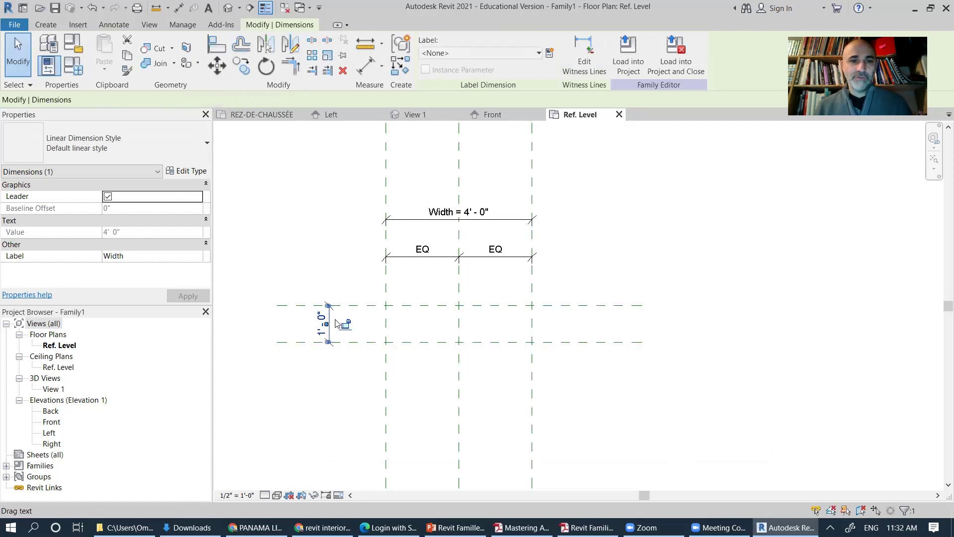
{"action": "left_click", "coordinate": [549, 53]}
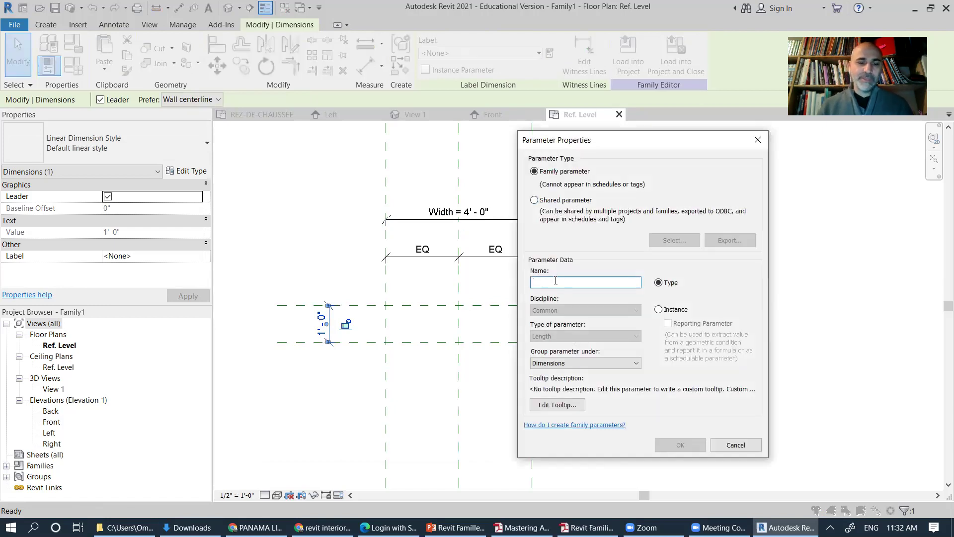
{"action": "type", "text": "Depth"}
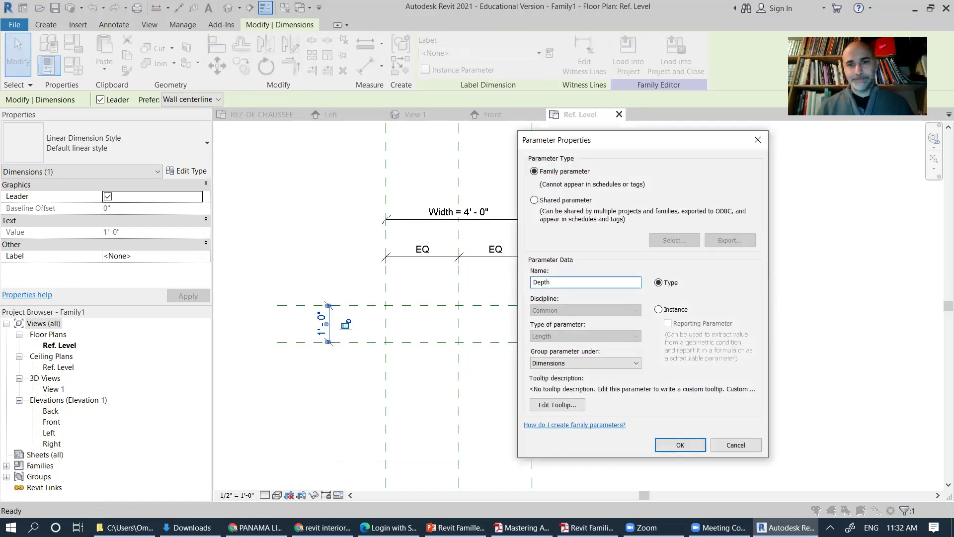
{"action": "left_click", "coordinate": [690, 444]}
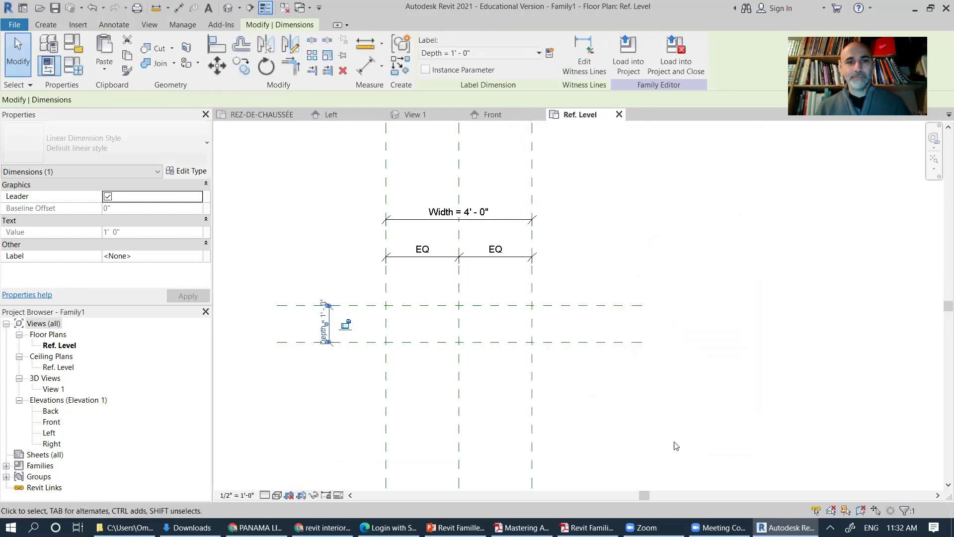
{"action": "left_click", "coordinate": [573, 405]}
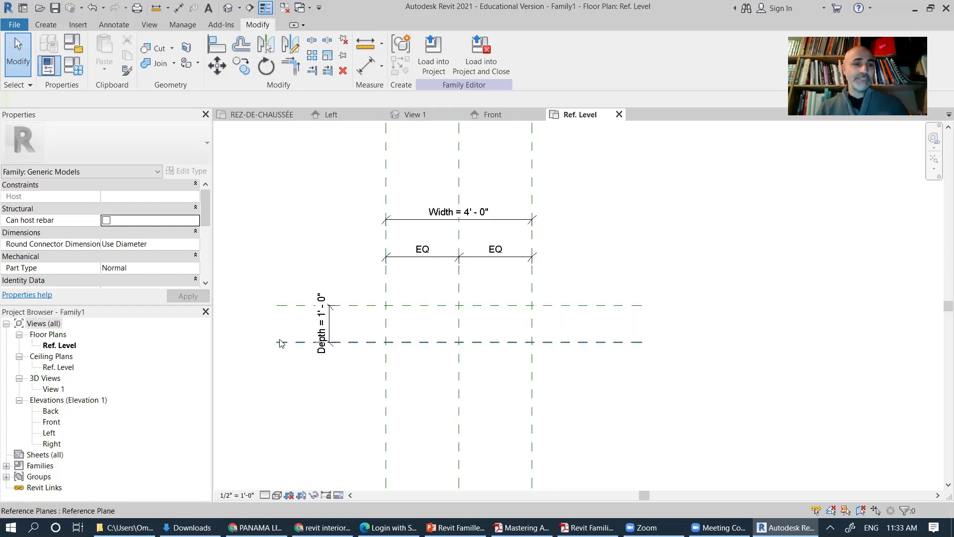
Step: In the Front elevation, add a reference plane 0' 0 3/4" above the Ref. Level line
{"action": "double_click", "coordinate": [52, 422]}
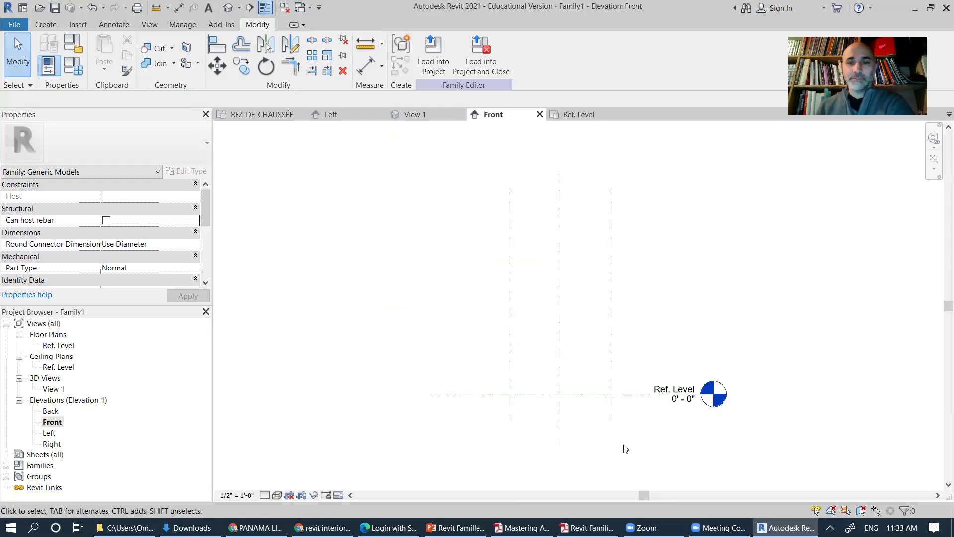
{"action": "scroll", "coordinate": [607, 394], "scroll_direction": "up", "scroll_amount": 2}
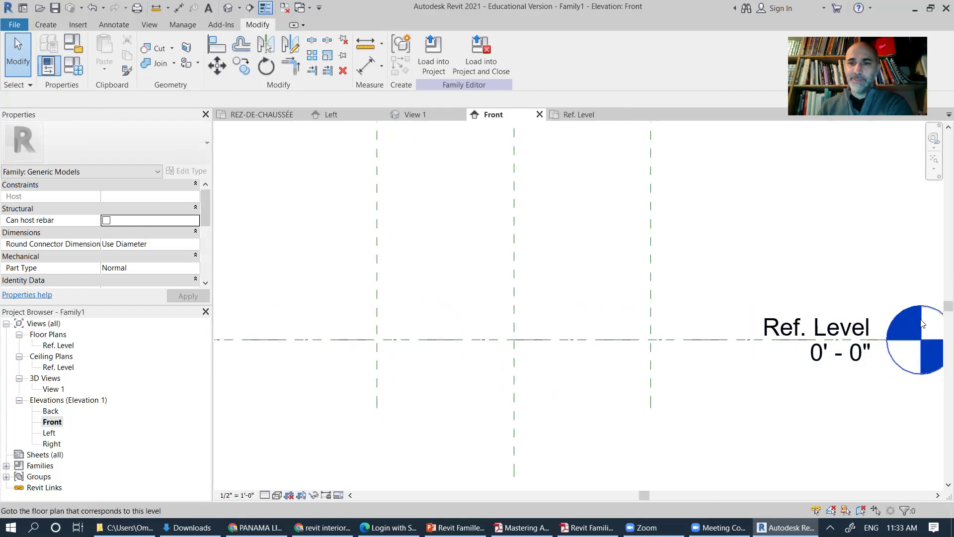
{"action": "left_click", "coordinate": [644, 344]}
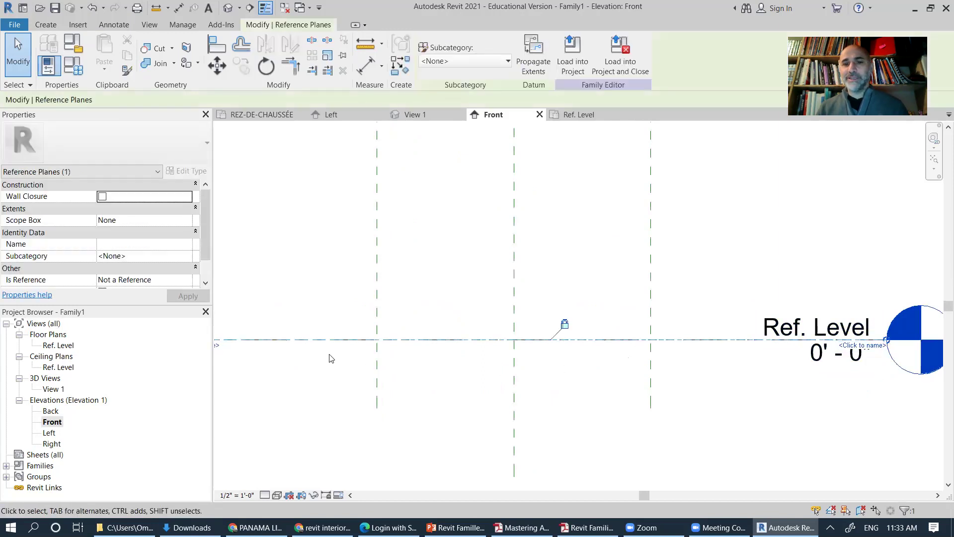
{"action": "right_click", "coordinate": [648, 340]}
{"action": "left_click", "coordinate": [686, 200]}
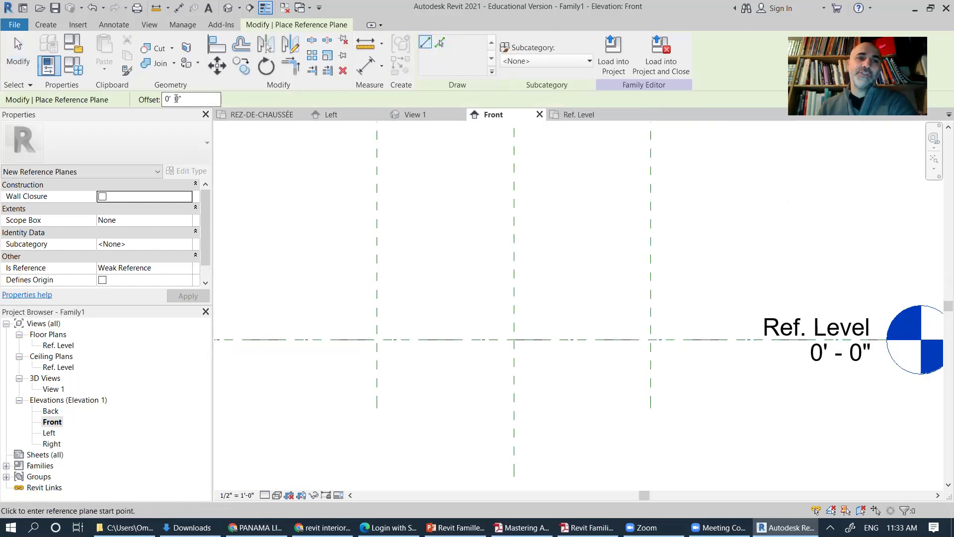
{"action": "type", "text": "3/4"}
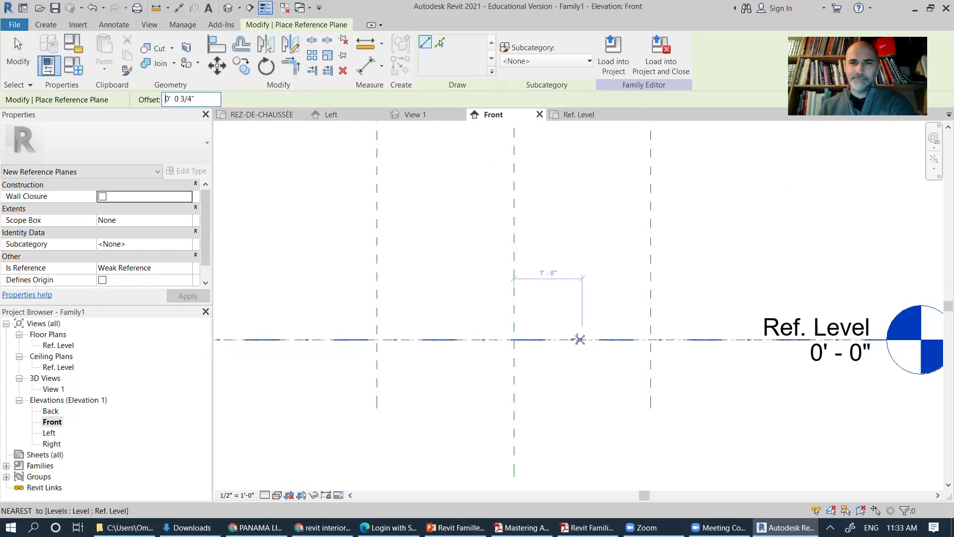
{"action": "left_click", "coordinate": [441, 42]}
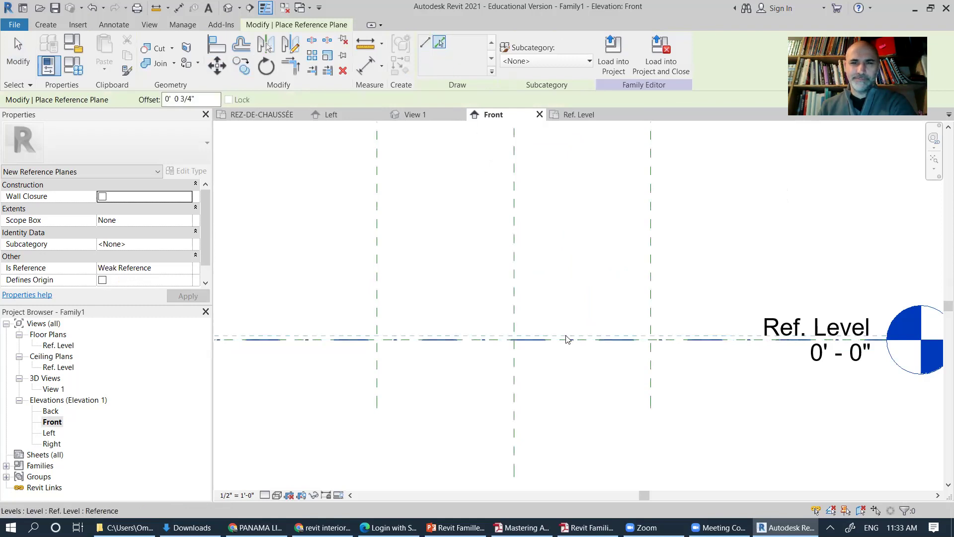
{"action": "left_click", "coordinate": [566, 340]}
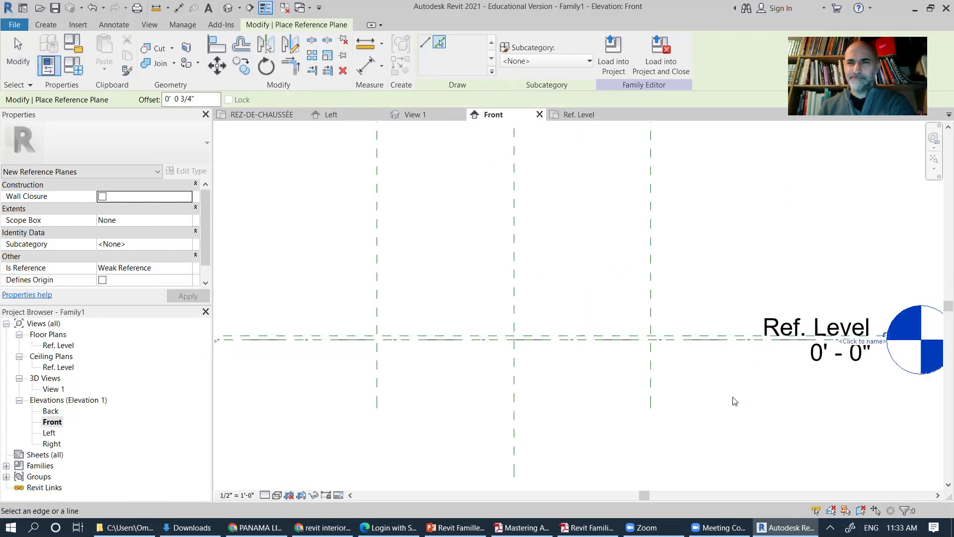
{"action": "scroll", "coordinate": [503, 364], "scroll_direction": "down", "scroll_amount": 4}
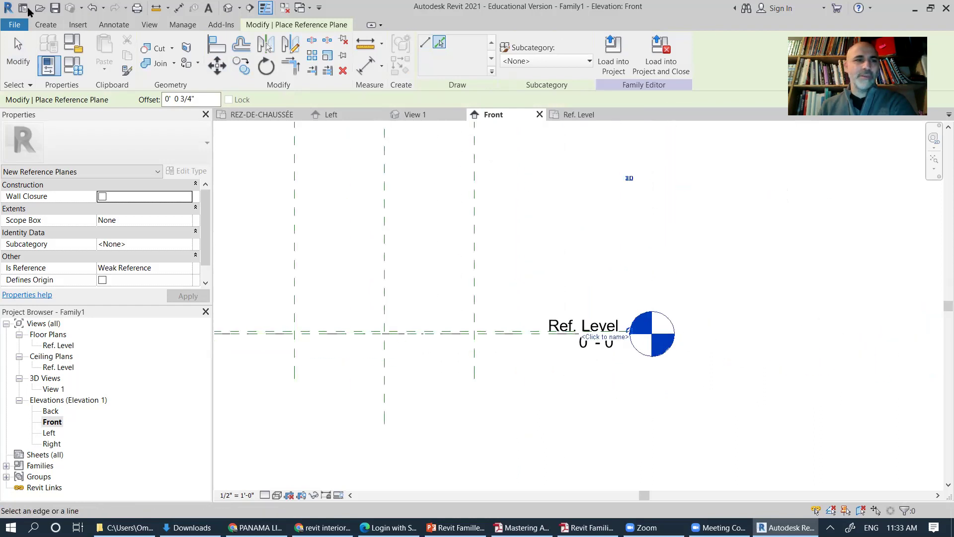
{"action": "left_click", "coordinate": [29, 65]}
Step: Set the Front elevation scale to 3" = 1'-0" and pan across the reference planes
{"action": "left_click", "coordinate": [241, 495]}
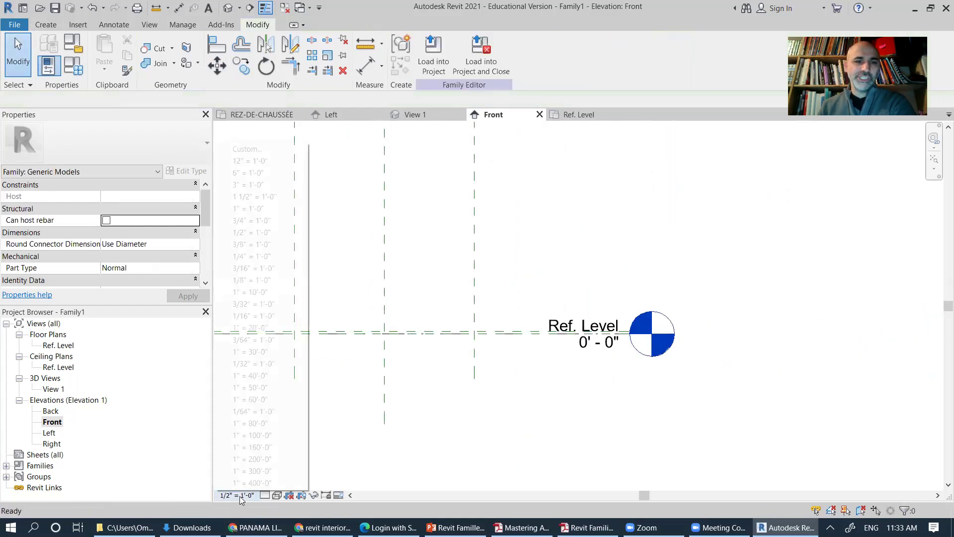
{"action": "left_click", "coordinate": [258, 185]}
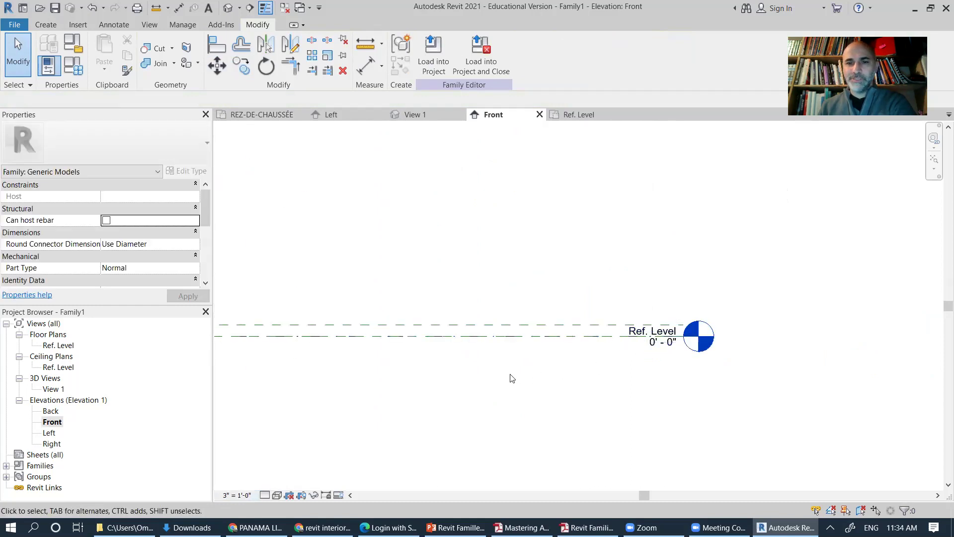
{"action": "middle_click_drag", "start_coordinate": [397, 387], "coordinate": [585, 366]}
{"action": "scroll", "coordinate": [586, 365], "scroll_direction": "down", "scroll_amount": 3}
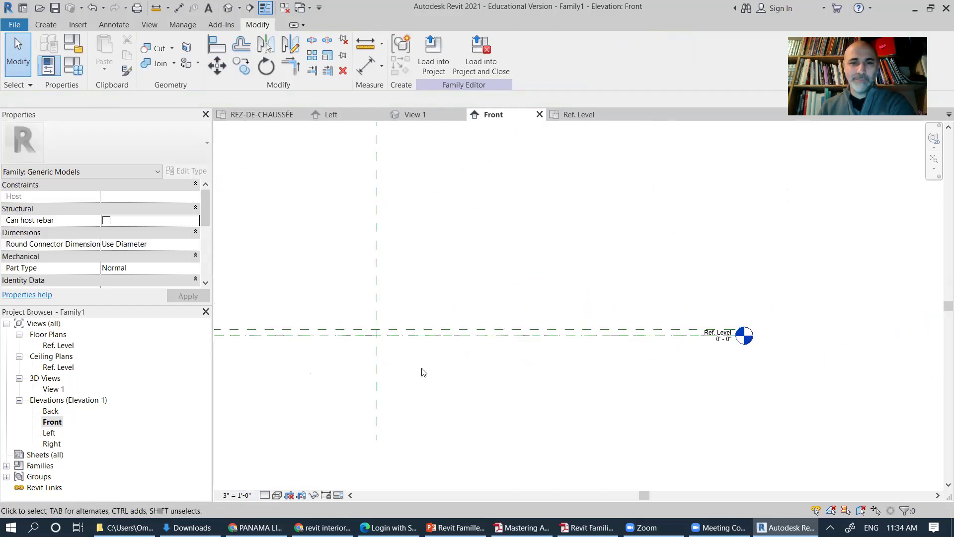
{"action": "middle_click_drag", "start_coordinate": [511, 386], "coordinate": [722, 374]}
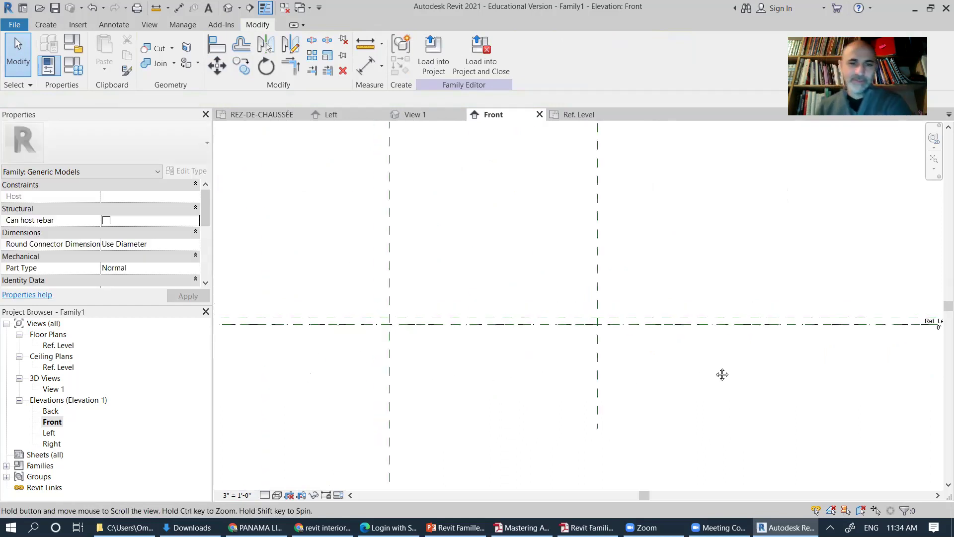
{"action": "middle_click_drag", "start_coordinate": [664, 375], "coordinate": [773, 352]}
{"action": "middle_click_drag", "start_coordinate": [365, 392], "coordinate": [566, 369]}
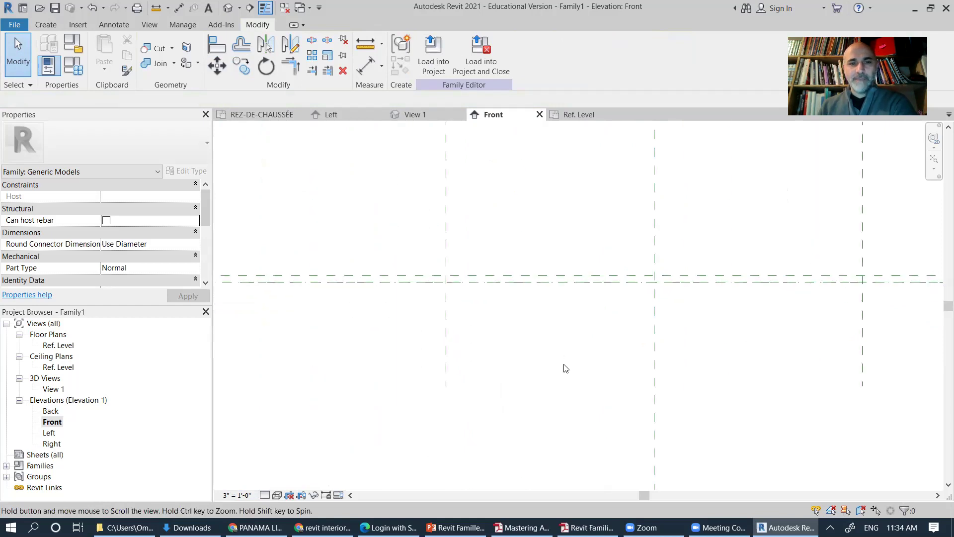
{"action": "middle_click_drag", "start_coordinate": [409, 334], "coordinate": [469, 354]}
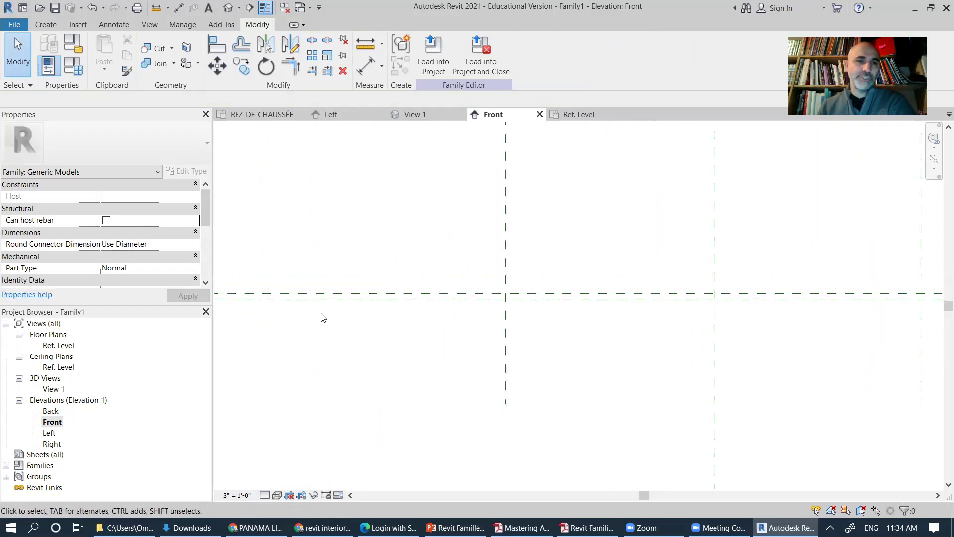
Step: Start an aligned dimension, cancel it, and pan toward the Ref. Level head
{"action": "left_click", "coordinate": [110, 25]}
{"action": "left_click", "coordinate": [47, 52]}
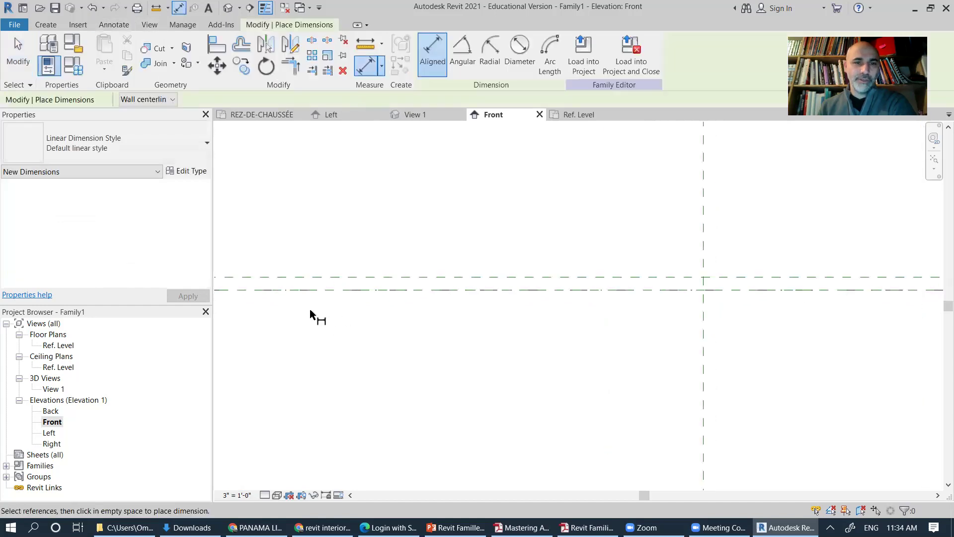
{"action": "scroll", "coordinate": [309, 308], "scroll_direction": "up", "scroll_amount": 1}
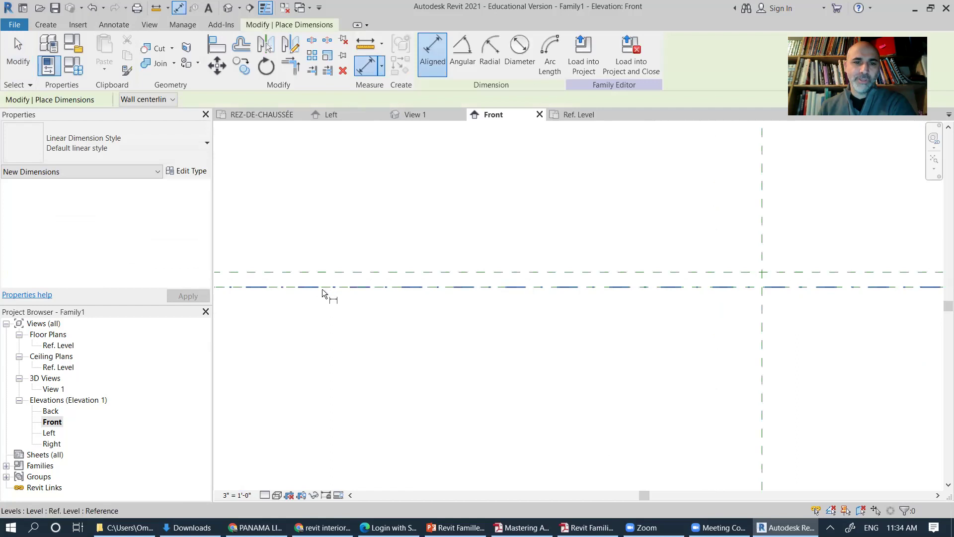
{"action": "middle_click_drag", "start_coordinate": [313, 301], "coordinate": [649, 344]}
{"action": "scroll", "coordinate": [648, 344], "scroll_direction": "down", "scroll_amount": 2}
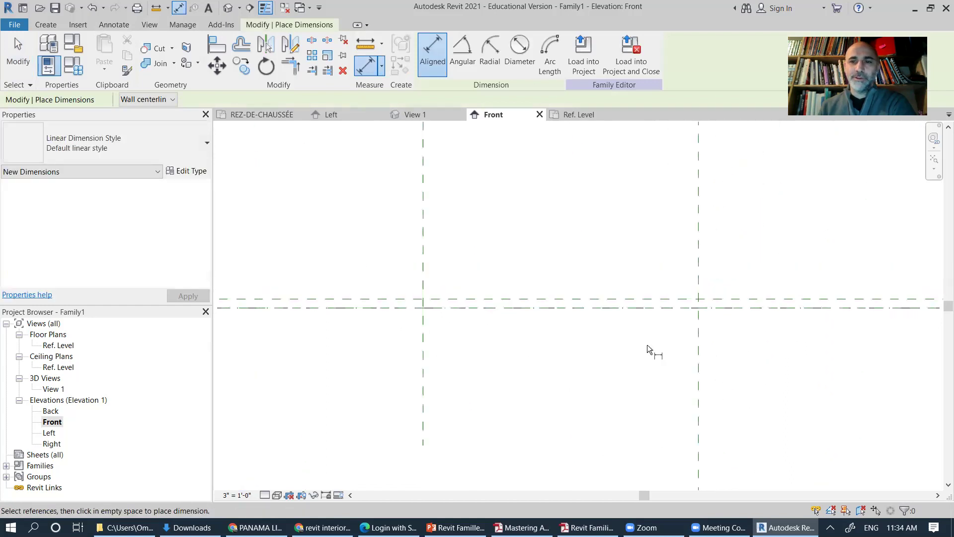
{"action": "scroll", "coordinate": [647, 345], "scroll_direction": "down", "scroll_amount": 1}
{"action": "left_click", "coordinate": [18, 55]}
{"action": "scroll", "coordinate": [385, 284], "scroll_direction": "down", "scroll_amount": 2}
{"action": "middle_click_drag", "start_coordinate": [635, 377], "coordinate": [636, 295]}
Step: Move the Ref. Level line's elbow up and to the right
{"action": "scroll", "coordinate": [628, 295], "scroll_direction": "up", "scroll_amount": 2}
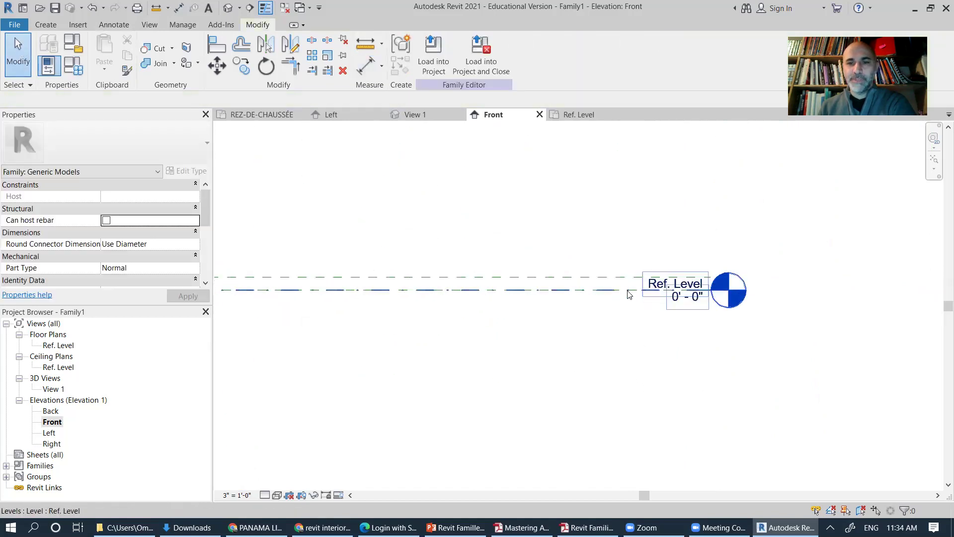
{"action": "left_click", "coordinate": [629, 293]}
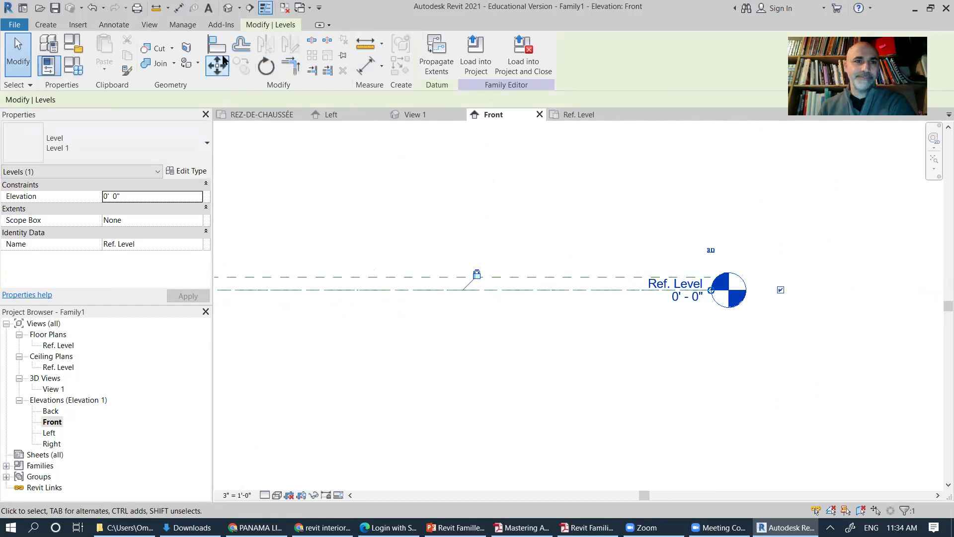
{"action": "left_click_drag", "start_coordinate": [477, 274], "coordinate": [503, 267]}
{"action": "left_click", "coordinate": [507, 343]}
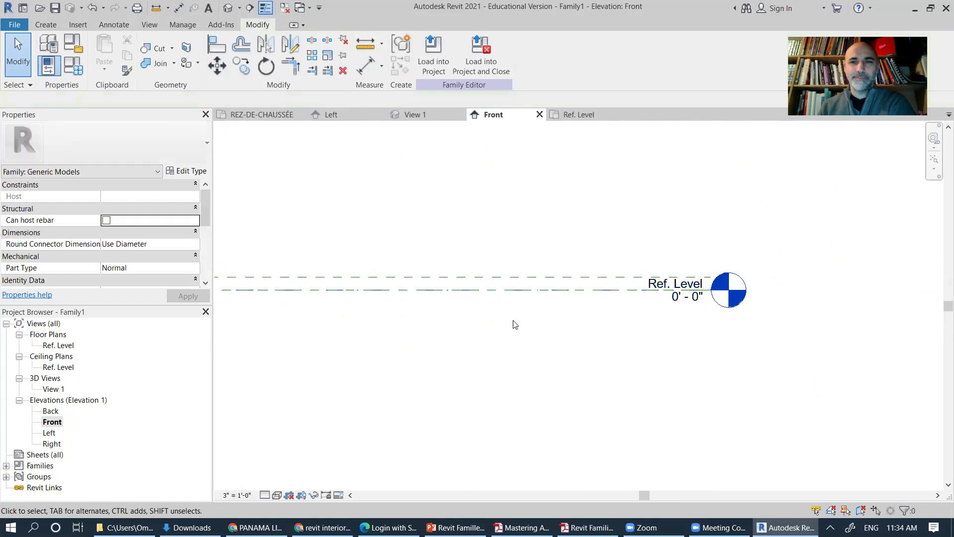
{"action": "left_click", "coordinate": [509, 290]}
{"action": "left_click", "coordinate": [507, 323]}
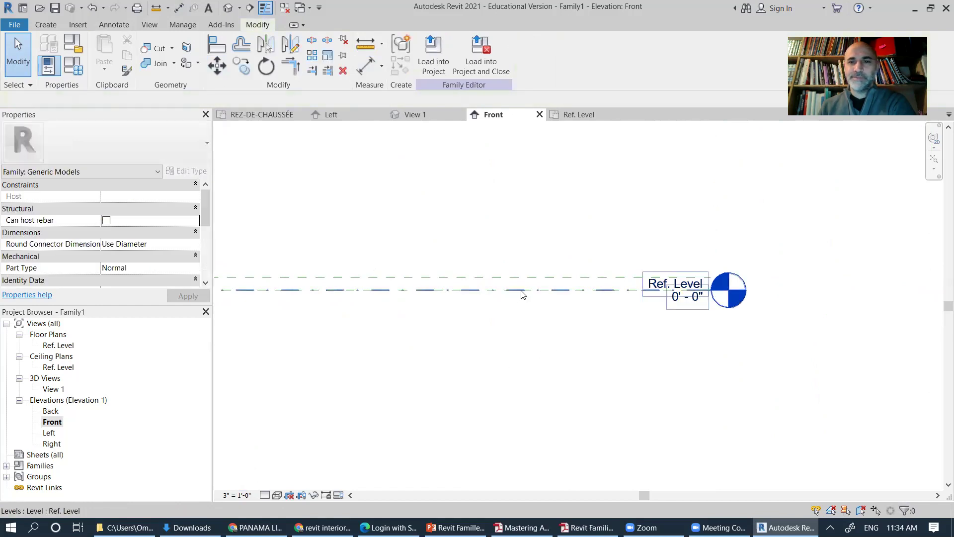
Step: Shorten the Ref. Level line by dragging its left end toward its head
{"action": "scroll", "coordinate": [473, 329], "scroll_direction": "down", "scroll_amount": 5}
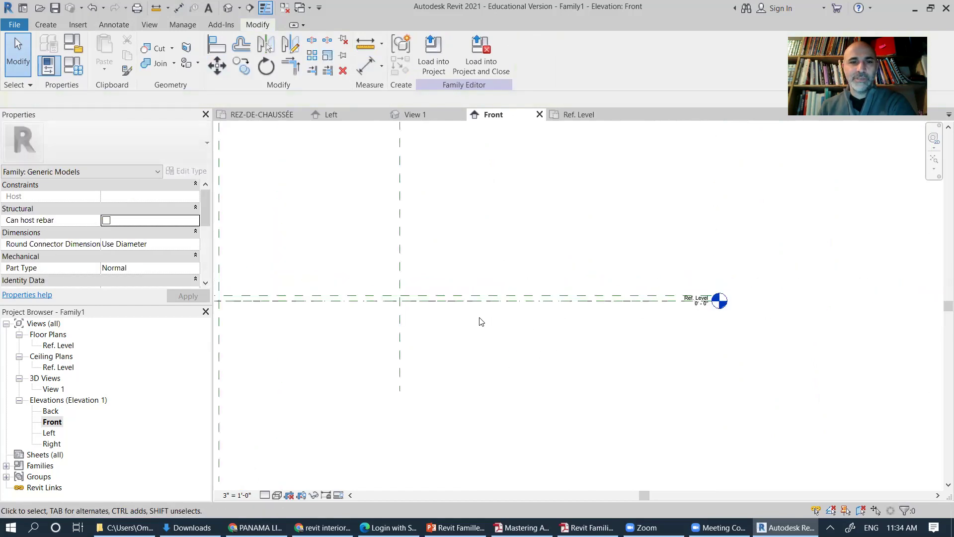
{"action": "middle_click_drag", "start_coordinate": [377, 337], "coordinate": [611, 333]}
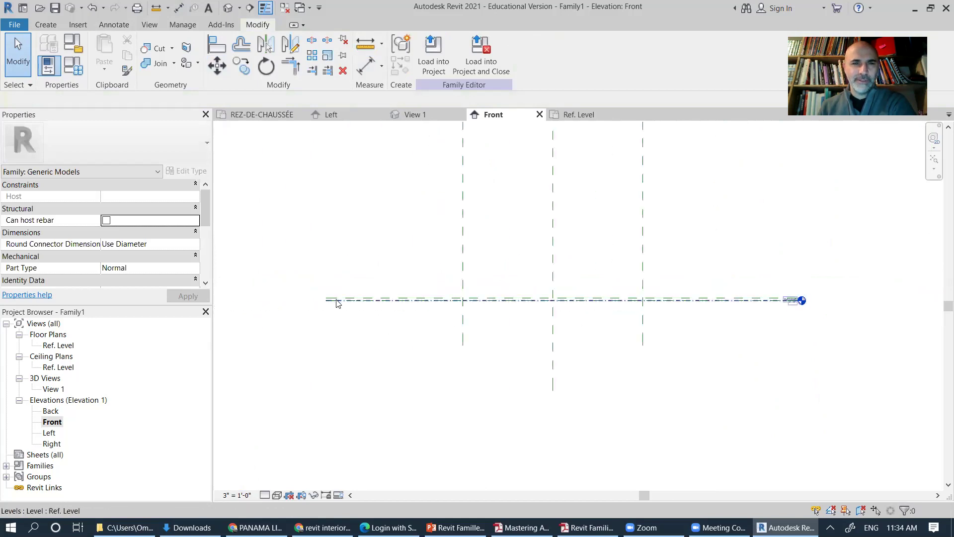
{"action": "left_click", "coordinate": [328, 303]}
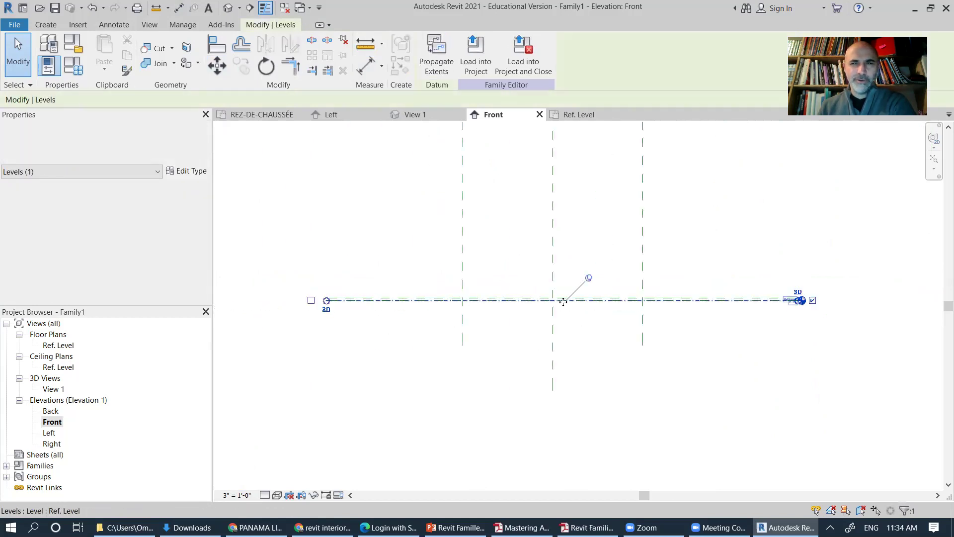
{"action": "left_click", "coordinate": [600, 285]}
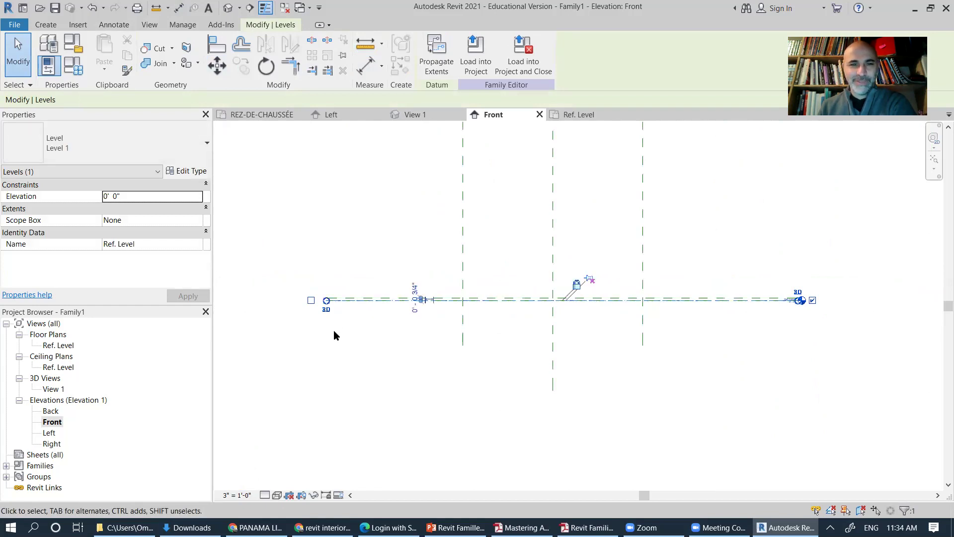
{"action": "mouse_move", "coordinate": [327, 301]}
{"action": "left_mouse_down"}
{"action": "mouse_move", "coordinate": [676, 305]}
{"action": "mouse_move", "coordinate": [666, 302]}
{"action": "left_mouse_up"}
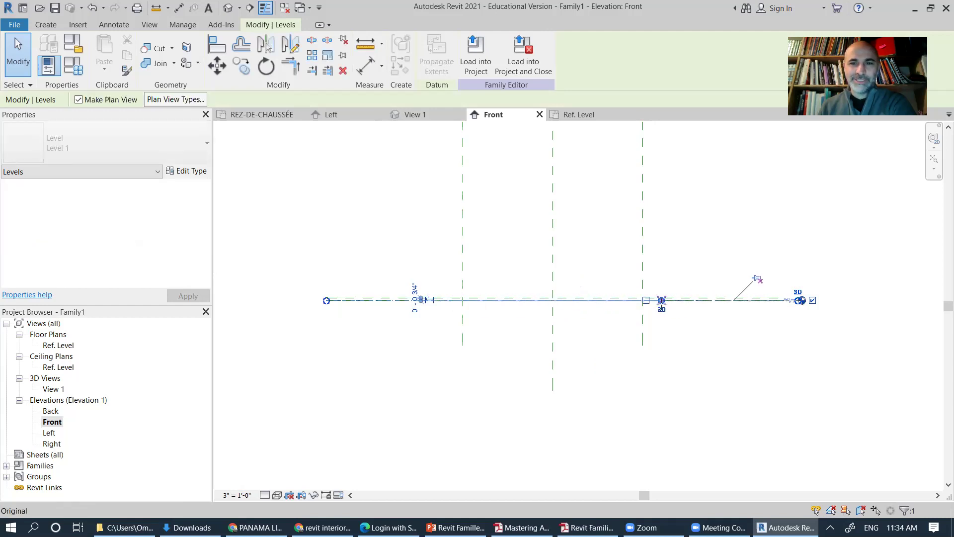
{"action": "left_click", "coordinate": [572, 370]}
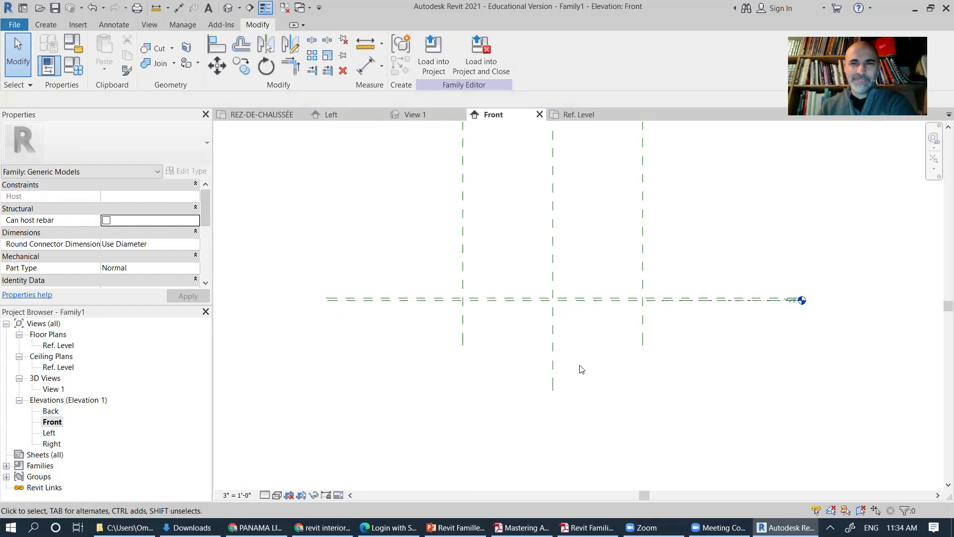
{"action": "scroll", "coordinate": [701, 311], "scroll_direction": "up", "scroll_amount": 3}
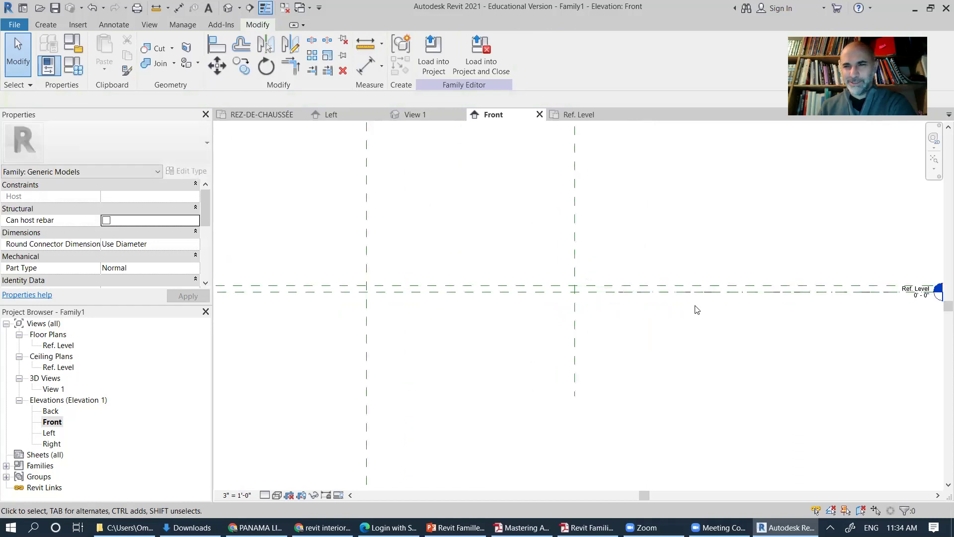
Step: Add a 0' - 0 3/4" aligned dimension between the Ref. Level line and the plane above it
{"action": "left_click", "coordinate": [623, 281]}
{"action": "scroll", "coordinate": [694, 321], "scroll_direction": "down", "scroll_amount": 3}
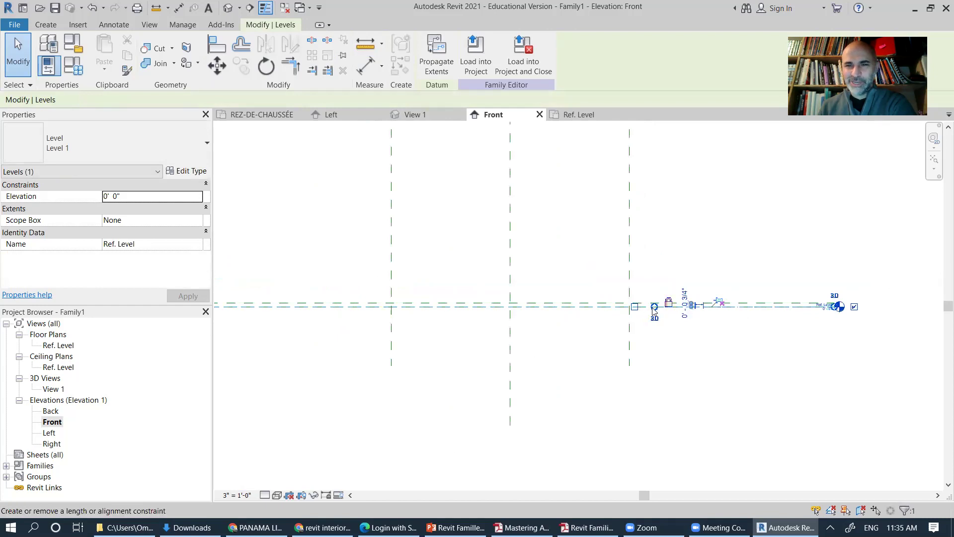
{"action": "left_click", "coordinate": [416, 337]}
{"action": "scroll", "coordinate": [318, 313], "scroll_direction": "up", "scroll_amount": 5}
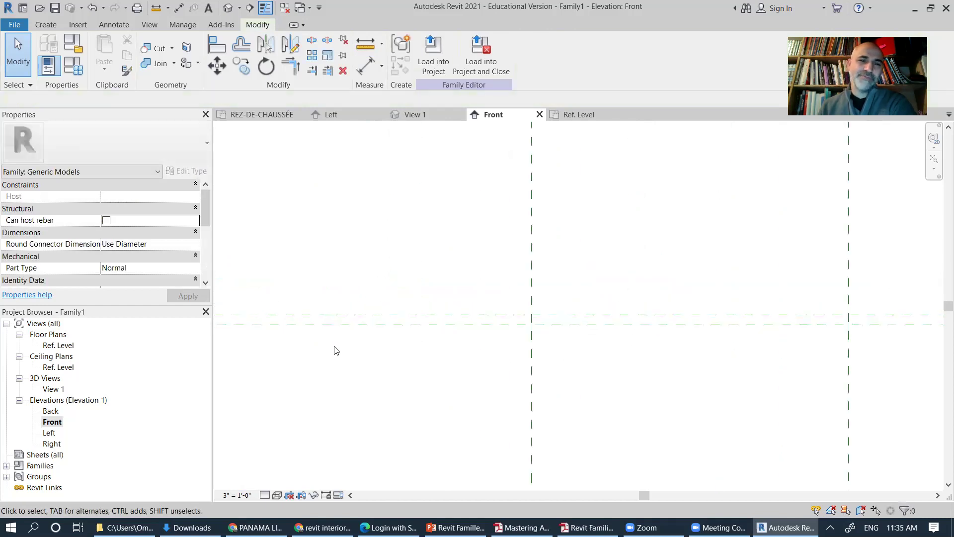
{"action": "scroll", "coordinate": [377, 277], "scroll_direction": "up", "scroll_amount": 2}
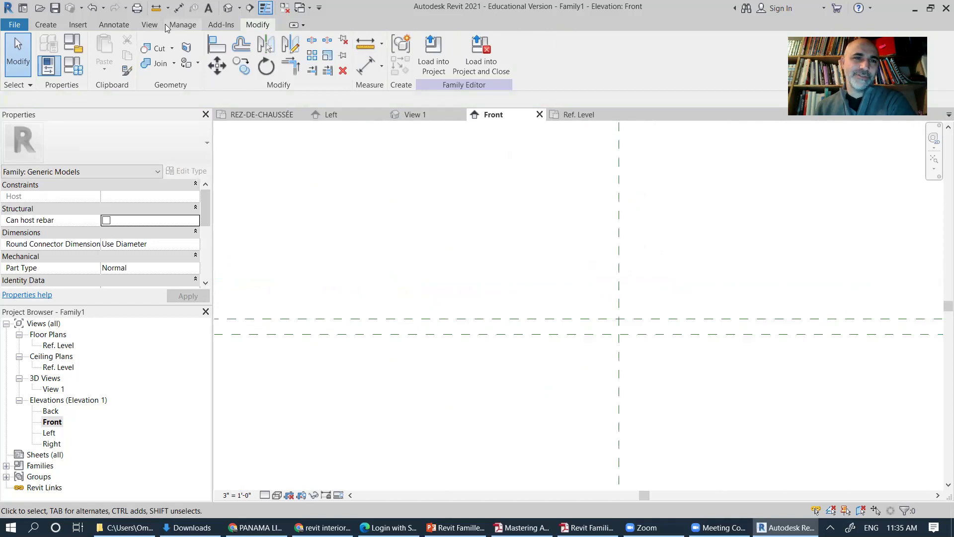
{"action": "left_click", "coordinate": [114, 25]}
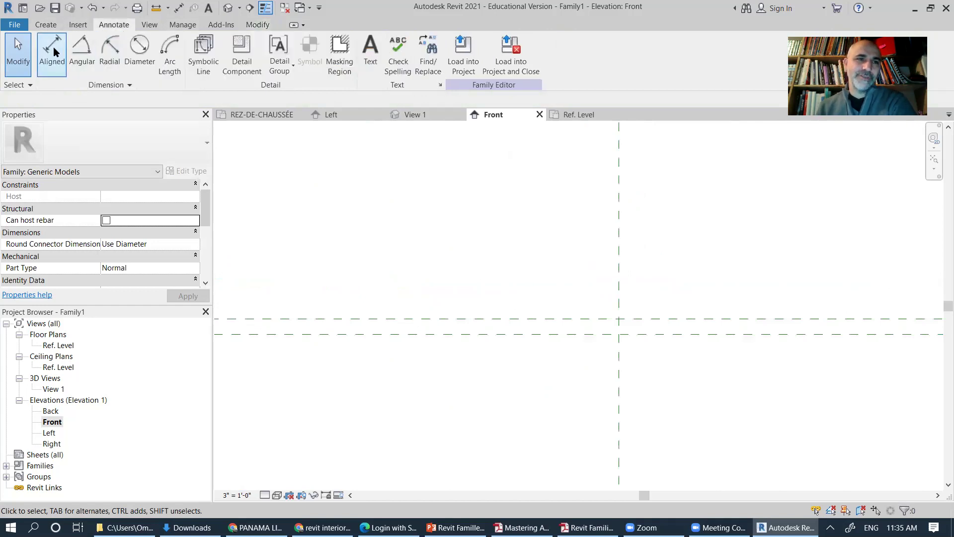
{"action": "left_click", "coordinate": [51, 55]}
{"action": "left_click", "coordinate": [331, 318]}
{"action": "middle_click_drag", "start_coordinate": [320, 348], "coordinate": [511, 368]}
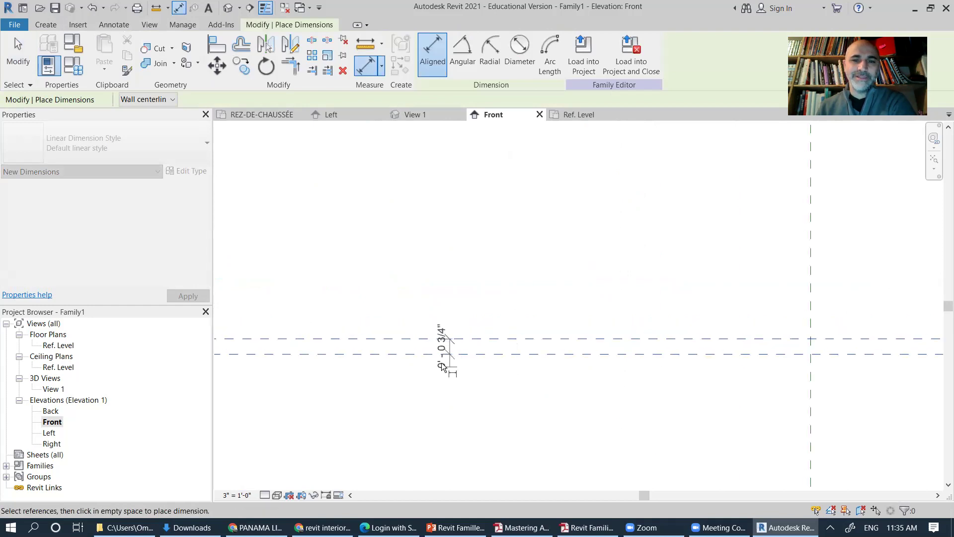
{"action": "left_click", "coordinate": [431, 284]}
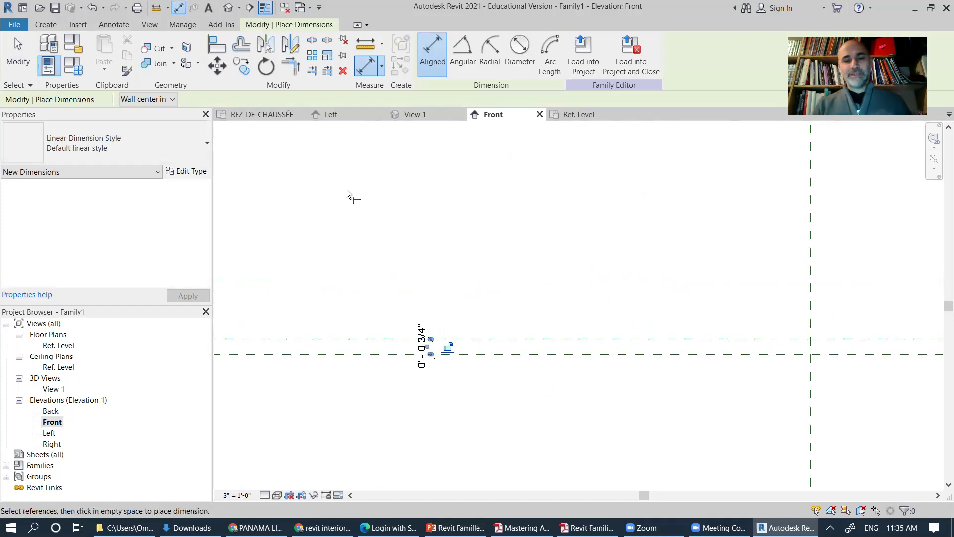
{"action": "key", "text": "Escape"}
Step: Set project length units to suppress 0 feet so the dimension reads 3/4"
{"action": "key", "text": "u"}
{"action": "key", "text": "n"}
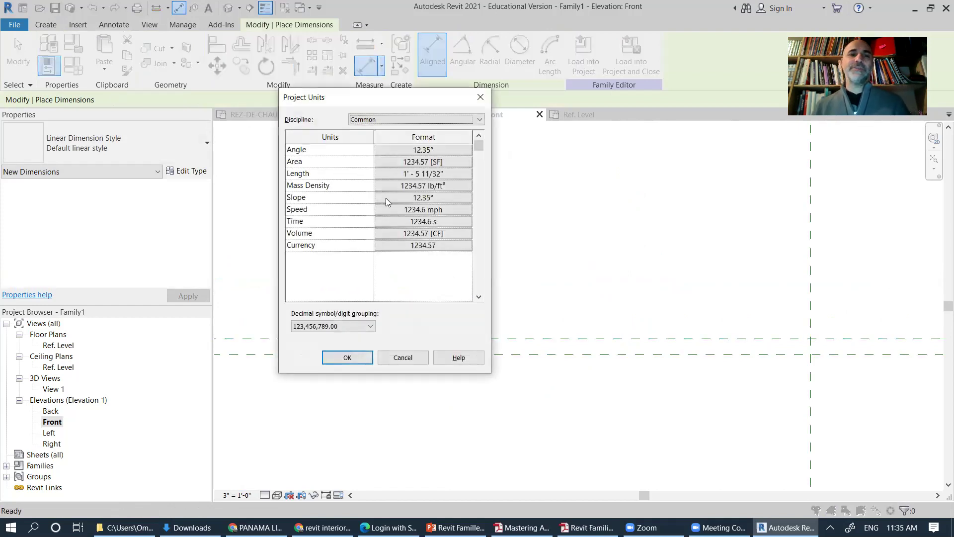
{"action": "left_click", "coordinate": [424, 176]}
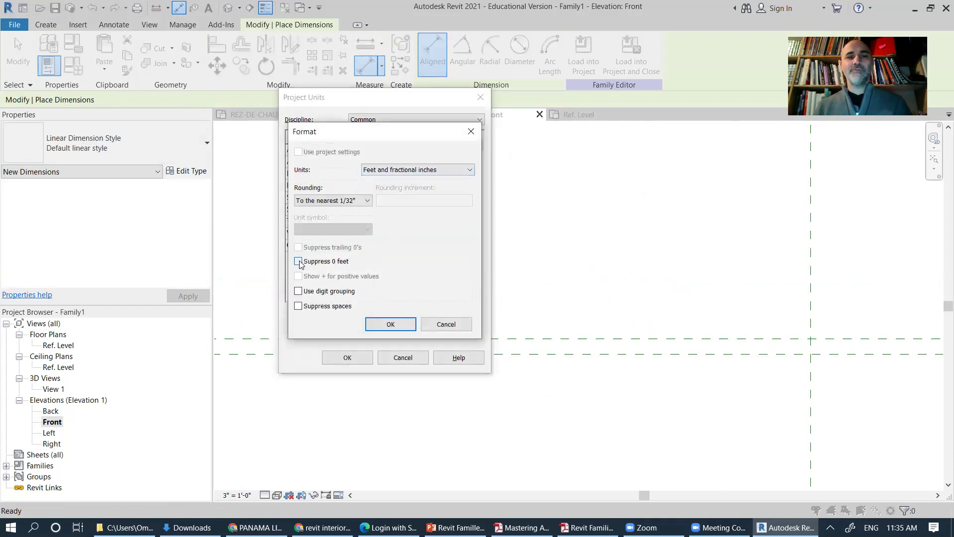
{"action": "left_click", "coordinate": [389, 323]}
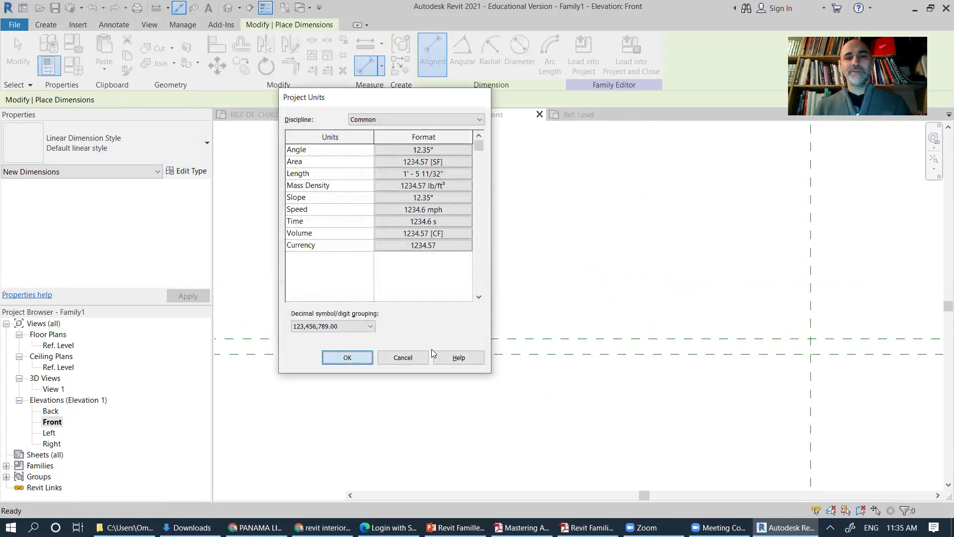
{"action": "left_click", "coordinate": [426, 357]}
{"action": "left_click", "coordinate": [14, 48]}
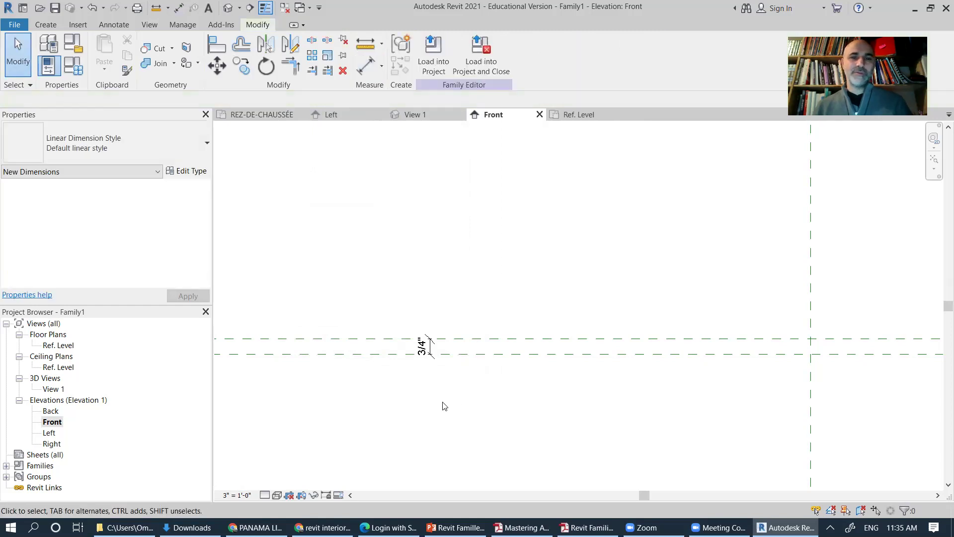
Step: Change the Front elevation scale to 1" = 1'-0" and recentre on the planes
{"action": "scroll", "coordinate": [530, 362], "scroll_direction": "down", "scroll_amount": 2}
{"action": "middle_click_drag", "start_coordinate": [701, 401], "coordinate": [549, 292]}
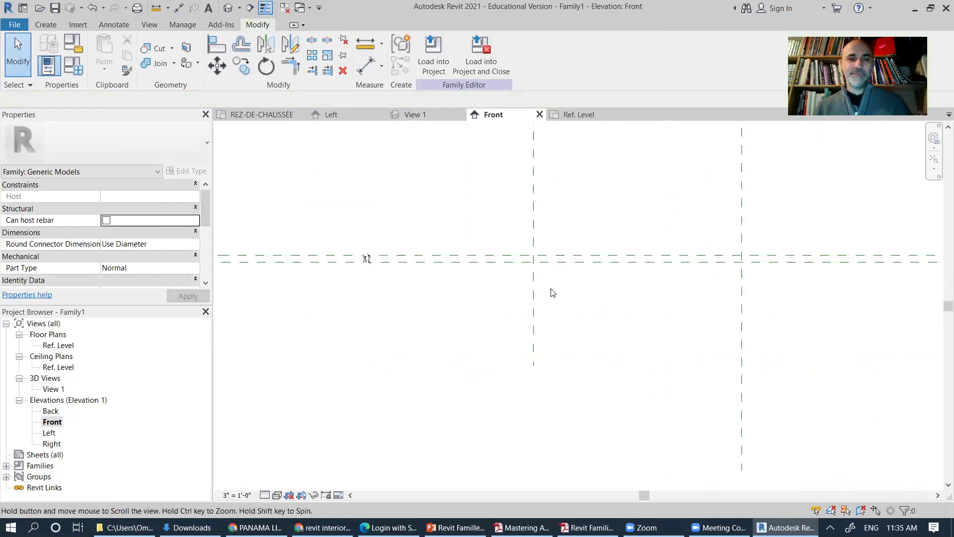
{"action": "left_click", "coordinate": [237, 495]}
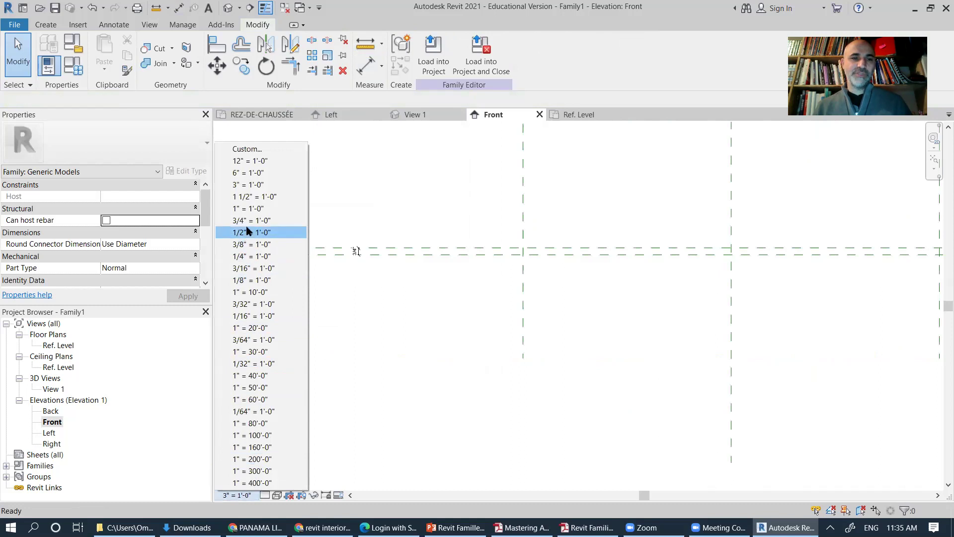
{"action": "left_click", "coordinate": [252, 209]}
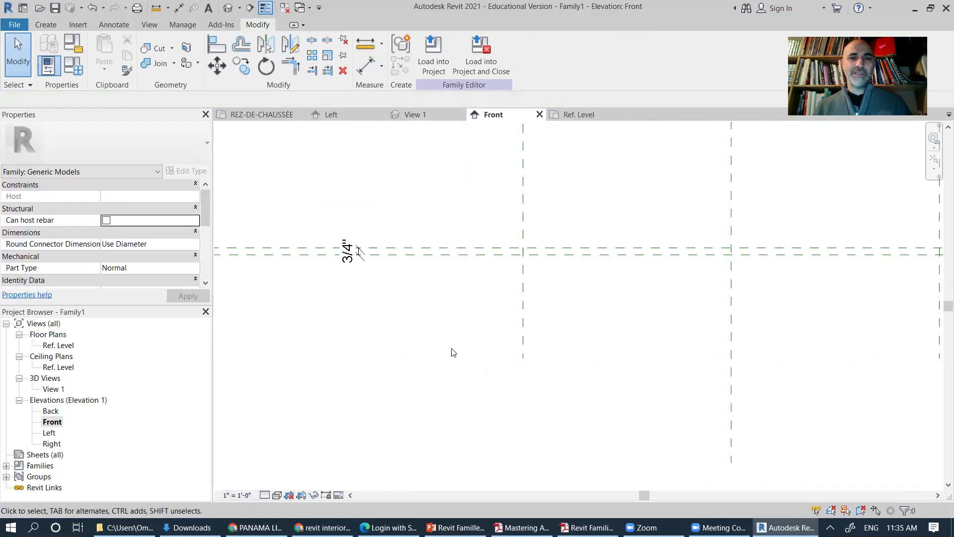
{"action": "middle_click_drag", "start_coordinate": [440, 328], "coordinate": [394, 388]}
{"action": "scroll", "coordinate": [603, 368], "scroll_direction": "down", "scroll_amount": 2}
{"action": "middle_click_drag", "start_coordinate": [628, 396], "coordinate": [619, 420]}
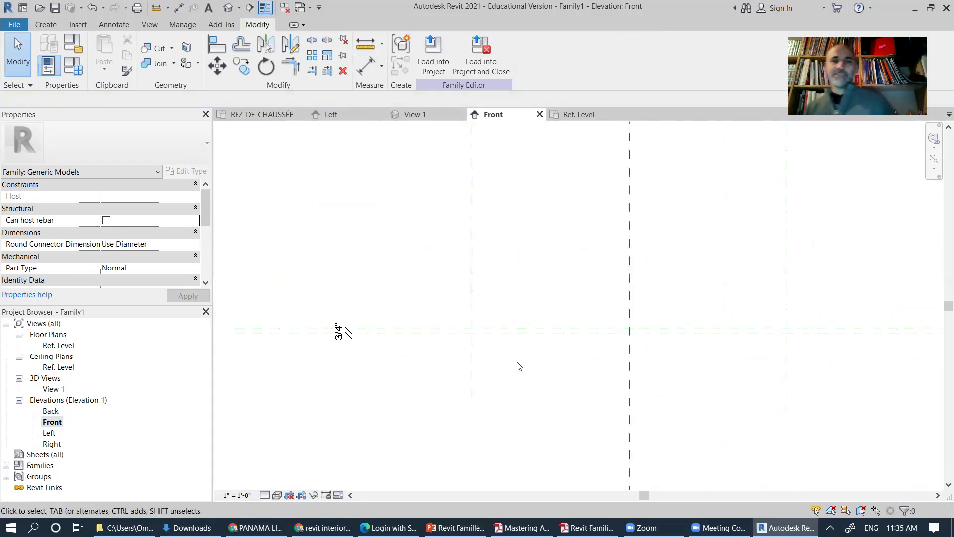
Step: Create a Thickness type parameter on the 3/4" gap dimension
{"action": "left_click", "coordinate": [343, 333]}
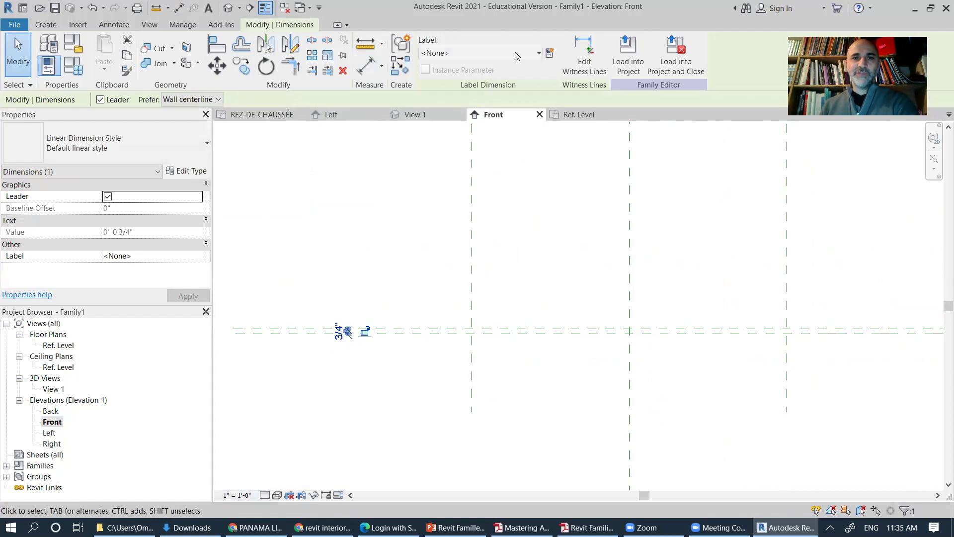
{"action": "left_click", "coordinate": [549, 53]}
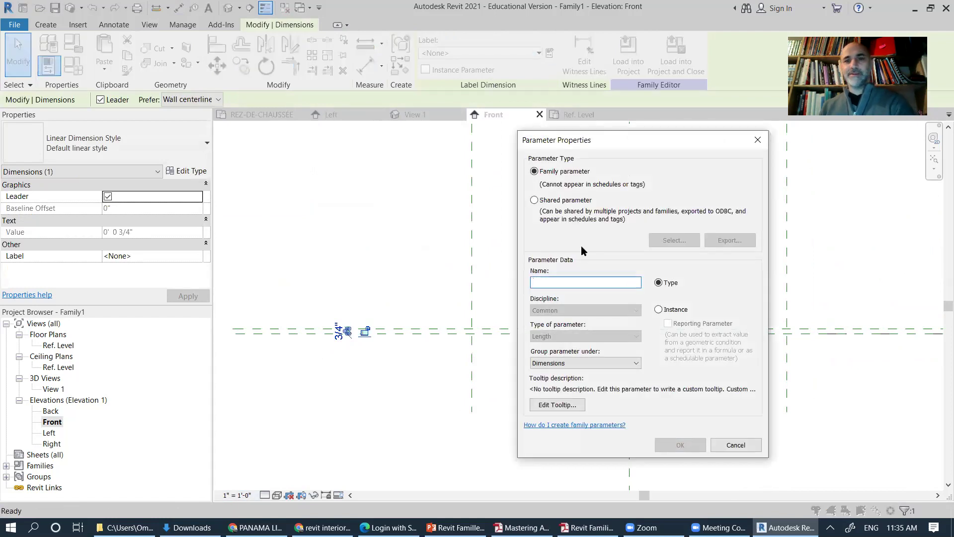
{"action": "type", "text": "Thickness"}
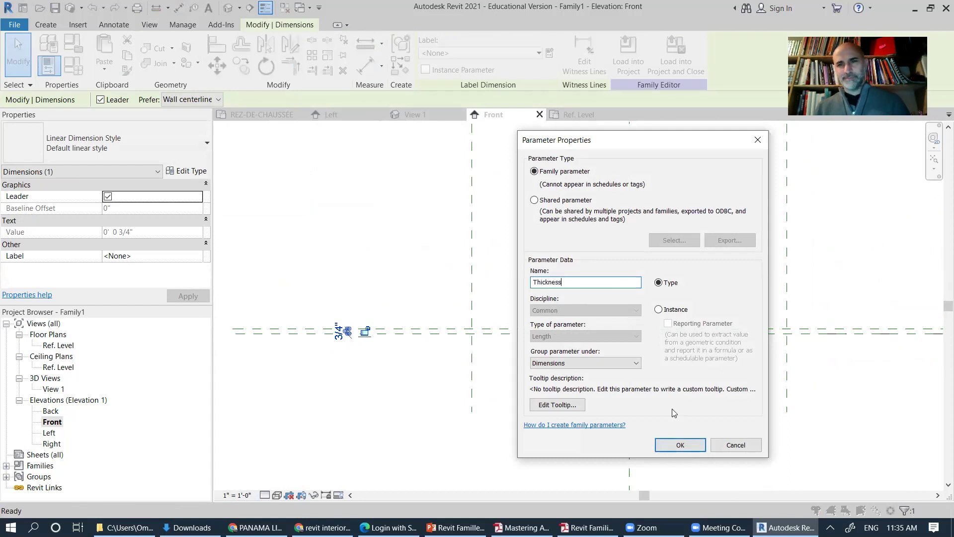
{"action": "left_click", "coordinate": [674, 447]}
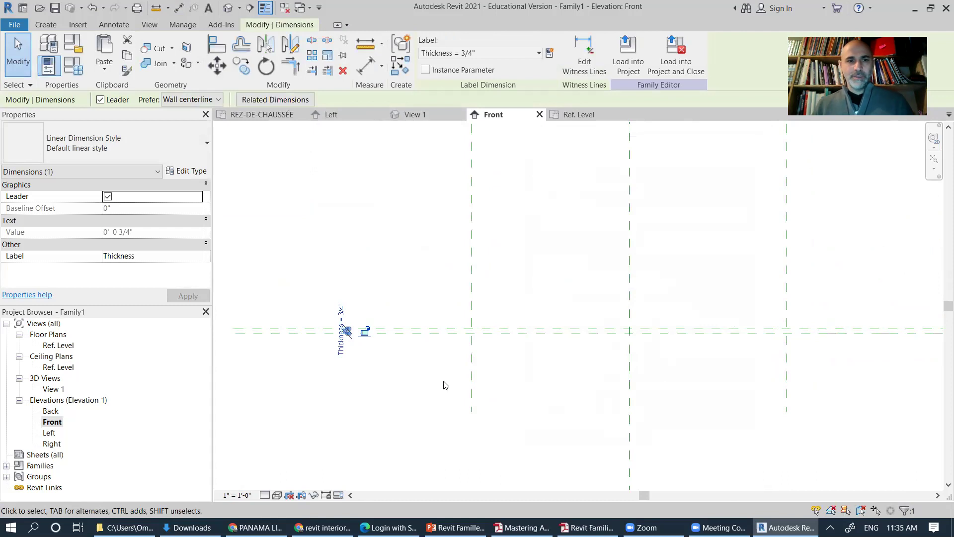
{"action": "left_click", "coordinate": [382, 380]}
{"action": "scroll", "coordinate": [434, 356], "scroll_direction": "down", "scroll_amount": 2}
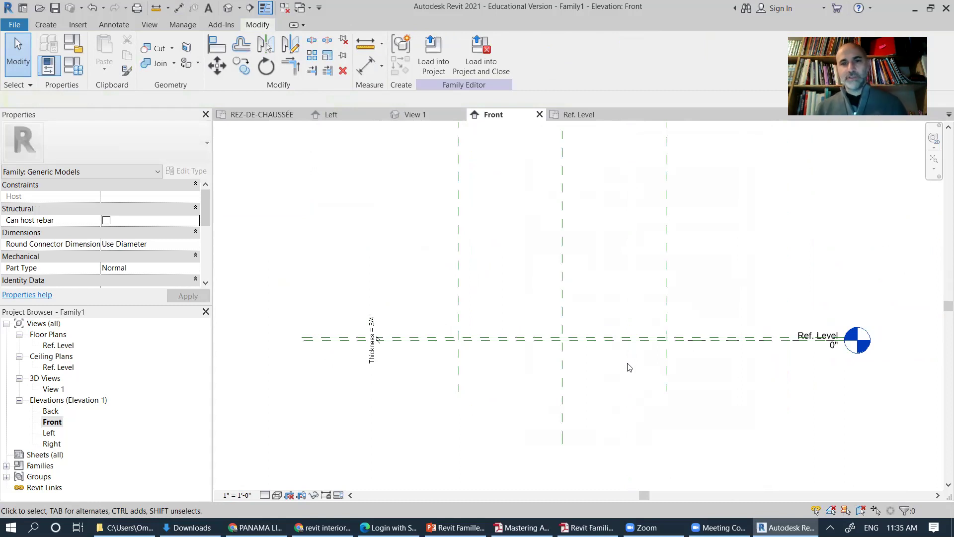
{"action": "left_click", "coordinate": [75, 66]}
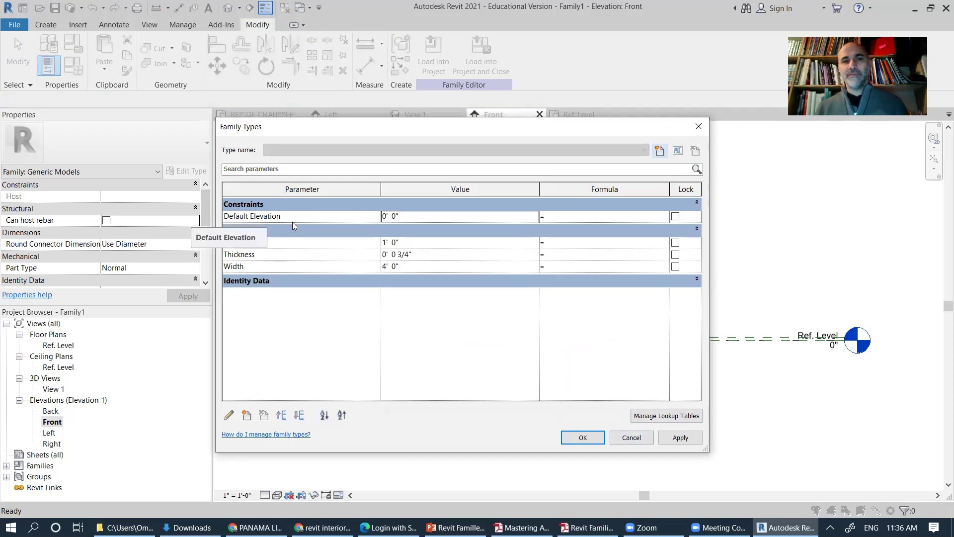
{"action": "left_click", "coordinate": [631, 438]}
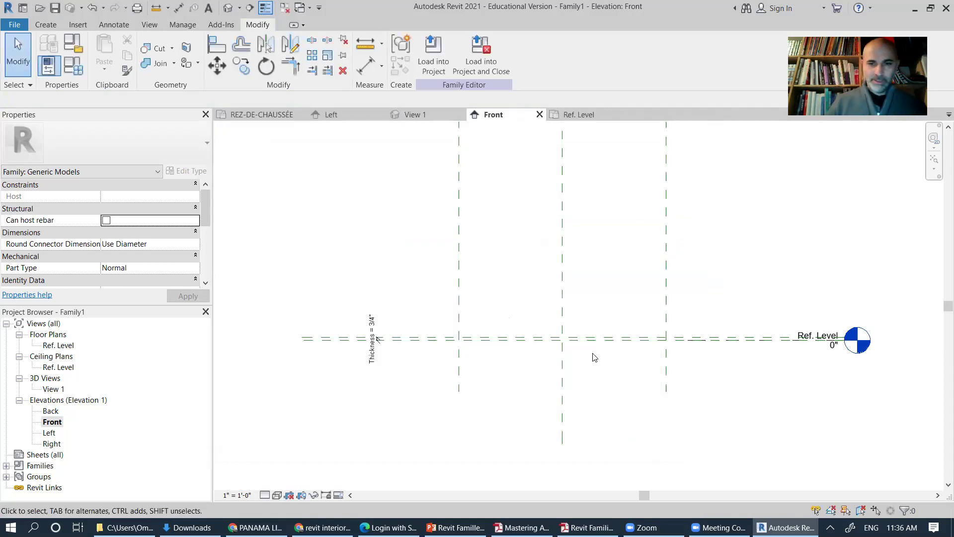
{"action": "scroll", "coordinate": [592, 370], "scroll_direction": "up", "scroll_amount": 2}
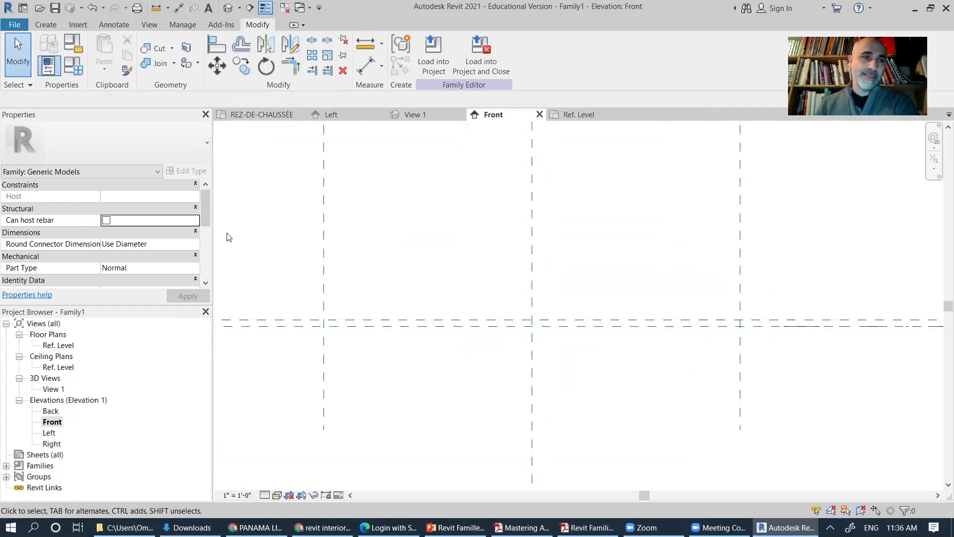
Step: Start an extrusion sketch by picking the four reference planes as lines
{"action": "left_click", "coordinate": [44, 24]}
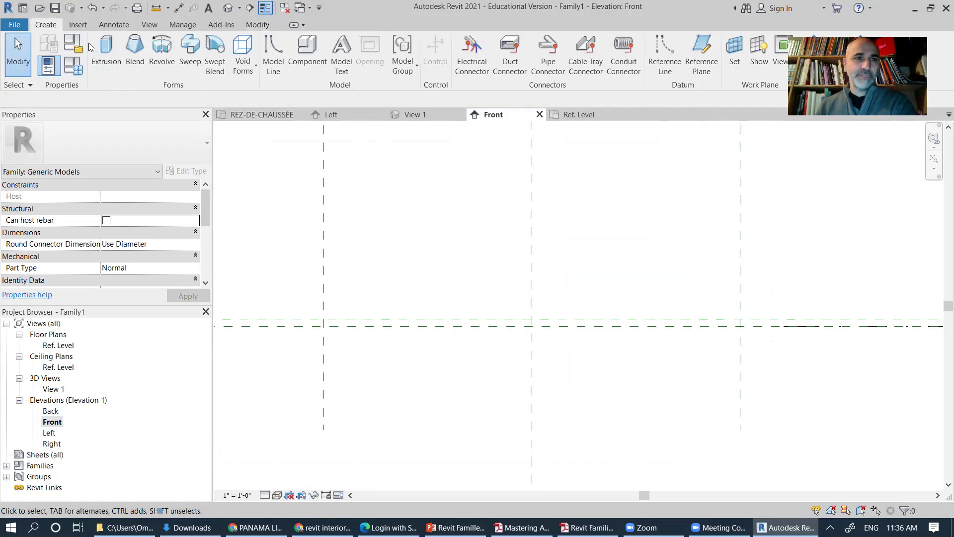
{"action": "left_click", "coordinate": [106, 52]}
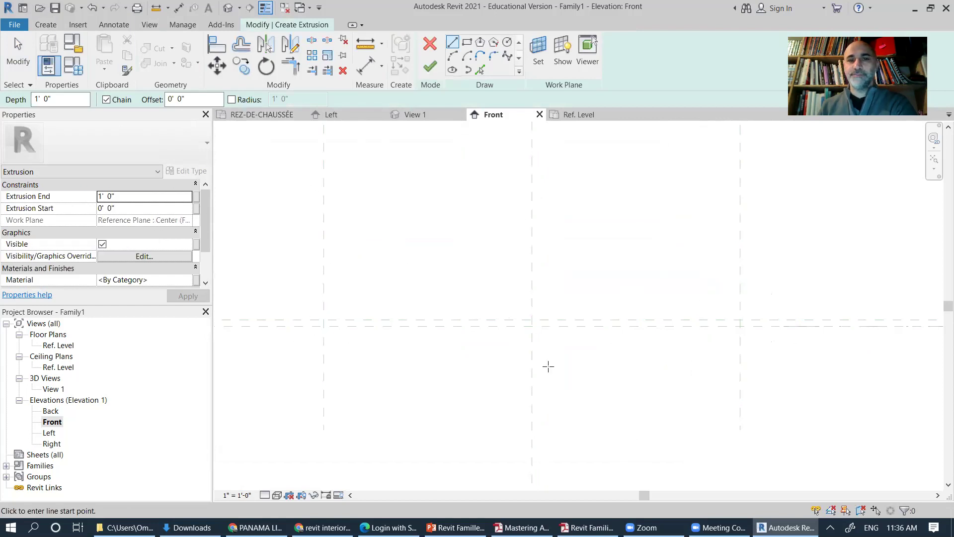
{"action": "left_click", "coordinate": [480, 70]}
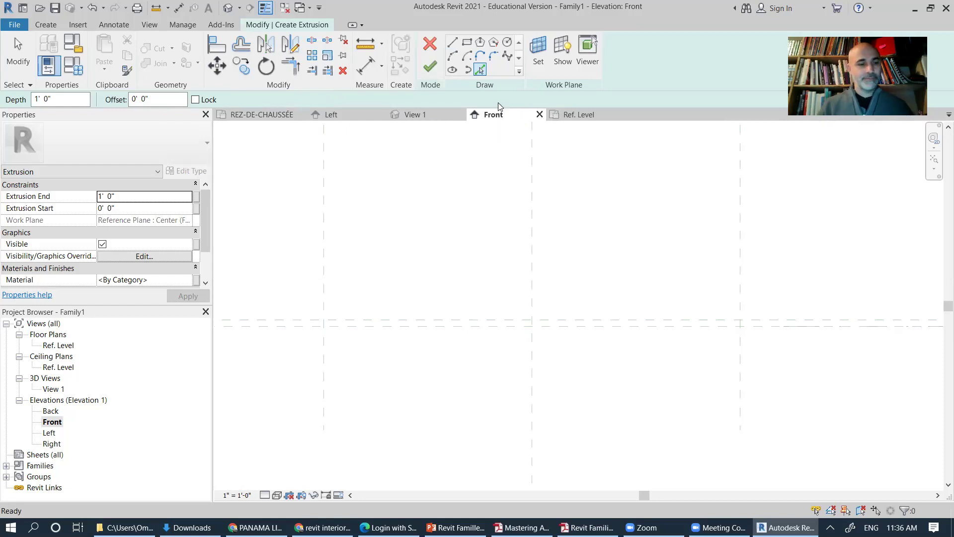
{"action": "left_click", "coordinate": [407, 320]}
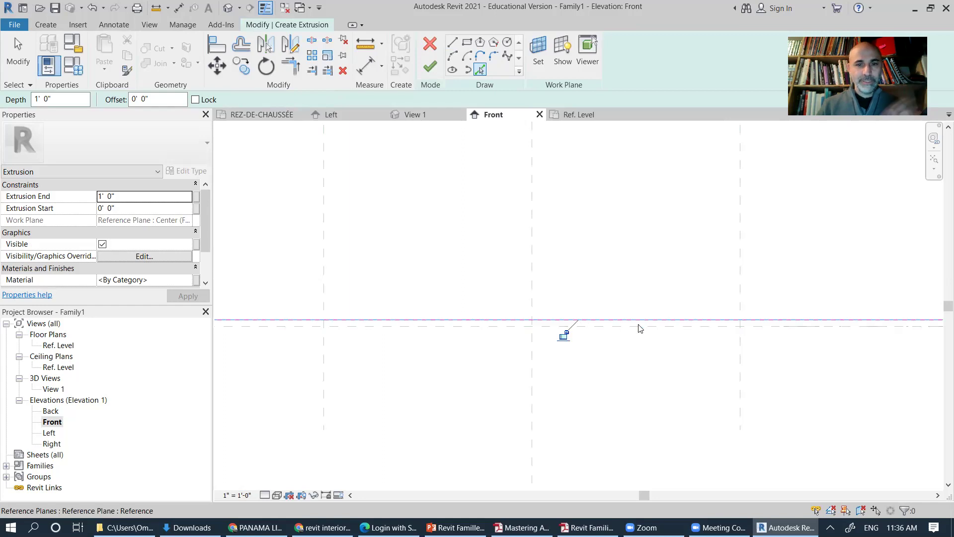
{"action": "left_click", "coordinate": [740, 350]}
{"action": "left_click", "coordinate": [705, 328]}
{"action": "left_click", "coordinate": [324, 339]}
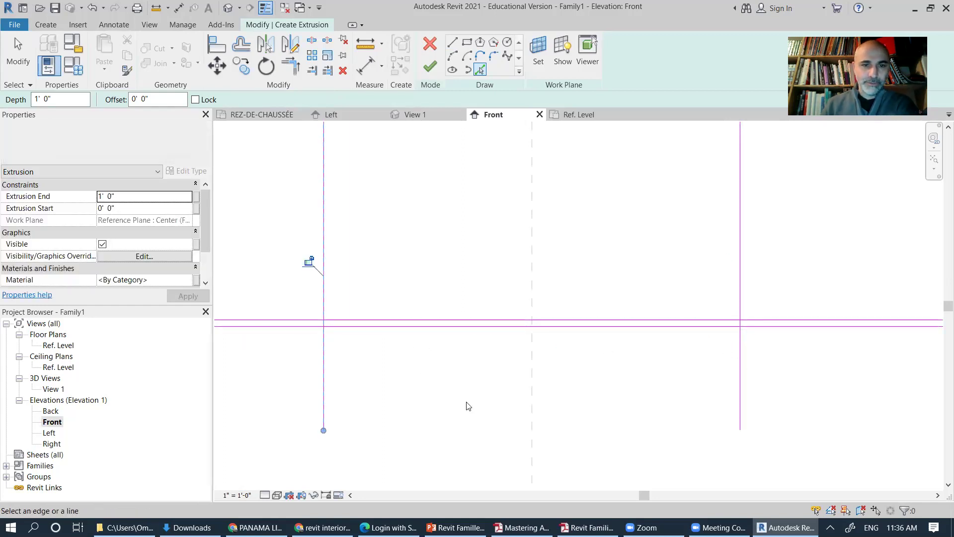
Step: Trim the sketch lines into corners on the left side of the rectangle
{"action": "left_click", "coordinate": [291, 66]}
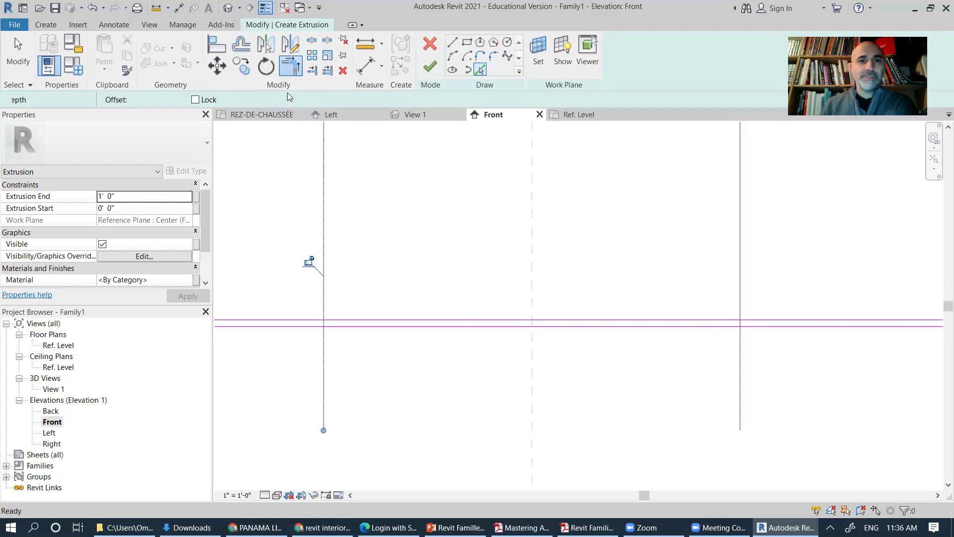
{"action": "scroll", "coordinate": [326, 323], "scroll_direction": "up", "scroll_amount": 5}
{"action": "left_click", "coordinate": [326, 316]}
{"action": "left_click", "coordinate": [321, 330]}
{"action": "left_click", "coordinate": [317, 330]}
{"action": "left_click", "coordinate": [336, 340]}
{"action": "scroll", "coordinate": [480, 301], "scroll_direction": "down", "scroll_amount": 3}
Step: Trim the right-side sketch lines into corners to close the rectangle
{"action": "mouse_move", "coordinate": [713, 313]}
{"action": "middle_mouse_down"}
{"action": "mouse_move", "coordinate": [699, 326]}
{"action": "mouse_move", "coordinate": [506, 332]}
{"action": "middle_mouse_up"}
{"action": "scroll", "coordinate": [647, 327], "scroll_direction": "up", "scroll_amount": 4}
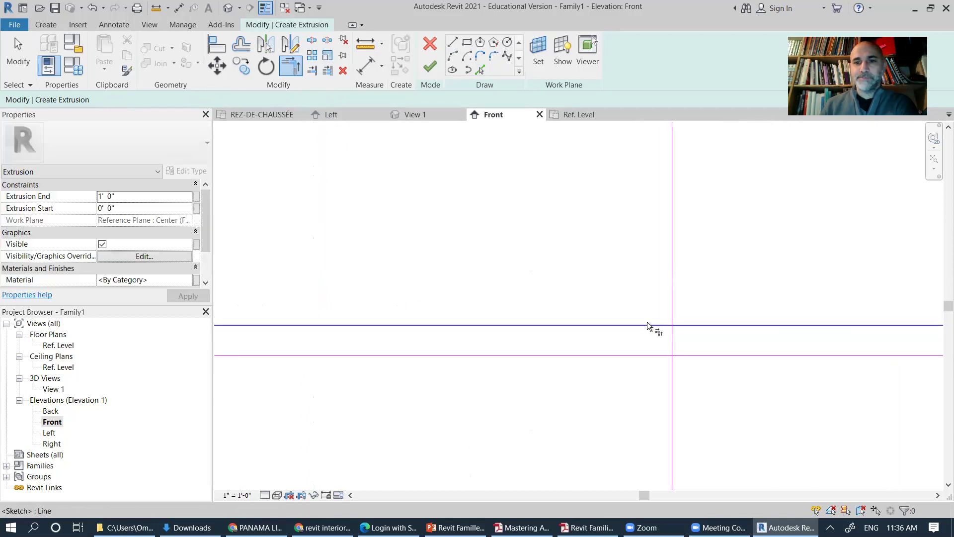
{"action": "left_click", "coordinate": [648, 328]}
{"action": "left_click", "coordinate": [674, 342]}
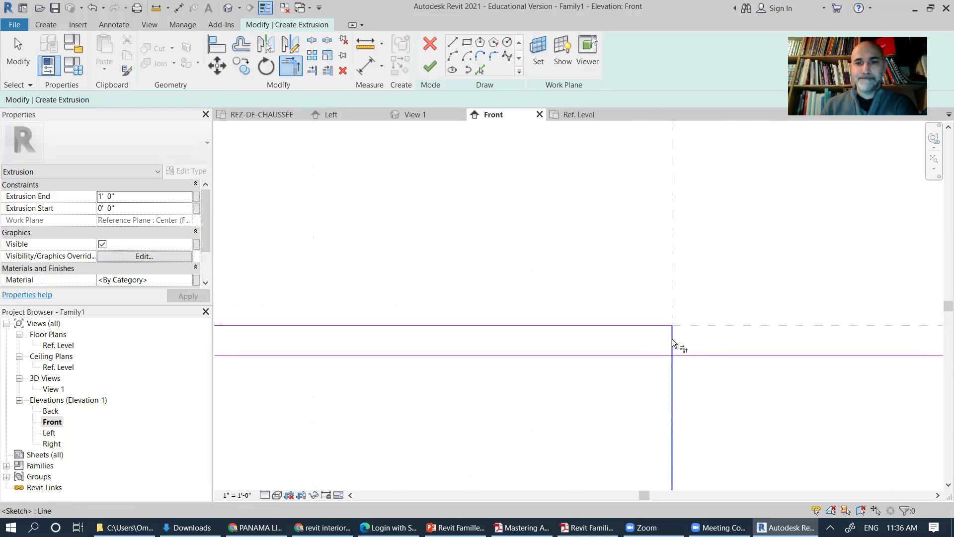
{"action": "left_click", "coordinate": [658, 362]}
{"action": "scroll", "coordinate": [485, 422], "scroll_direction": "down", "scroll_amount": 3}
{"action": "middle_click_drag", "start_coordinate": [486, 421], "coordinate": [705, 281]}
{"action": "scroll", "coordinate": [532, 305], "scroll_direction": "down", "scroll_amount": 3}
{"action": "mouse_move", "coordinate": [517, 330]}
{"action": "middle_mouse_down"}
{"action": "mouse_move", "coordinate": [537, 341]}
{"action": "mouse_move", "coordinate": [528, 330]}
{"action": "middle_mouse_up"}
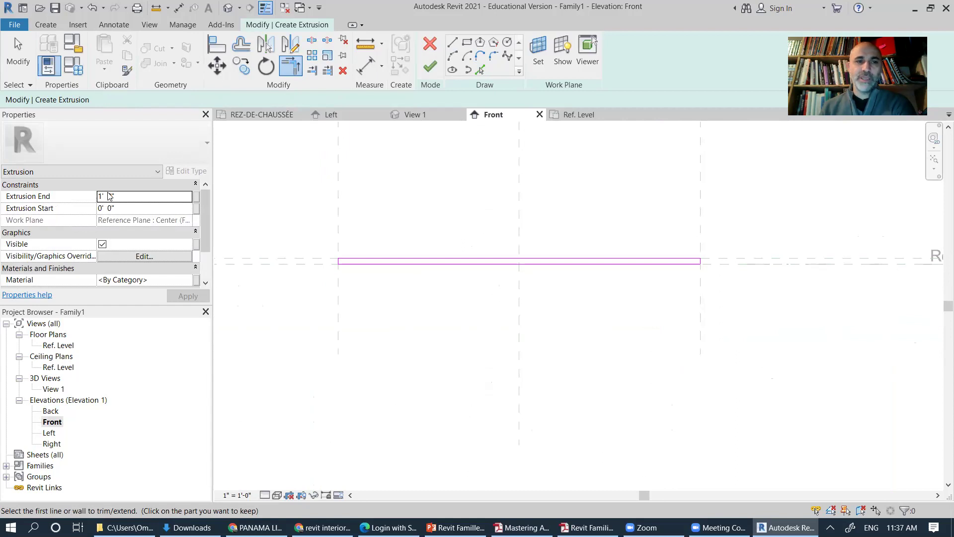
Step: Finish the extrusion, check it in the default 3D view, then open the Ref. Level plan
{"action": "left_click", "coordinate": [430, 70]}
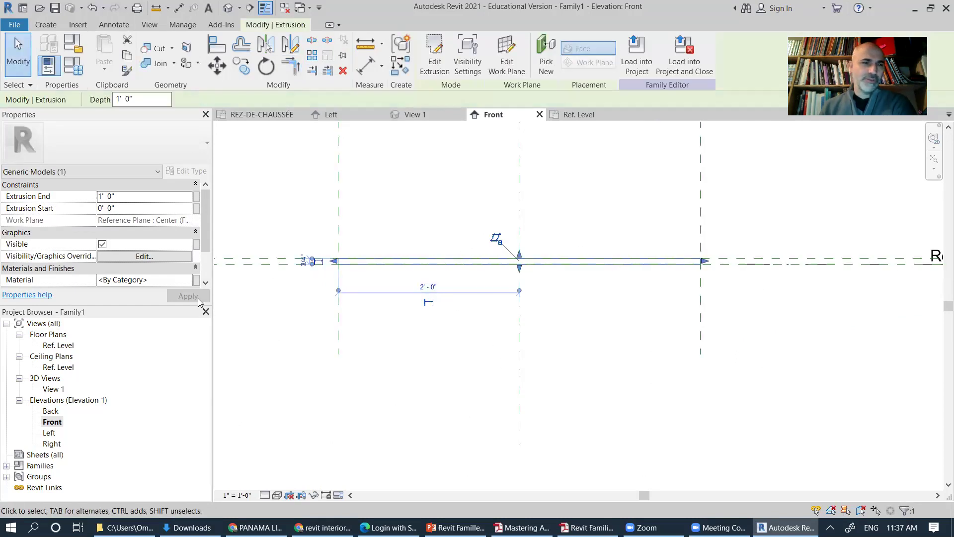
{"action": "left_click", "coordinate": [228, 7]}
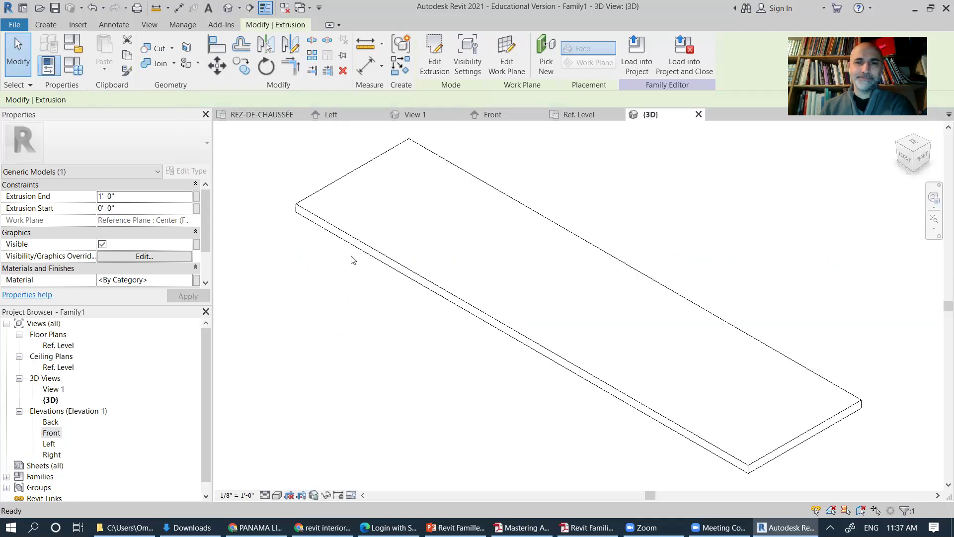
{"action": "key", "text": "Escape"}
{"action": "scroll", "coordinate": [430, 293], "scroll_direction": "down", "scroll_amount": 3}
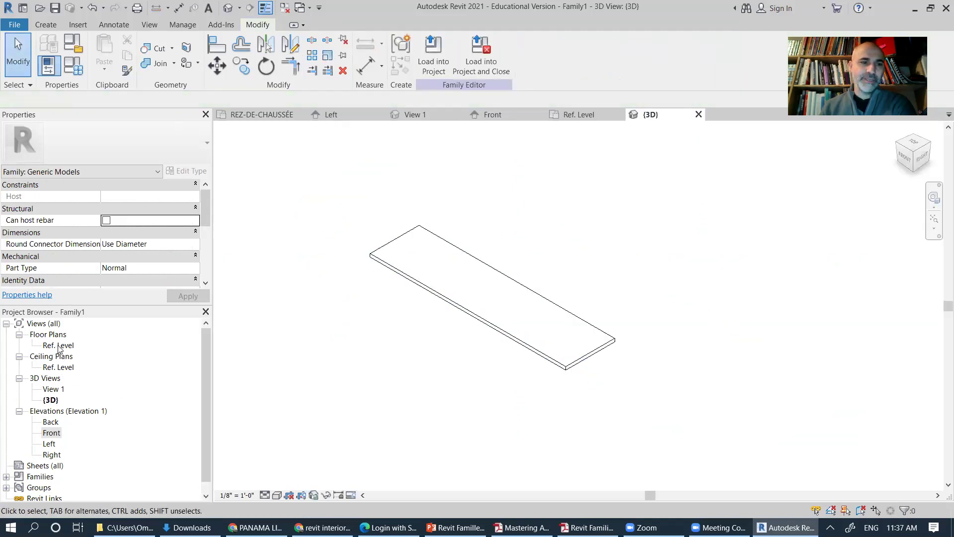
{"action": "double_click", "coordinate": [58, 345]}
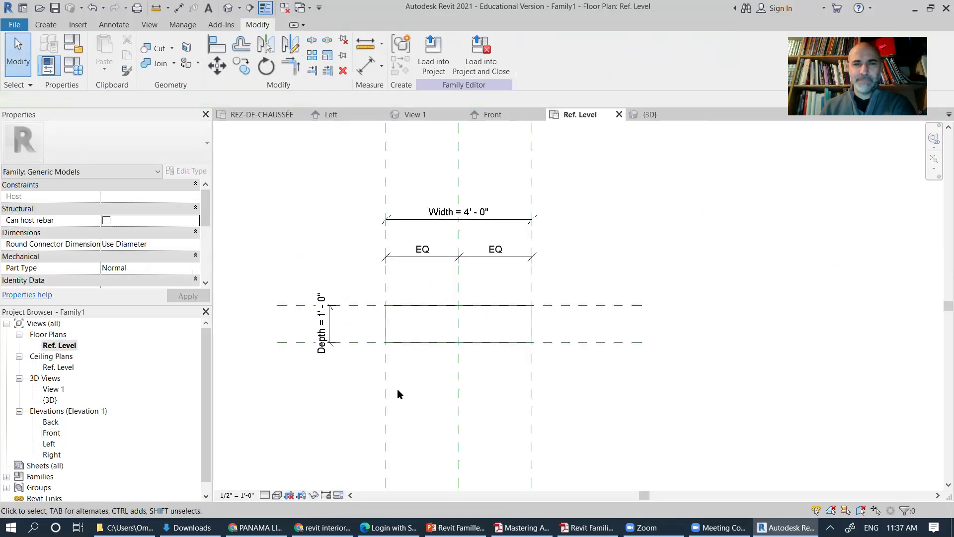
Step: Align the extrusion's top edge to the centre front/back reference plane and lock it
{"action": "scroll", "coordinate": [371, 381], "scroll_direction": "up", "scroll_amount": 2}
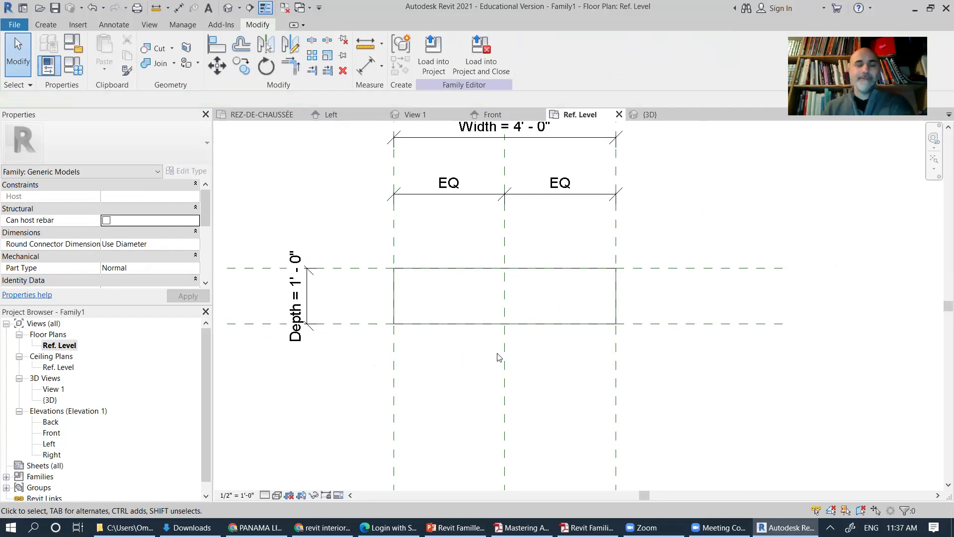
{"action": "middle_click_drag", "start_coordinate": [398, 321], "coordinate": [459, 307]}
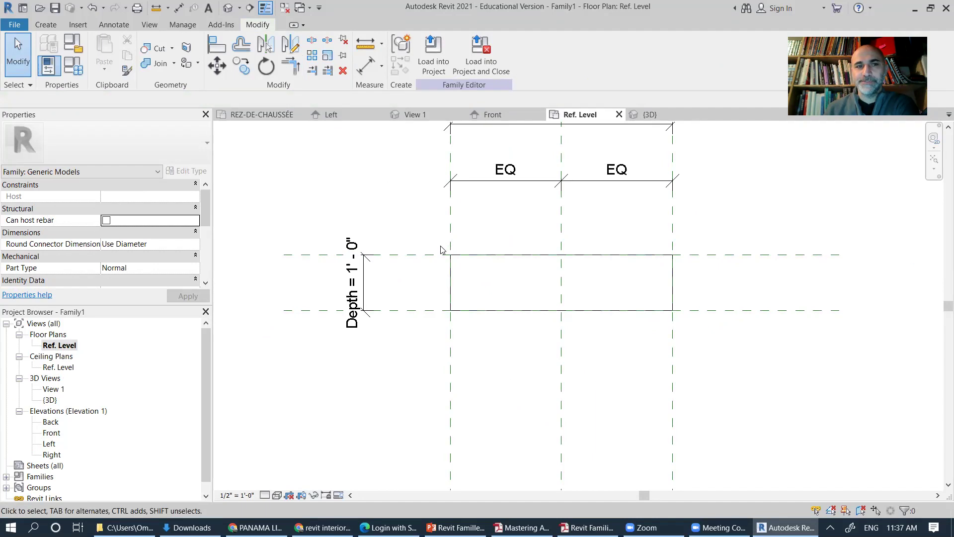
{"action": "left_click", "coordinate": [214, 47]}
{"action": "left_click", "coordinate": [400, 255]}
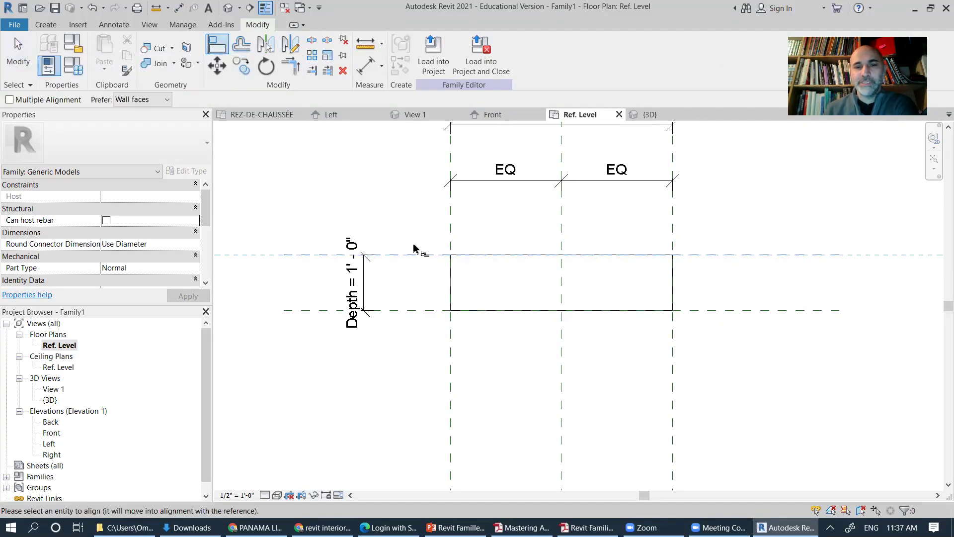
{"action": "left_click", "coordinate": [506, 256]}
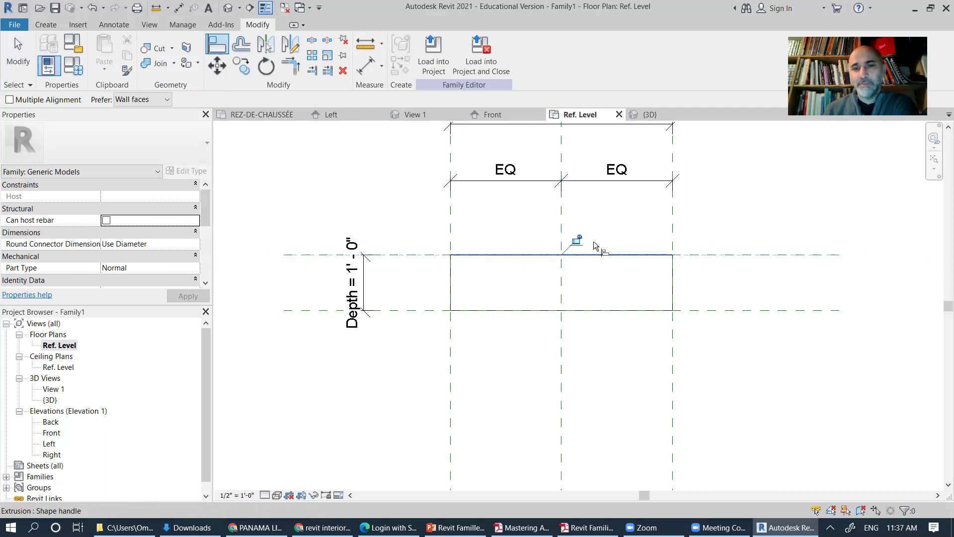
{"action": "left_click", "coordinate": [575, 240]}
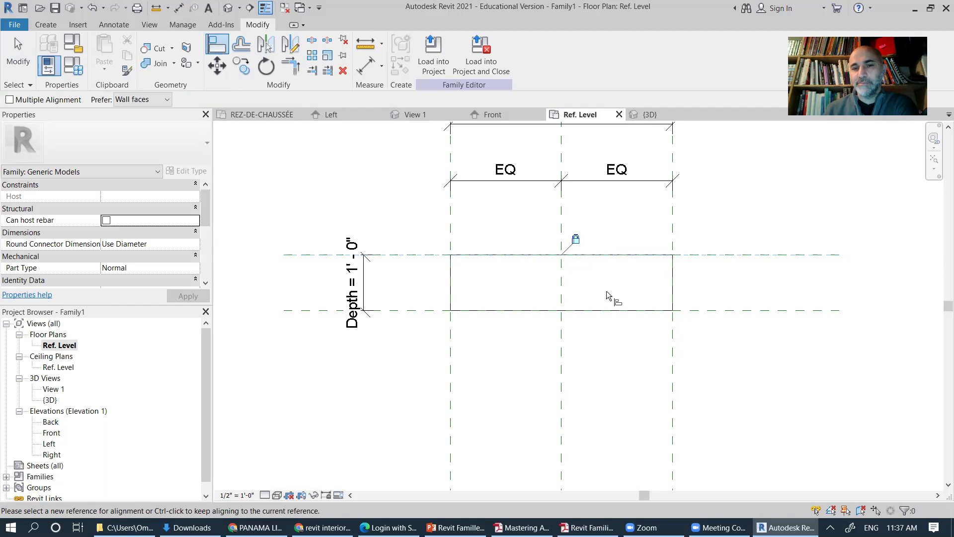
Step: Align the extrusion's bottom edge to the lower reference plane
{"action": "left_click", "coordinate": [412, 311]}
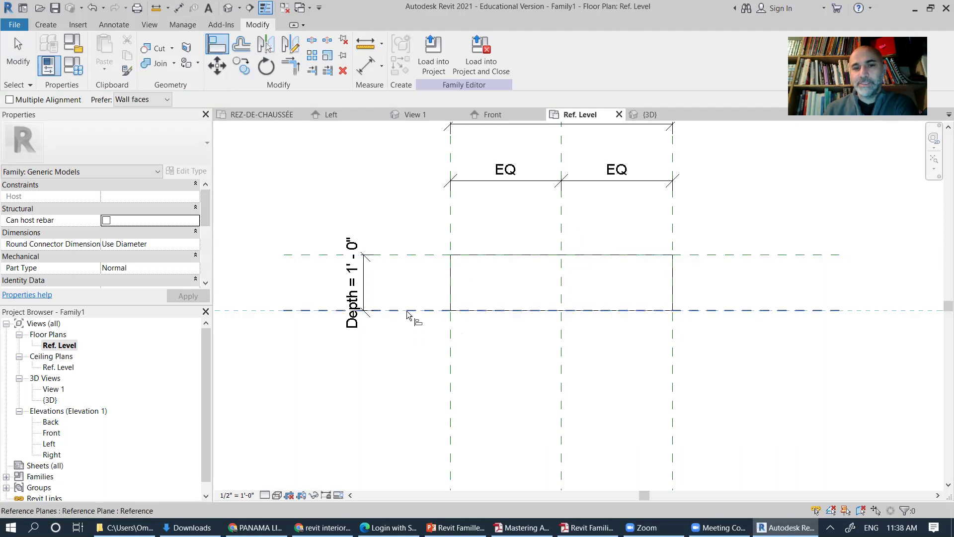
{"action": "left_click", "coordinate": [529, 319]}
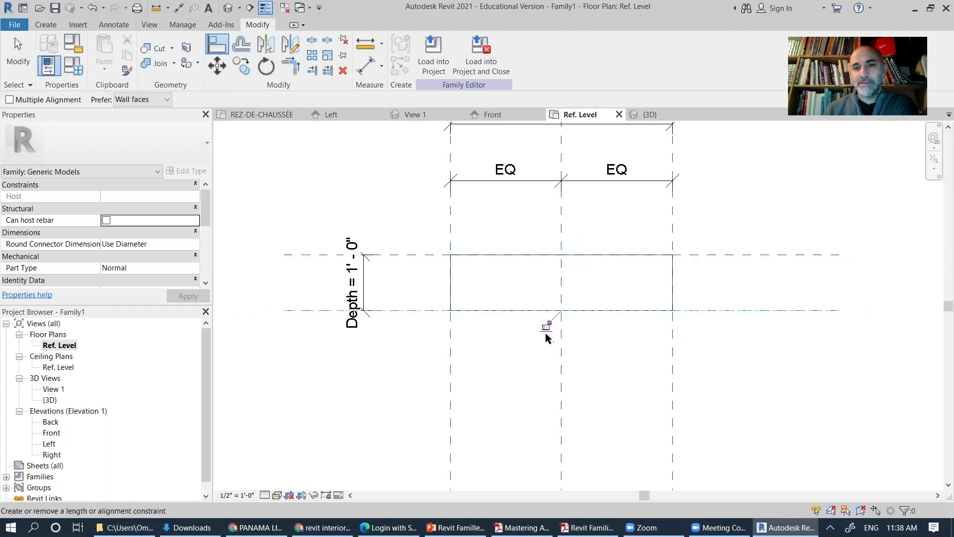
{"action": "key", "text": "Escape"}
{"action": "key", "text": "Escape"}
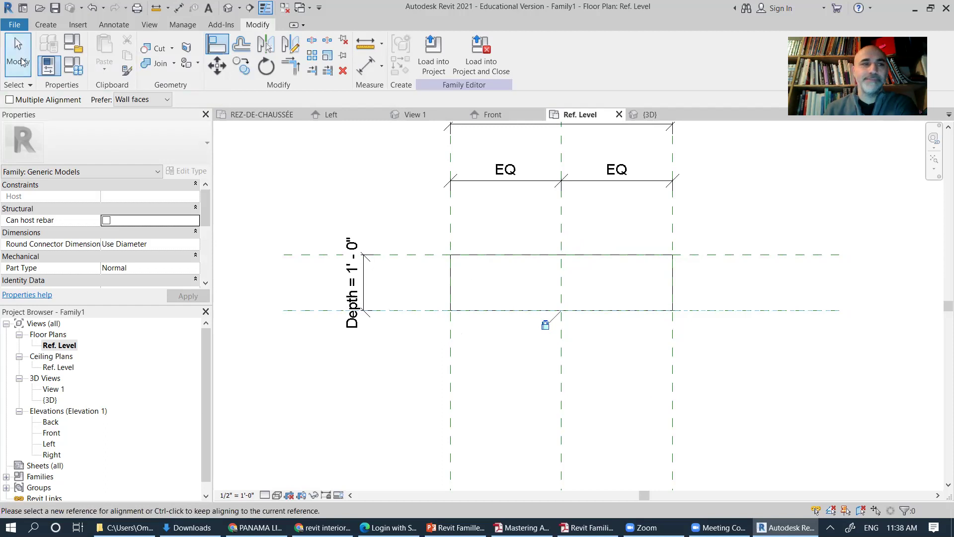
{"action": "scroll", "coordinate": [564, 321], "scroll_direction": "down", "scroll_amount": 3}
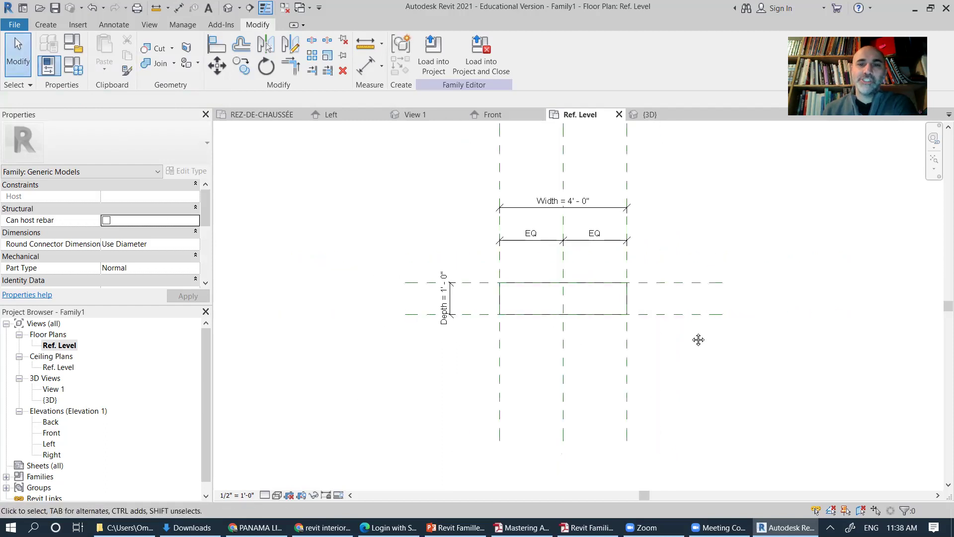
{"action": "middle_click_drag", "start_coordinate": [696, 339], "coordinate": [654, 335]}
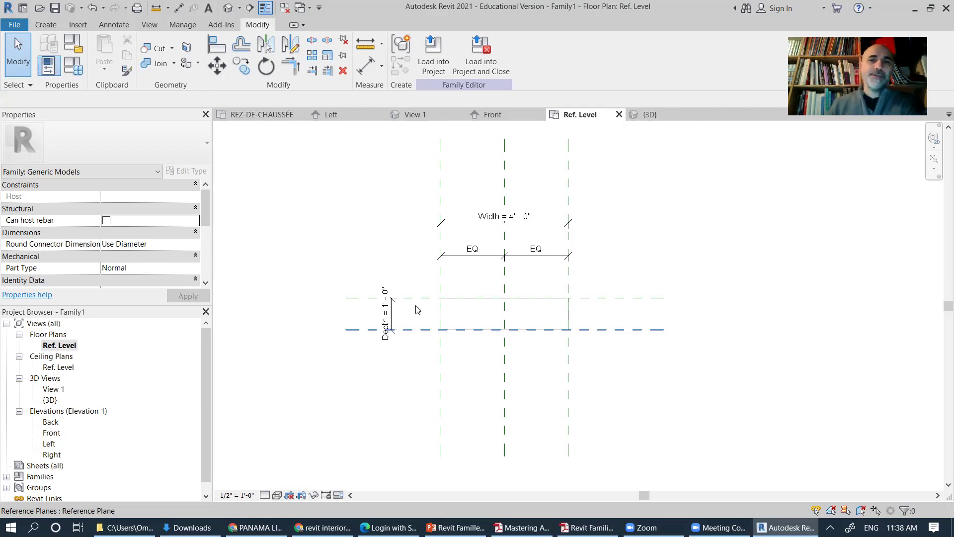
Step: Create a new family type named 1'X4'
{"action": "left_click", "coordinate": [75, 64]}
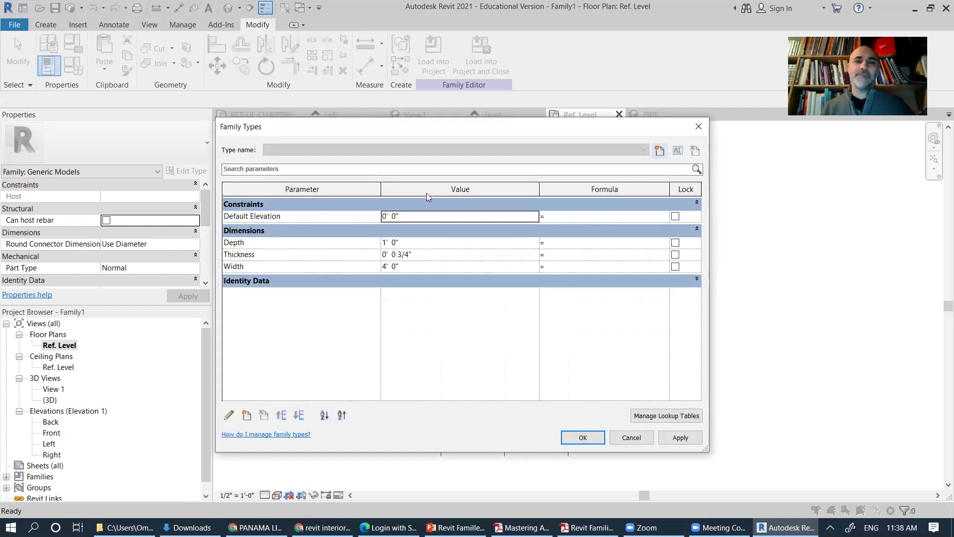
{"action": "left_click", "coordinate": [660, 150]}
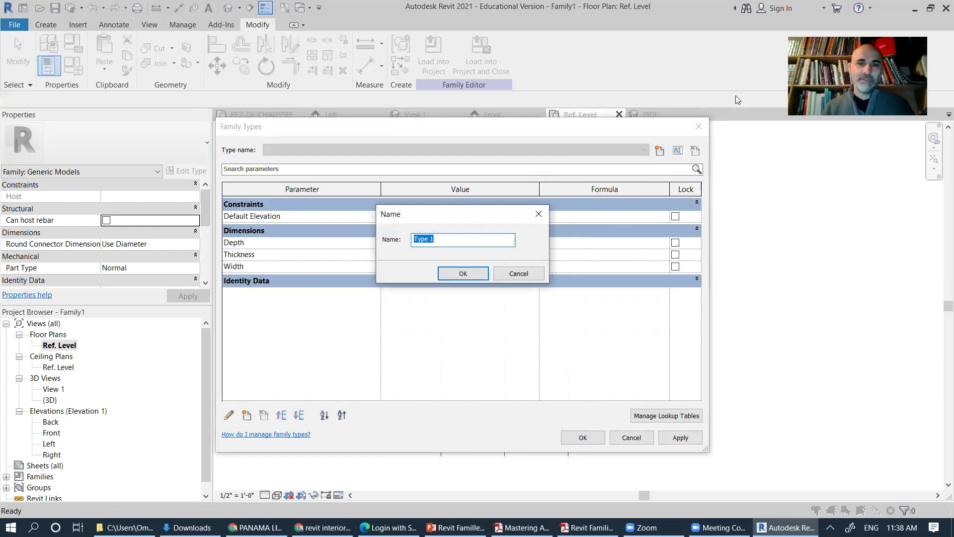
{"action": "left_click_drag", "start_coordinate": [475, 216], "coordinate": [512, 333]}
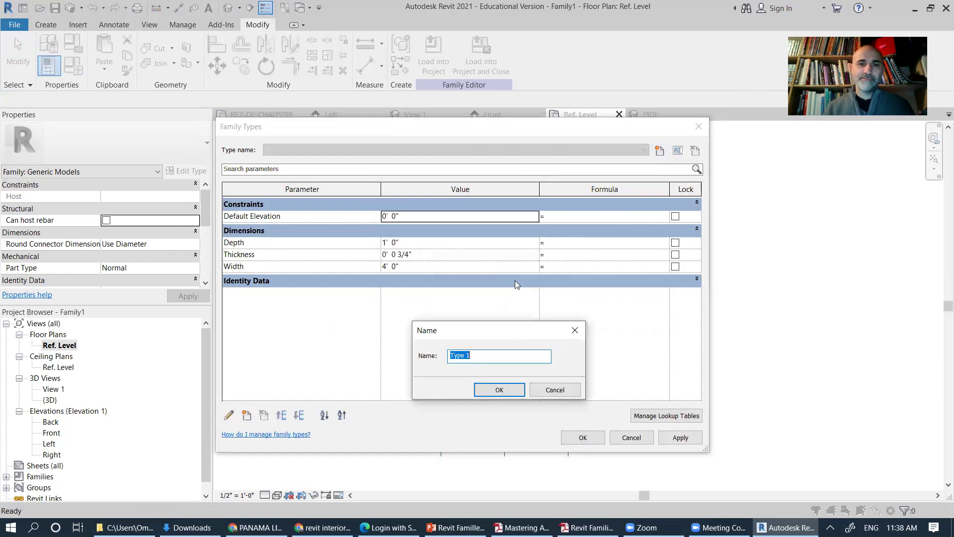
{"action": "type", "text": "1'X4"}
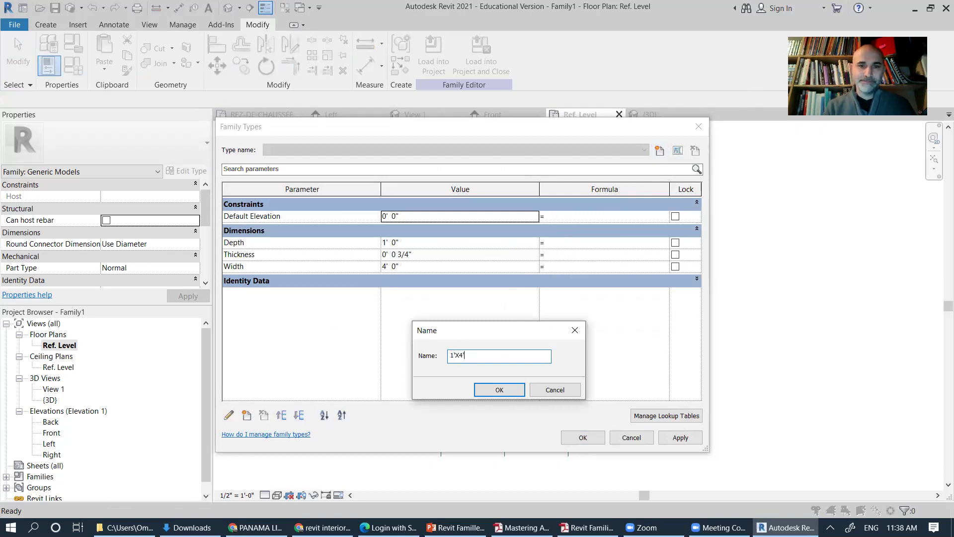
{"action": "key", "text": "Return"}
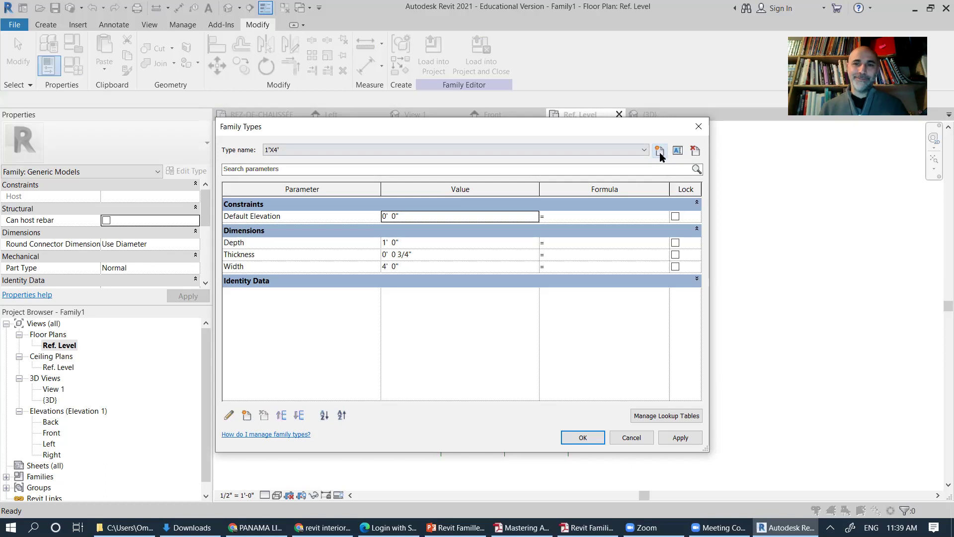
Step: Create a 1'X3' family type with Width 3' 0"
{"action": "left_click", "coordinate": [659, 150]}
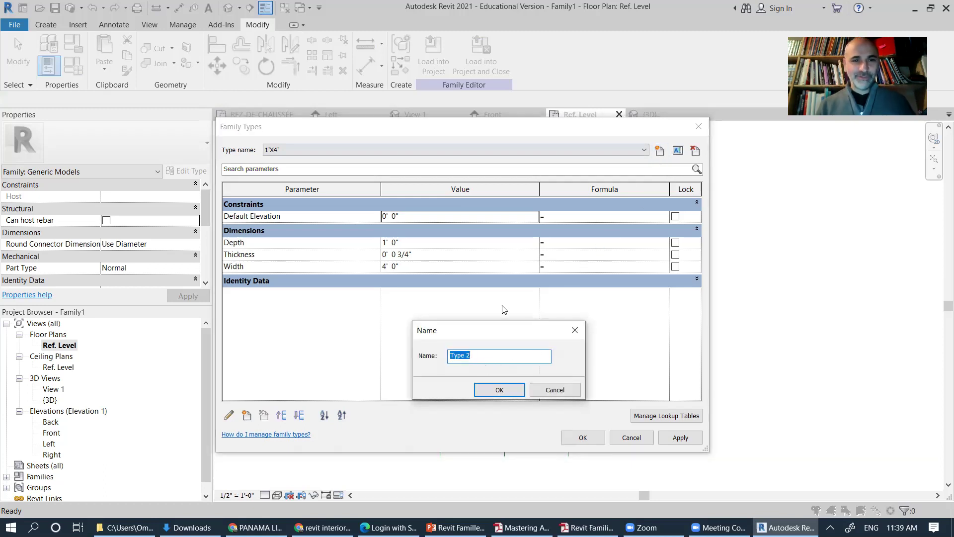
{"action": "type", "text": "1'X3"}
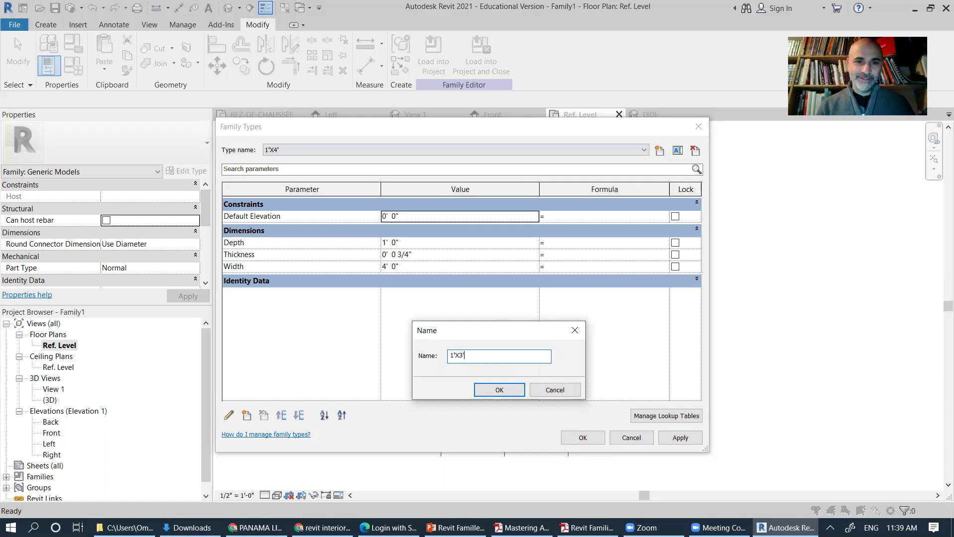
{"action": "type", "text": "'"}
{"action": "key", "text": "Return"}
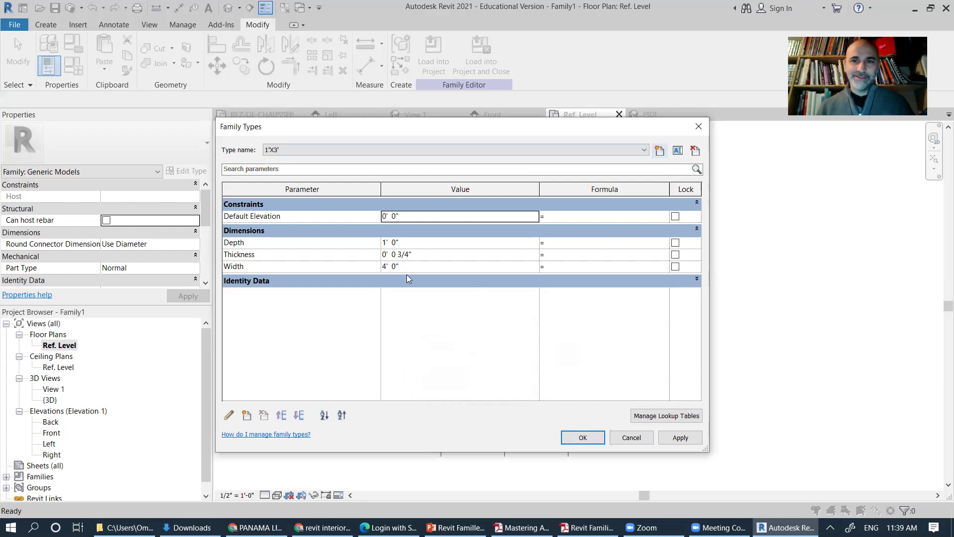
{"action": "left_click", "coordinate": [384, 269]}
{"action": "left_click_drag", "start_coordinate": [386, 267], "coordinate": [379, 273]}
{"action": "type", "text": "3"}
{"action": "key", "text": "Tab"}
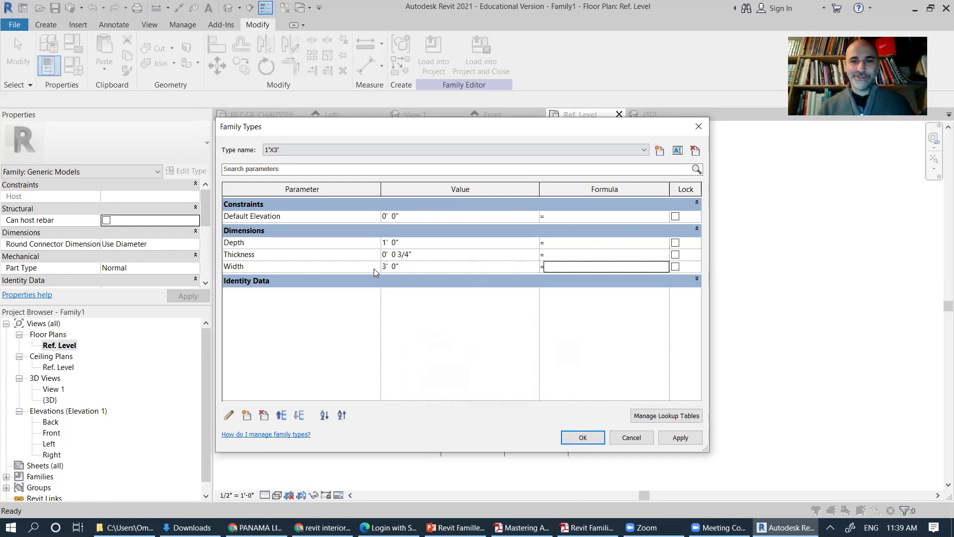
{"action": "left_click", "coordinate": [680, 437]}
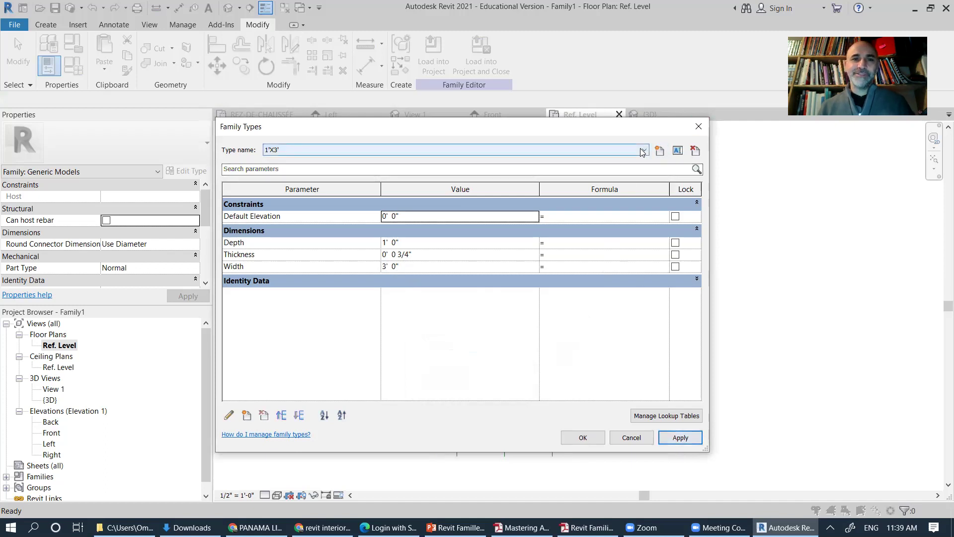
Step: Switch to the 1'X4' type, then back to 1'X3'
{"action": "left_click", "coordinate": [448, 150]}
{"action": "left_click", "coordinate": [447, 169]}
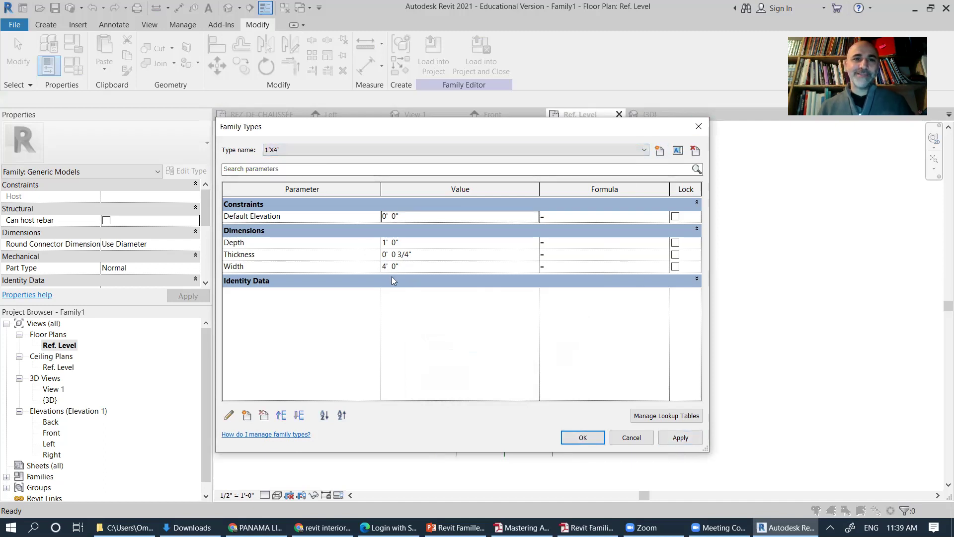
{"action": "left_click", "coordinate": [643, 150]}
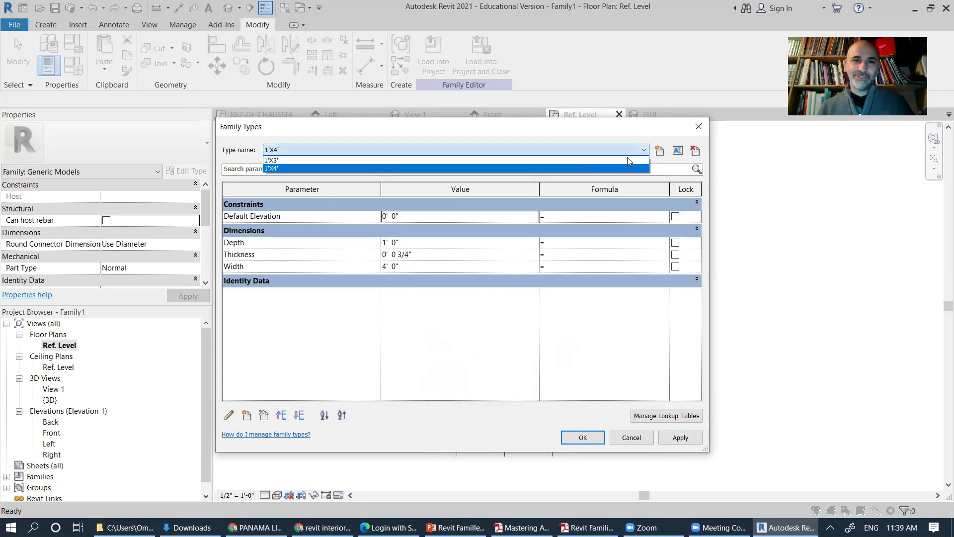
{"action": "left_click", "coordinate": [320, 159]}
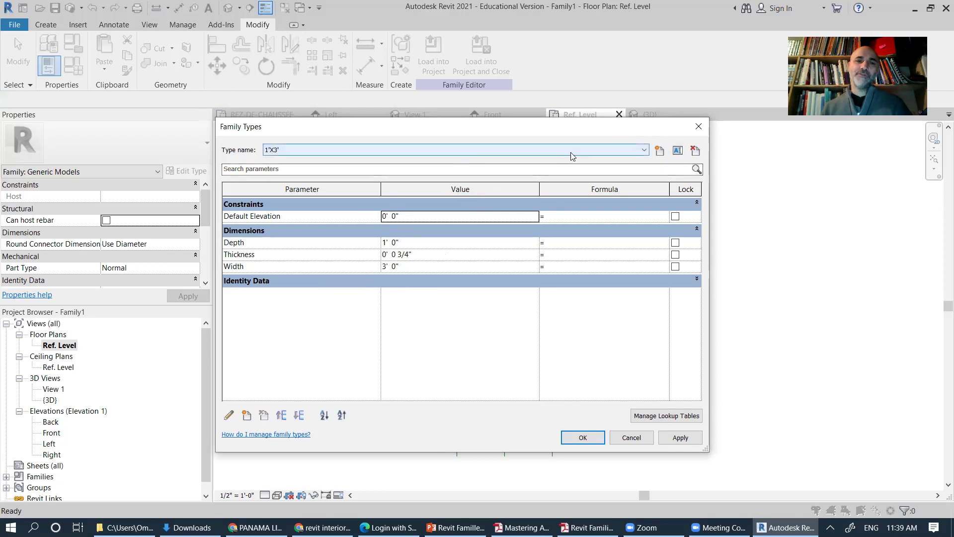
Step: Create a new family type named 1'X5'
{"action": "left_click", "coordinate": [659, 150]}
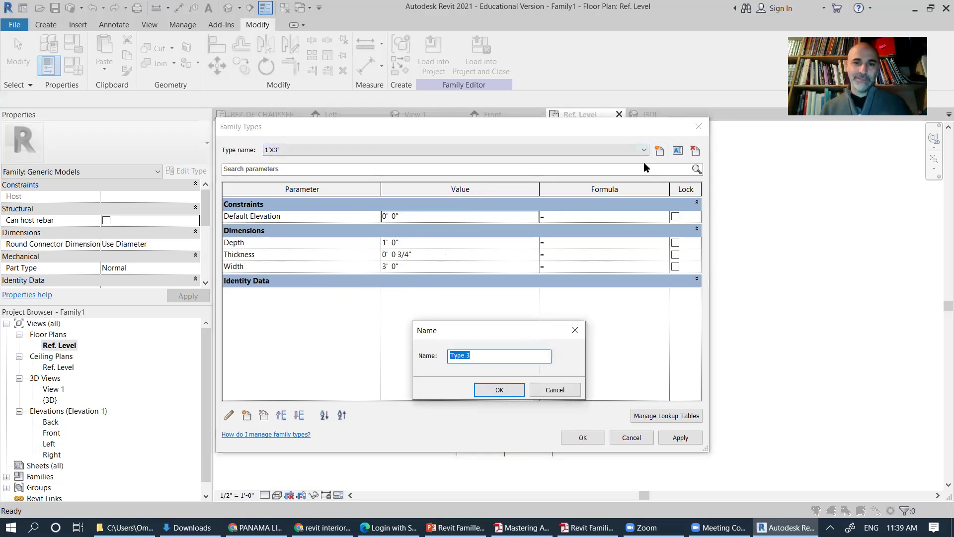
{"action": "type", "text": "1'X5"}
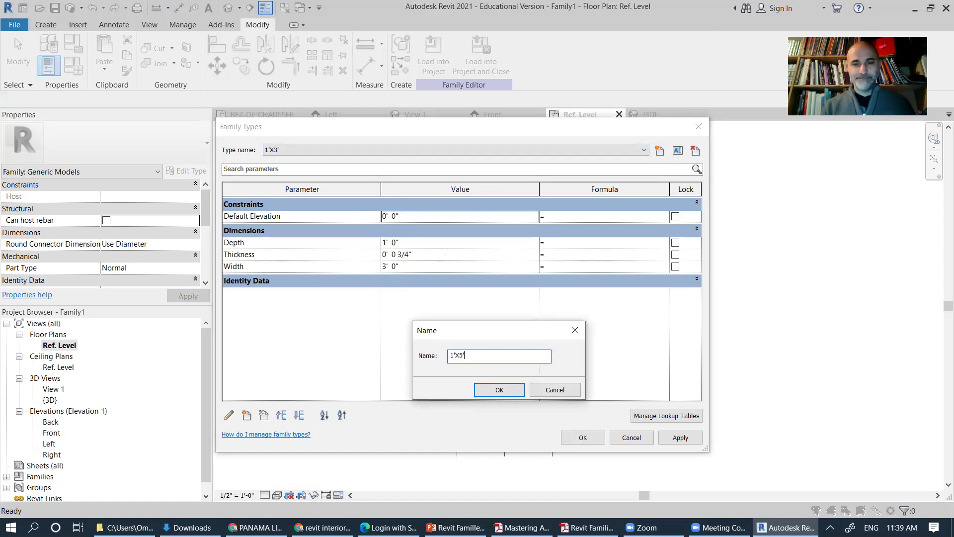
{"action": "key", "text": "Return"}
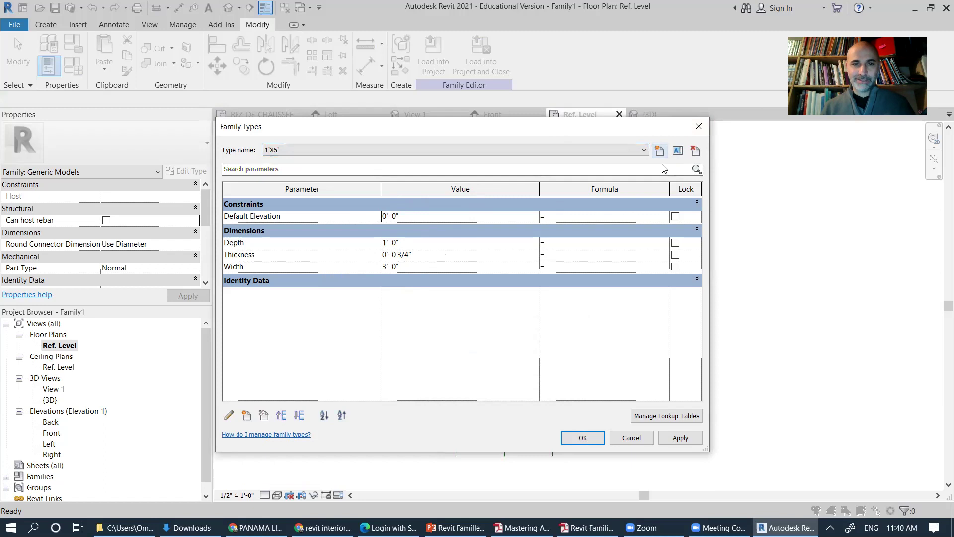
Step: Compare the 1'X4' and 1'X3' types, then give 1'X5' a Width of 5' 0" and apply
{"action": "left_click", "coordinate": [637, 150]}
{"action": "left_click", "coordinate": [316, 172]}
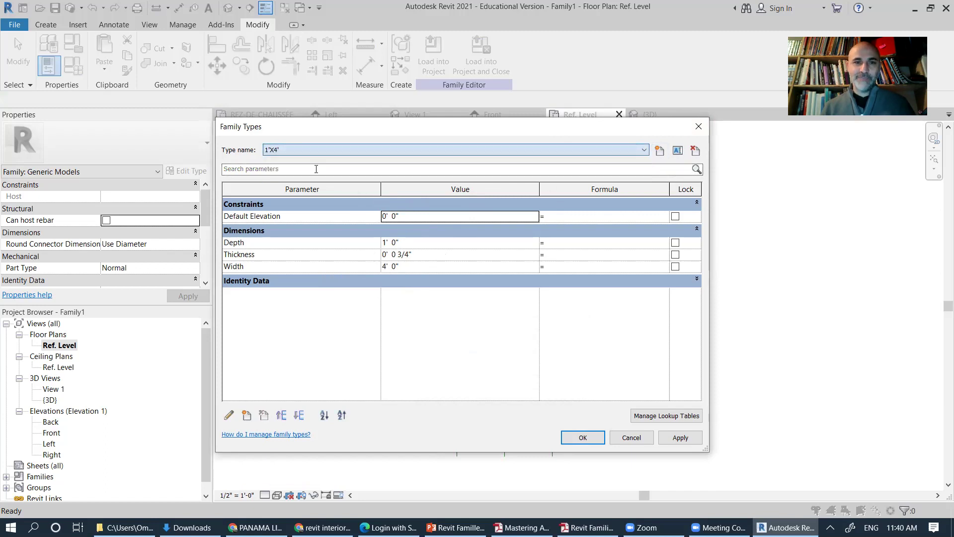
{"action": "left_click", "coordinate": [441, 151]}
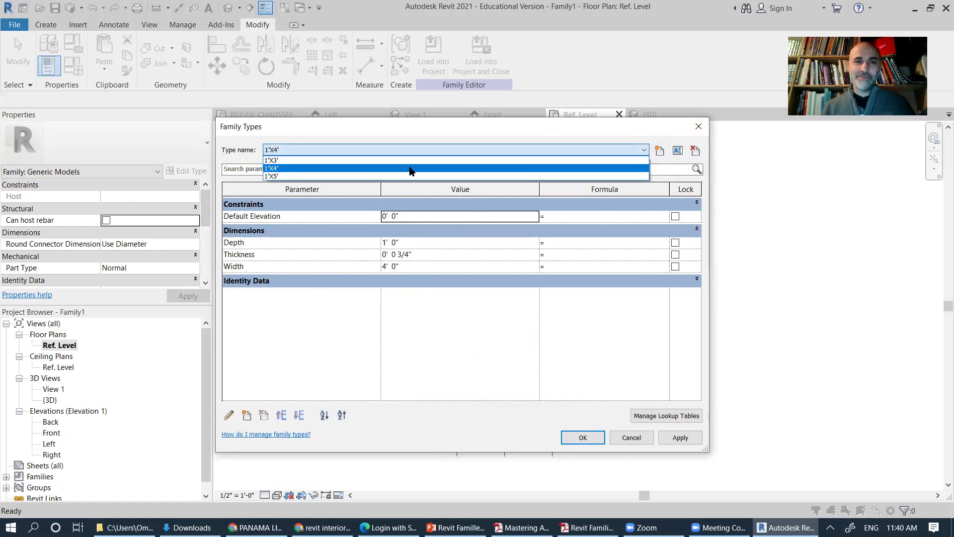
{"action": "left_click", "coordinate": [404, 160]}
{"action": "left_click", "coordinate": [465, 149]}
{"action": "left_click", "coordinate": [434, 176]}
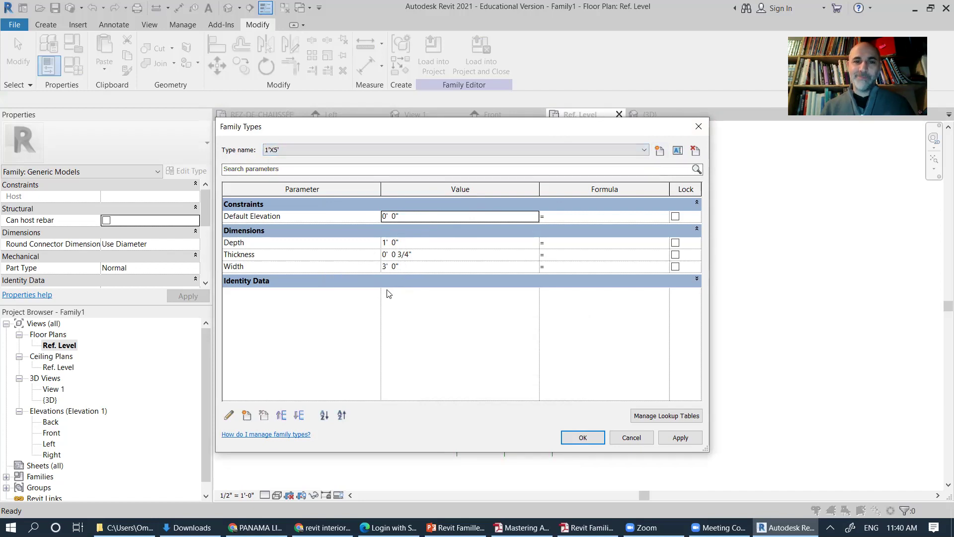
{"action": "left_click", "coordinate": [384, 266]}
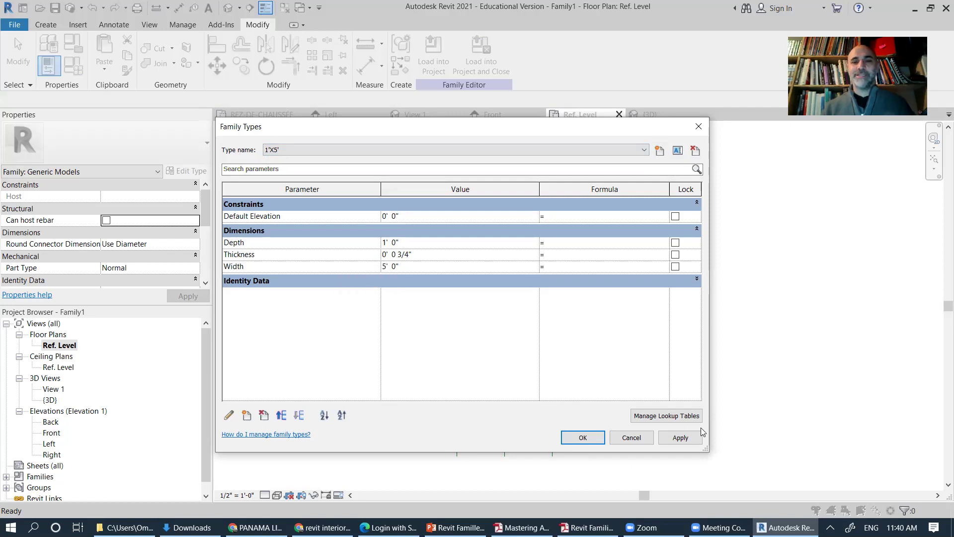
{"action": "left_click", "coordinate": [675, 436]}
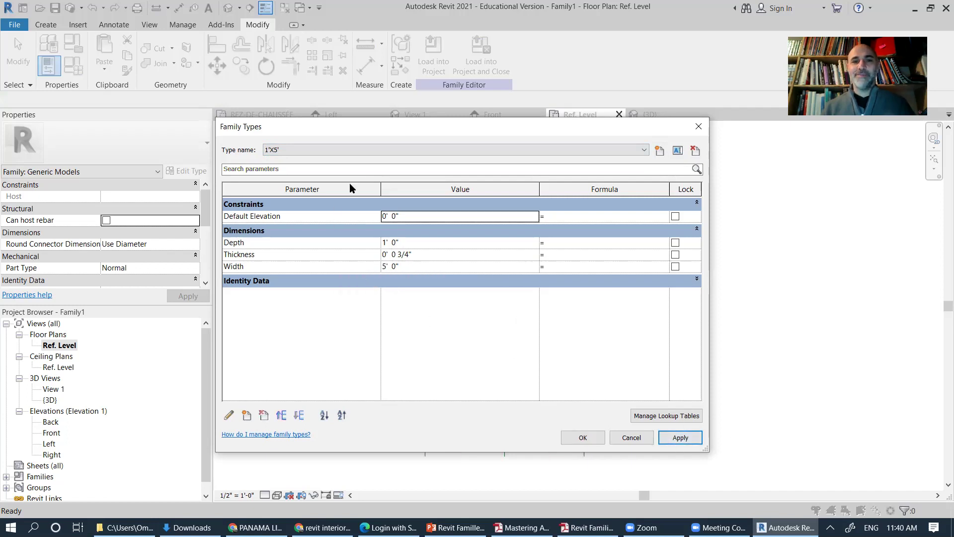
Step: Check the 1'X4' type's width and return to the 1'X5' type
{"action": "left_click", "coordinate": [466, 149]}
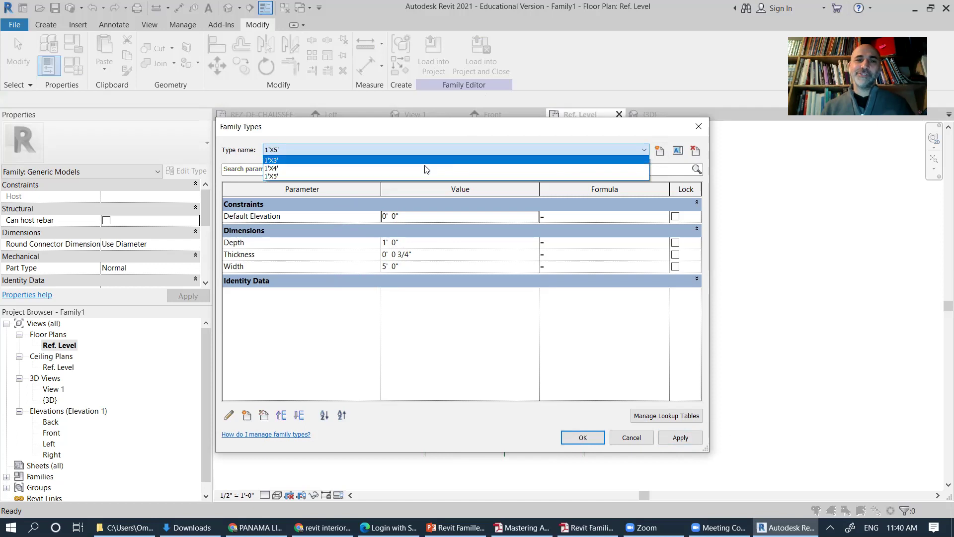
{"action": "left_click", "coordinate": [391, 168]}
{"action": "left_click", "coordinate": [403, 150]}
{"action": "left_click", "coordinate": [378, 176]}
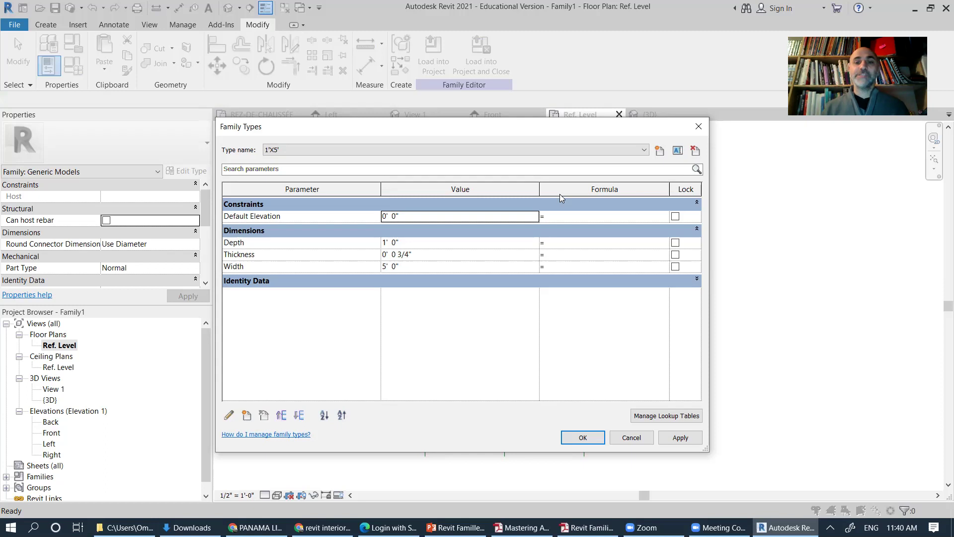
Step: Close the Family Types dialog with OK, keeping the 5' 0" width for 1'X5'
{"action": "left_click", "coordinate": [585, 439]}
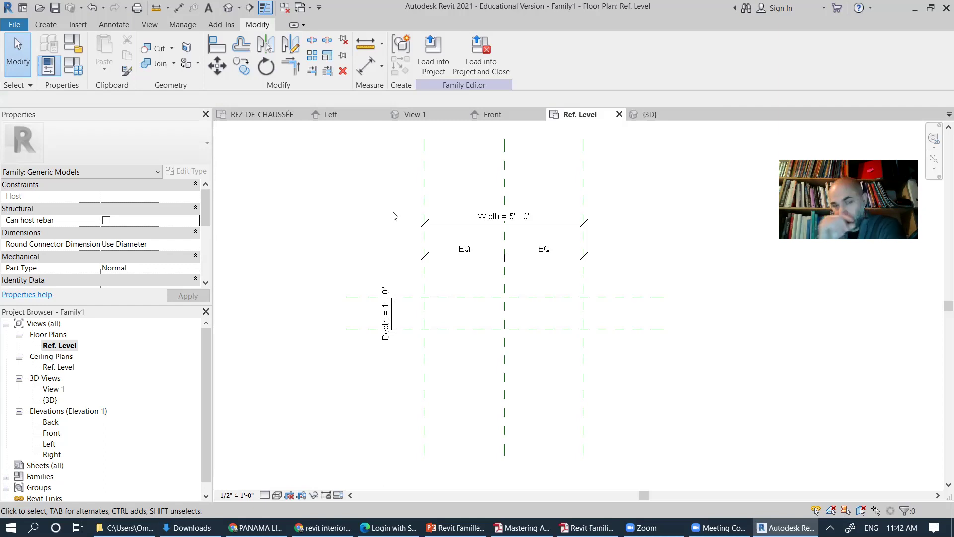
Step: Switch to the project's REZ-DE-CHAUSSÉE floor plan and bring the whole plan into view
{"action": "left_click", "coordinate": [251, 118]}
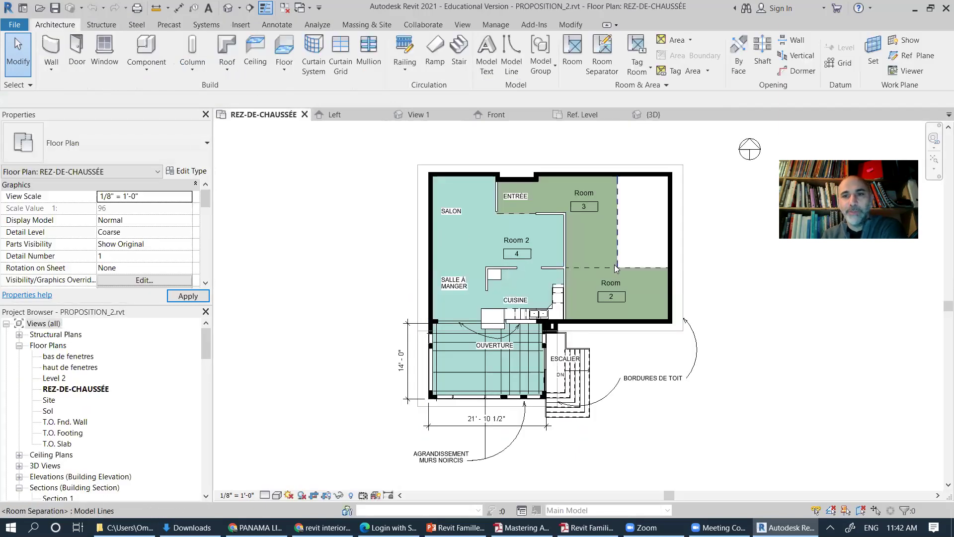
{"action": "scroll", "coordinate": [603, 251], "scroll_direction": "down", "scroll_amount": 2}
{"action": "middle_click_drag", "start_coordinate": [603, 252], "coordinate": [527, 289]}
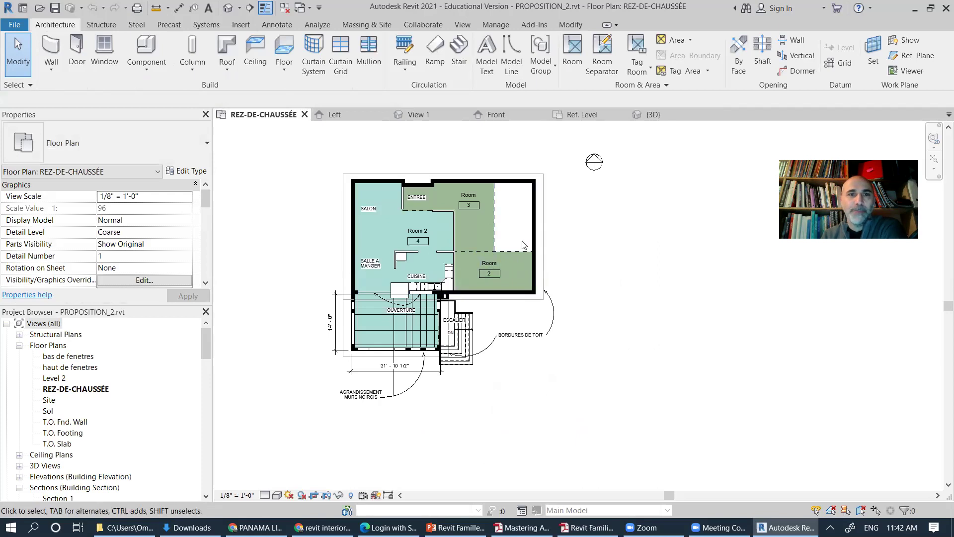
Step: With the Annotate tab showing, select the Room 2 tag, then deselect it
{"action": "left_click", "coordinate": [277, 24]}
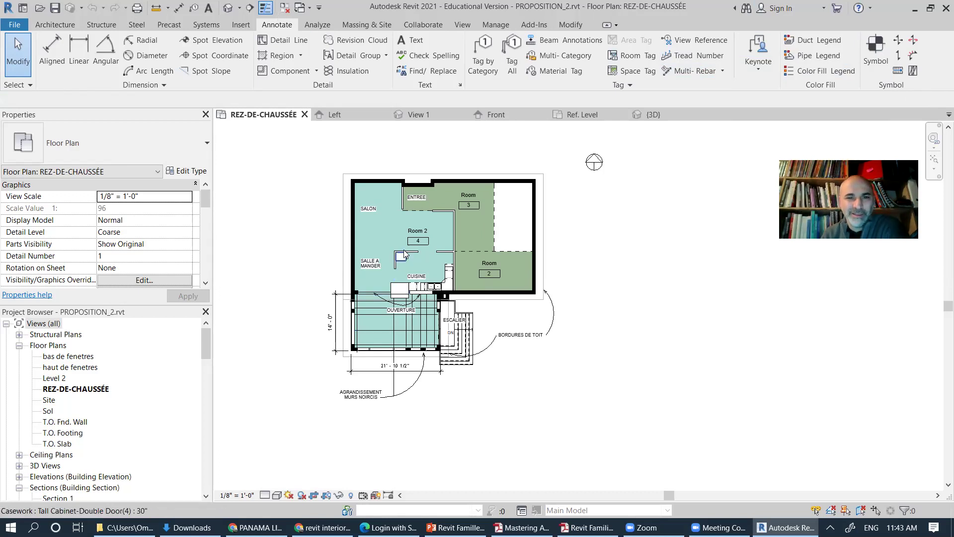
{"action": "scroll", "coordinate": [403, 249], "scroll_direction": "up", "scroll_amount": 4}
{"action": "left_click", "coordinate": [466, 233]}
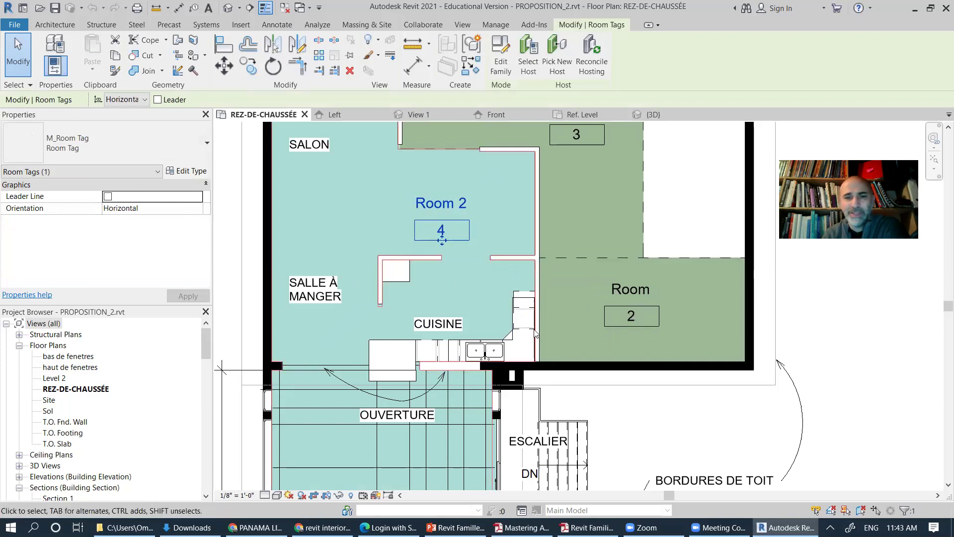
{"action": "scroll", "coordinate": [500, 325], "scroll_direction": "down", "scroll_amount": 1}
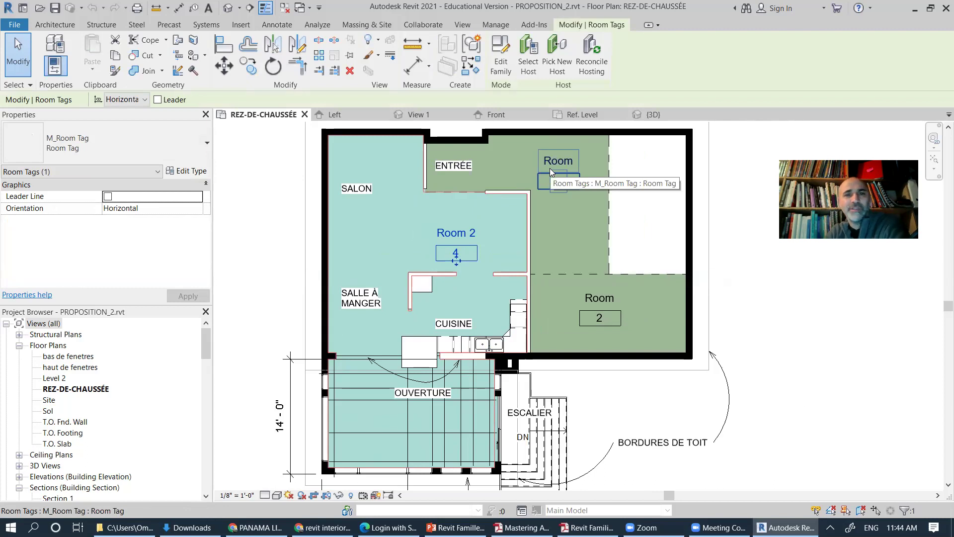
{"action": "scroll", "coordinate": [548, 235], "scroll_direction": "down", "scroll_amount": 2}
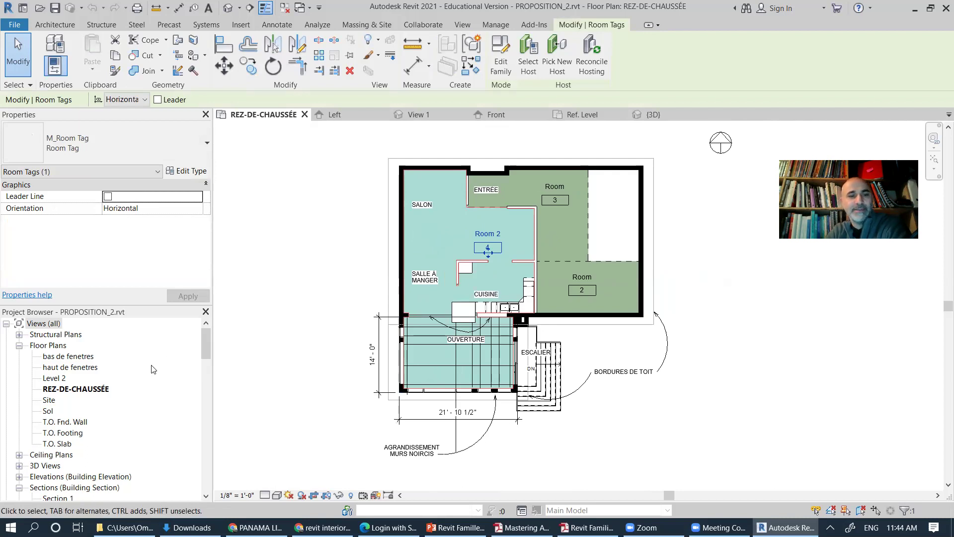
{"action": "key", "text": "Escape"}
{"action": "mouse_move", "coordinate": [207, 351]}
{"action": "left_mouse_down"}
{"action": "mouse_move", "coordinate": [207, 383]}
{"action": "mouse_move", "coordinate": [203, 337]}
{"action": "left_mouse_up"}
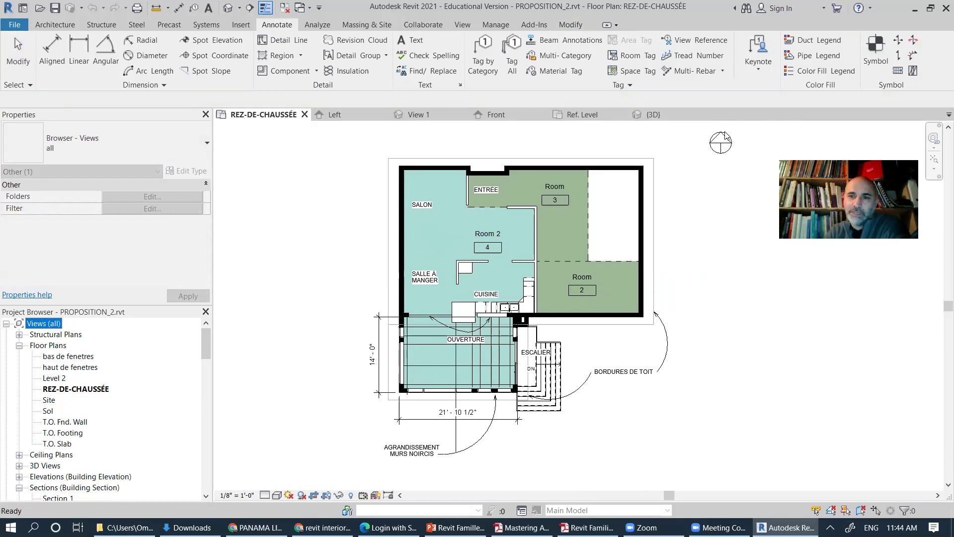
Step: Select the room tag in Room 2 and start placing an annotation Symbol
{"action": "left_click", "coordinate": [684, 198]}
{"action": "key", "text": "ctrl+Left"}
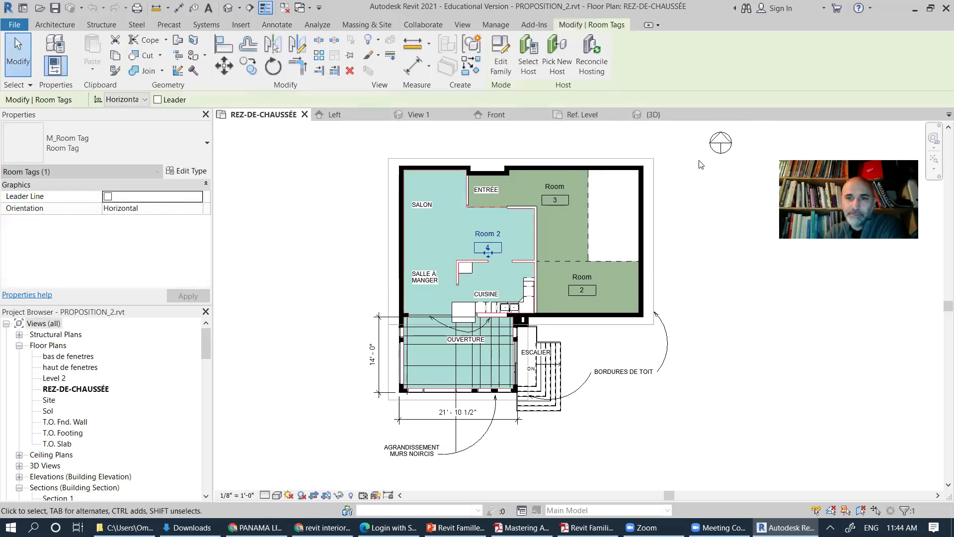
{"action": "left_click", "coordinate": [276, 25]}
{"action": "left_click", "coordinate": [876, 51]}
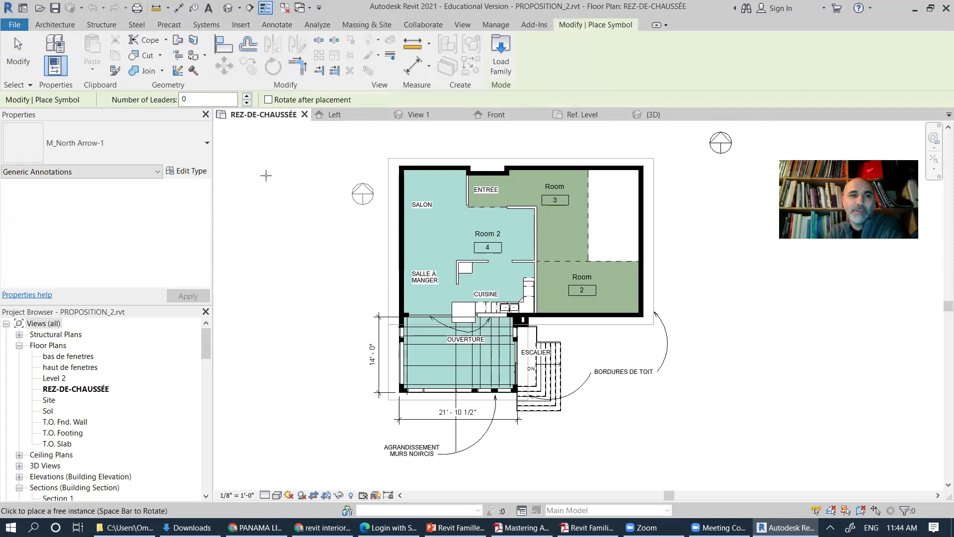
Step: Check the symbol type list showing M_North Arrow-1 and start loading another annotation family
{"action": "left_click", "coordinate": [163, 145]}
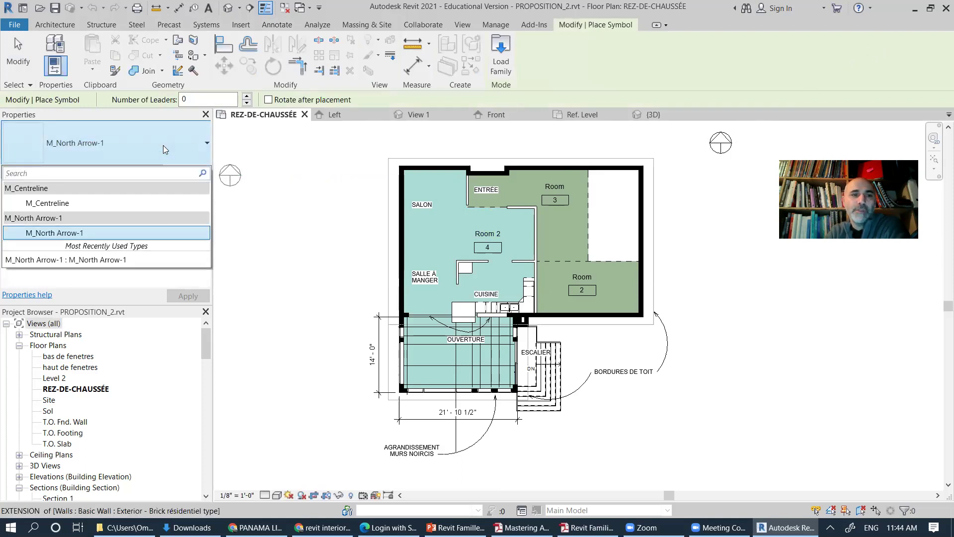
{"action": "left_click", "coordinate": [164, 145]}
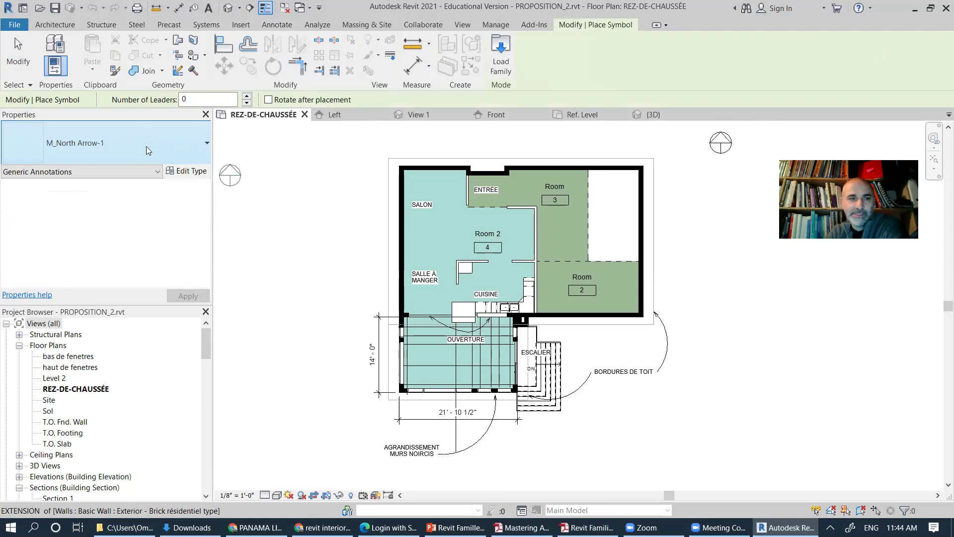
{"action": "left_click", "coordinate": [501, 57]}
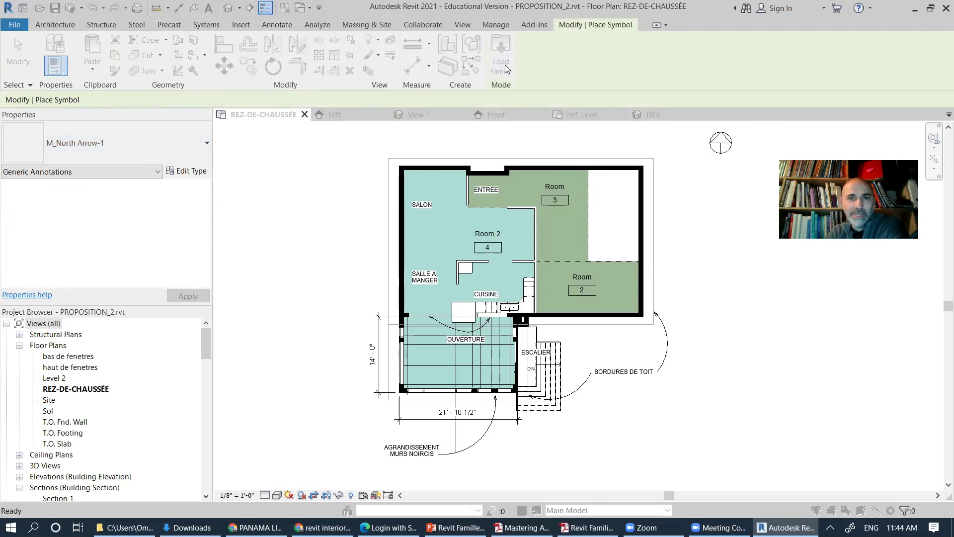
Step: Preview Callout Head, Graphic Scale1-4, Mass Floor Tag, Spot Elevation and Level Head - Circle in Annotations, then cancel
{"action": "left_click", "coordinate": [285, 115]}
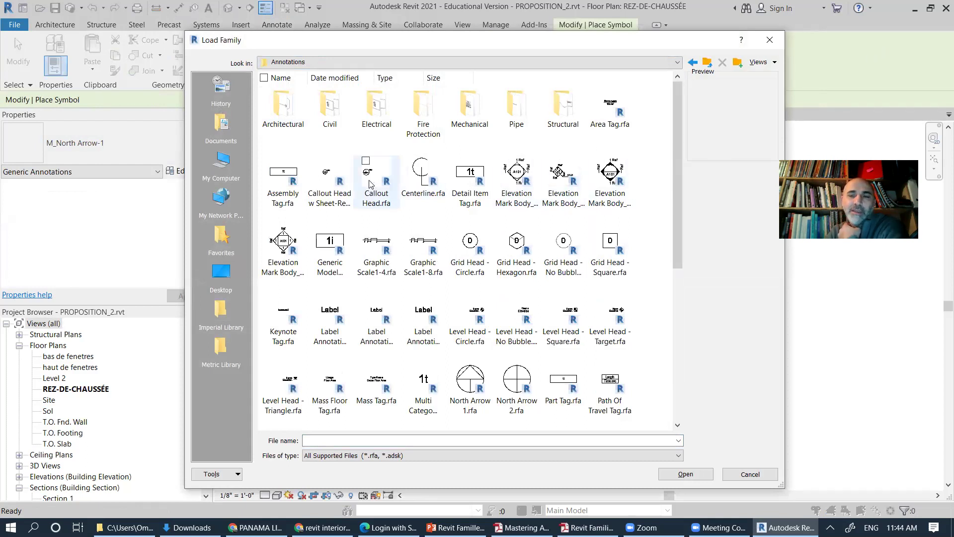
{"action": "left_click", "coordinate": [370, 184]}
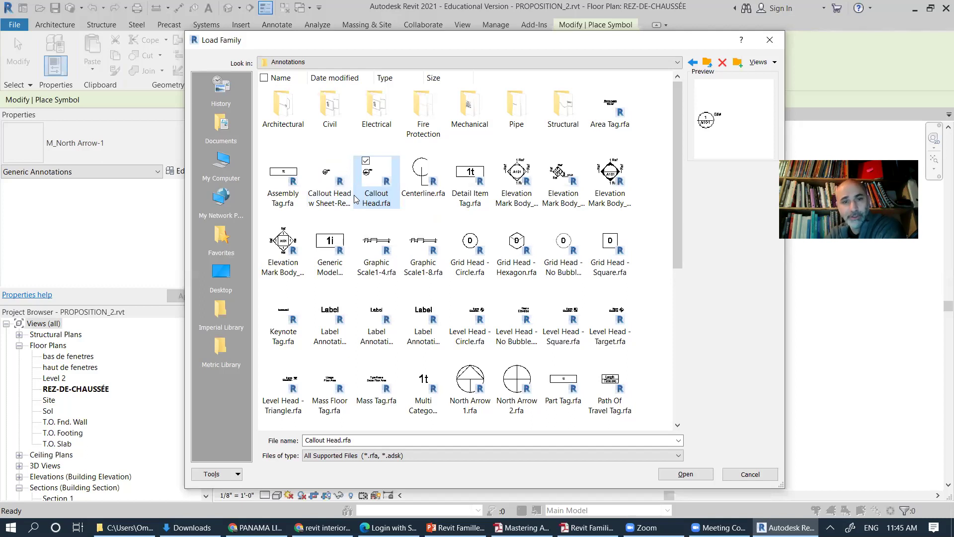
{"action": "left_click", "coordinate": [376, 249]}
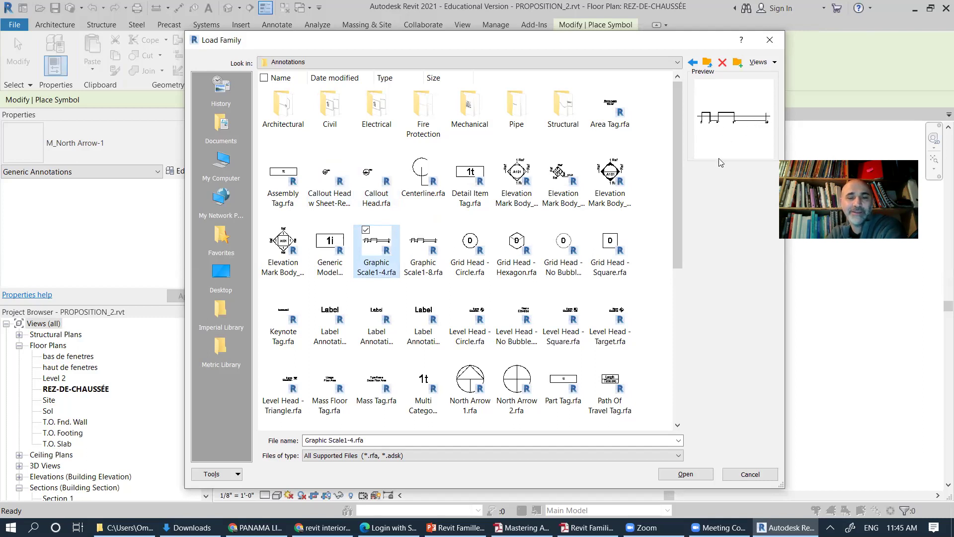
{"action": "left_click", "coordinate": [329, 387]}
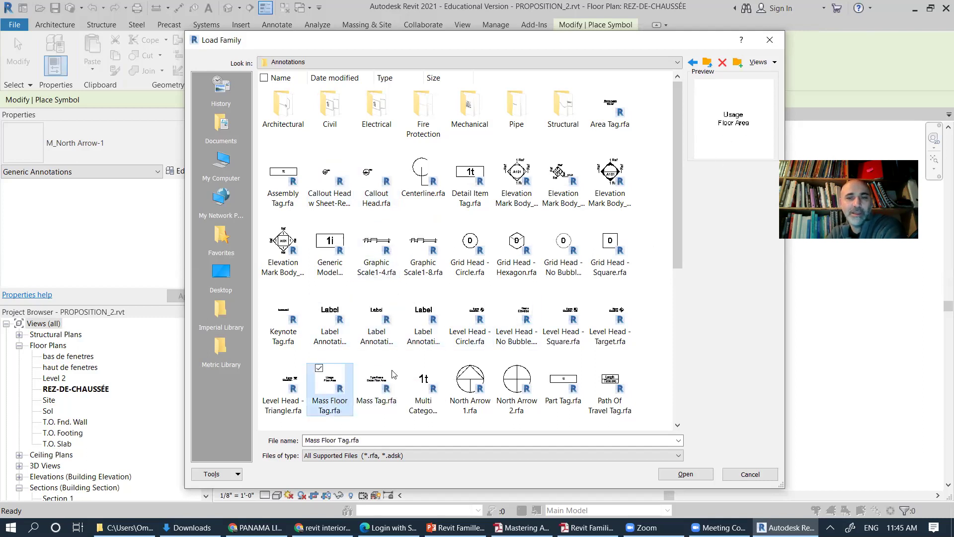
{"action": "scroll", "coordinate": [497, 269], "scroll_direction": "down", "scroll_amount": 5}
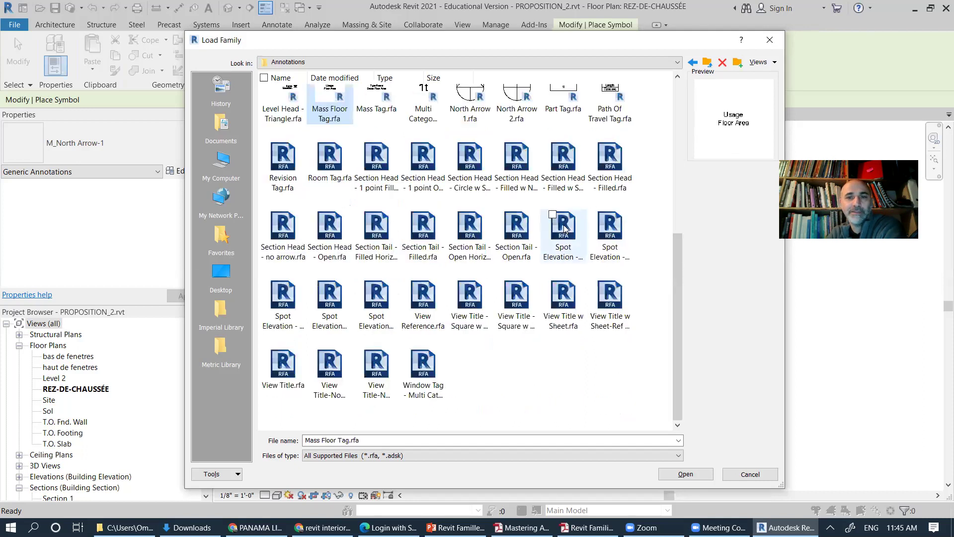
{"action": "left_click", "coordinate": [283, 301]}
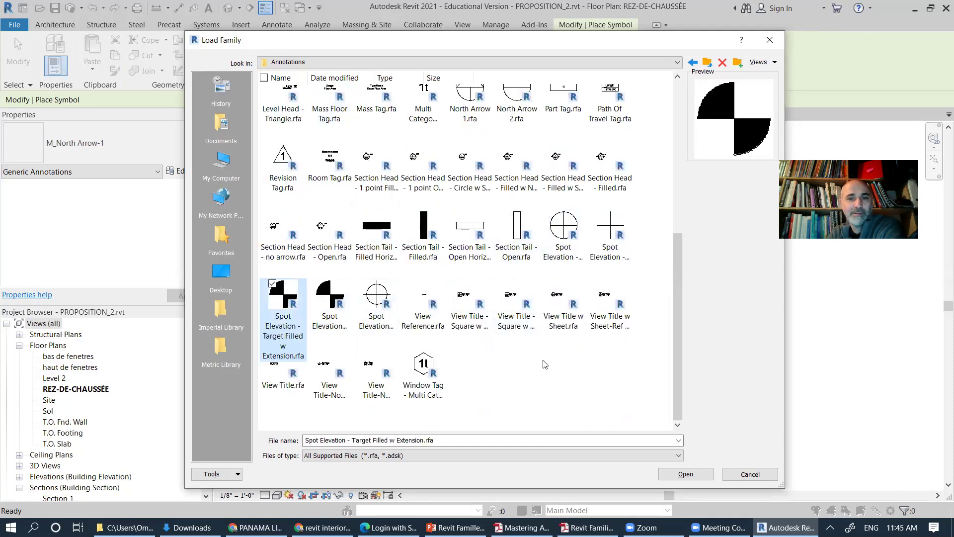
{"action": "scroll", "coordinate": [426, 264], "scroll_direction": "up", "scroll_amount": 5}
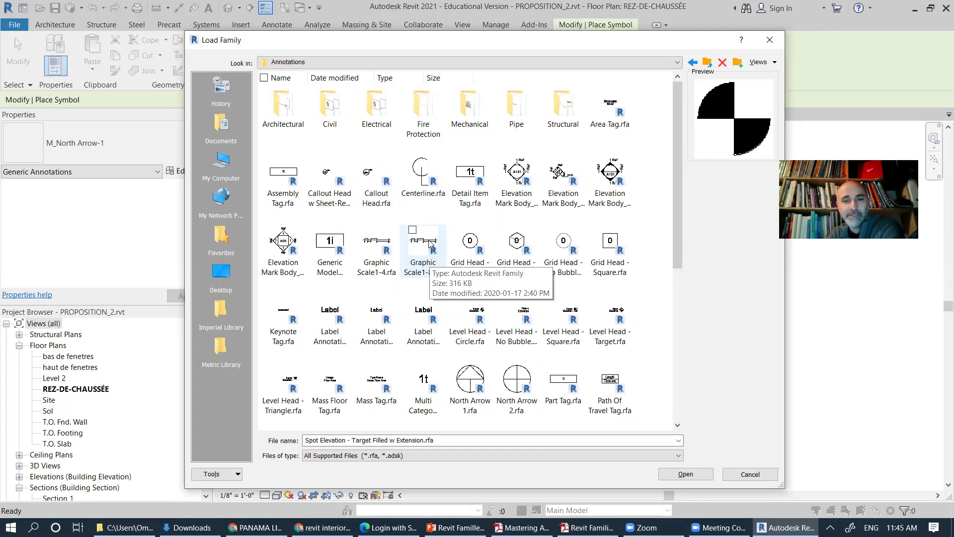
{"action": "left_click", "coordinate": [488, 305]}
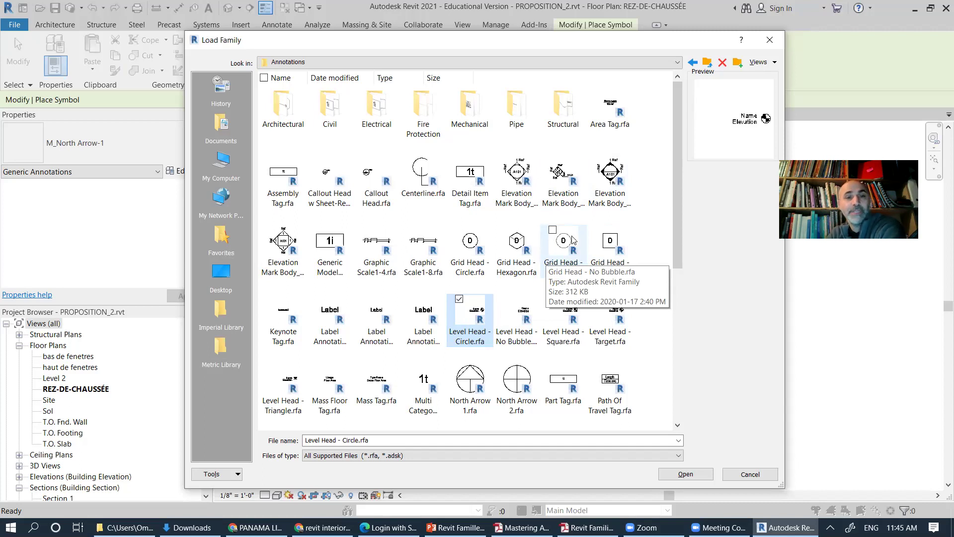
{"action": "left_click", "coordinate": [766, 476]}
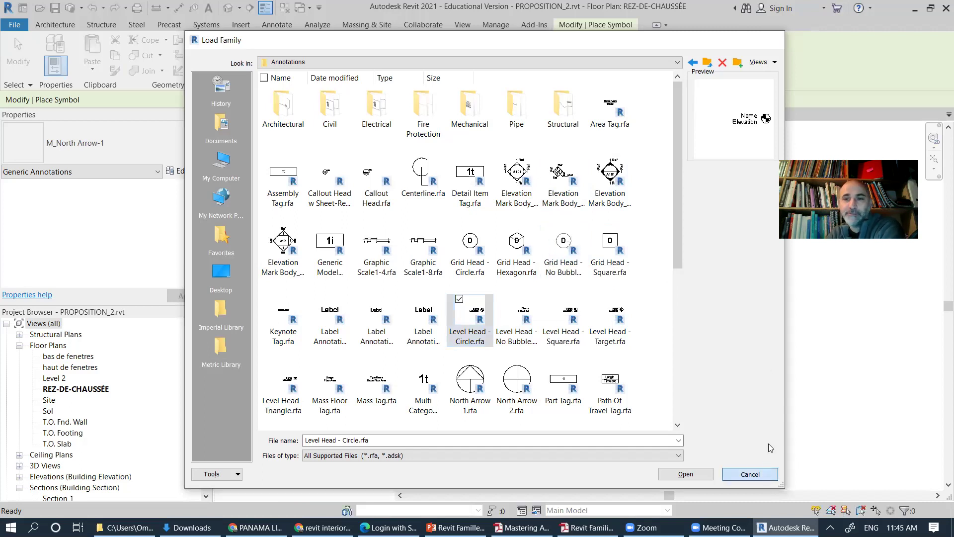
Step: Start a new family via File > New > Family
{"action": "left_click", "coordinate": [14, 25]}
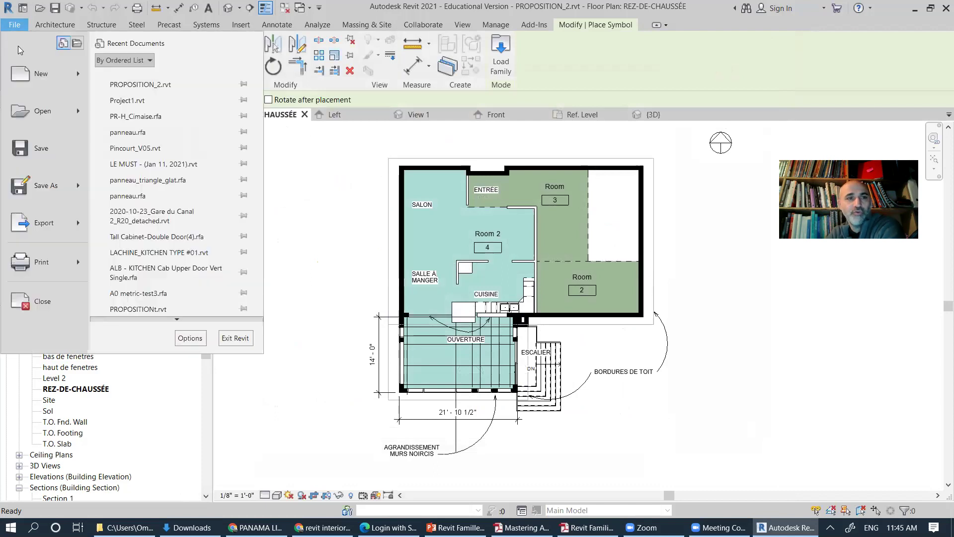
{"action": "mouse_move", "coordinate": [81, 76]}
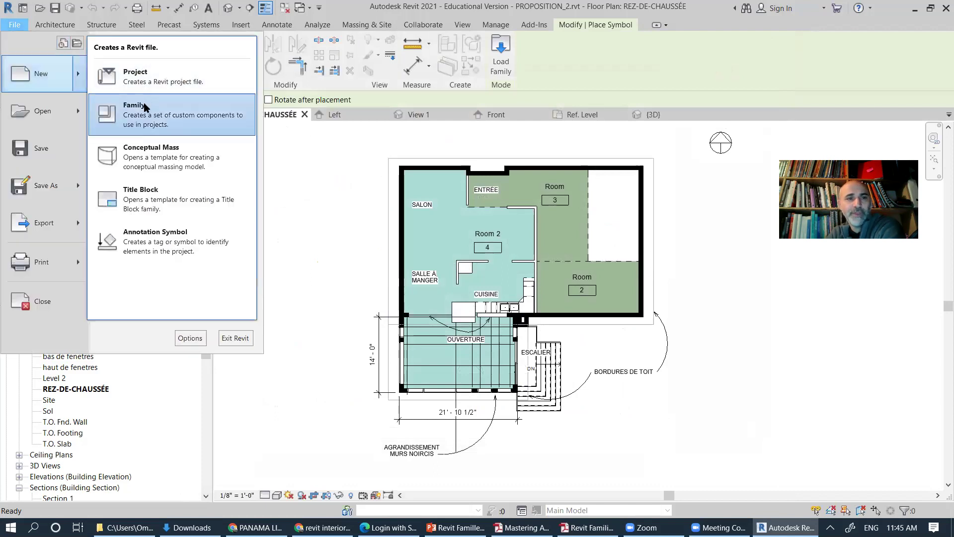
{"action": "left_click", "coordinate": [182, 118]}
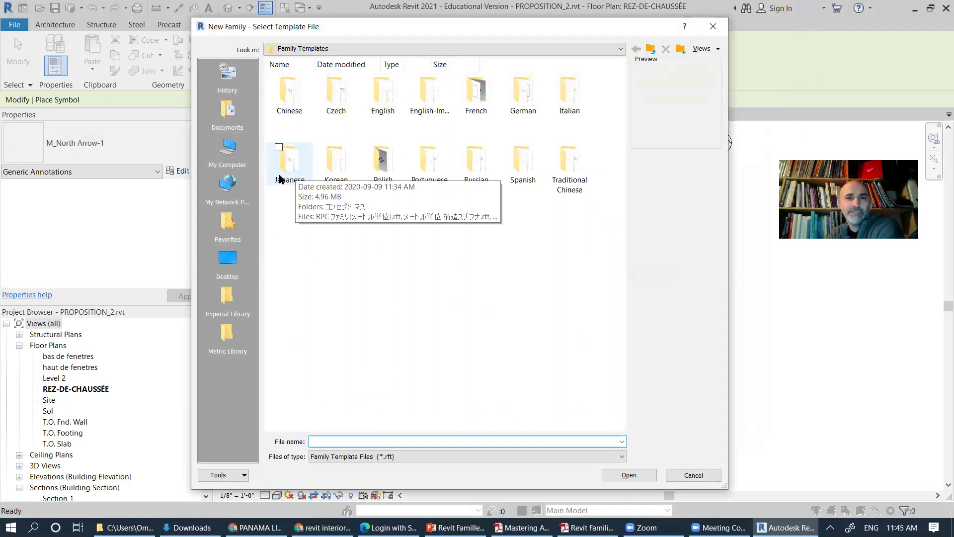
Step: Browse the English-Imperial Titleblocks and Conceptual Mass templates, then open the Annotations templates folder
{"action": "double_click", "coordinate": [428, 94]}
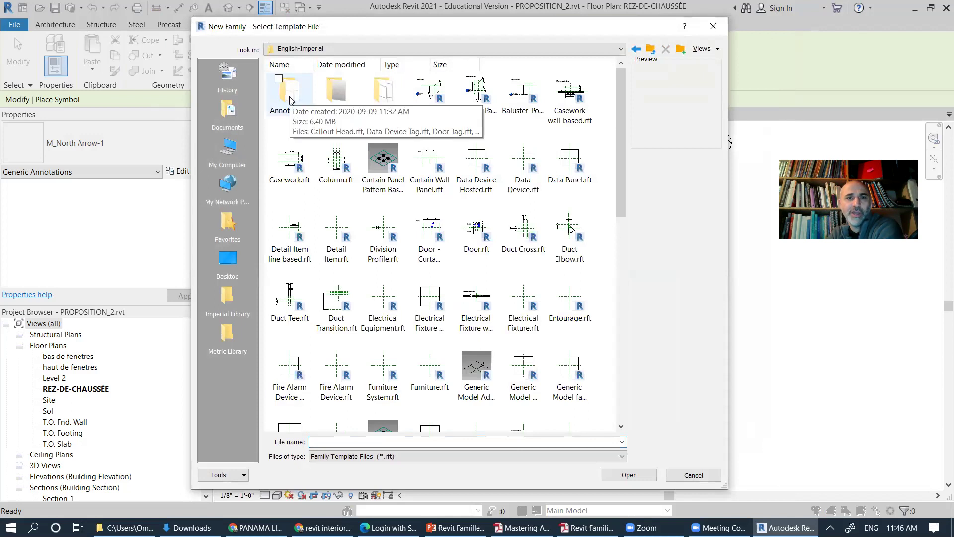
{"action": "double_click", "coordinate": [389, 105]}
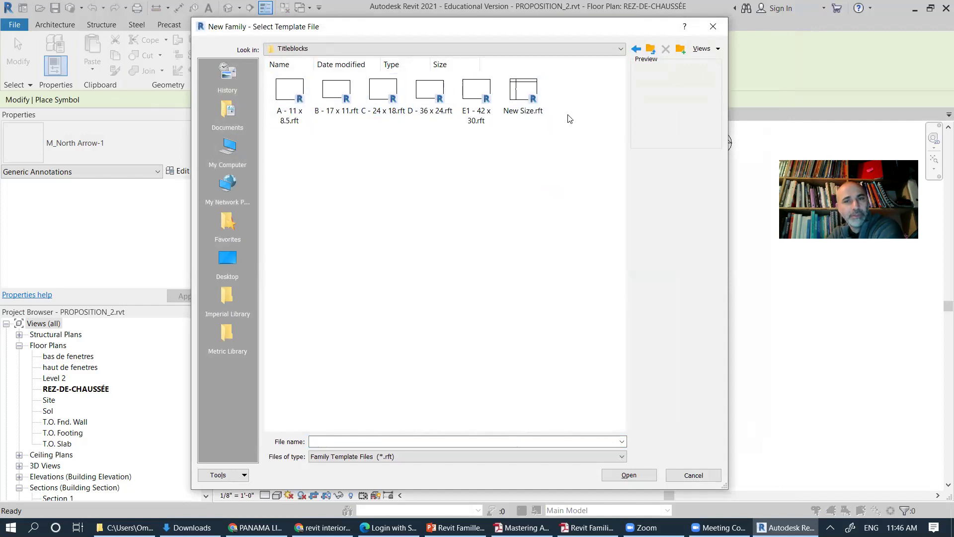
{"action": "left_click", "coordinate": [651, 50]}
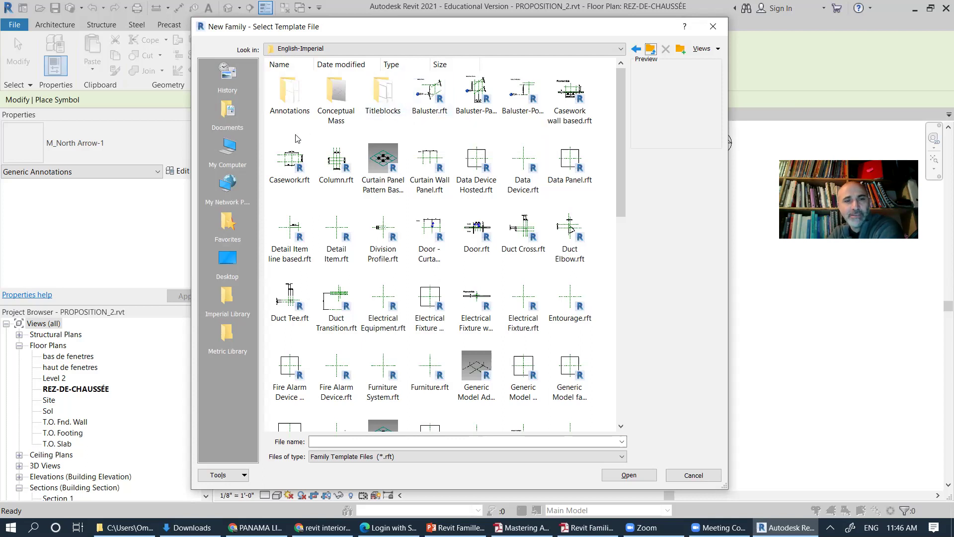
{"action": "left_click", "coordinate": [340, 103]}
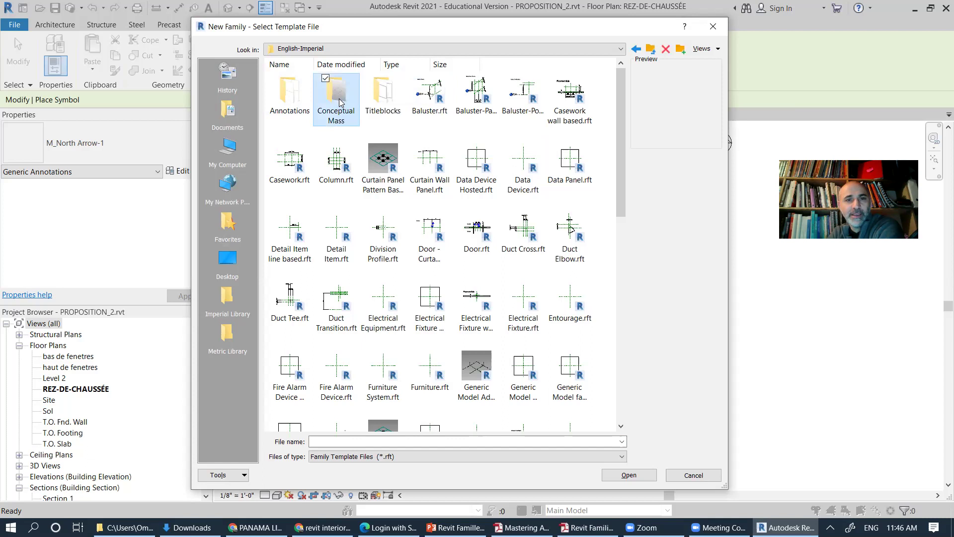
{"action": "double_click", "coordinate": [340, 103]}
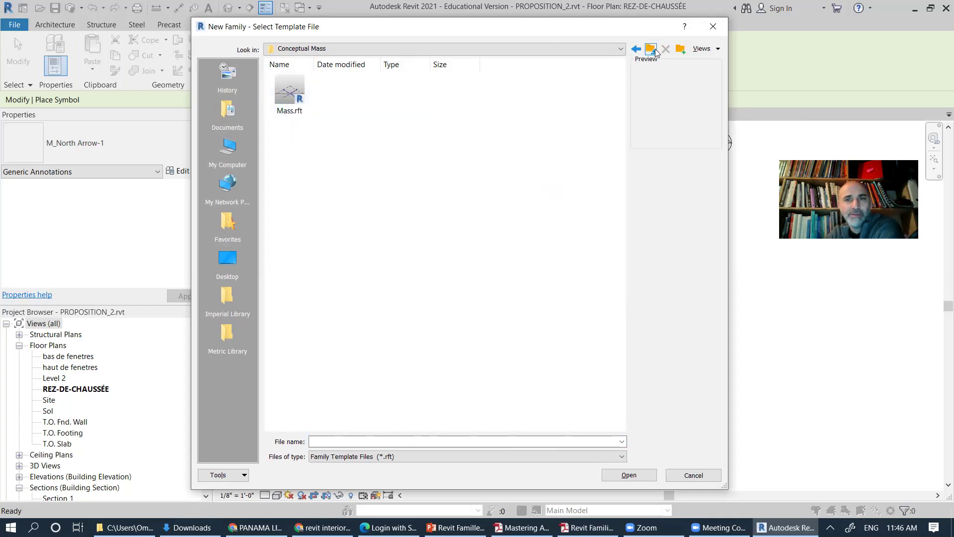
{"action": "left_click", "coordinate": [650, 49]}
{"action": "double_click", "coordinate": [301, 98]}
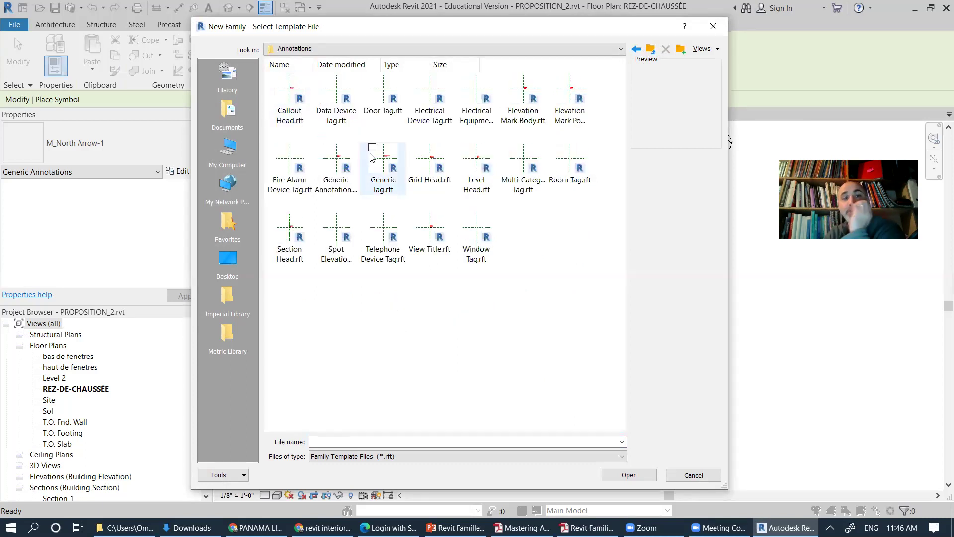
Step: Preview the Callout Head, Door Tag, Electrical Tag, Elevation Mark, Generic Annotation and Generic Tag templates
{"action": "left_click", "coordinate": [288, 90]}
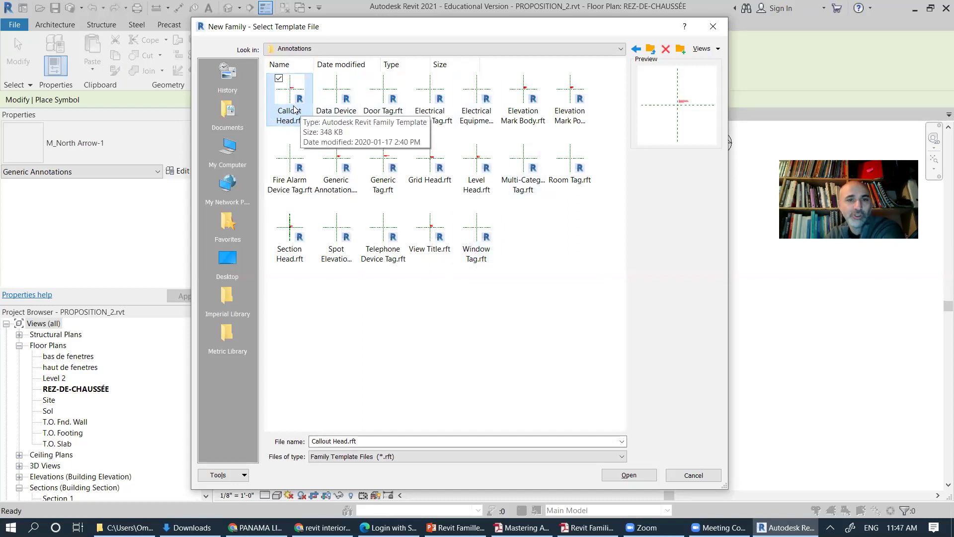
{"action": "left_click", "coordinate": [343, 114]}
{"action": "left_click", "coordinate": [381, 113]}
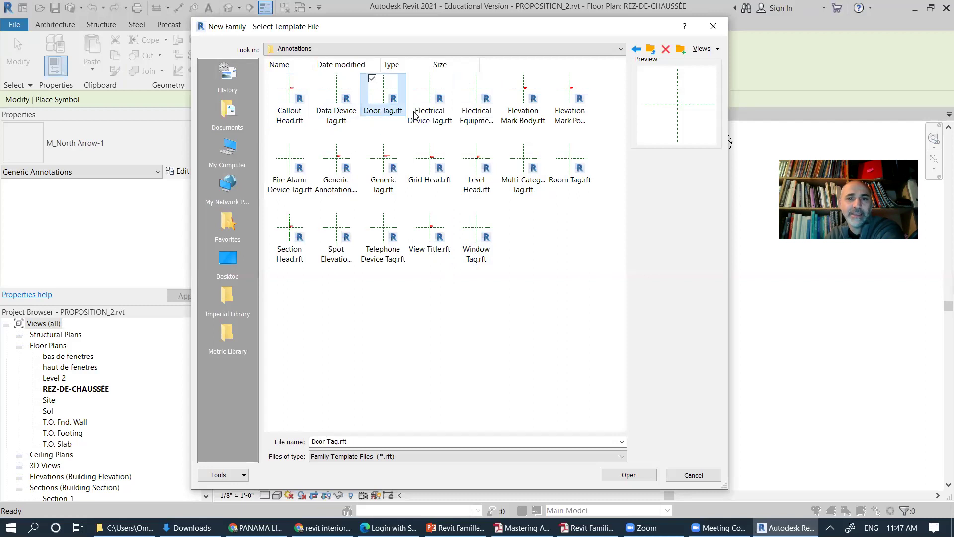
{"action": "left_click", "coordinate": [431, 114]}
{"action": "left_click", "coordinate": [489, 121]}
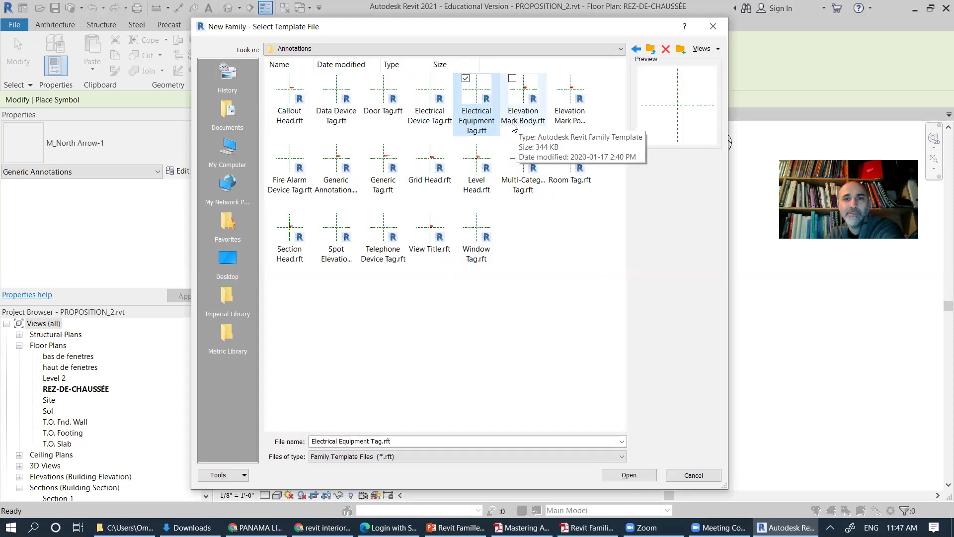
{"action": "left_click", "coordinate": [569, 118]}
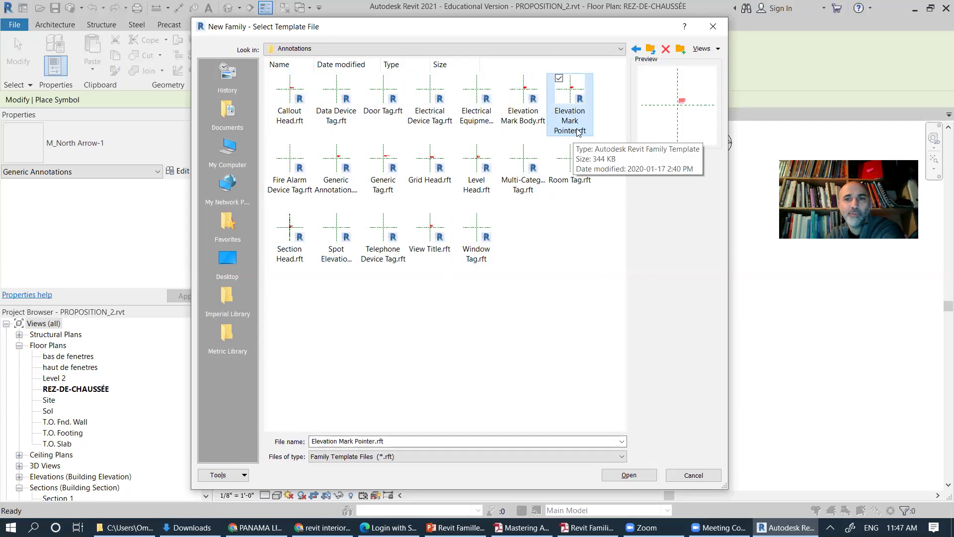
{"action": "left_click", "coordinate": [336, 195]}
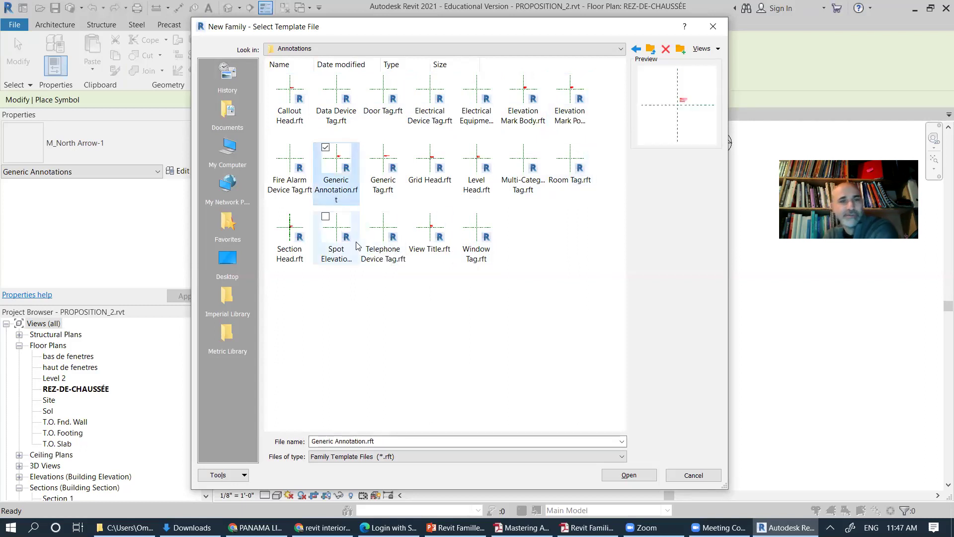
{"action": "left_click", "coordinate": [386, 185]}
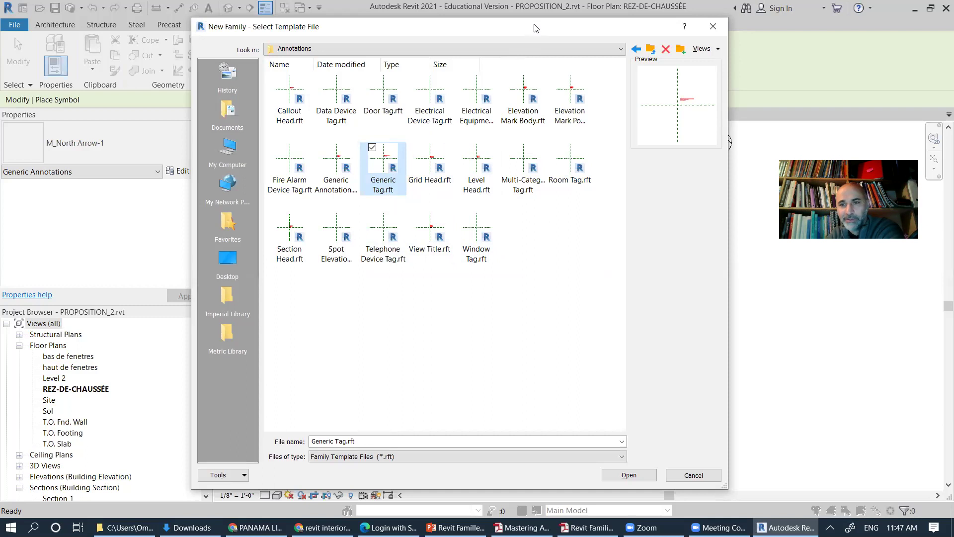
Step: After previewing Room Tag, create the new family from Generic Annotation.rft
{"action": "left_click_drag", "start_coordinate": [535, 28], "coordinate": [472, 53]}
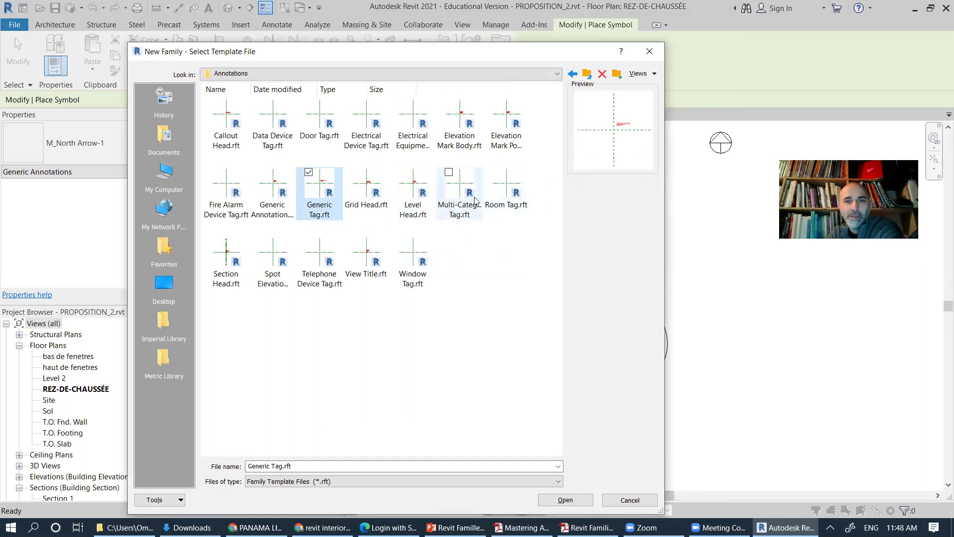
{"action": "left_click", "coordinate": [511, 206]}
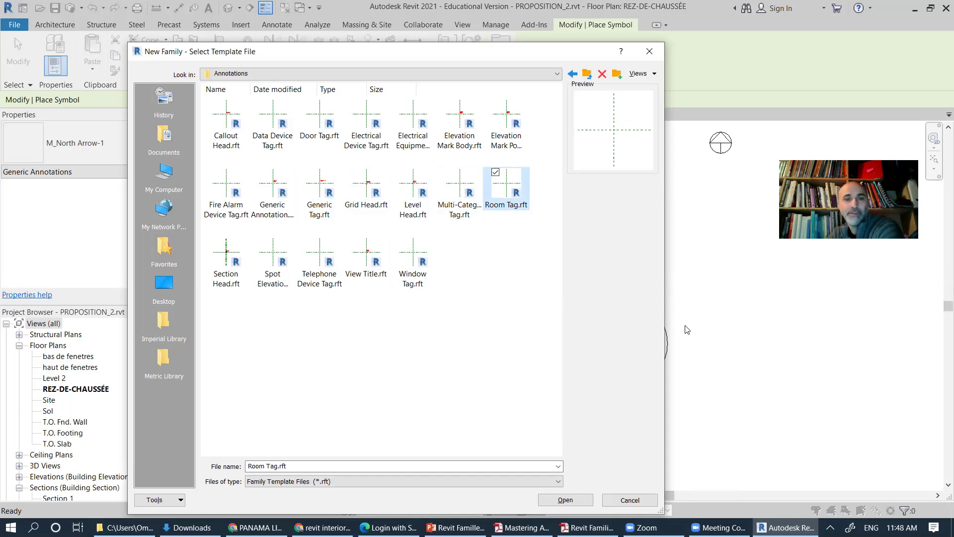
{"action": "left_click", "coordinate": [273, 183]}
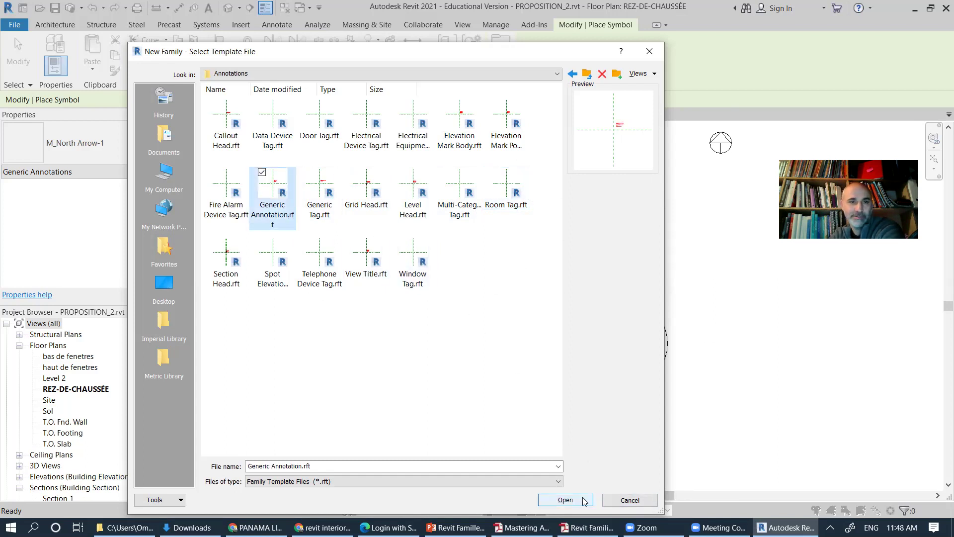
{"action": "left_click", "coordinate": [565, 500]}
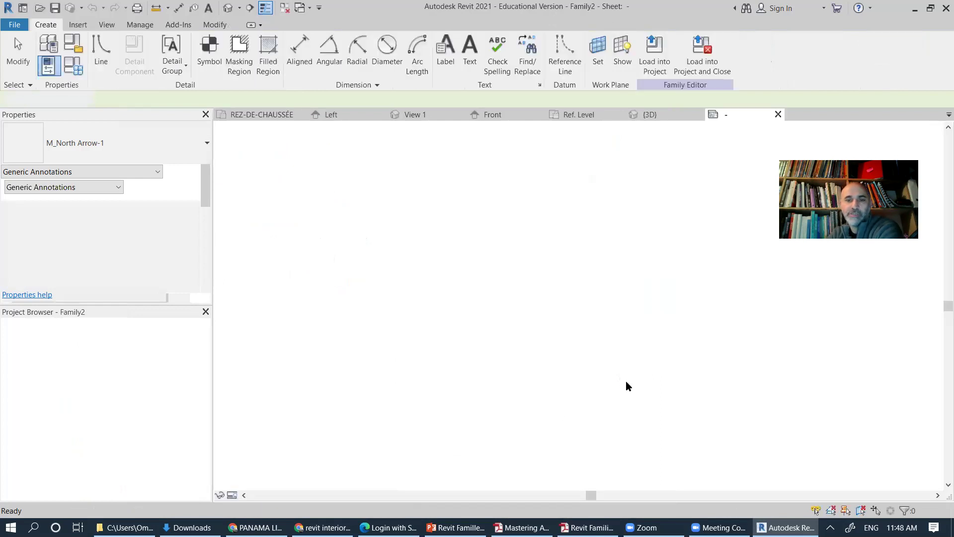
Step: Delete Family2's red template instruction note and recentre the view on the two reference planes
{"action": "scroll", "coordinate": [595, 291], "scroll_direction": "up", "scroll_amount": 3}
{"action": "middle_click_drag", "start_coordinate": [581, 293], "coordinate": [450, 292]}
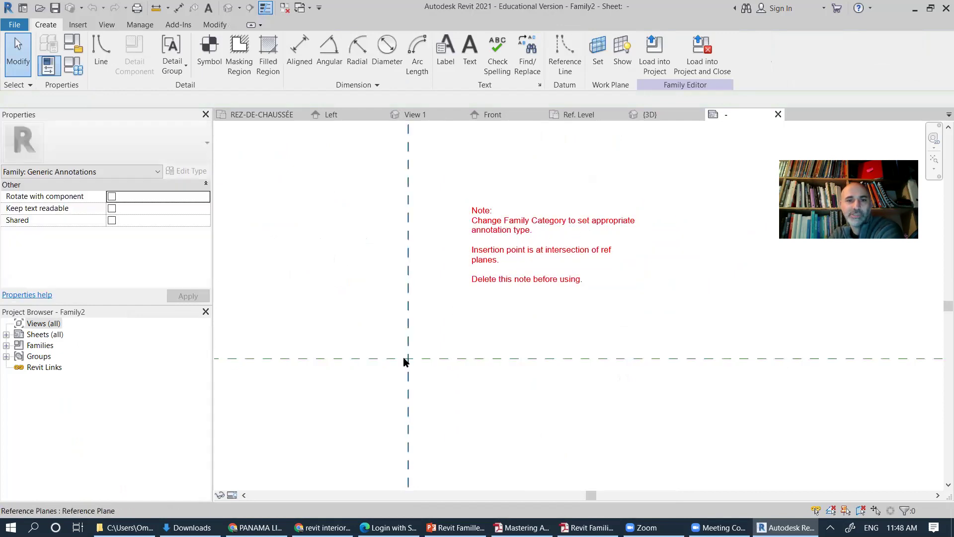
{"action": "left_click", "coordinate": [563, 303]}
{"action": "key", "text": "Delete"}
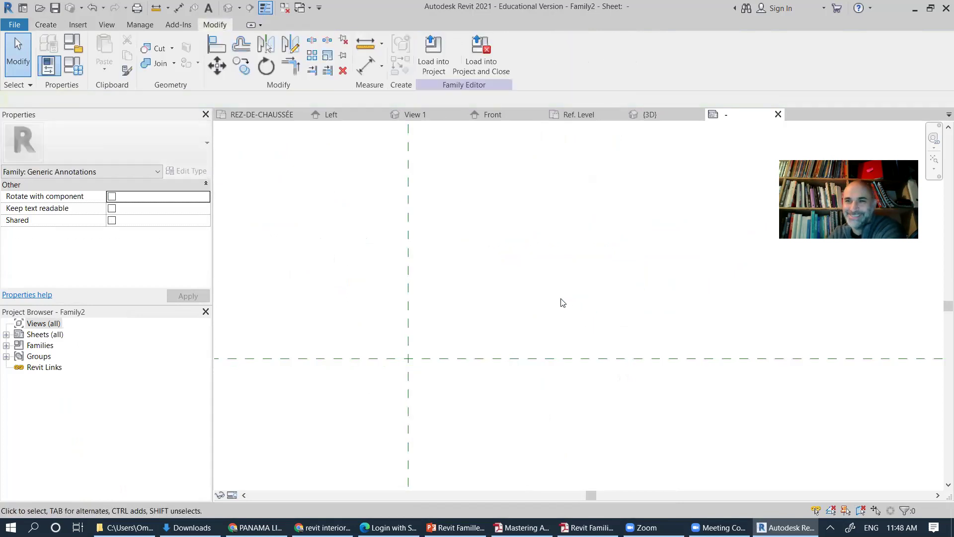
{"action": "middle_click_drag", "start_coordinate": [530, 326], "coordinate": [596, 294]}
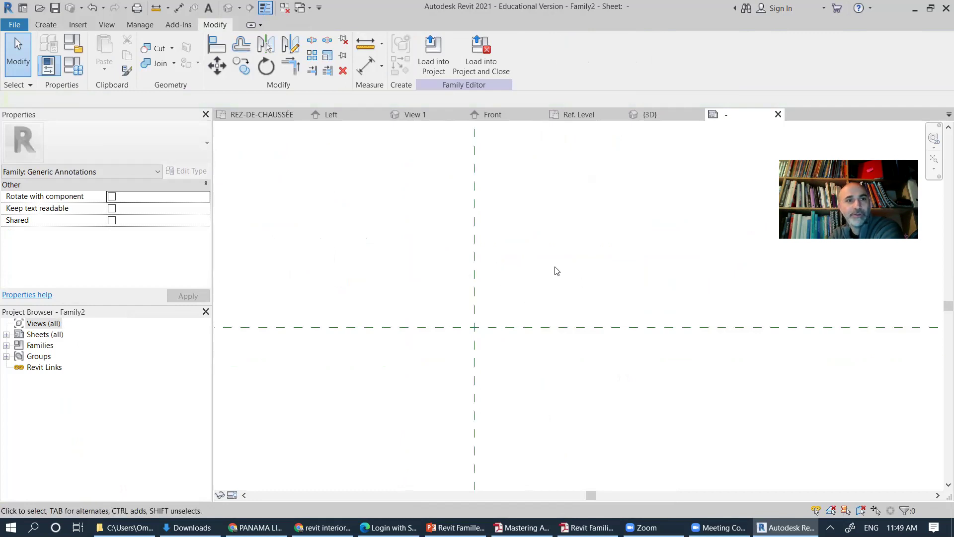
{"action": "middle_click_drag", "start_coordinate": [502, 270], "coordinate": [484, 276]}
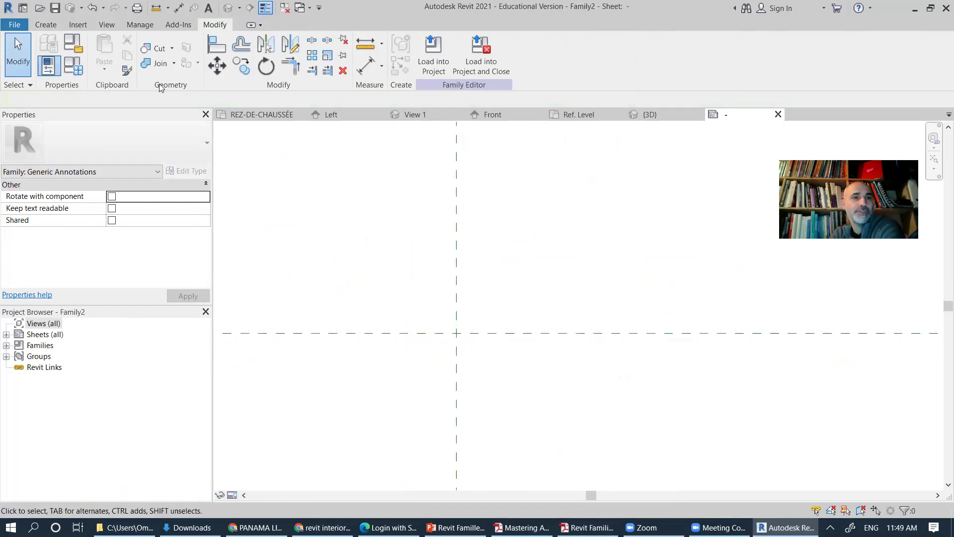
{"action": "left_click", "coordinate": [43, 25]}
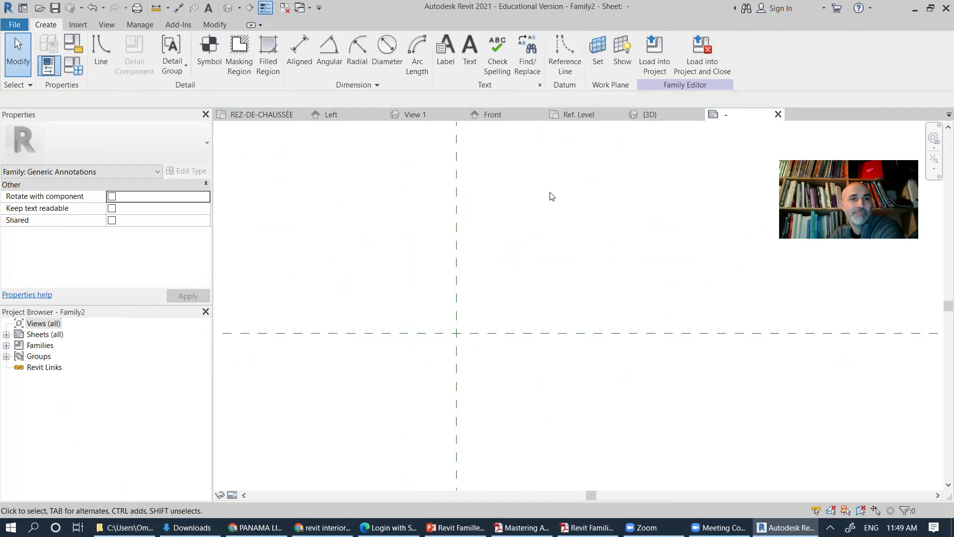
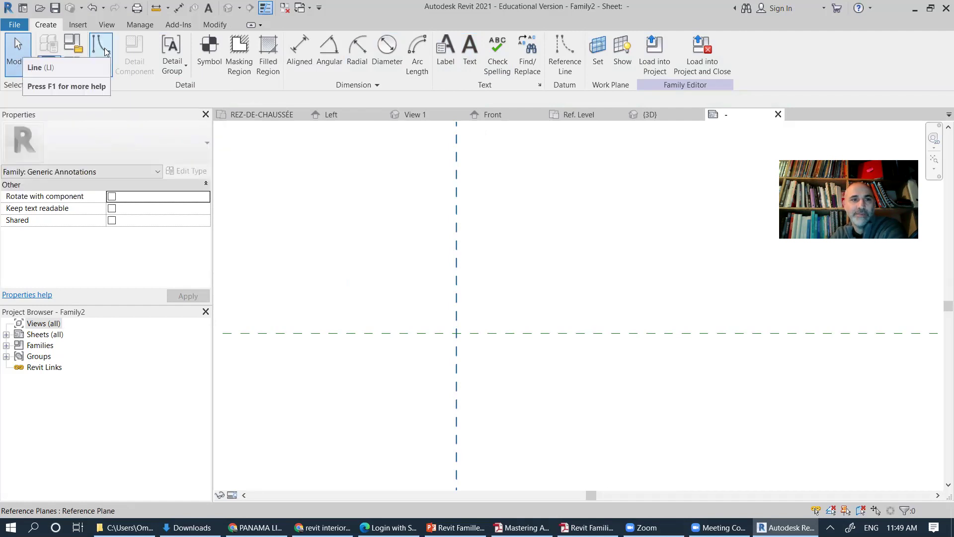
Step: Start a symbol and load North Arrow 2.rfa from the Annotations library folder
{"action": "left_click", "coordinate": [183, 71]}
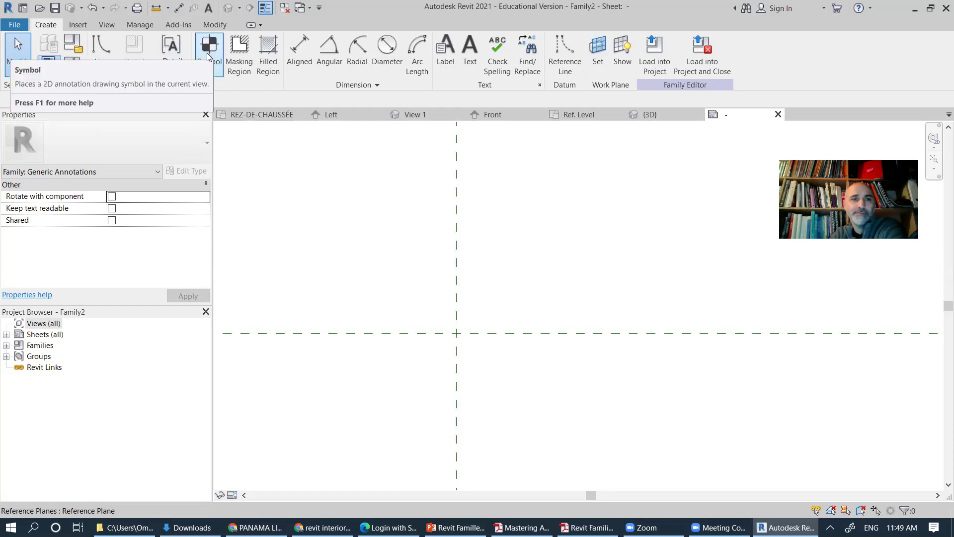
{"action": "left_click", "coordinate": [208, 50]}
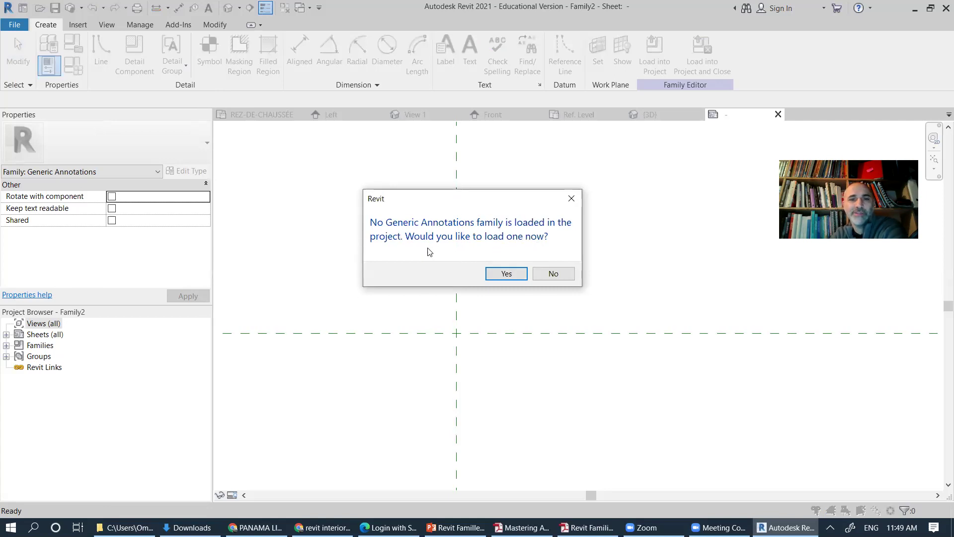
{"action": "left_click", "coordinate": [503, 273]}
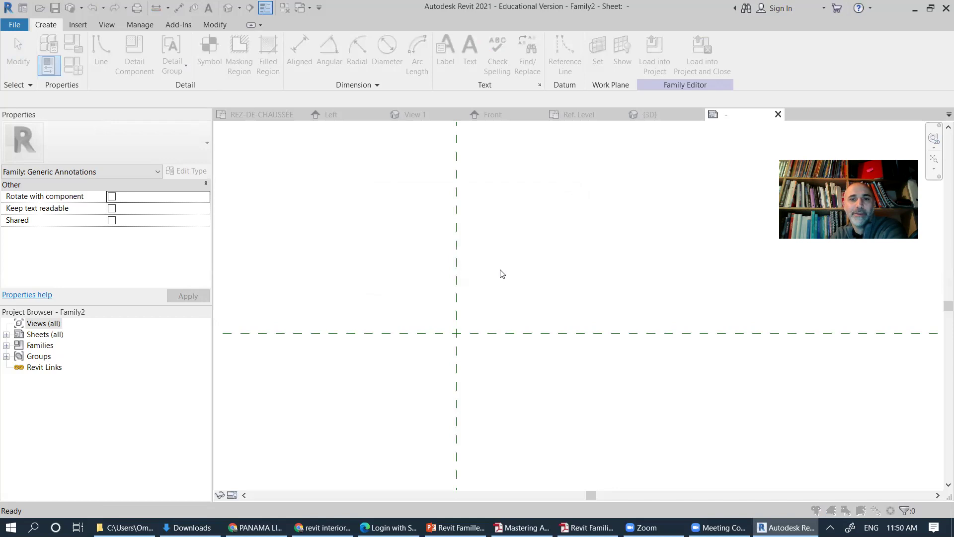
{"action": "left_click", "coordinate": [282, 110]}
{"action": "double_click", "coordinate": [282, 110]}
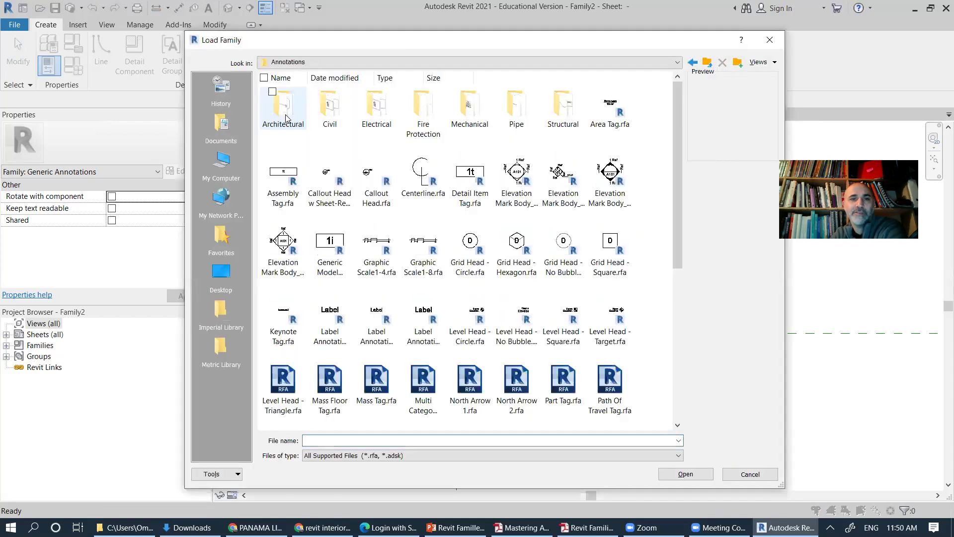
{"action": "double_click", "coordinate": [282, 110]}
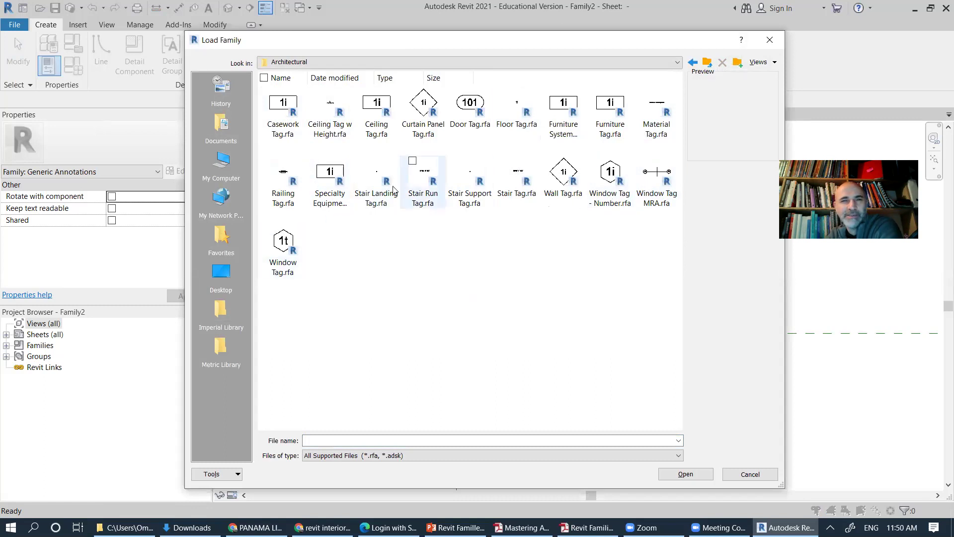
{"action": "left_click", "coordinate": [706, 62]}
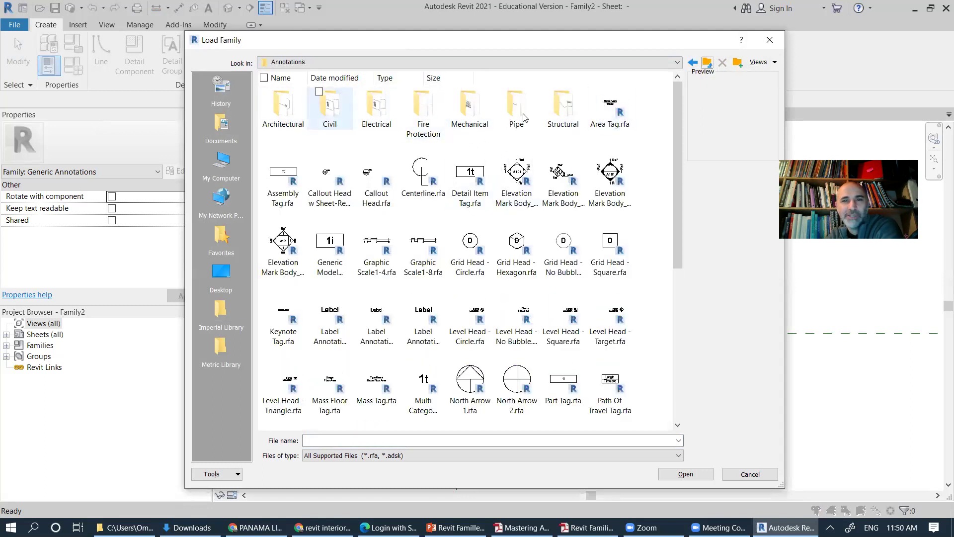
{"action": "left_click", "coordinate": [470, 385]}
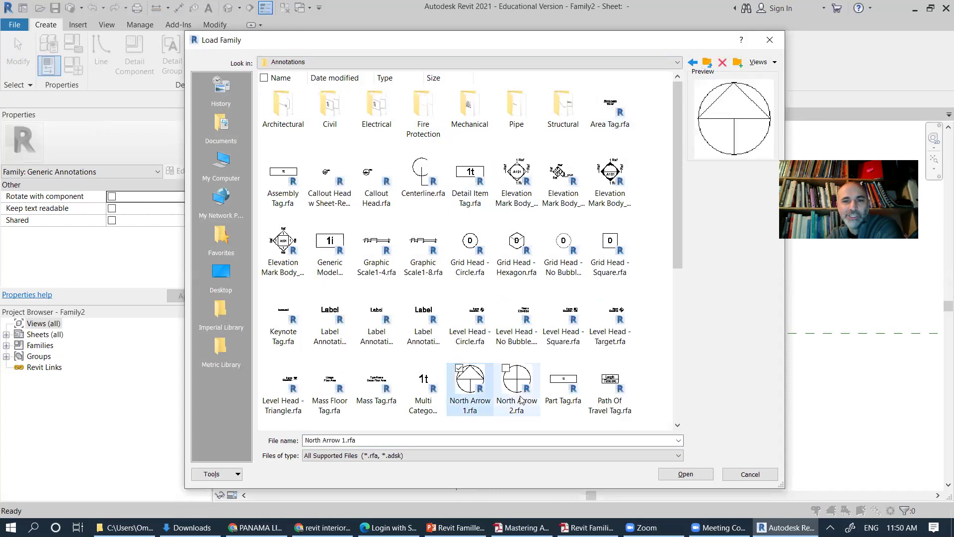
{"action": "left_click", "coordinate": [685, 473]}
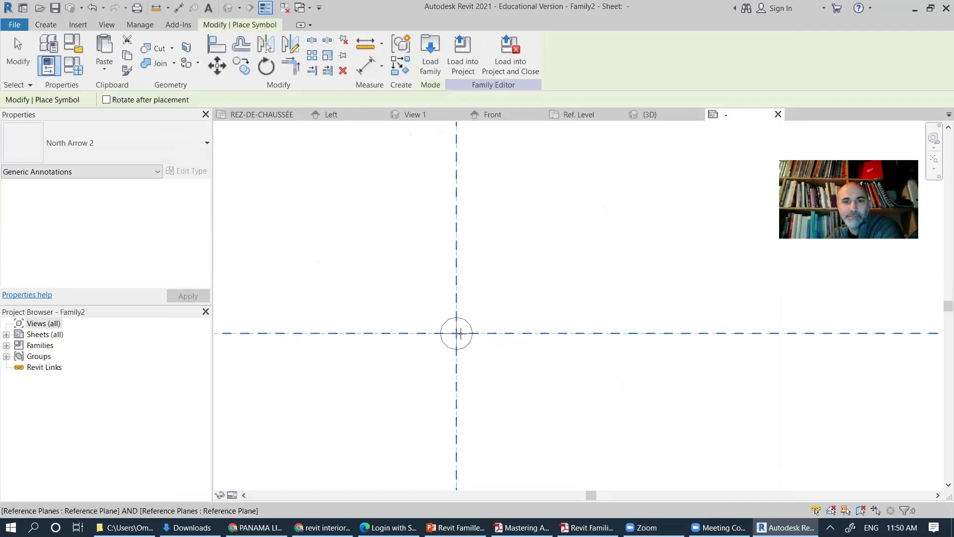
Step: Place one North Arrow 2 symbol where the reference planes cross, then zoom in and select it
{"action": "left_click", "coordinate": [456, 333]}
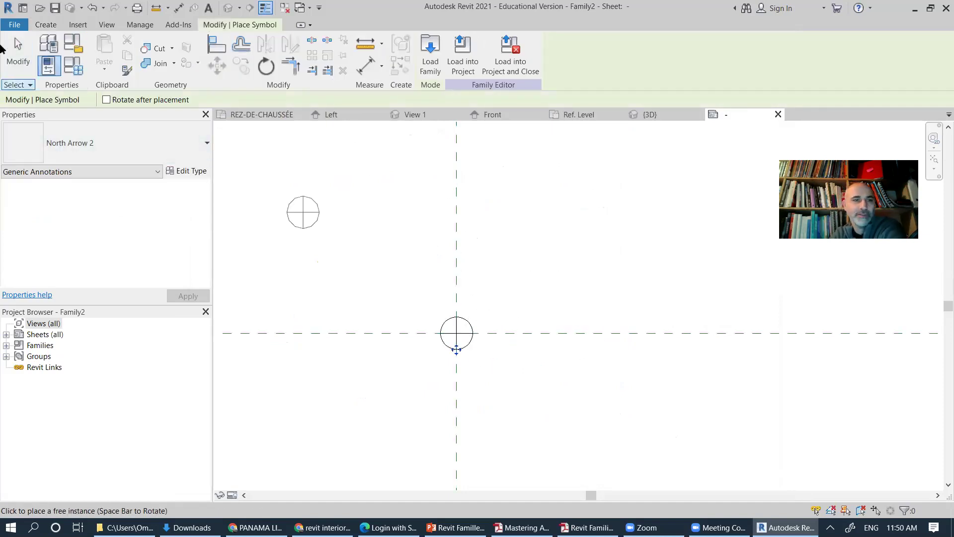
{"action": "left_click", "coordinate": [19, 47]}
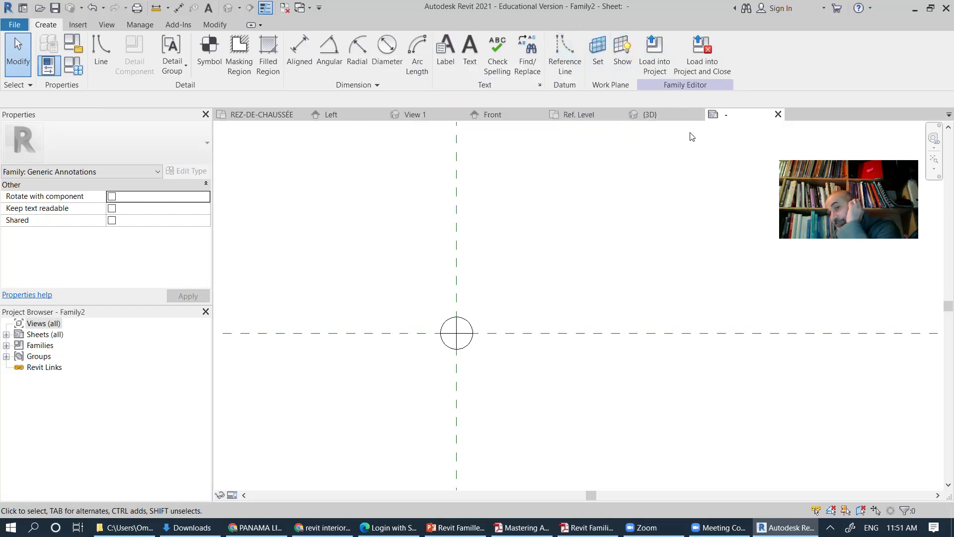
{"action": "scroll", "coordinate": [442, 343], "scroll_direction": "up", "scroll_amount": 3}
{"action": "scroll", "coordinate": [443, 346], "scroll_direction": "up", "scroll_amount": 1}
{"action": "left_click", "coordinate": [508, 290]}
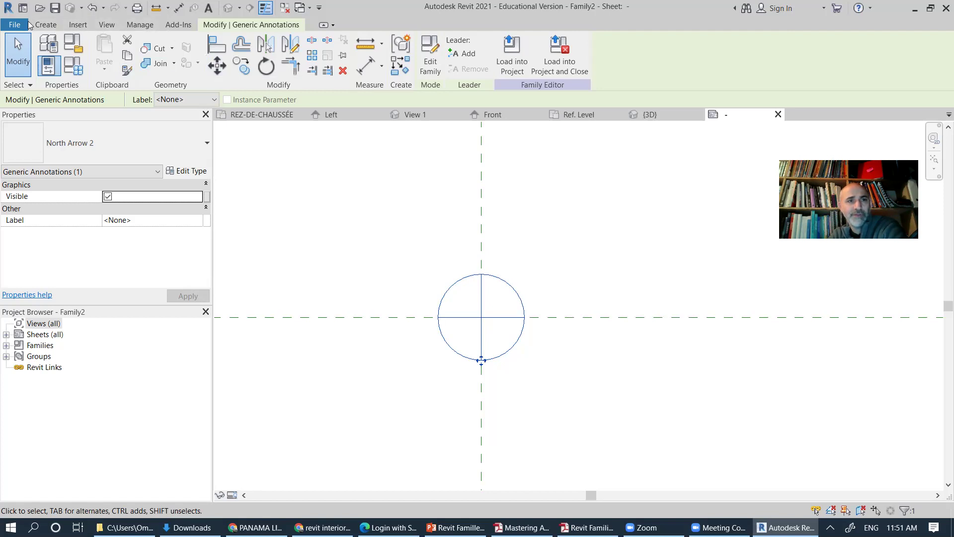
Step: Try the Aligned, Radial and Diameter dimension tools, then cancel dimensioning
{"action": "left_click", "coordinate": [46, 25]}
{"action": "left_click", "coordinate": [300, 46]}
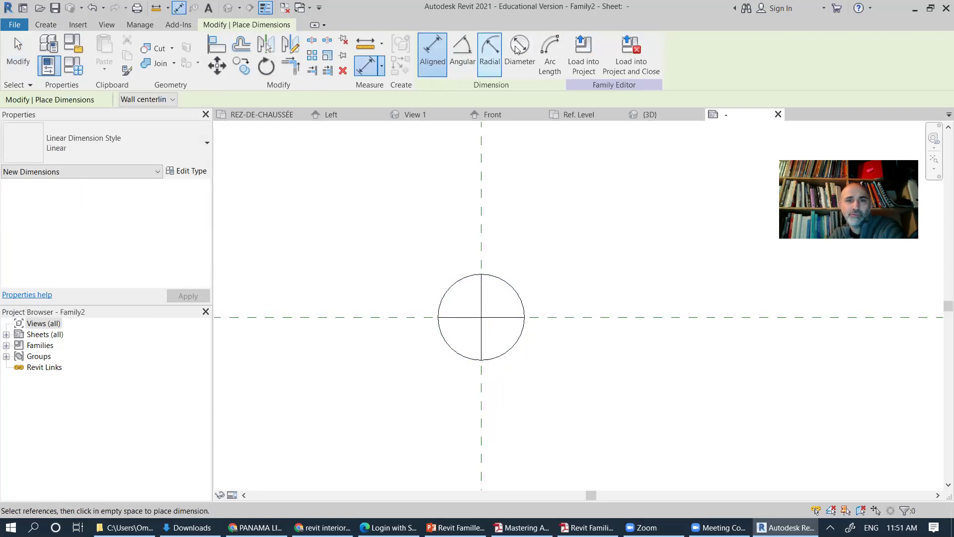
{"action": "left_click", "coordinate": [489, 53]}
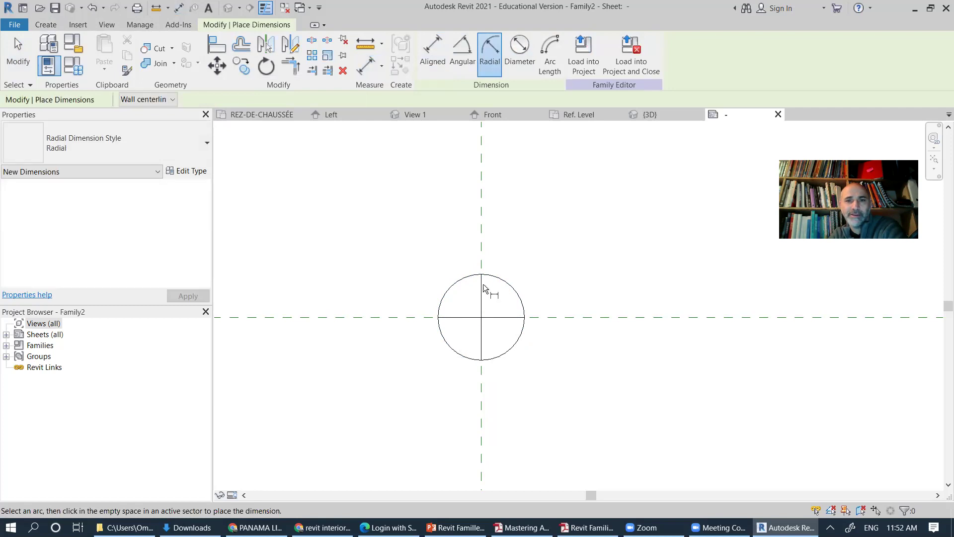
{"action": "left_click", "coordinate": [519, 49]}
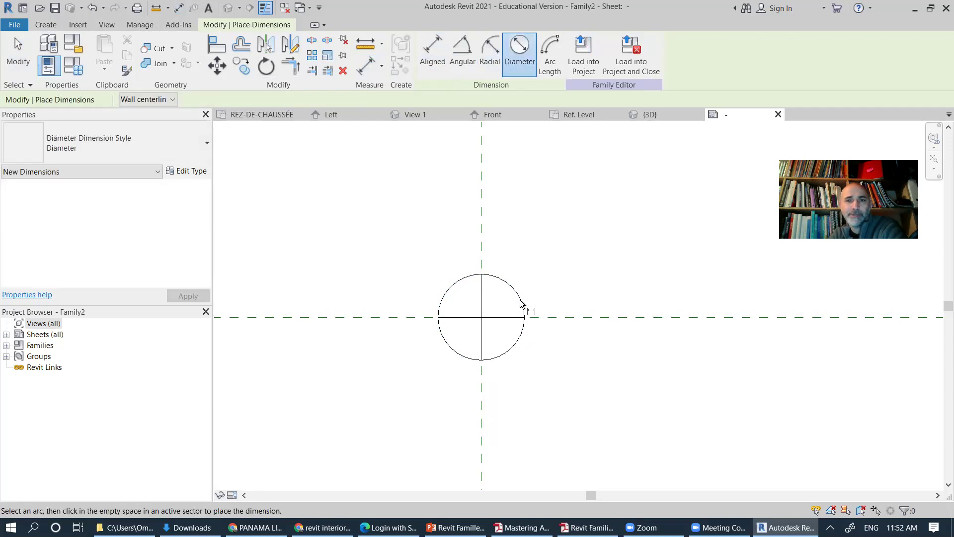
{"action": "left_click", "coordinate": [22, 40]}
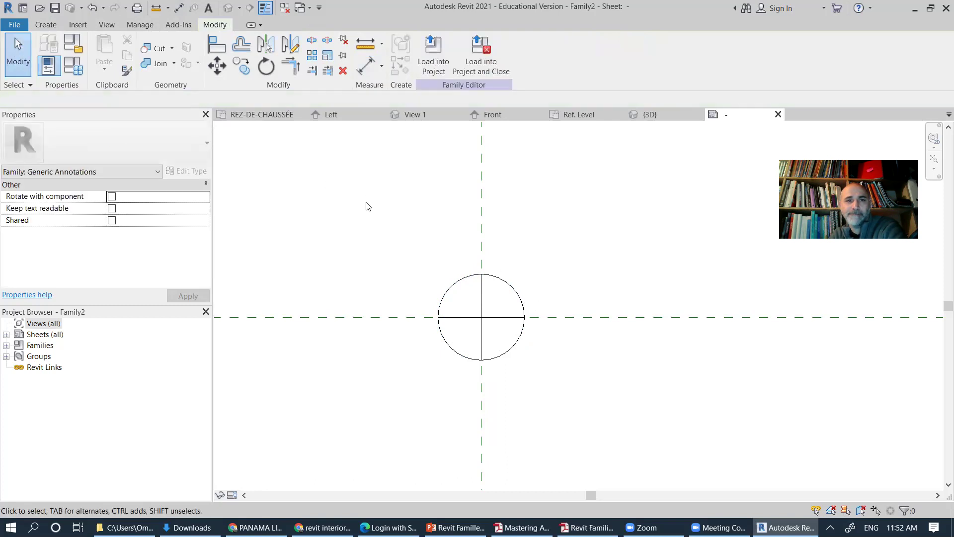
Step: Select the horizontal reference plane and inspect its context commands without changing anything
{"action": "left_click", "coordinate": [45, 25]}
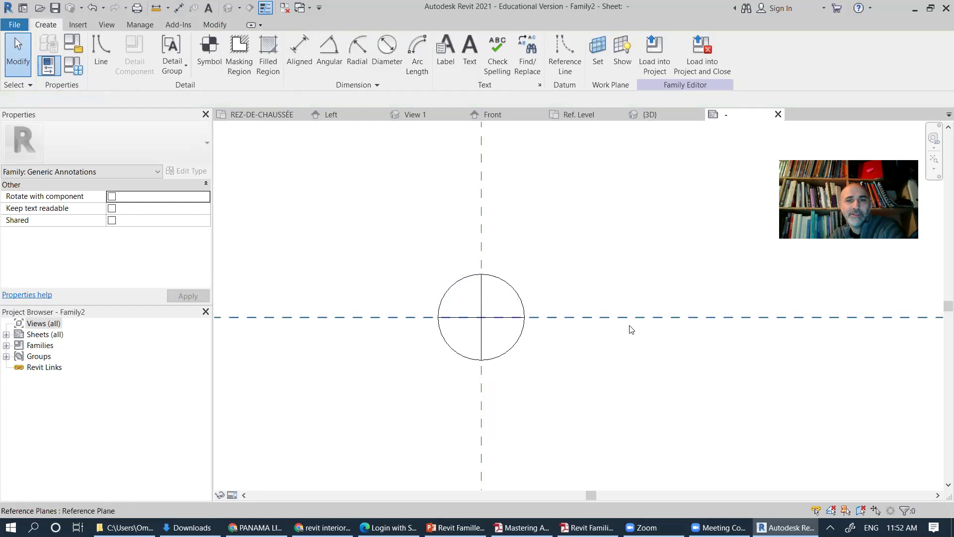
{"action": "left_click", "coordinate": [596, 317]}
{"action": "right_click", "coordinate": [596, 317]}
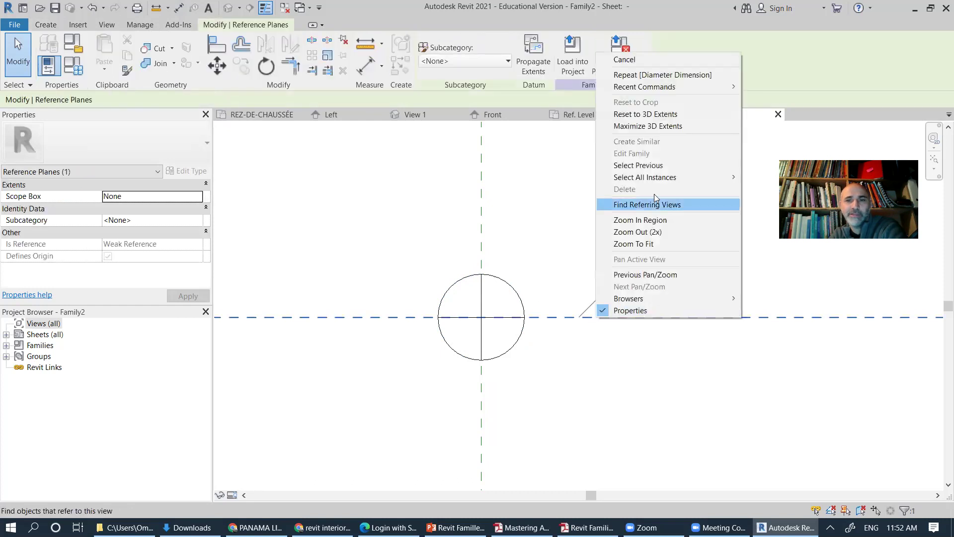
{"action": "left_click", "coordinate": [610, 373]}
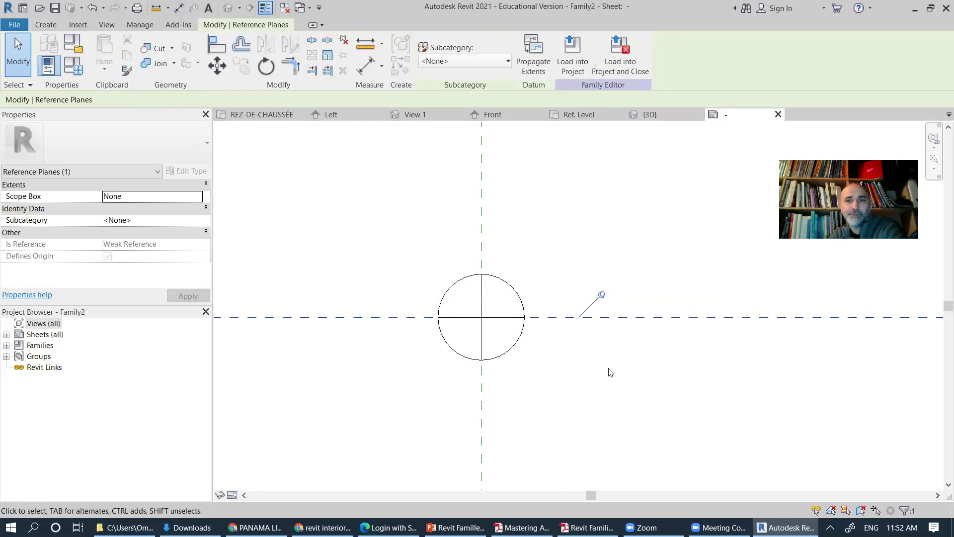
{"action": "left_click", "coordinate": [610, 372]}
{"action": "left_click", "coordinate": [588, 317]}
{"action": "right_click", "coordinate": [588, 317]}
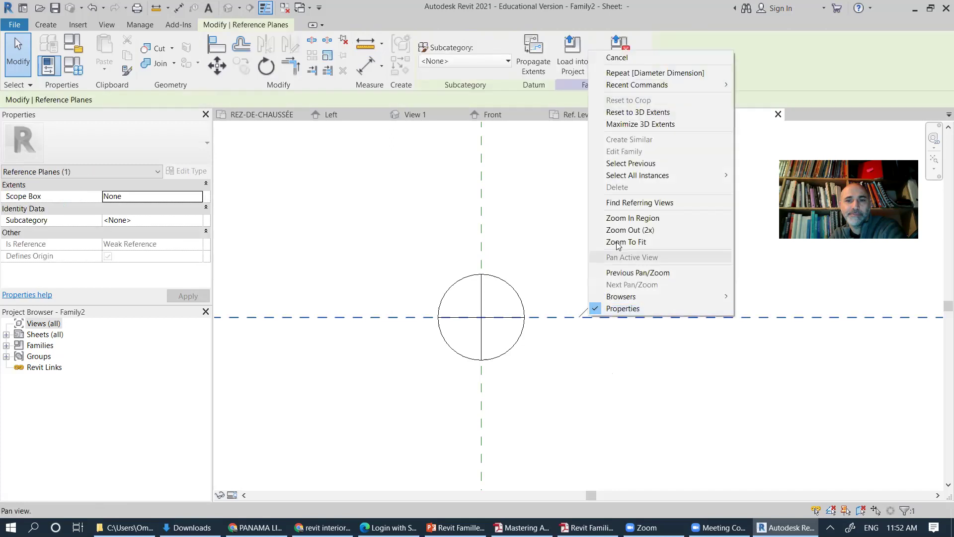
{"action": "left_click", "coordinate": [591, 383]}
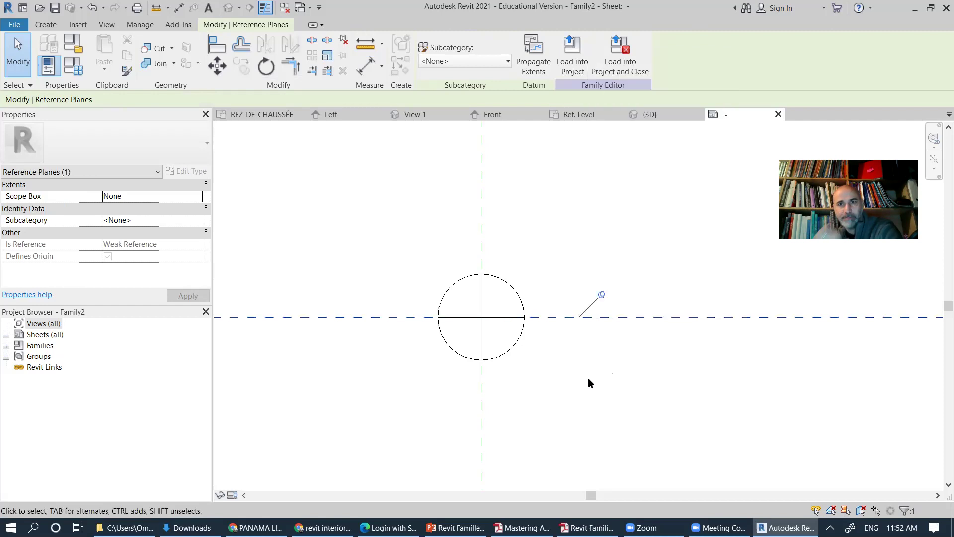
{"action": "left_click", "coordinate": [576, 343]}
{"action": "left_click", "coordinate": [580, 316]}
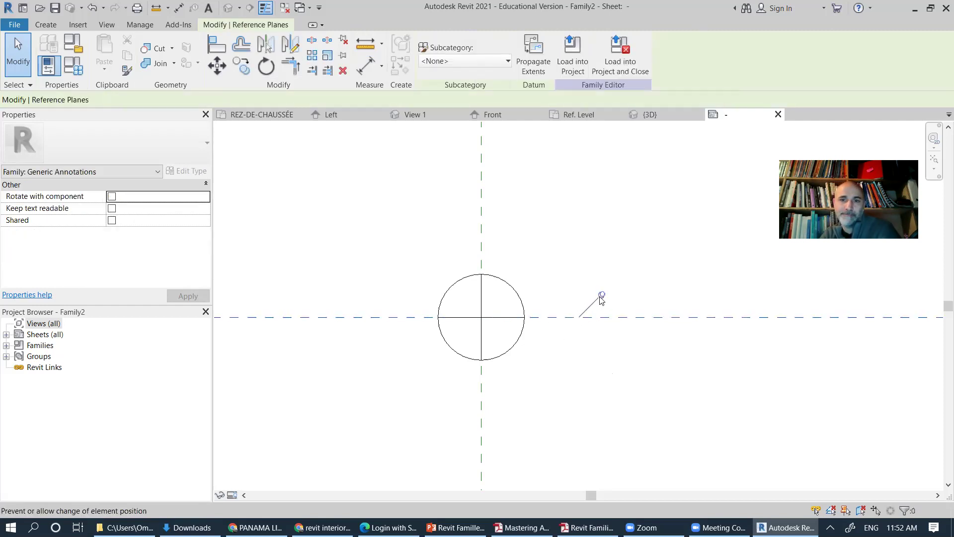
{"action": "right_click", "coordinate": [596, 301]}
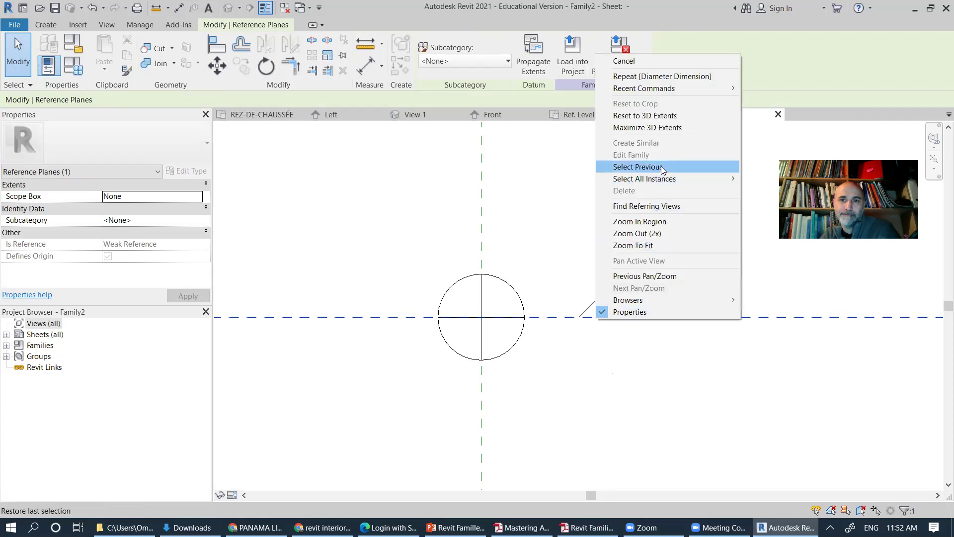
{"action": "key", "text": "Escape"}
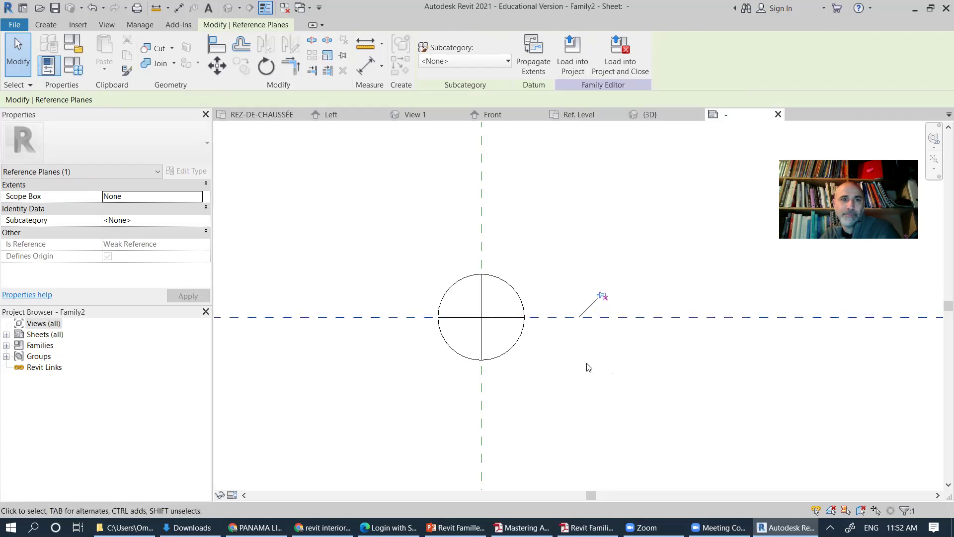
Step: Start and cancel the Offset command (OF), then select the north arrow symbol
{"action": "key", "text": "o"}
{"action": "key", "text": "f"}
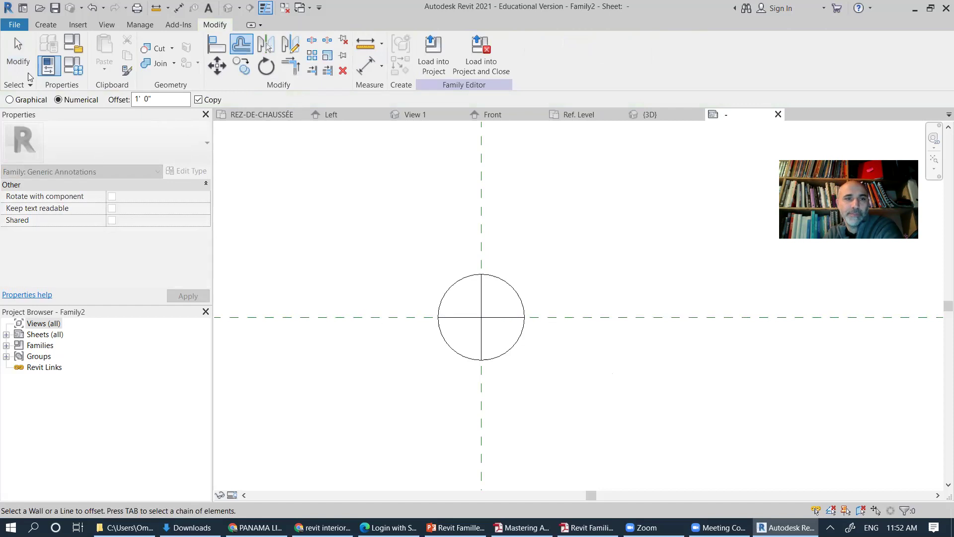
{"action": "left_click", "coordinate": [18, 54]}
{"action": "left_click", "coordinate": [462, 355]}
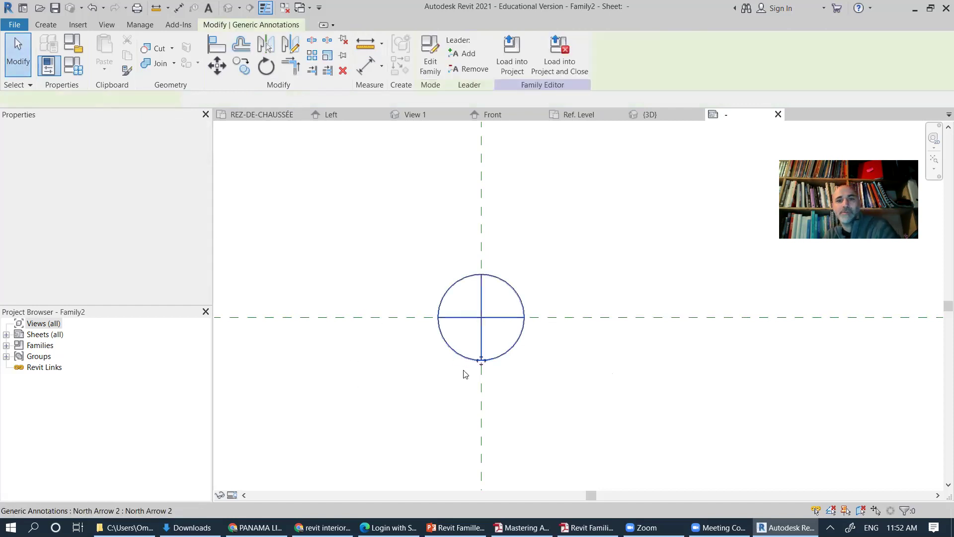
Step: Delete the north arrow and draw a thin line rectangle above the intersection for a filled region
{"action": "key", "text": "Delete"}
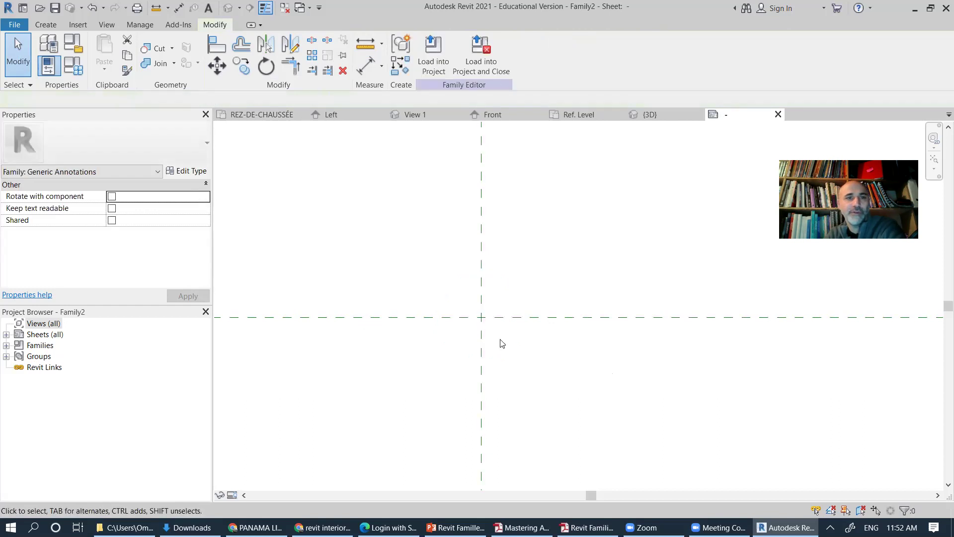
{"action": "left_click", "coordinate": [44, 24]}
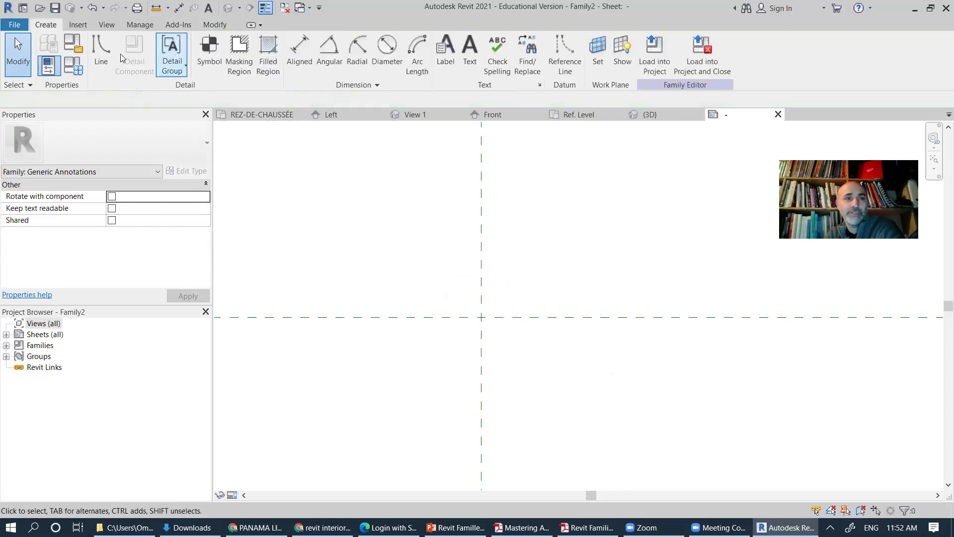
{"action": "left_click", "coordinate": [100, 52]}
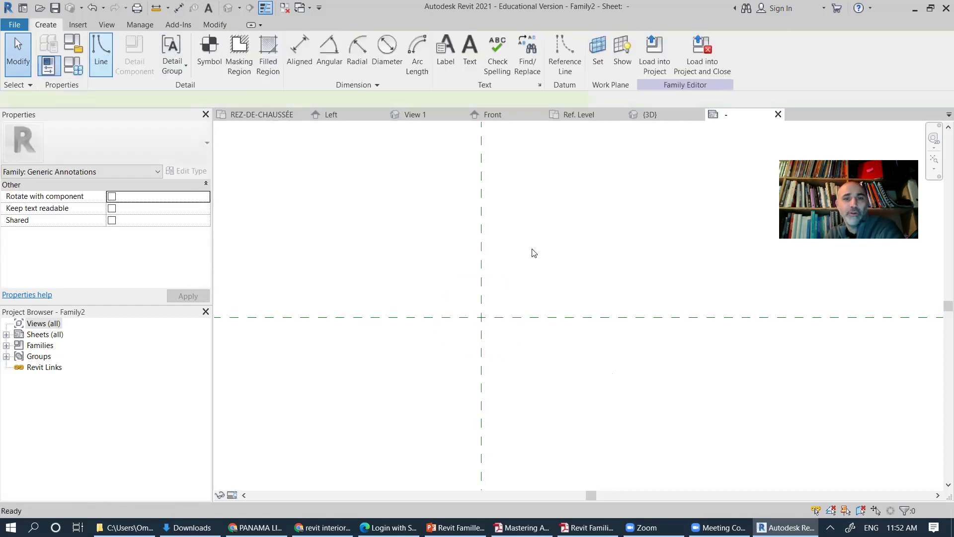
{"action": "left_click", "coordinate": [439, 42]}
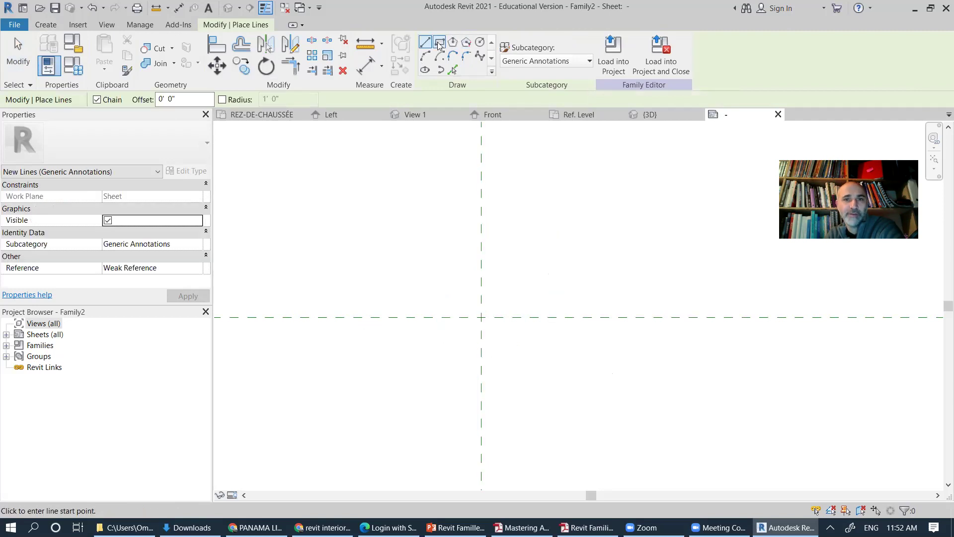
{"action": "left_click", "coordinate": [481, 239]}
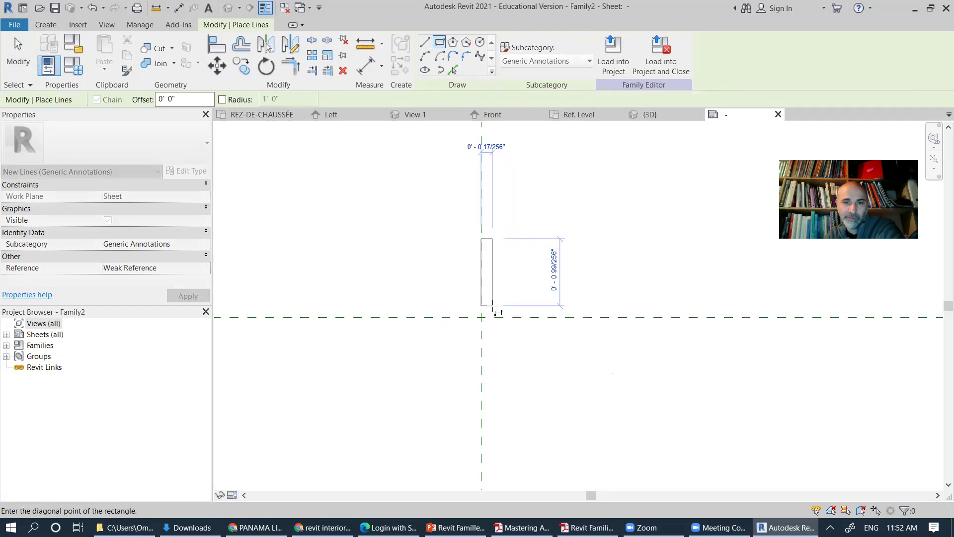
{"action": "left_click", "coordinate": [490, 305]}
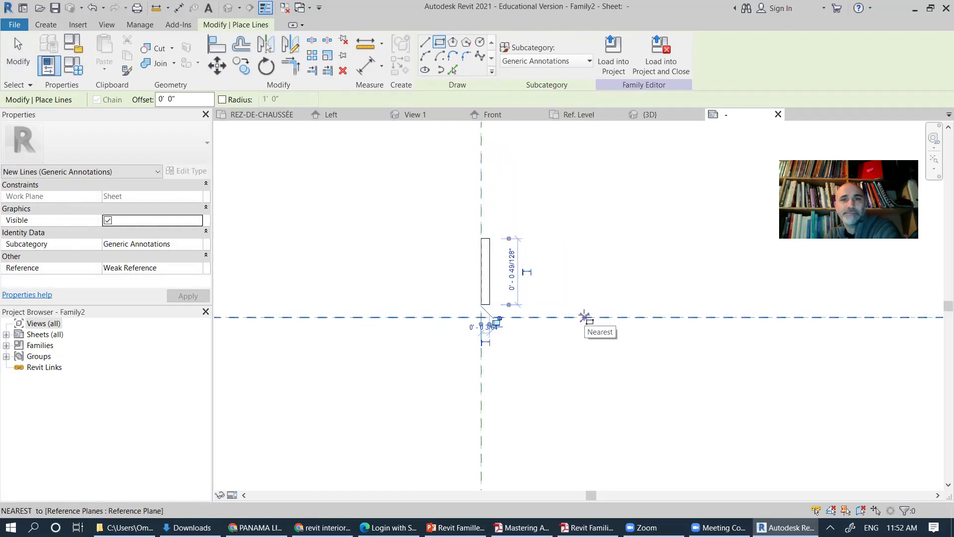
{"action": "left_click", "coordinate": [46, 24]}
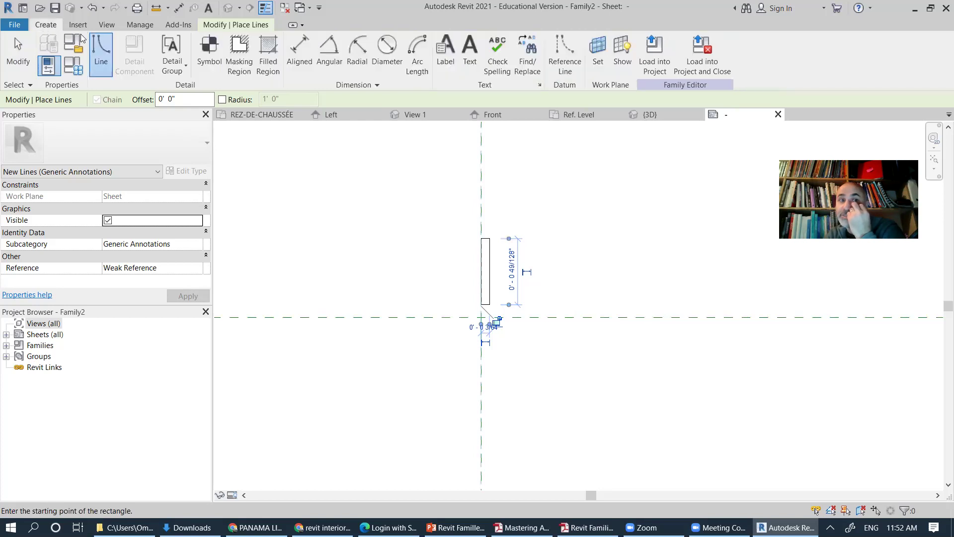
{"action": "left_click", "coordinate": [271, 57]}
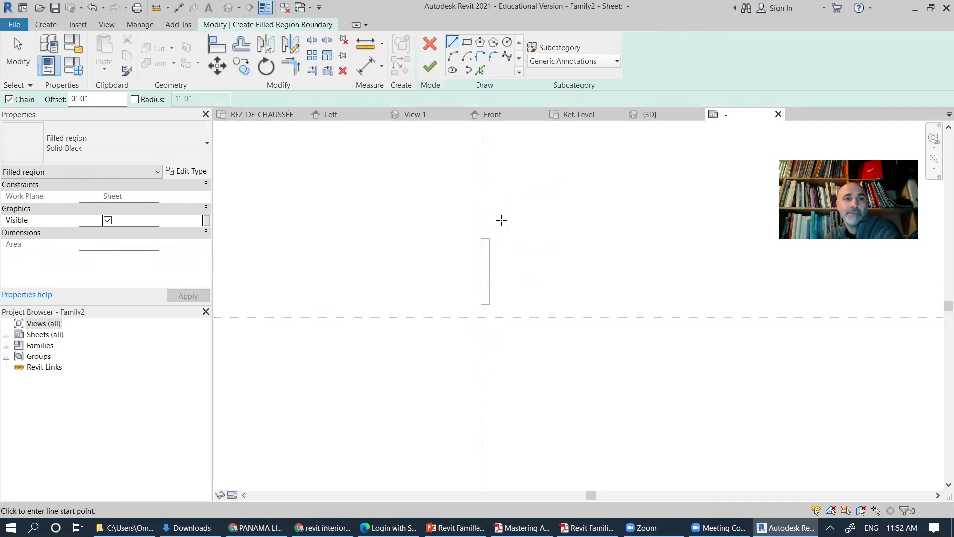
Step: Sketch a rectangular filled-region boundary over the thin rectangle, keeping the Solid Black type
{"action": "left_click", "coordinate": [466, 42]}
{"action": "left_click", "coordinate": [481, 238]}
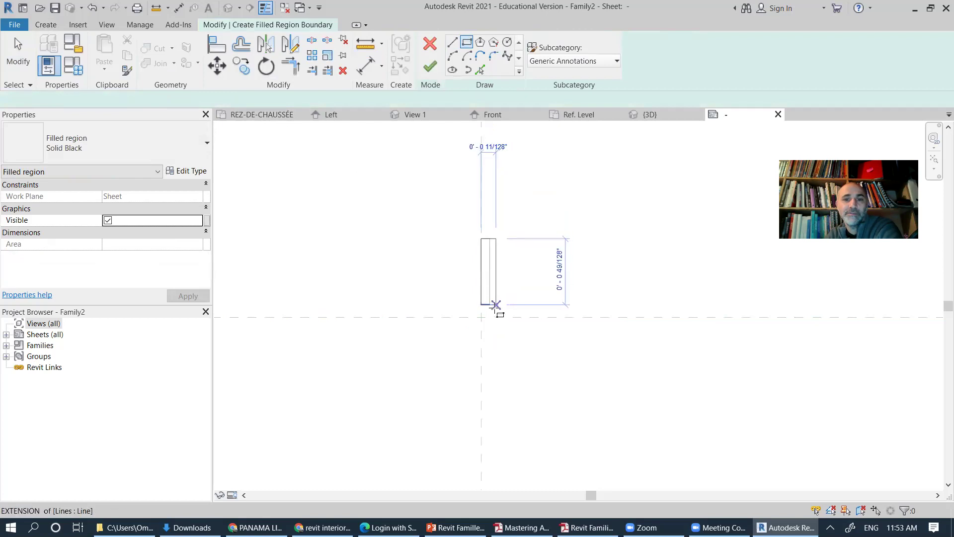
{"action": "left_click", "coordinate": [489, 304]}
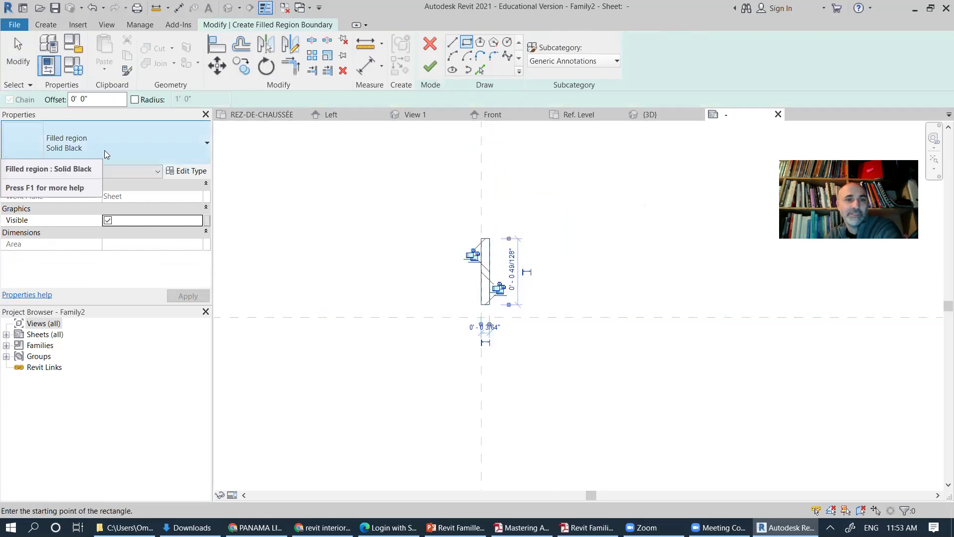
{"action": "left_click", "coordinate": [173, 155]}
{"action": "left_click", "coordinate": [189, 174]}
{"action": "left_click", "coordinate": [189, 172]}
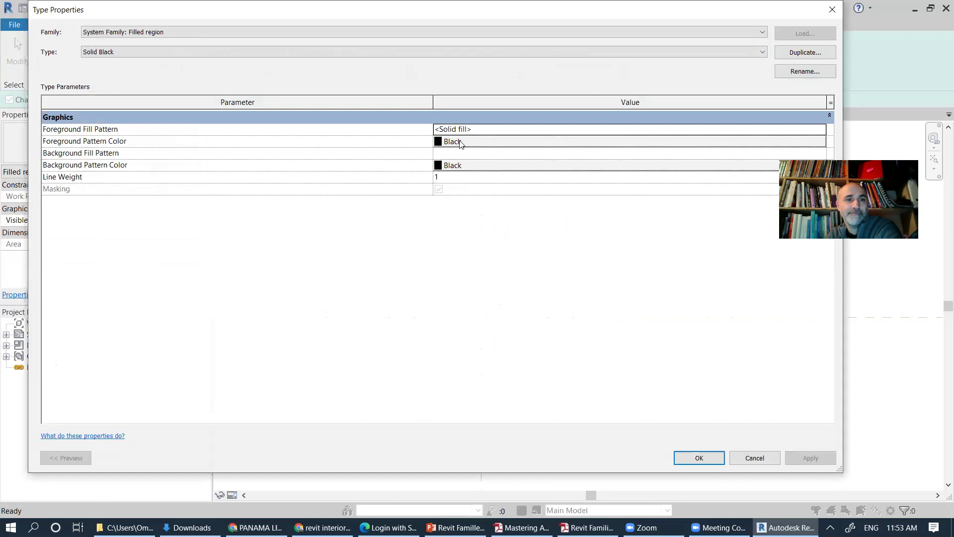
{"action": "left_click", "coordinate": [698, 456]}
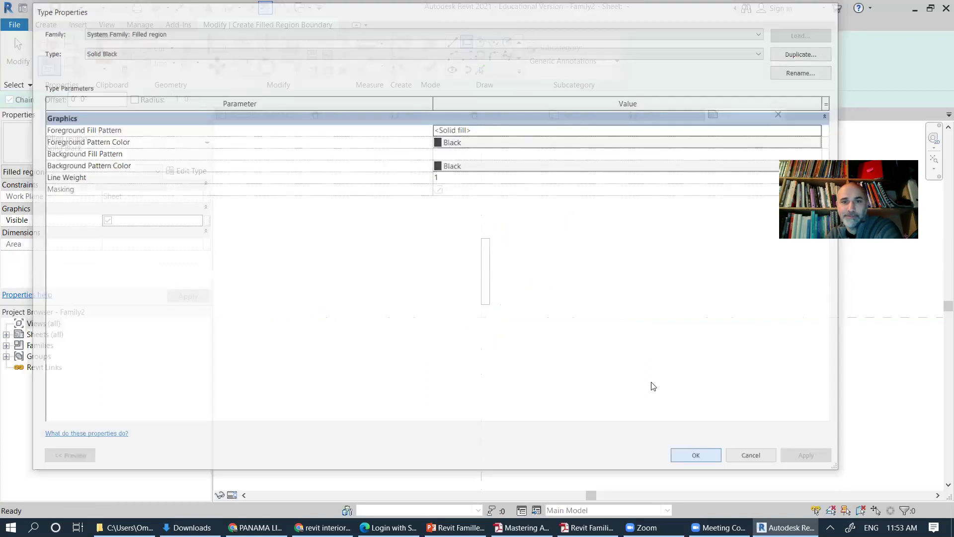
Step: Check the boundary edges, redraw the rectangle, and finish the sketch as a solid black region
{"action": "left_click", "coordinate": [18, 47]}
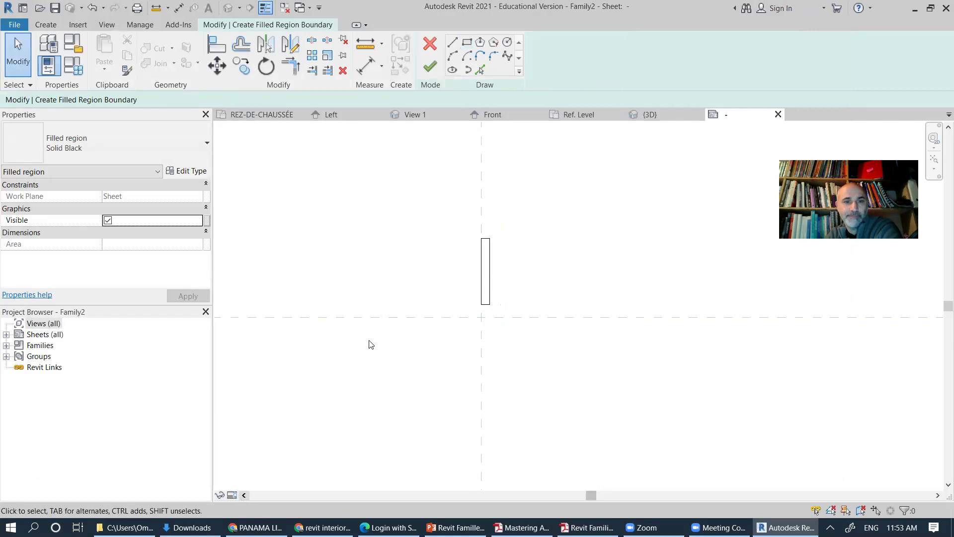
{"action": "left_click", "coordinate": [491, 260]}
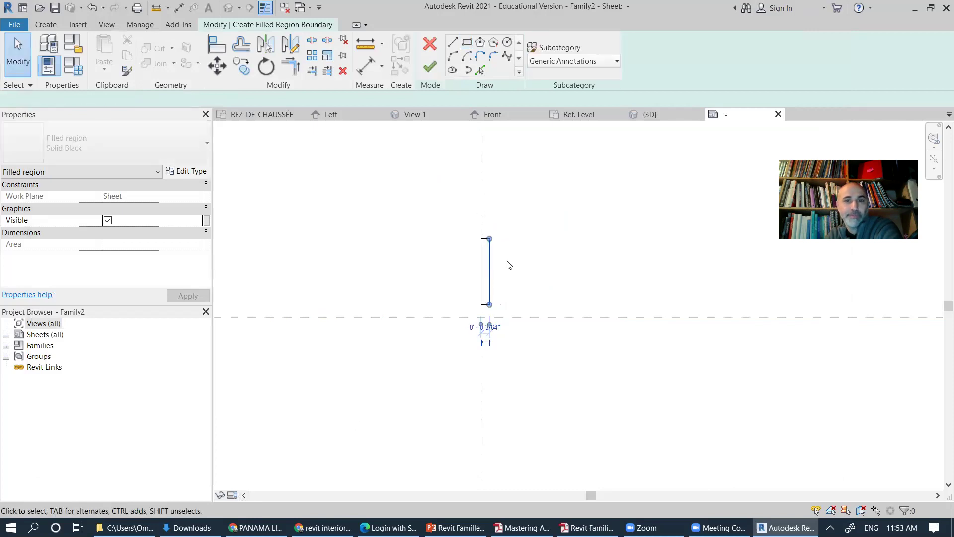
{"action": "left_click", "coordinate": [514, 262]}
{"action": "left_click", "coordinate": [487, 254]}
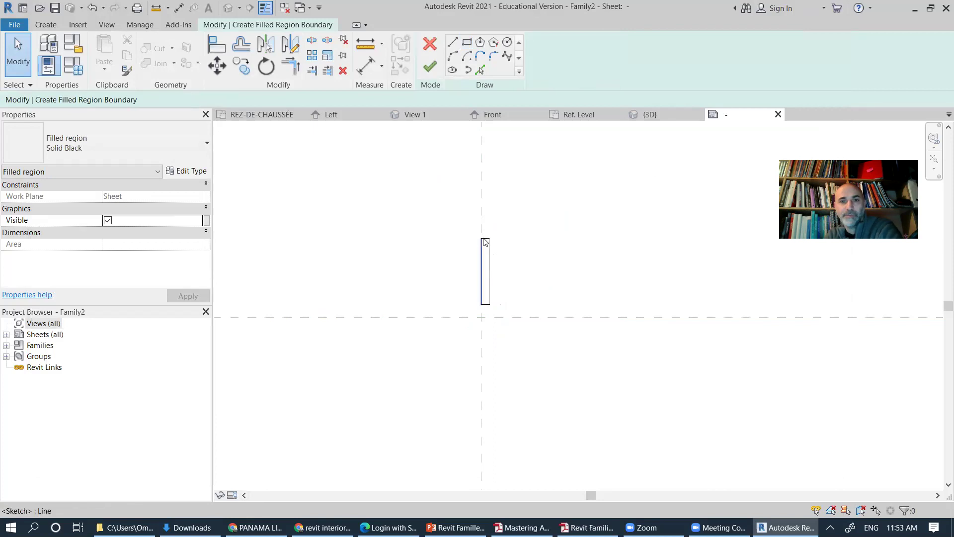
{"action": "left_click", "coordinate": [486, 260]}
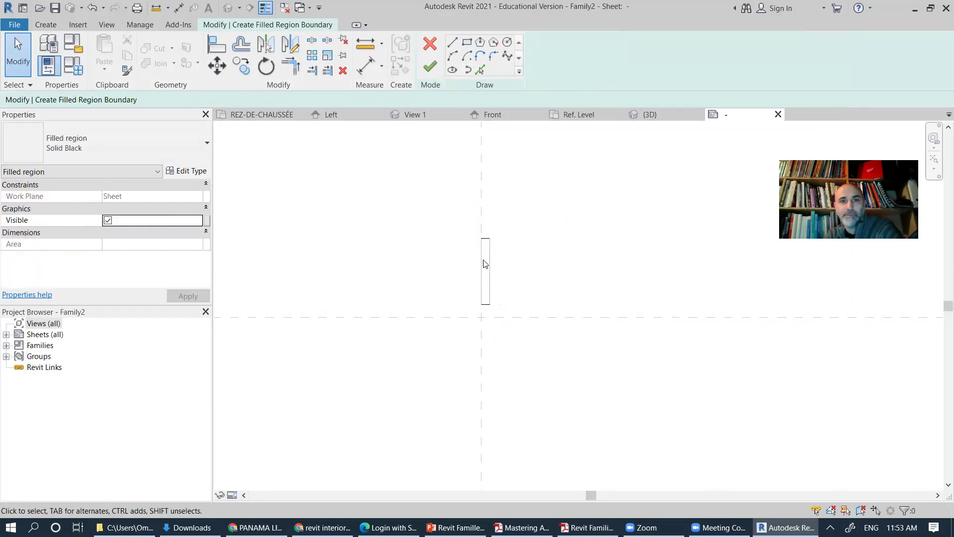
{"action": "left_click", "coordinate": [485, 239]}
{"action": "left_click", "coordinate": [486, 304]}
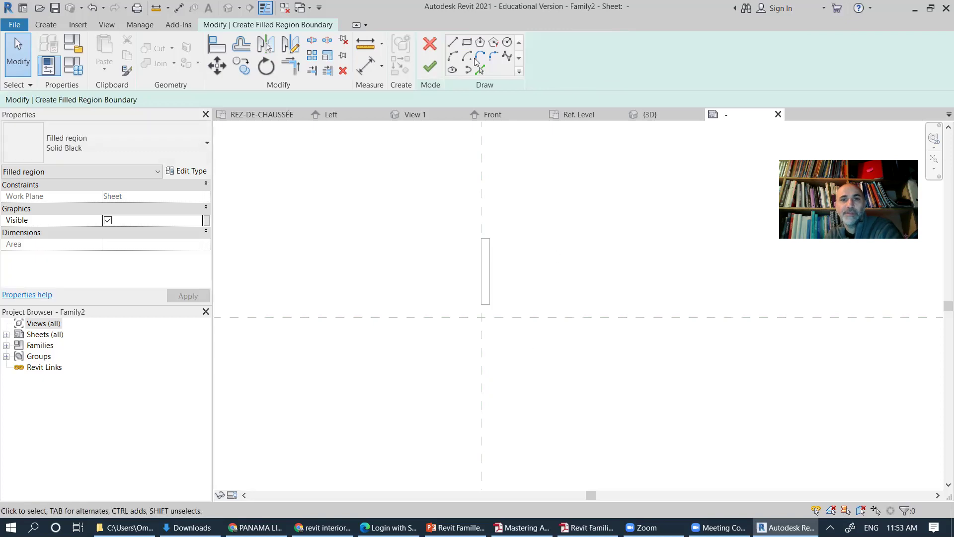
{"action": "left_click", "coordinate": [467, 42]}
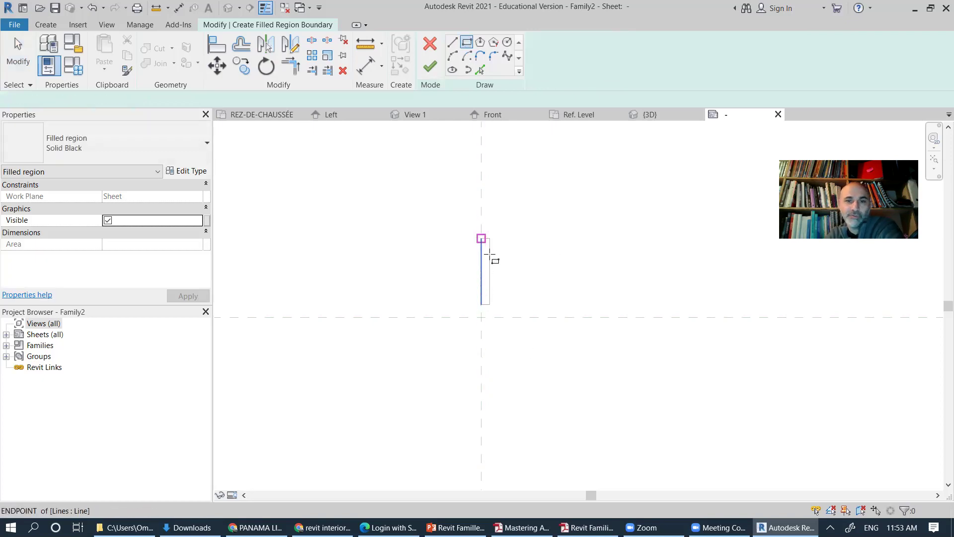
{"action": "left_click", "coordinate": [482, 239]}
{"action": "left_click", "coordinate": [490, 305]}
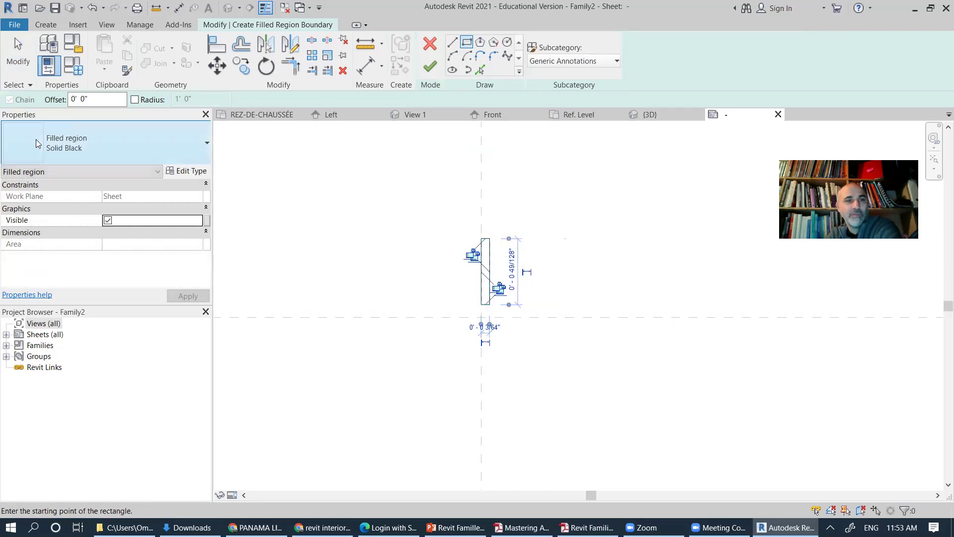
{"action": "left_click", "coordinate": [430, 67]}
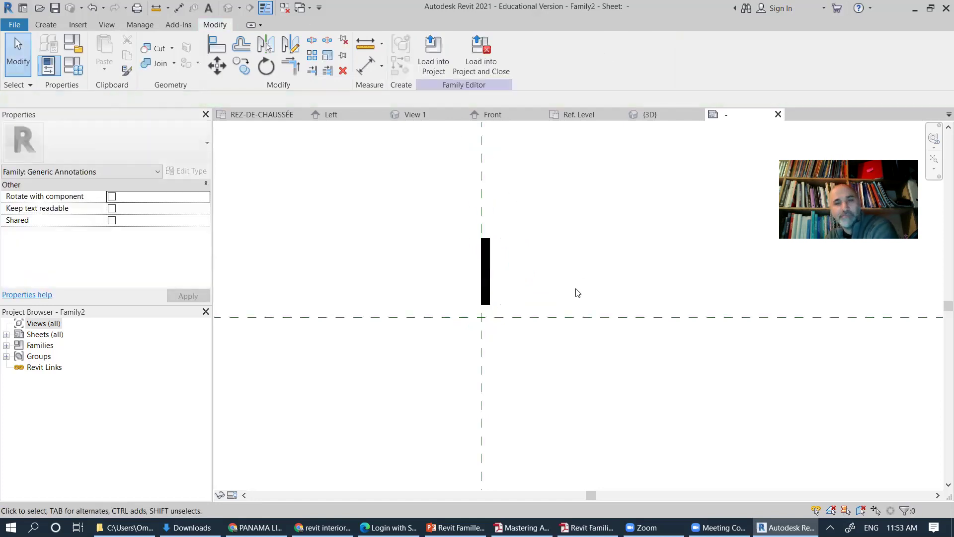
{"action": "left_click", "coordinate": [46, 24]}
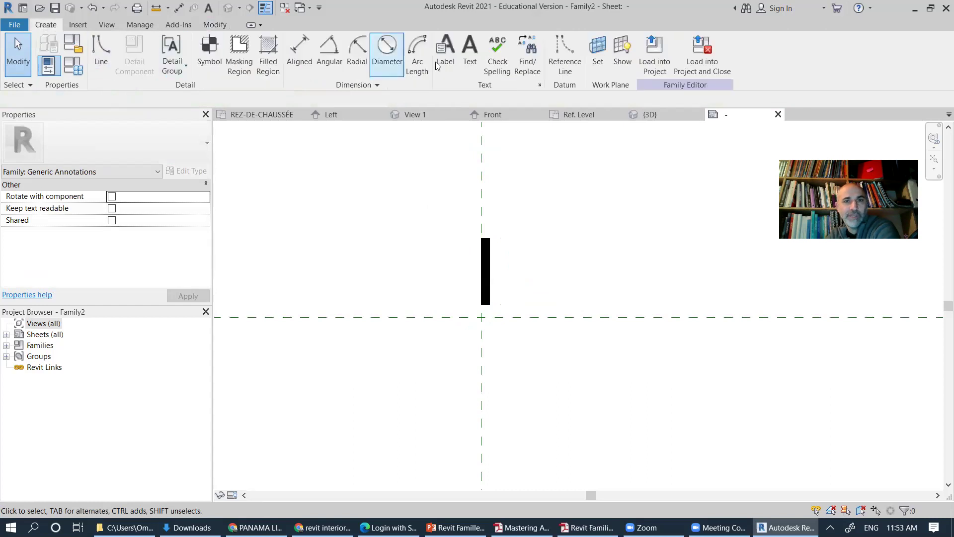
Step: Place a bold 'N' text at the plane intersection and open its 3/32" text type properties
{"action": "left_click", "coordinate": [469, 54]}
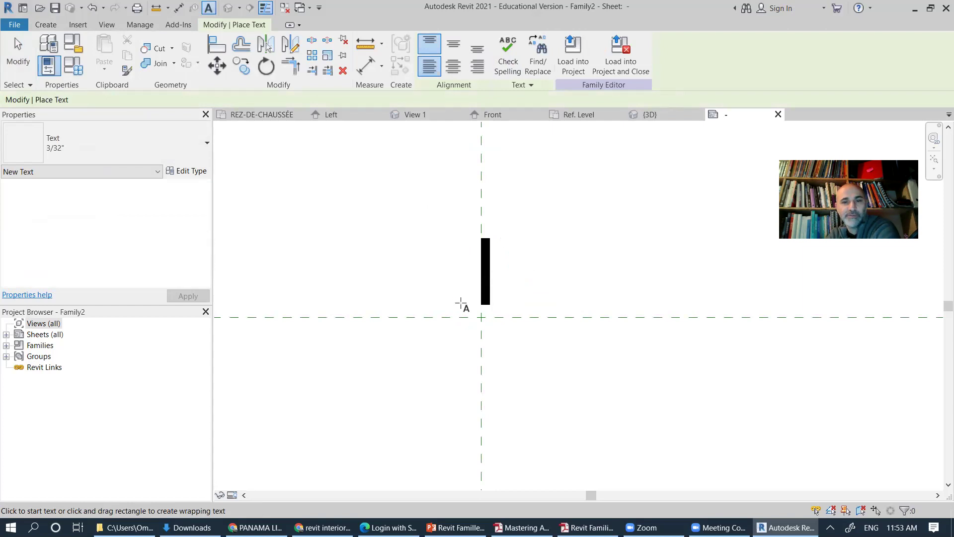
{"action": "left_click", "coordinate": [460, 303]}
{"action": "type", "text": "N"}
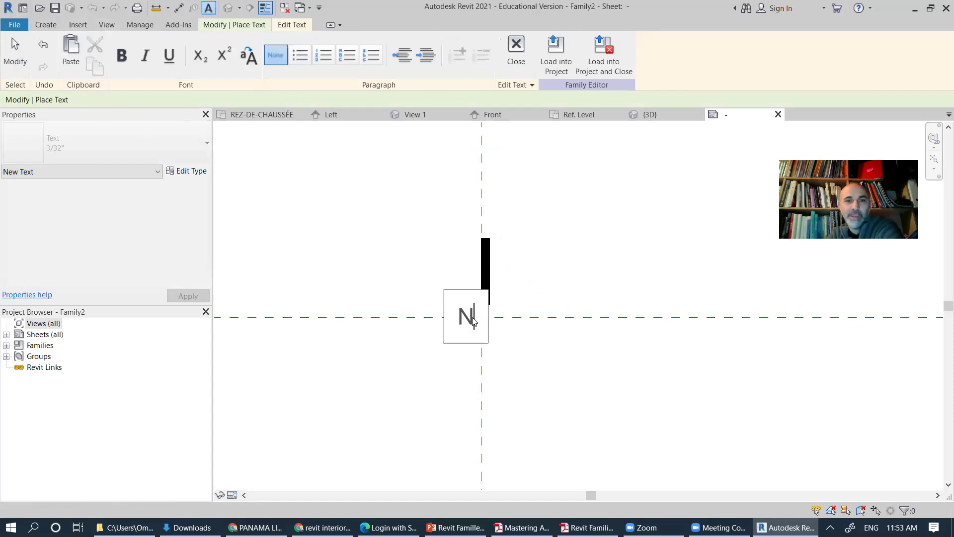
{"action": "left_click_drag", "start_coordinate": [473, 322], "coordinate": [455, 316]}
{"action": "left_click", "coordinate": [122, 55]}
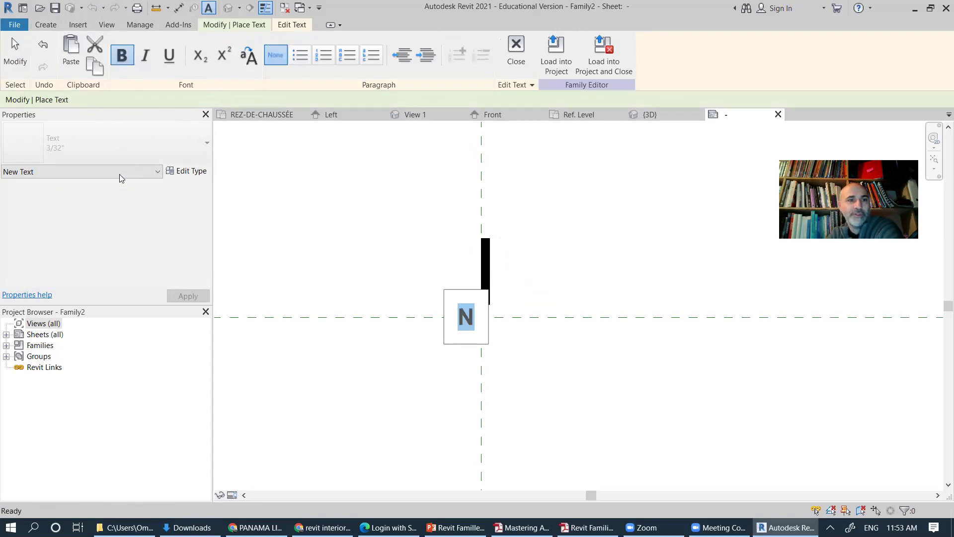
{"action": "left_click", "coordinate": [189, 172]}
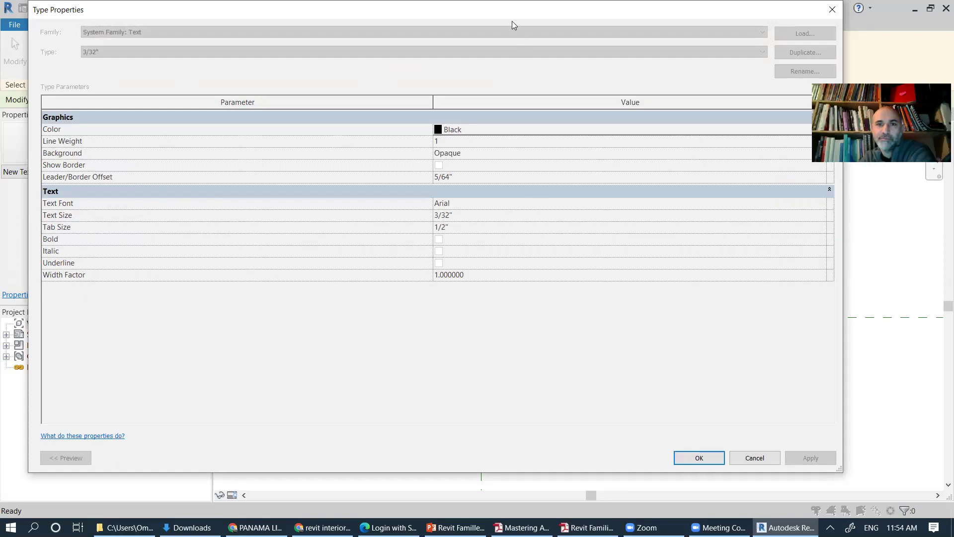
Step: Change the 3/32" text type's font to Arial Narrow
{"action": "left_click_drag", "start_coordinate": [506, 19], "coordinate": [448, 44]}
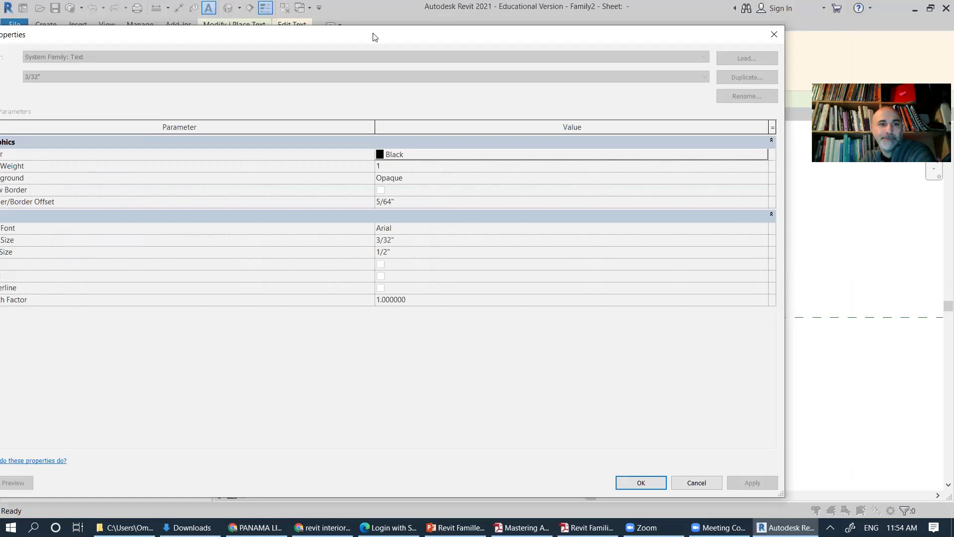
{"action": "left_click_drag", "start_coordinate": [375, 36], "coordinate": [419, 23]}
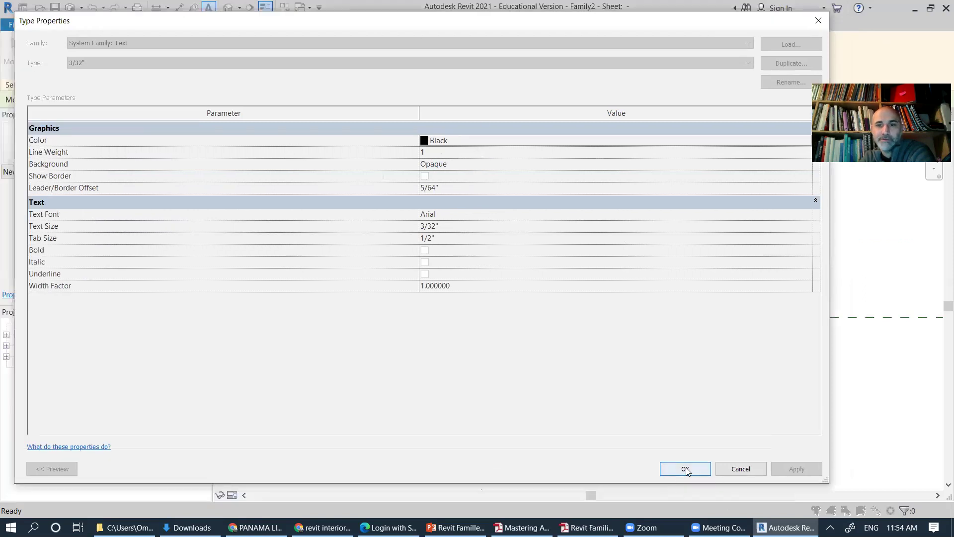
{"action": "left_click", "coordinate": [686, 470]}
{"action": "left_click", "coordinate": [537, 348]}
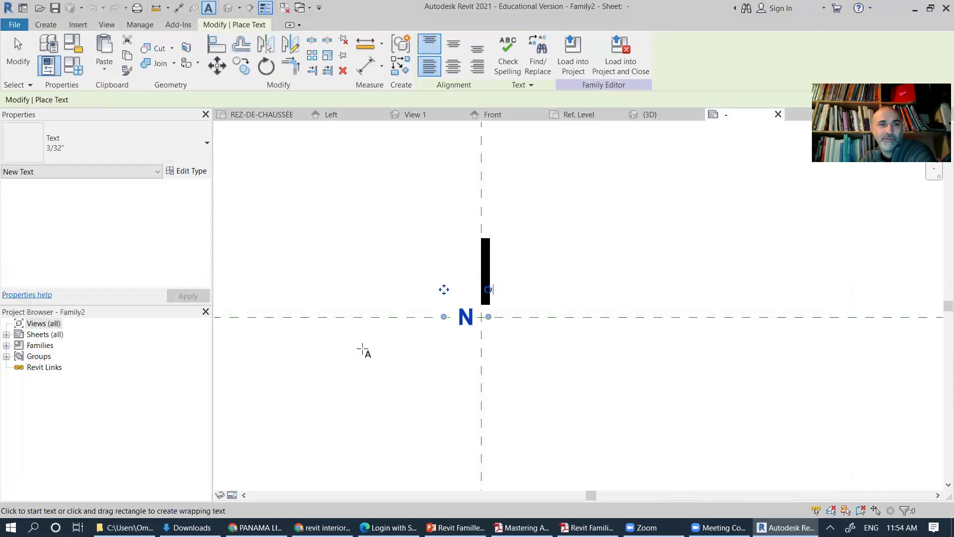
{"action": "left_click", "coordinate": [187, 170]}
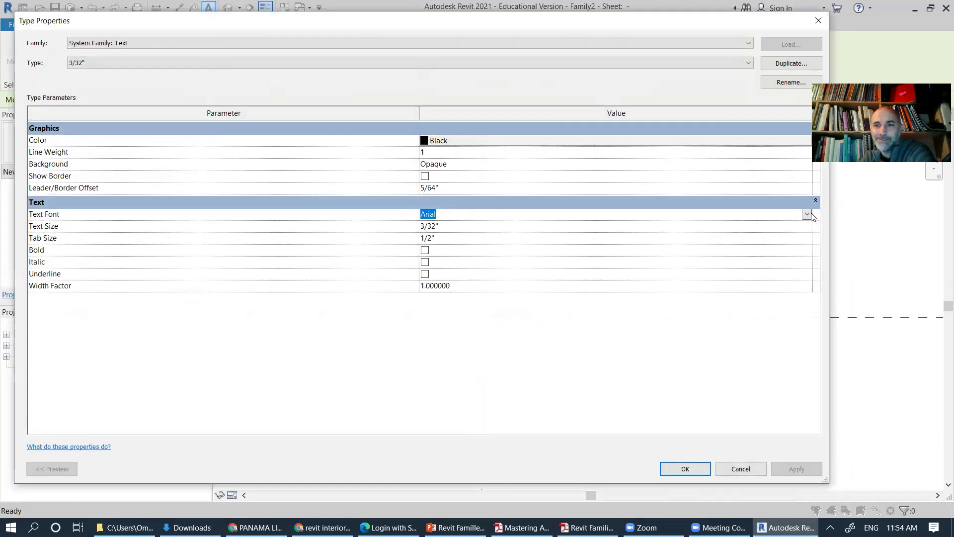
{"action": "left_click", "coordinate": [807, 215]}
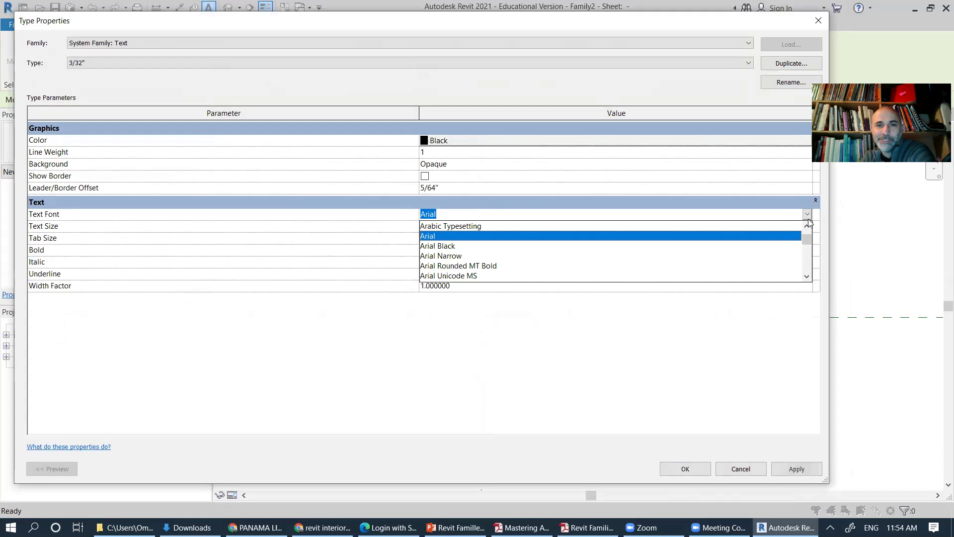
{"action": "left_click", "coordinate": [446, 256]}
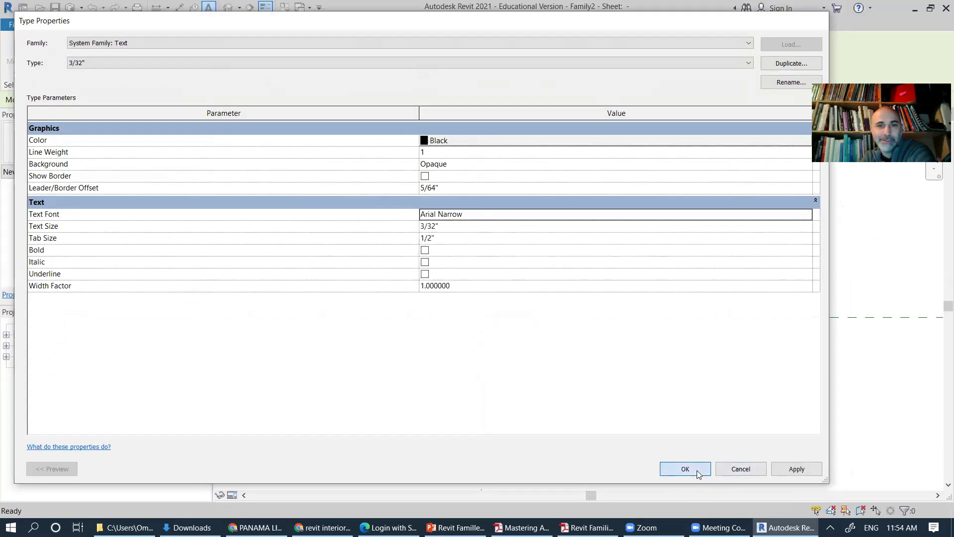
{"action": "left_click", "coordinate": [697, 470]}
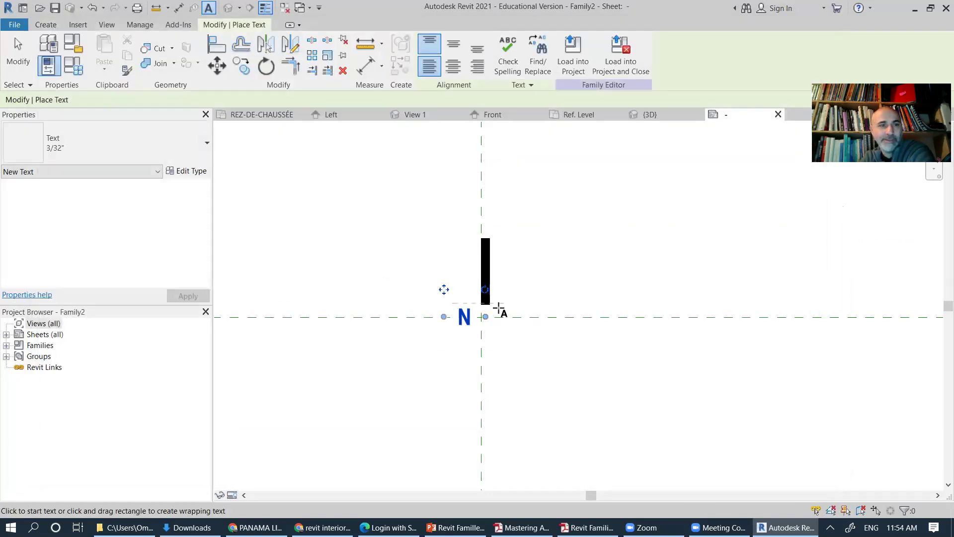
Step: Move the N label up beside the lower end of the black bar
{"action": "key", "text": "Escape"}
{"action": "key", "text": "Escape"}
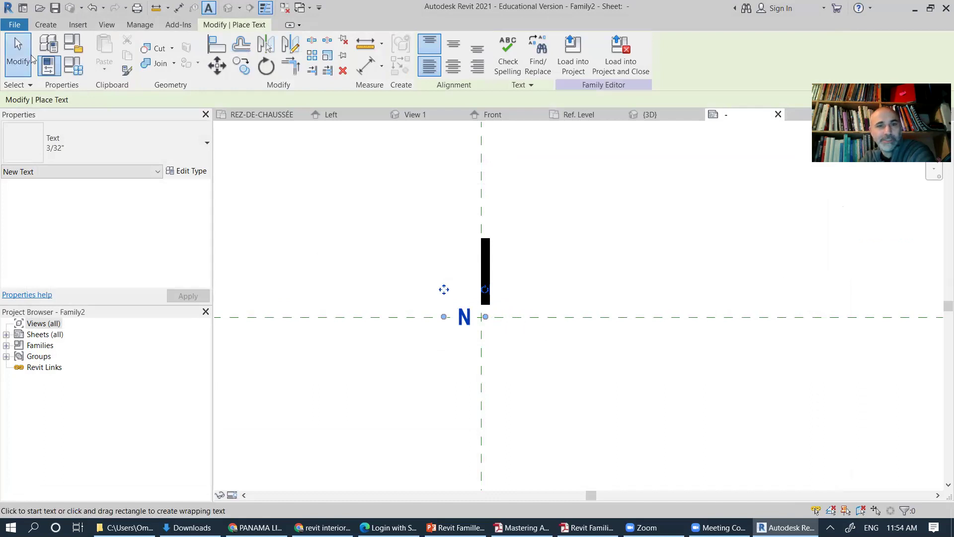
{"action": "left_click_drag", "start_coordinate": [470, 322], "coordinate": [475, 294]}
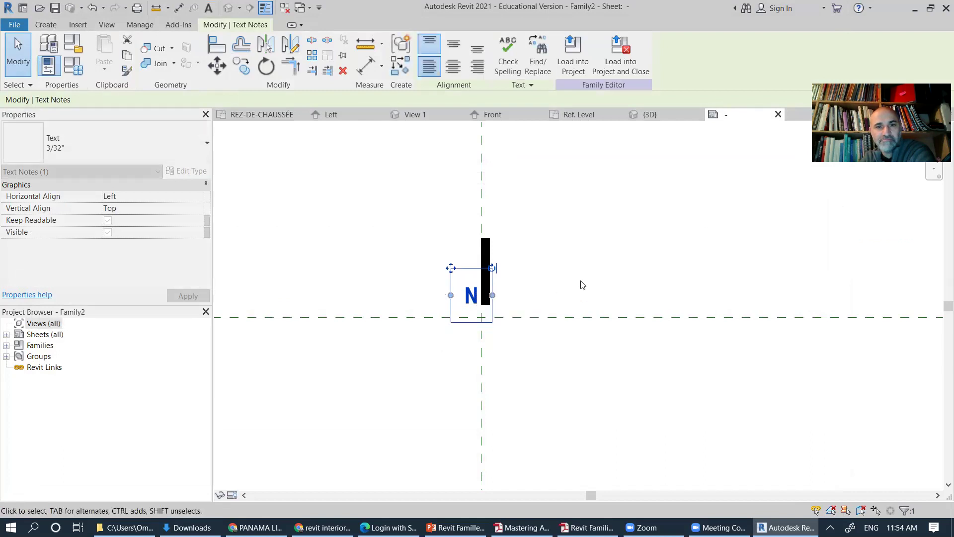
{"action": "left_click", "coordinate": [582, 295]}
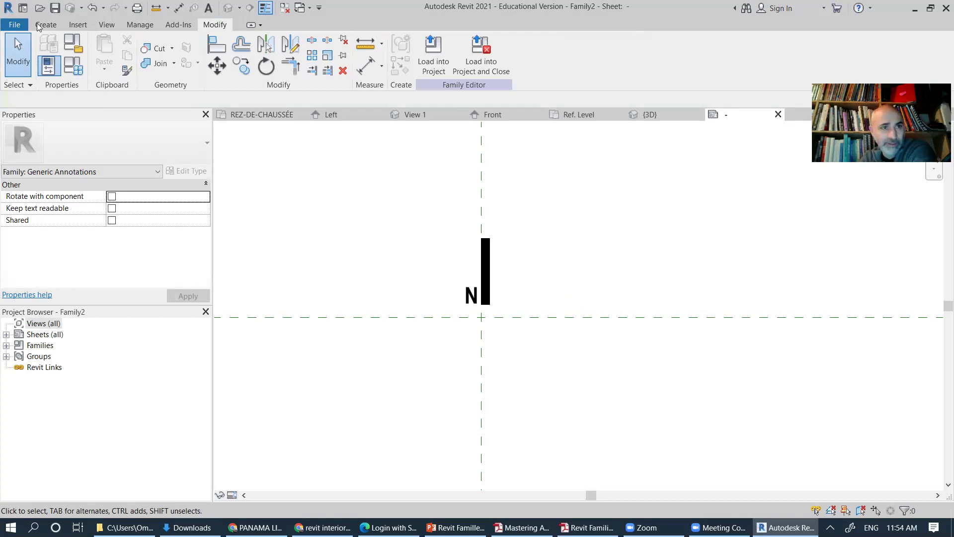
Step: Save the family as 'Nord' in the Imperial library's Annotations\Architectural folder
{"action": "left_click", "coordinate": [15, 26]}
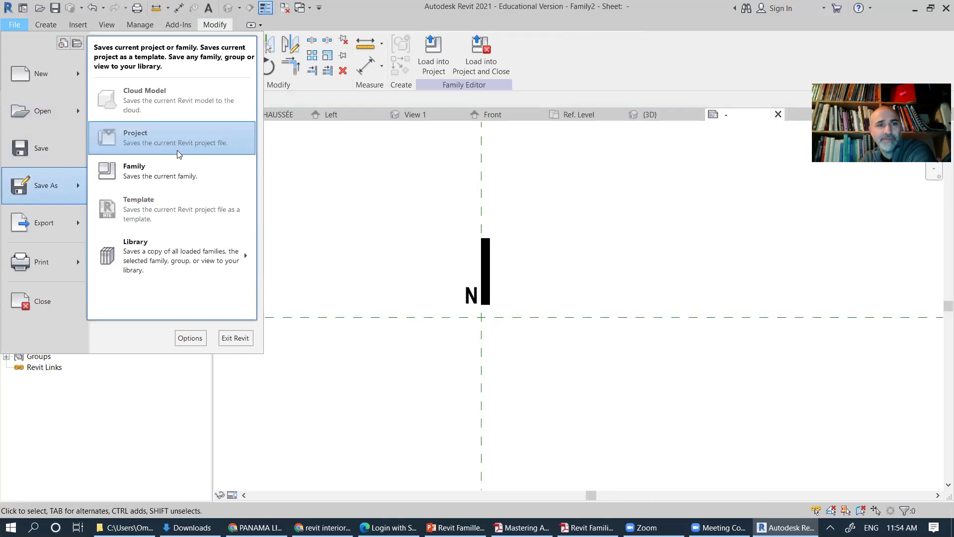
{"action": "left_click", "coordinate": [397, 253]}
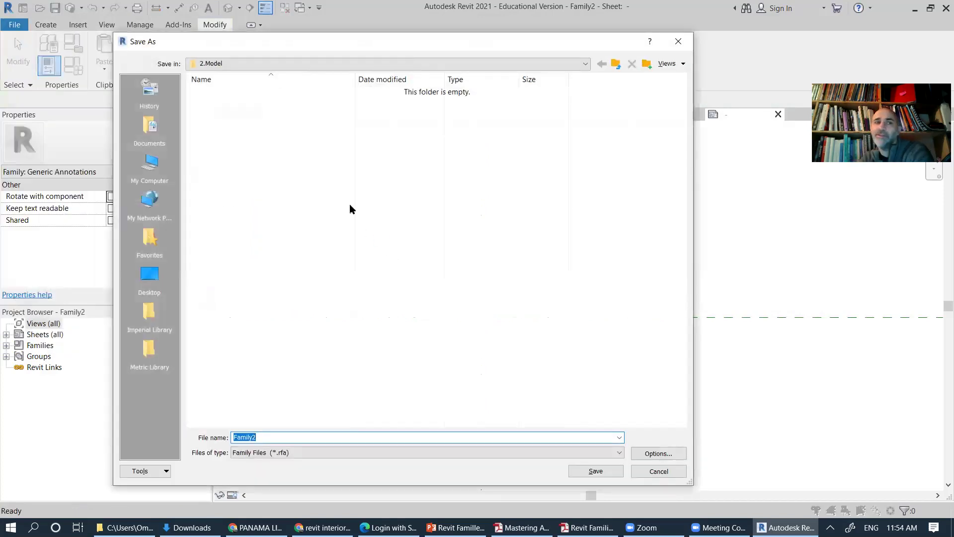
{"action": "left_click", "coordinate": [263, 64]}
{"action": "scroll", "coordinate": [266, 150], "scroll_direction": "up", "scroll_amount": 3}
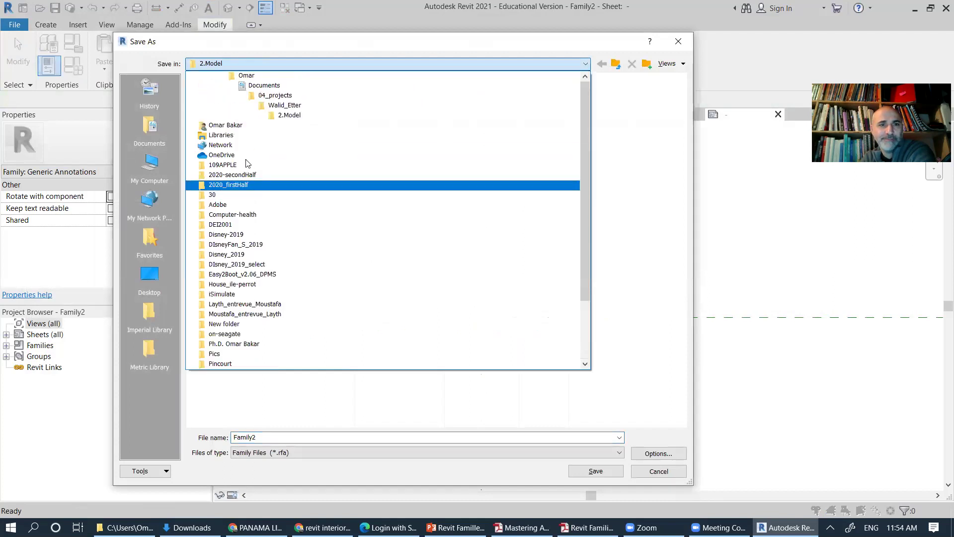
{"action": "left_click", "coordinate": [150, 325]}
{"action": "left_click", "coordinate": [154, 313]}
{"action": "double_click", "coordinate": [227, 92]}
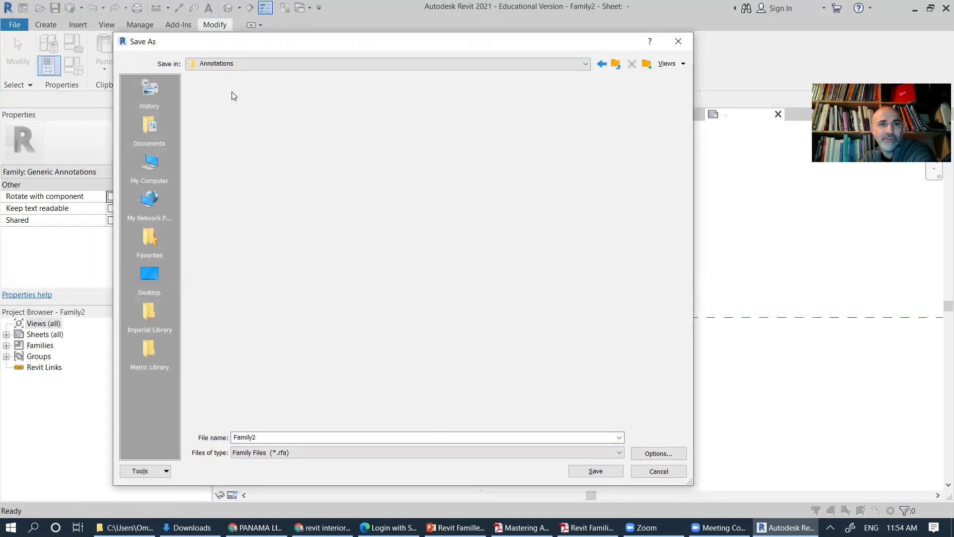
{"action": "double_click", "coordinate": [238, 92]}
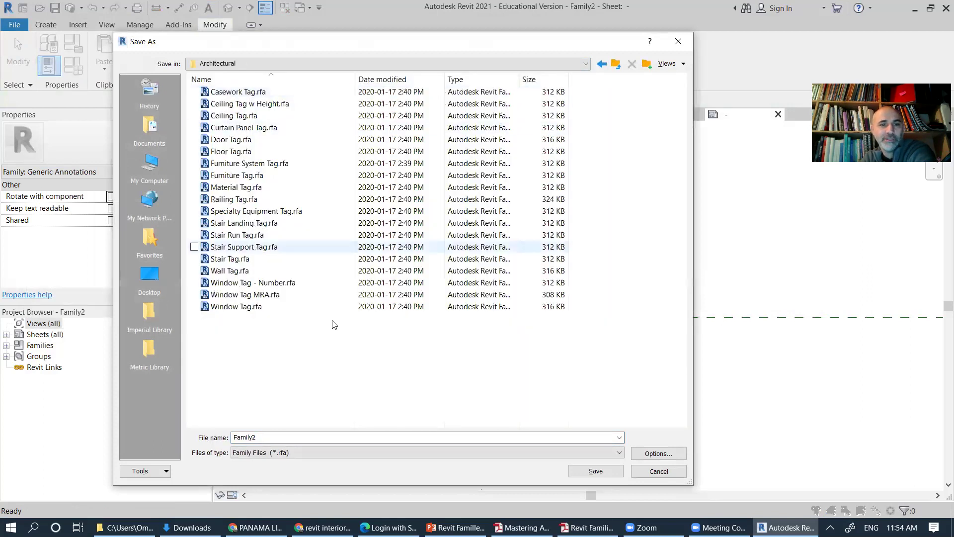
{"action": "double_click", "coordinate": [245, 438]}
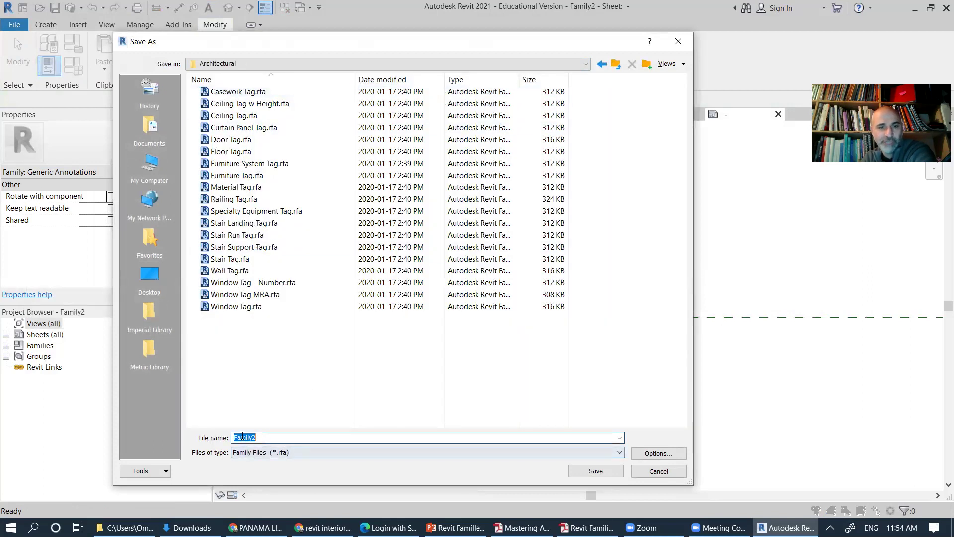
{"action": "type", "text": "Nord"}
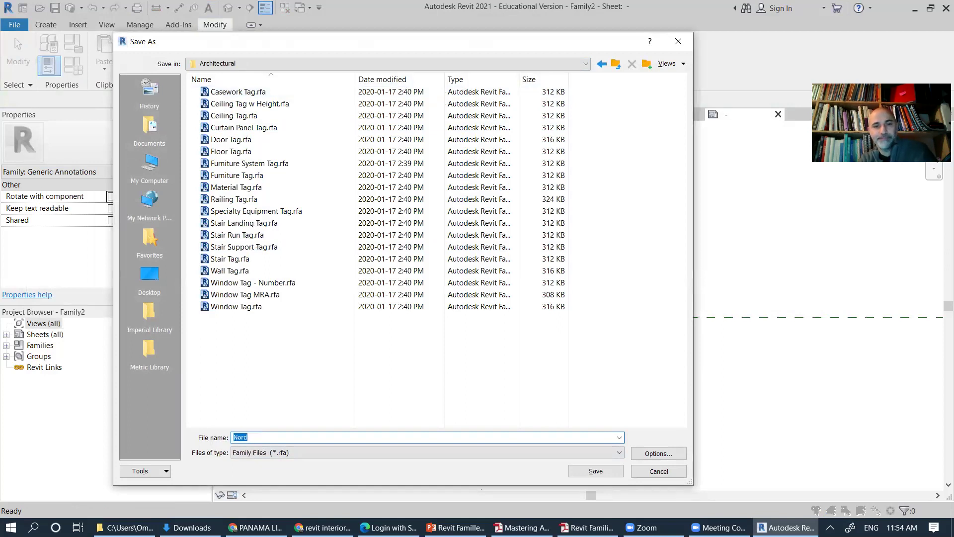
{"action": "key", "text": "Return"}
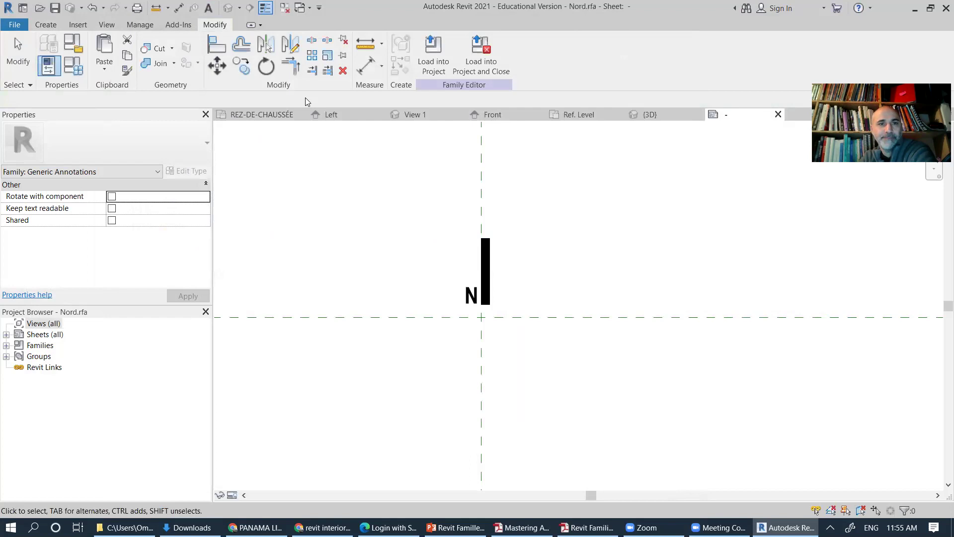
Step: In the REZ-DE-CHAUSSÉE plan, delete the stray default north arrow placed above the plan
{"action": "left_click", "coordinate": [257, 114]}
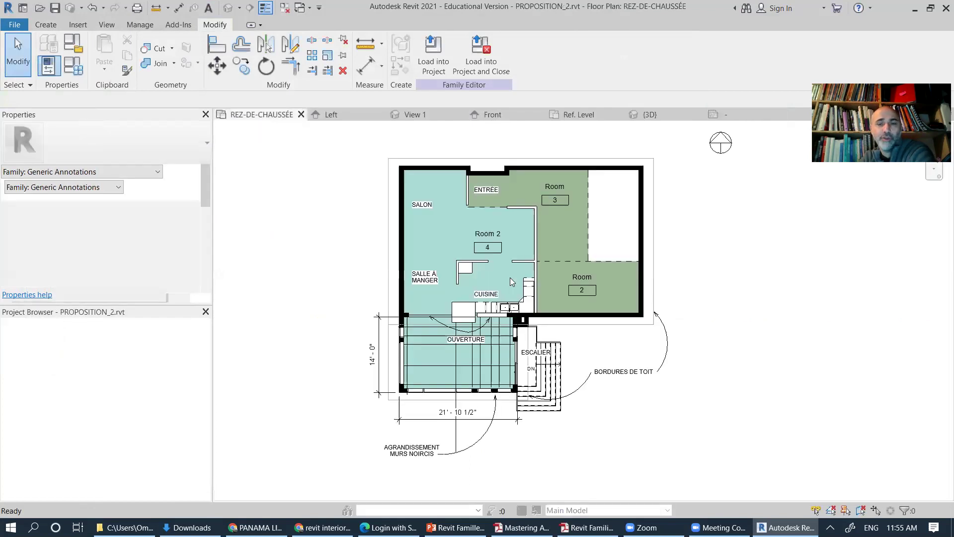
{"action": "scroll", "coordinate": [646, 279], "scroll_direction": "down", "scroll_amount": 2}
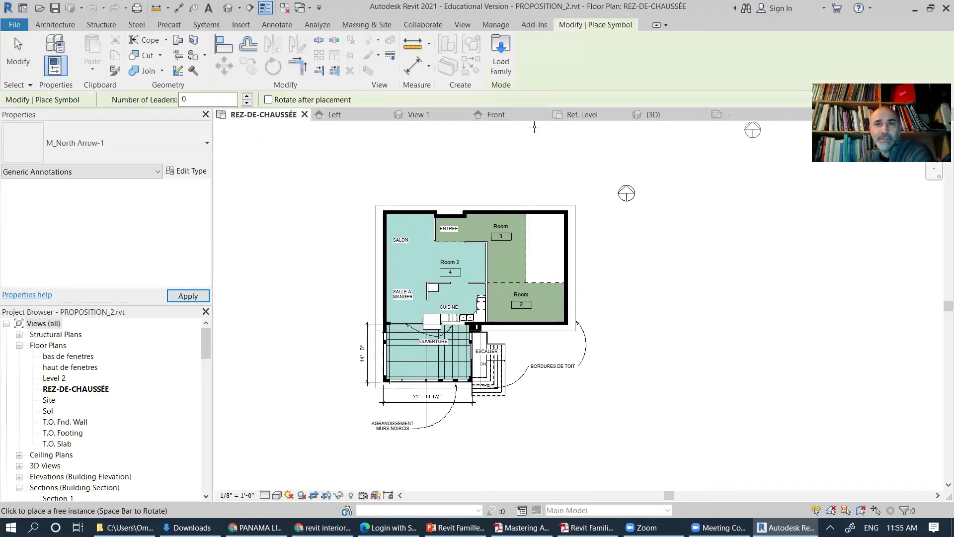
{"action": "left_click", "coordinate": [47, 25]}
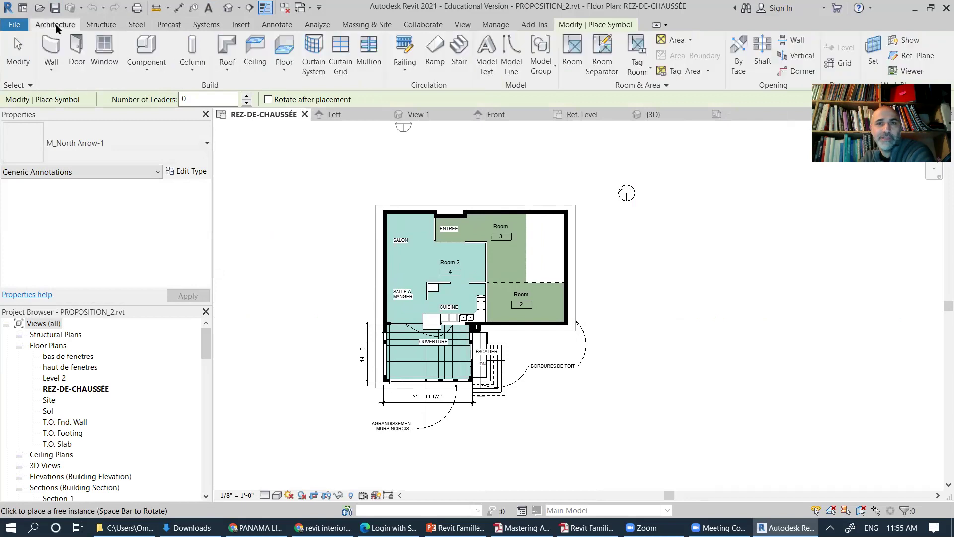
{"action": "left_click", "coordinate": [274, 26]}
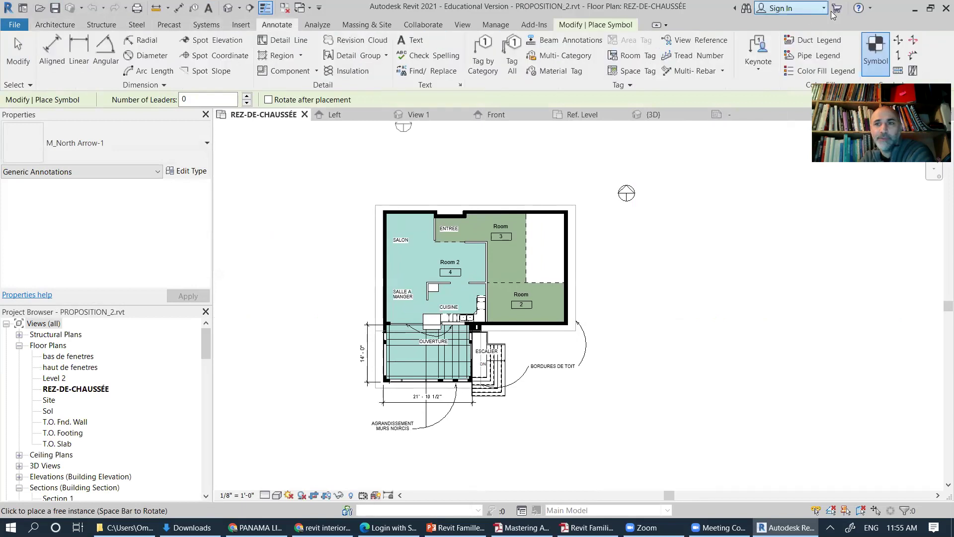
{"action": "left_click", "coordinate": [878, 51]}
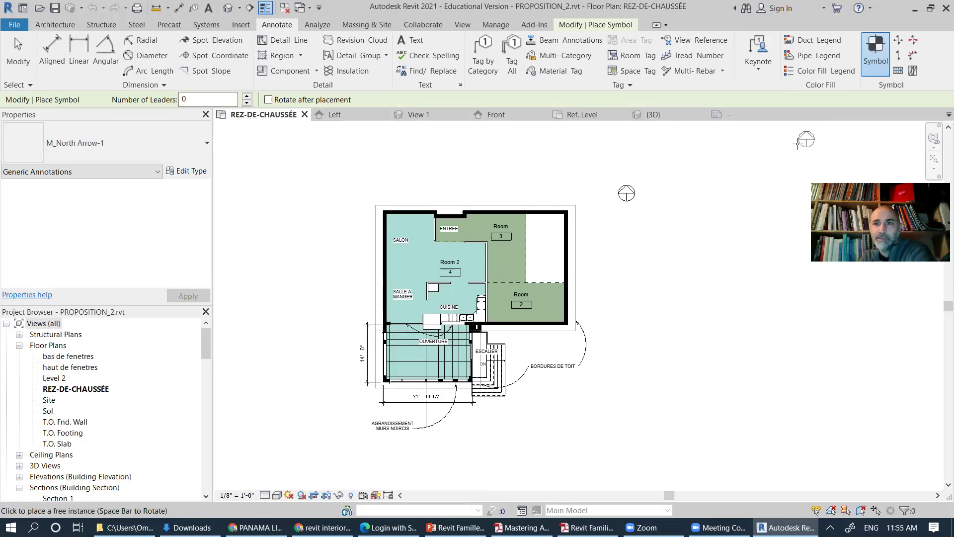
{"action": "left_click", "coordinate": [805, 143]}
{"action": "key", "text": "Escape"}
{"action": "key", "text": "Escape"}
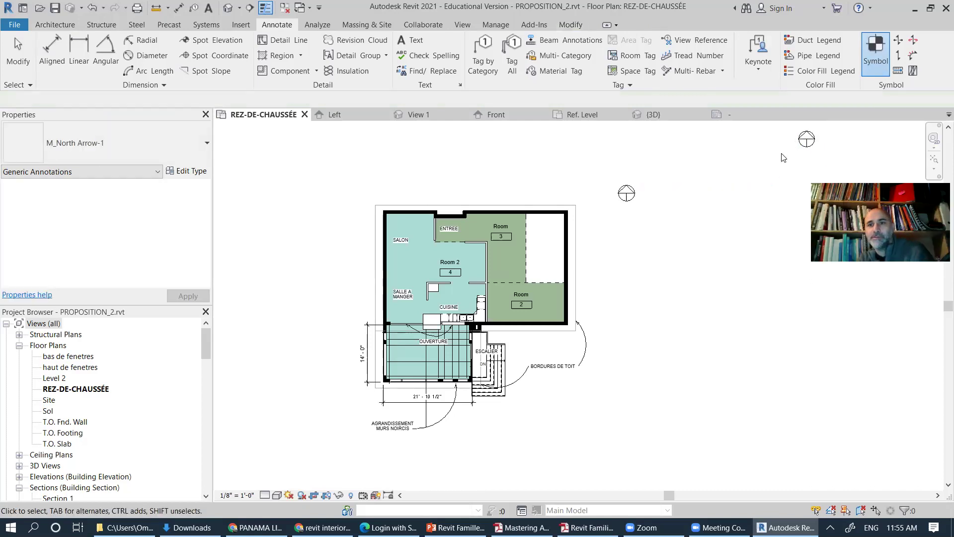
{"action": "left_click", "coordinate": [805, 147]}
{"action": "key", "text": "Delete"}
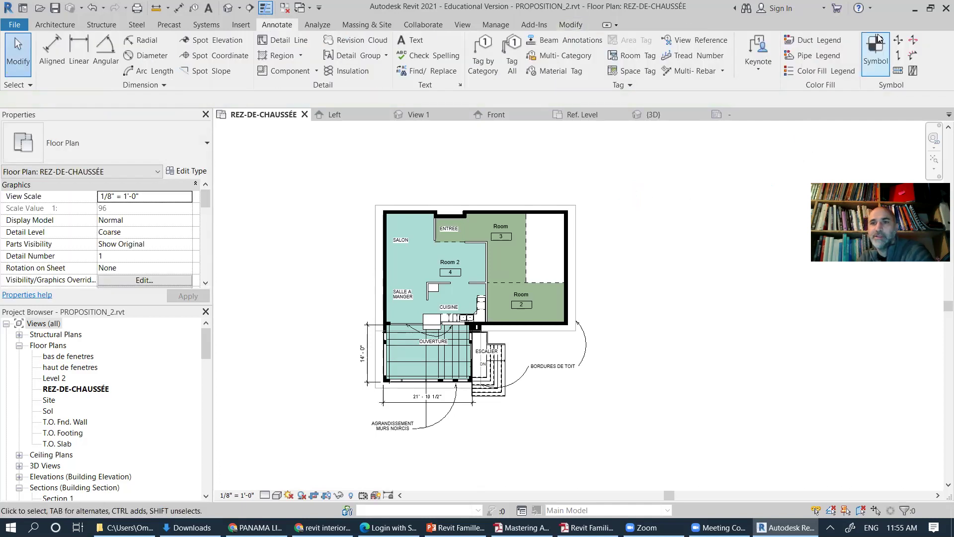
Step: Load Nord.rfa from the Architectural annotations folder into PROPOSITION_2
{"action": "left_click", "coordinate": [875, 52]}
{"action": "left_click", "coordinate": [499, 42]}
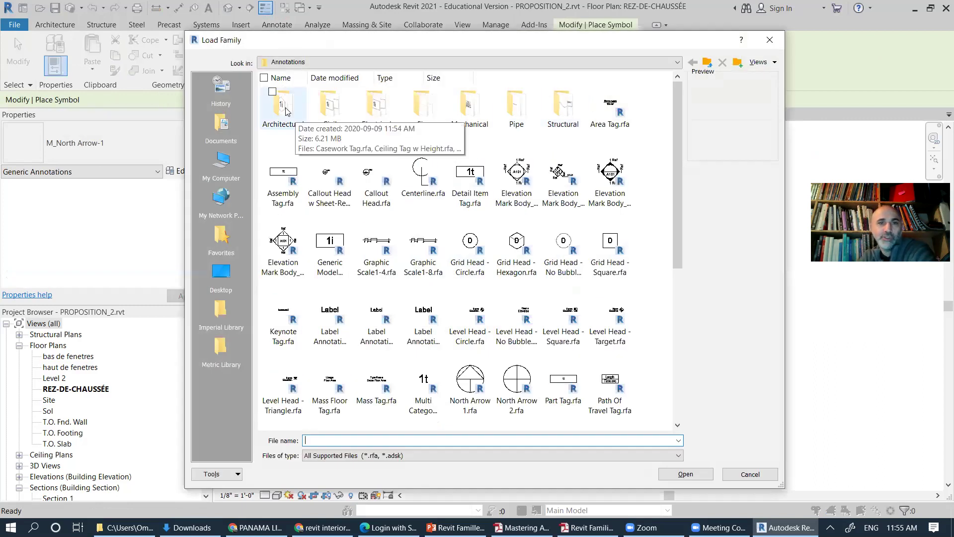
{"action": "left_click", "coordinate": [286, 110]}
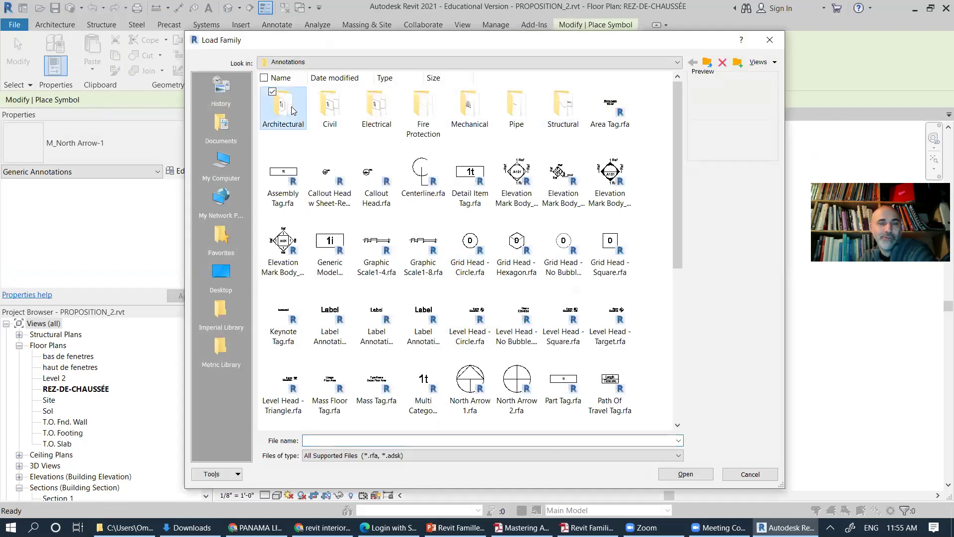
{"action": "double_click", "coordinate": [287, 110]}
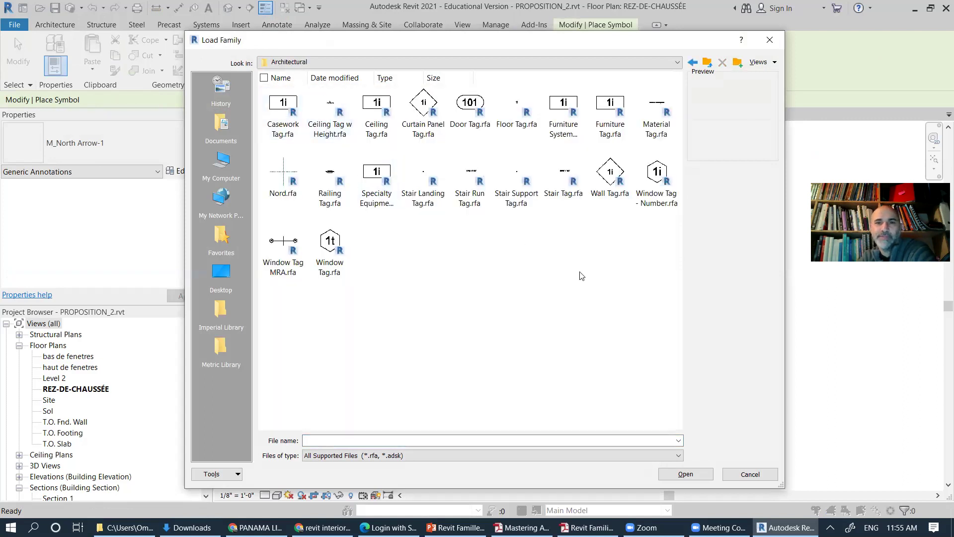
{"action": "left_click", "coordinate": [282, 177]}
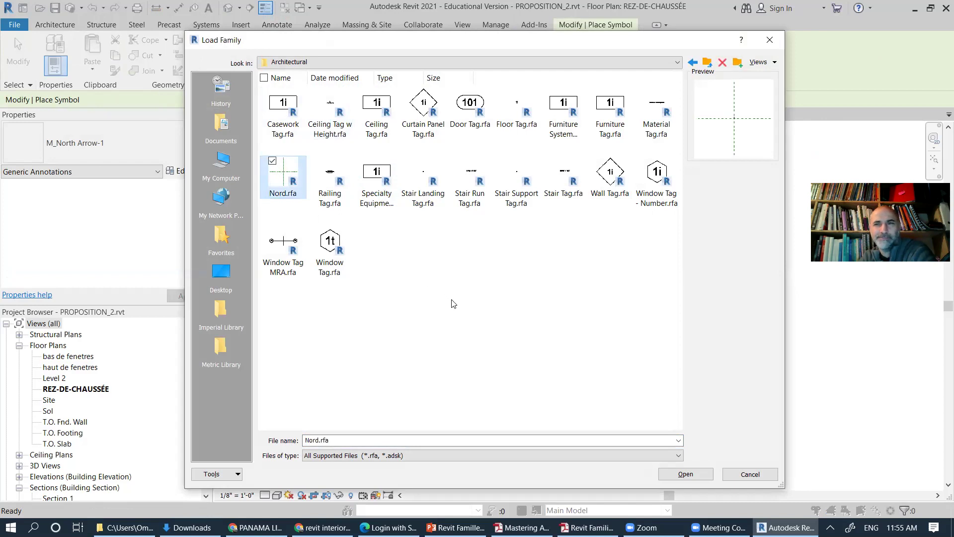
{"action": "left_click", "coordinate": [702, 472]}
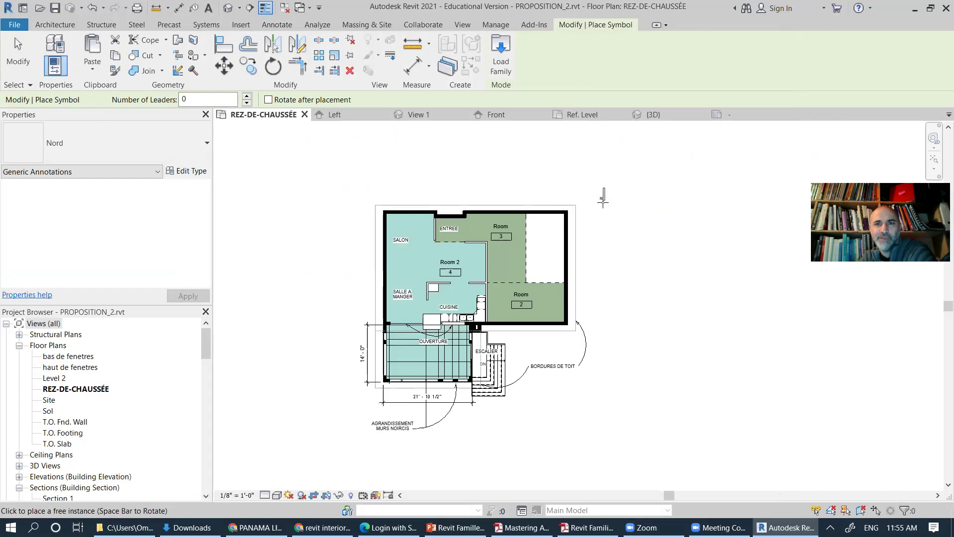
Step: Place the Nord north arrow beside the building and select it
{"action": "left_click", "coordinate": [615, 191]}
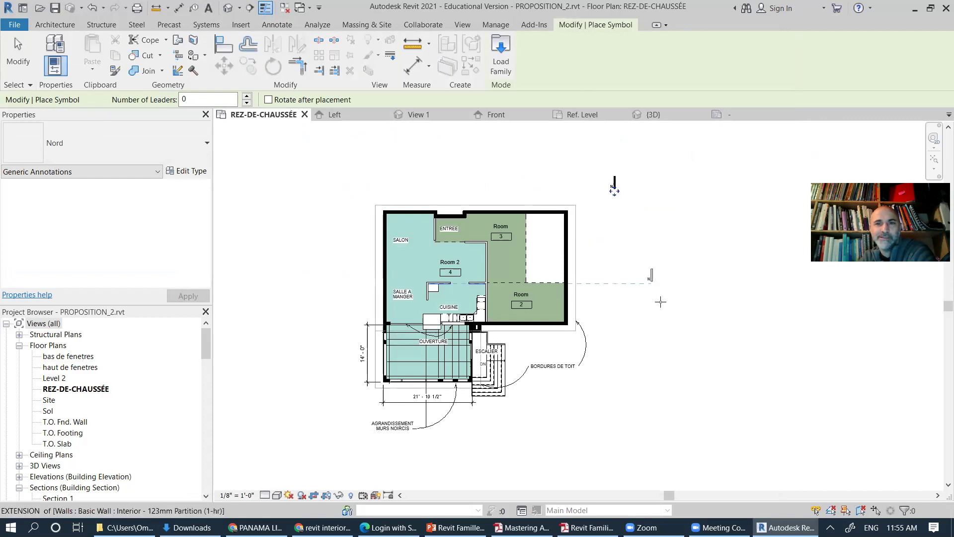
{"action": "left_click", "coordinate": [287, 149]}
{"action": "key", "text": "Escape"}
{"action": "key", "text": "Escape"}
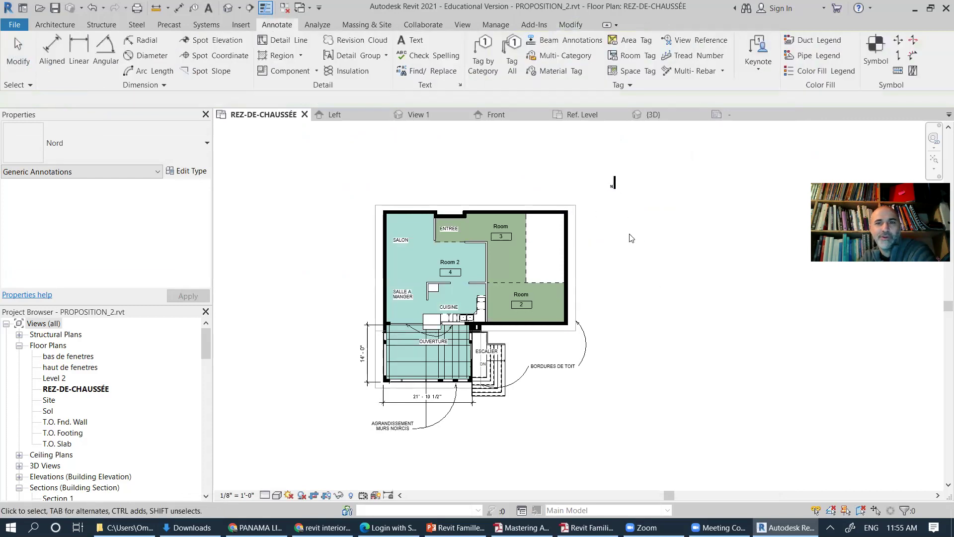
{"action": "scroll", "coordinate": [629, 184], "scroll_direction": "up", "scroll_amount": 4}
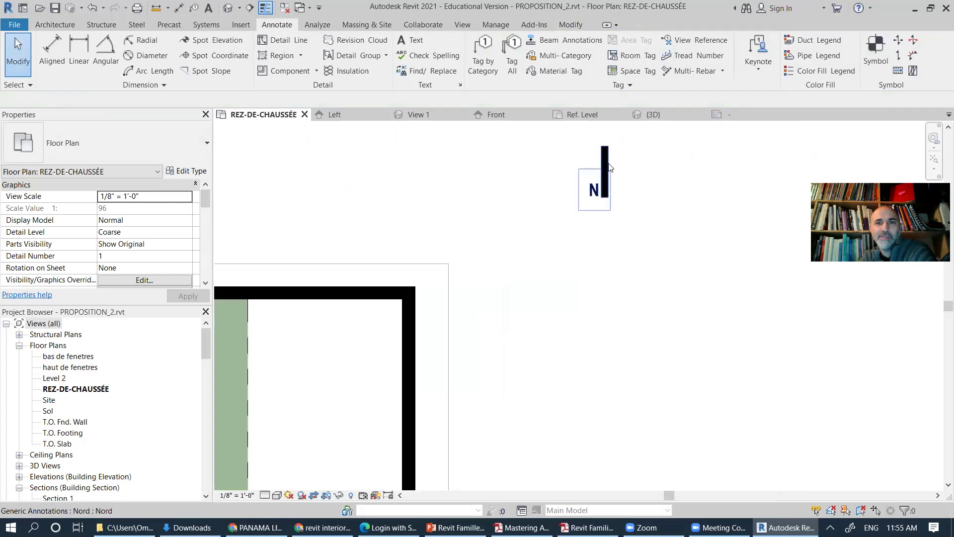
{"action": "left_click", "coordinate": [606, 169]}
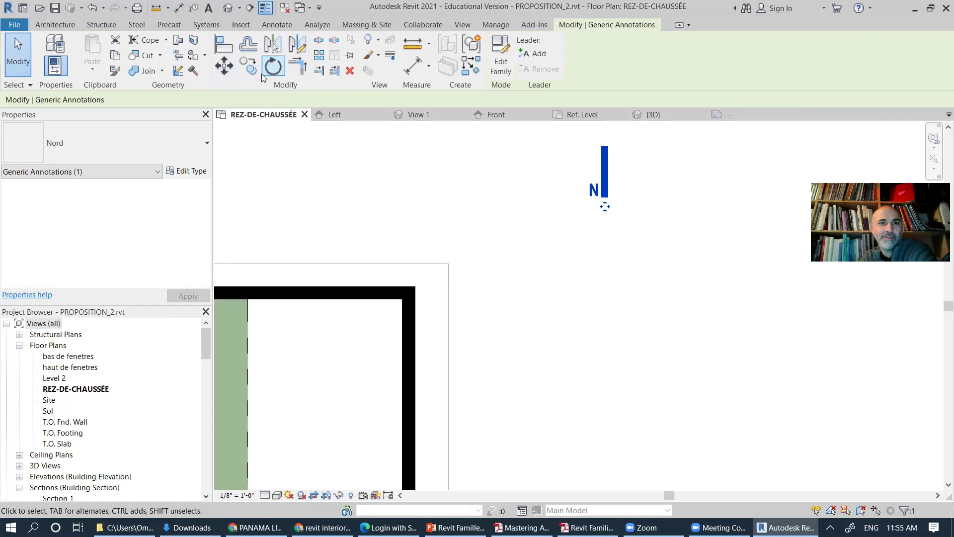
Step: Rotate the Nord north arrow about 26° around its base, then deselect it
{"action": "left_click", "coordinate": [273, 66]}
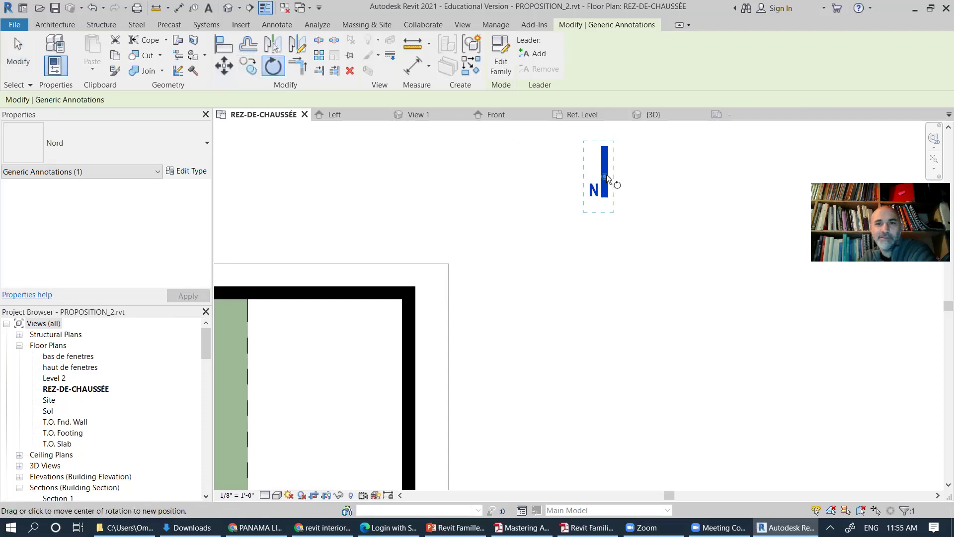
{"action": "left_click_drag", "start_coordinate": [603, 159], "coordinate": [601, 197]}
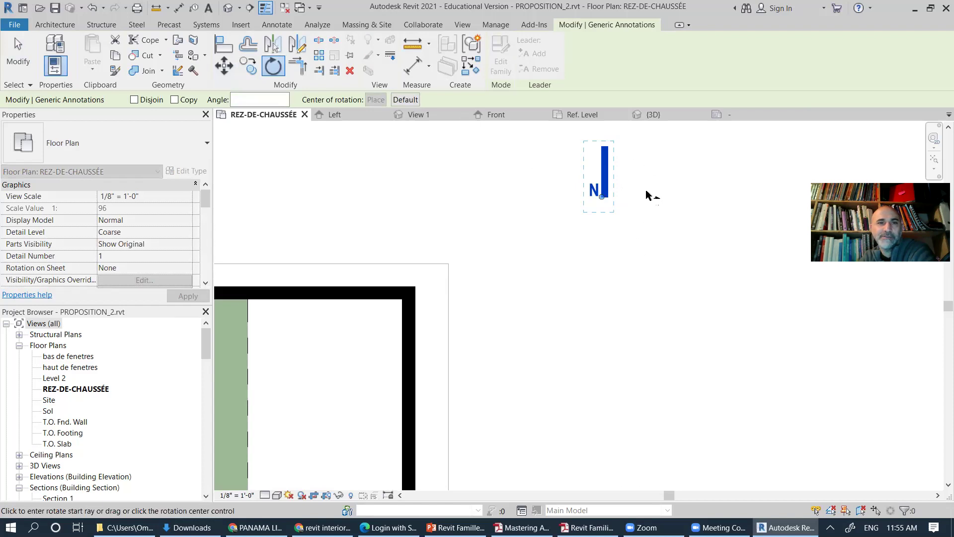
{"action": "middle_click_drag", "start_coordinate": [645, 187], "coordinate": [596, 284]}
{"action": "left_click", "coordinate": [557, 207]}
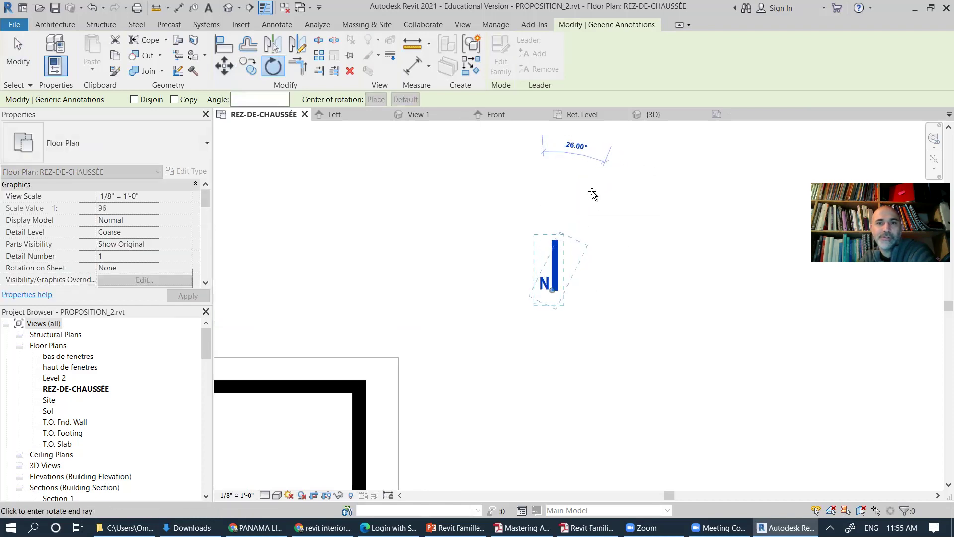
{"action": "left_click", "coordinate": [591, 193]}
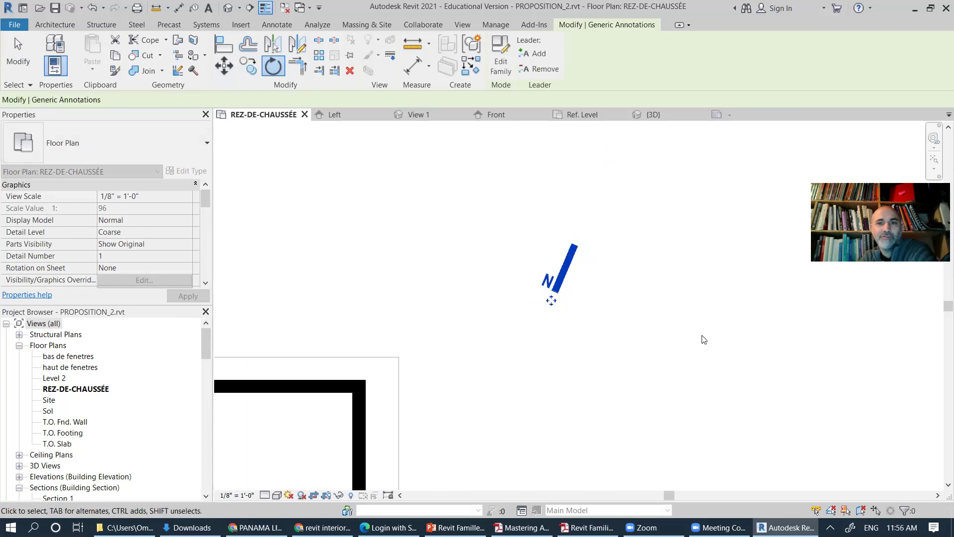
{"action": "left_click", "coordinate": [639, 333]}
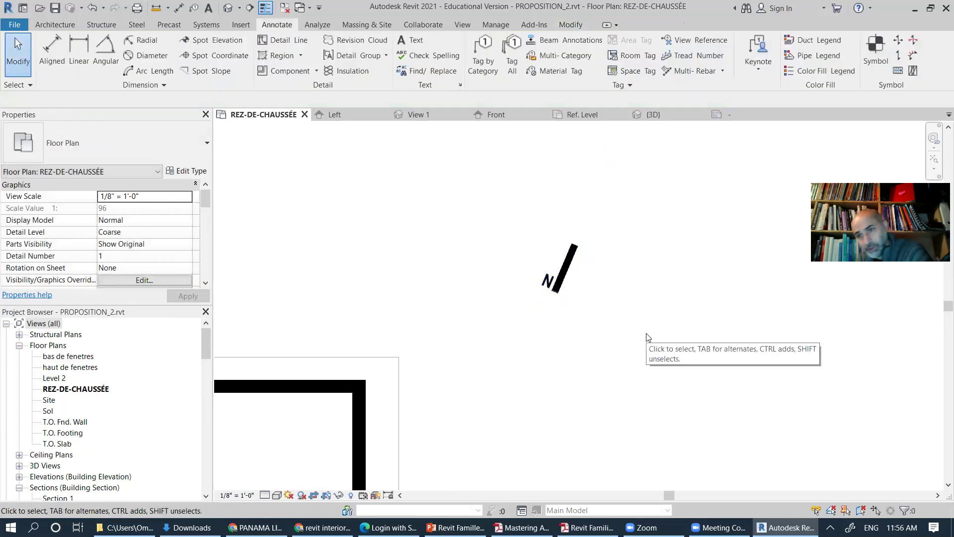
{"action": "scroll", "coordinate": [601, 347], "scroll_direction": "down", "scroll_amount": 5}
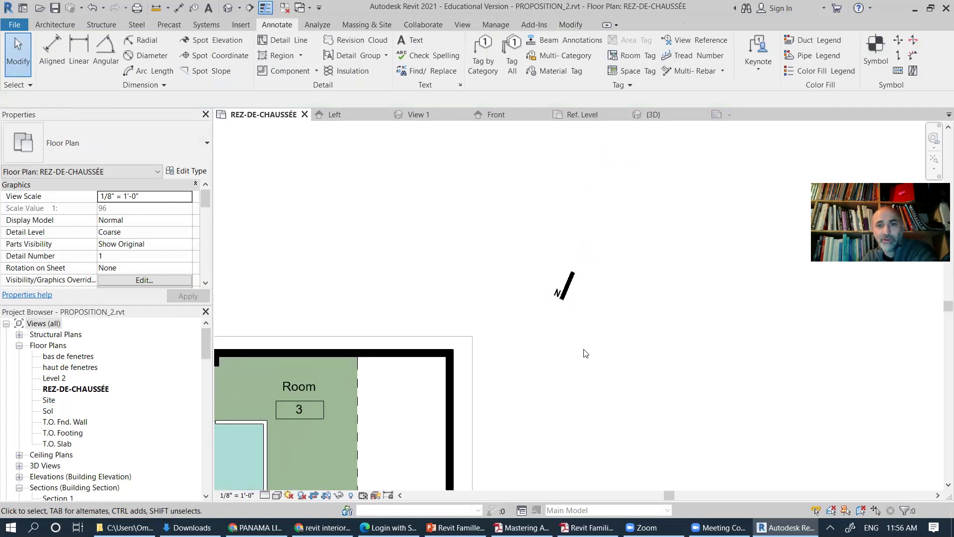
{"action": "middle_click_drag", "start_coordinate": [598, 374], "coordinate": [626, 280]}
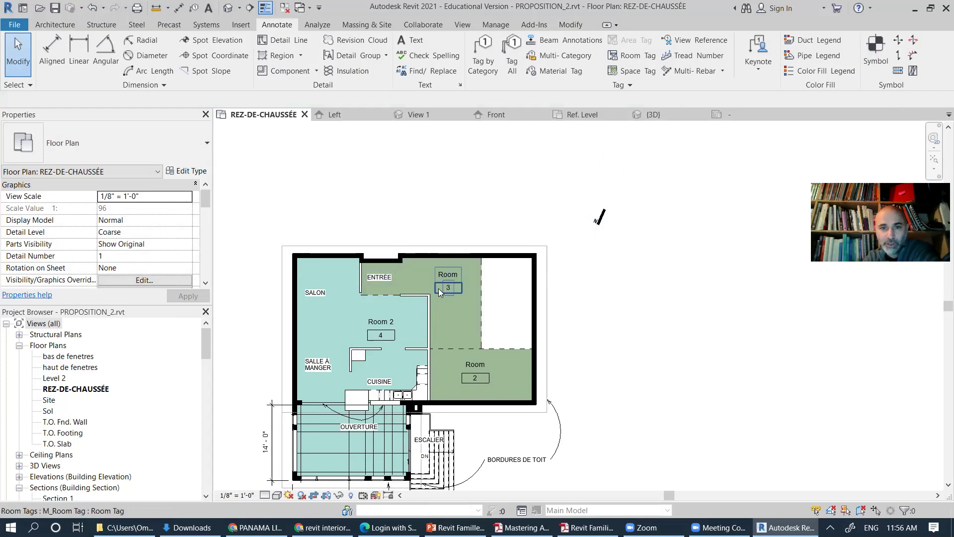
{"action": "scroll", "coordinate": [438, 289], "scroll_direction": "up", "scroll_amount": 3}
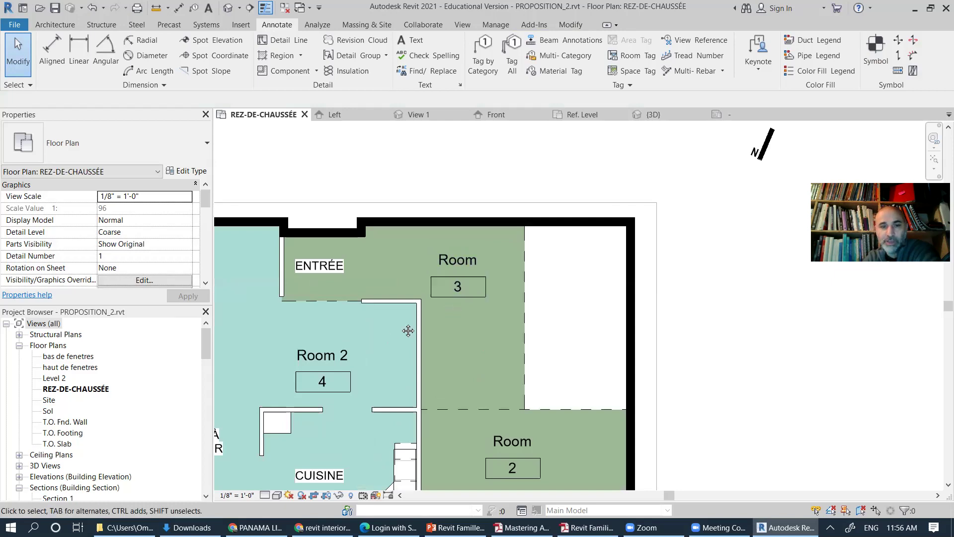
{"action": "middle_click_drag", "start_coordinate": [408, 330], "coordinate": [490, 271]}
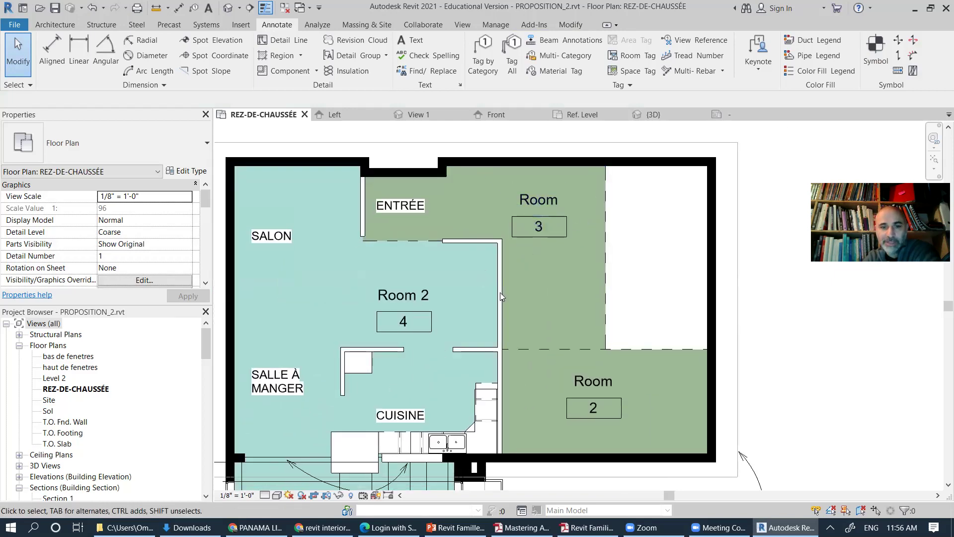
{"action": "middle_click_drag", "start_coordinate": [450, 319], "coordinate": [493, 206]}
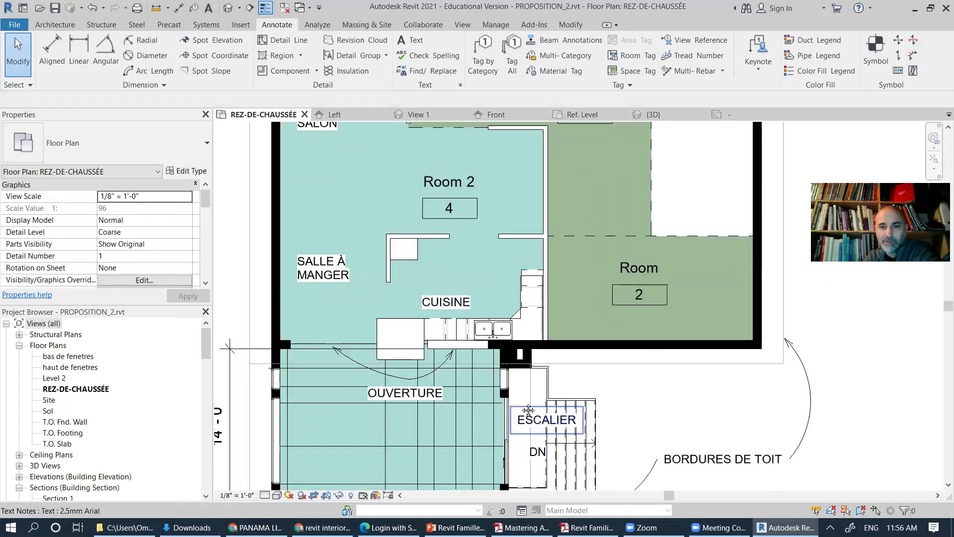
{"action": "middle_click_drag", "start_coordinate": [528, 410], "coordinate": [466, 302]}
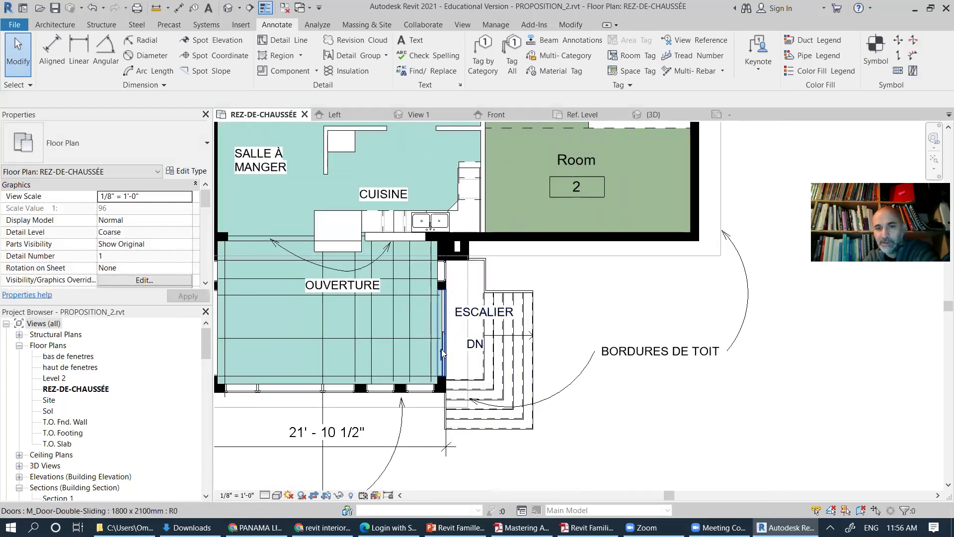
{"action": "scroll", "coordinate": [527, 336], "scroll_direction": "up", "scroll_amount": 5}
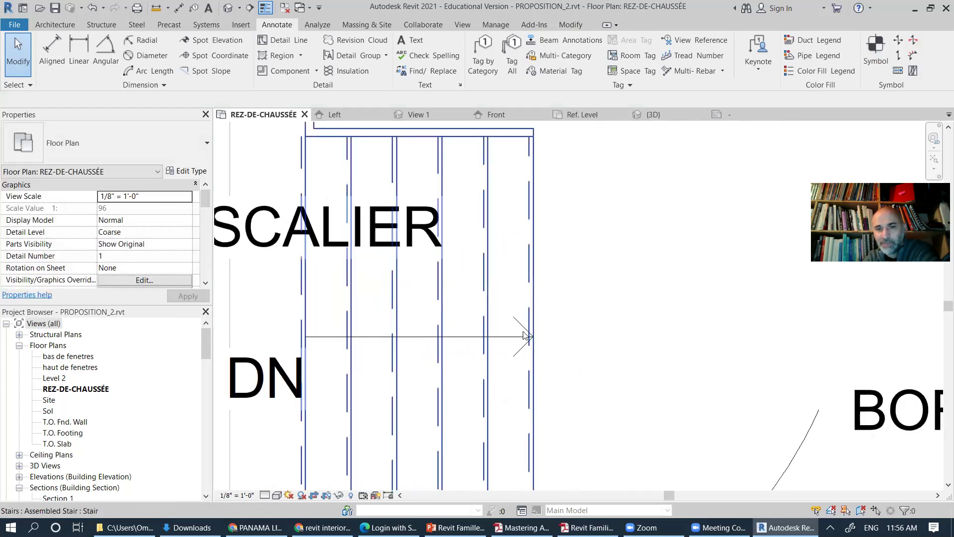
{"action": "left_click", "coordinate": [526, 334]}
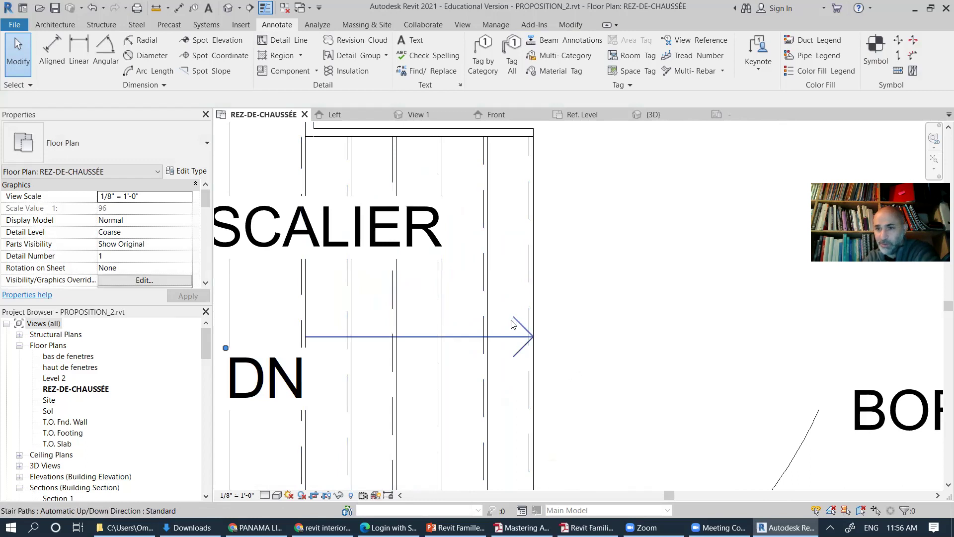
{"action": "scroll", "coordinate": [510, 328], "scroll_direction": "down", "scroll_amount": 5}
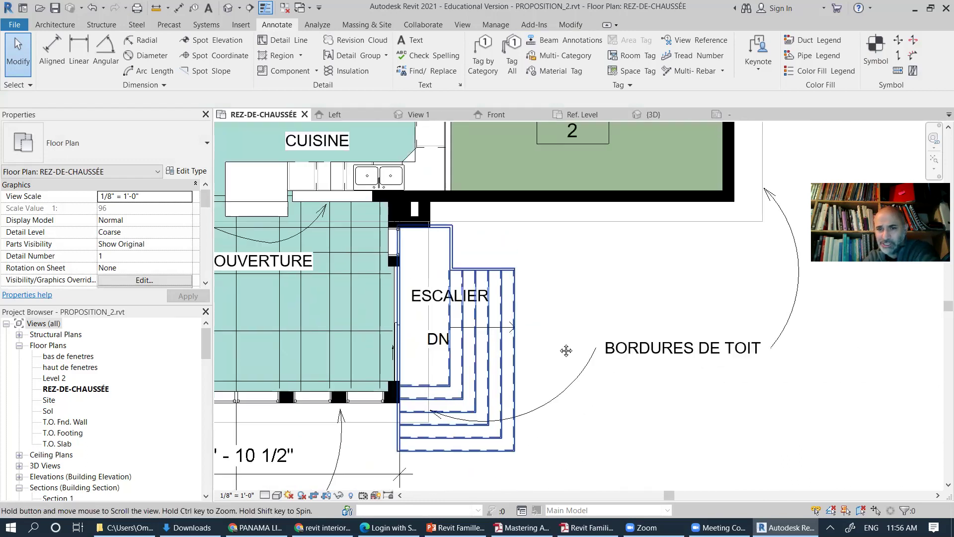
{"action": "scroll", "coordinate": [566, 350], "scroll_direction": "down", "scroll_amount": 4}
{"action": "key", "text": "Escape"}
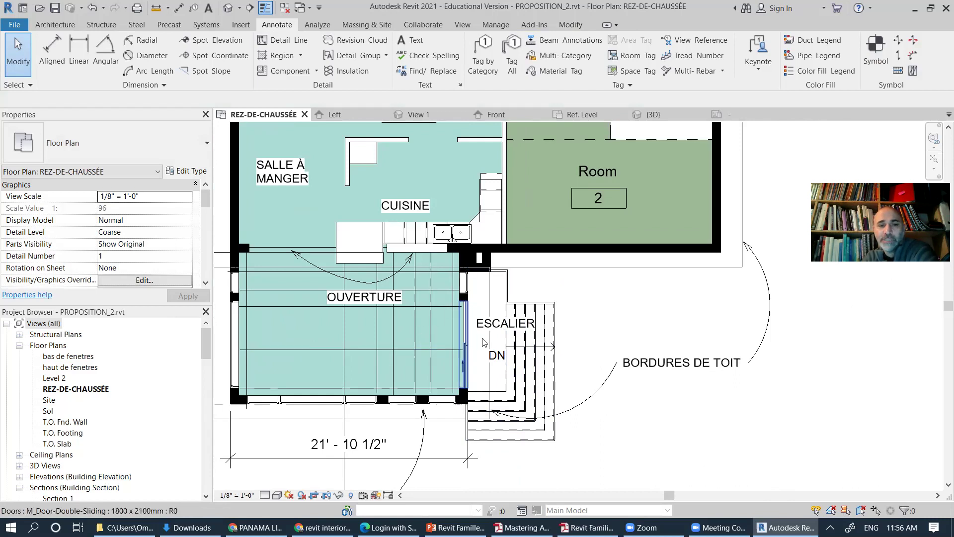
{"action": "scroll", "coordinate": [482, 342], "scroll_direction": "up", "scroll_amount": 1}
{"action": "scroll", "coordinate": [439, 378], "scroll_direction": "down", "scroll_amount": 1}
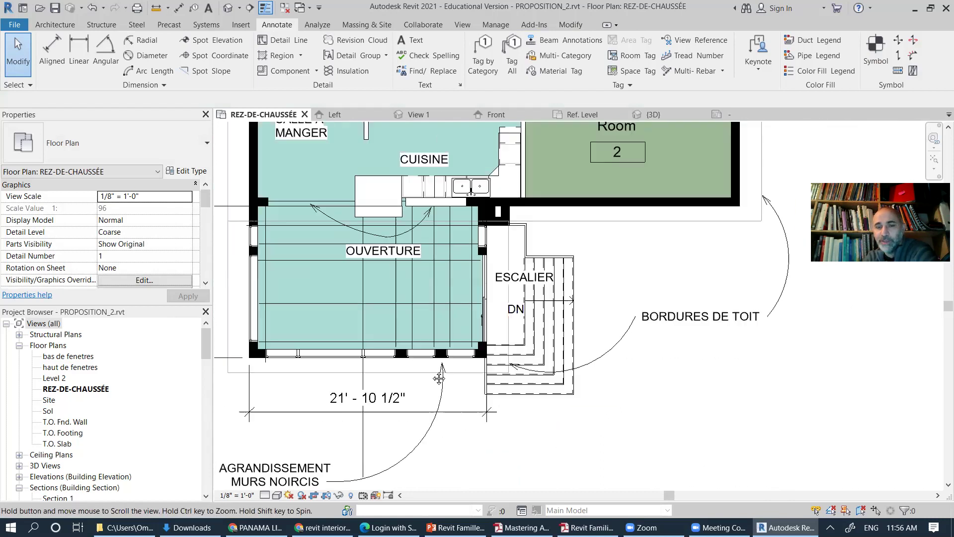
{"action": "middle_click_drag", "start_coordinate": [612, 284], "coordinate": [565, 325]}
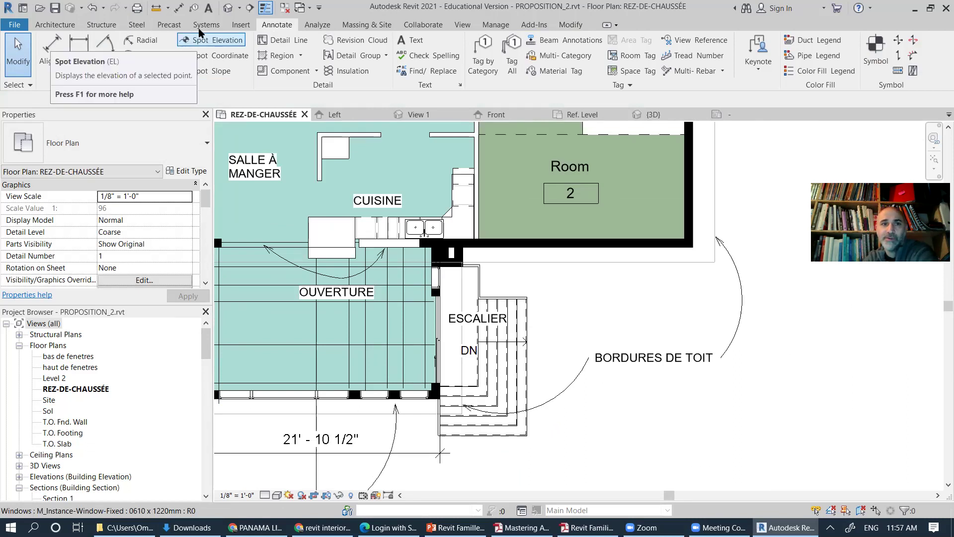
Step: Browse the Annotations and Structural family folders in Load Family, then cancel without loading
{"action": "left_click", "coordinate": [241, 26]}
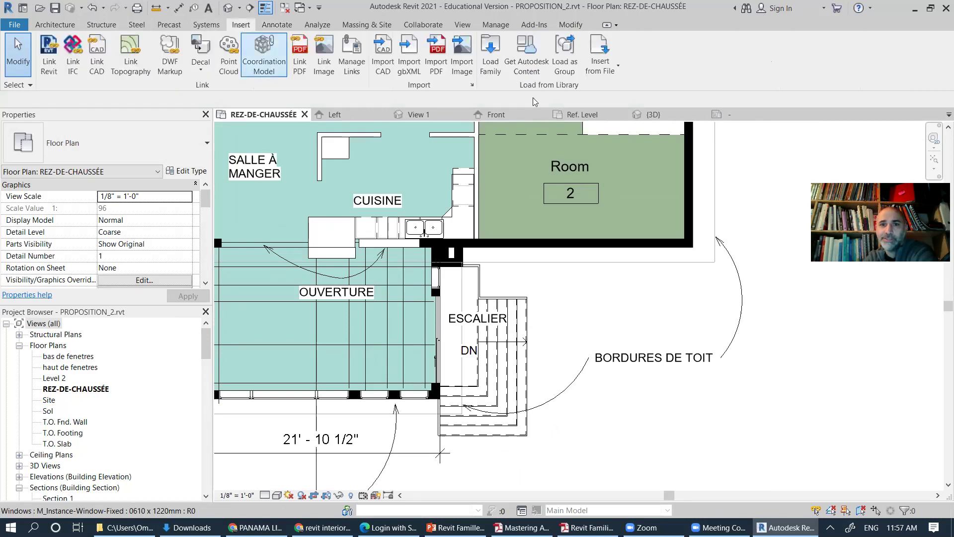
{"action": "left_click", "coordinate": [491, 50]}
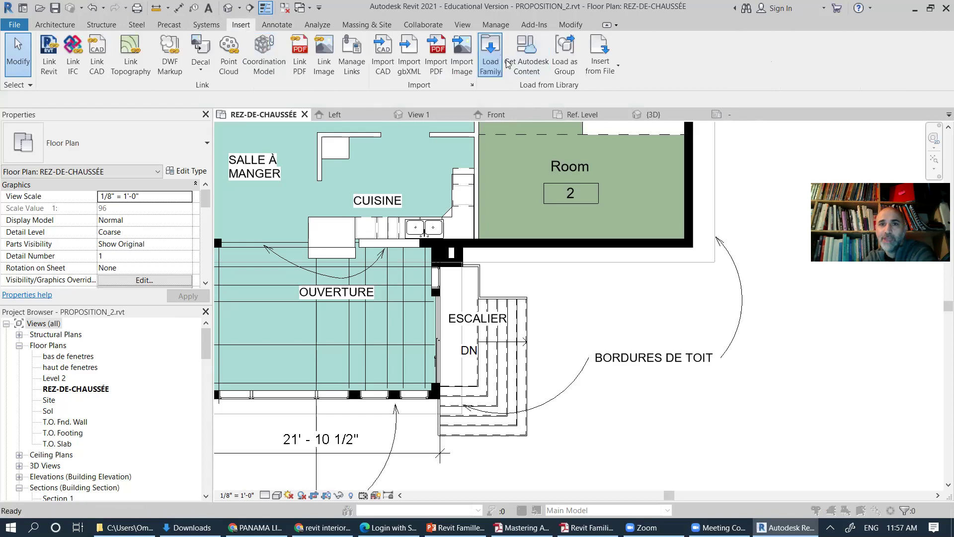
{"action": "left_click_drag", "start_coordinate": [633, 396], "coordinate": [191, 79]}
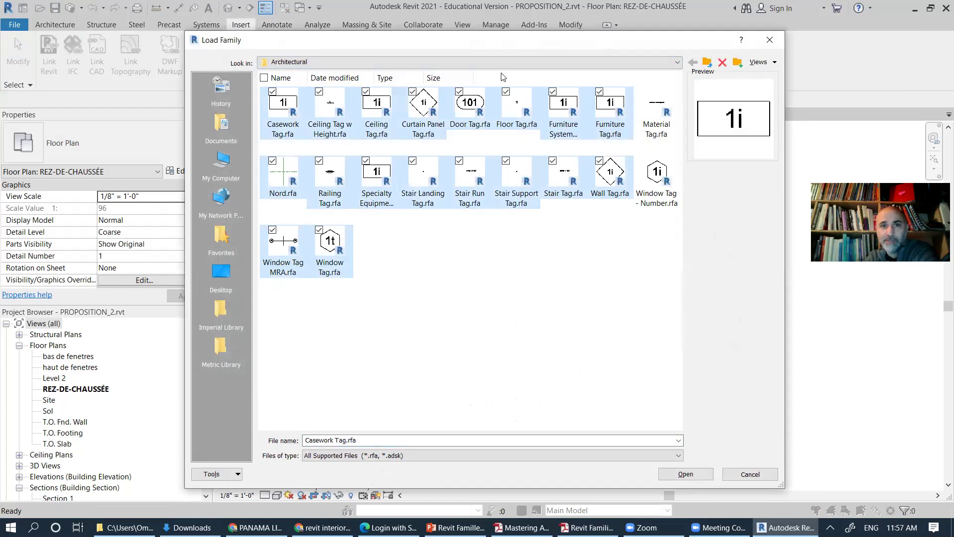
{"action": "left_click", "coordinate": [707, 62]}
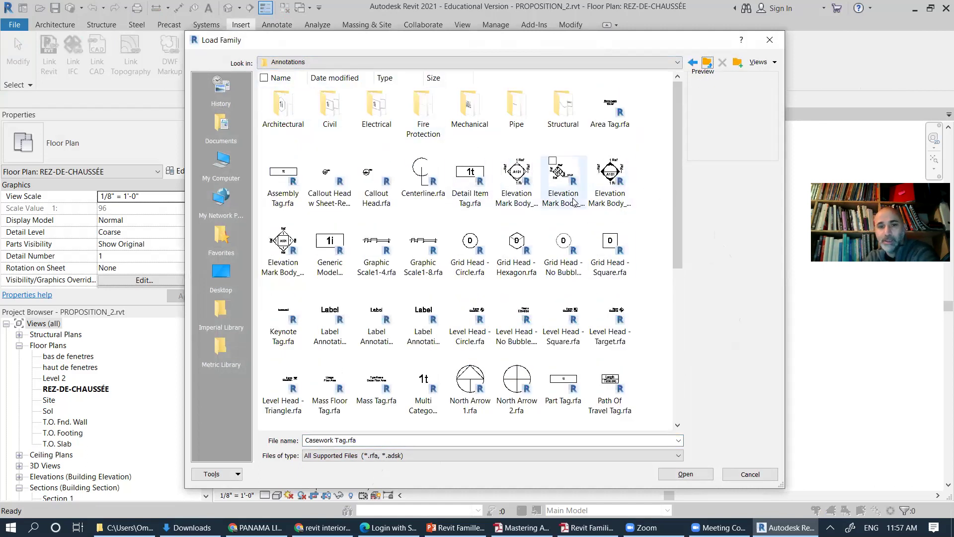
{"action": "double_click", "coordinate": [569, 111]}
{"action": "left_click_drag", "start_coordinate": [668, 375], "coordinate": [262, 84]}
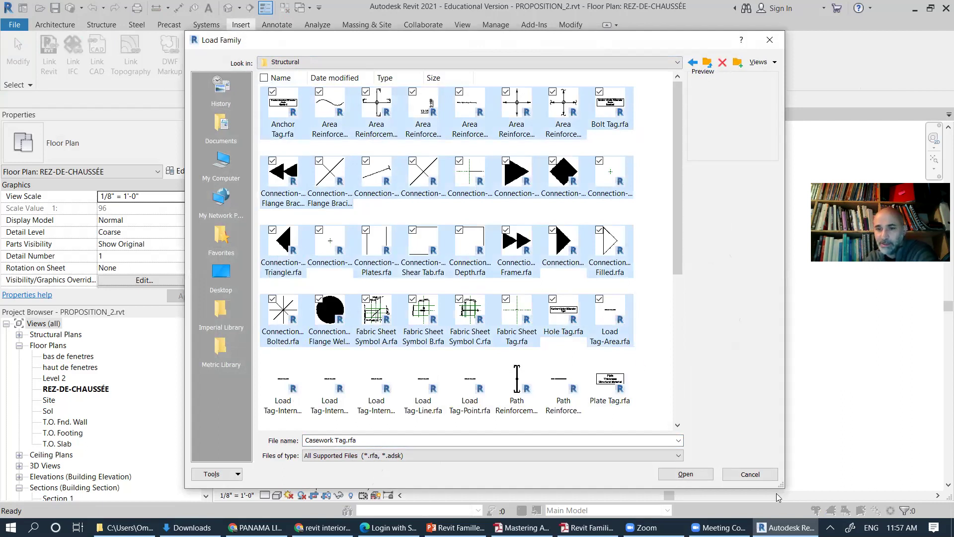
{"action": "left_click", "coordinate": [759, 476]}
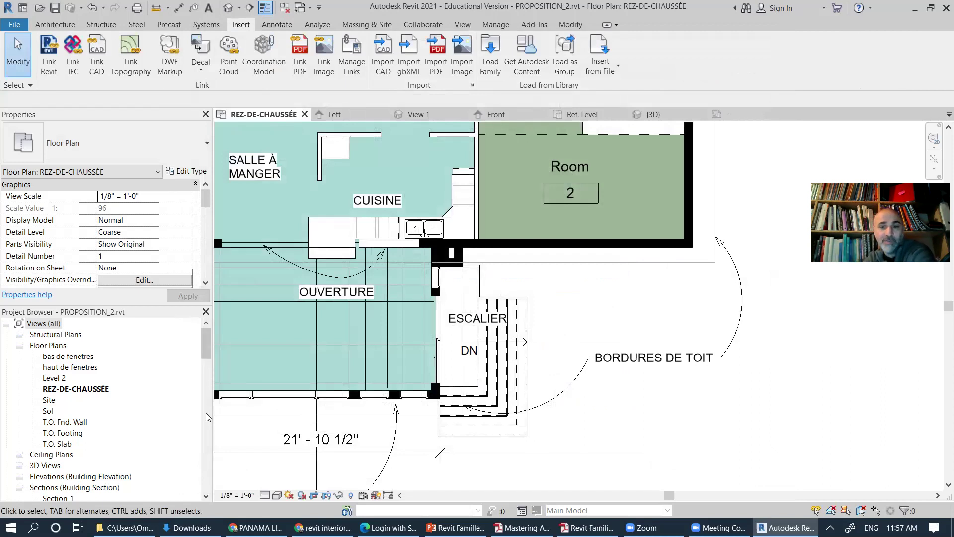
Step: Scroll the Project Browser down to the bottom of its list
{"action": "scroll", "coordinate": [204, 360], "scroll_direction": "down", "scroll_amount": 20}
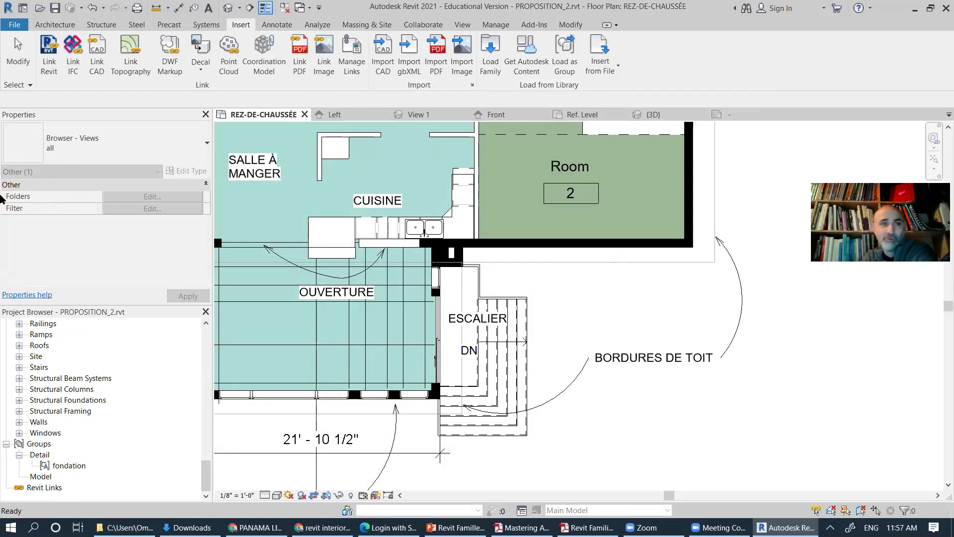
Step: Review the File menu's Save As options, then close the menu without saving
{"action": "left_click", "coordinate": [14, 25]}
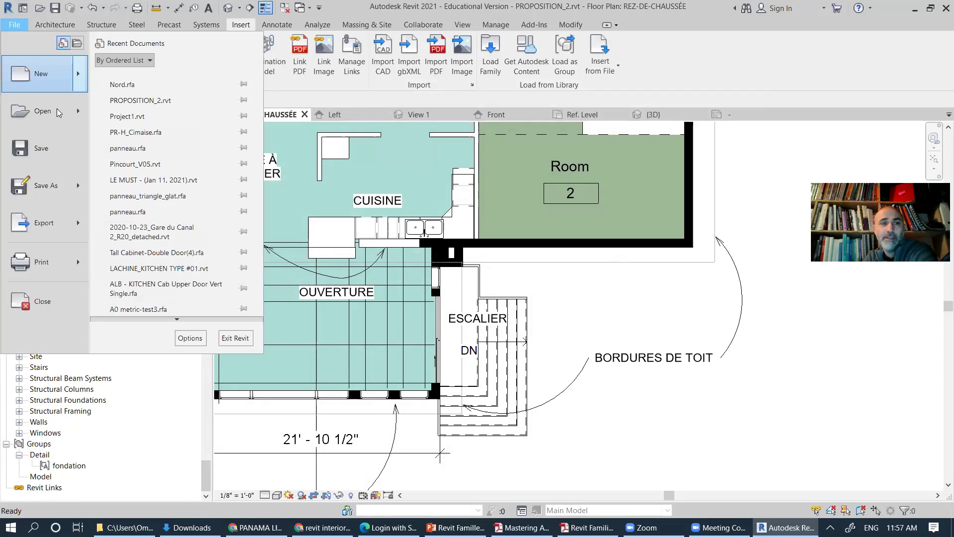
{"action": "mouse_move", "coordinate": [78, 190]}
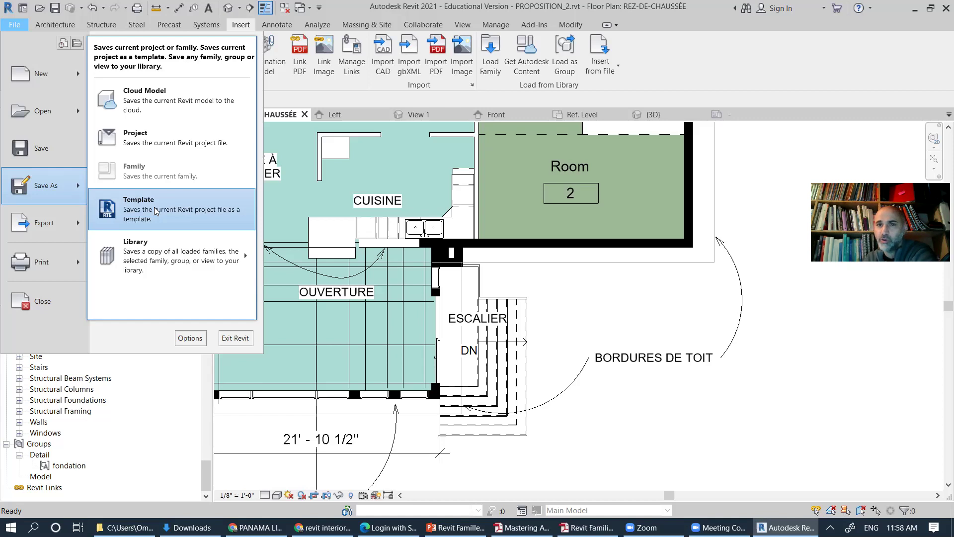
{"action": "left_click", "coordinate": [800, 70]}
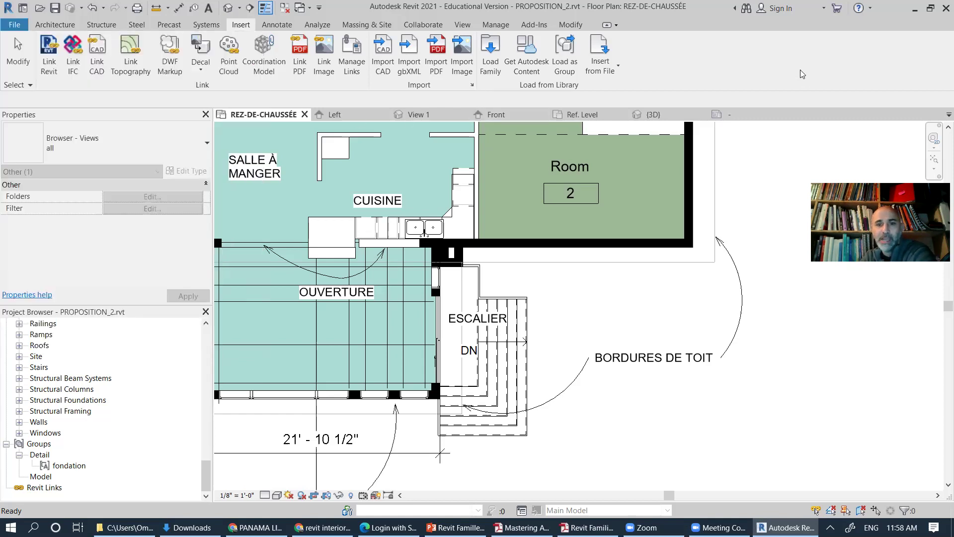